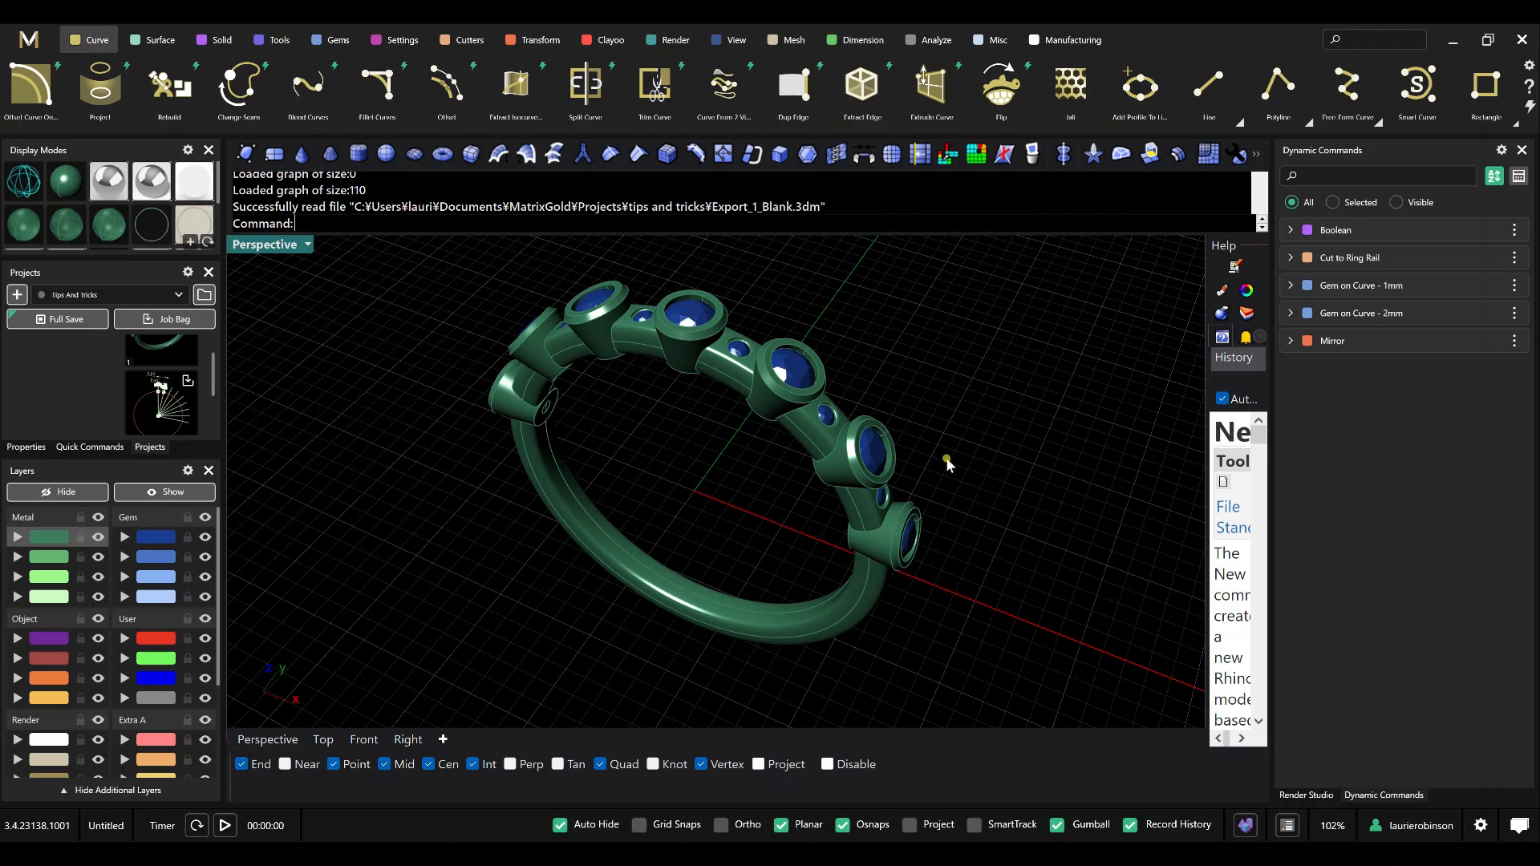
Examine the finished gem-set ring's bezels, small accent stones and shank from several angles and up close.
right_drag(946, 460, 1009, 459)
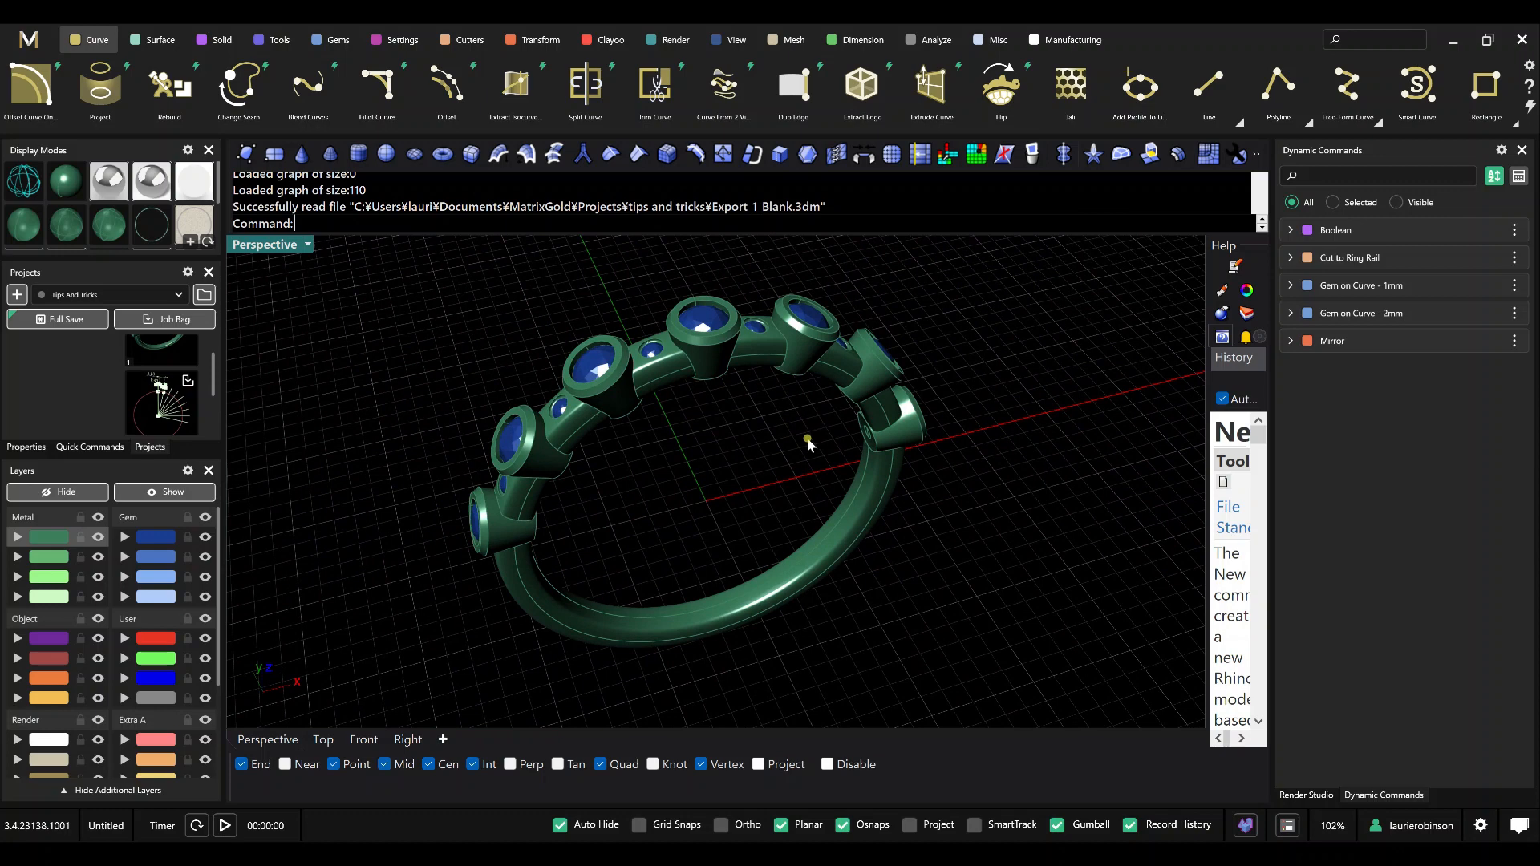
right_drag(818, 433, 801, 443)
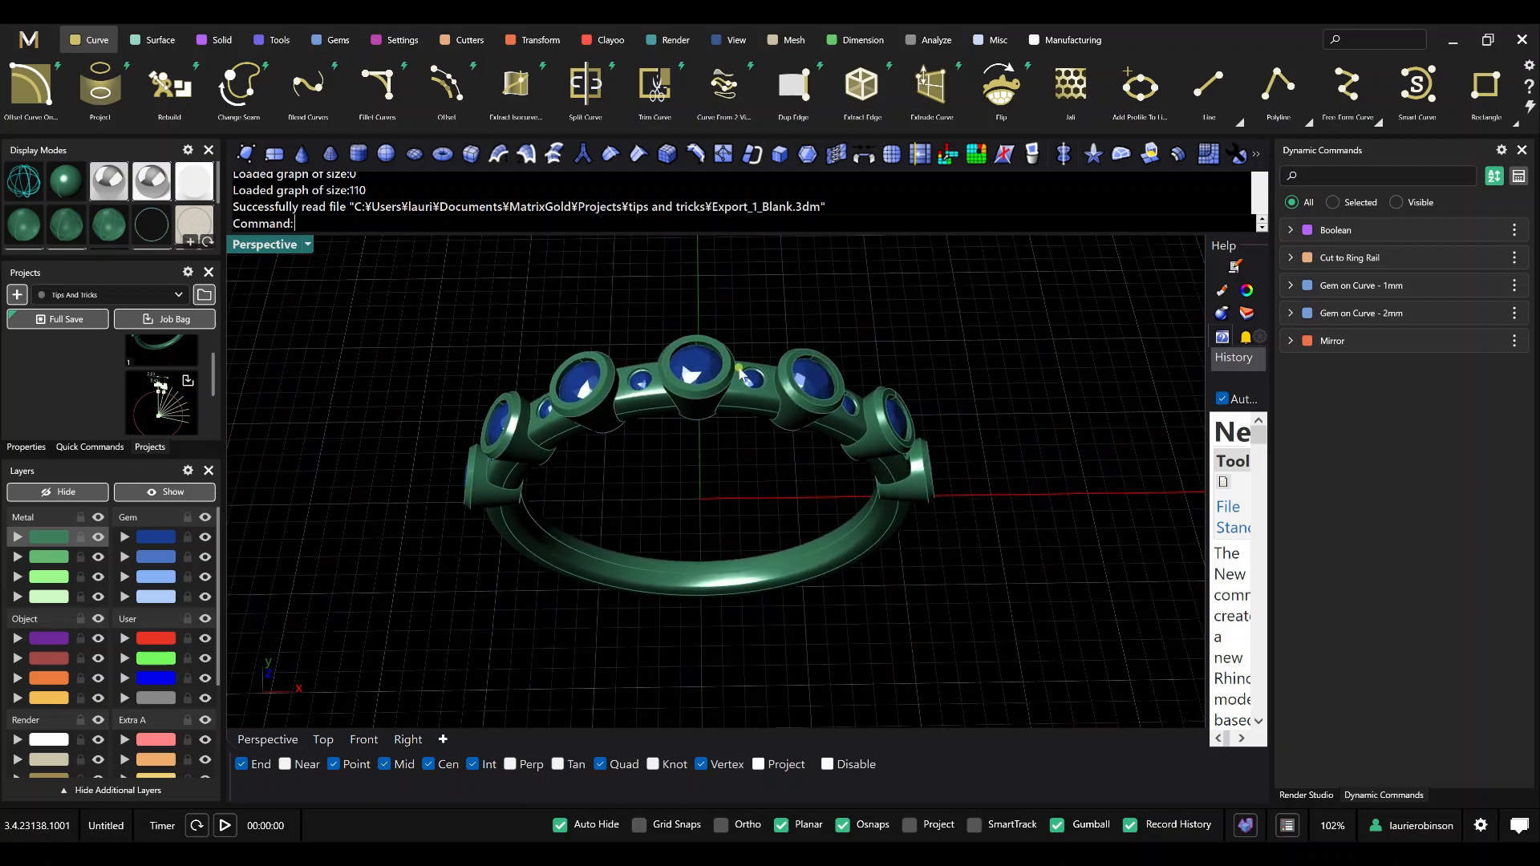
scroll(745, 375, up, 2)
right_drag(871, 397, 820, 398)
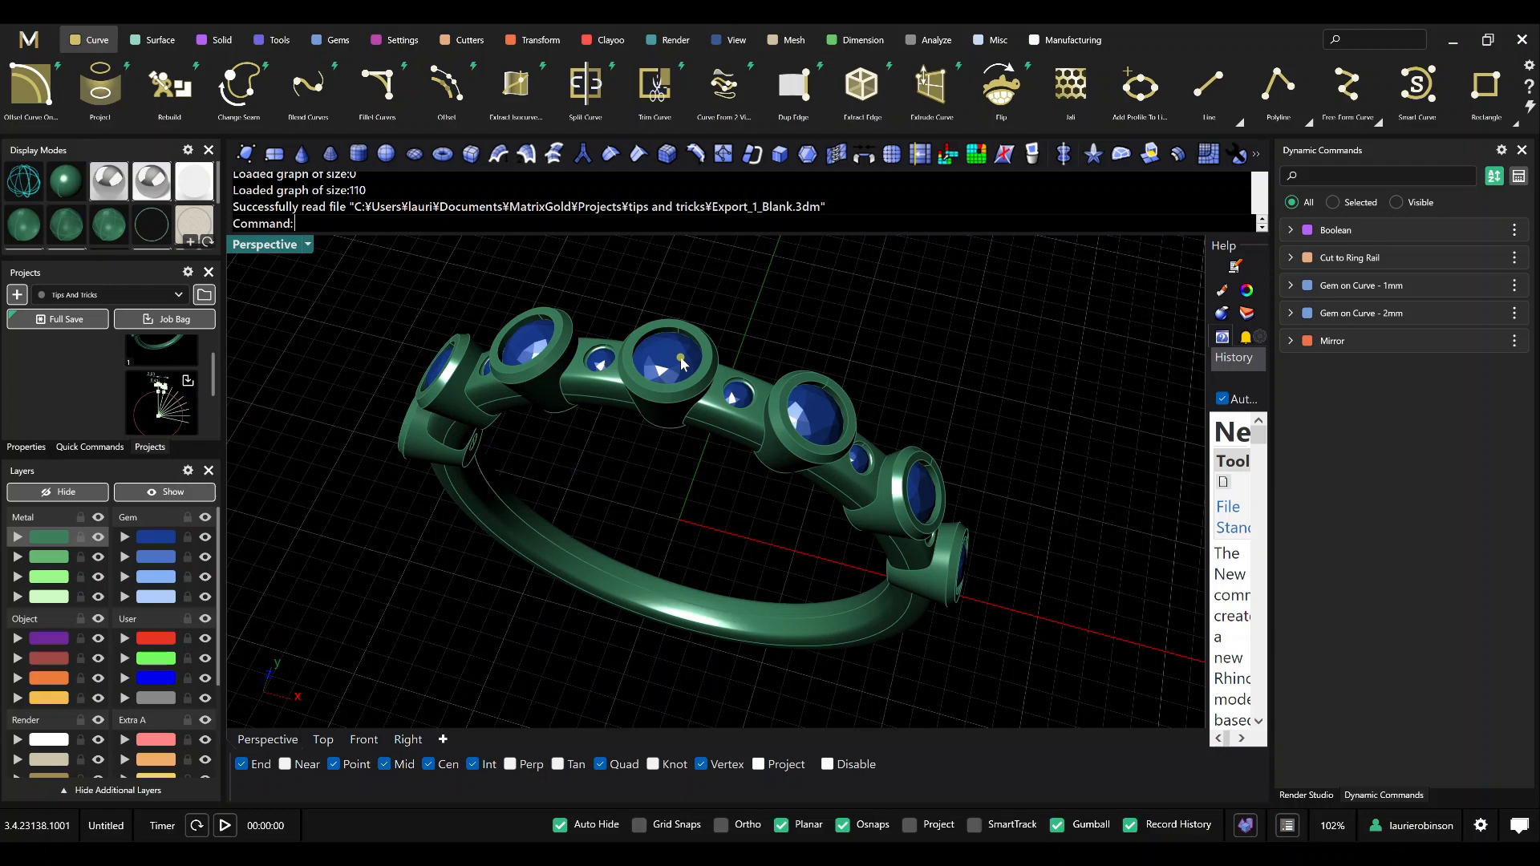
scroll(769, 381, up, 2)
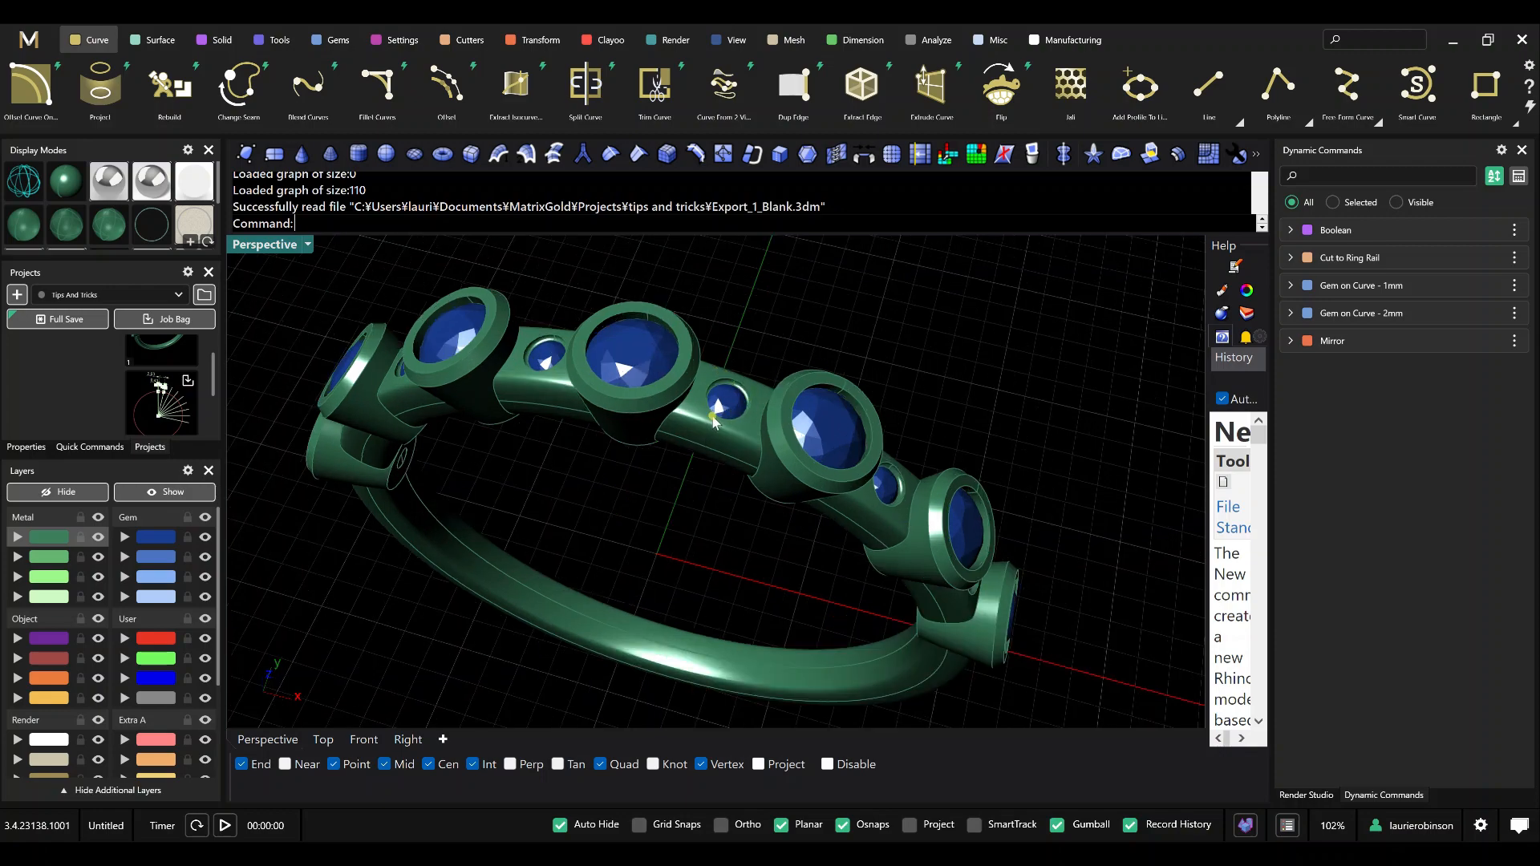
right_drag(712, 417, 706, 343)
scroll(694, 411, down, 2)
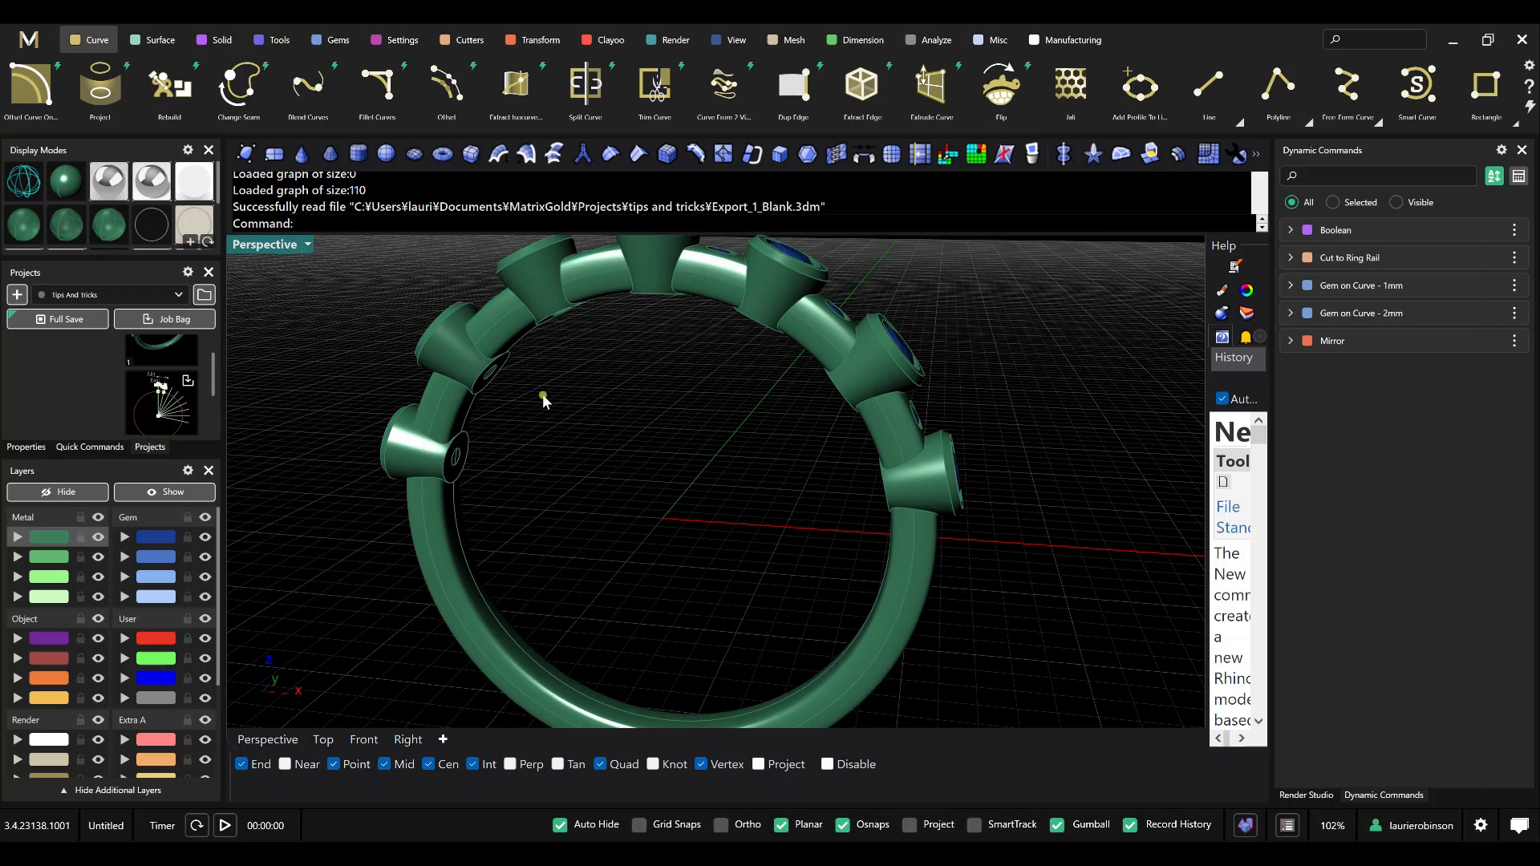
right_drag(677, 346, 724, 337)
scroll(694, 383, up, 5)
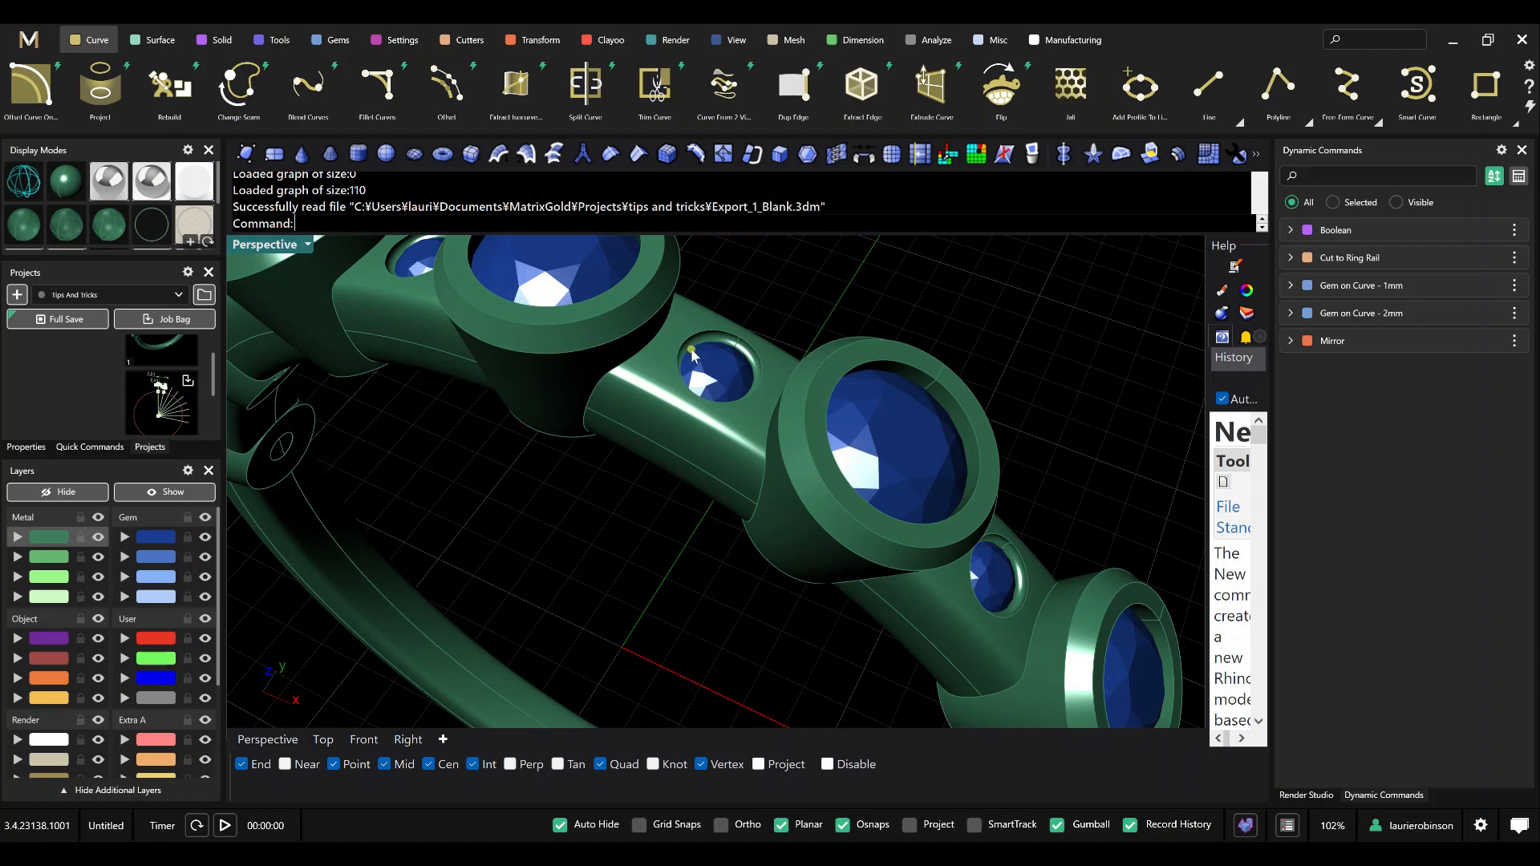
scroll(663, 337, down, 1)
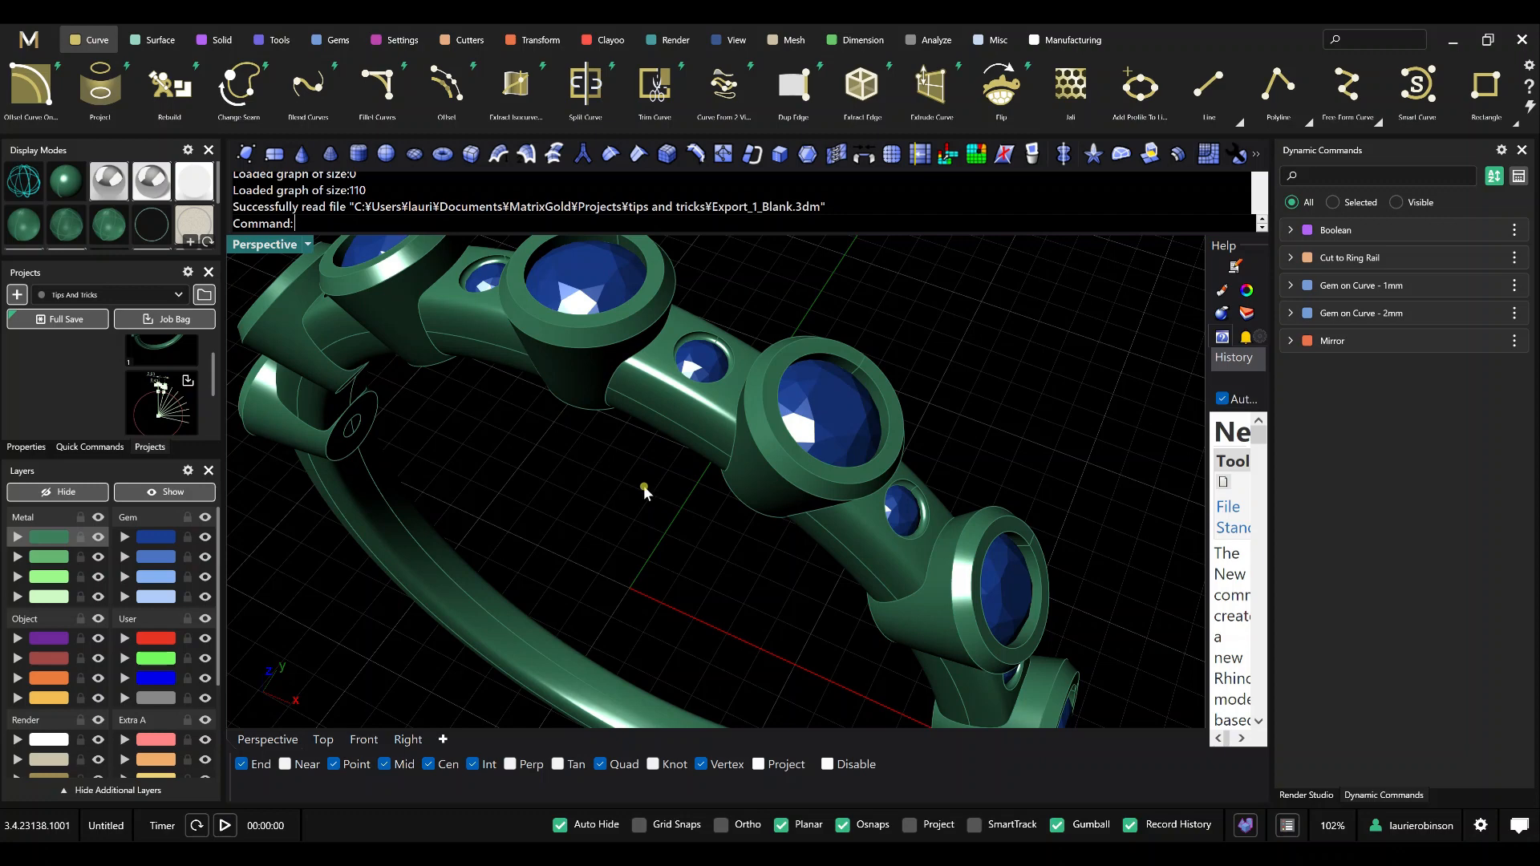
scroll(627, 485, down, 1)
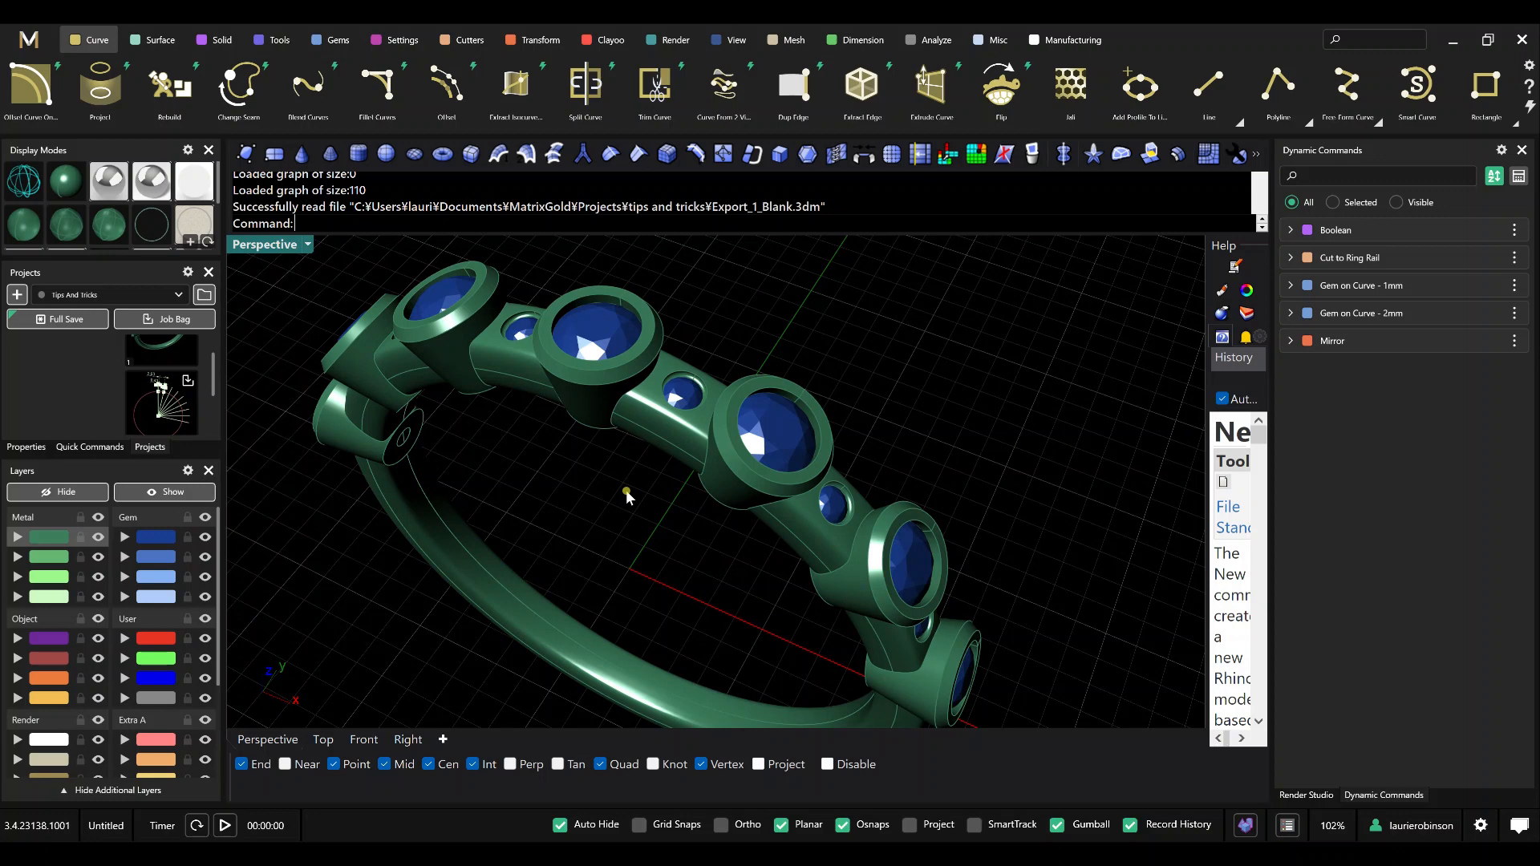
scroll(639, 475, down, 3)
shift+right_drag(642, 533, 719, 506)
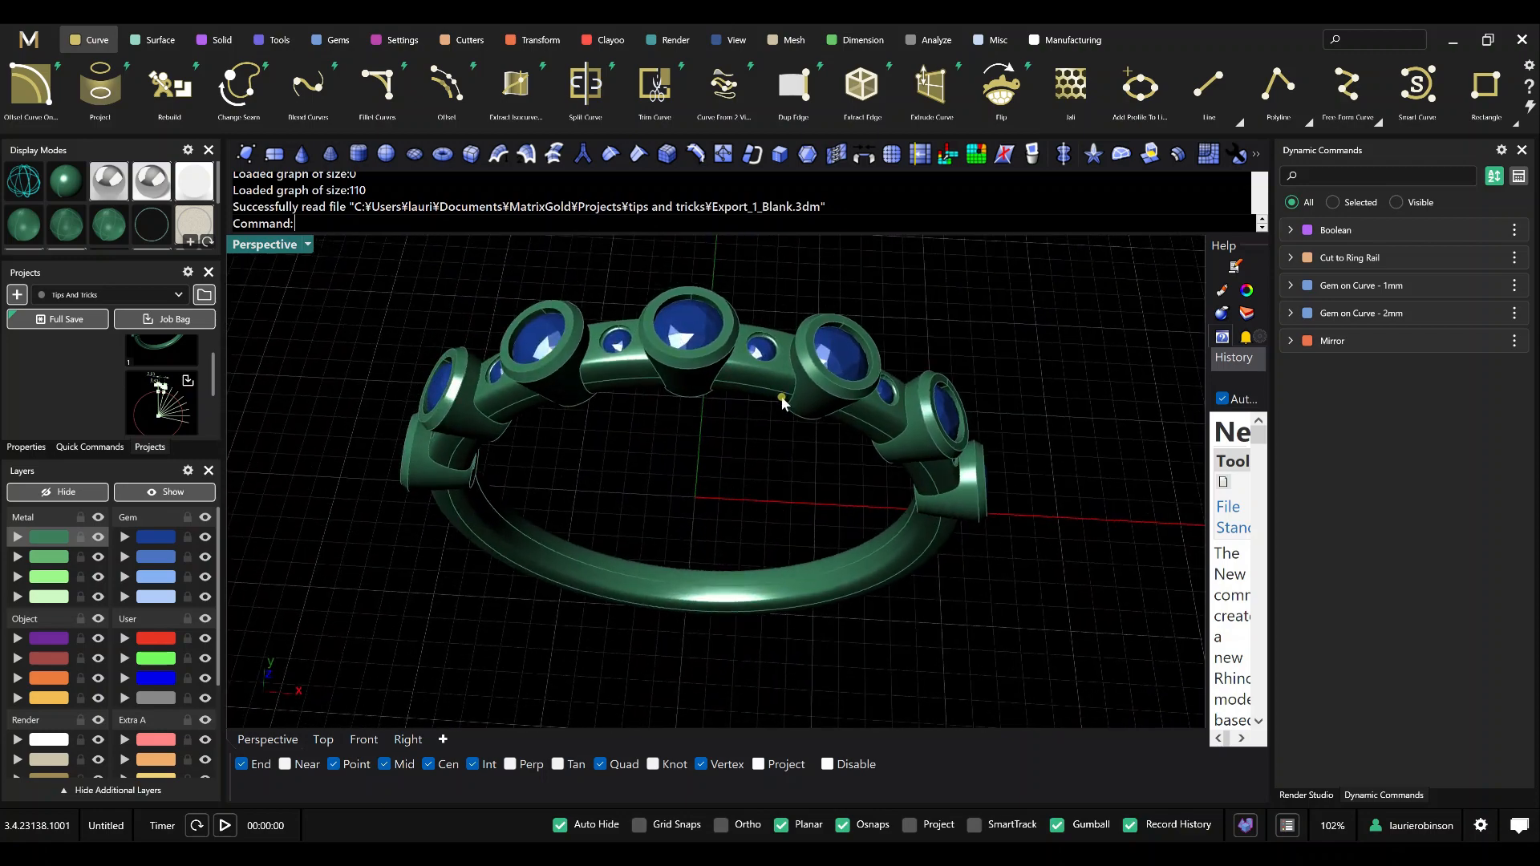
Delete the entire finished ring, including all gems, bezels and the shank.
scroll(656, 415, down, 3)
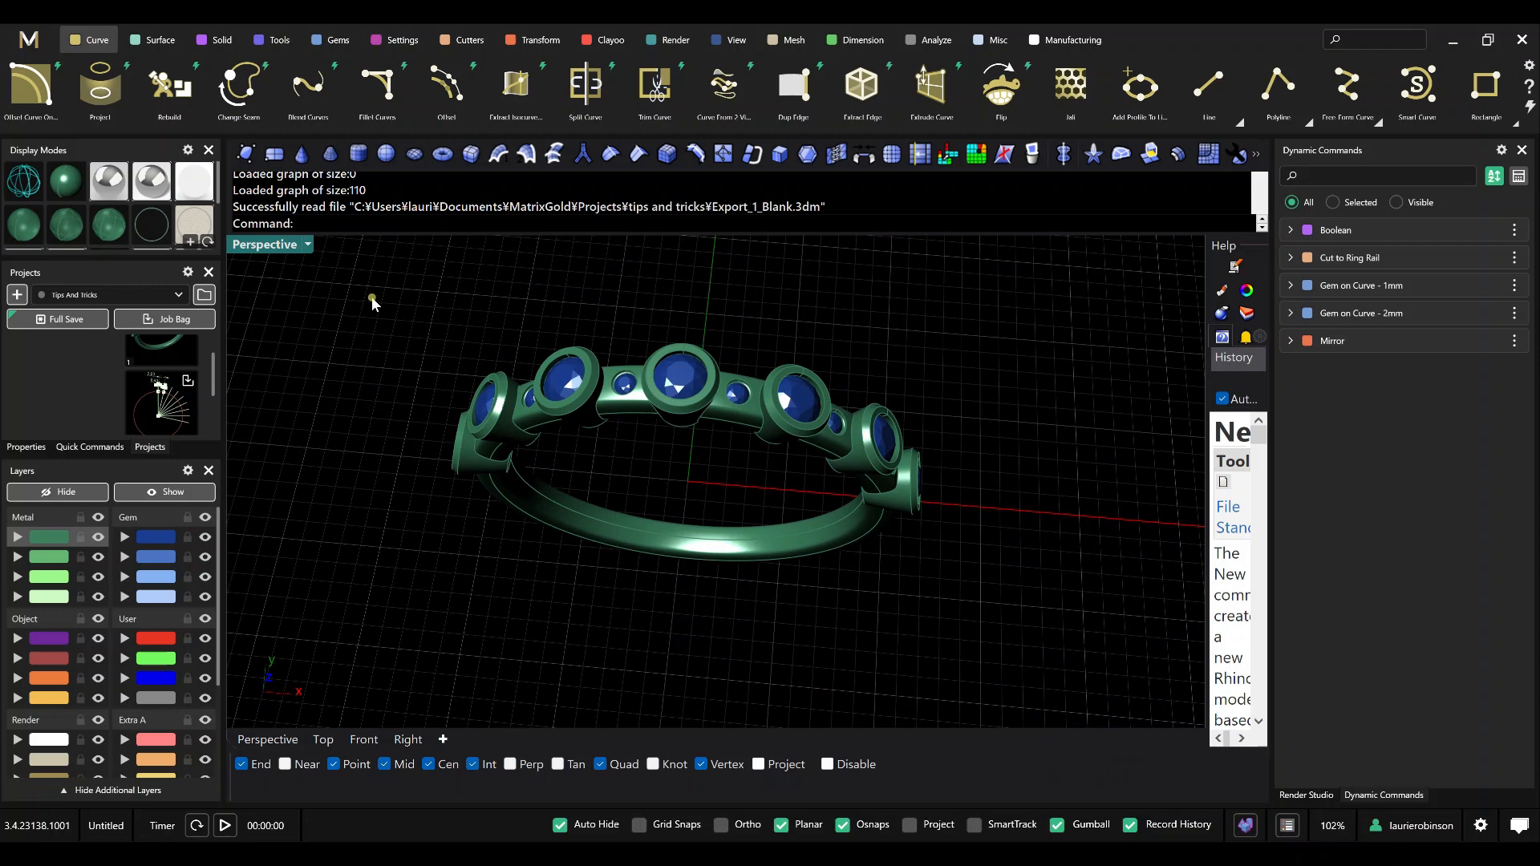
drag(372, 297, 995, 593)
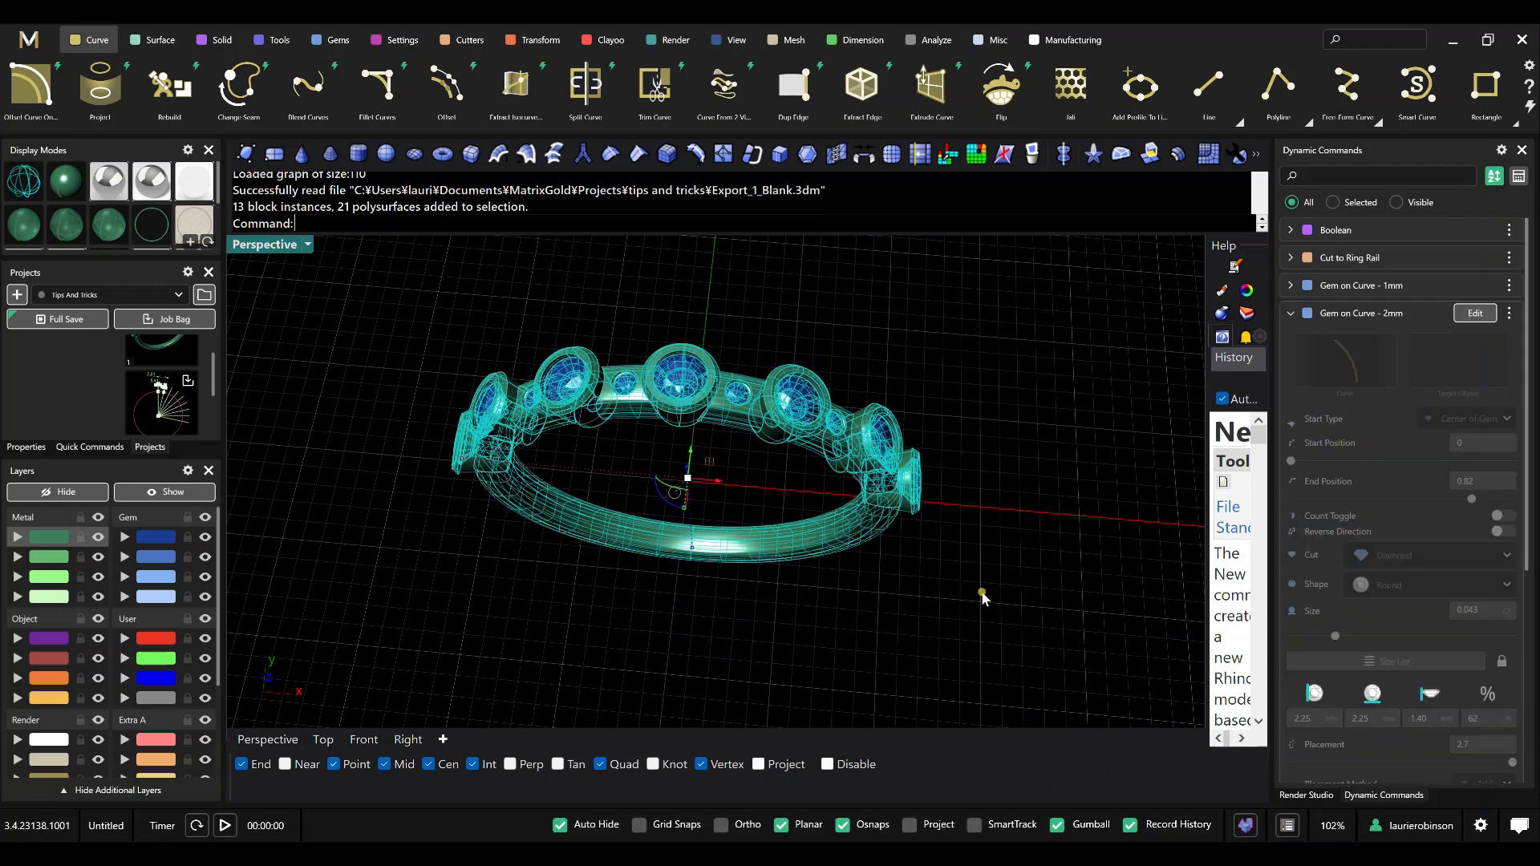
key(Delete)
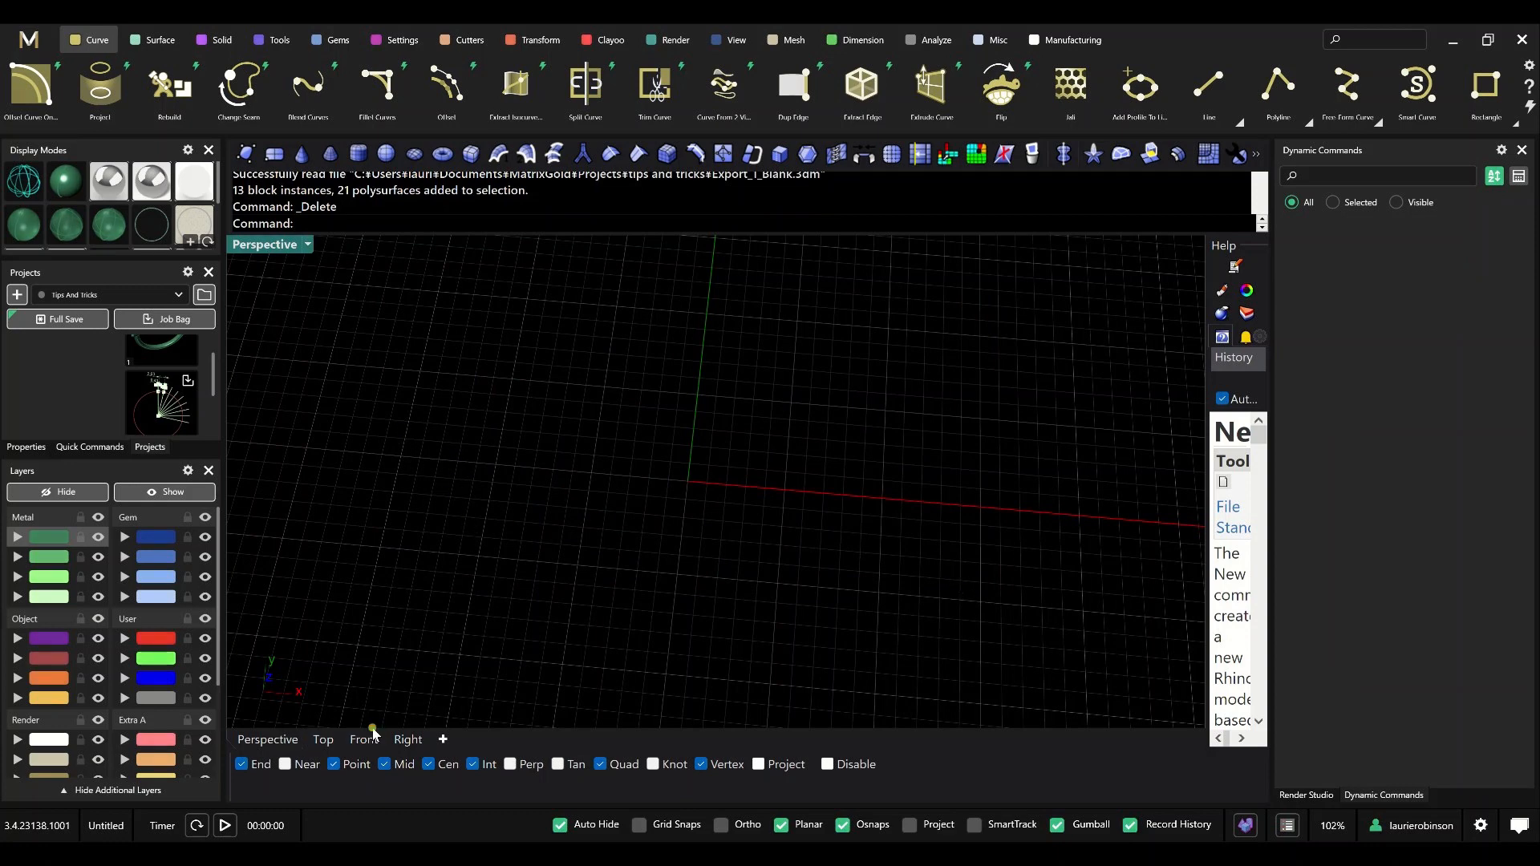
Create a ring rail with finger size US 7.
click(273, 40)
click(586, 84)
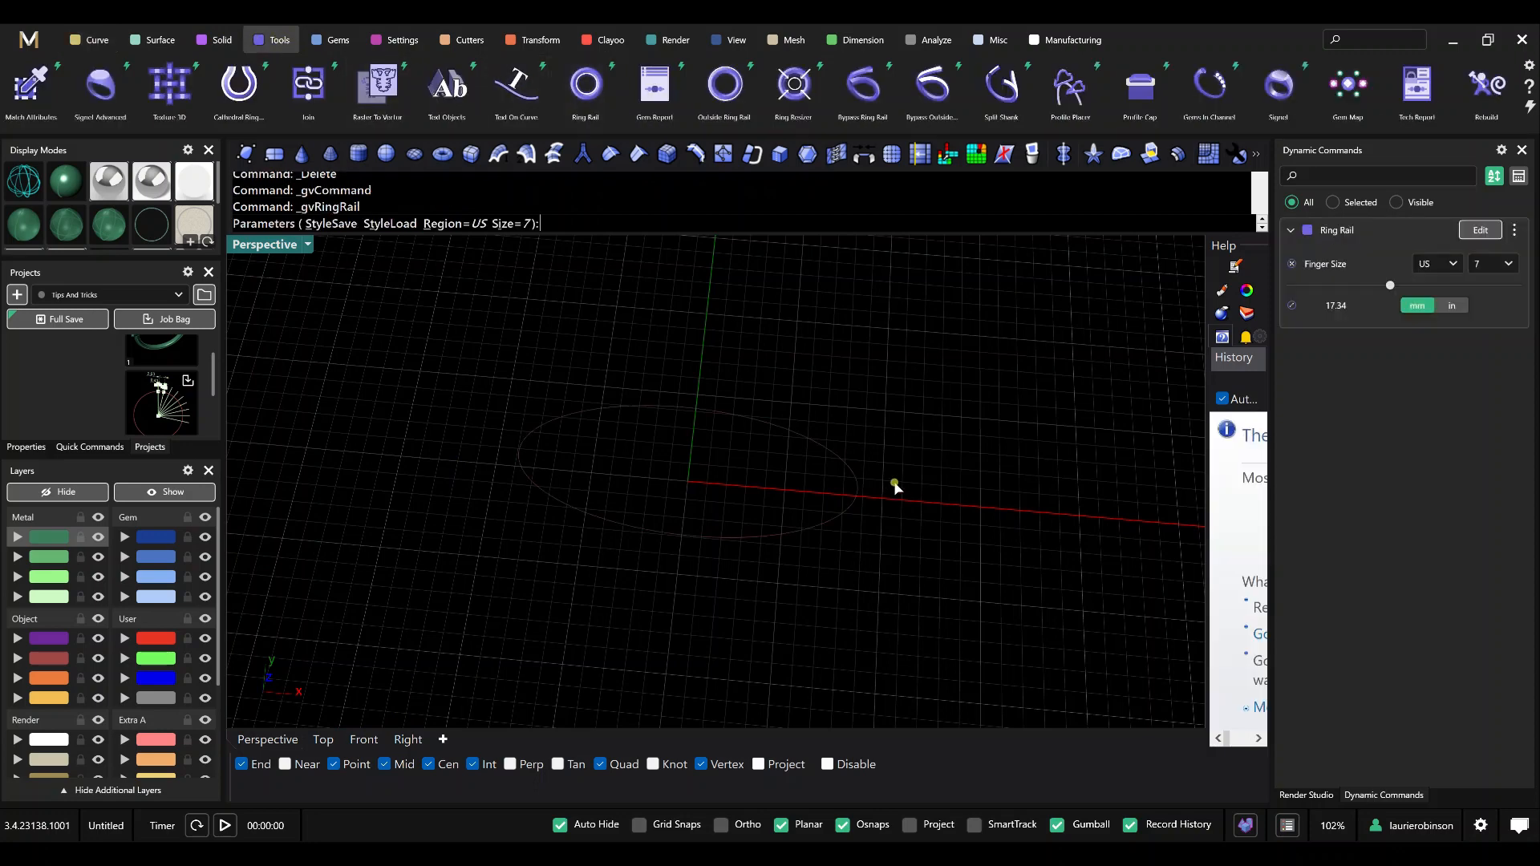
right_click(788, 486)
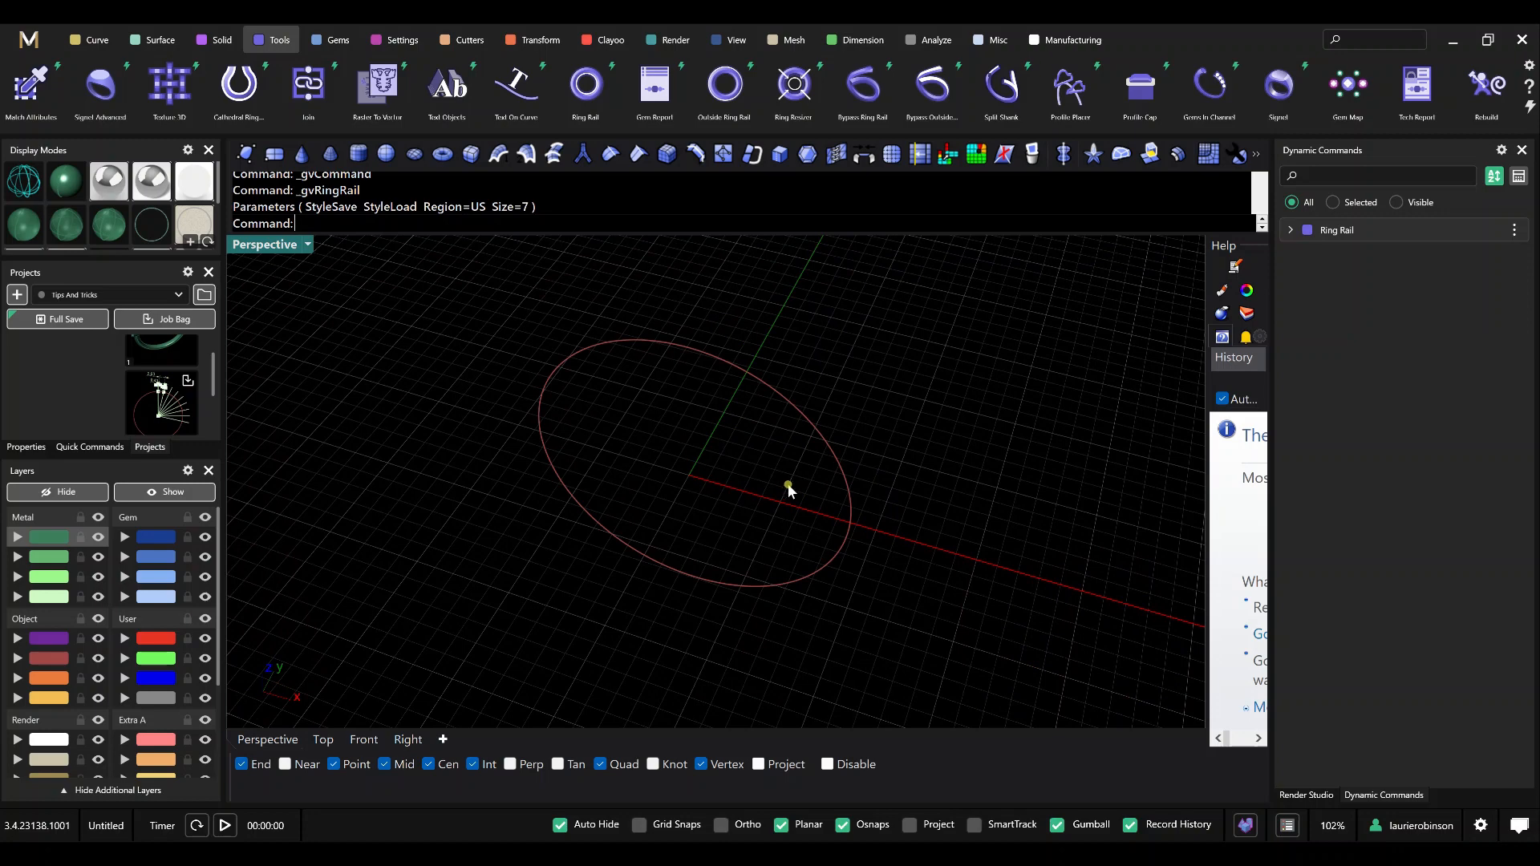
Place a profile on the ring rail with Profile Placer, using shank profile 02 from the library.
click(1072, 88)
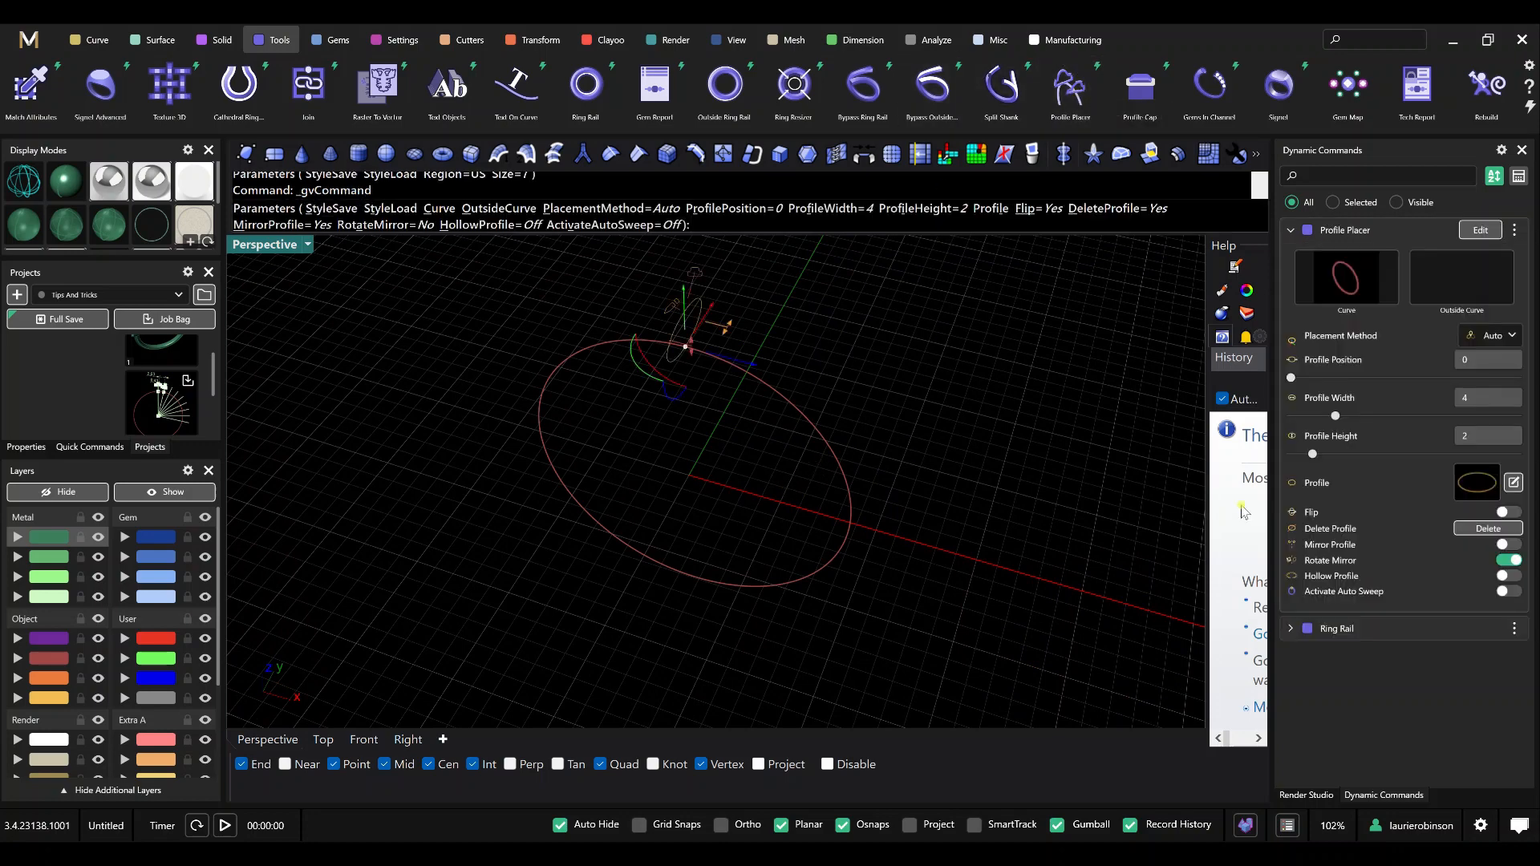
click(1474, 482)
click(639, 423)
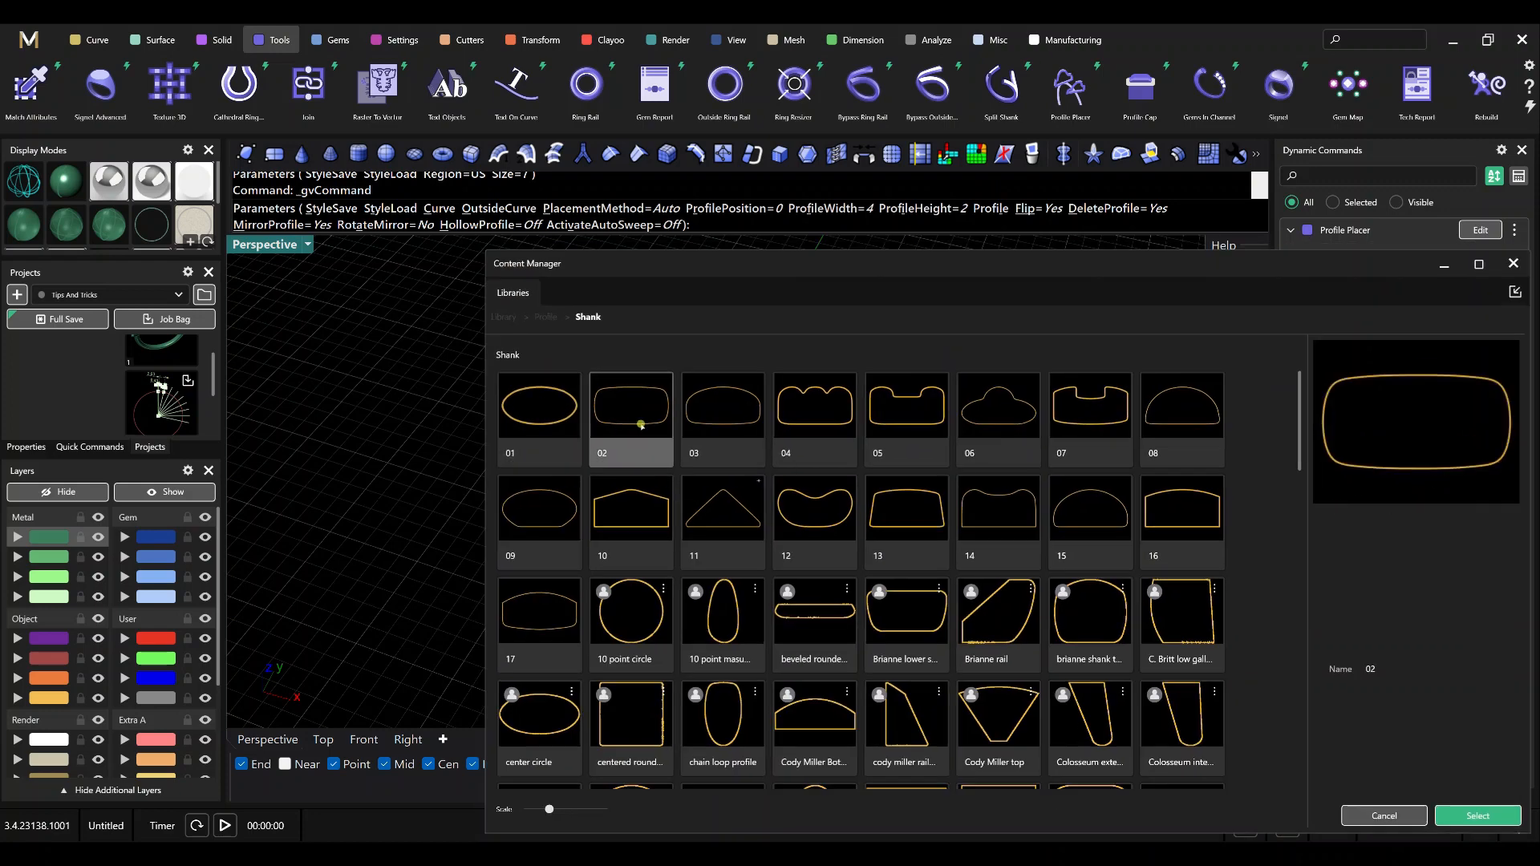
click(1513, 264)
right_drag(959, 485, 821, 440)
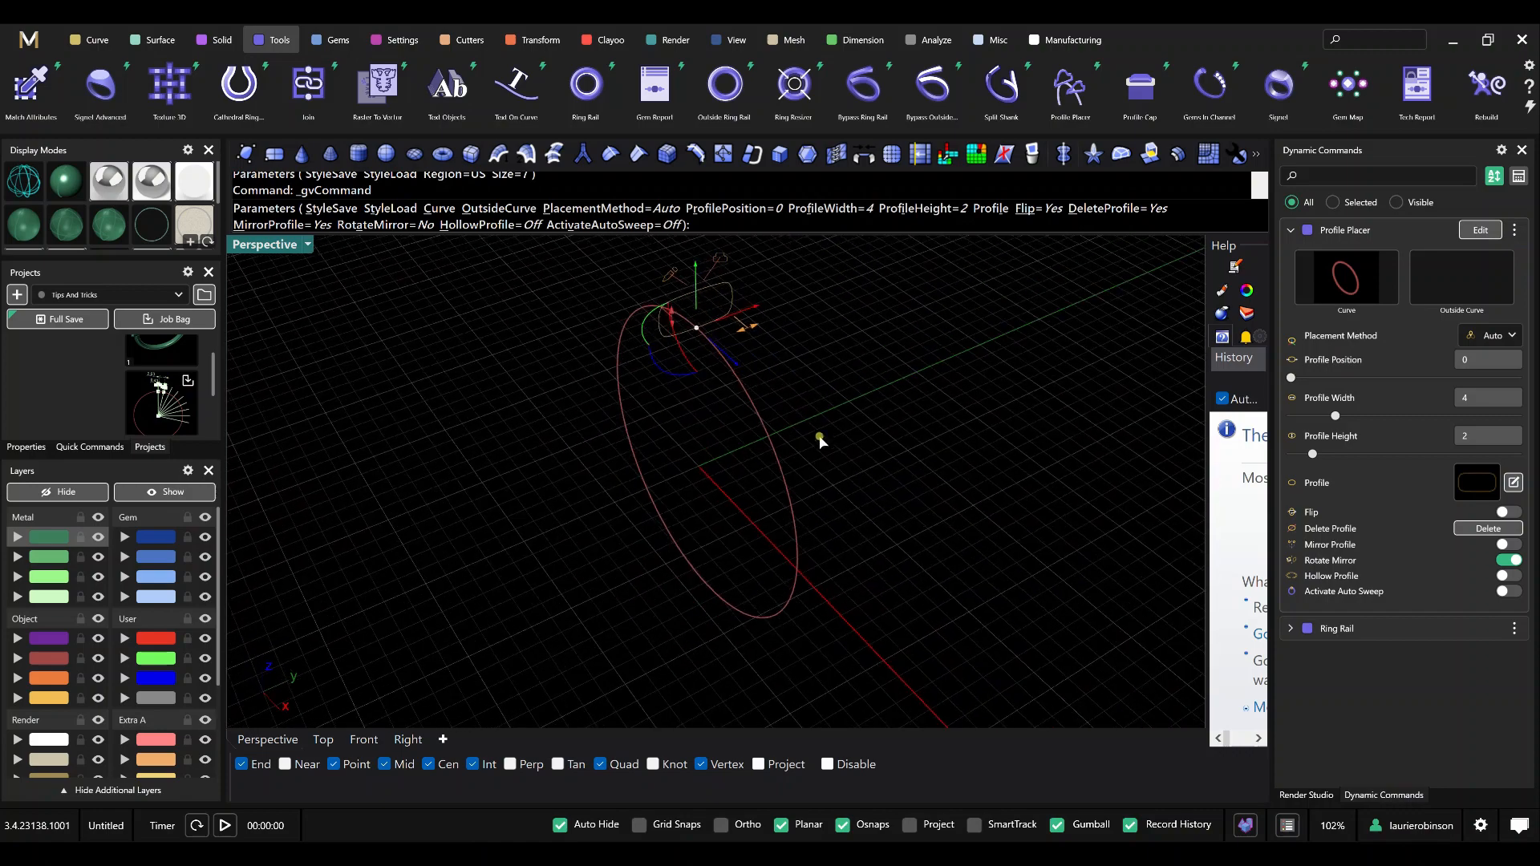
Set the profile width to 2, keep the height at 2, and activate auto sweep to build the band.
shift+right_drag(722, 376, 814, 412)
scroll(725, 350, up, 4)
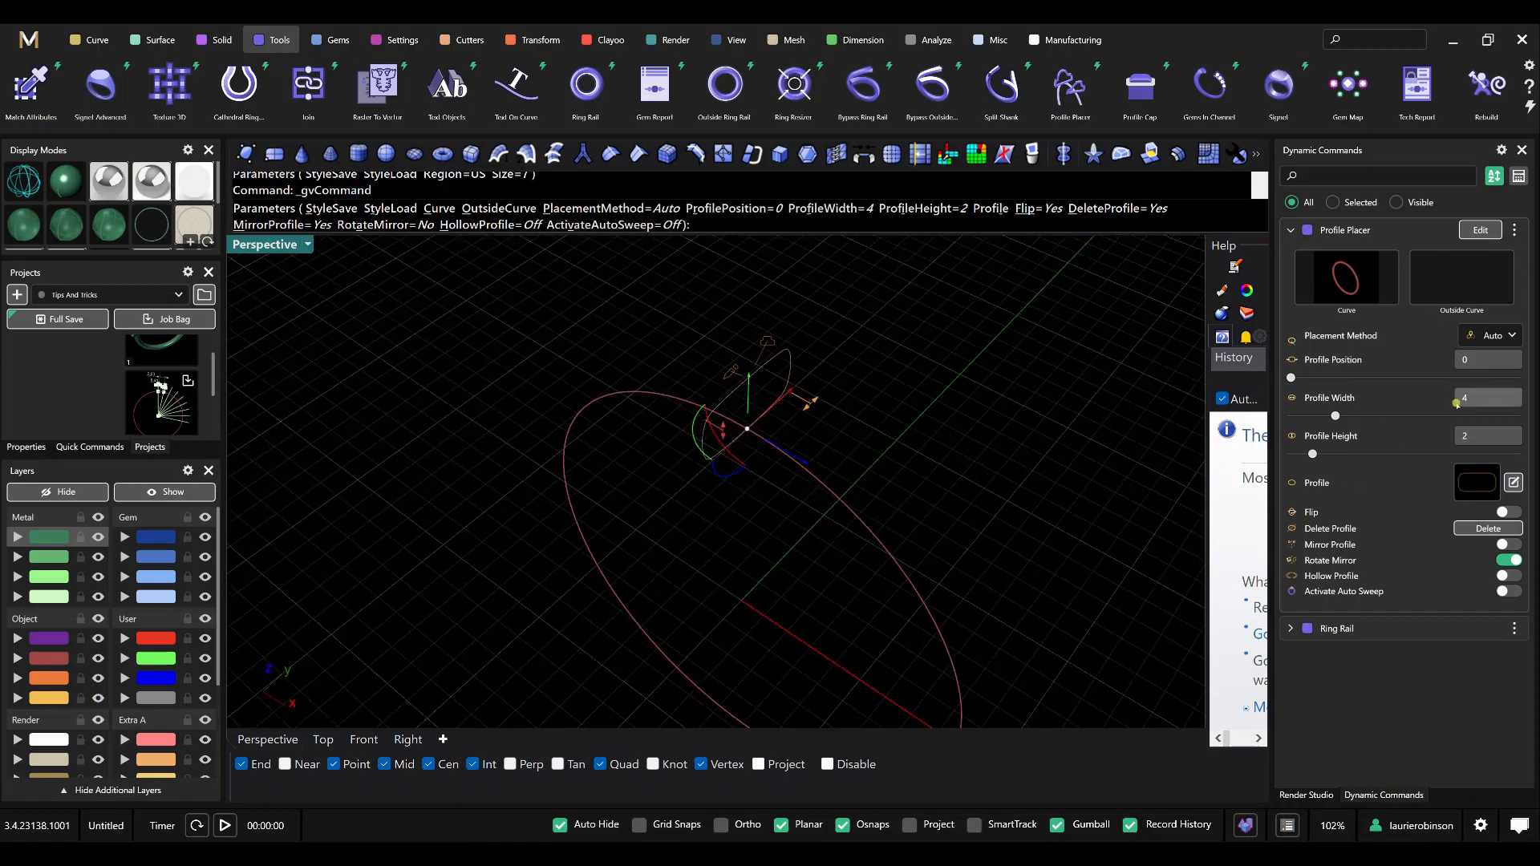
text(2)
key(Tab)
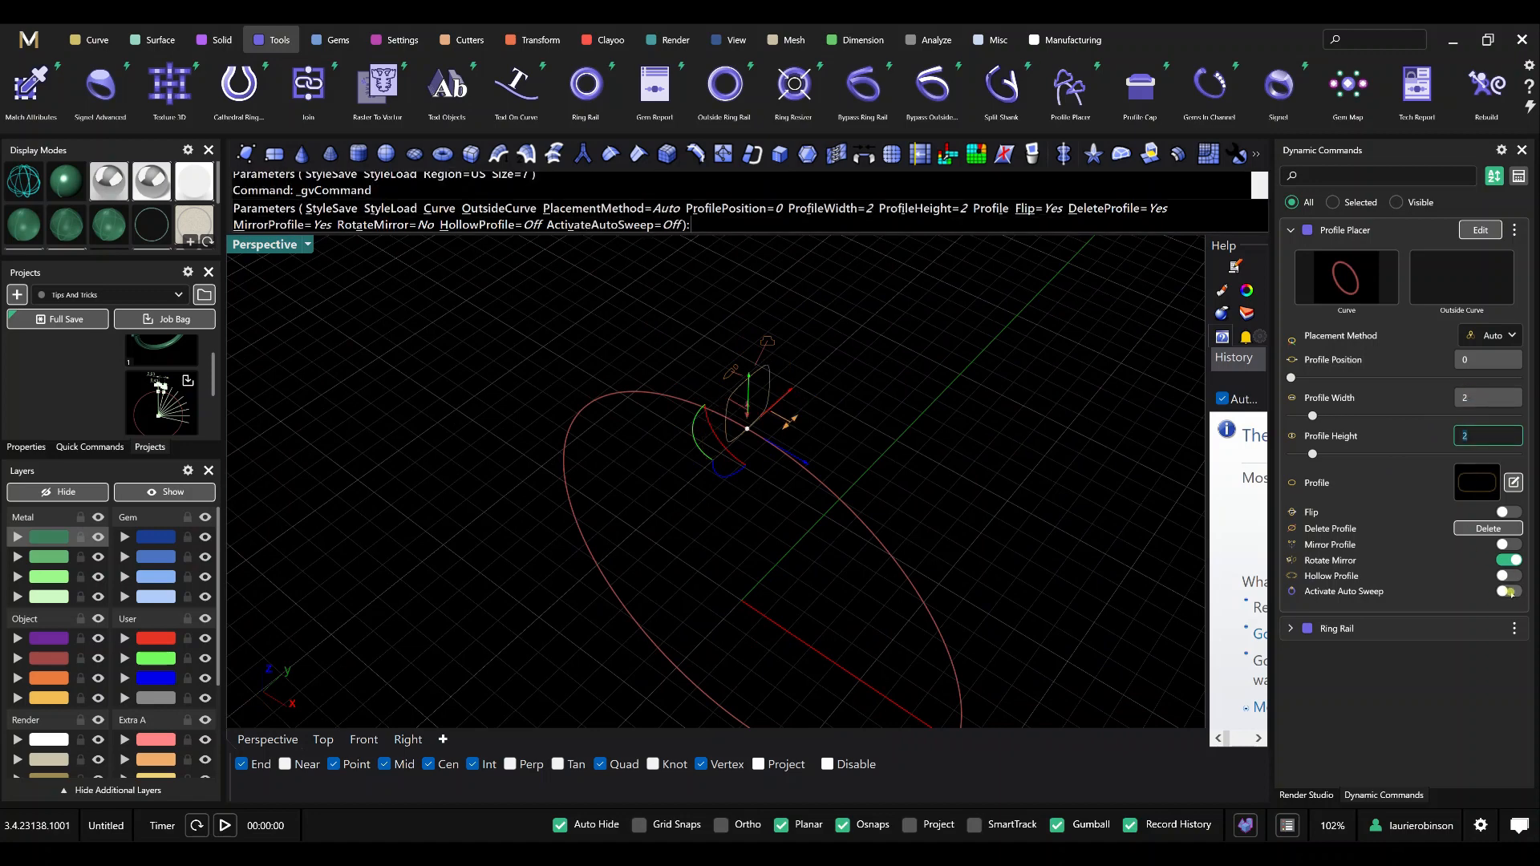
click(1508, 592)
key(Return)
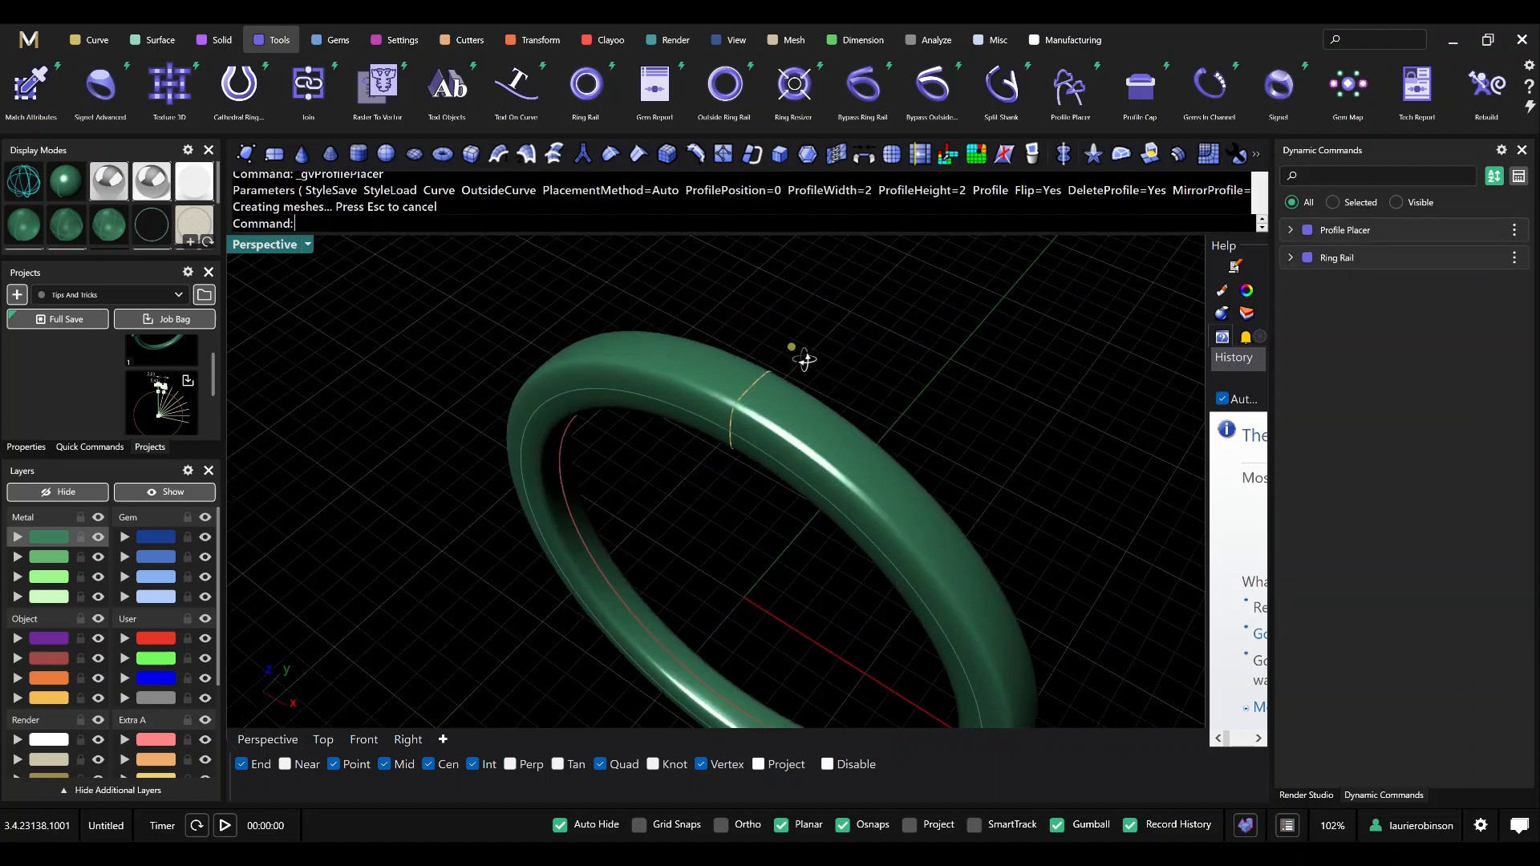
Extract an isocurve around the band's outer surface at U 0, V 0.5 with an angle of 90, snapped to the profile.
right_drag(805, 360, 846, 358)
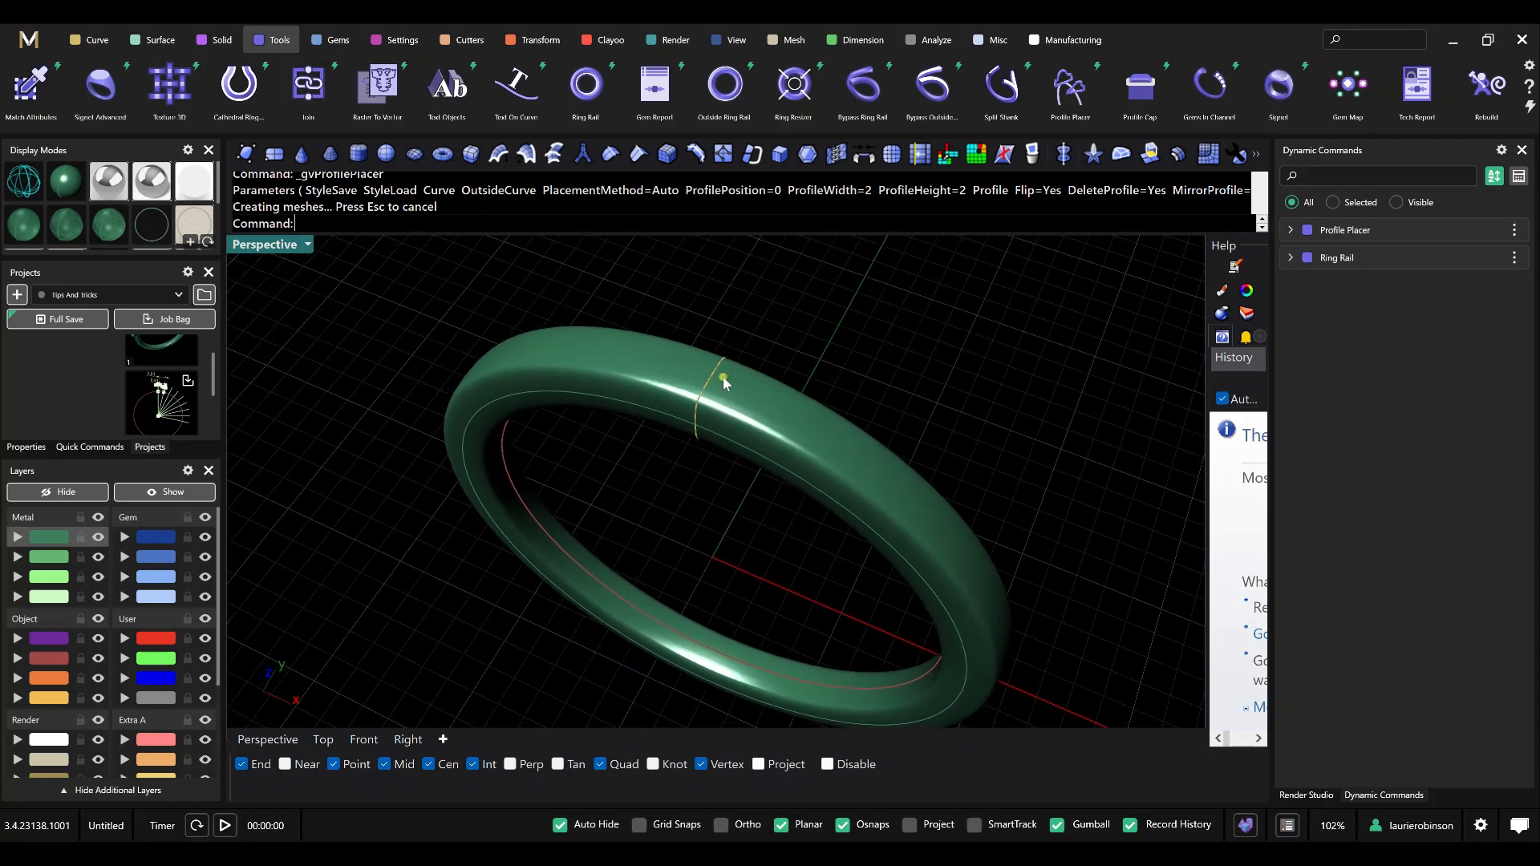
click(93, 45)
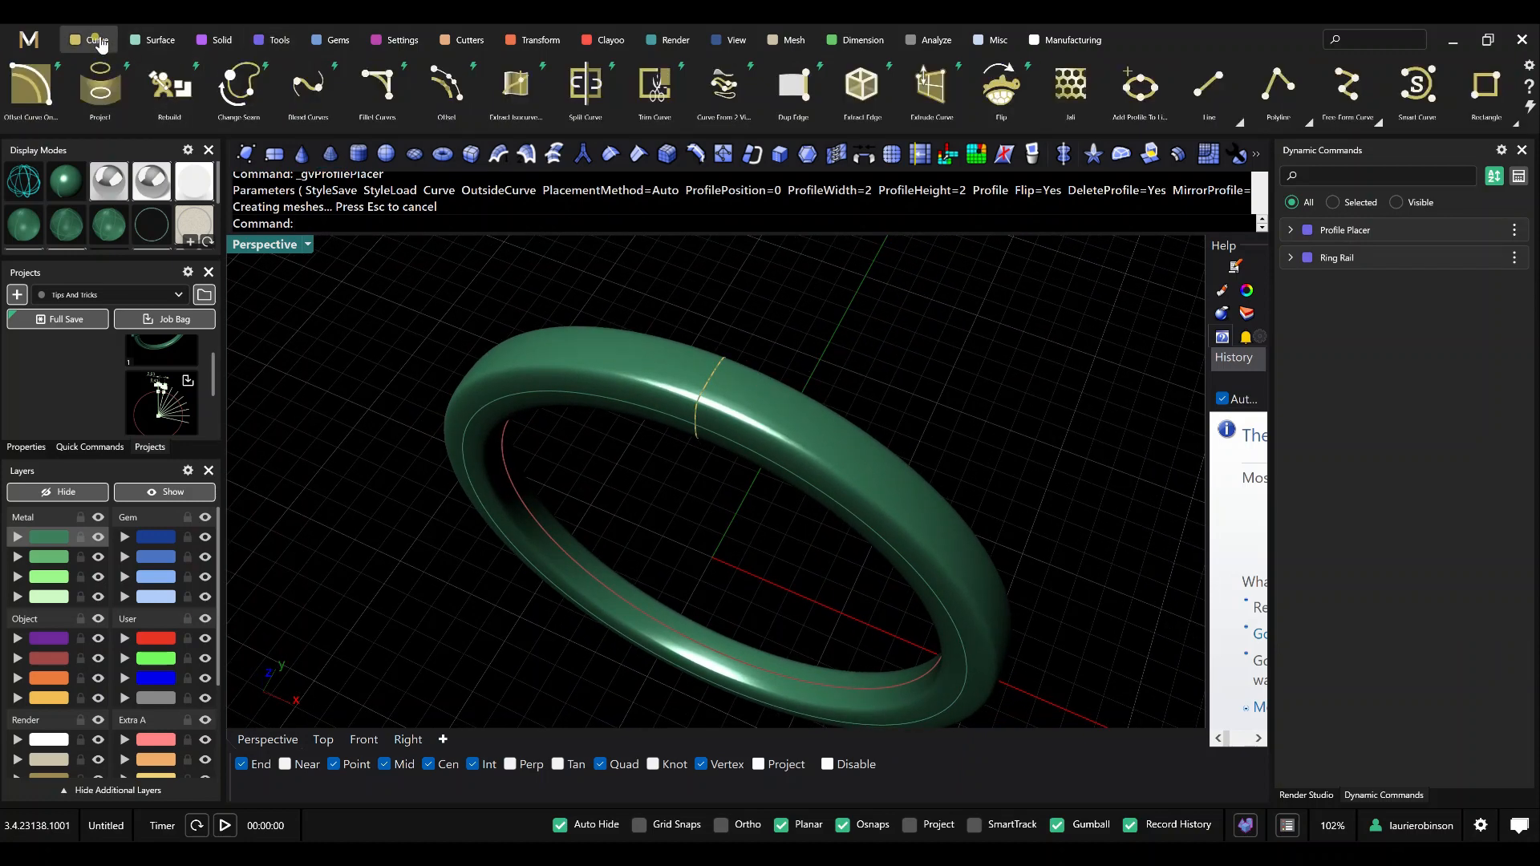
click(521, 86)
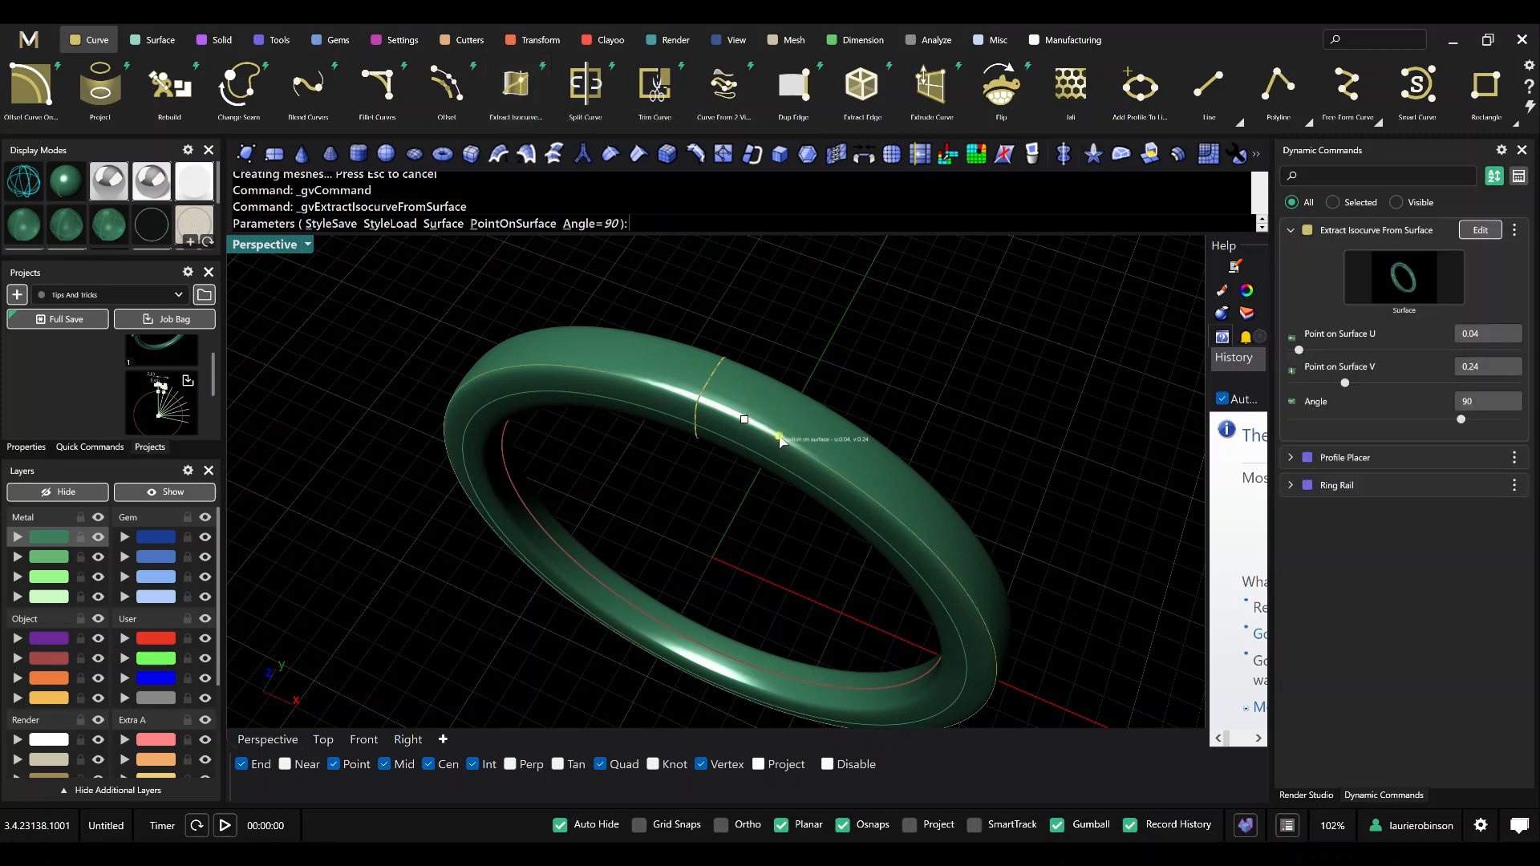
click(712, 384)
Rename the isocurve's dynamic command to "Extract Isocurve From Surface - pp" and finish the extraction.
right_click(1356, 232)
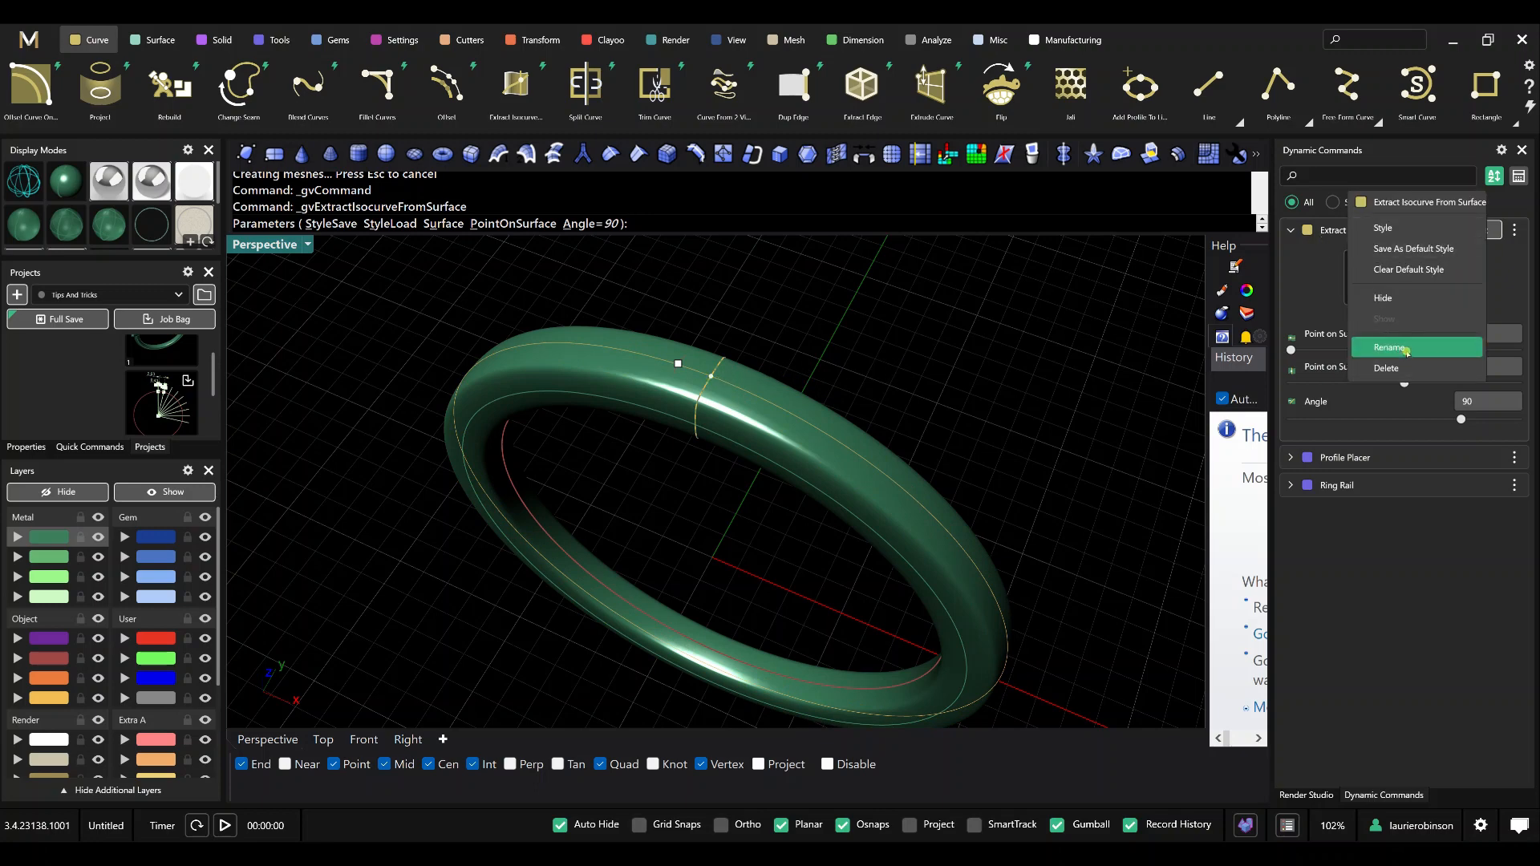
click(1399, 351)
key(End)
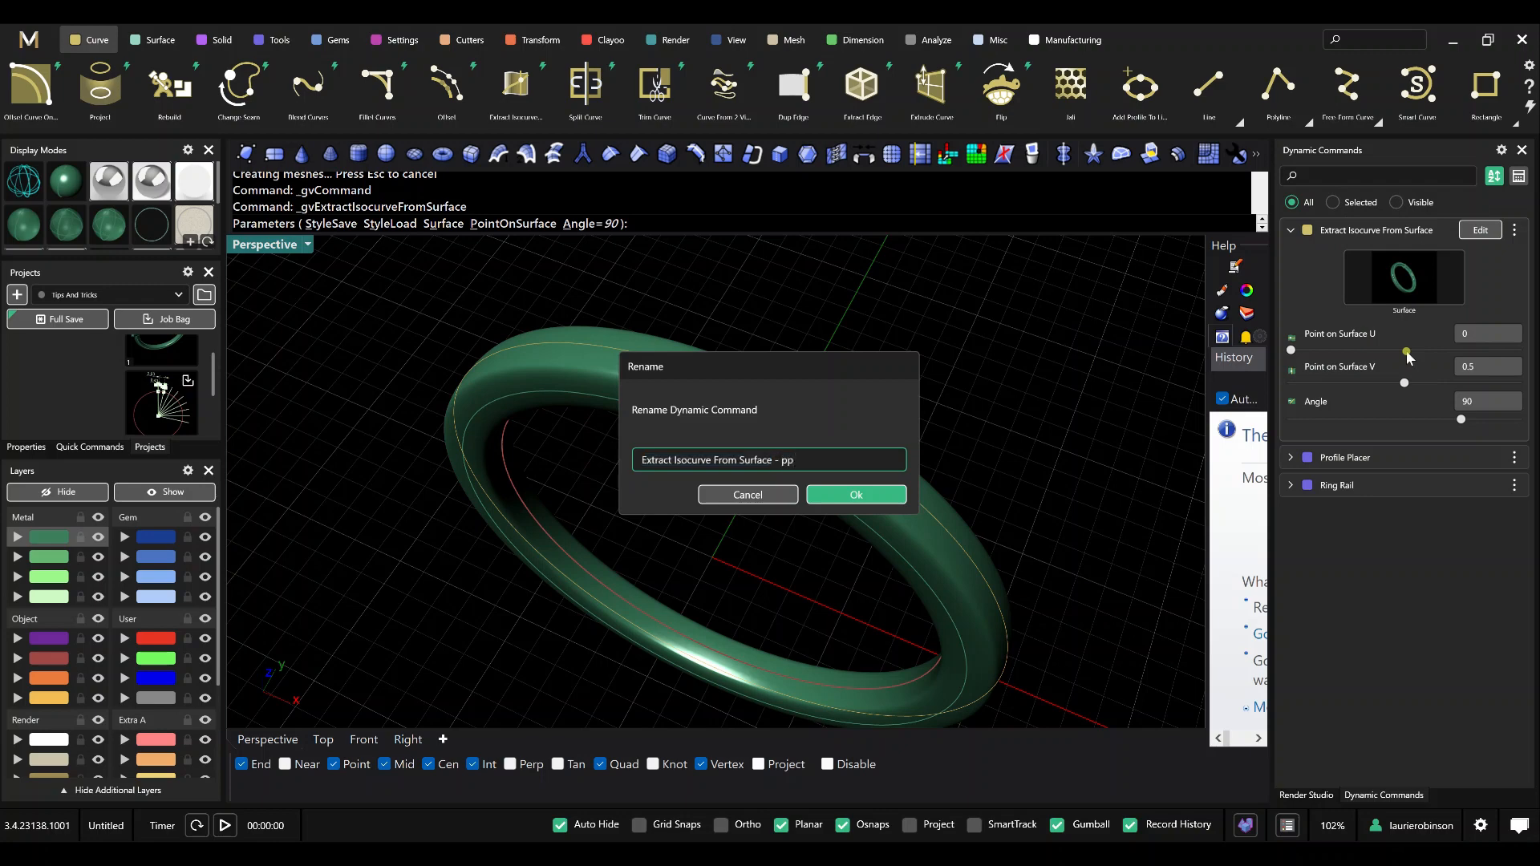
text(- pp)
key(Return)
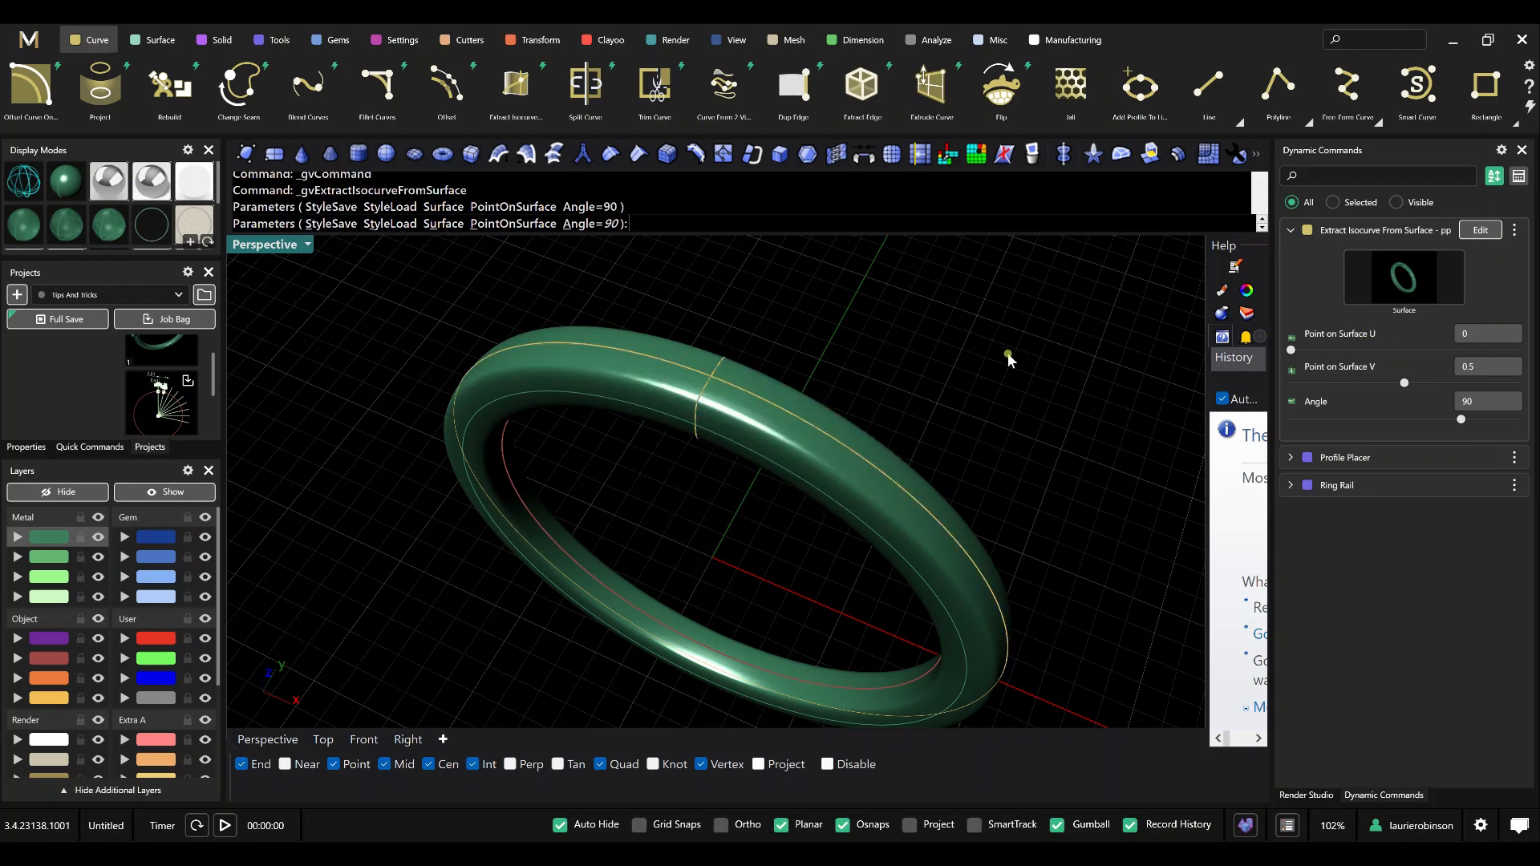
right_click(1007, 354)
In the front view, trim the inner ring rail curve with Trim Start 0 at the top and Trim End about 0.273, just below the horizontal axis.
right_drag(1000, 401, 998, 381)
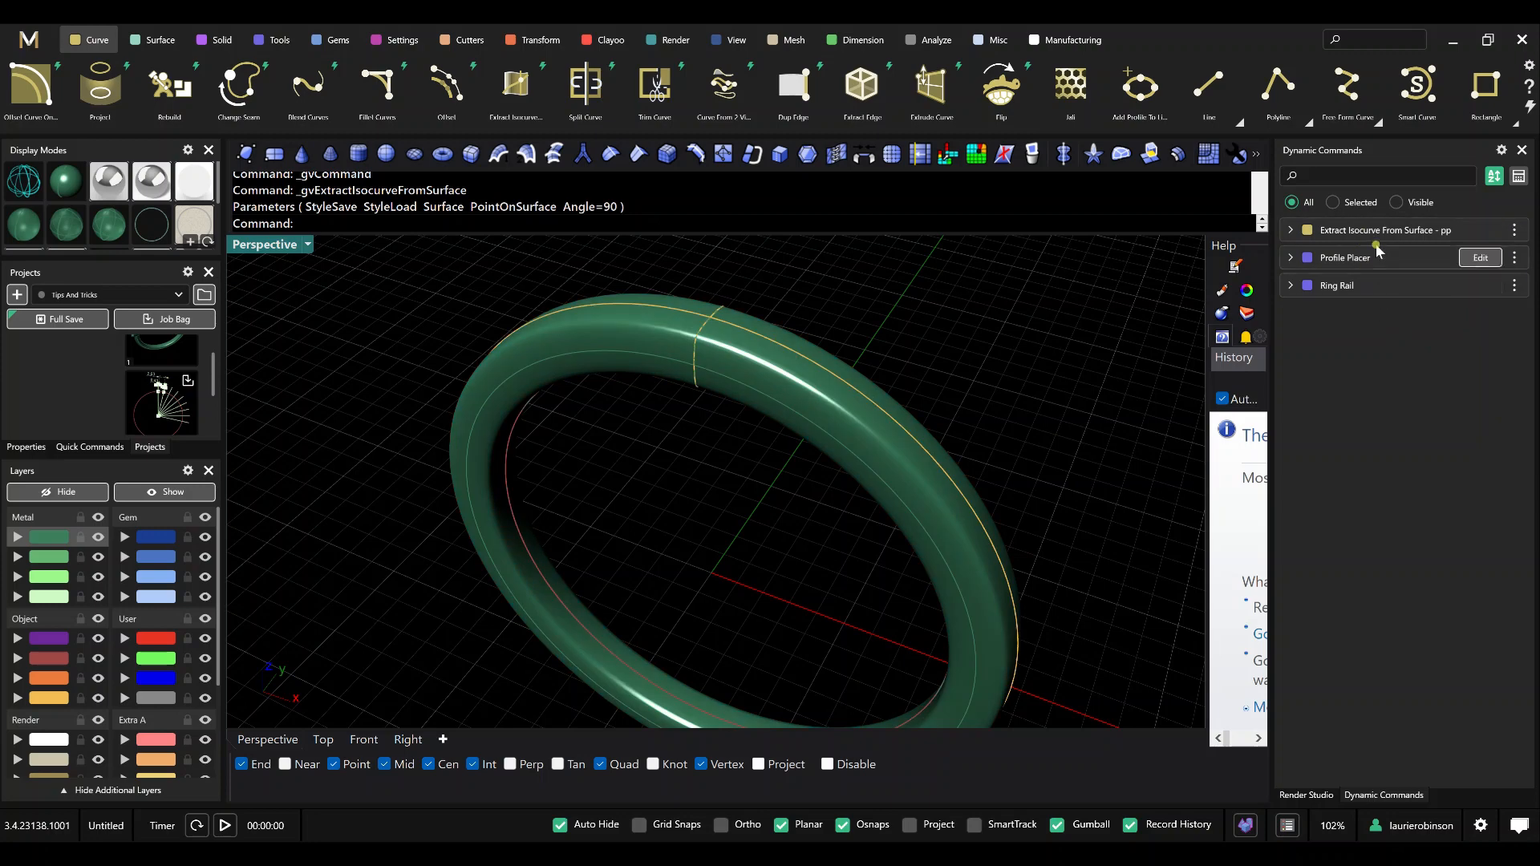
right_drag(961, 326, 960, 339)
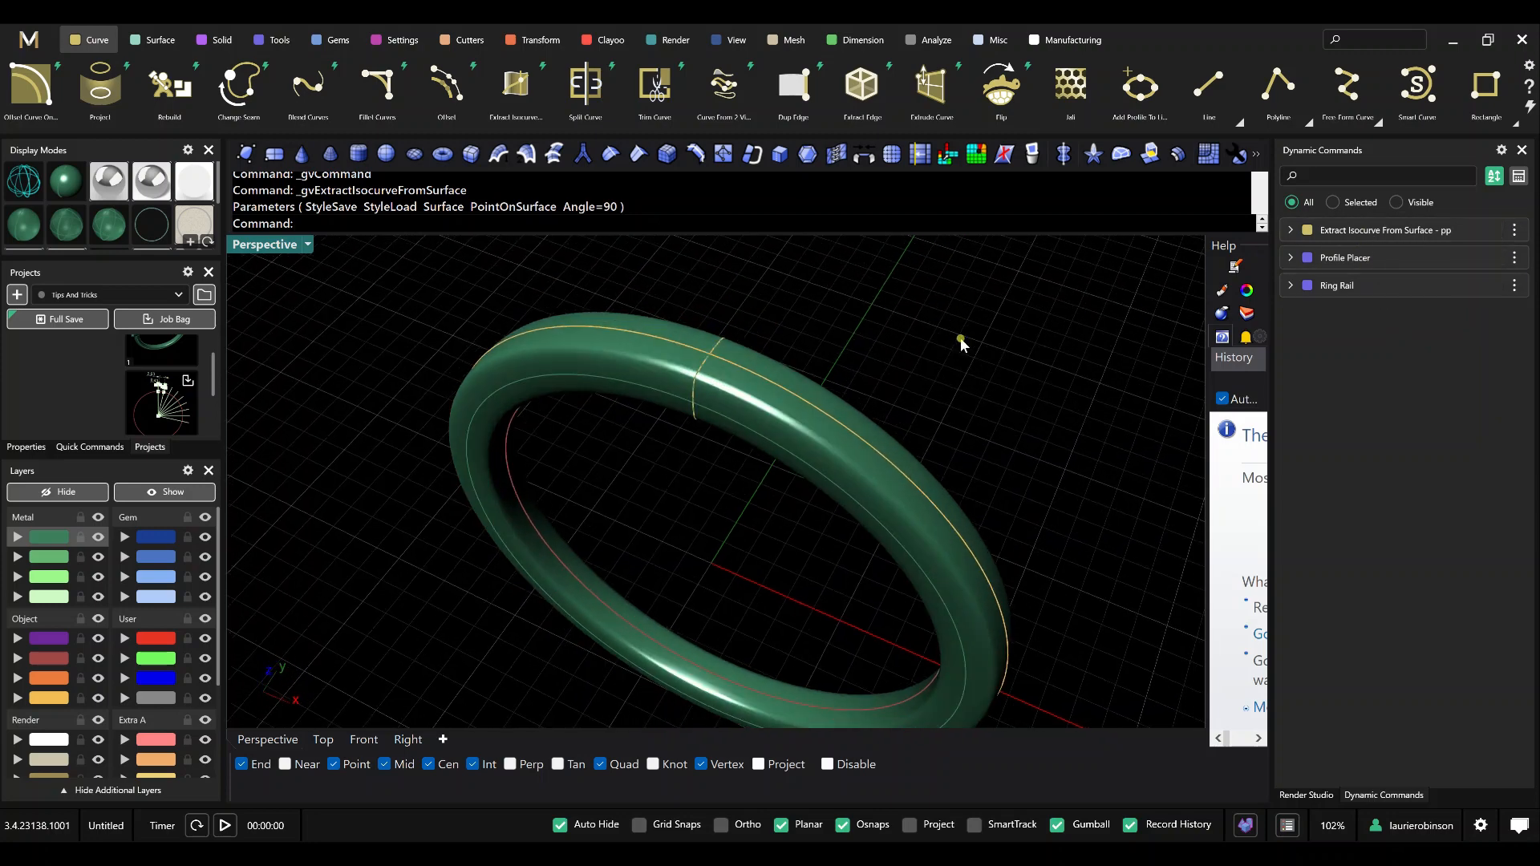
click(363, 738)
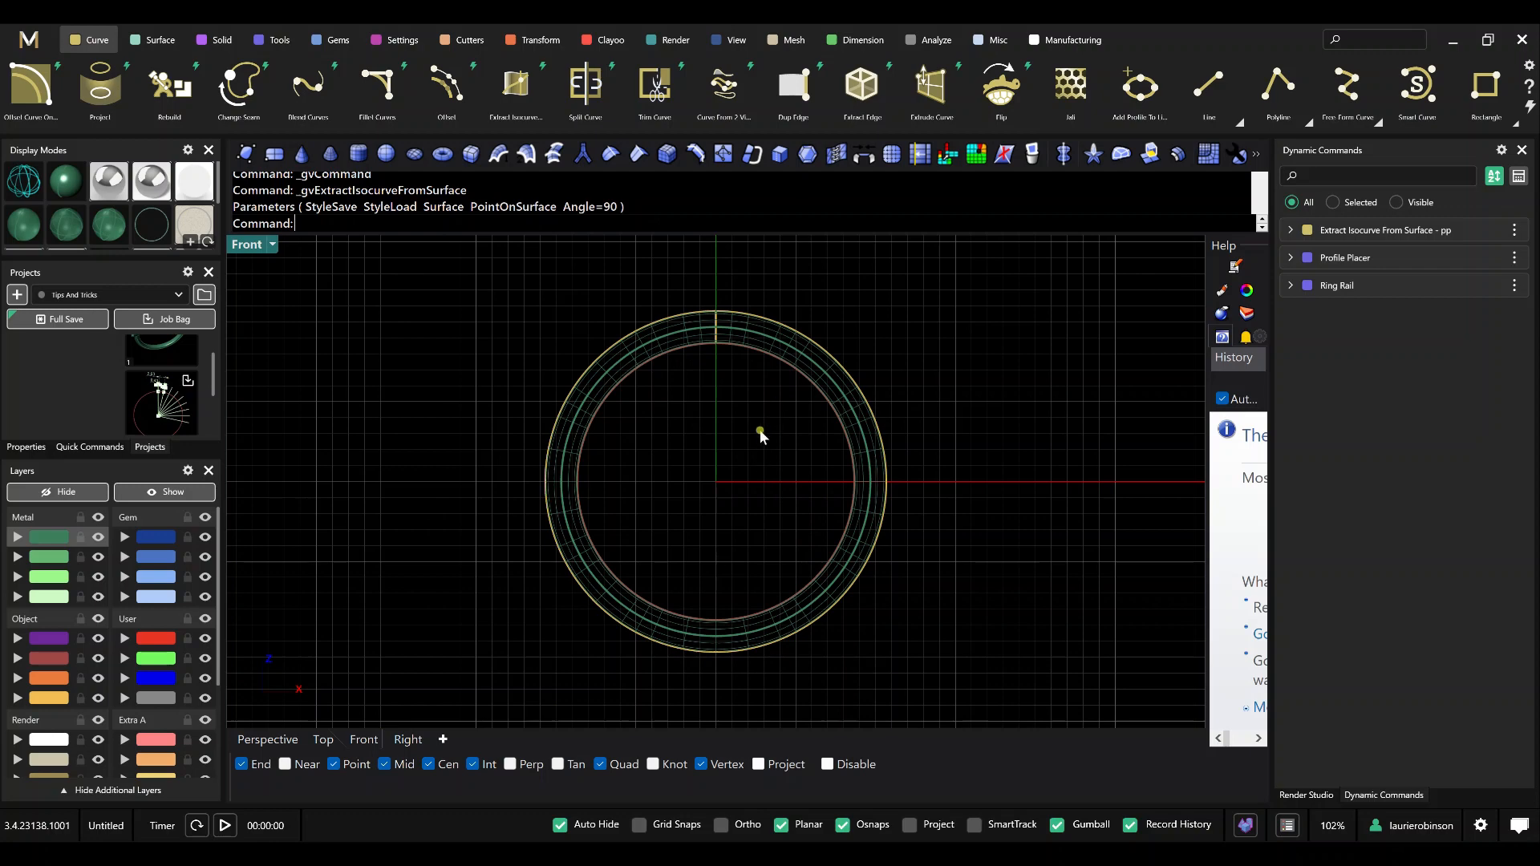
scroll(791, 433, up, 2)
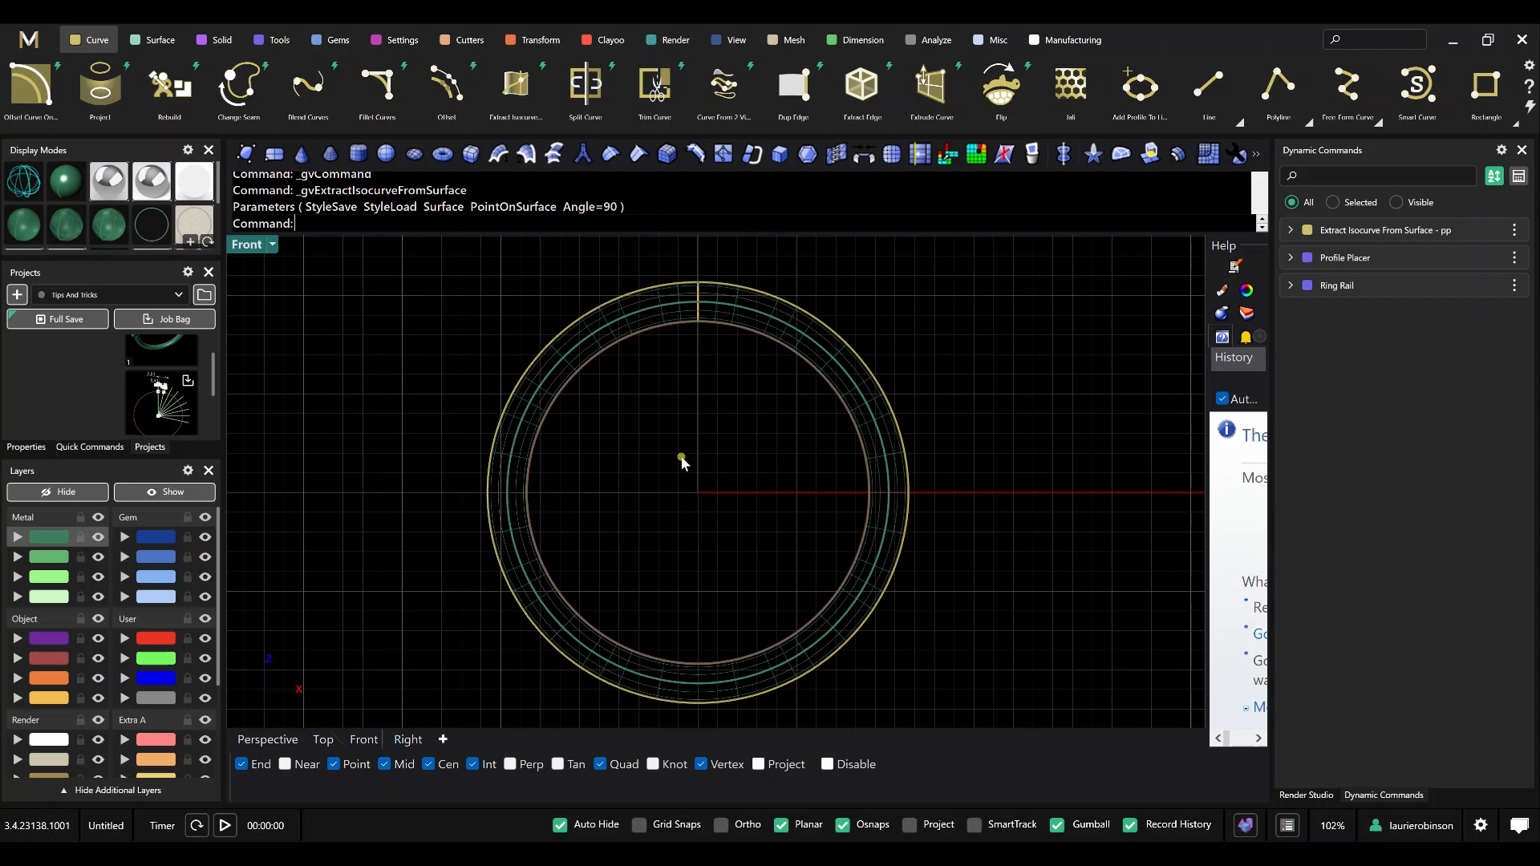
scroll(726, 486, down, 1)
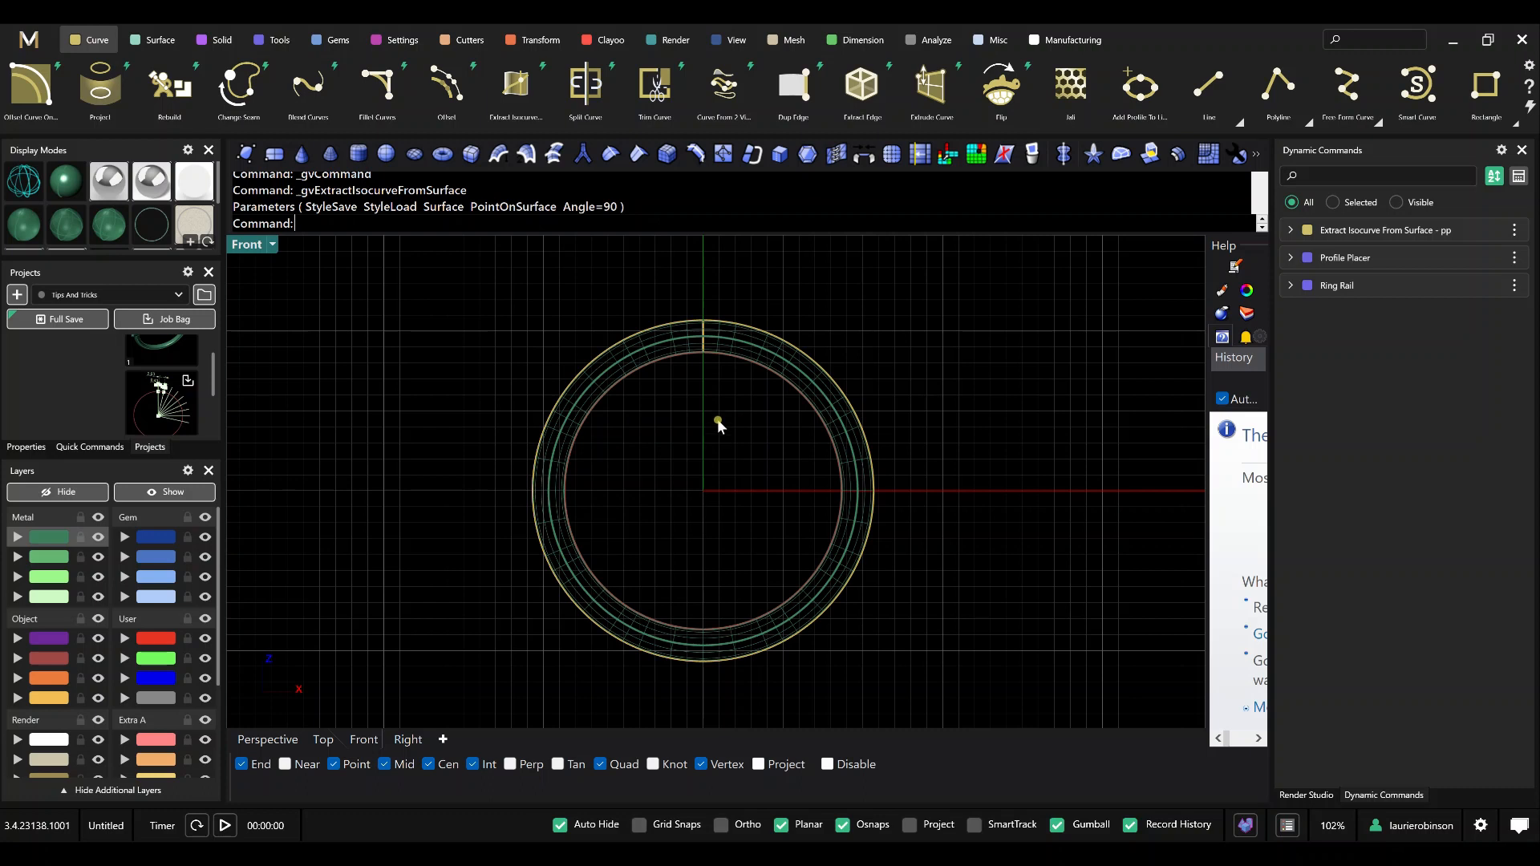
click(655, 87)
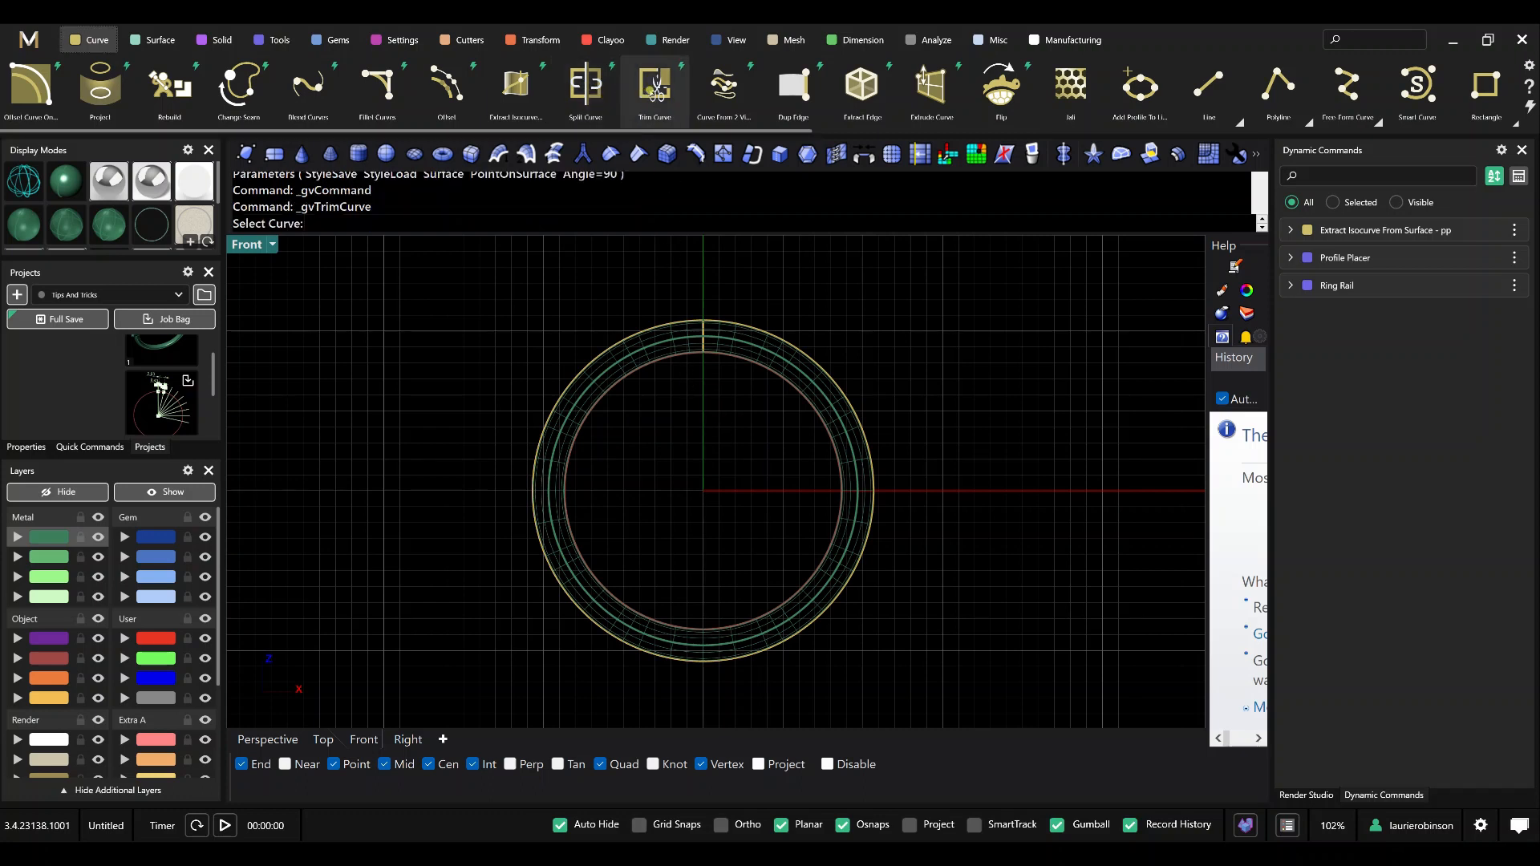
click(810, 584)
drag(831, 521, 705, 356)
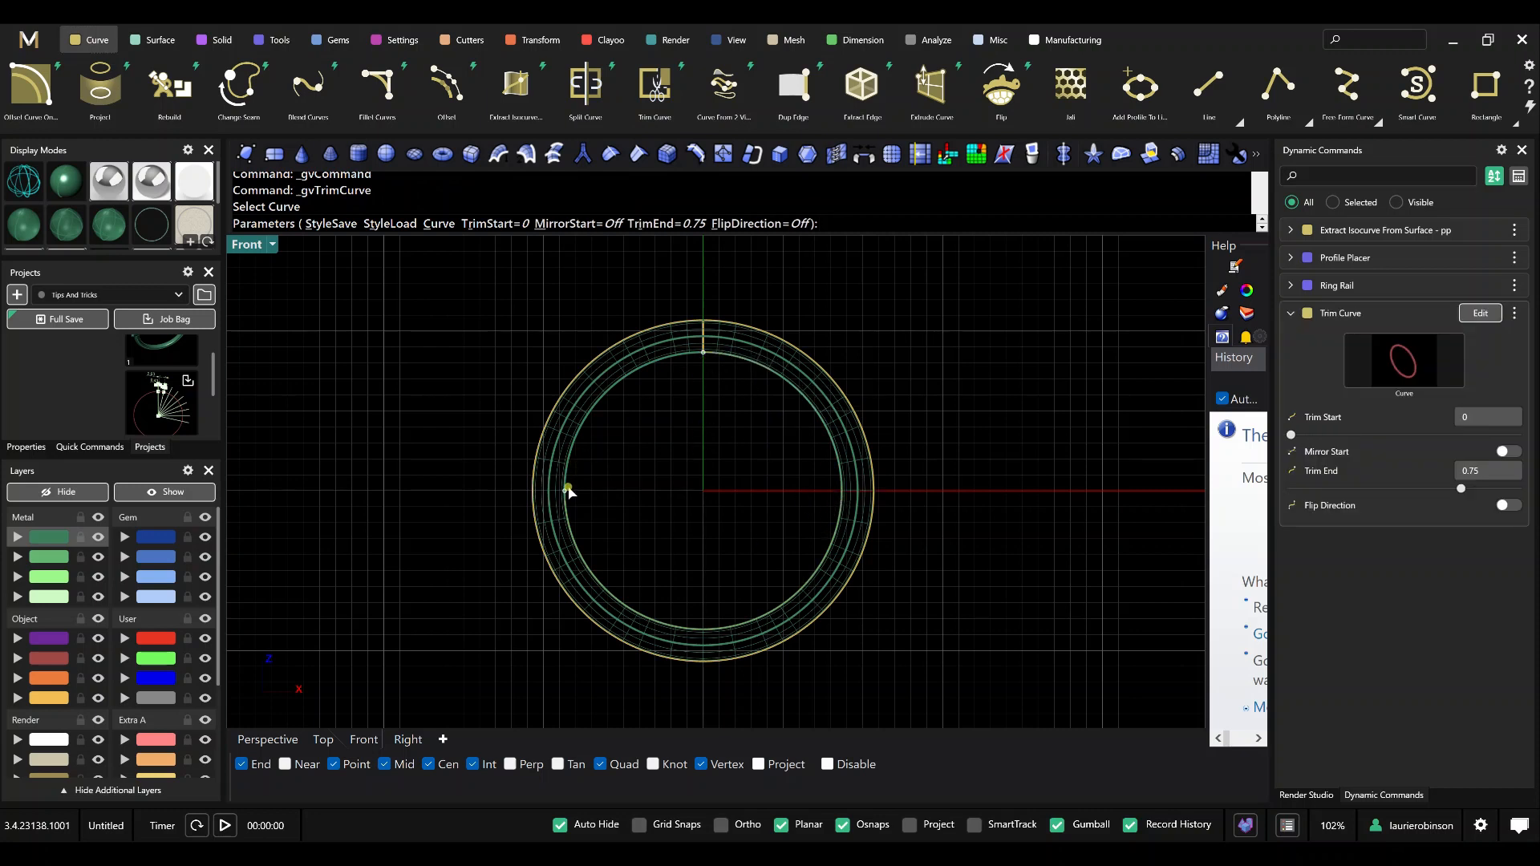
drag(564, 491, 844, 511)
scroll(841, 516, up, 4)
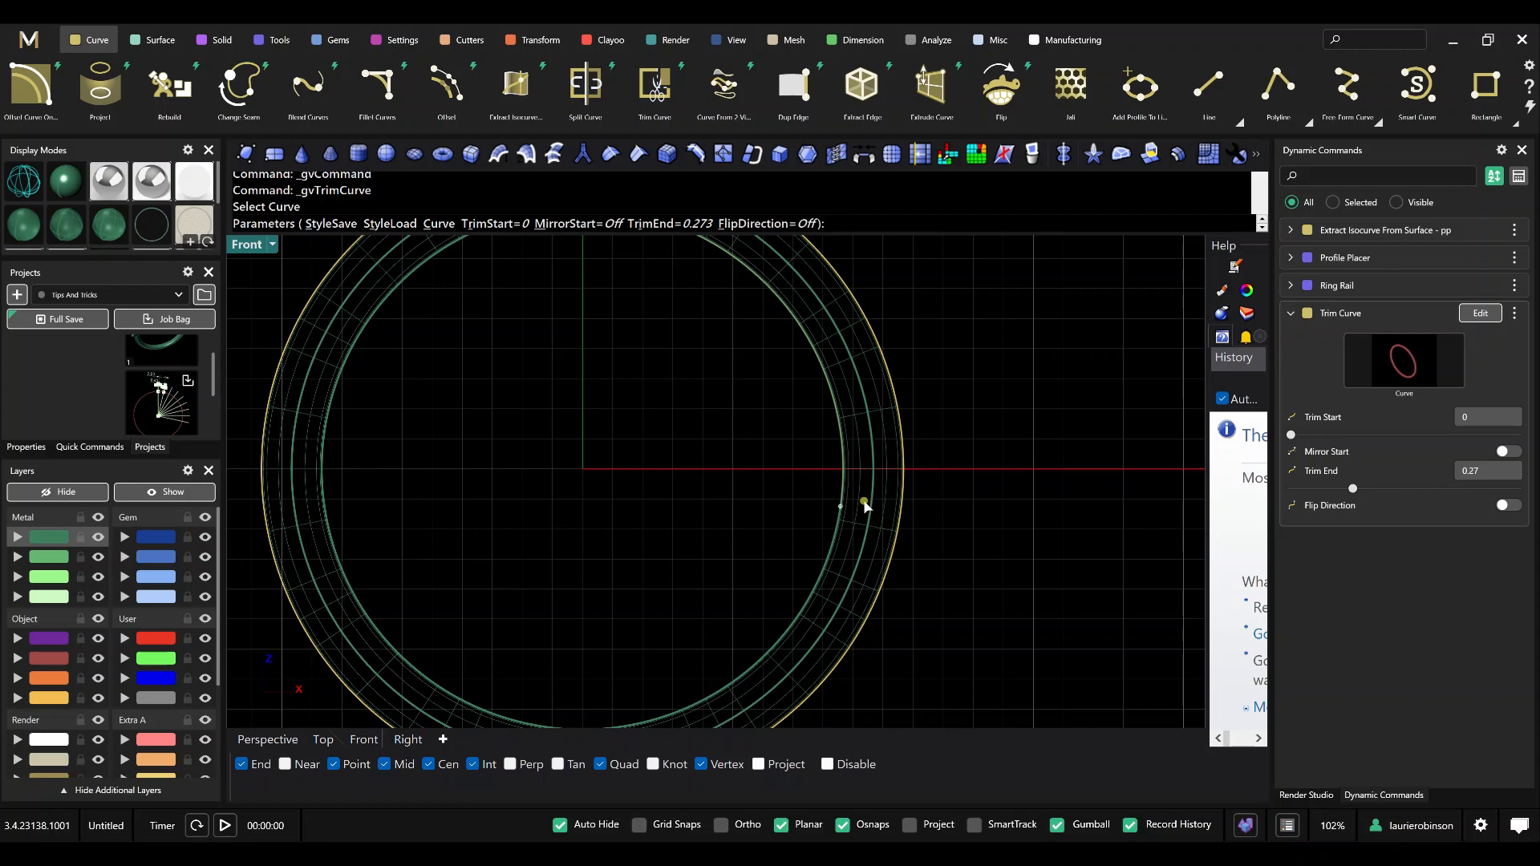
scroll(890, 486, down, 2)
key(Return)
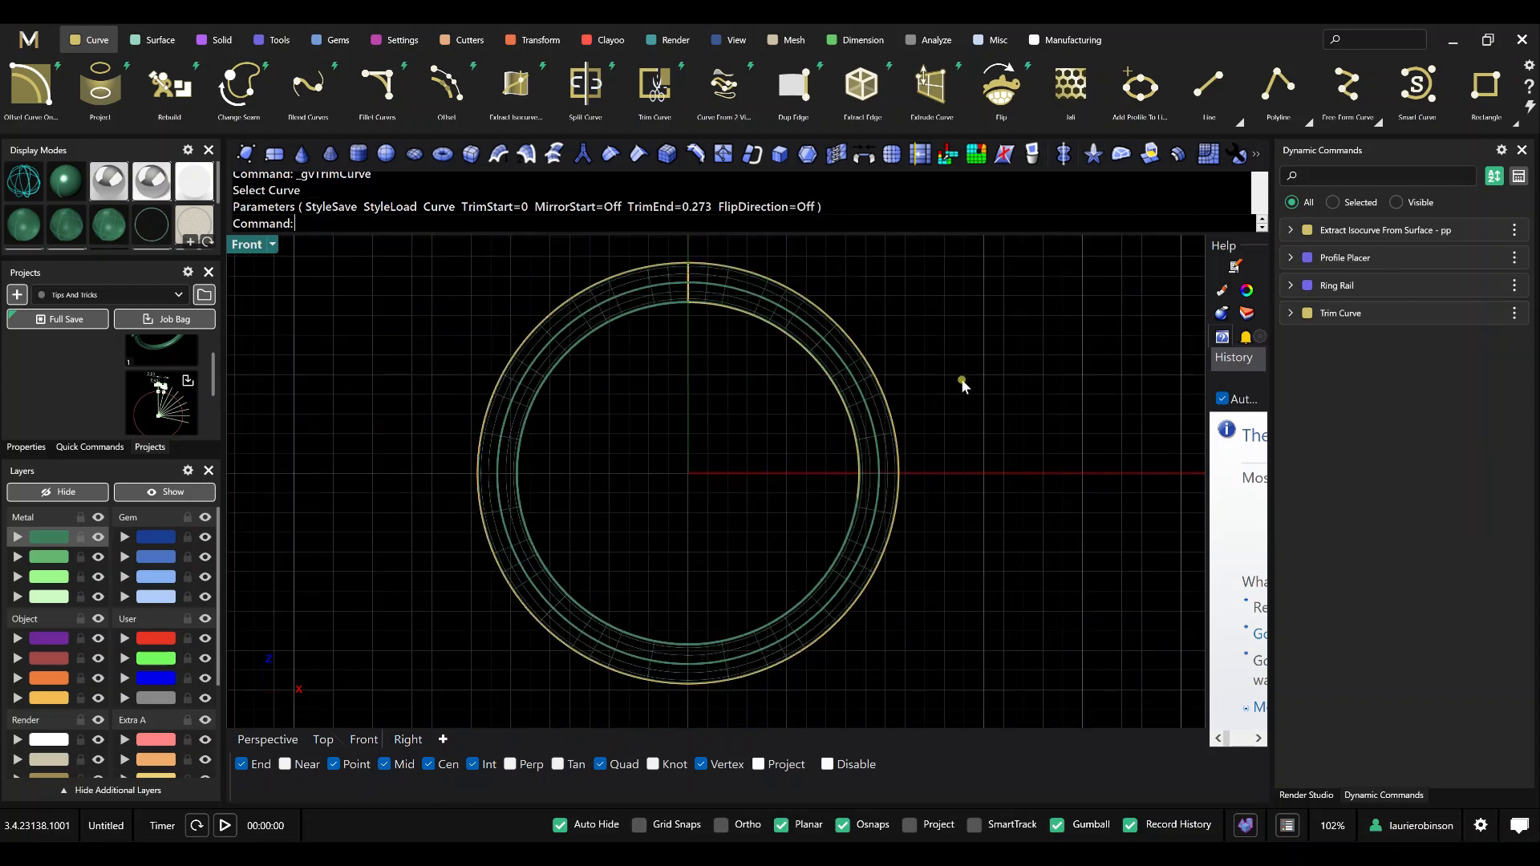
Start a Gem on Curve row on the trimmed inner ring curve, without a target object.
right_drag(739, 479, 740, 567)
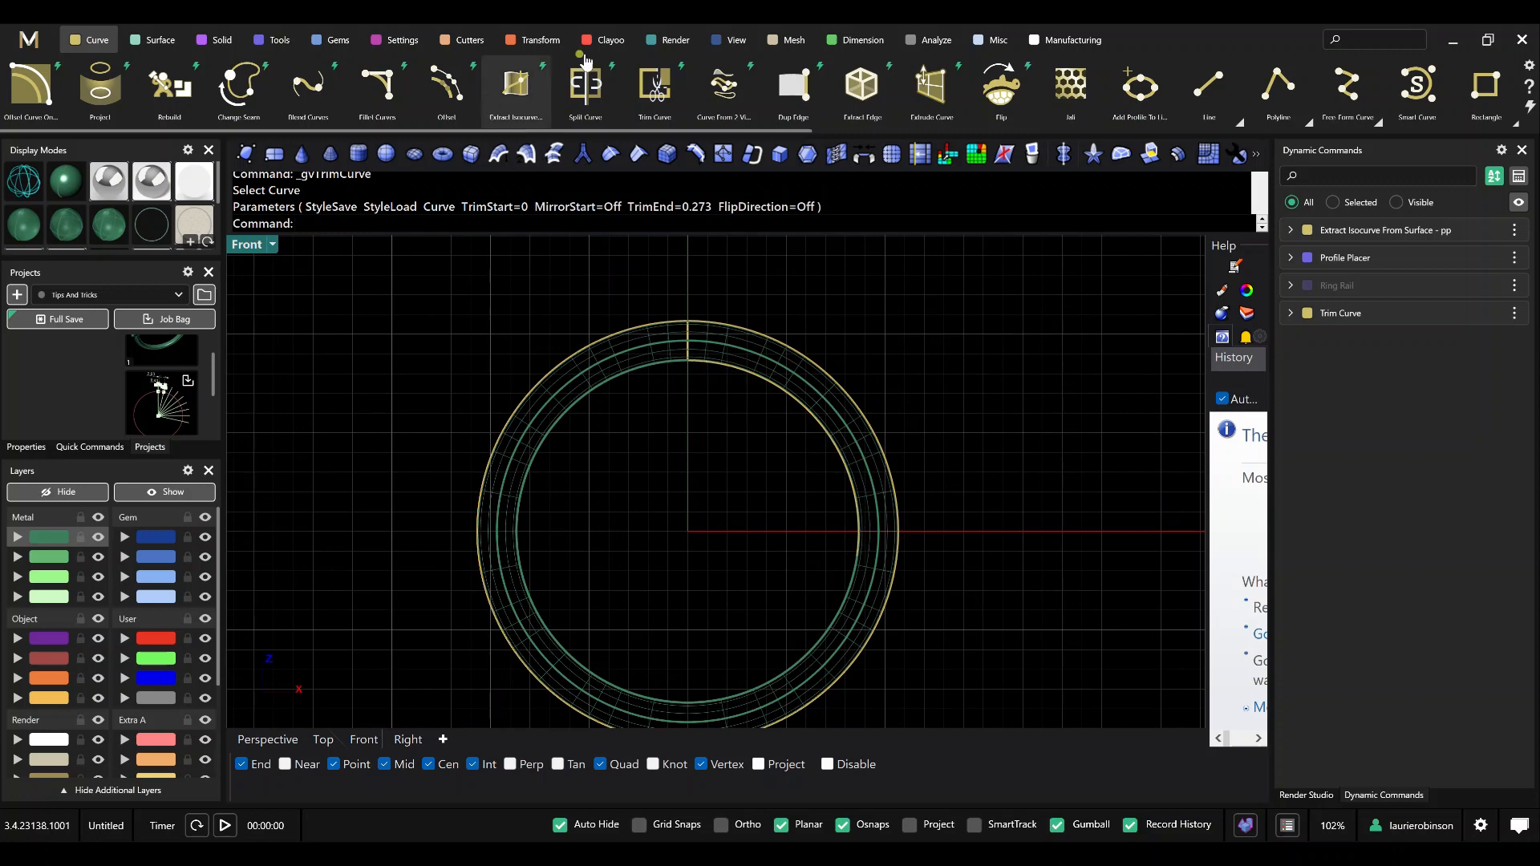
click(337, 44)
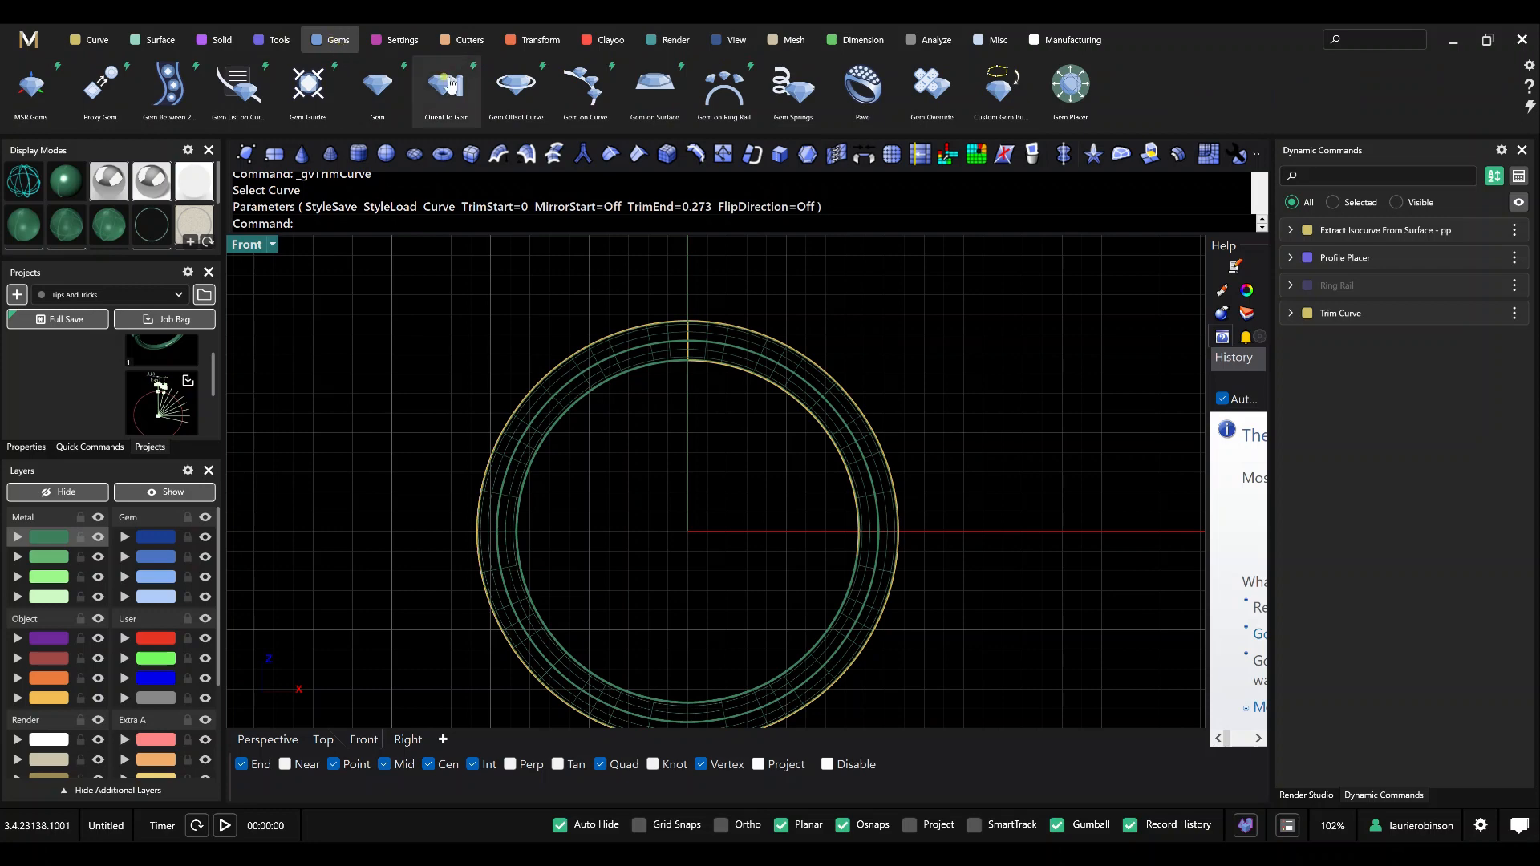
click(584, 87)
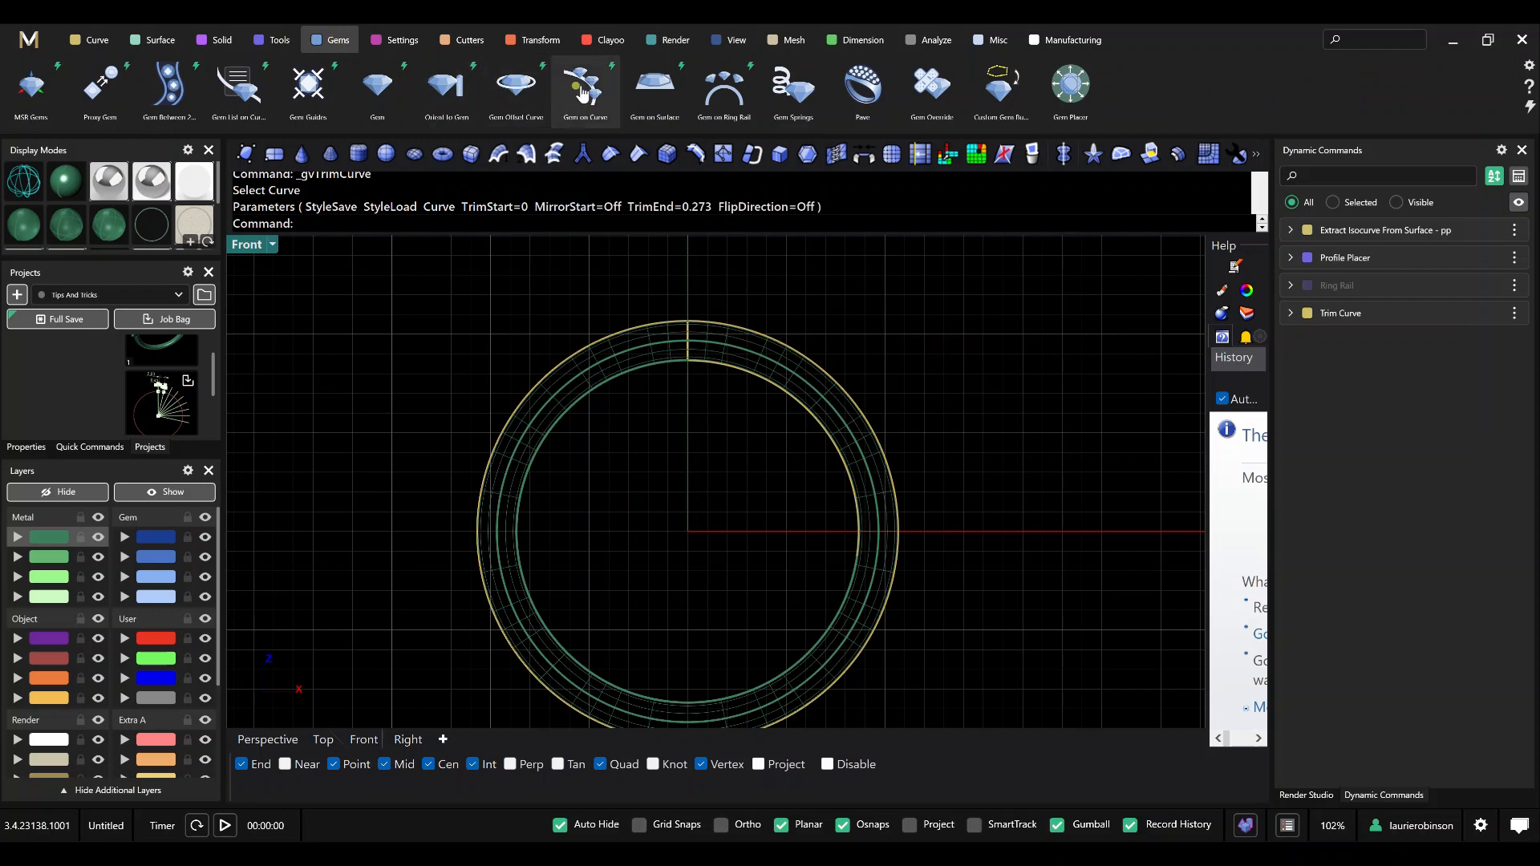
click(738, 372)
right_click(900, 346)
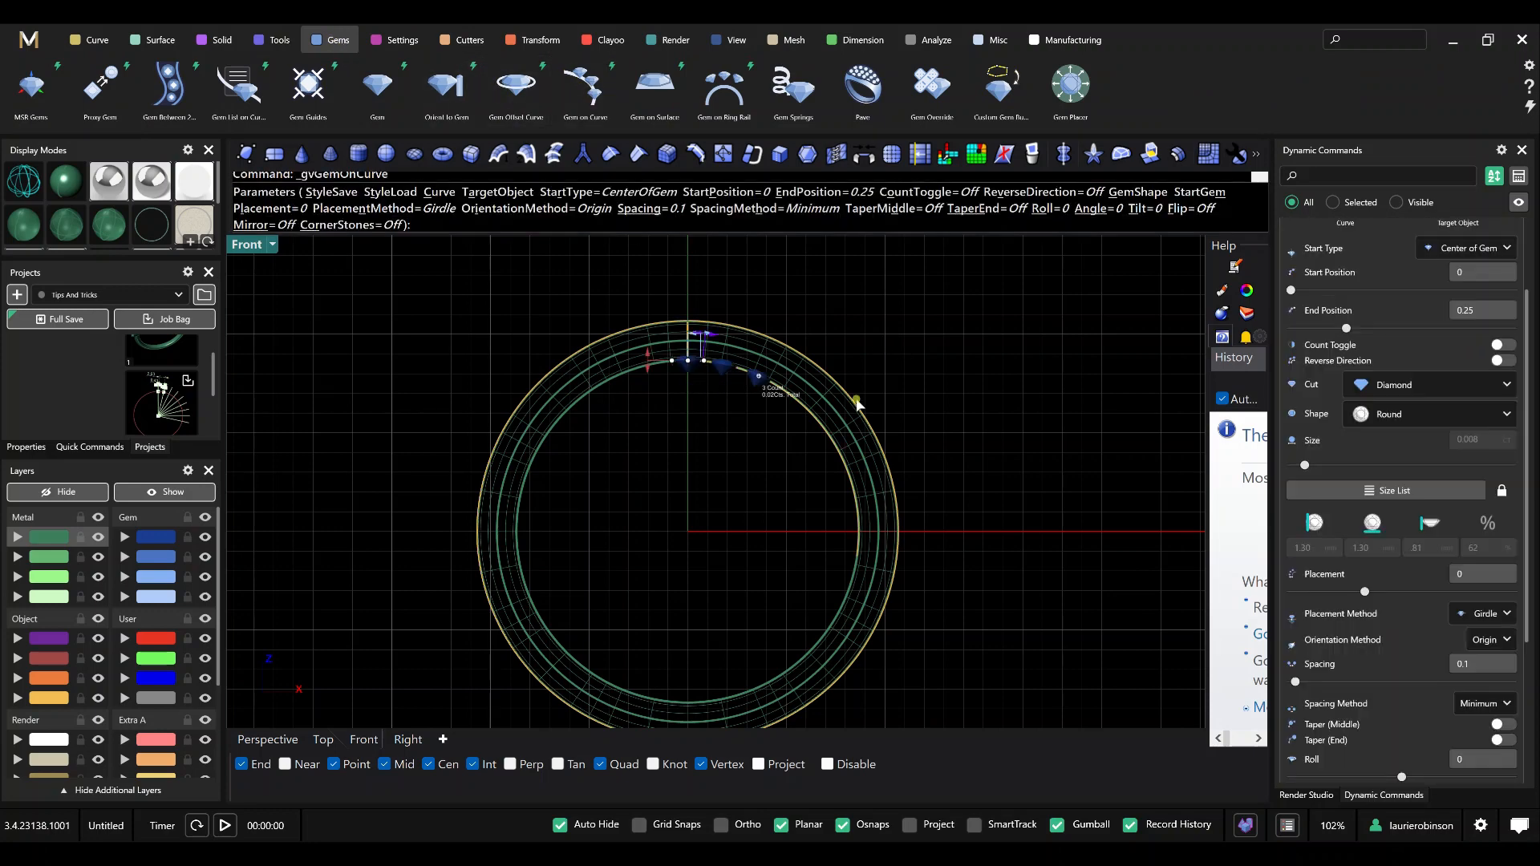
In the top view, make the gems Princess cut, roll them -45 degrees, and enlarge them to 3.00 mm.
click(323, 740)
scroll(733, 507, up, 5)
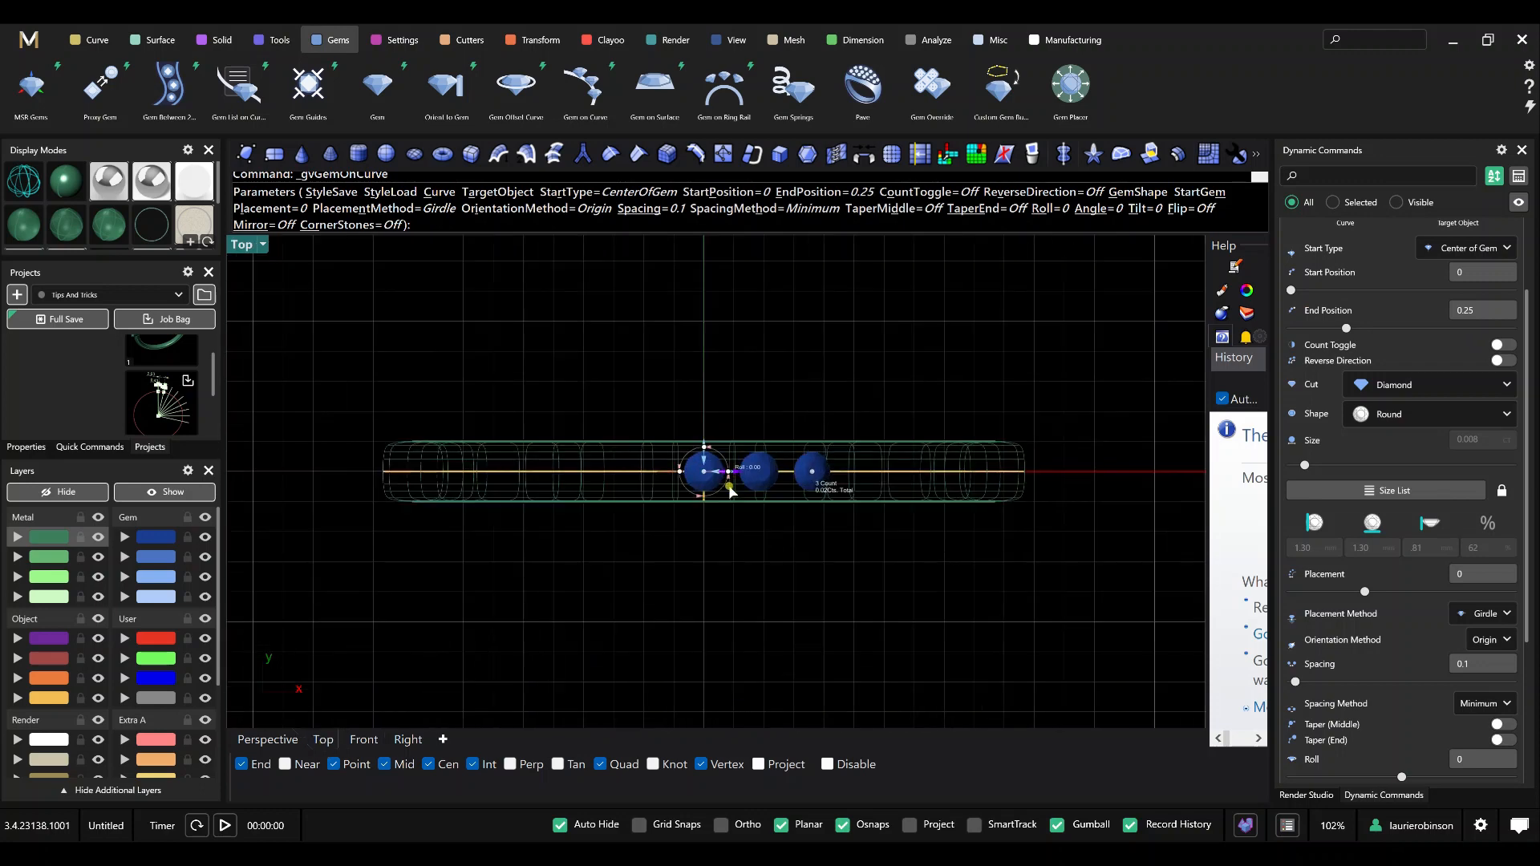
click(1432, 414)
click(1400, 486)
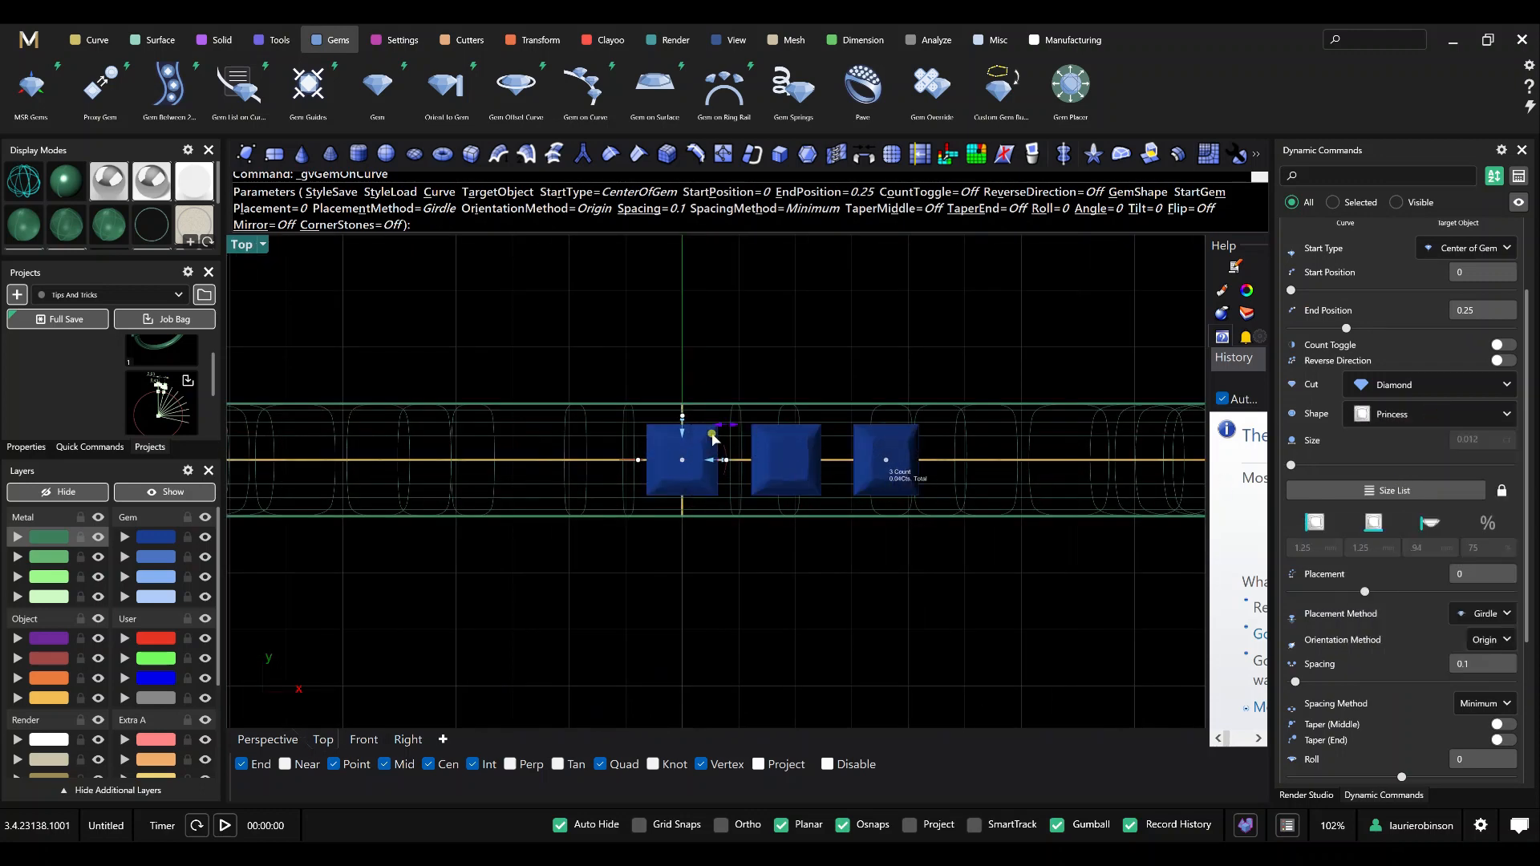
drag(711, 435, 725, 500)
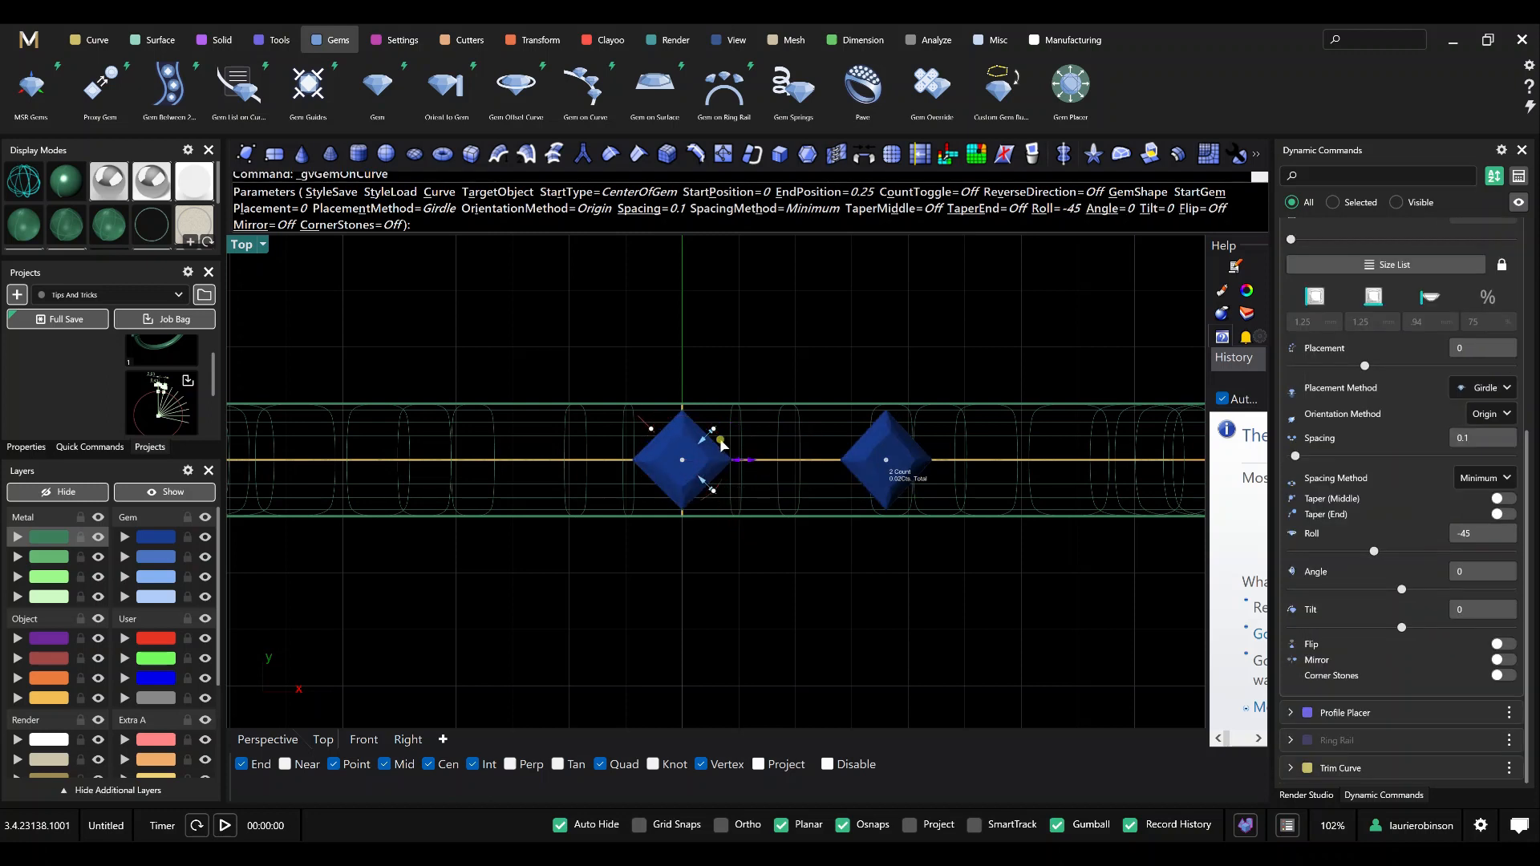
drag(721, 443, 756, 409)
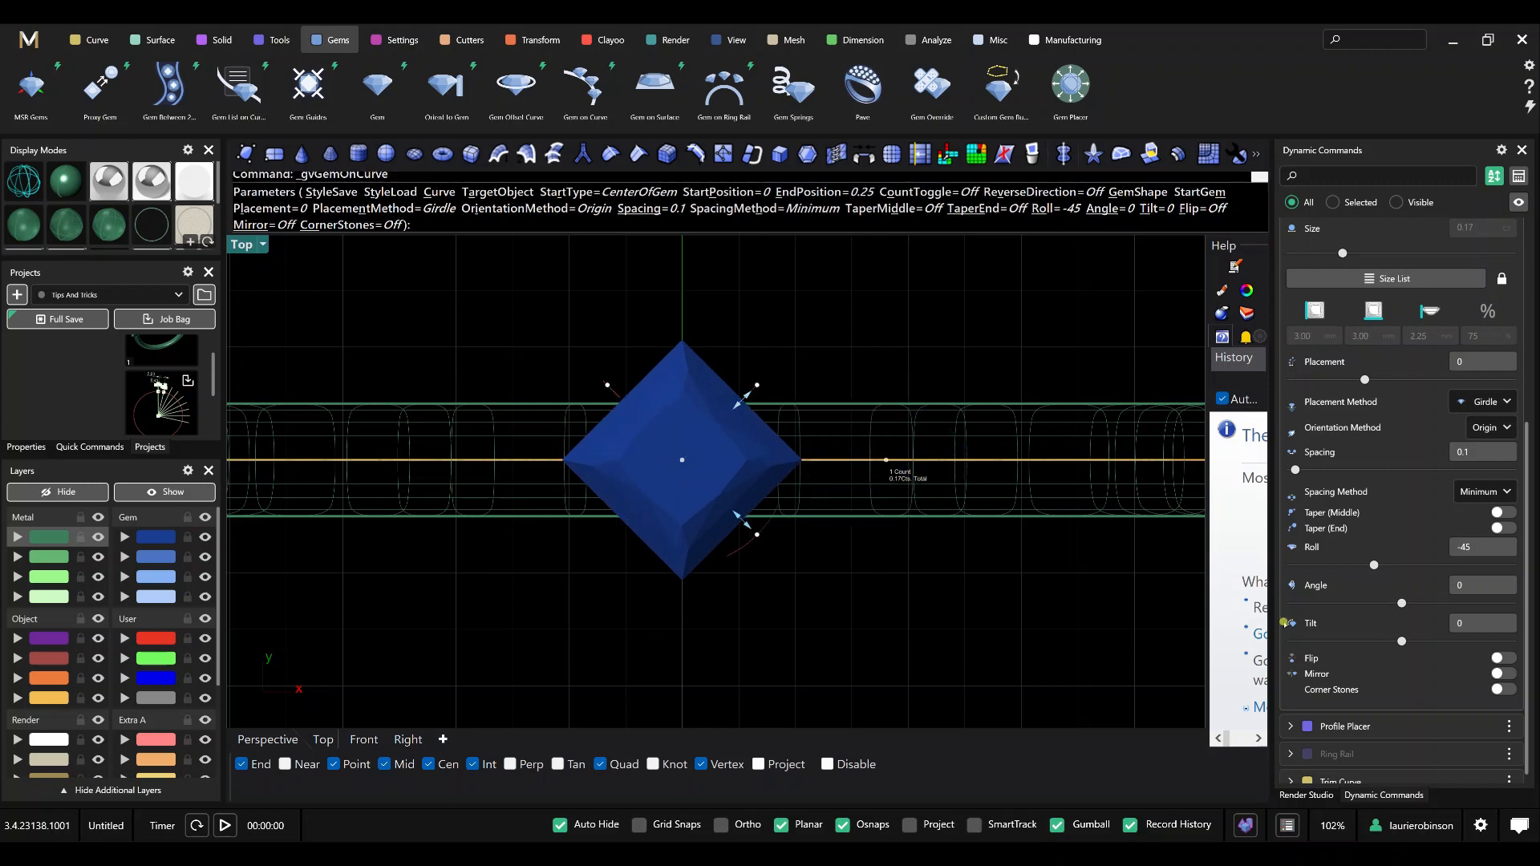
In the front view, set the gems' placement method to Table and their placement to 3.
click(365, 739)
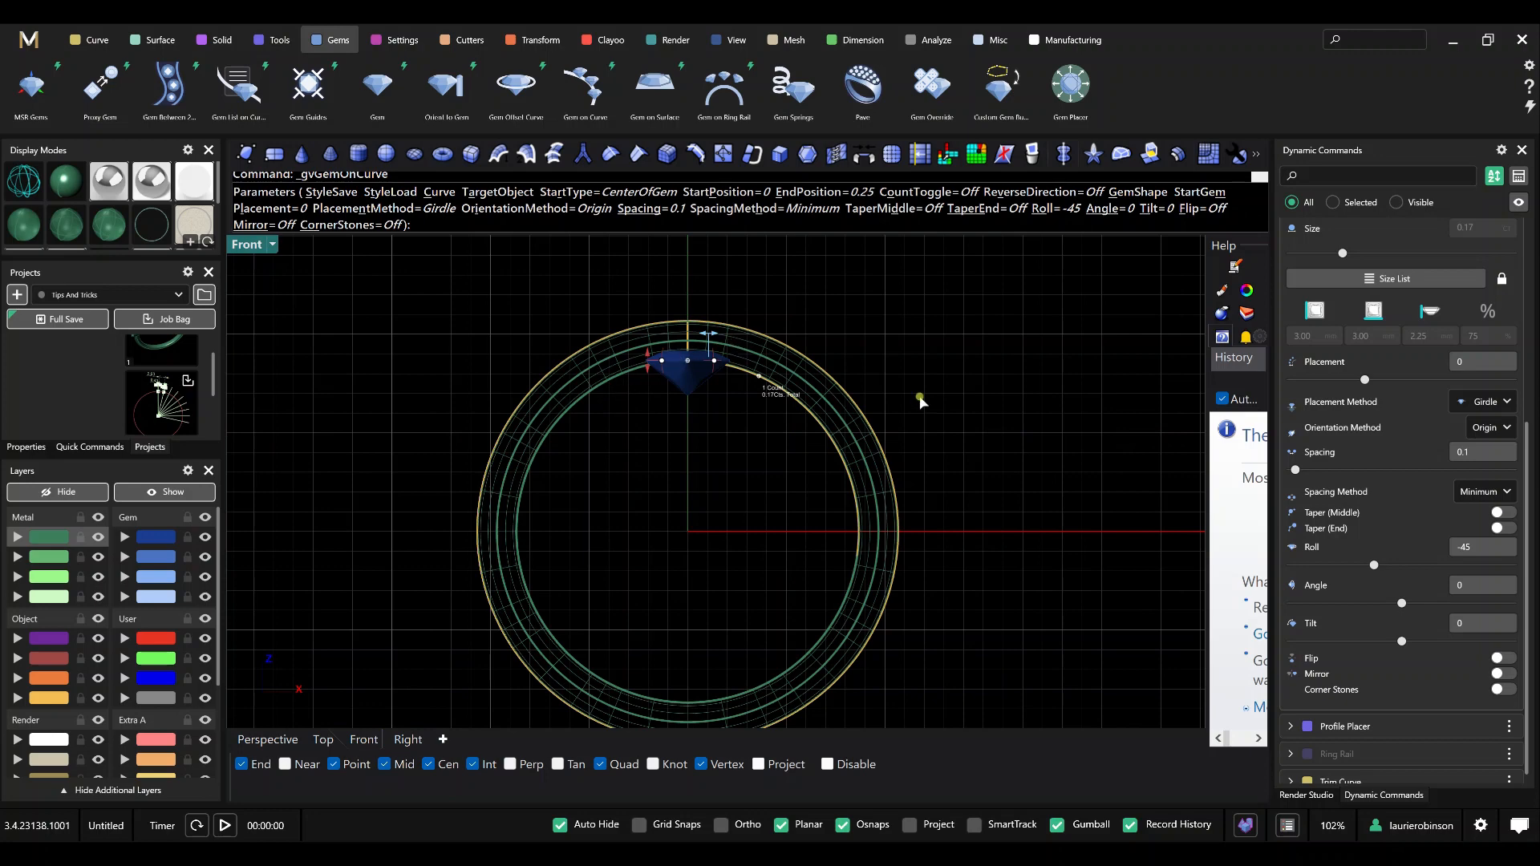
click(1489, 403)
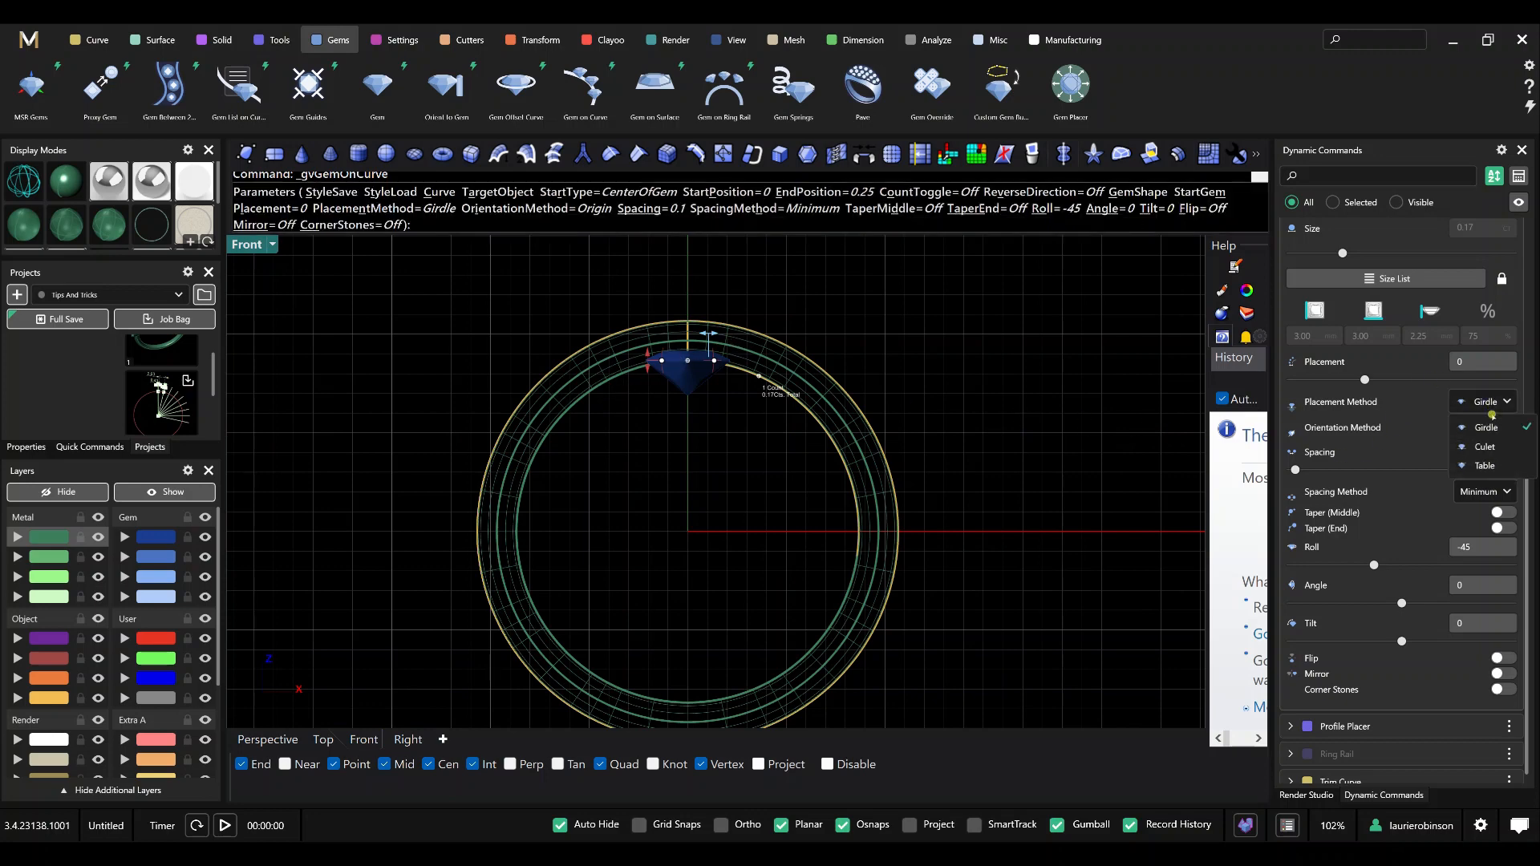
click(1485, 466)
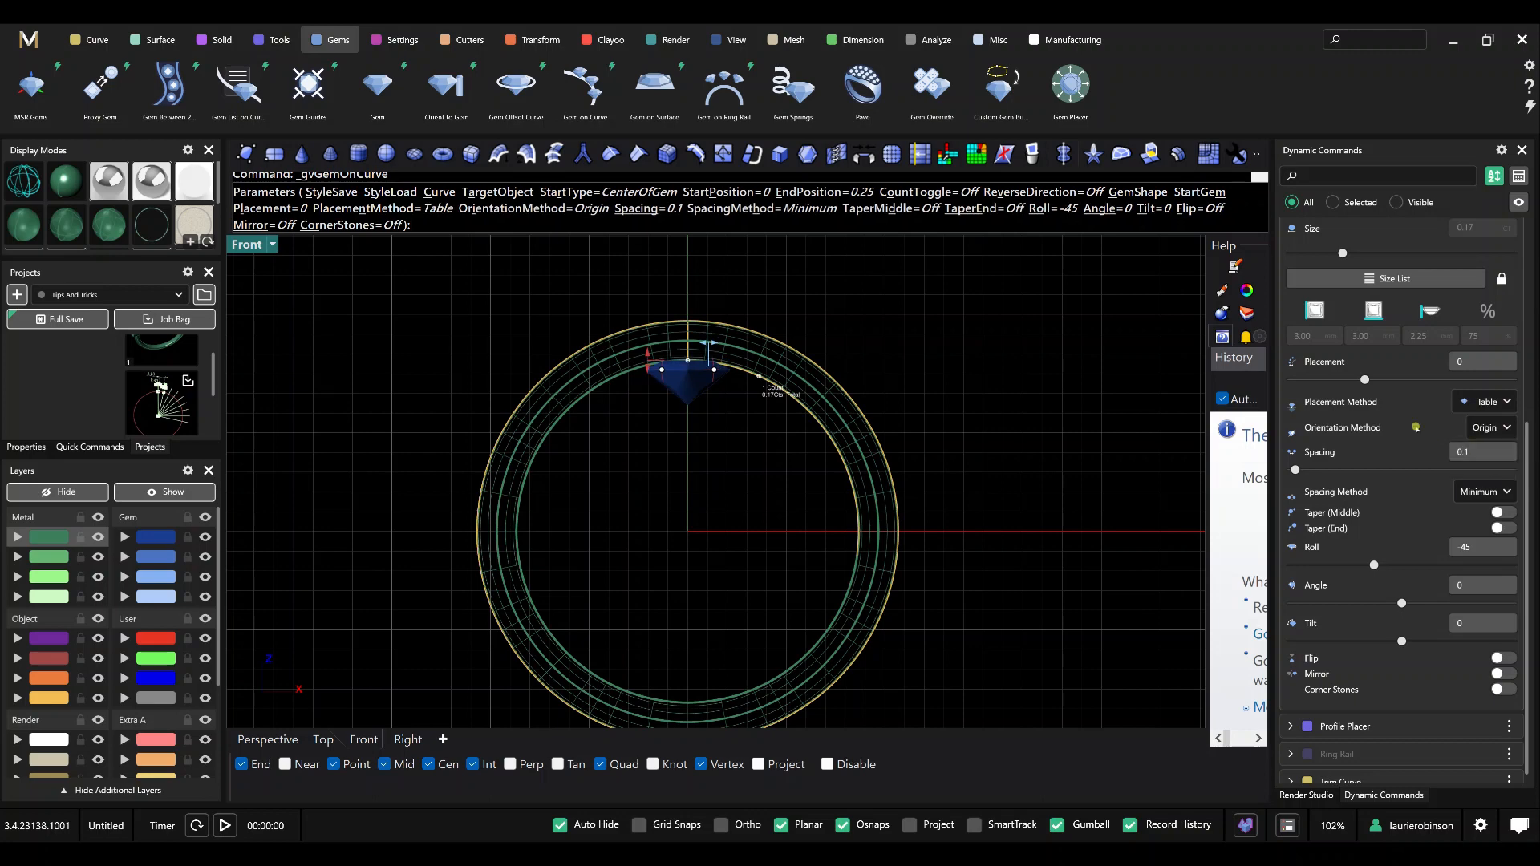
drag(649, 356, 647, 305)
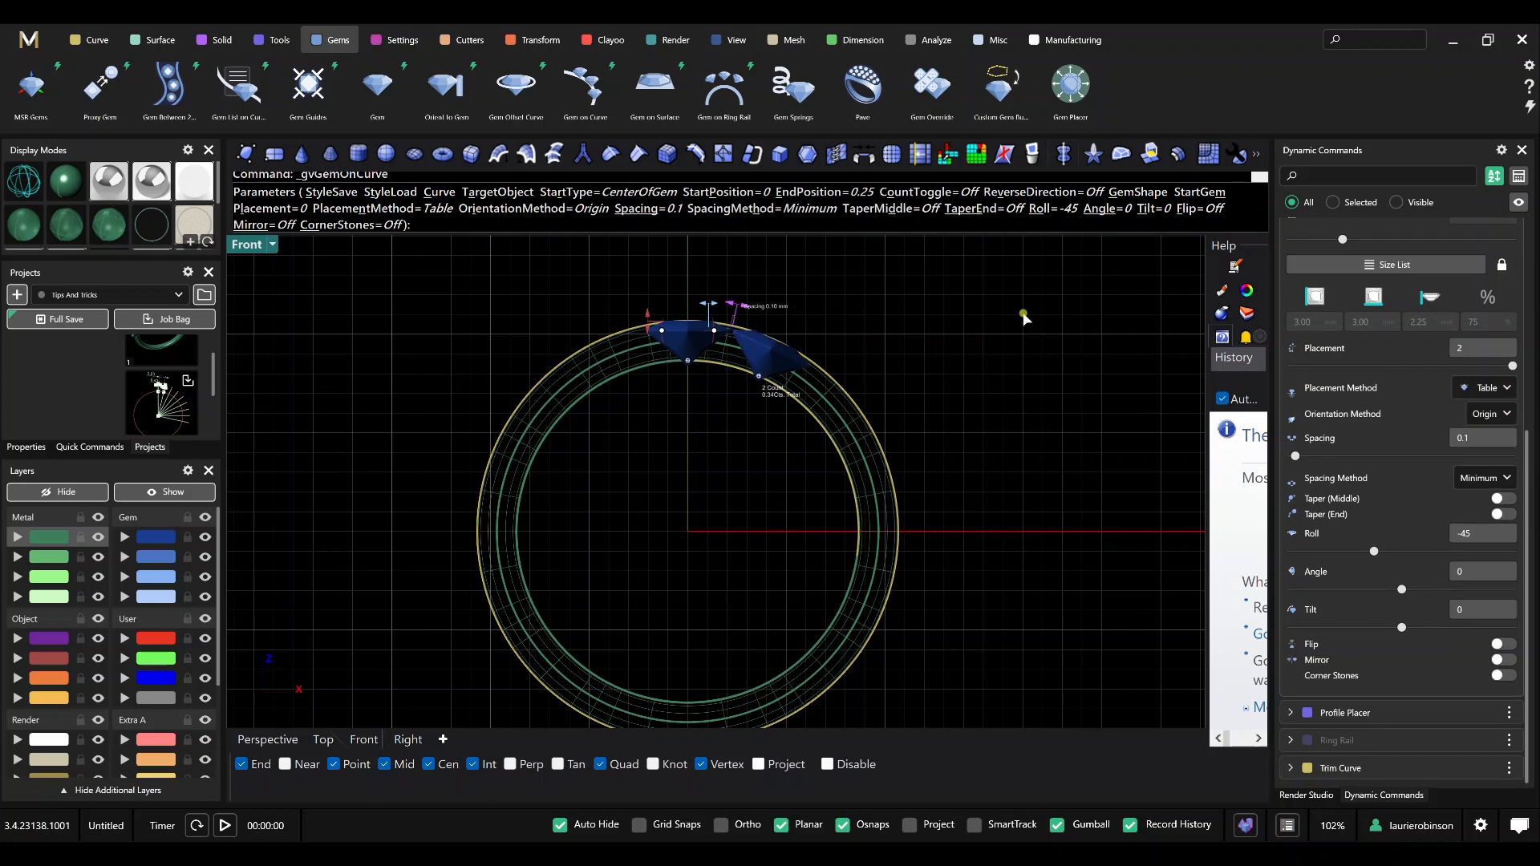
scroll(1425, 323, up, 3)
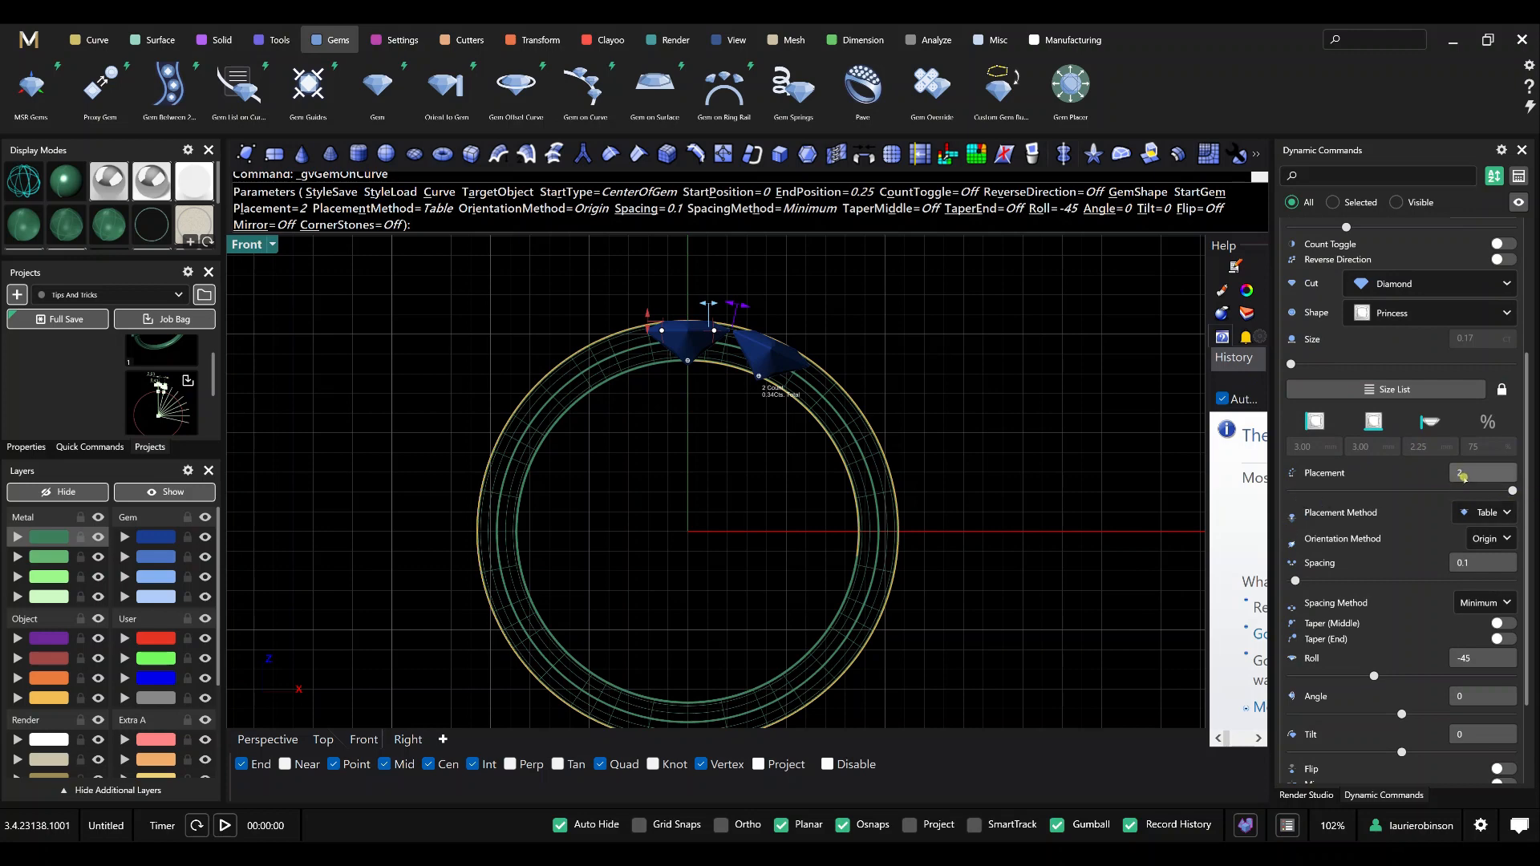
click(1460, 474)
key(Return)
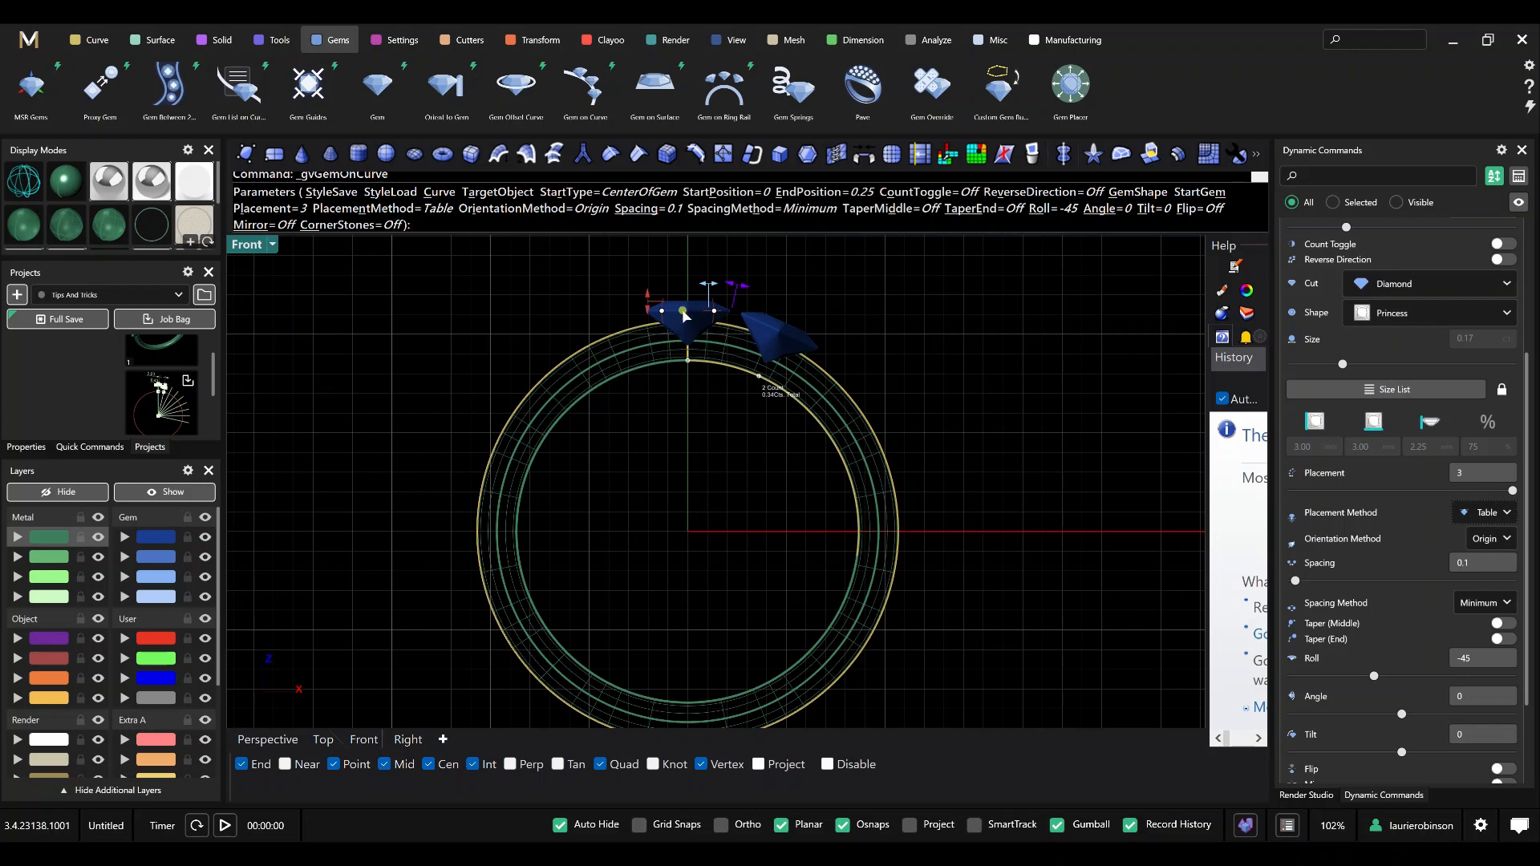
Try distributing the large gems by count instead of by end position.
scroll(687, 313, up, 3)
scroll(704, 411, down, 2)
scroll(772, 437, down, 2)
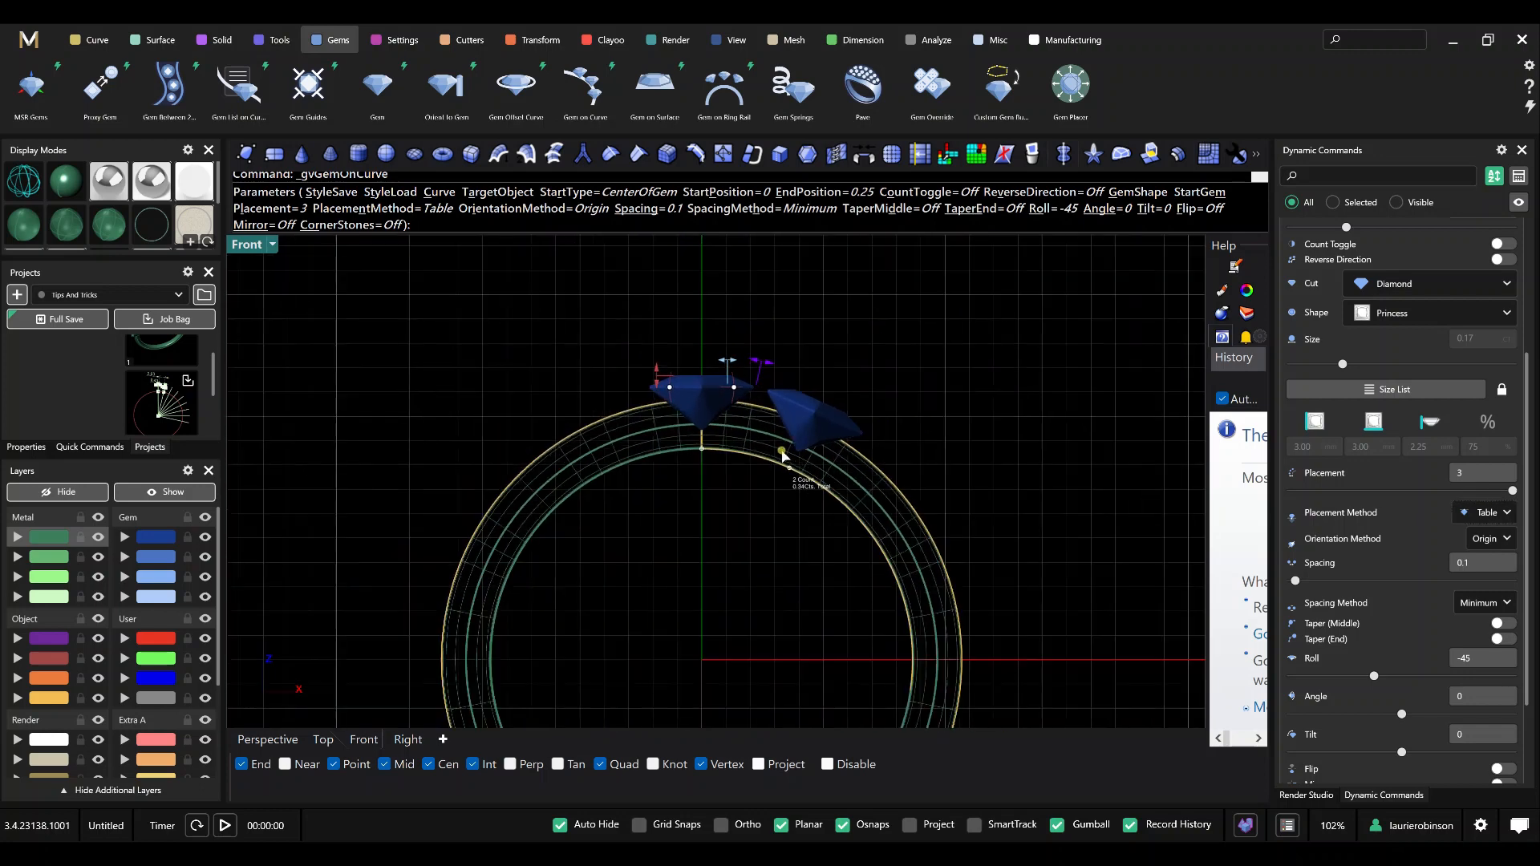
right_drag(819, 570, 778, 515)
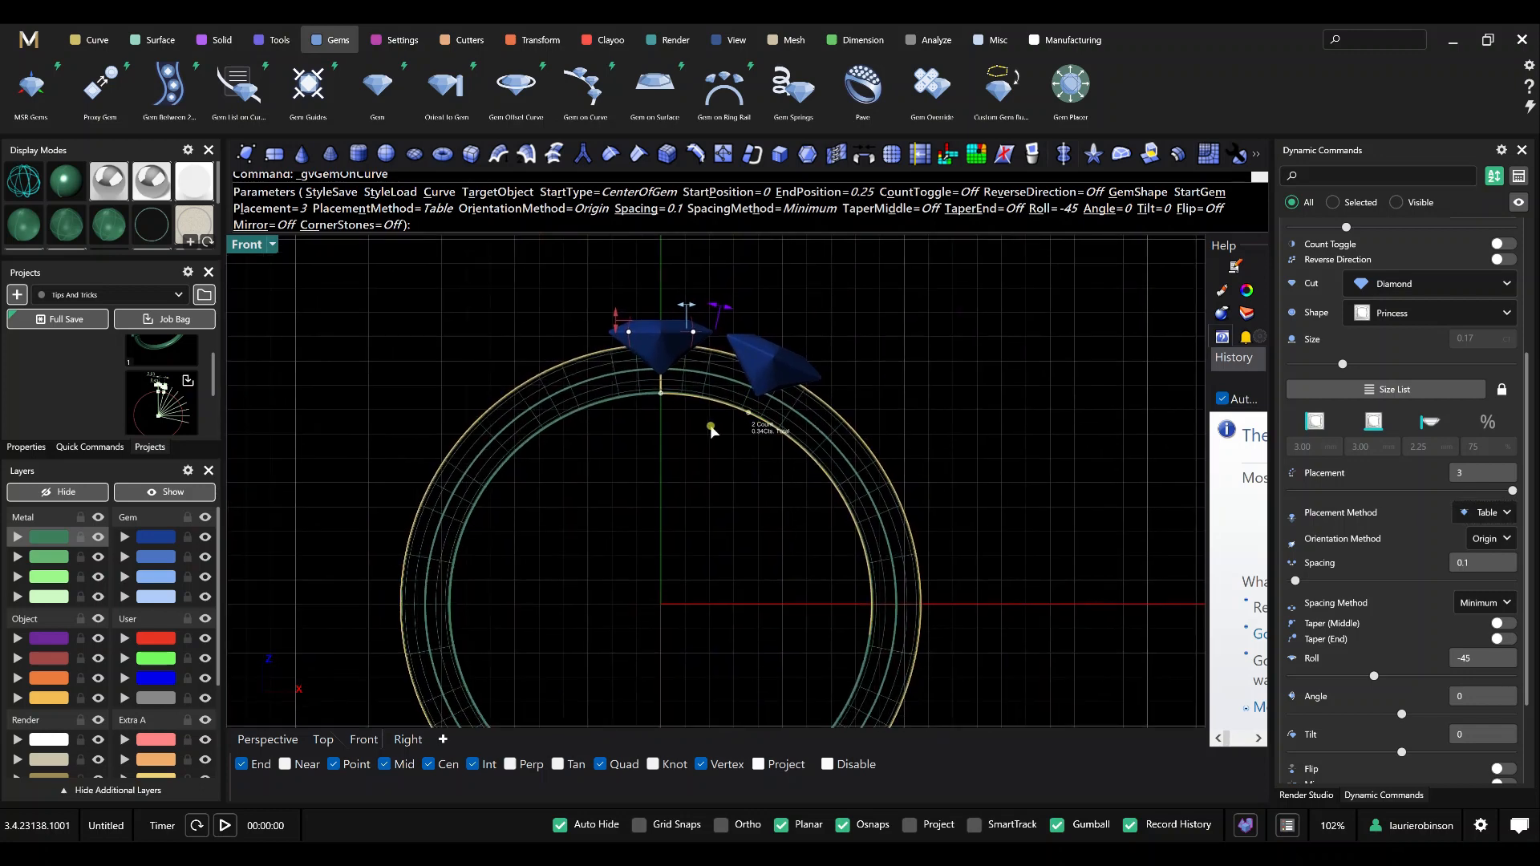
scroll(1454, 486, up, 3)
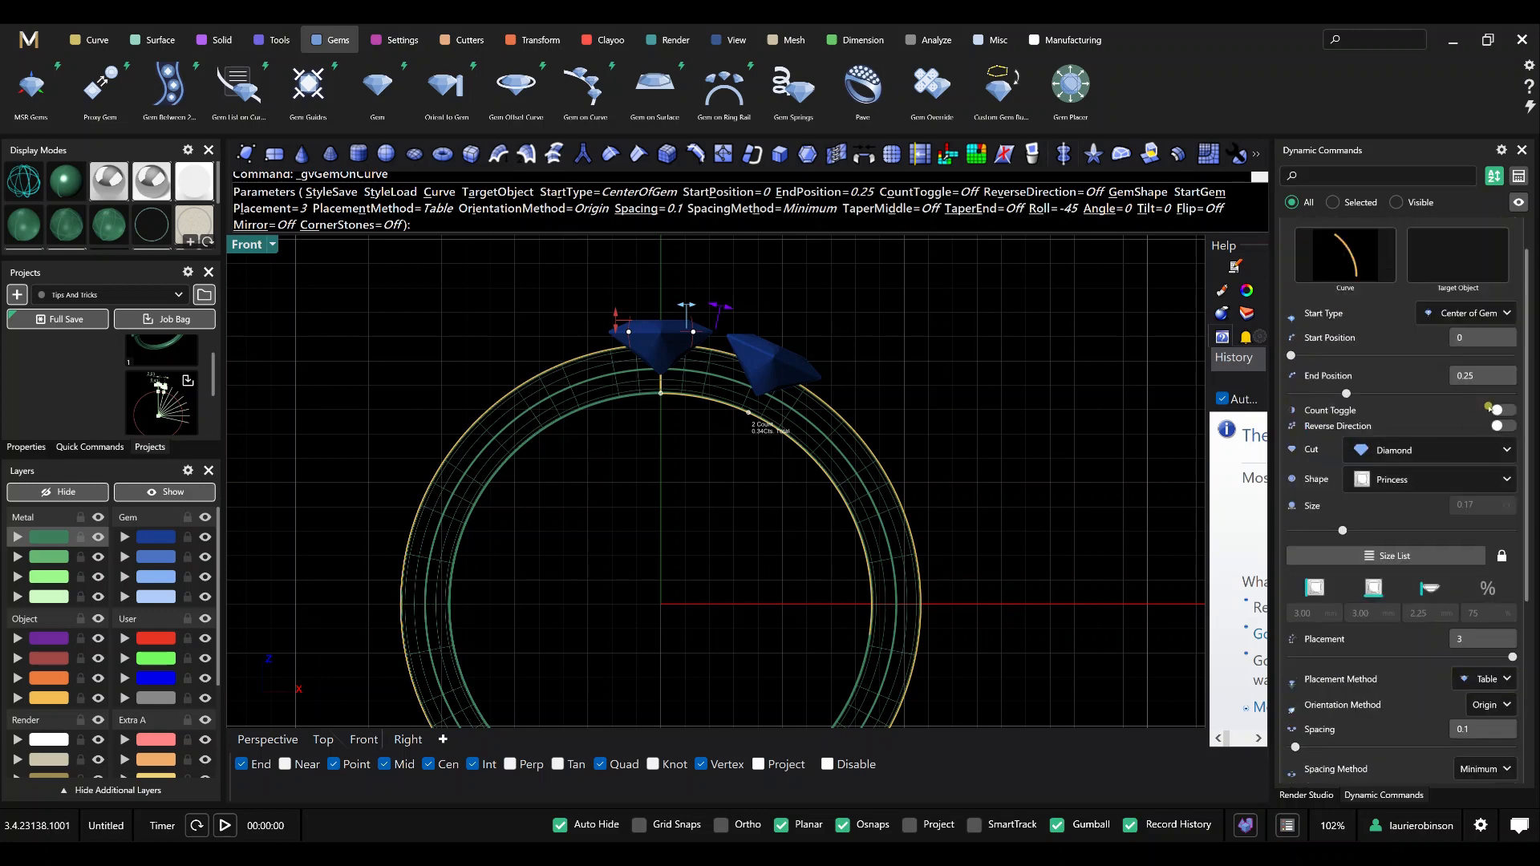
click(1499, 410)
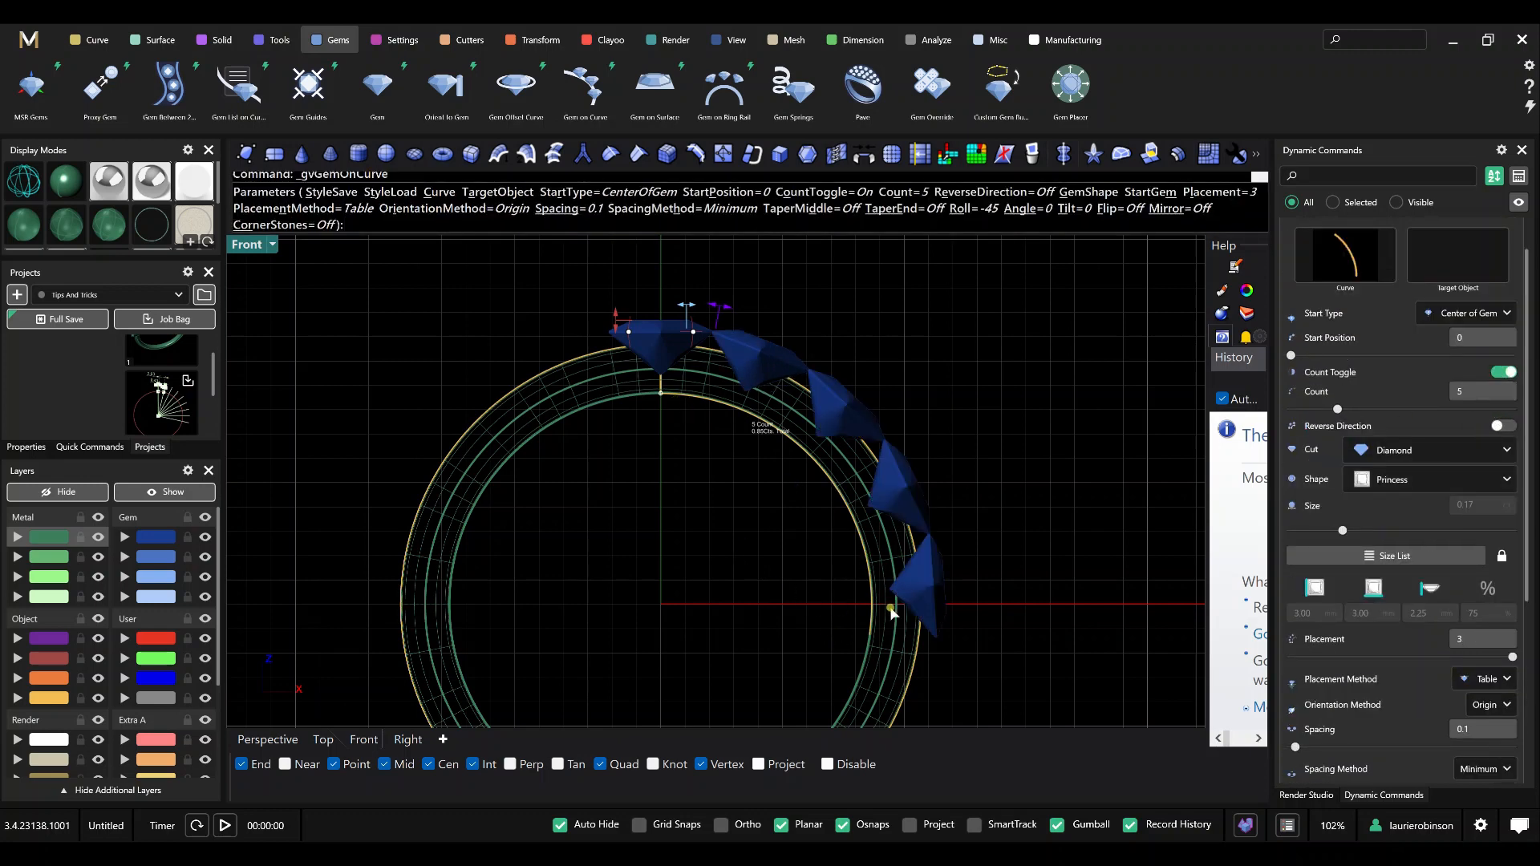
scroll(869, 588, up, 5)
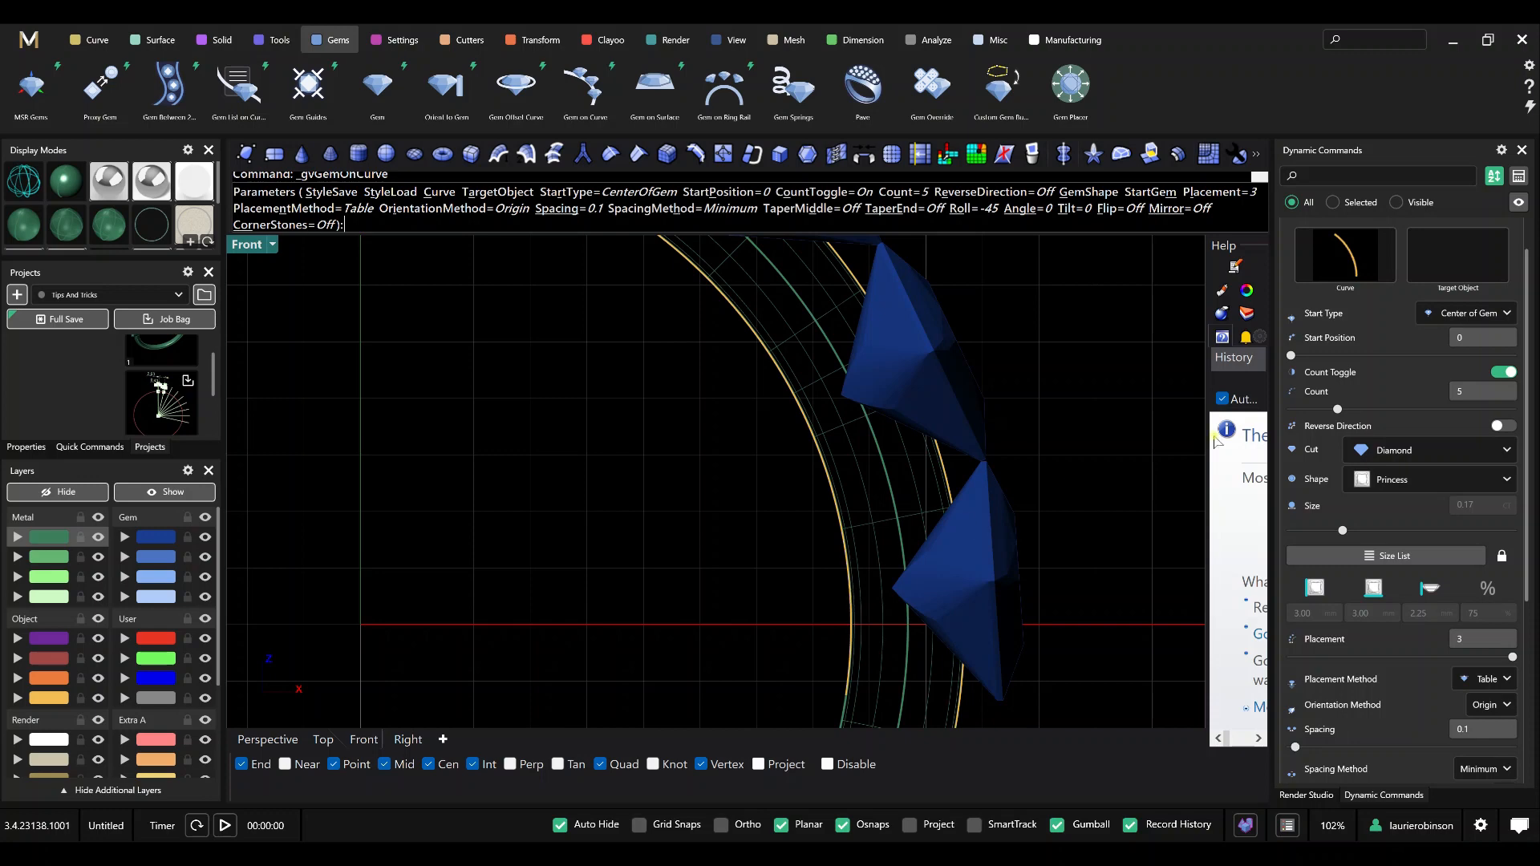
click(1504, 372)
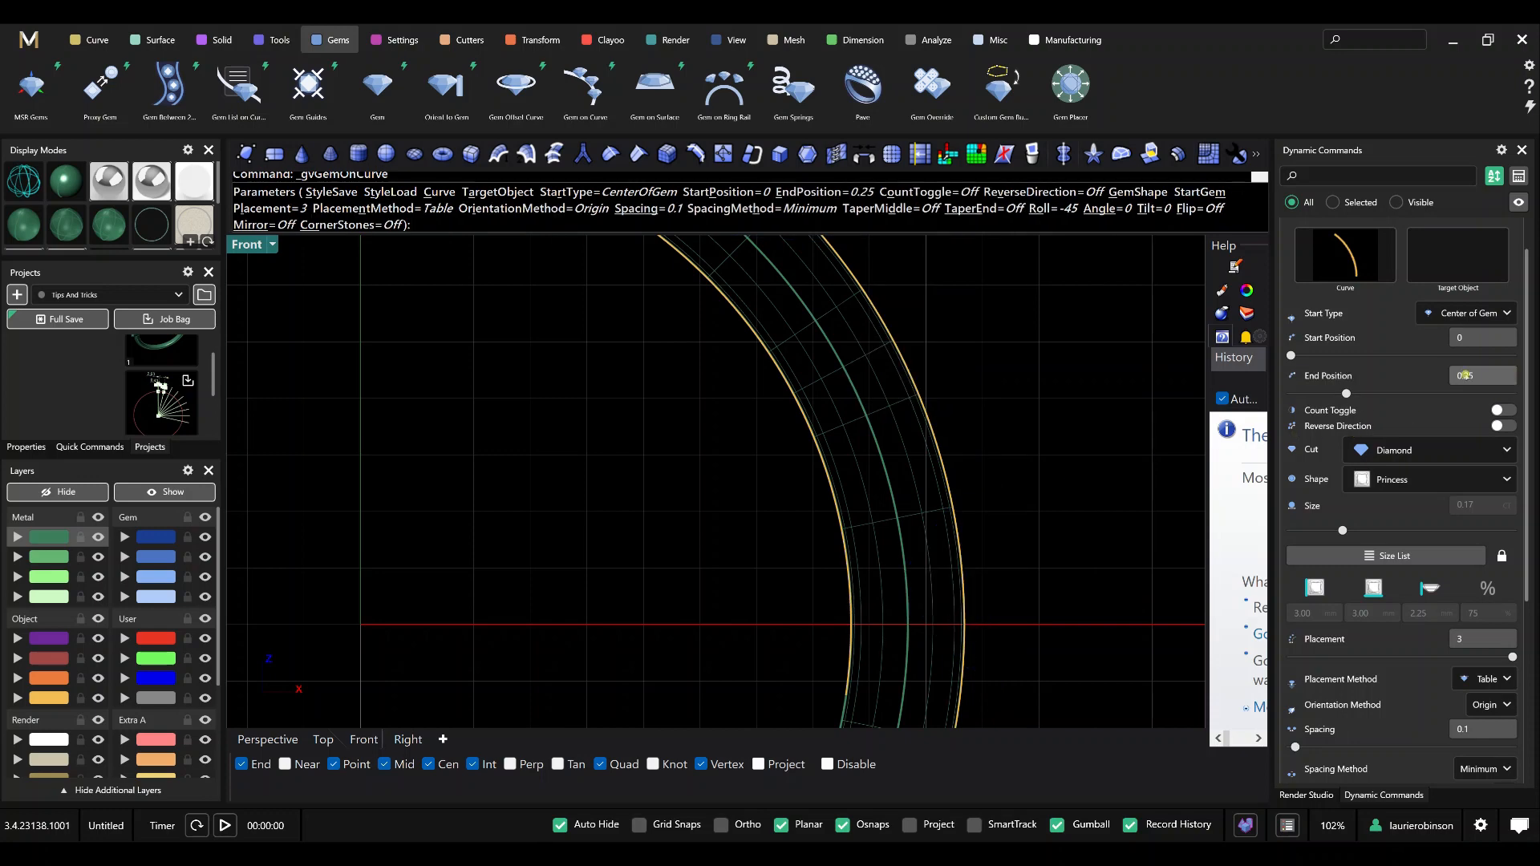
Extend the gem row's end position to about 0.88, widen the spacing to about 1.83, and finish the command.
scroll(1010, 401, down, 3)
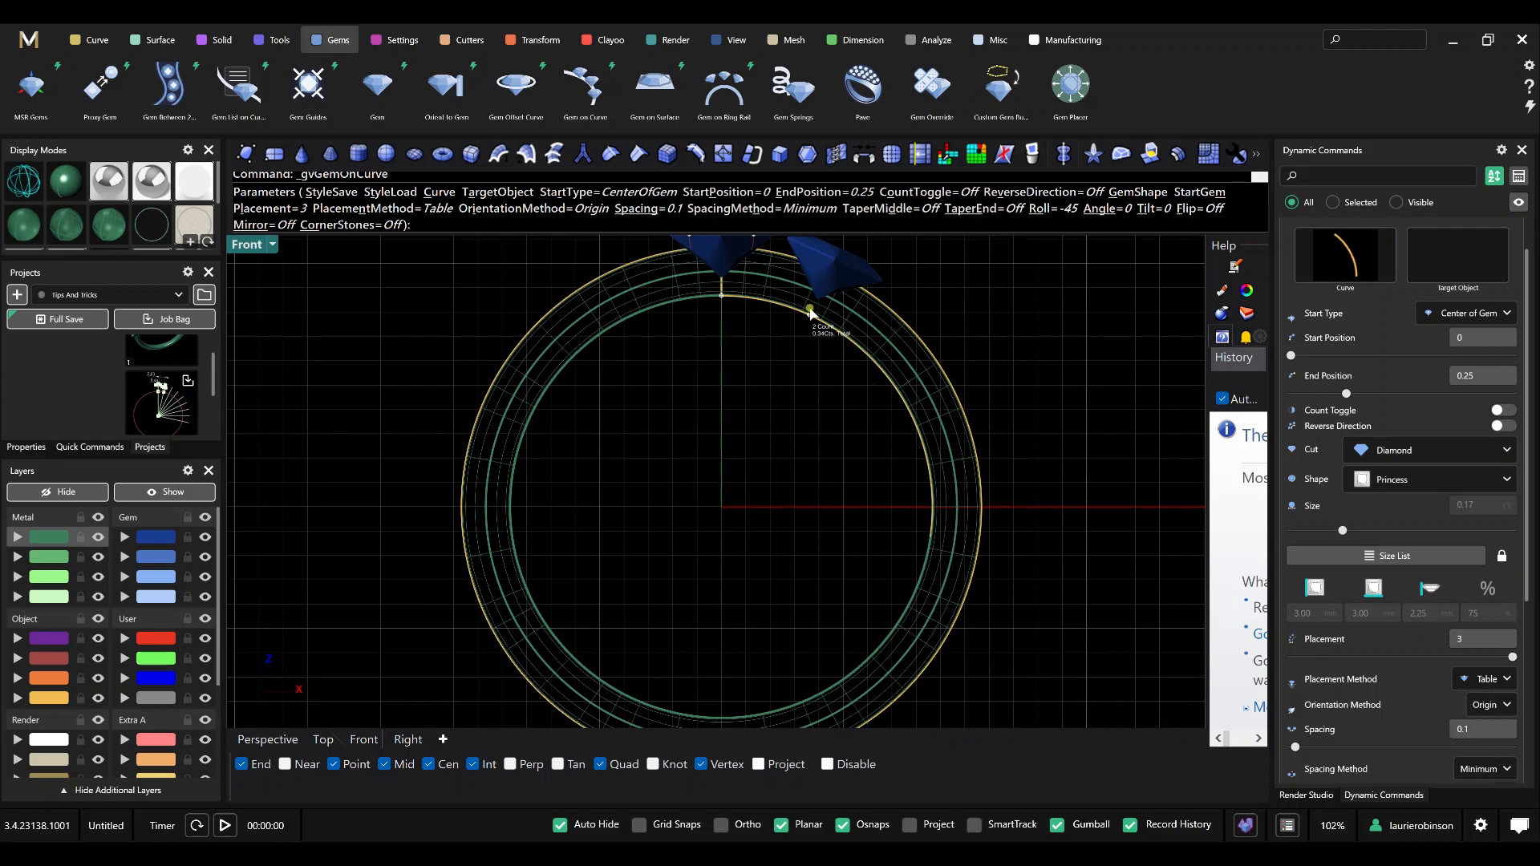
drag(812, 318, 950, 506)
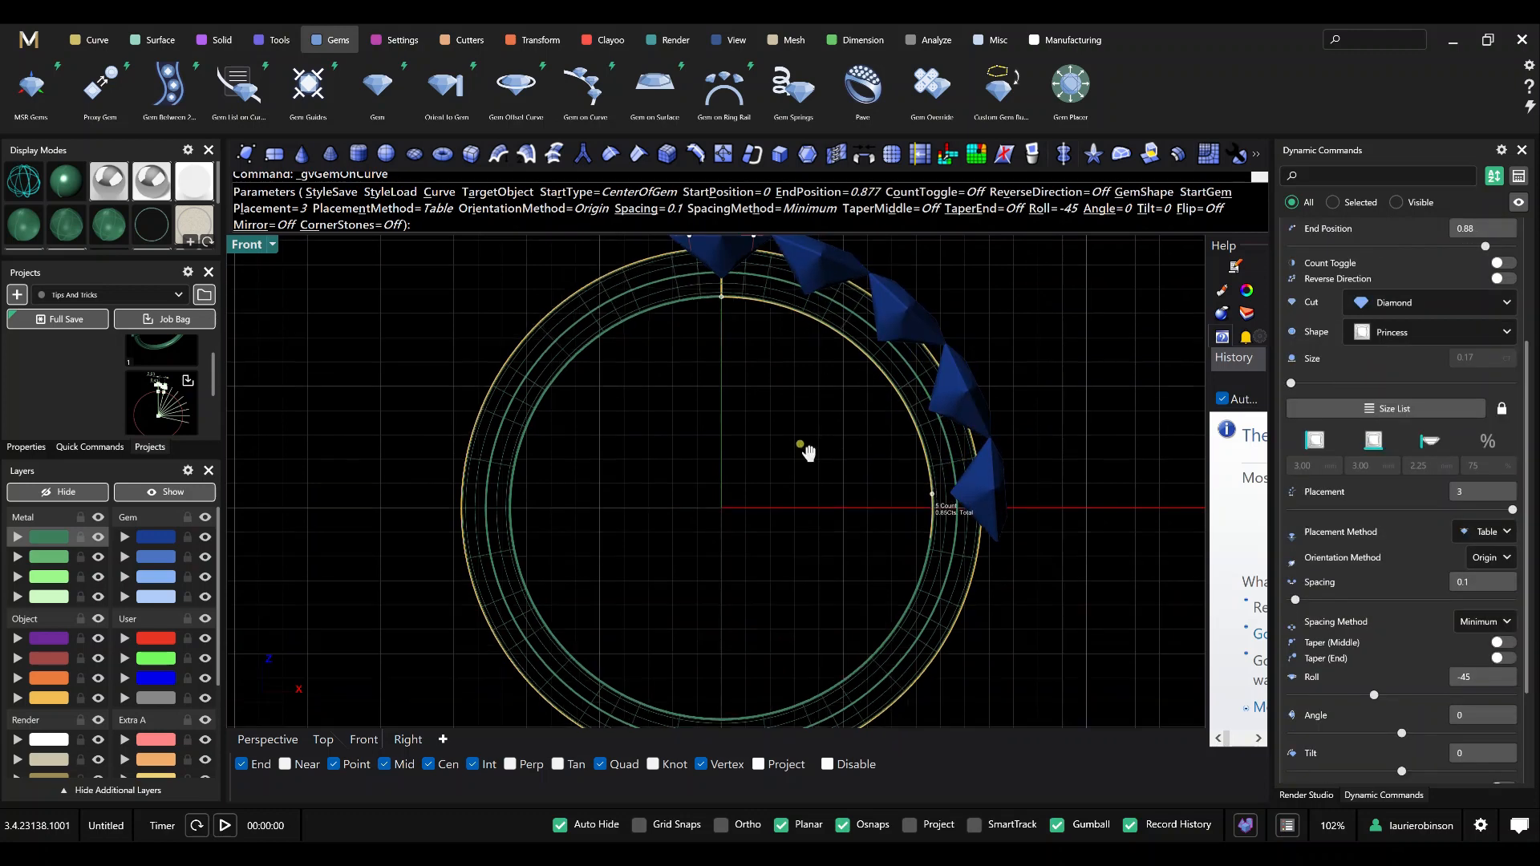
scroll(801, 303, up, 2)
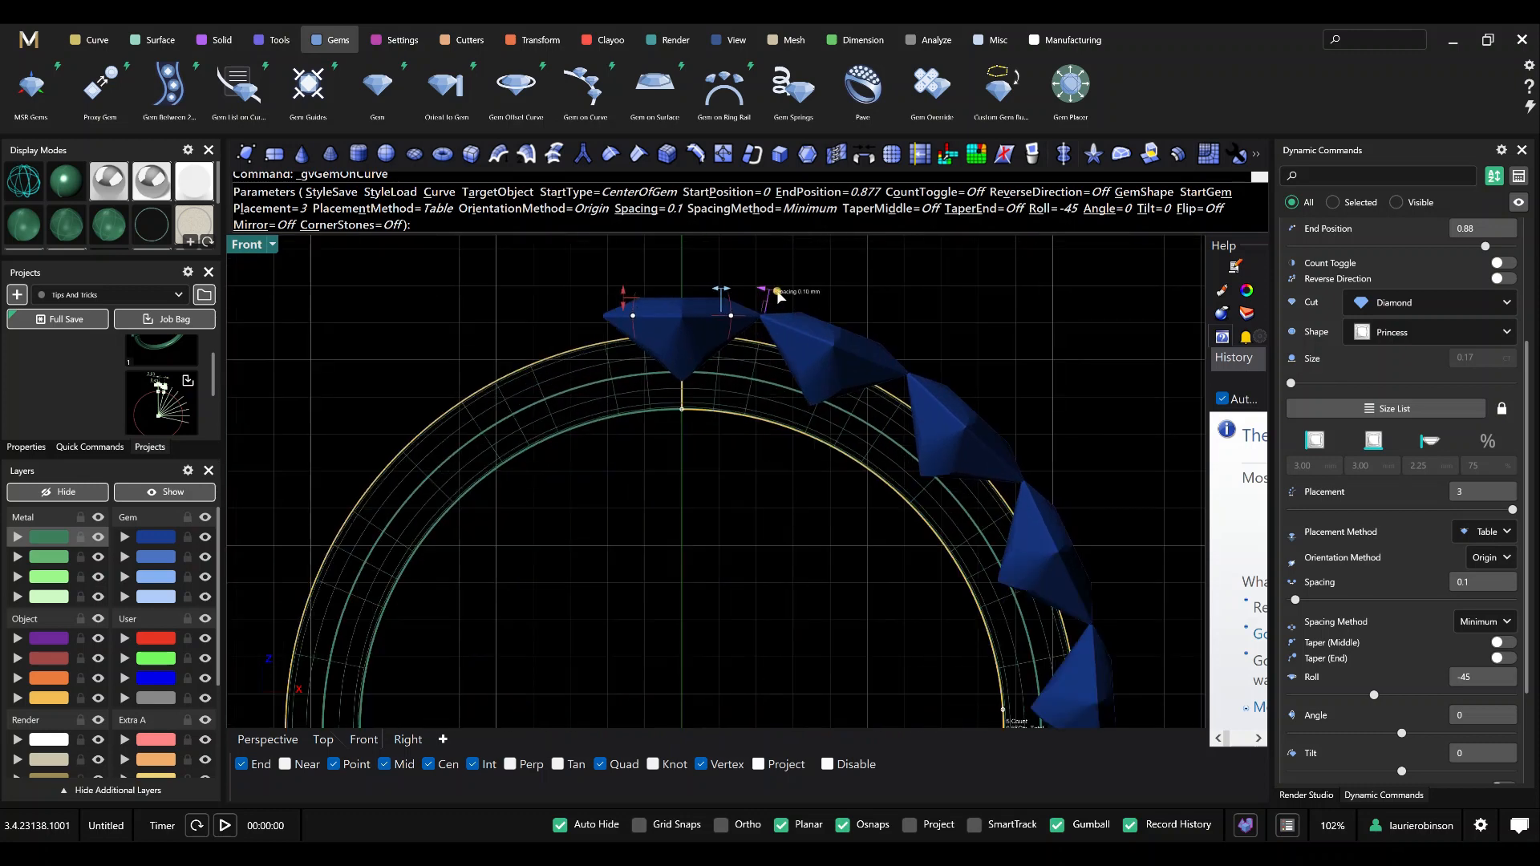
scroll(777, 297, down, 1)
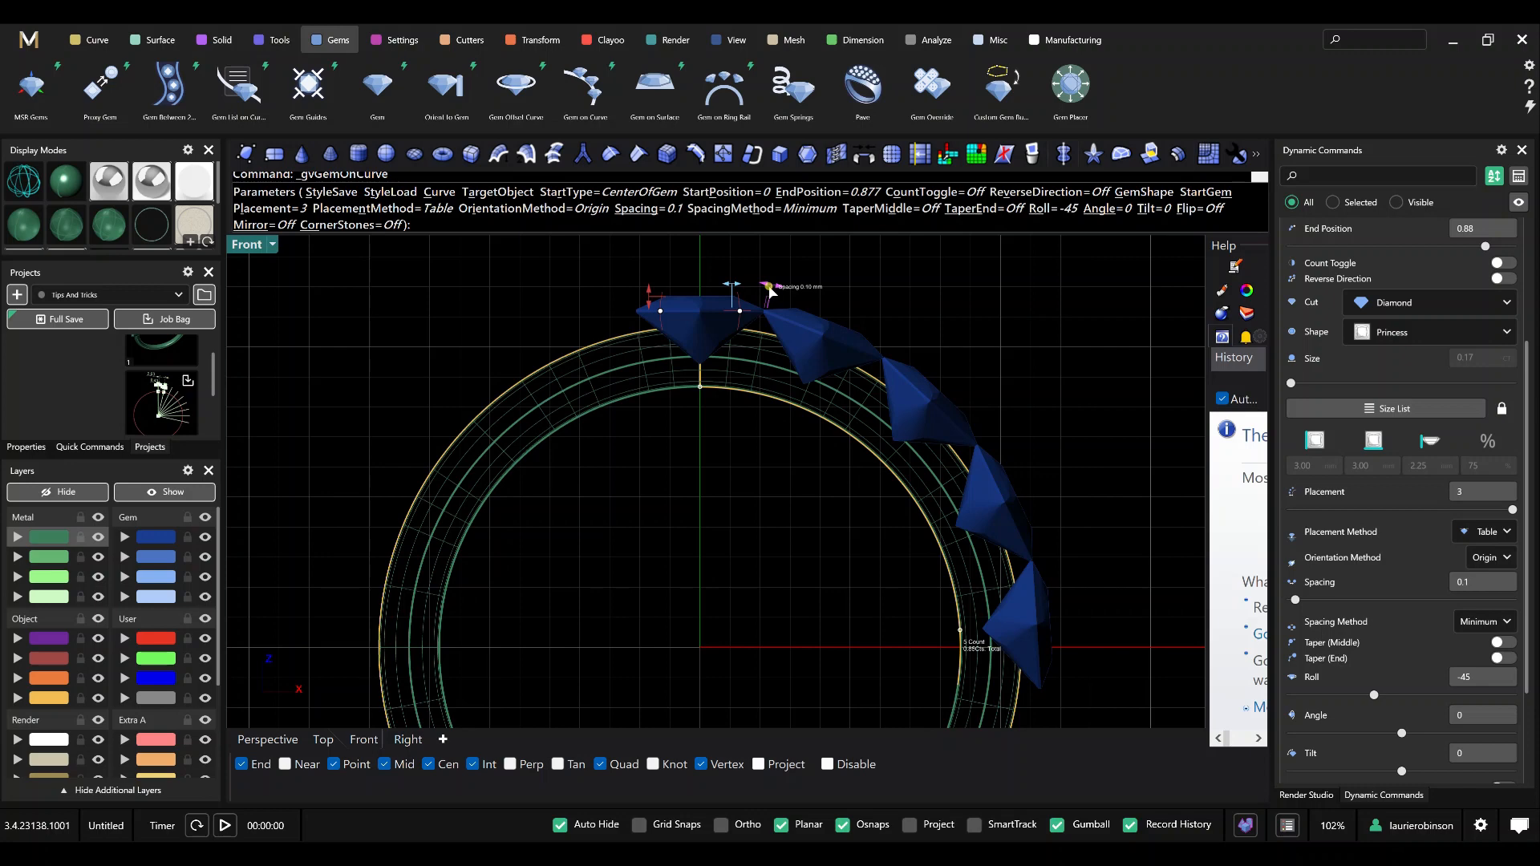
drag(774, 296, 822, 308)
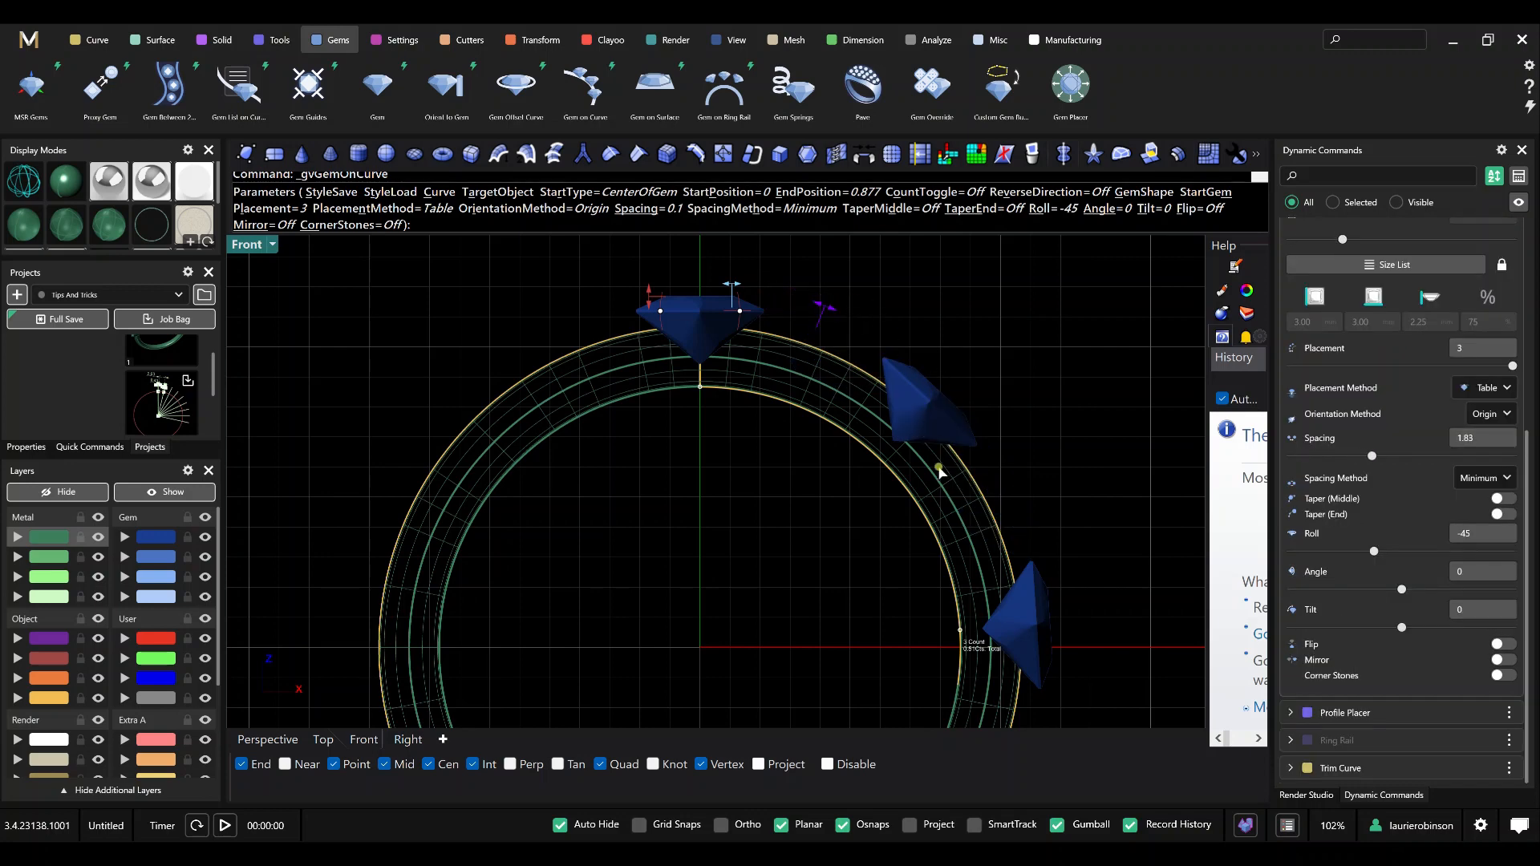
right_click(1027, 434)
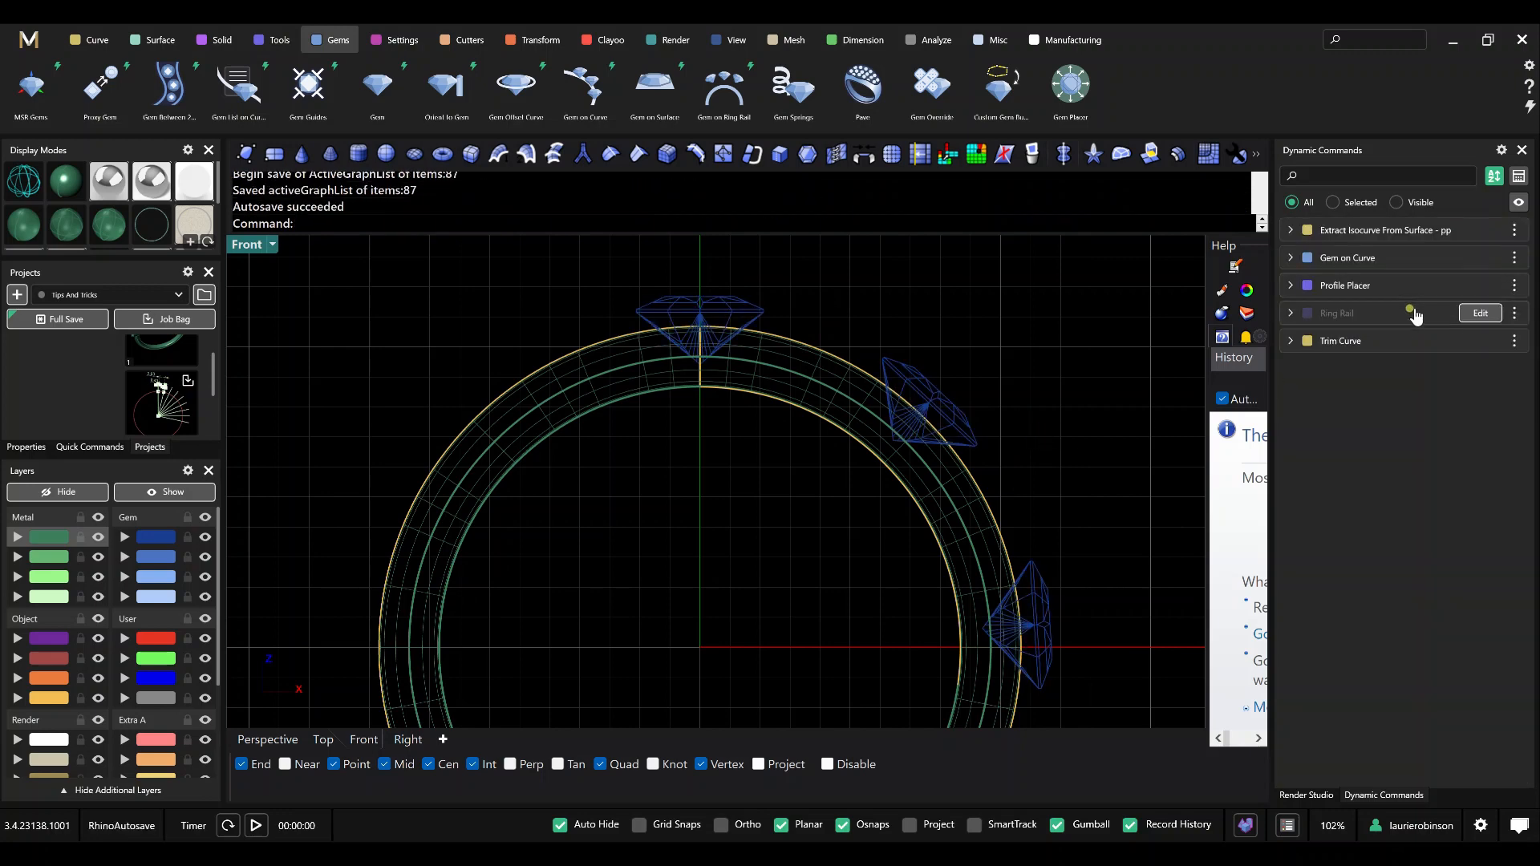
Rename the Gem on Curve dynamic command to "Gem on Curve - large".
right_click(1364, 269)
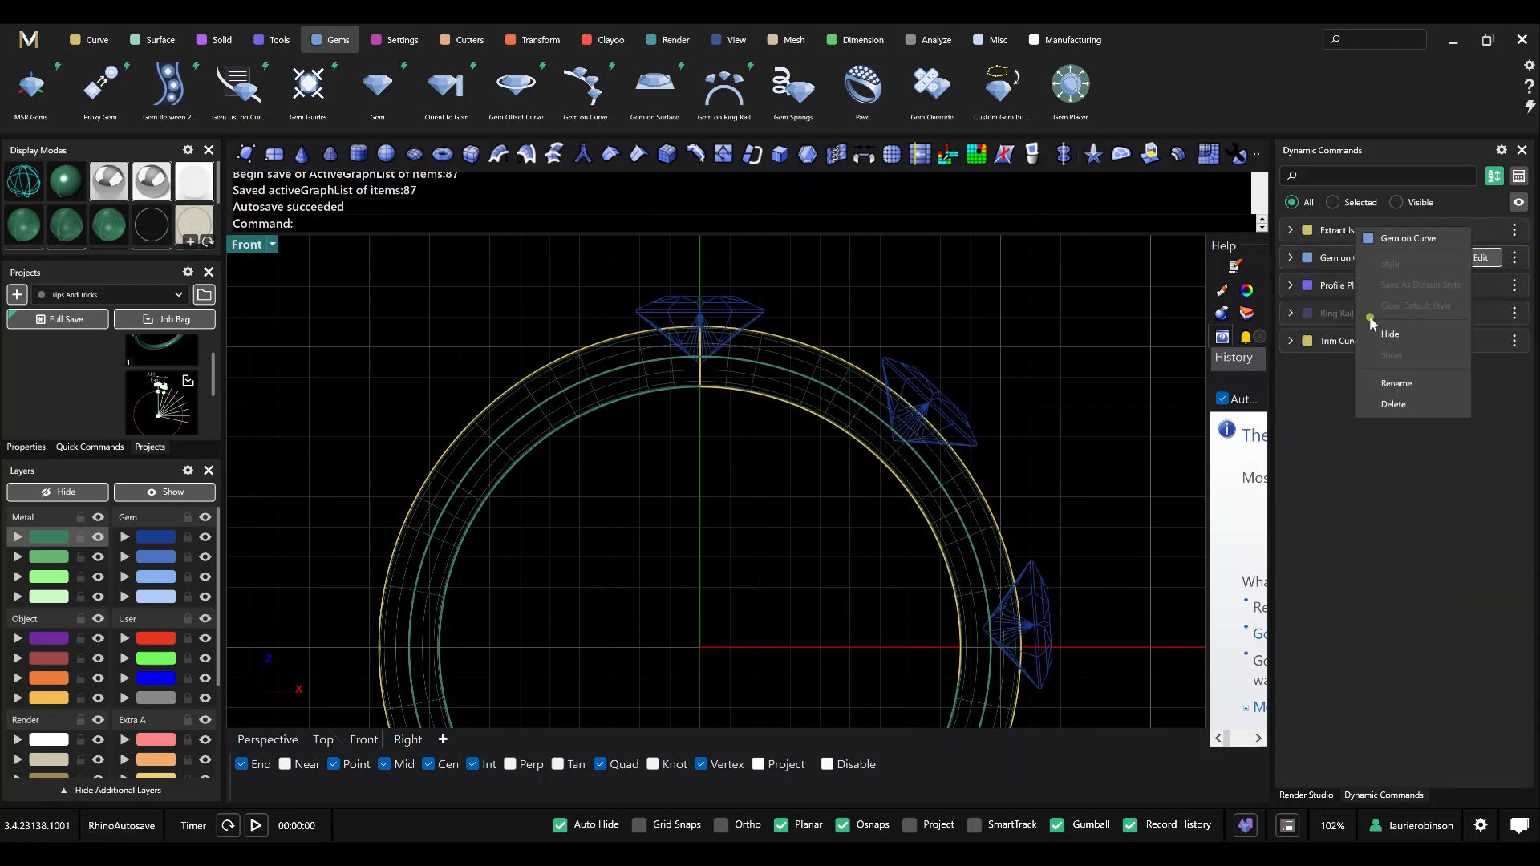
click(1387, 388)
key(End)
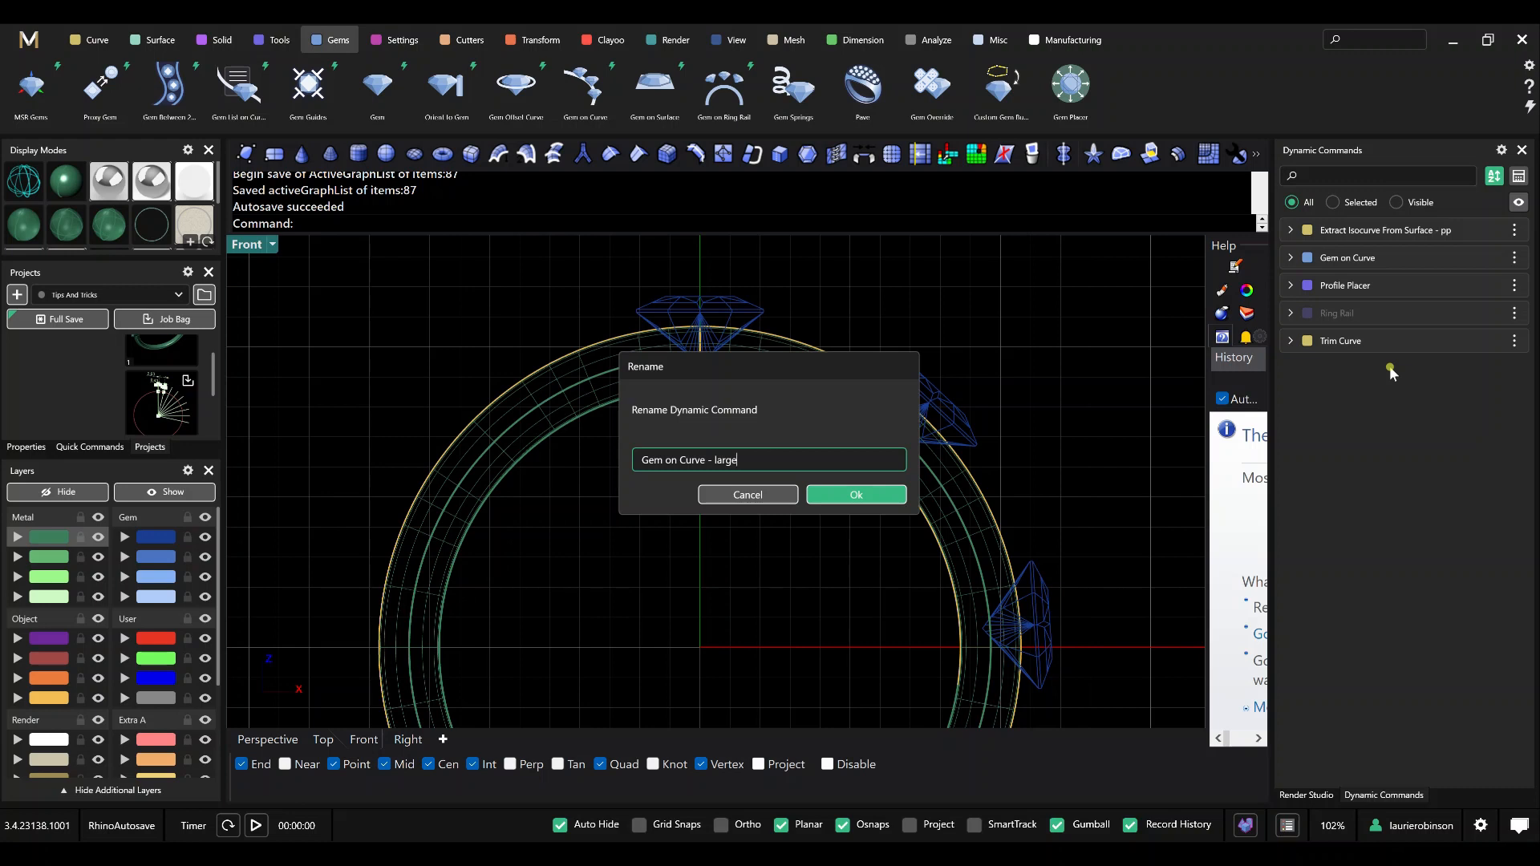
text(- large)
key(Return)
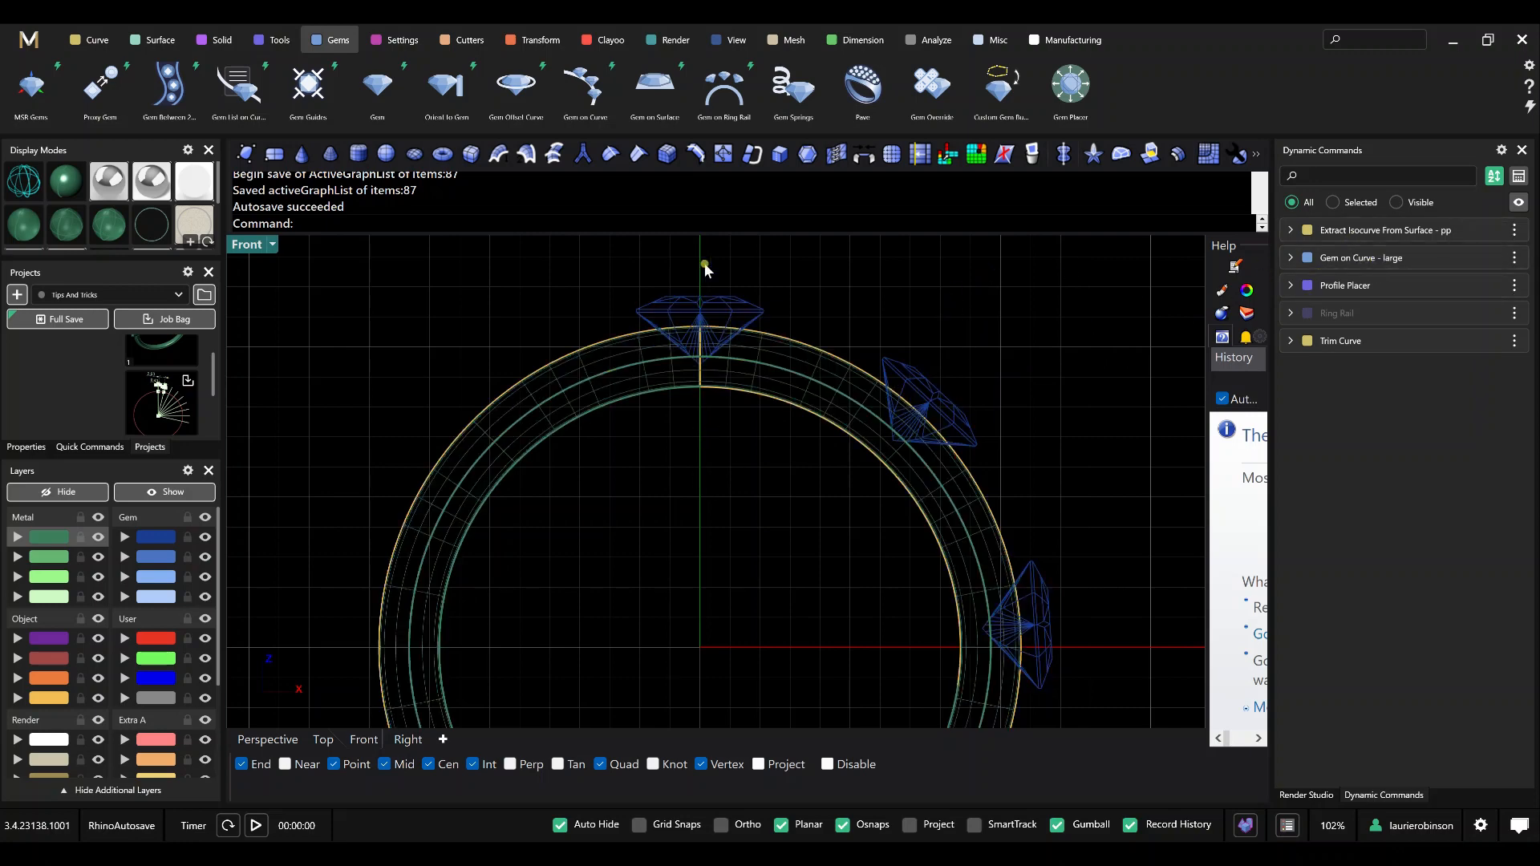
Start a second Gem on Curve row on the same trimmed inner curve, using round gems 1.20 mm wide.
right_click(776, 584)
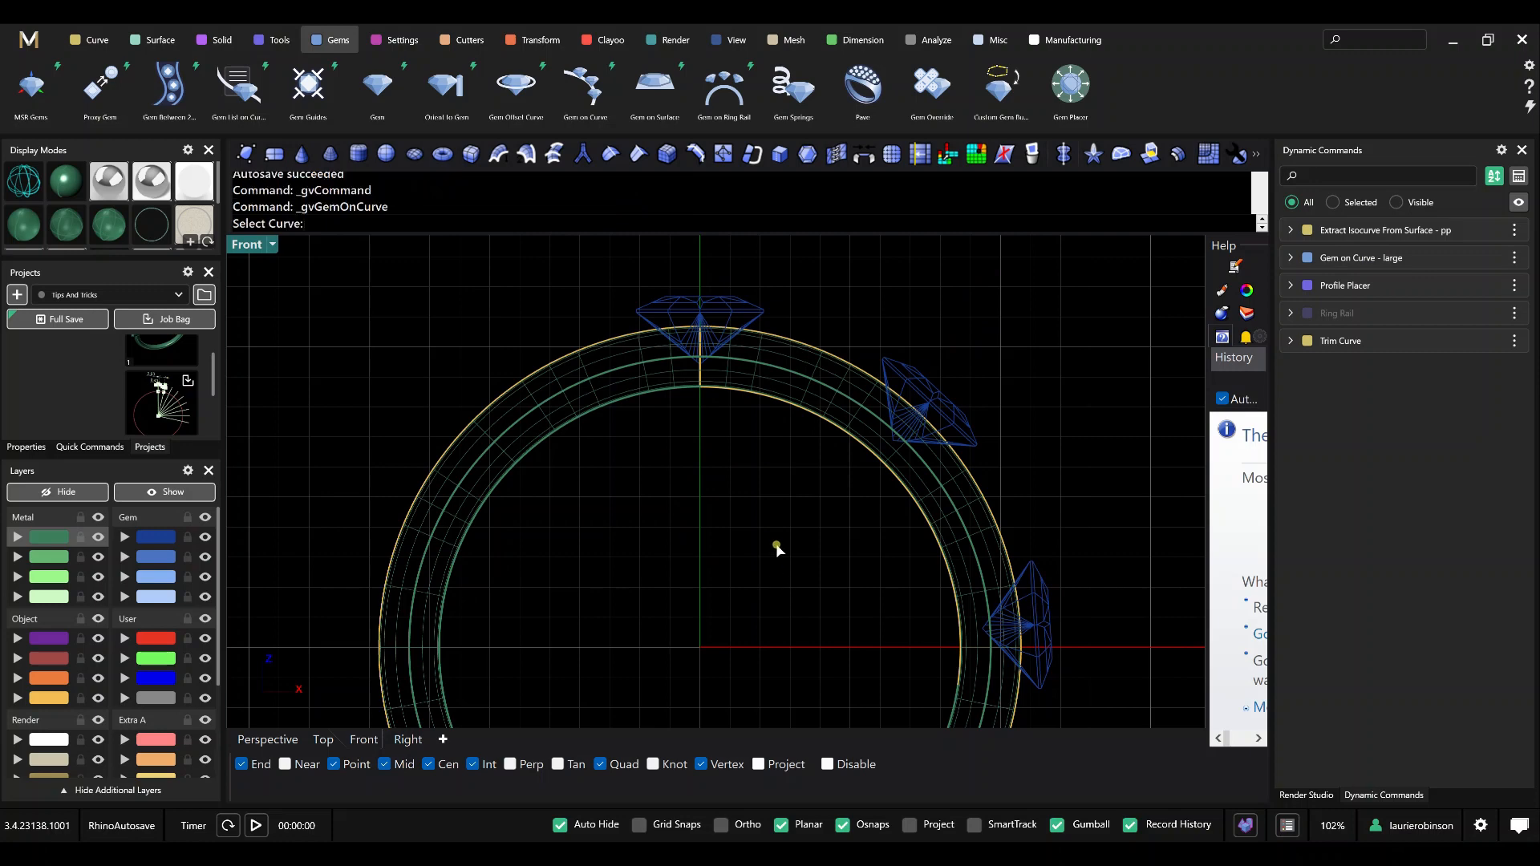
click(756, 397)
right_click(750, 425)
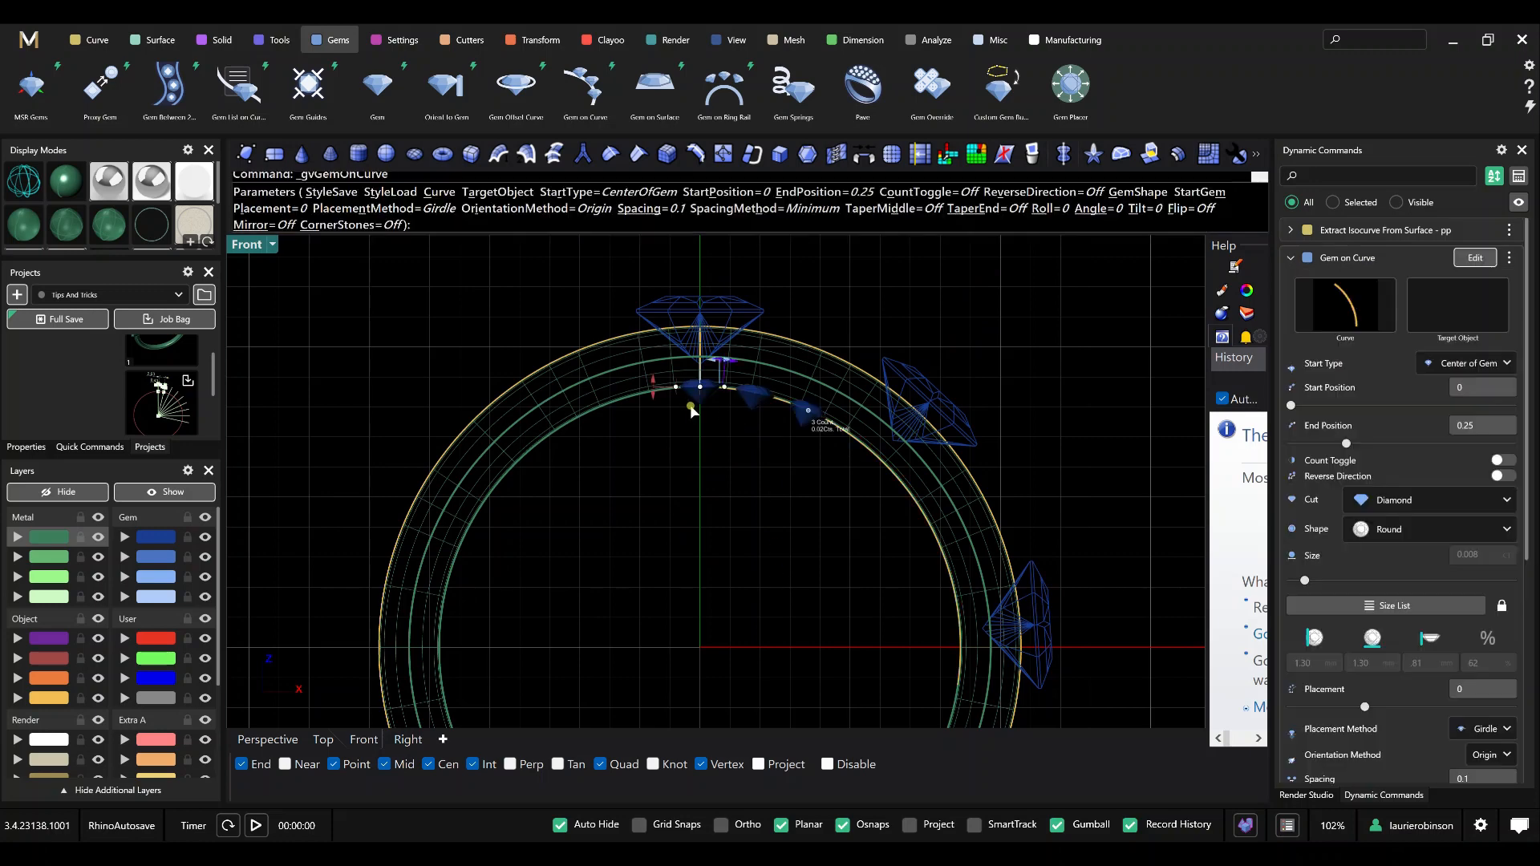
scroll(769, 365, up, 3)
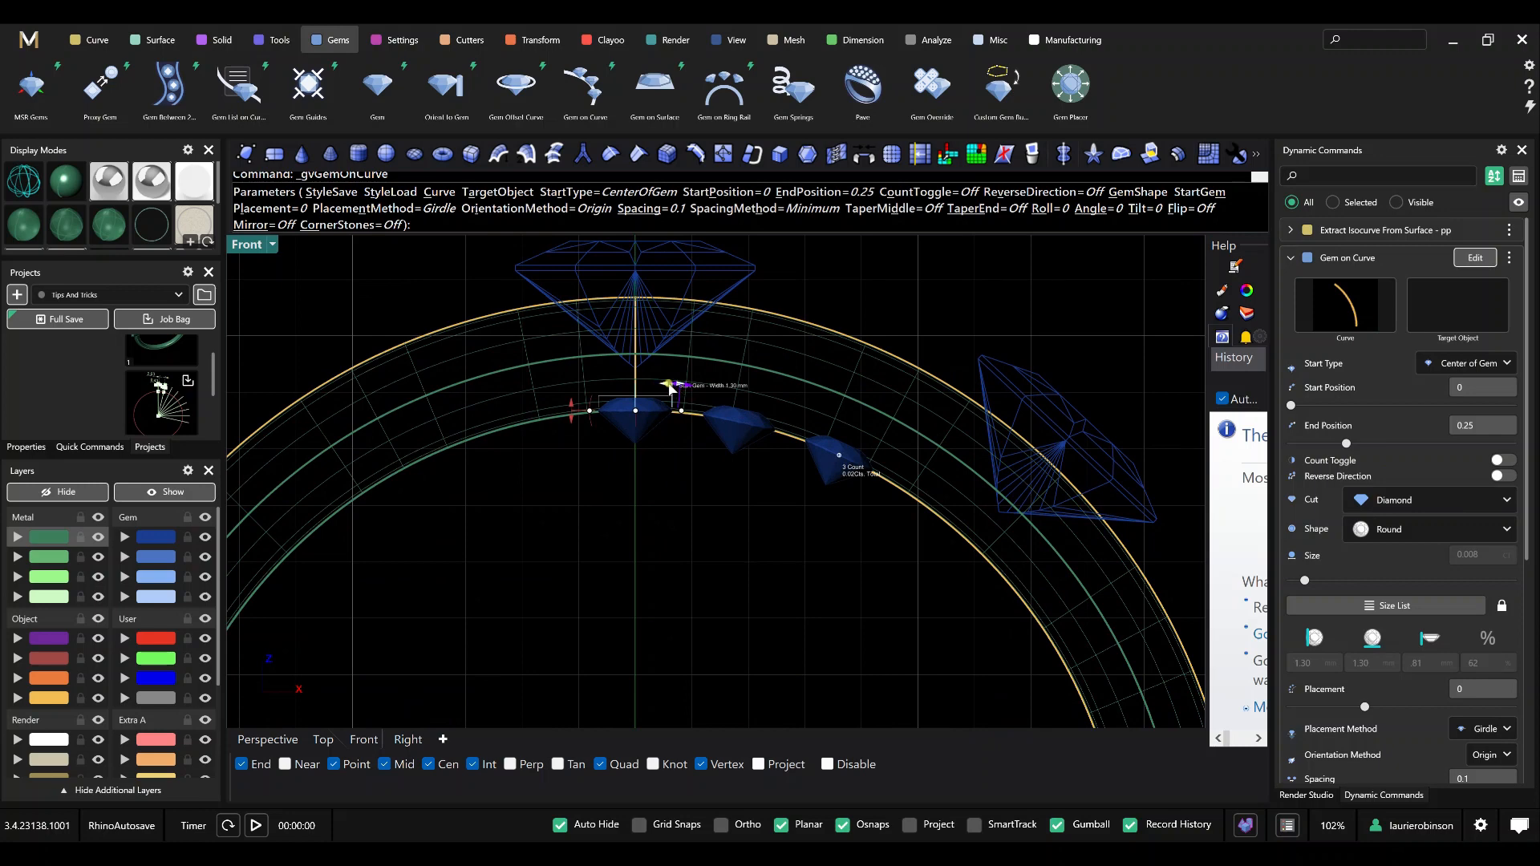
drag(670, 384, 672, 391)
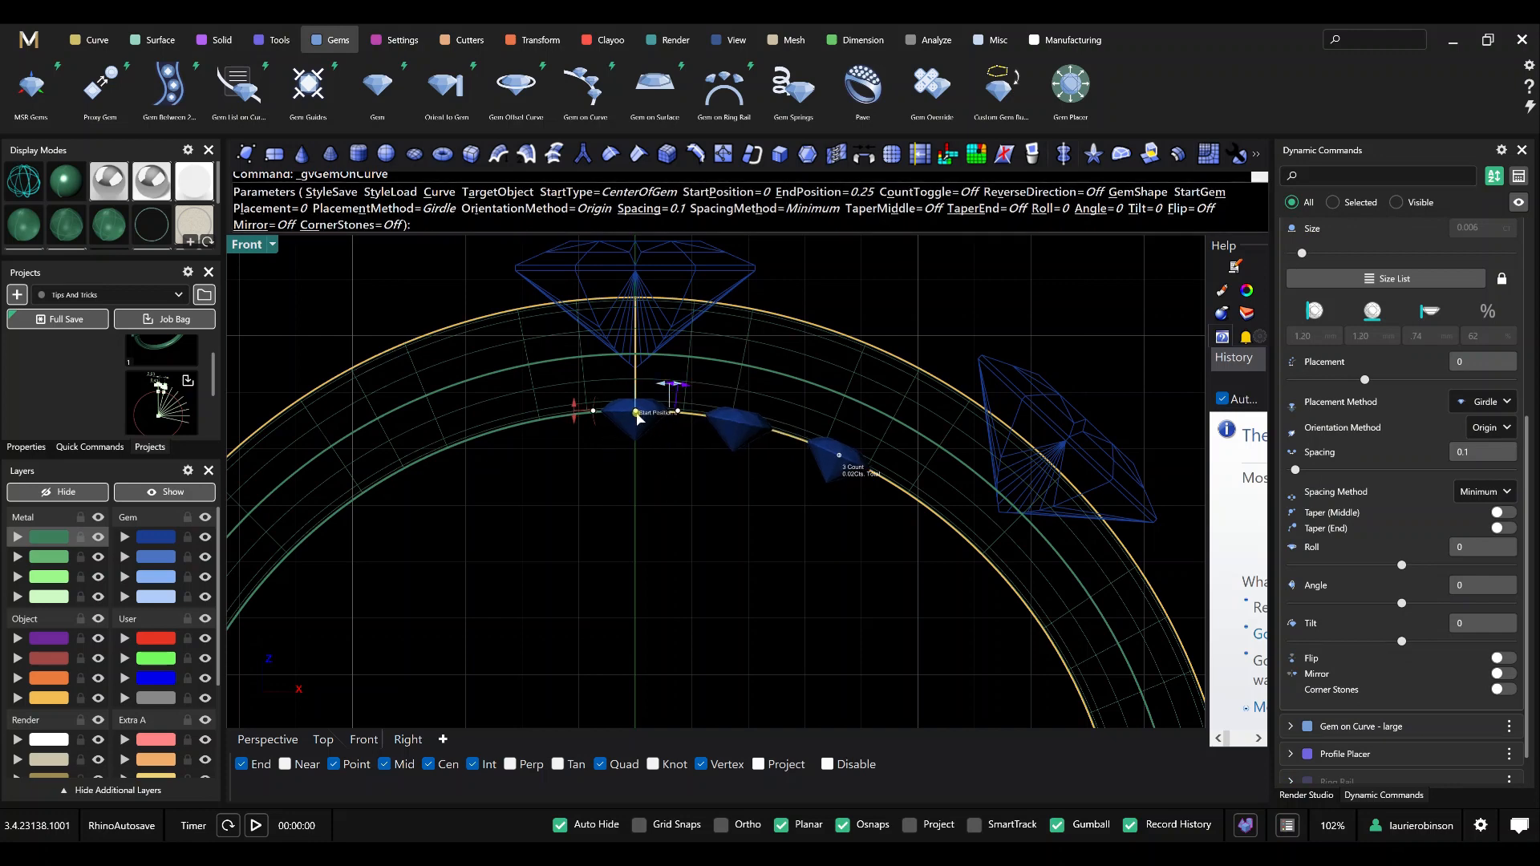
Move the small gems' start position to about 0.22, between the large gems, and set their placement method to Table.
drag(636, 415, 816, 451)
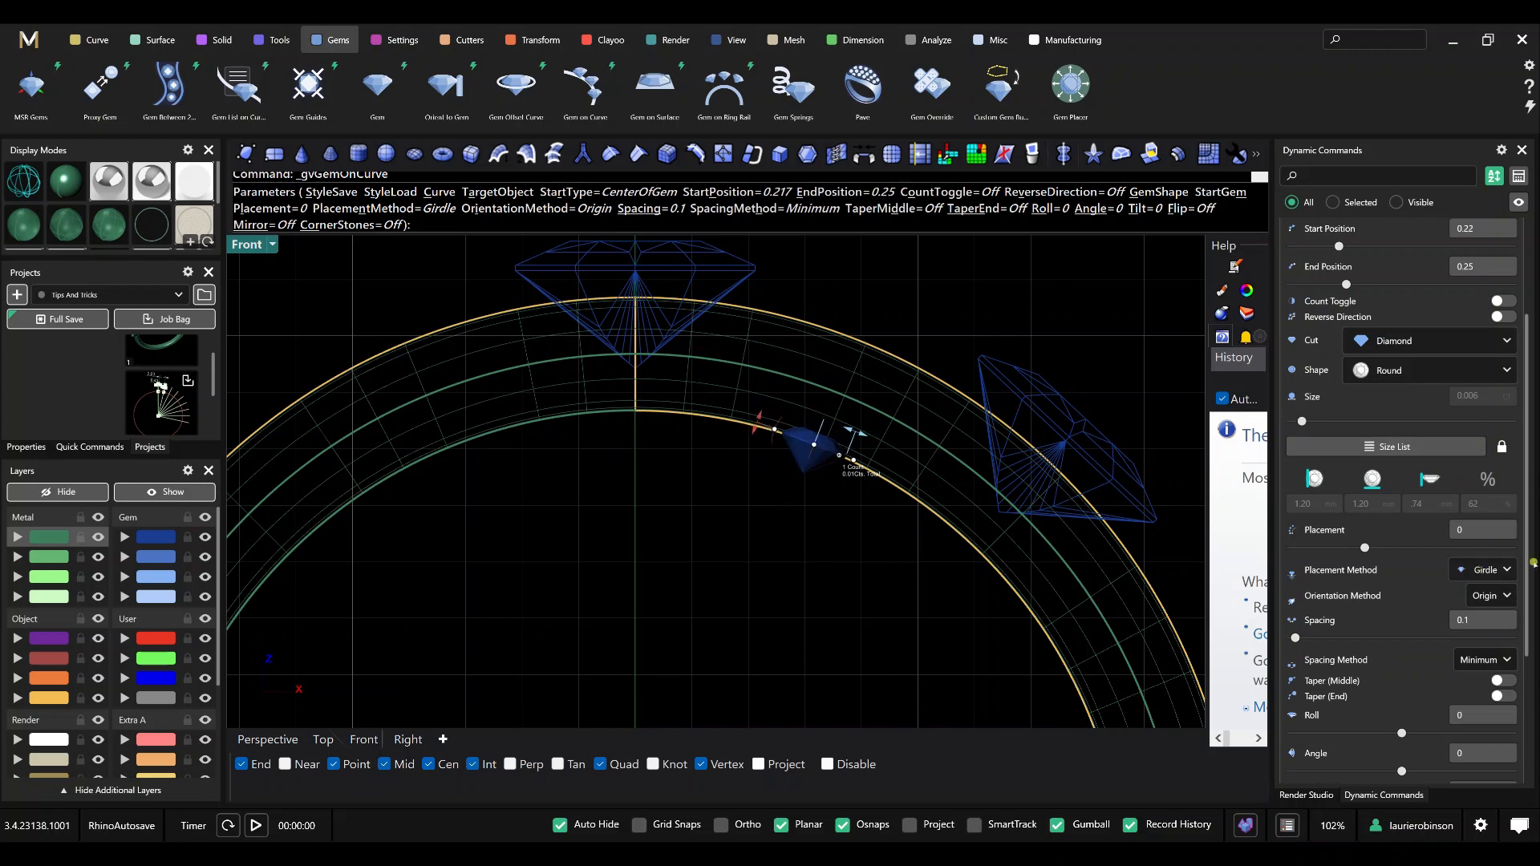
click(1483, 570)
click(1480, 613)
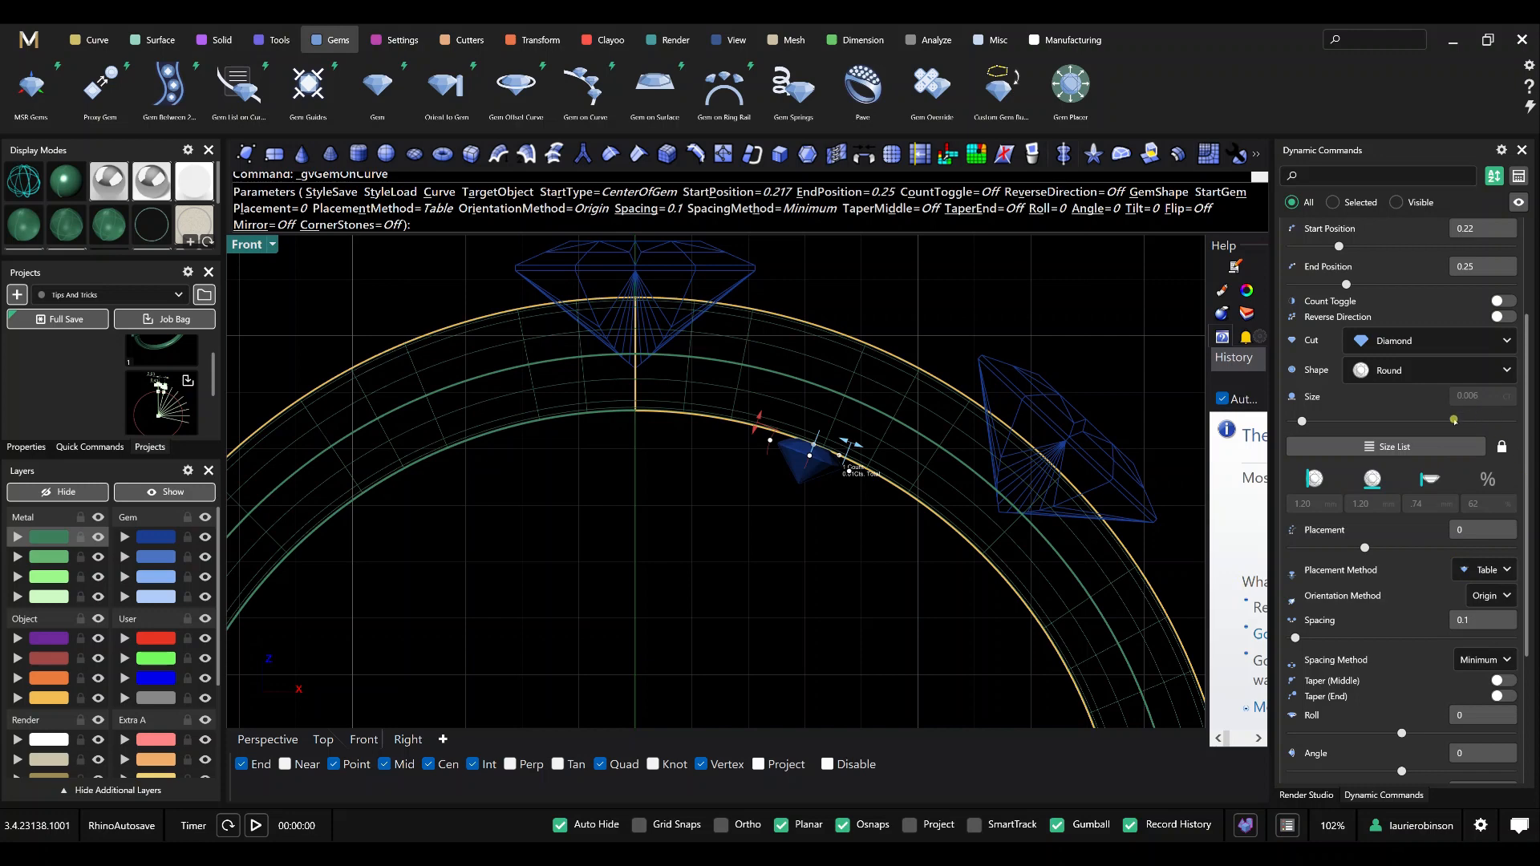
Set the small round gems' placement value to 2.
click(1461, 530)
text(2)
key(Tab)
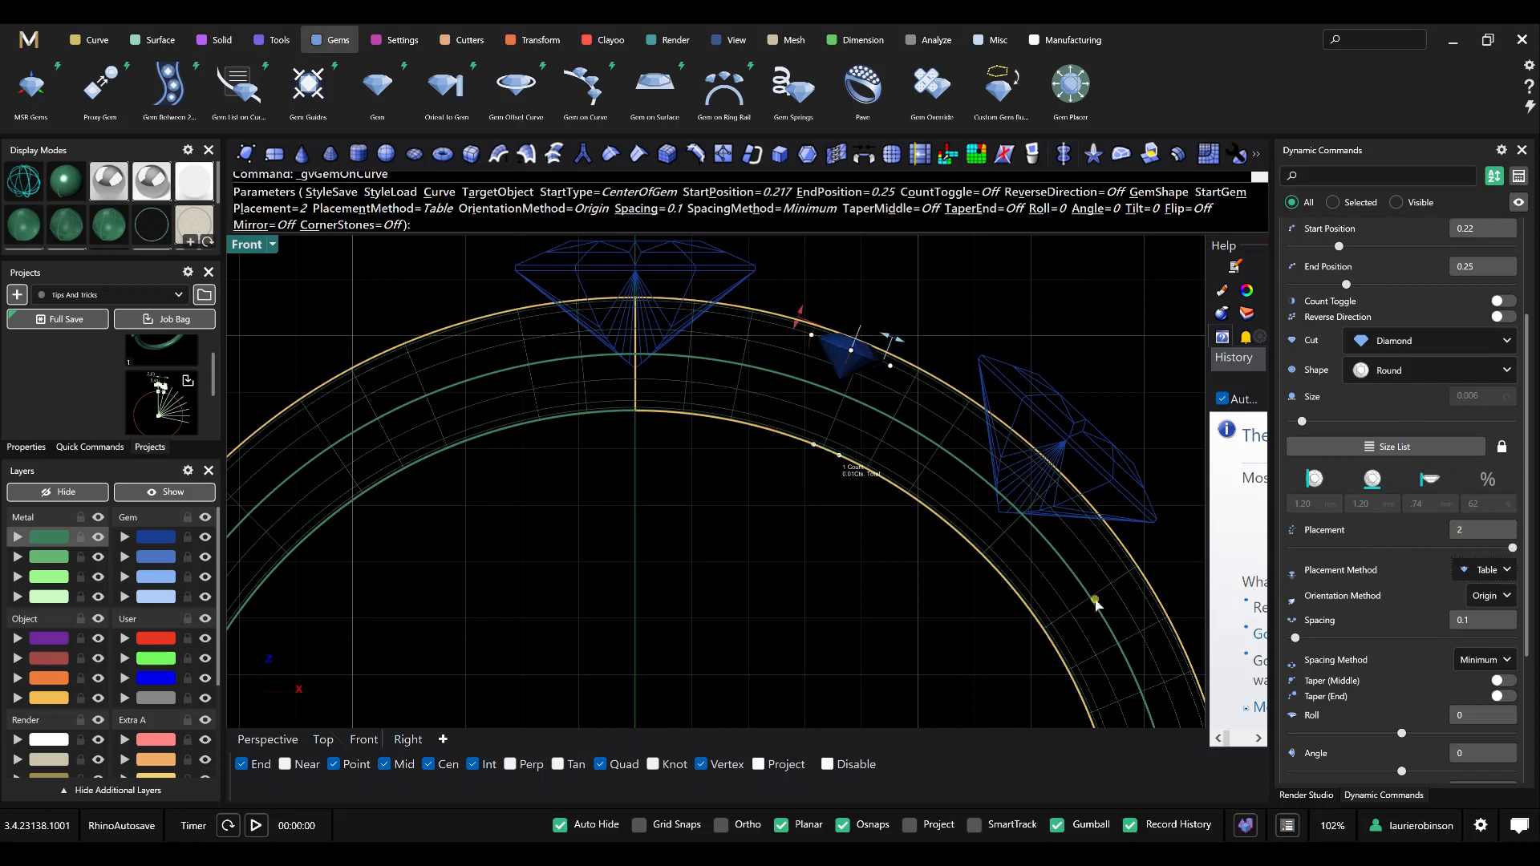
Extend the small gem row's end position to about 0.65 and widen its spacing to about 3.1.
scroll(851, 597, down, 4)
right_drag(830, 570, 733, 423)
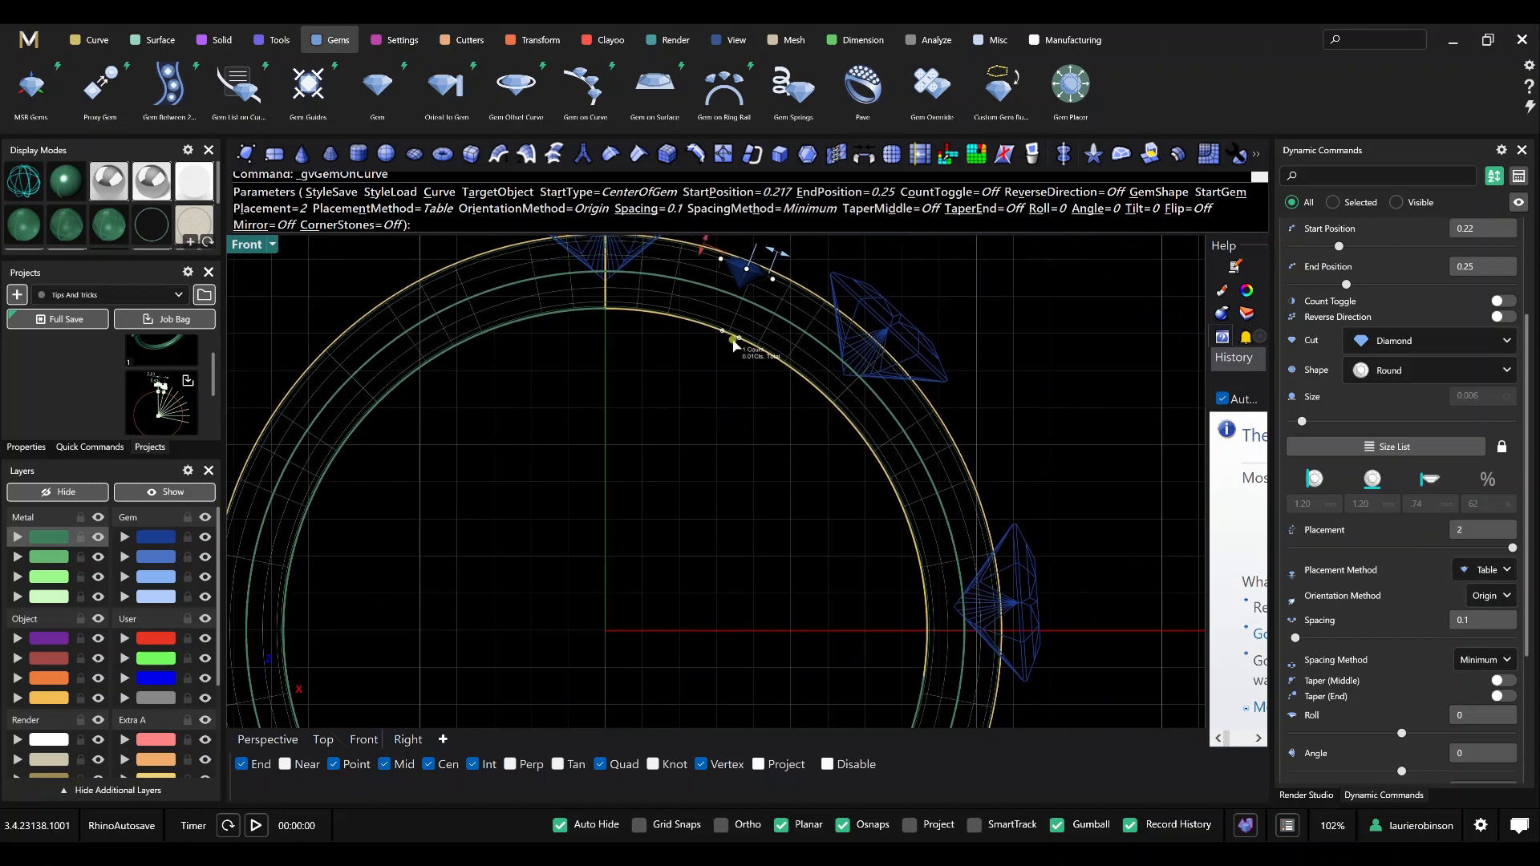
drag(738, 343, 969, 465)
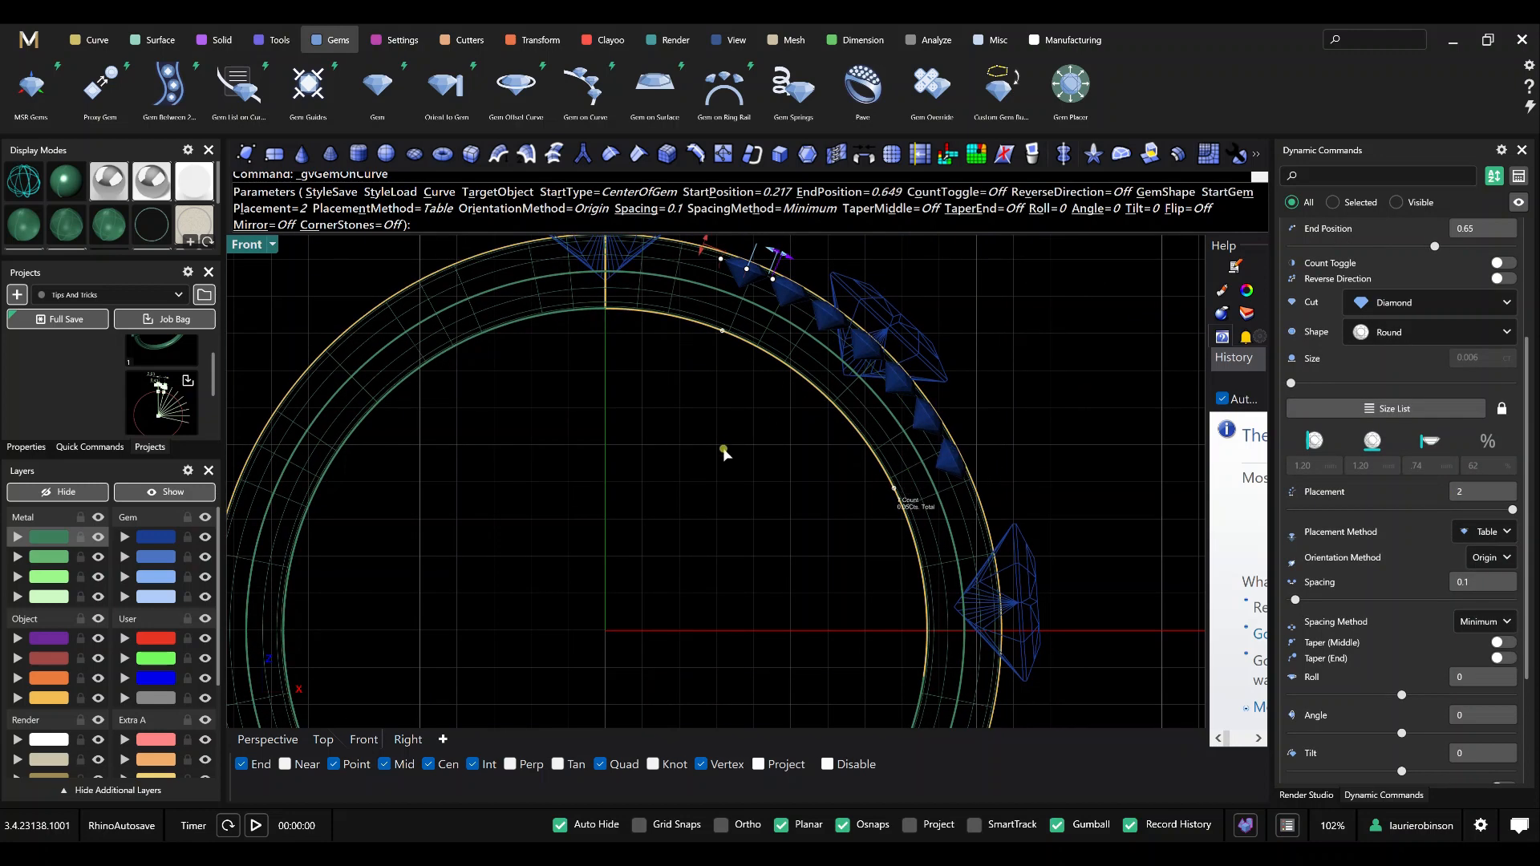
scroll(725, 453, down, 2)
right_drag(726, 464, 692, 539)
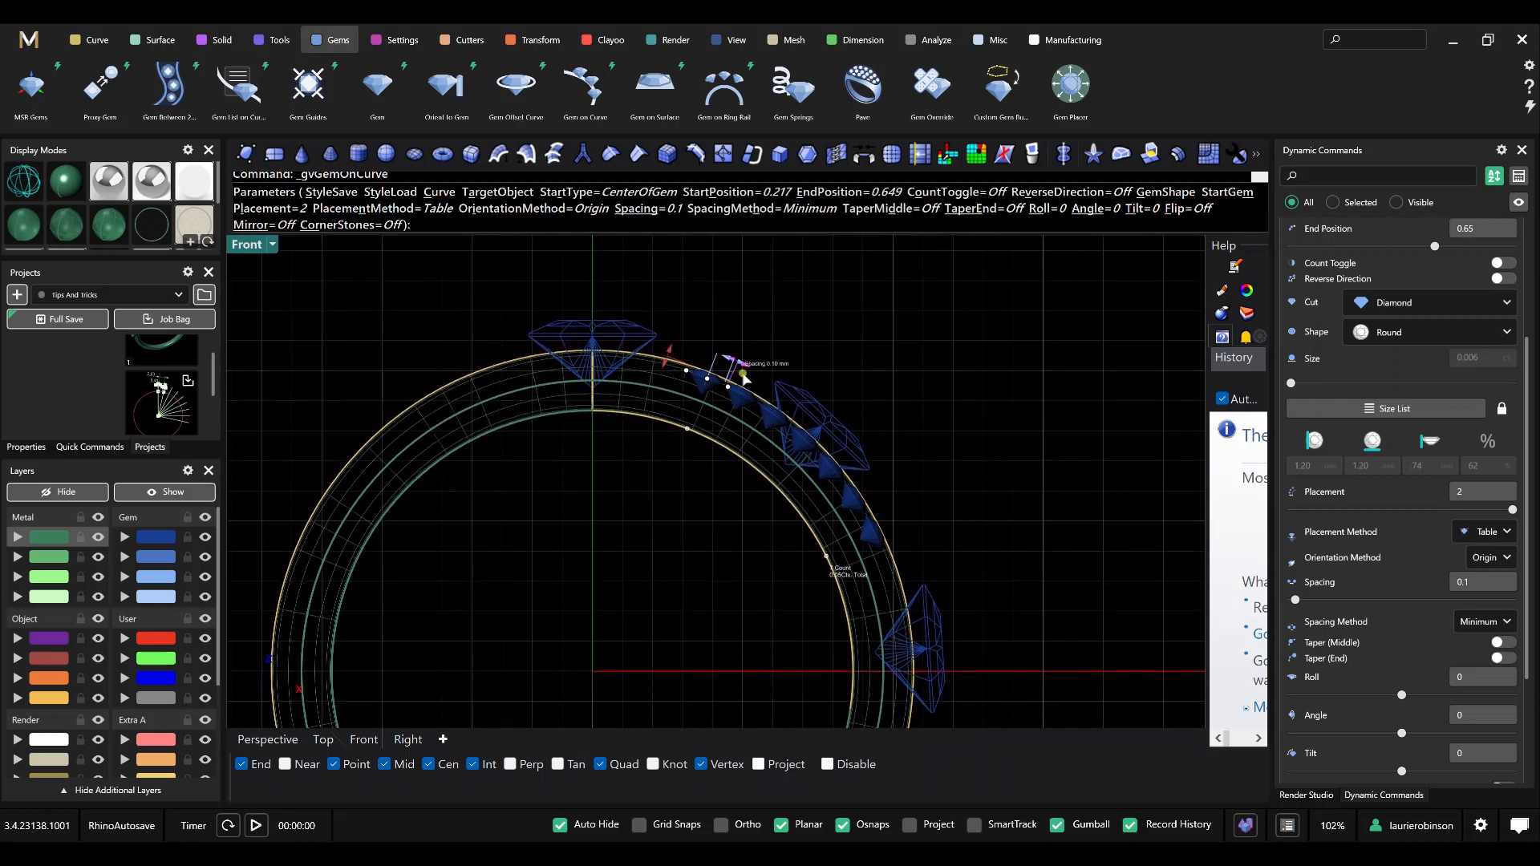
drag(745, 373, 819, 413)
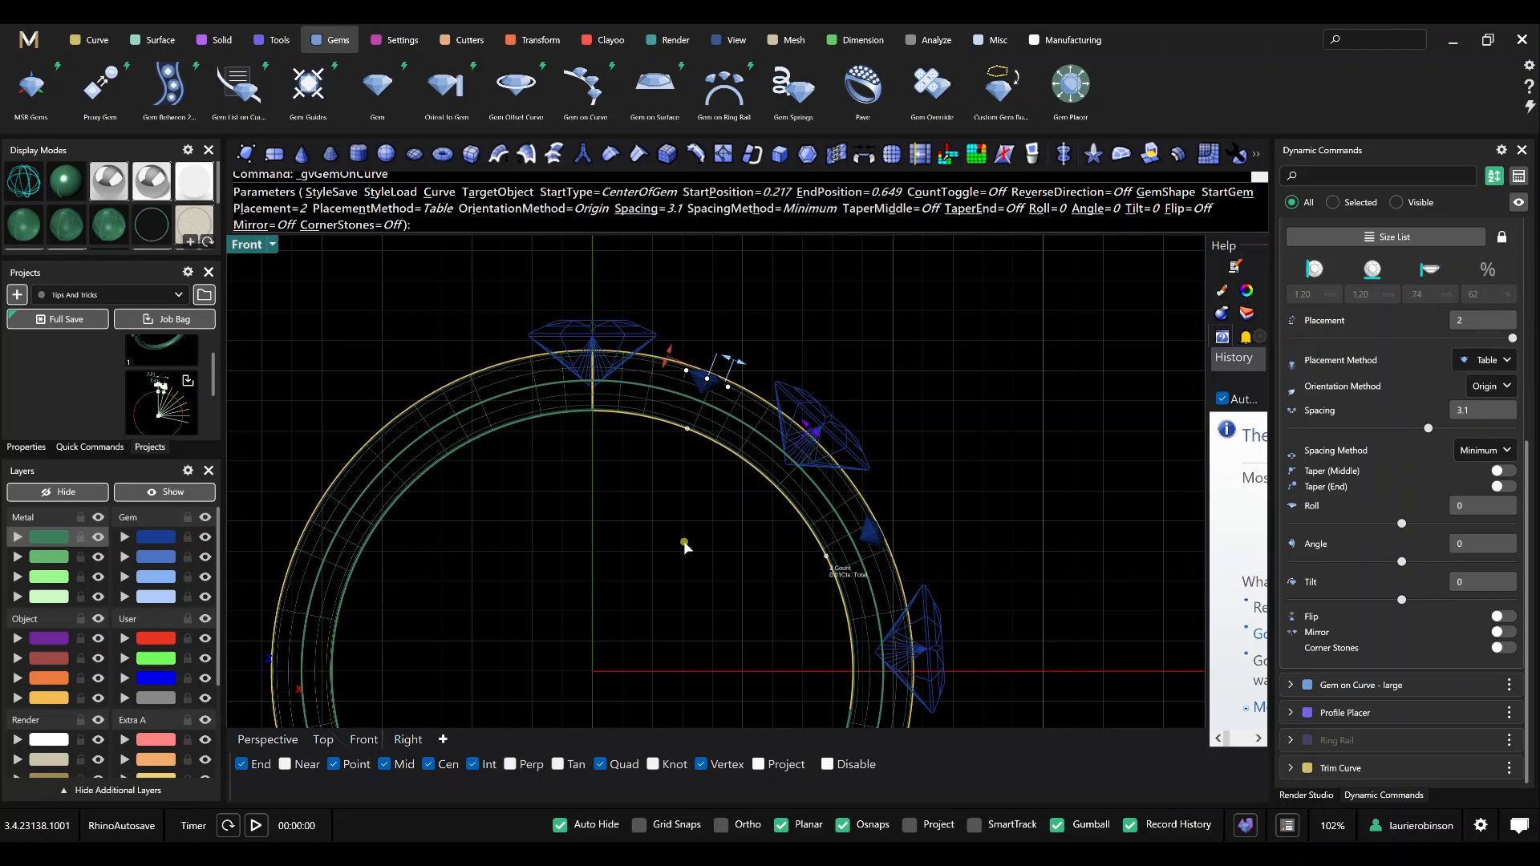
Rename the small gems' dynamic command to "Gem on Curve - small" and finish the command.
scroll(1367, 267, up, 5)
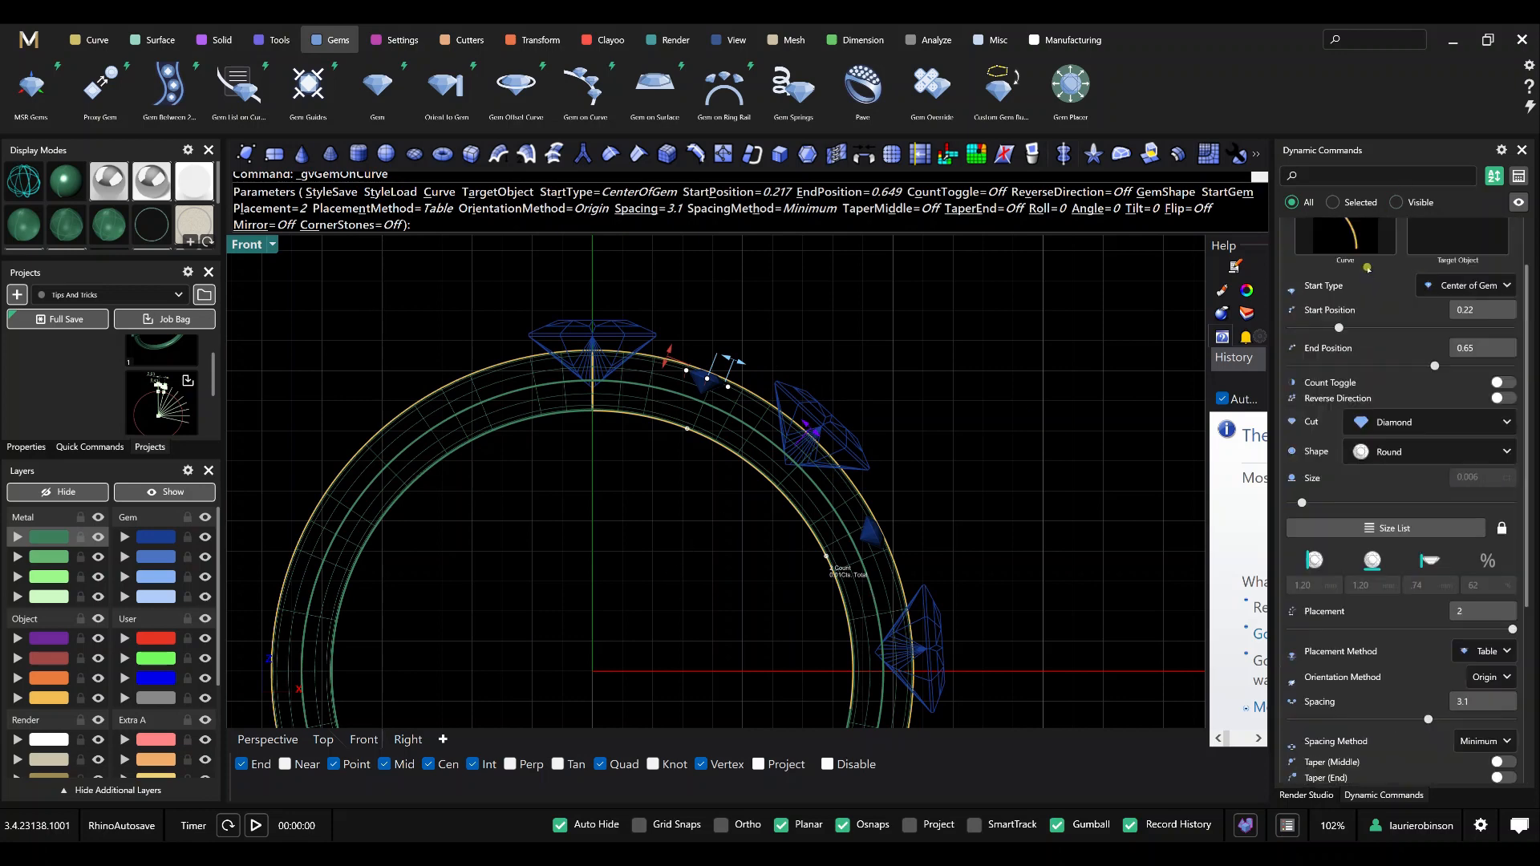
right_click(1383, 259)
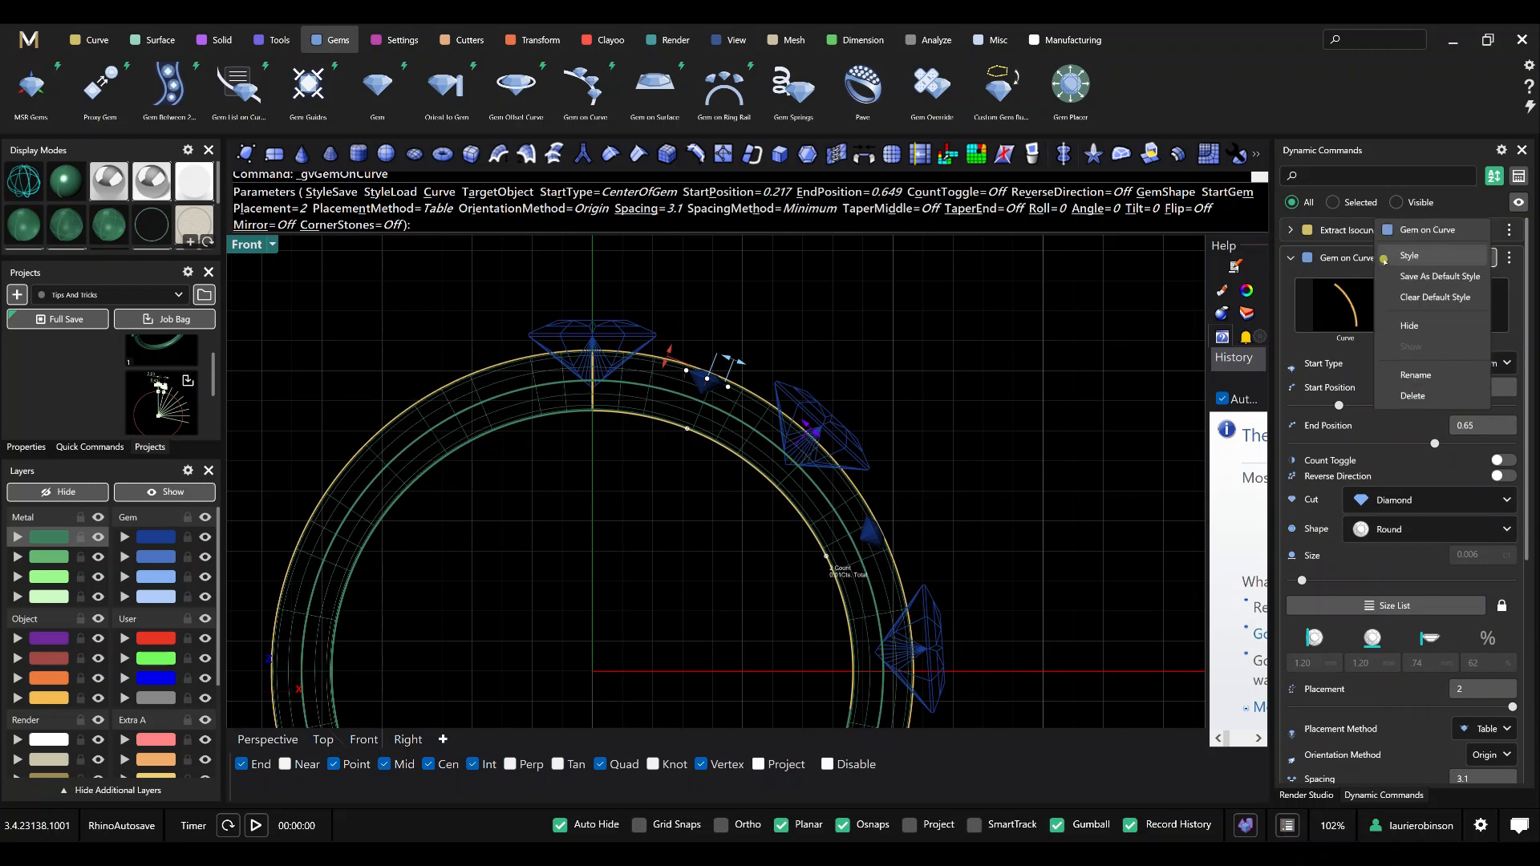
click(1413, 371)
key(End)
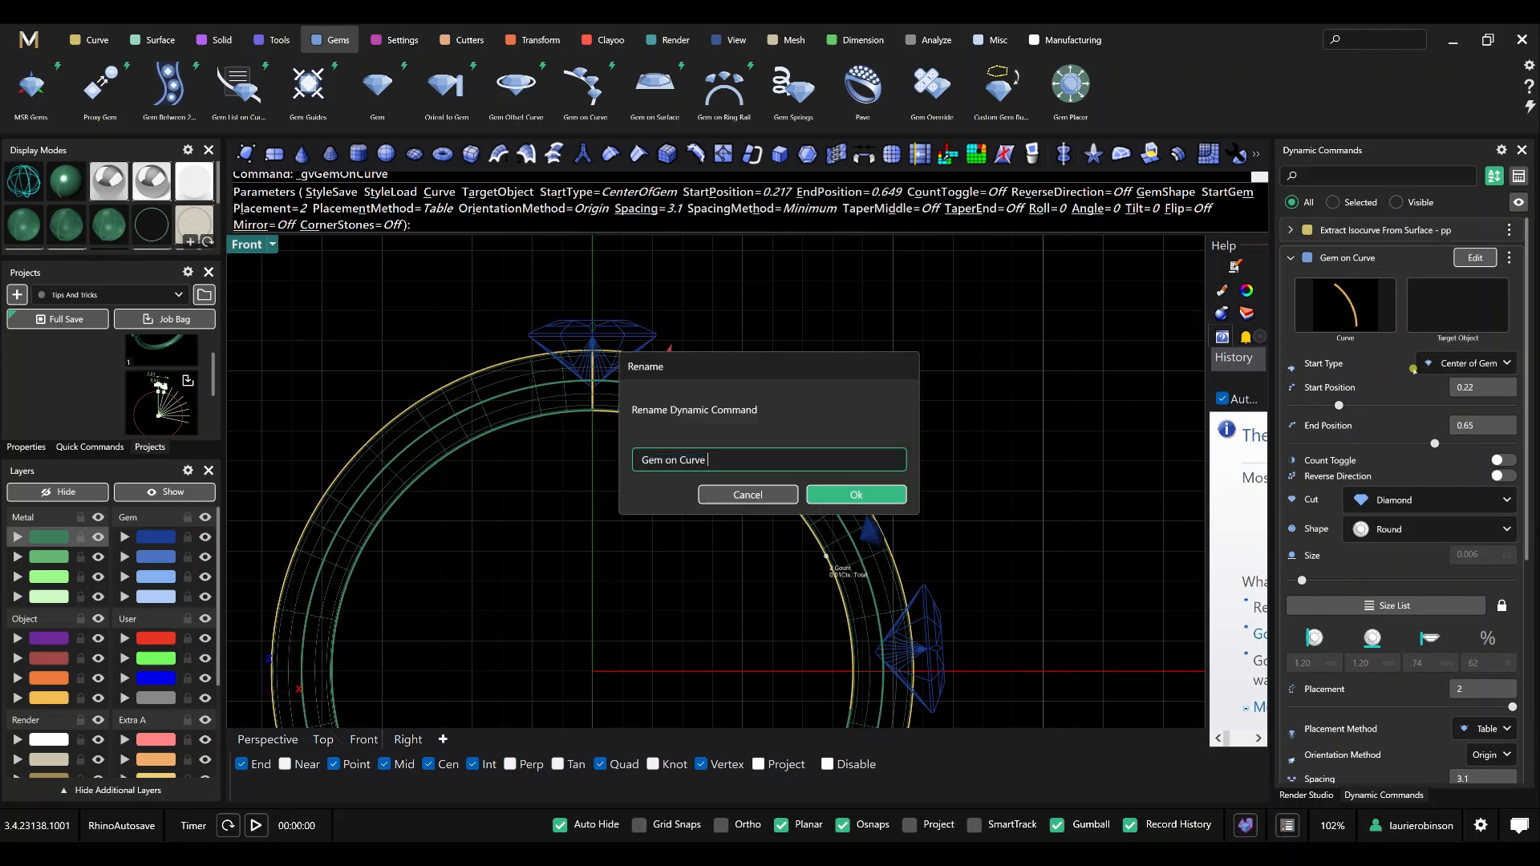
key(Return)
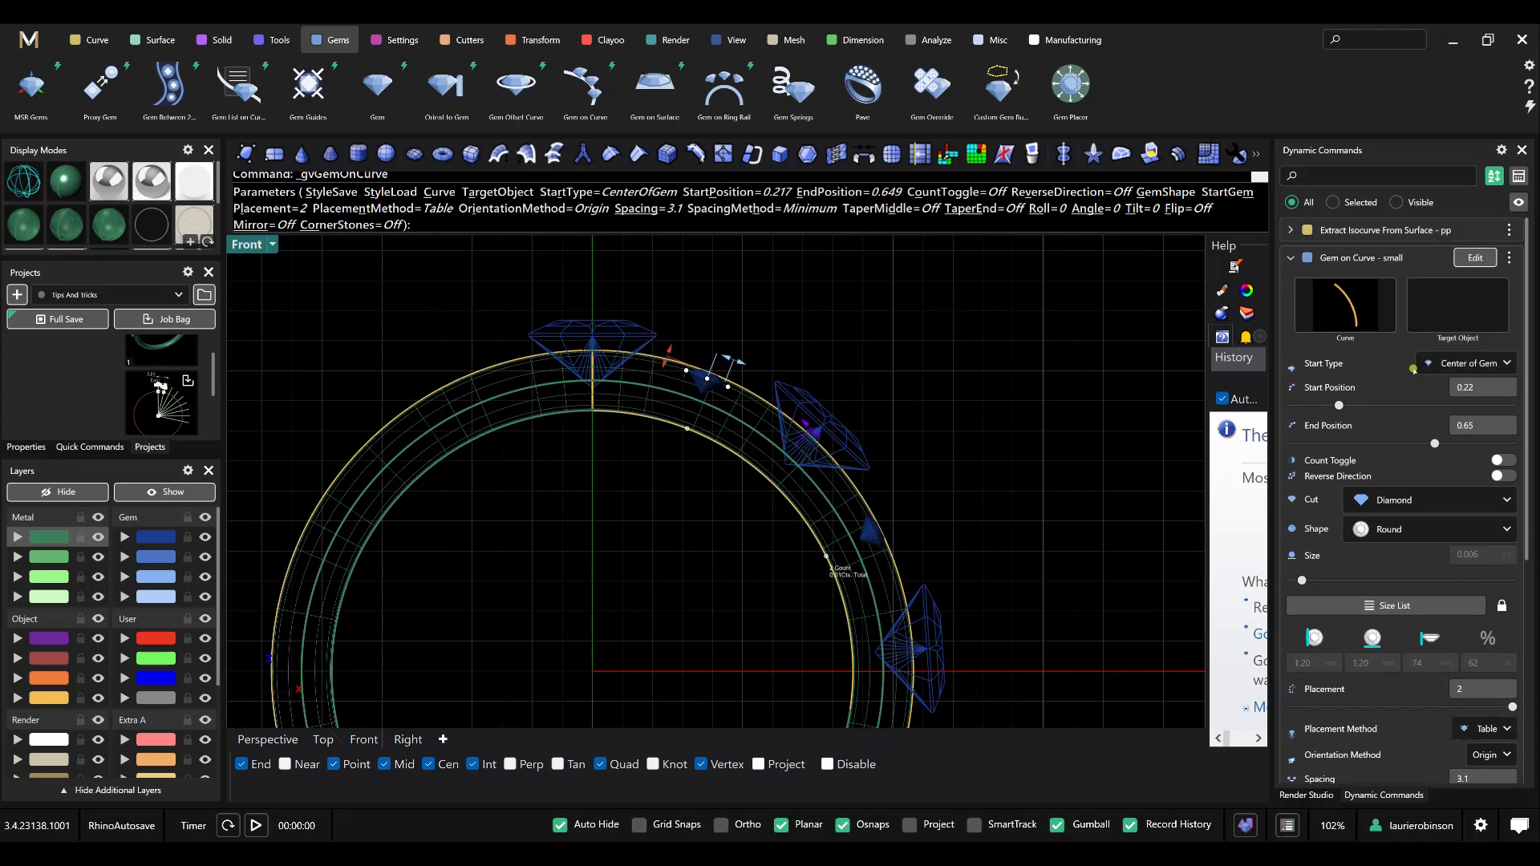
right_click(1066, 388)
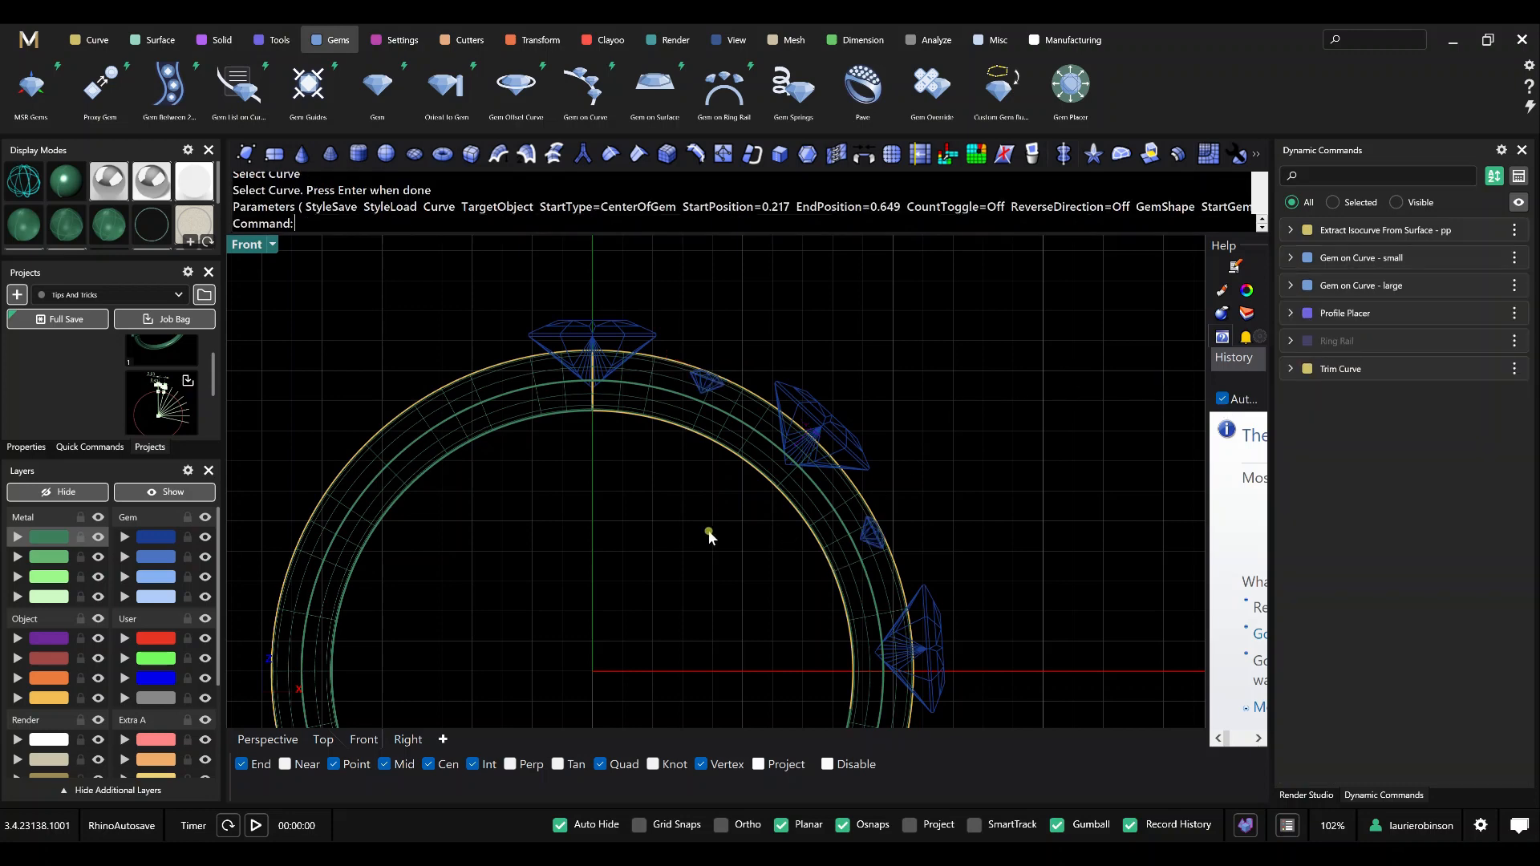
right_drag(661, 503, 738, 481)
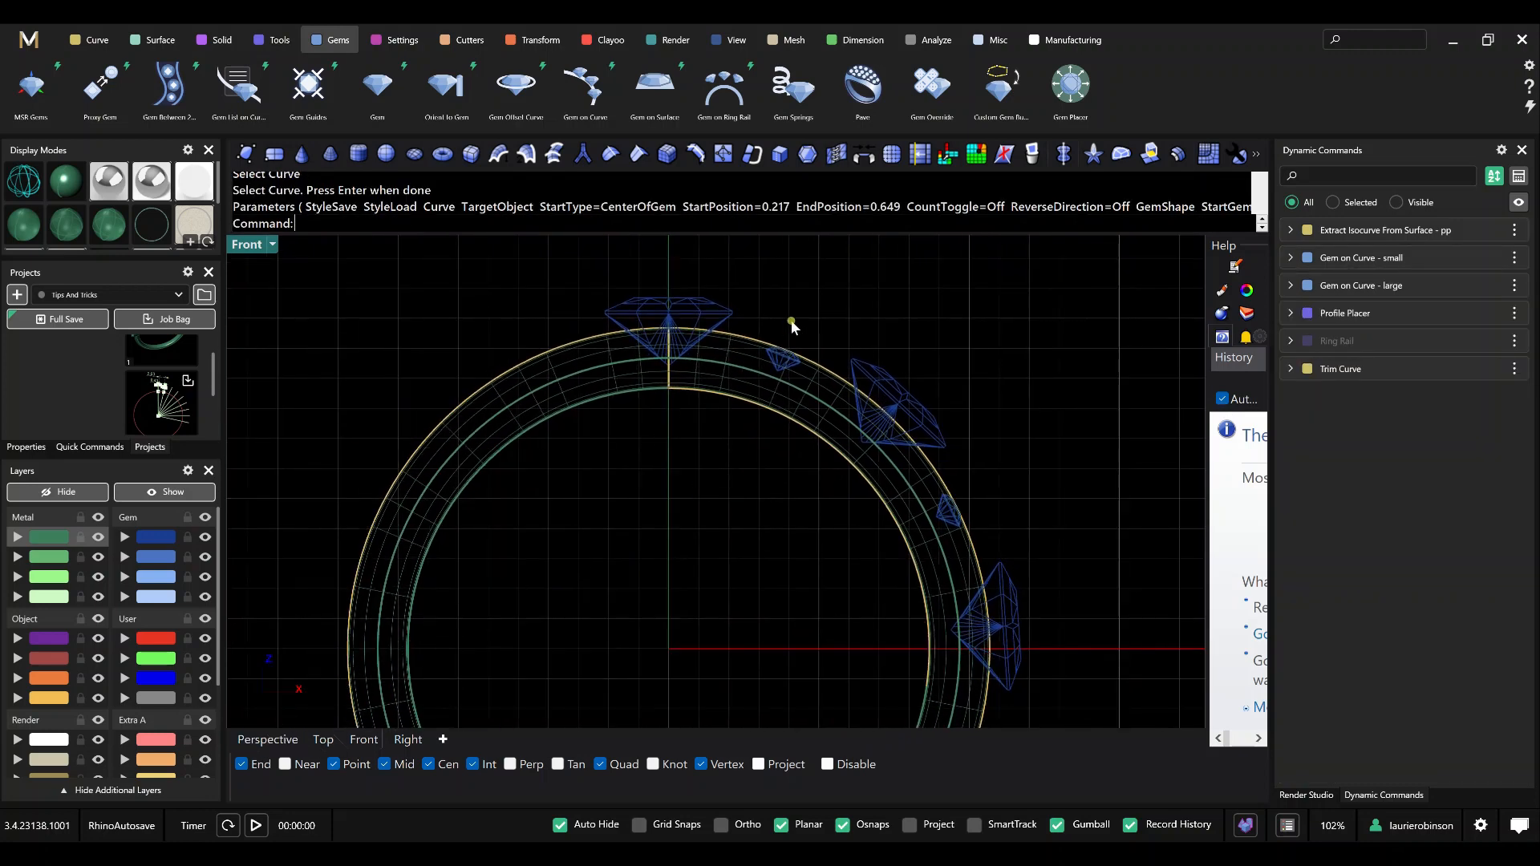
scroll(791, 319, up, 5)
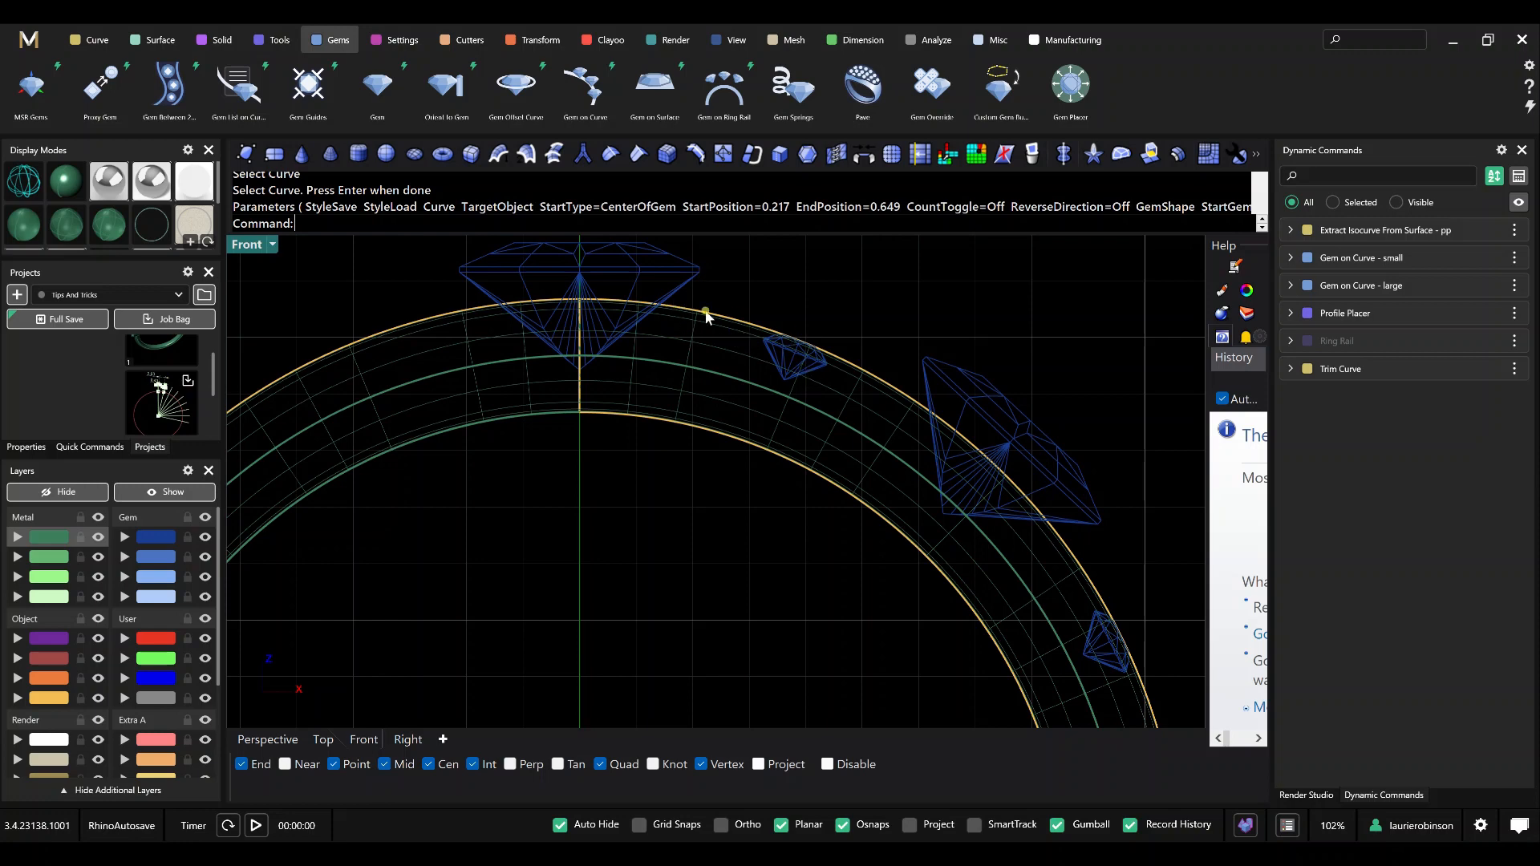
scroll(728, 398, down, 2)
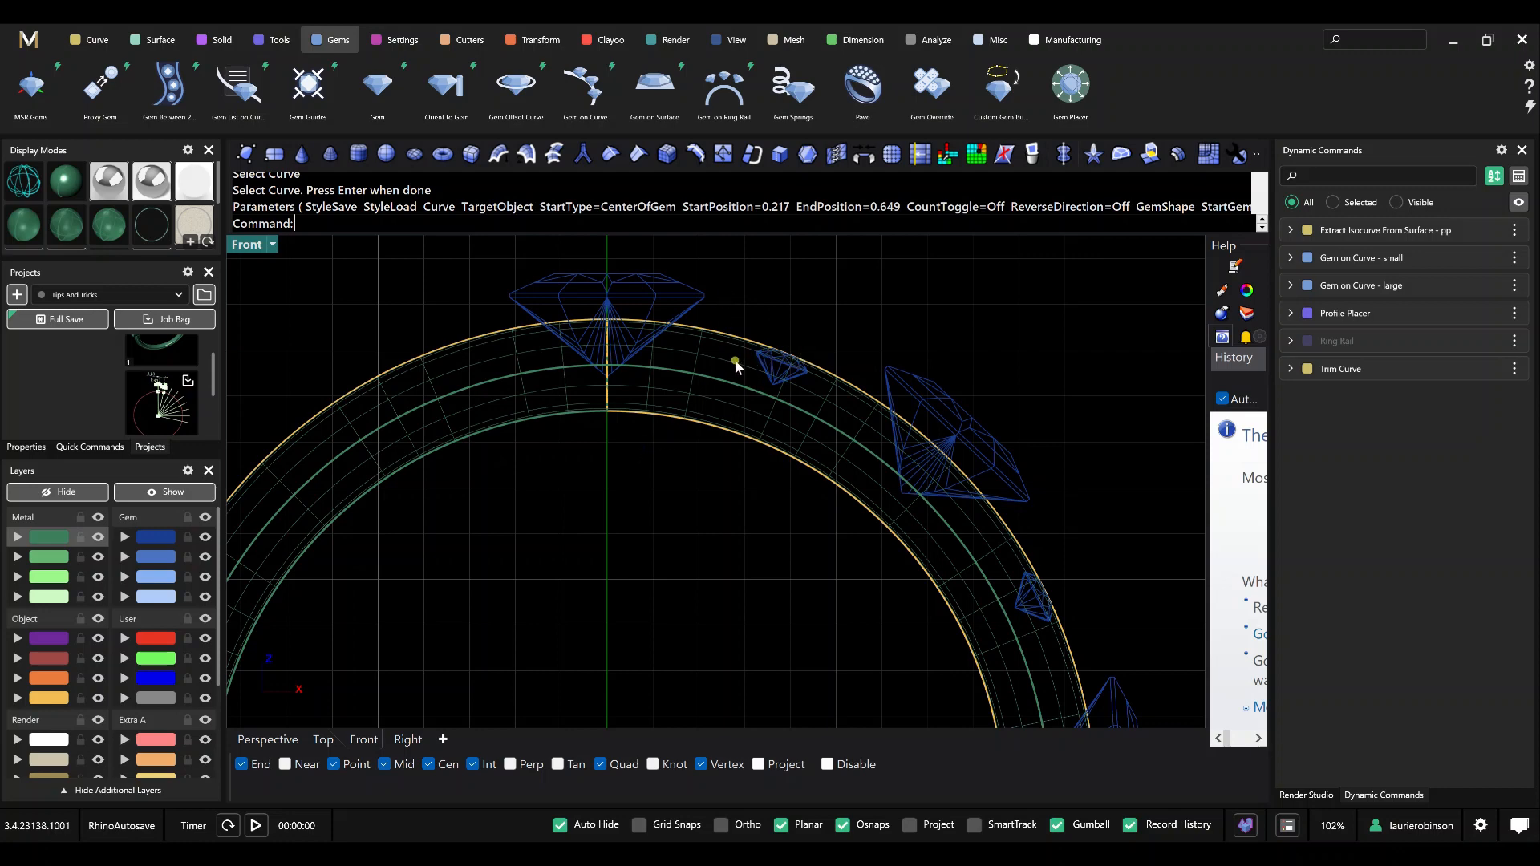
scroll(735, 365, down, 1)
scroll(736, 363, down, 2)
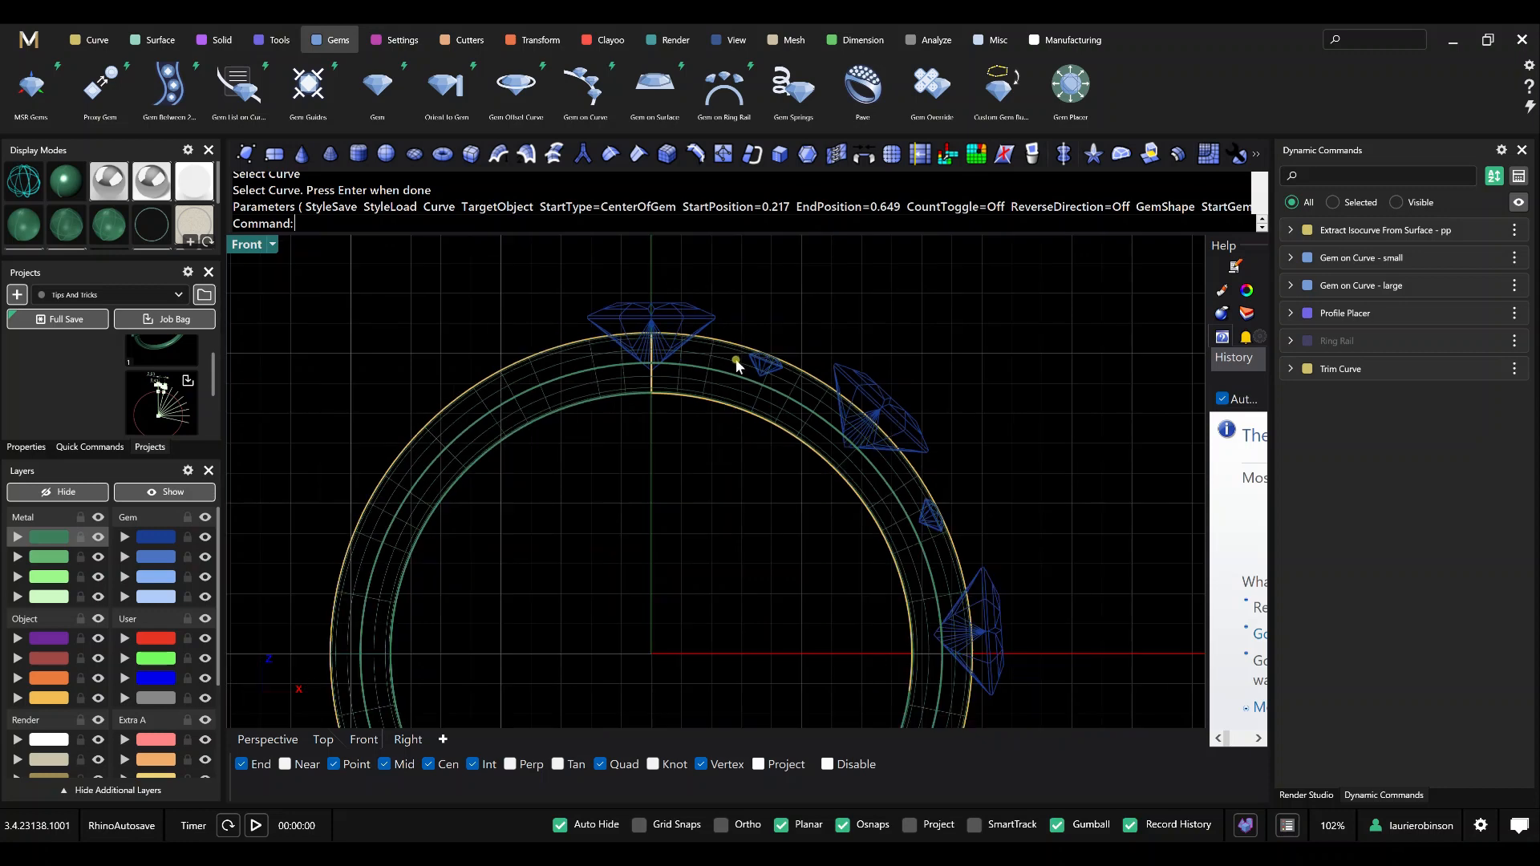
Reopen the small gem row for editing, try moving its end position along the curve, and close the command.
mouse_move(1470, 294)
click(1474, 260)
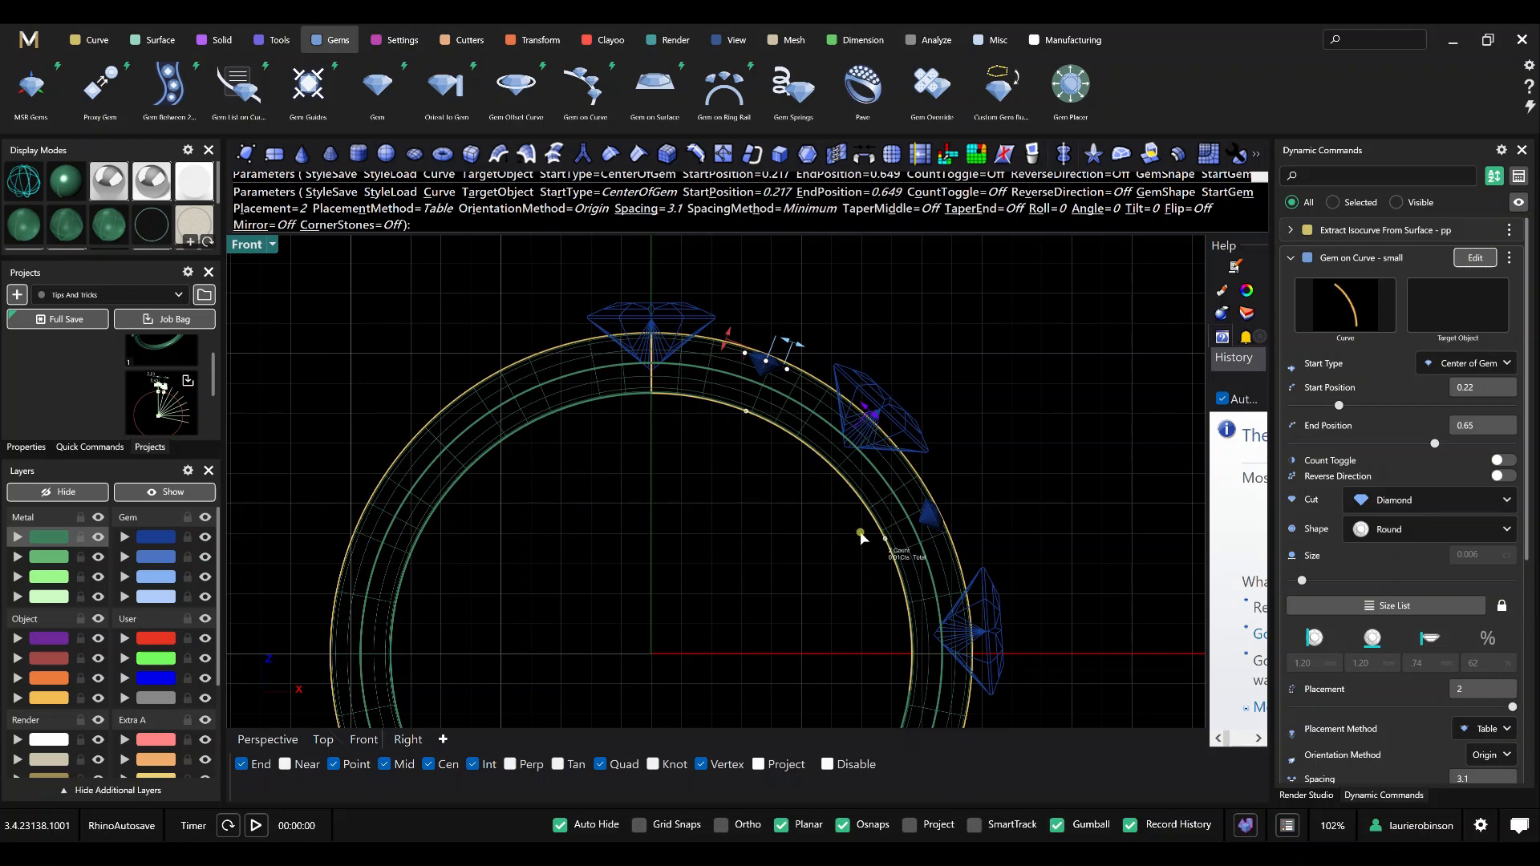
drag(895, 547, 973, 543)
right_click(963, 418)
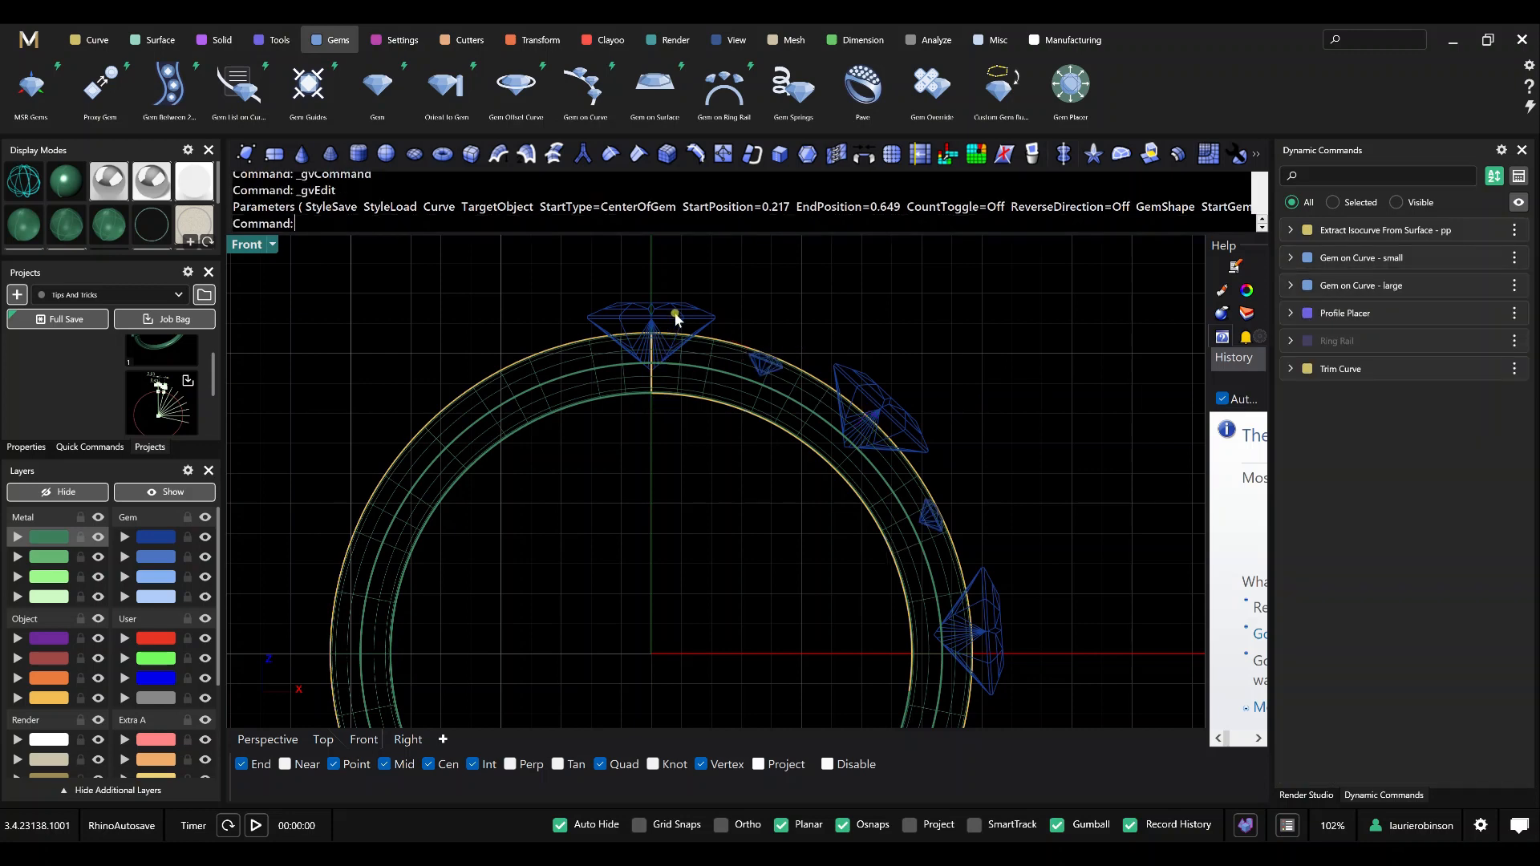
Create bezels on the three large princess gems with top and bottom thickness of 0.5.
click(676, 318)
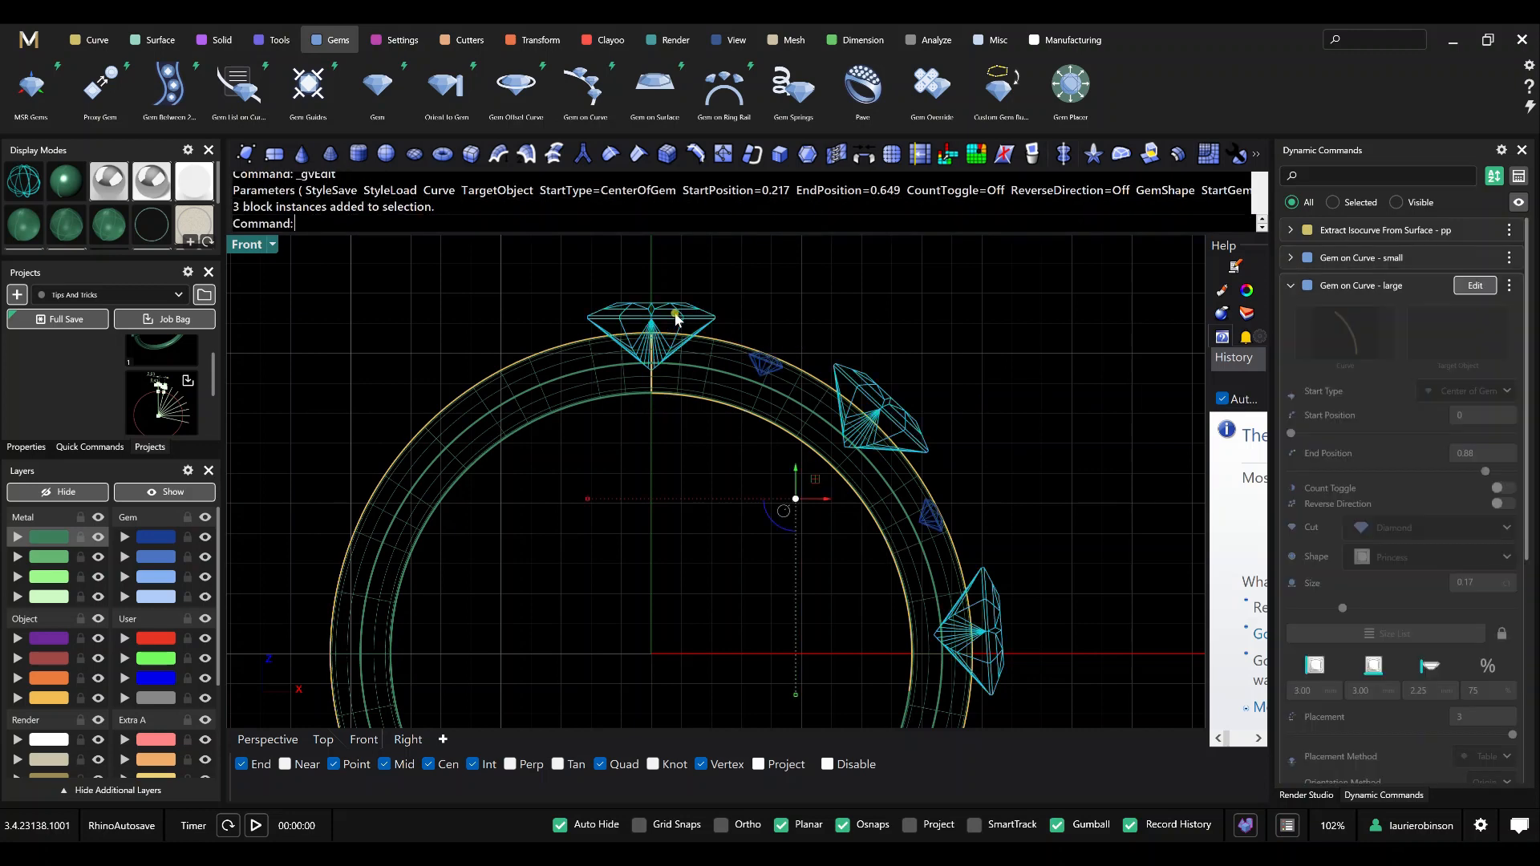
click(401, 40)
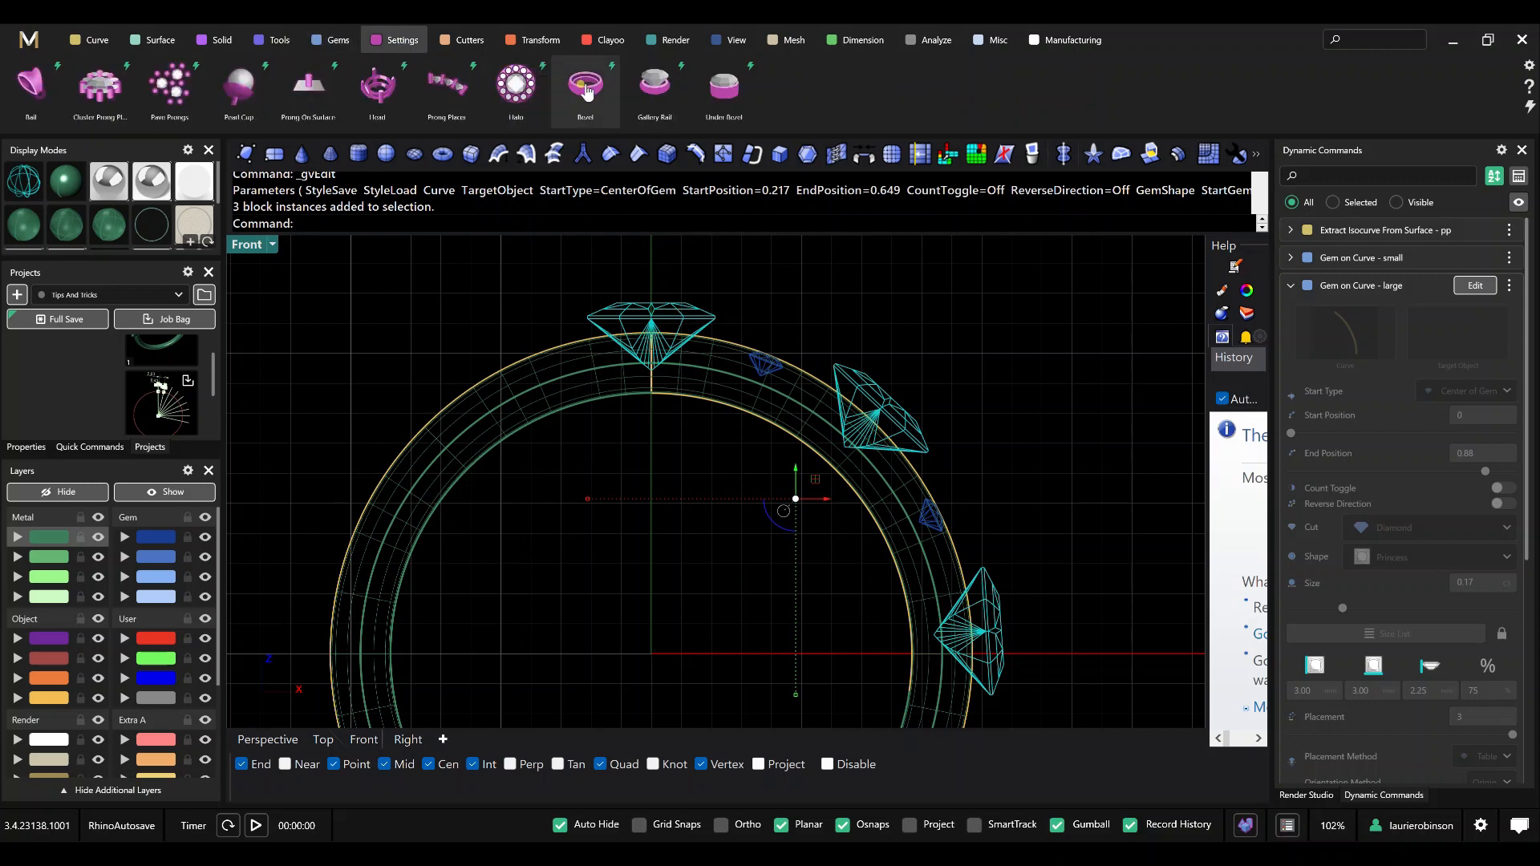
click(586, 85)
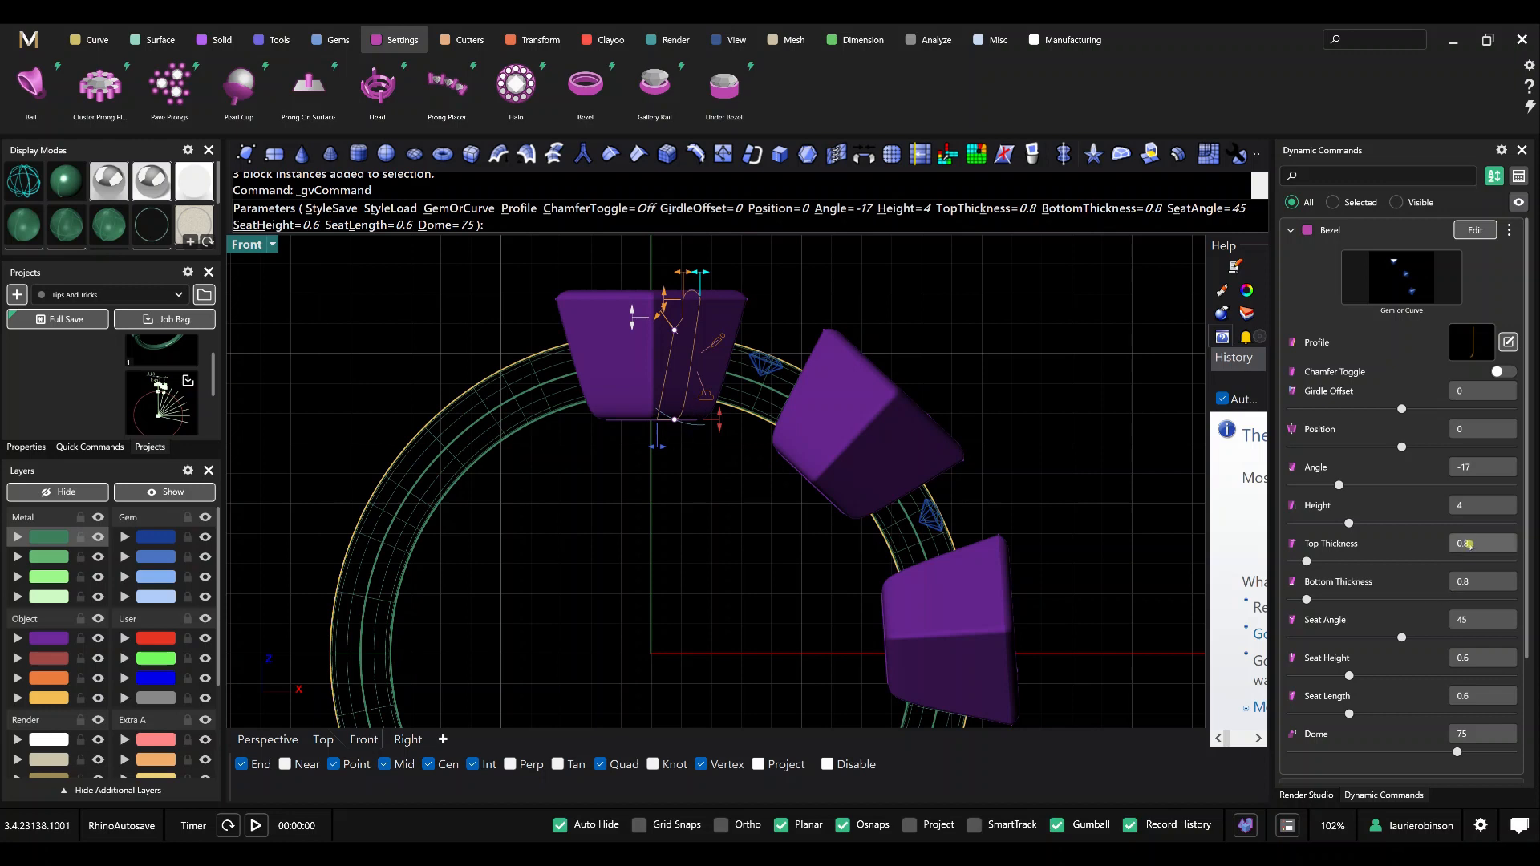
click(1471, 546)
key(Tab)
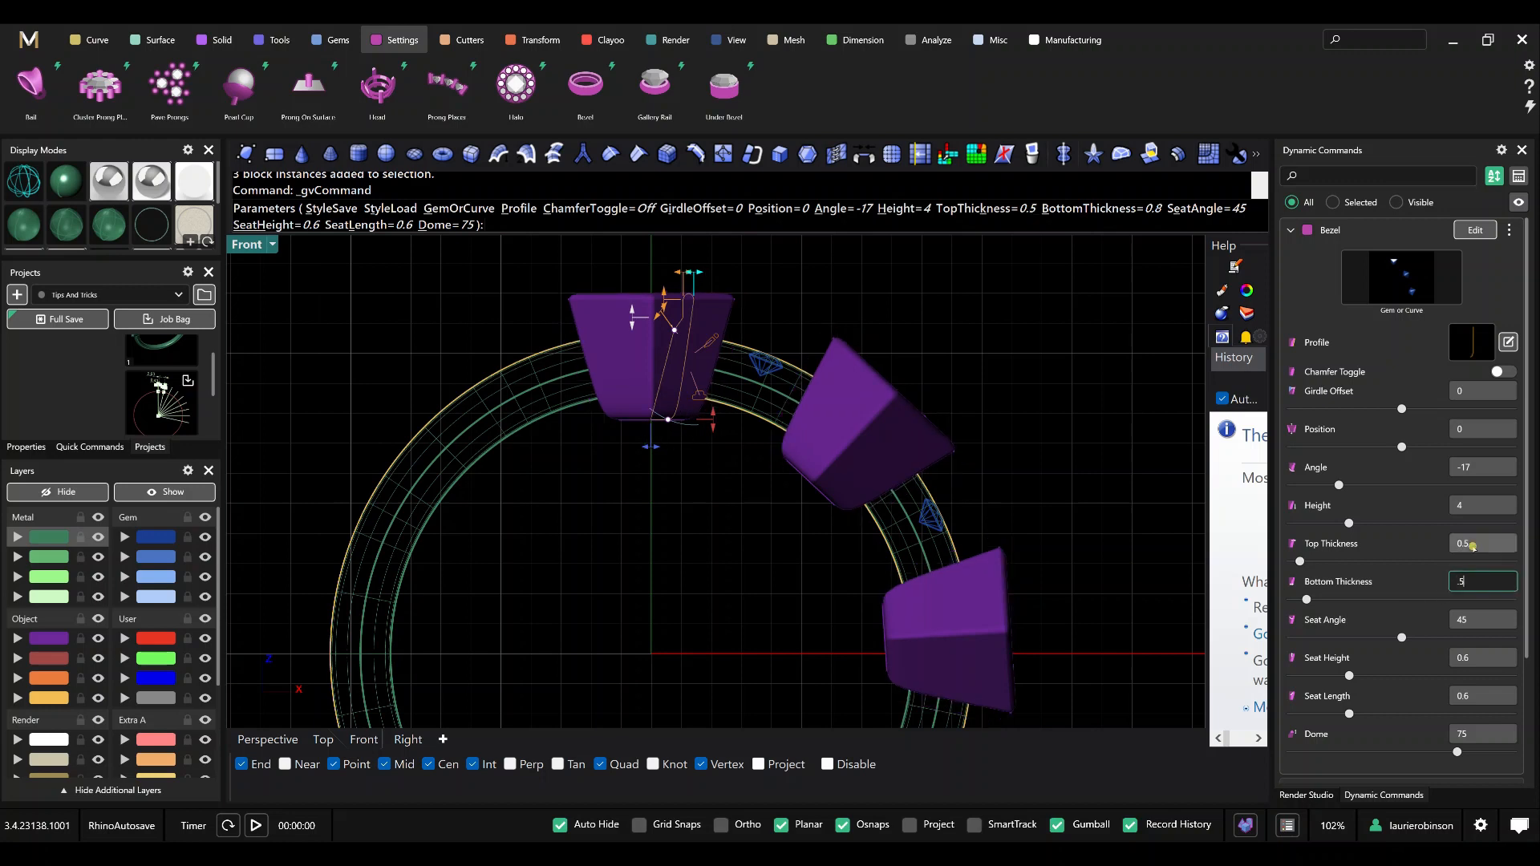
key(Tab)
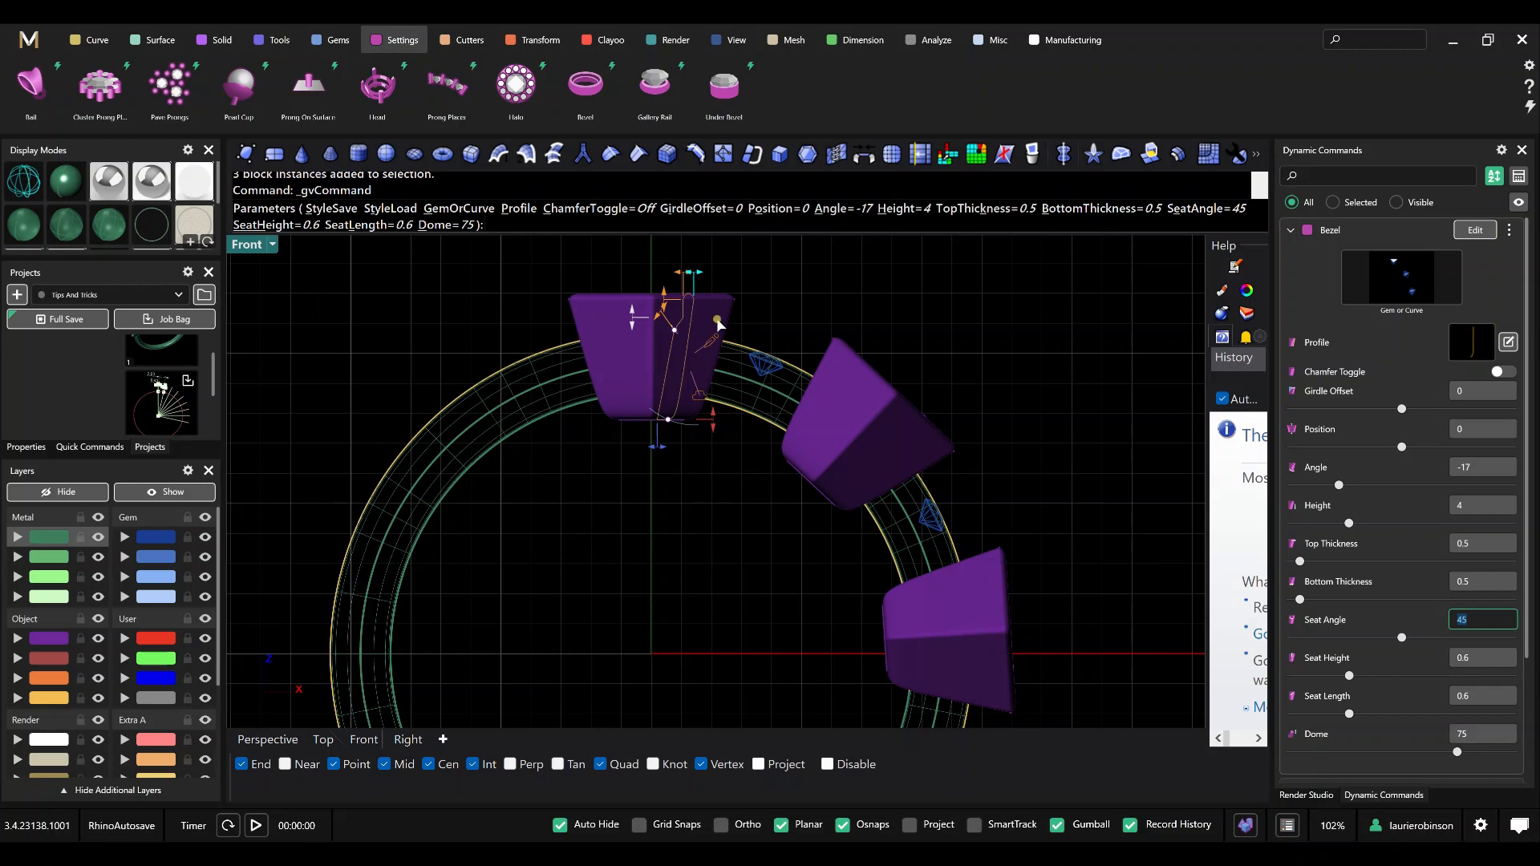
Lower the bezels' dome value to 1 and reduce their seat height to about 0.36.
drag(1454, 752, 1292, 752)
scroll(687, 334, up, 4)
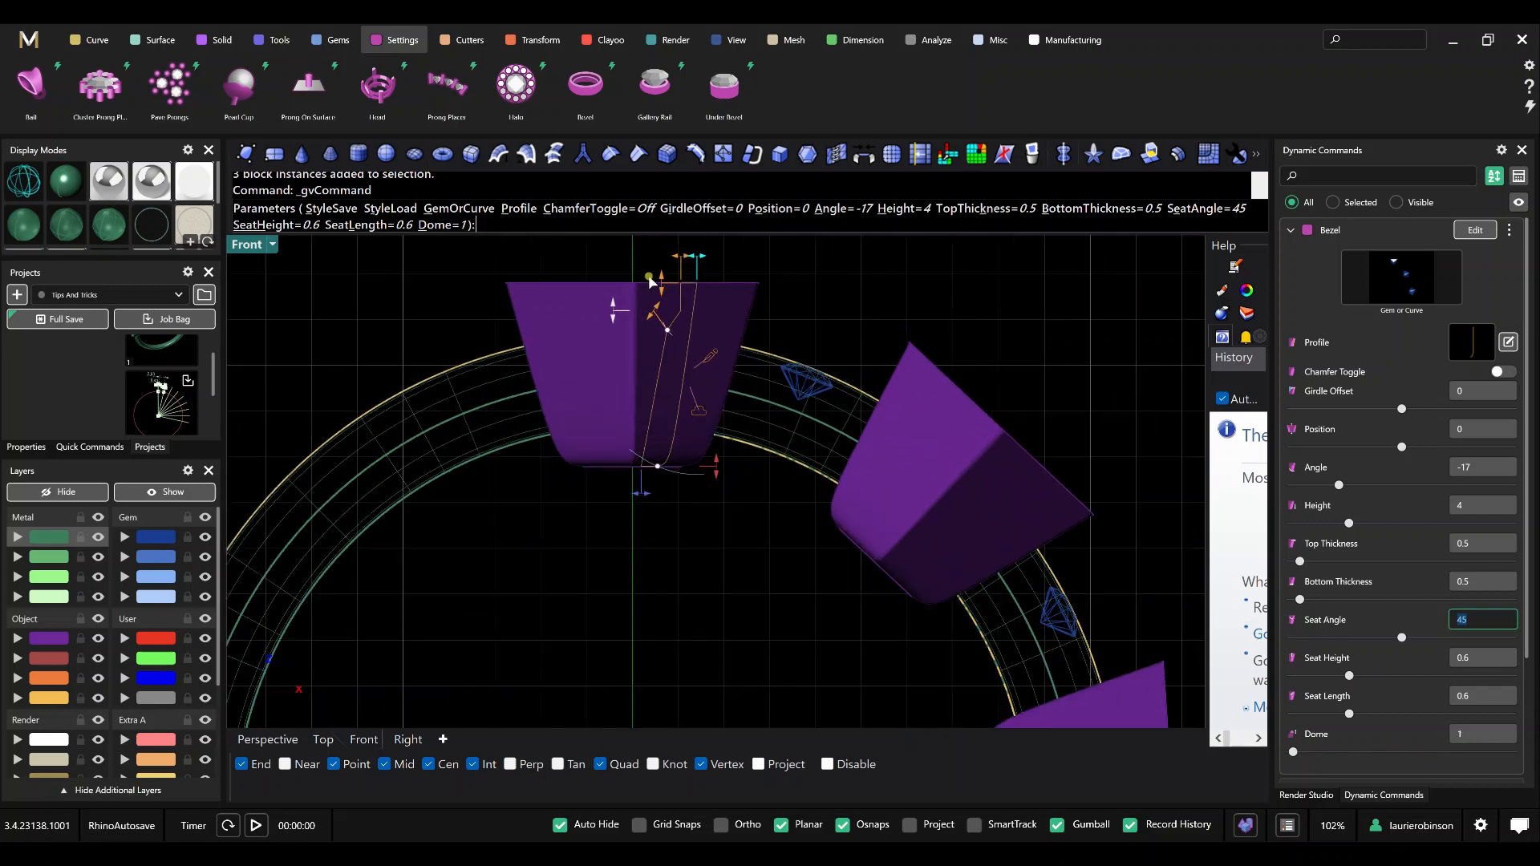
drag(658, 285, 662, 299)
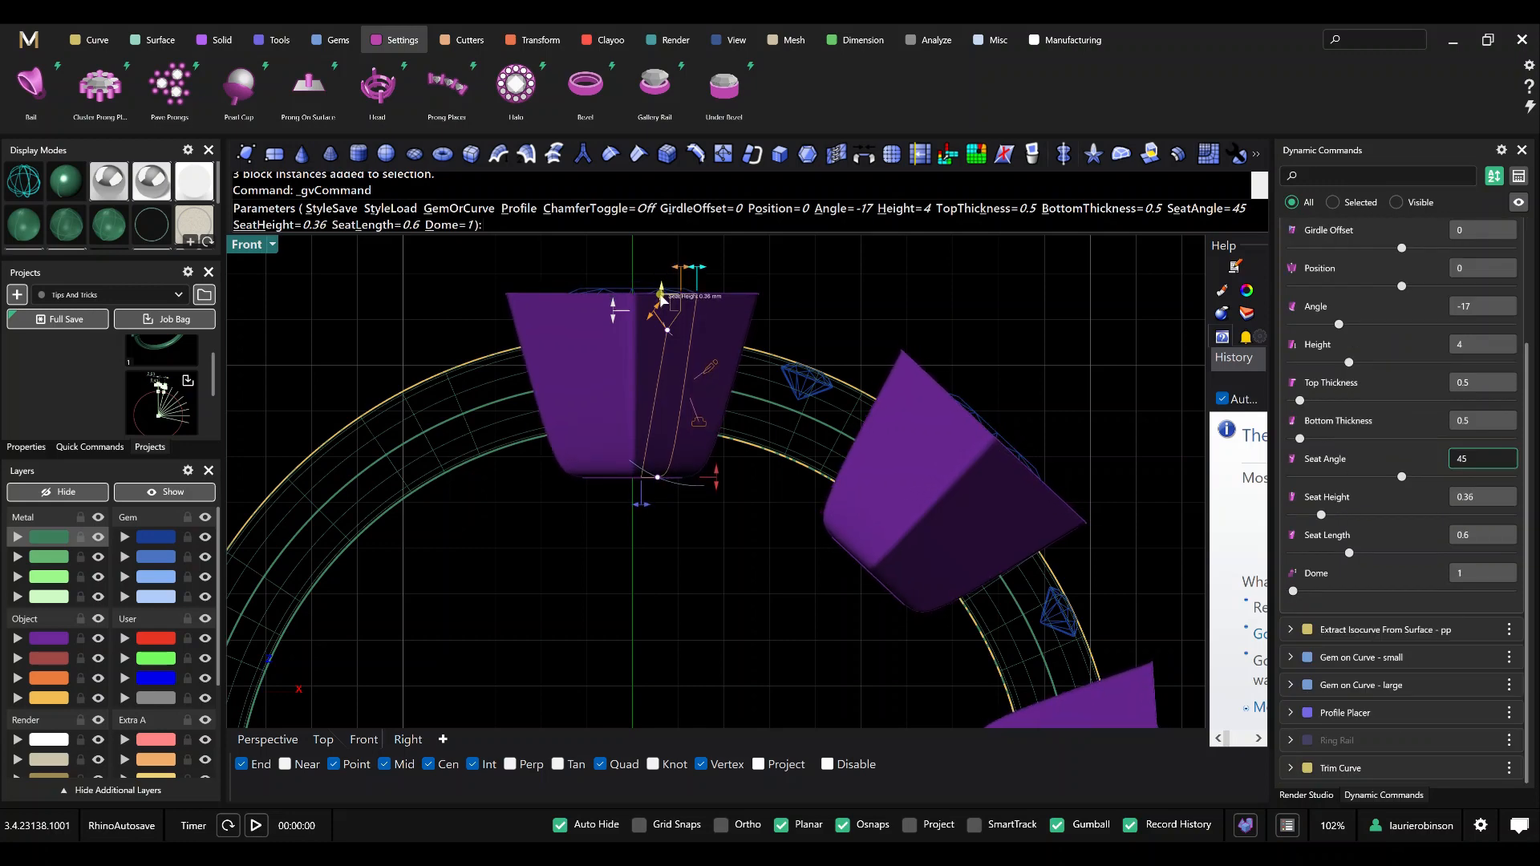
Turn on the bezels' chamfer and set Chamfer X to 0.2.
scroll(1480, 341, up, 2)
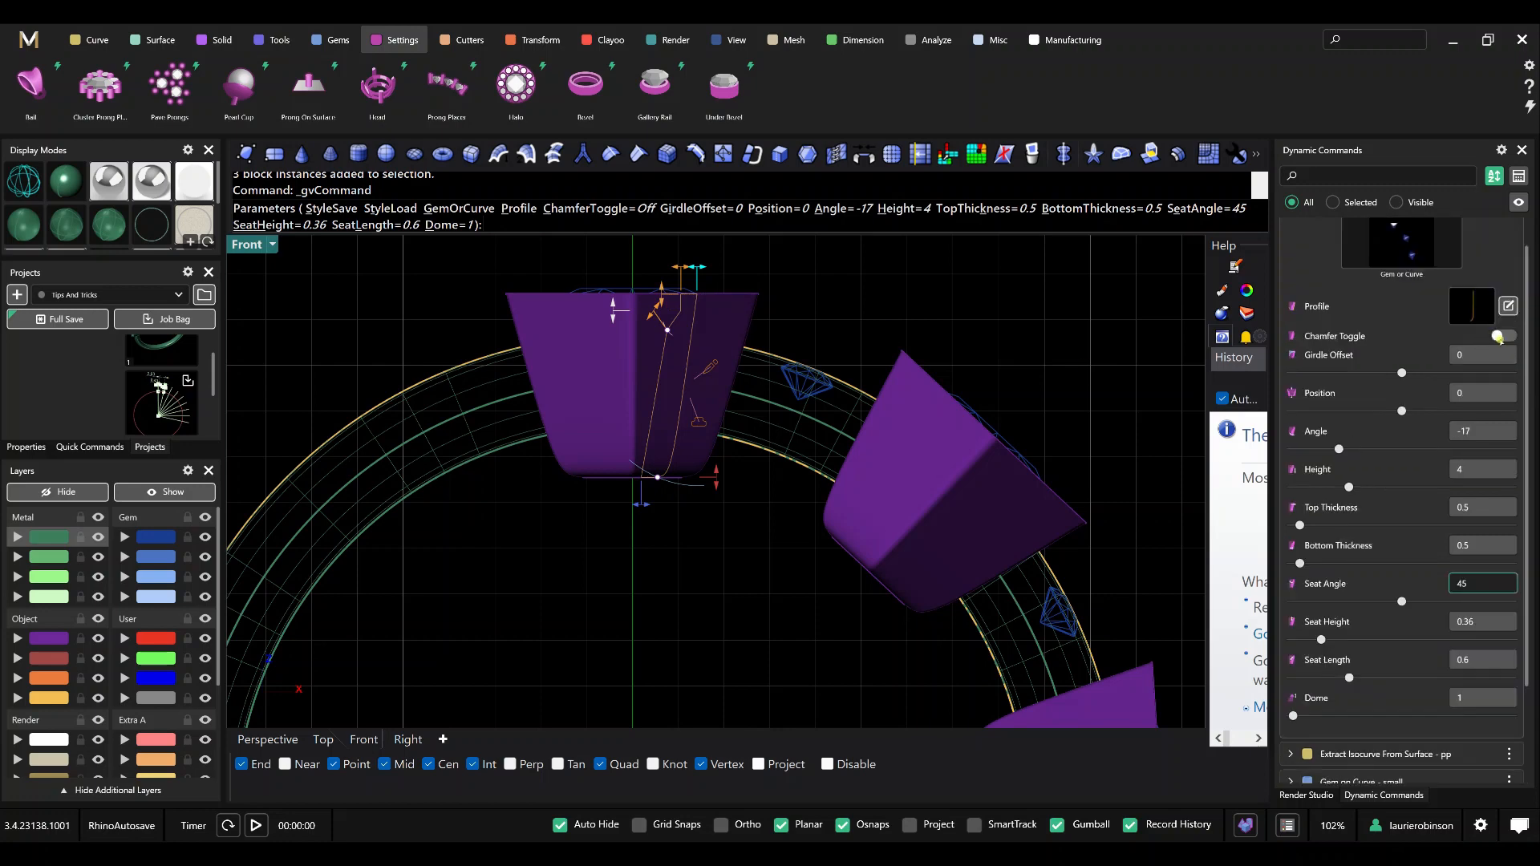
click(1508, 337)
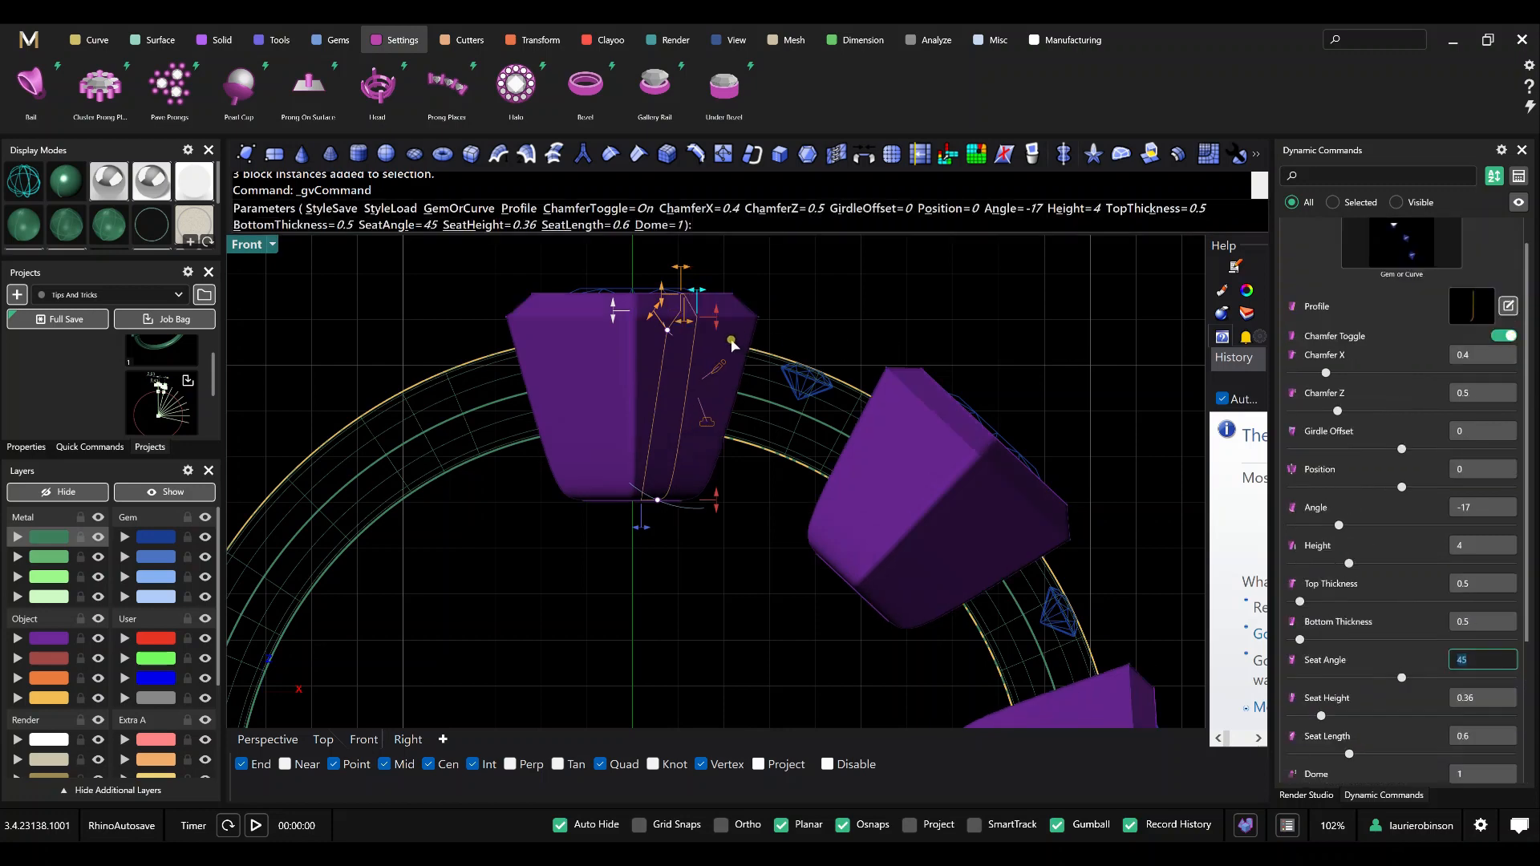
scroll(698, 315, up, 2)
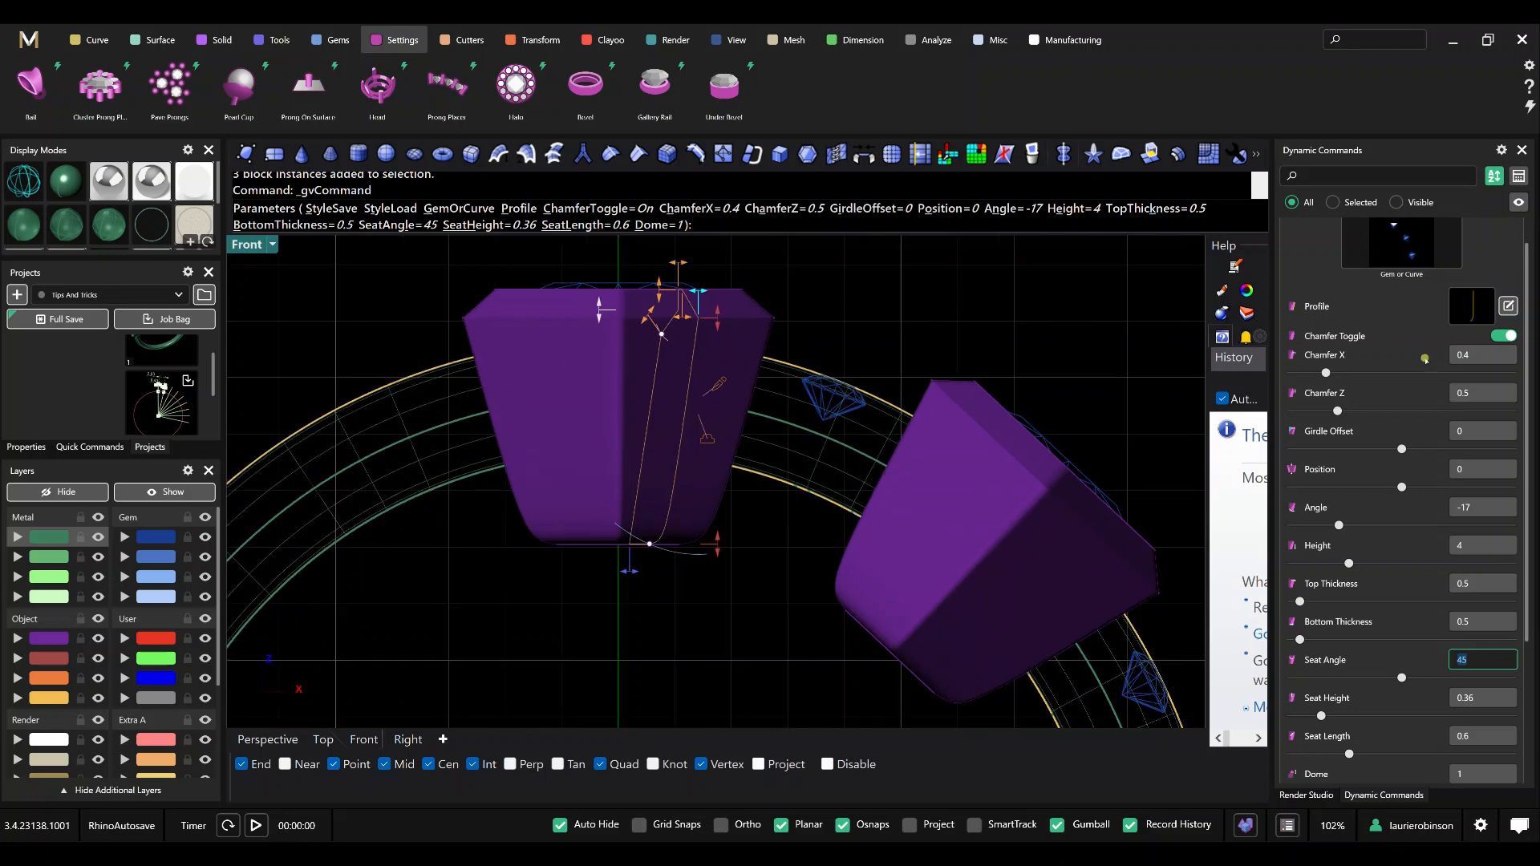
click(1463, 356)
text(0.2)
key(Tab)
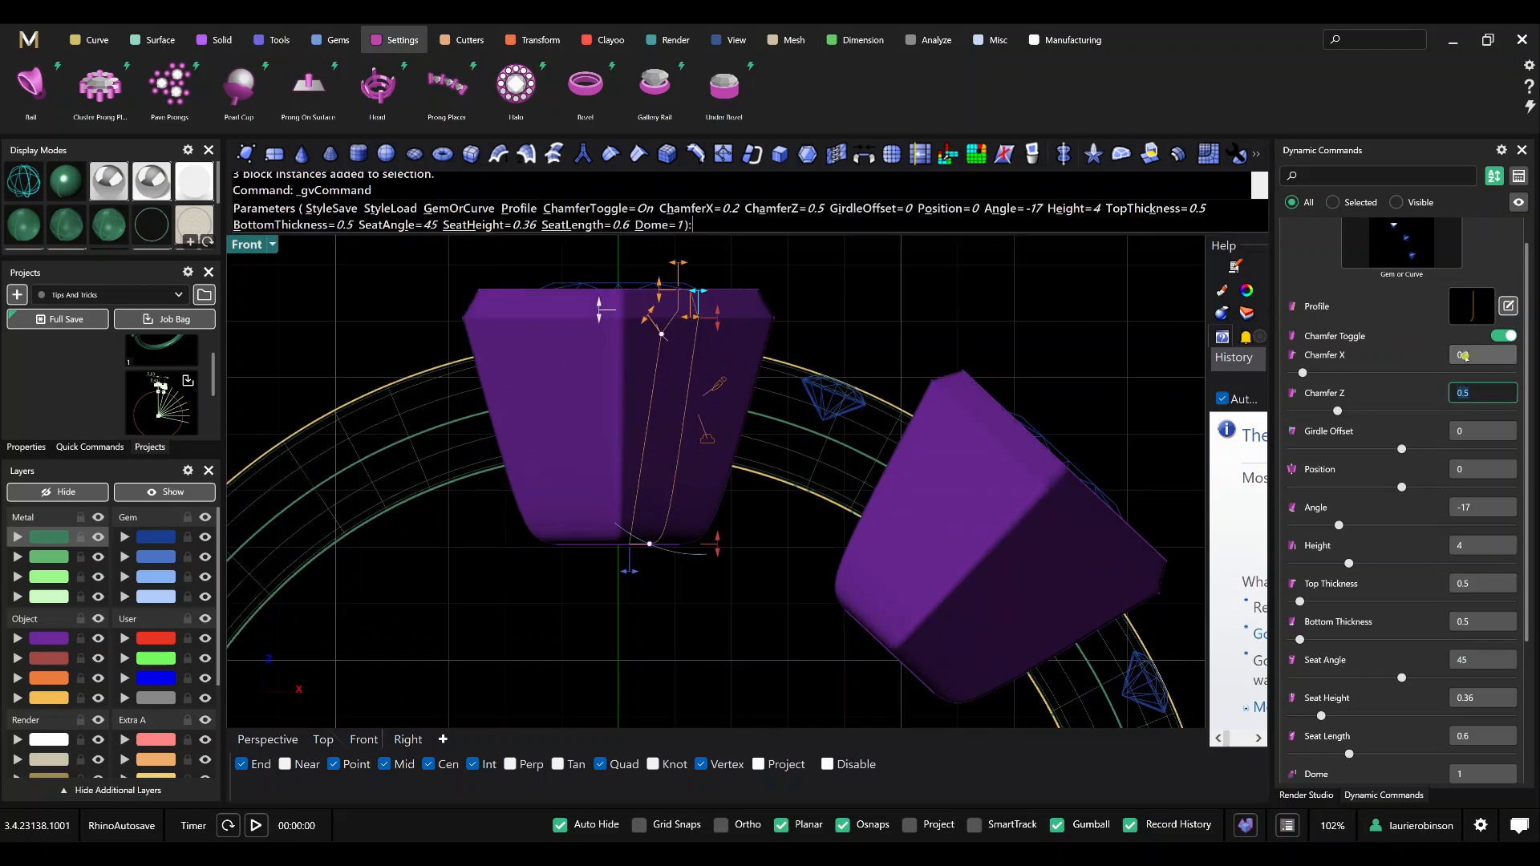
Check the bezels against the band in the perspective view, shorten their height to about 3.41, and finish the Bezel command.
click(265, 742)
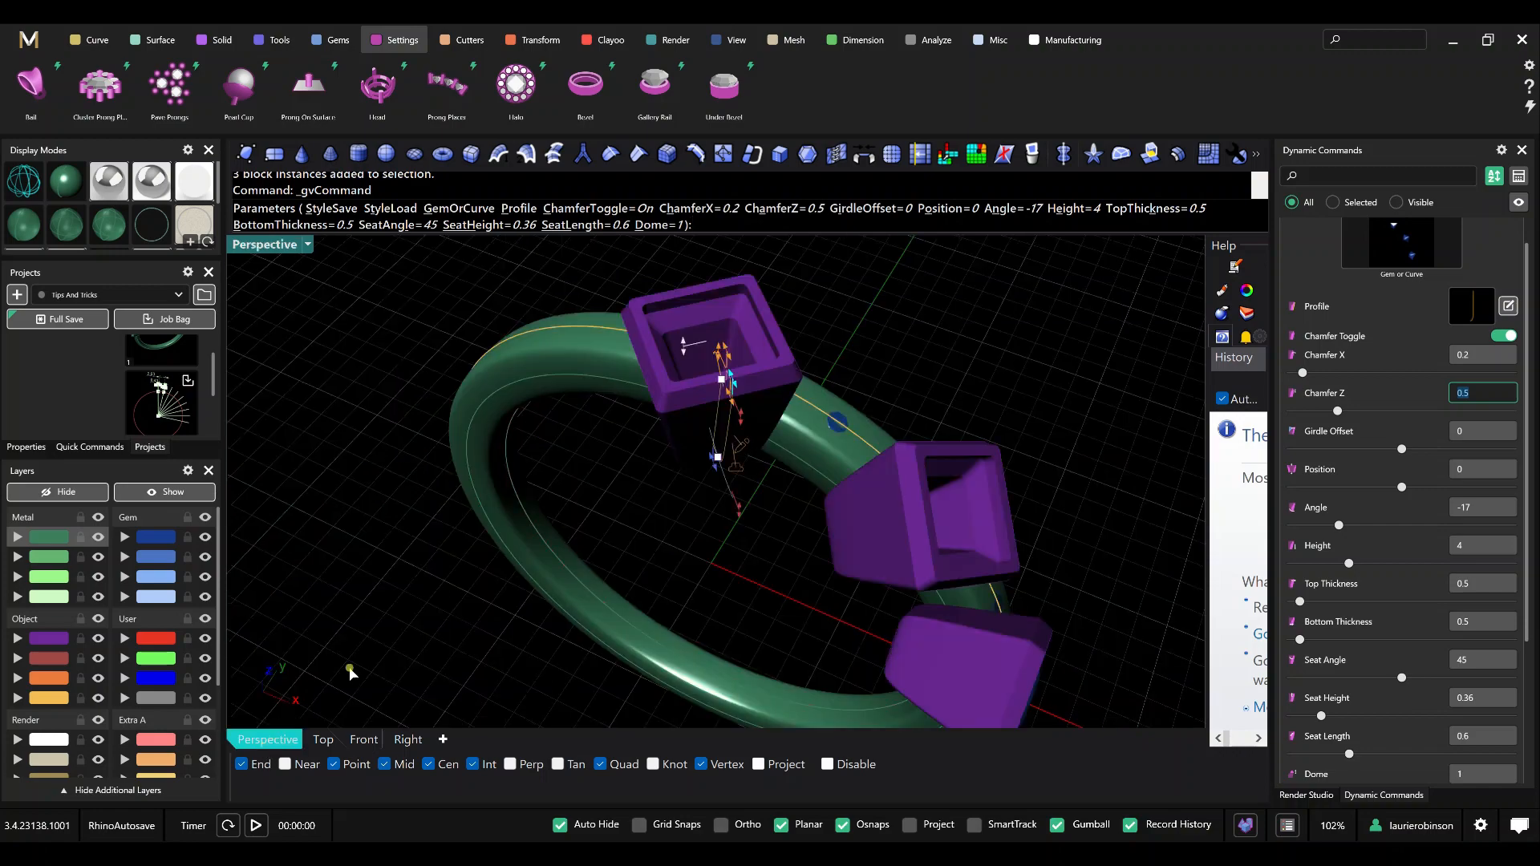
right_drag(613, 477, 646, 462)
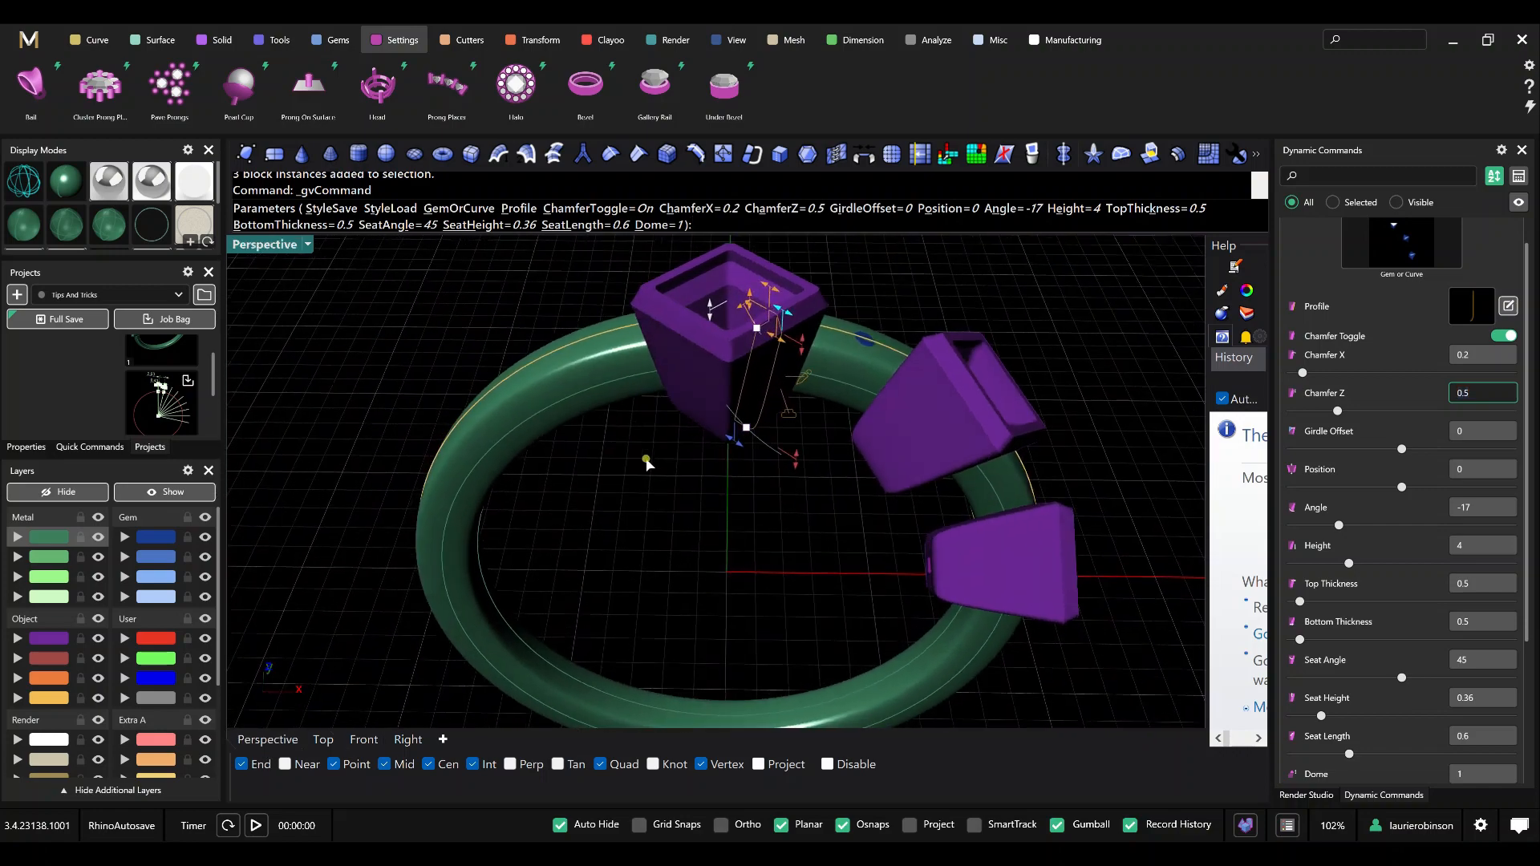
scroll(782, 295, up, 3)
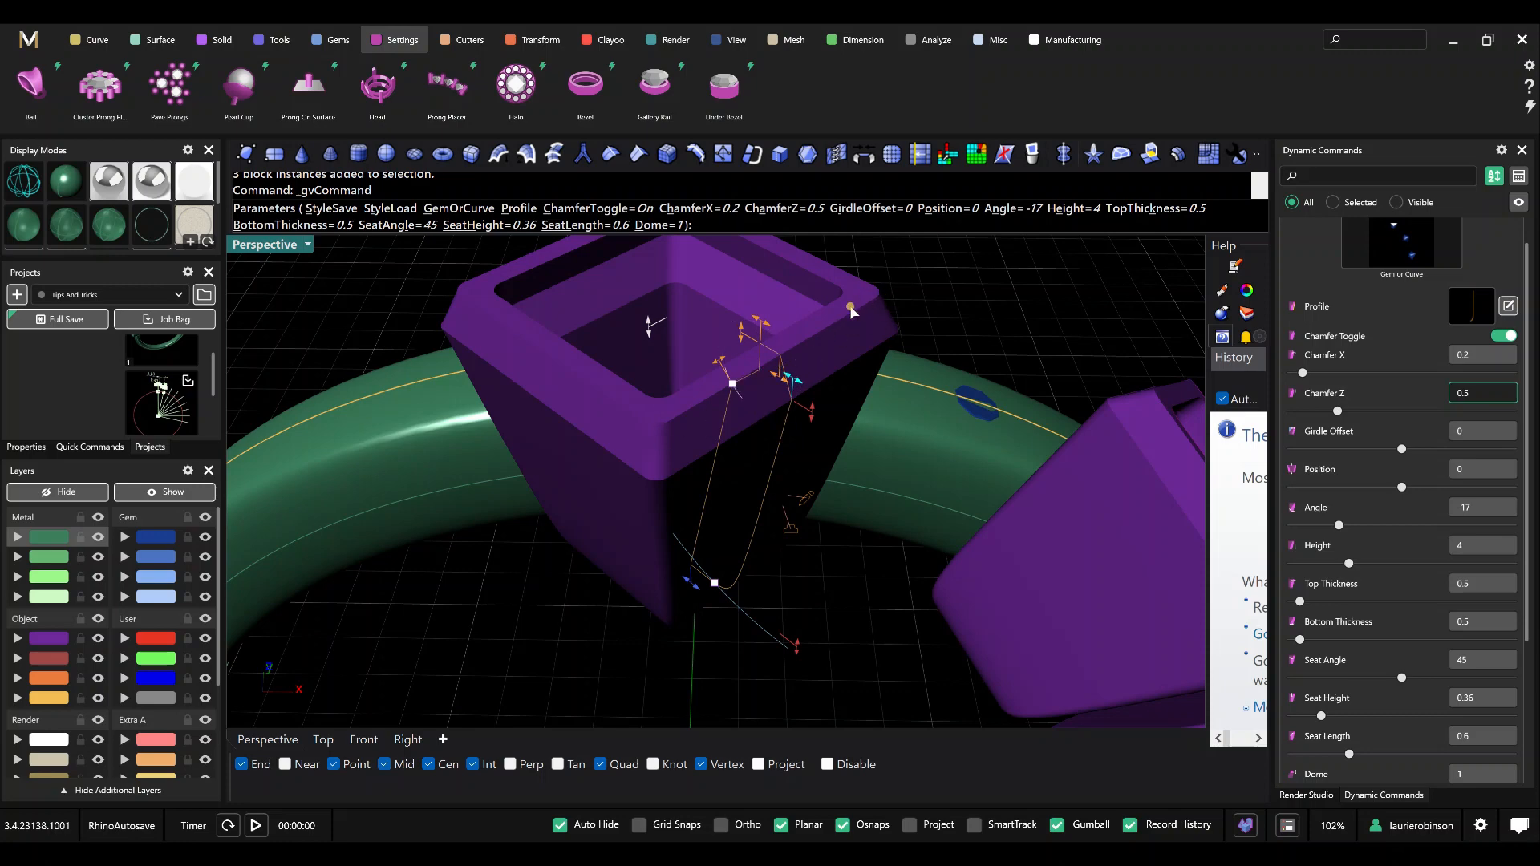
scroll(807, 353, down, 2)
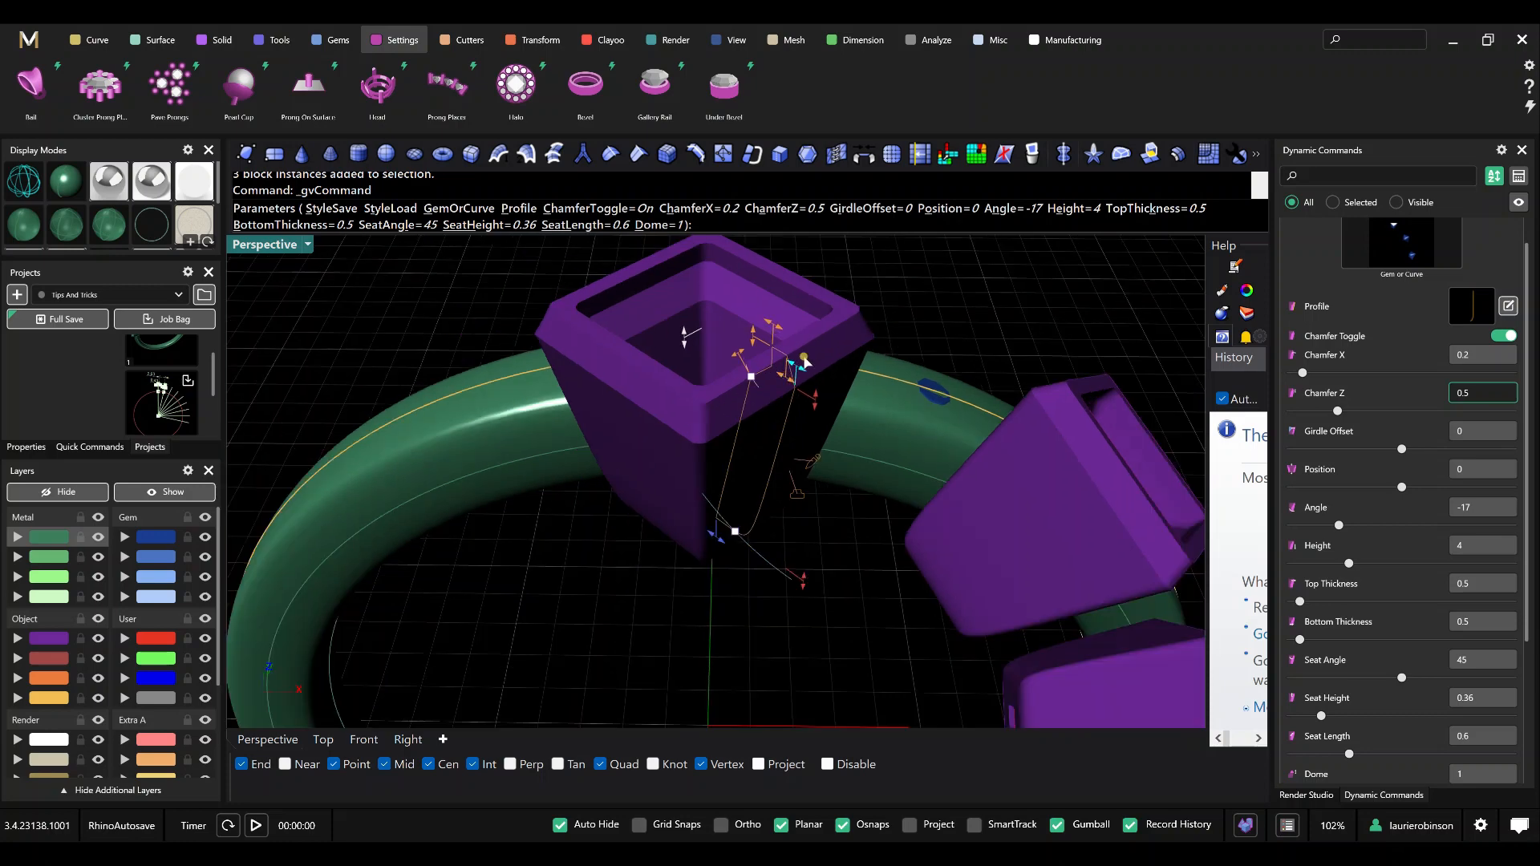
scroll(805, 361, down, 2)
right_drag(640, 596, 736, 522)
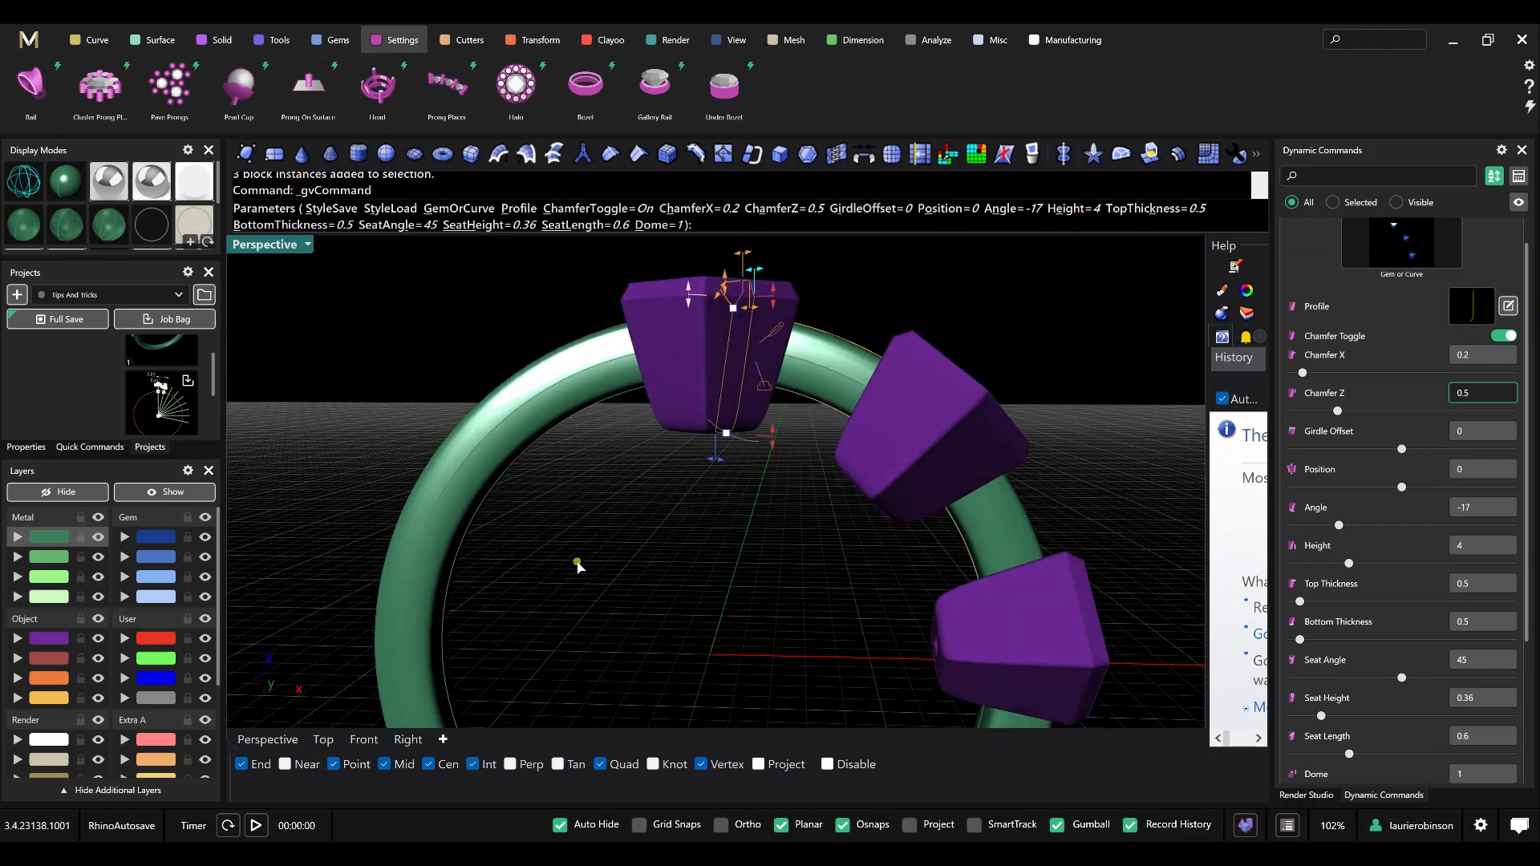
drag(768, 441, 770, 424)
right_click(678, 502)
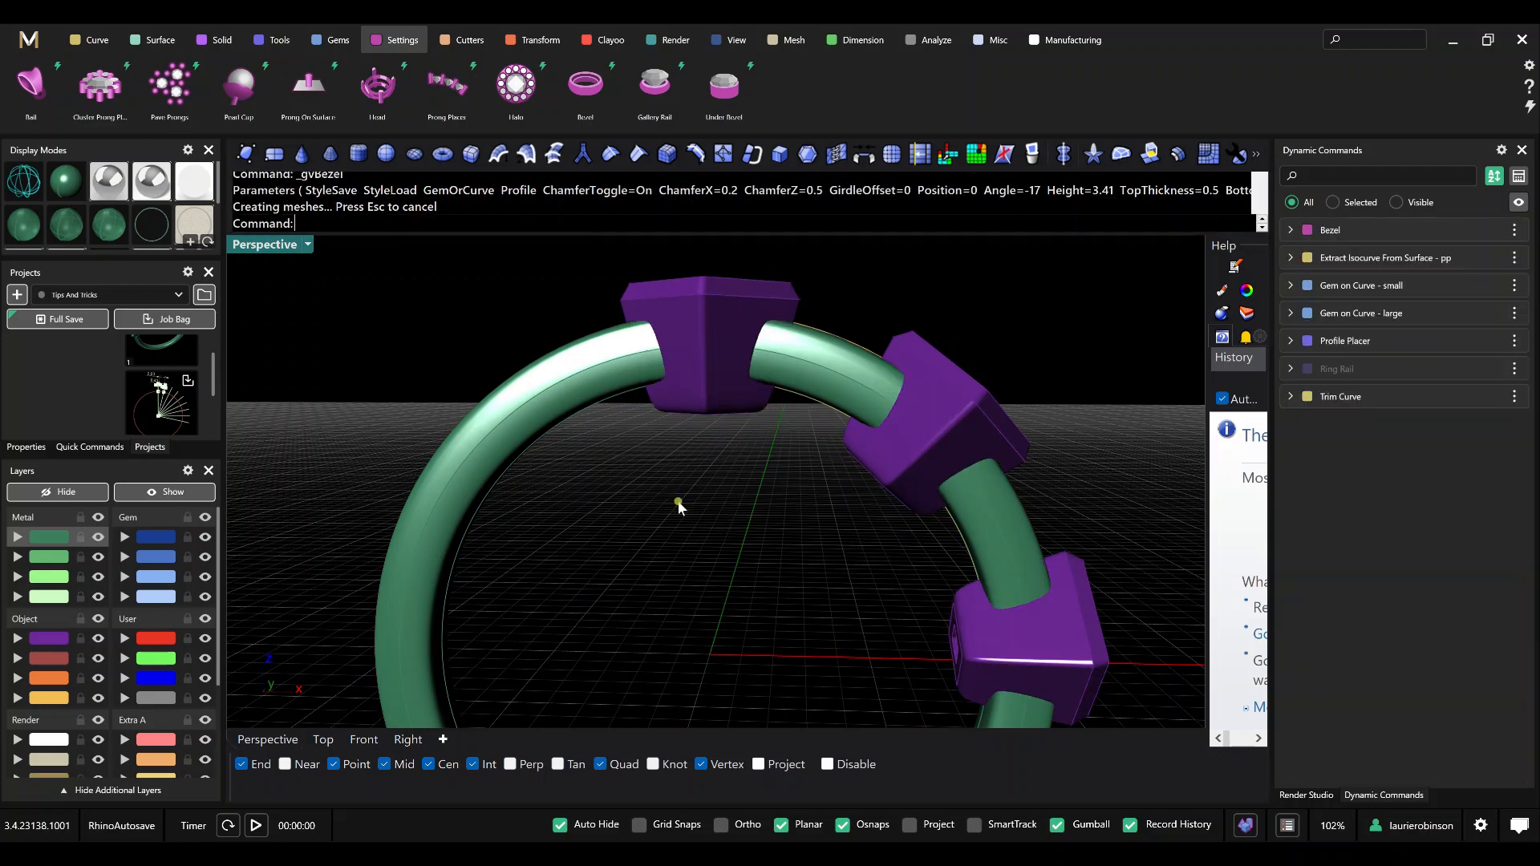
mouse_move(677, 501)
right_down()
mouse_move(706, 482)
mouse_move(666, 517)
right_up()
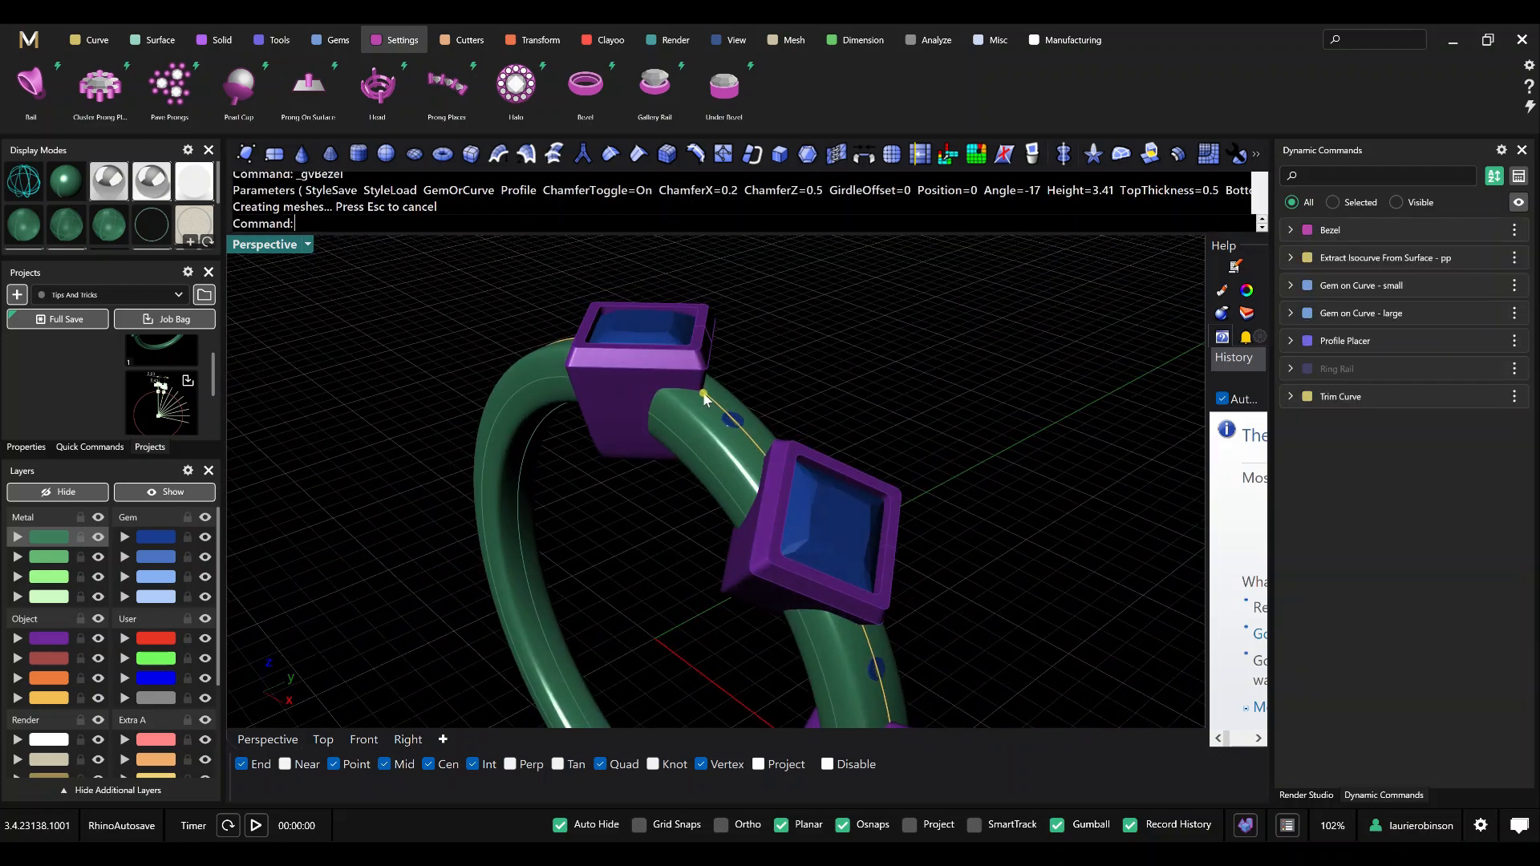
scroll(703, 396, up, 2)
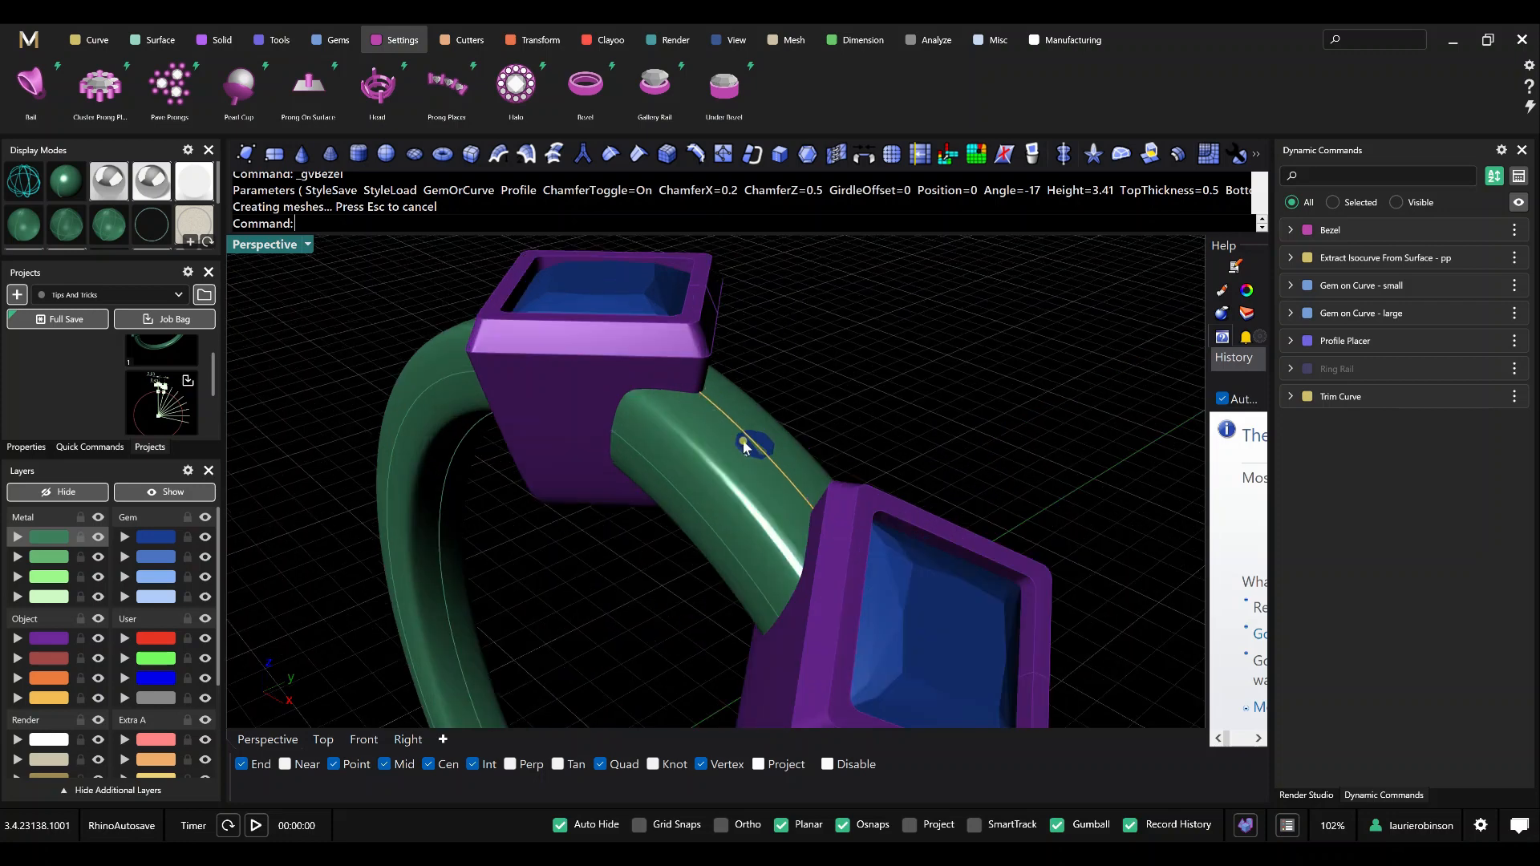
Switch to a see-through display mode and start Extract Isocurve From Surface on the top bezel's side beside the small gem.
click(108, 233)
click(68, 231)
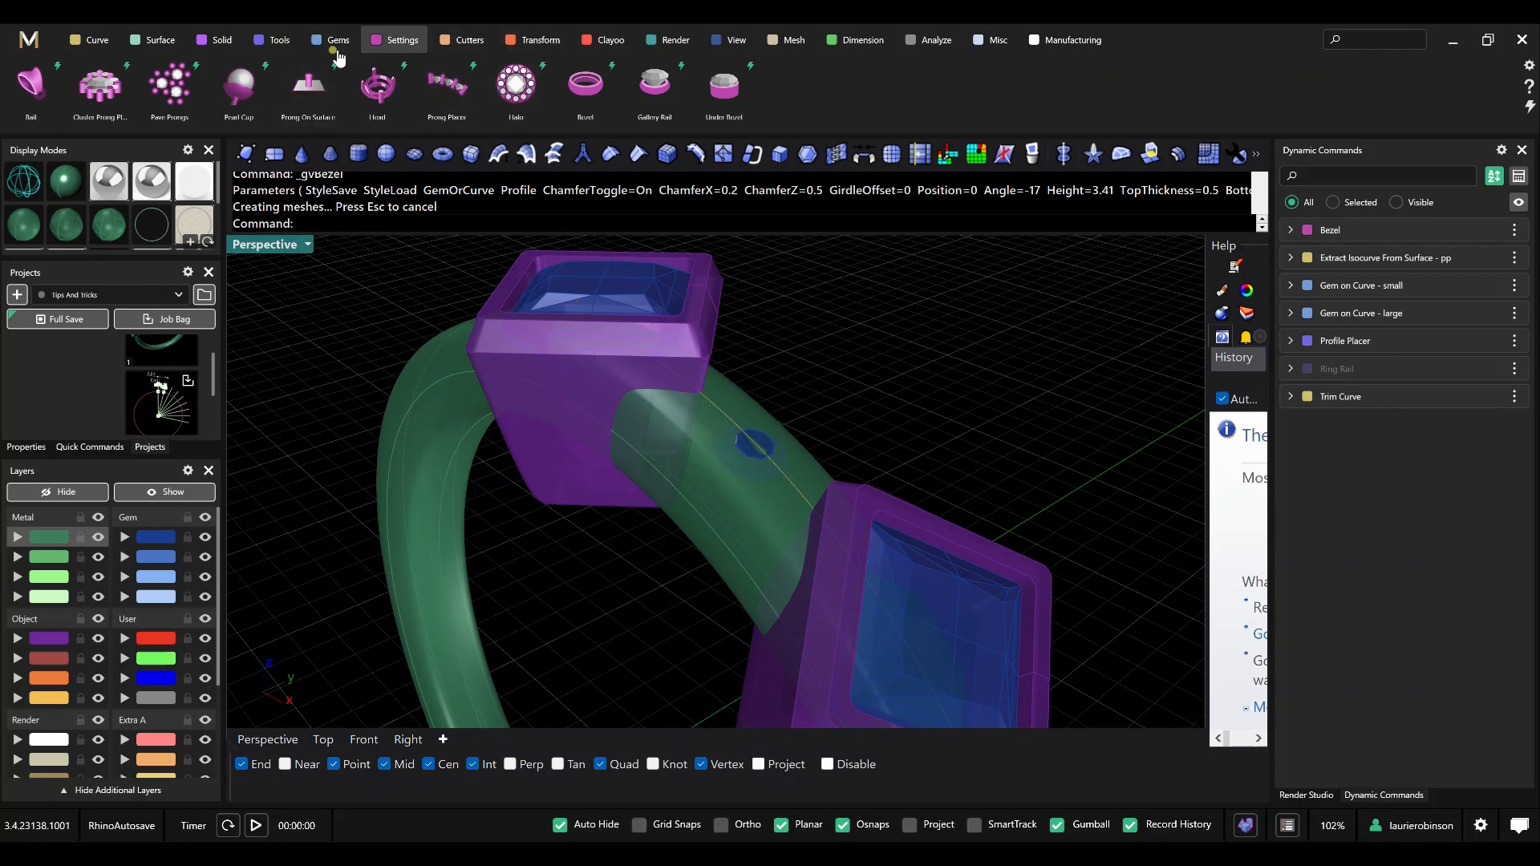
click(83, 46)
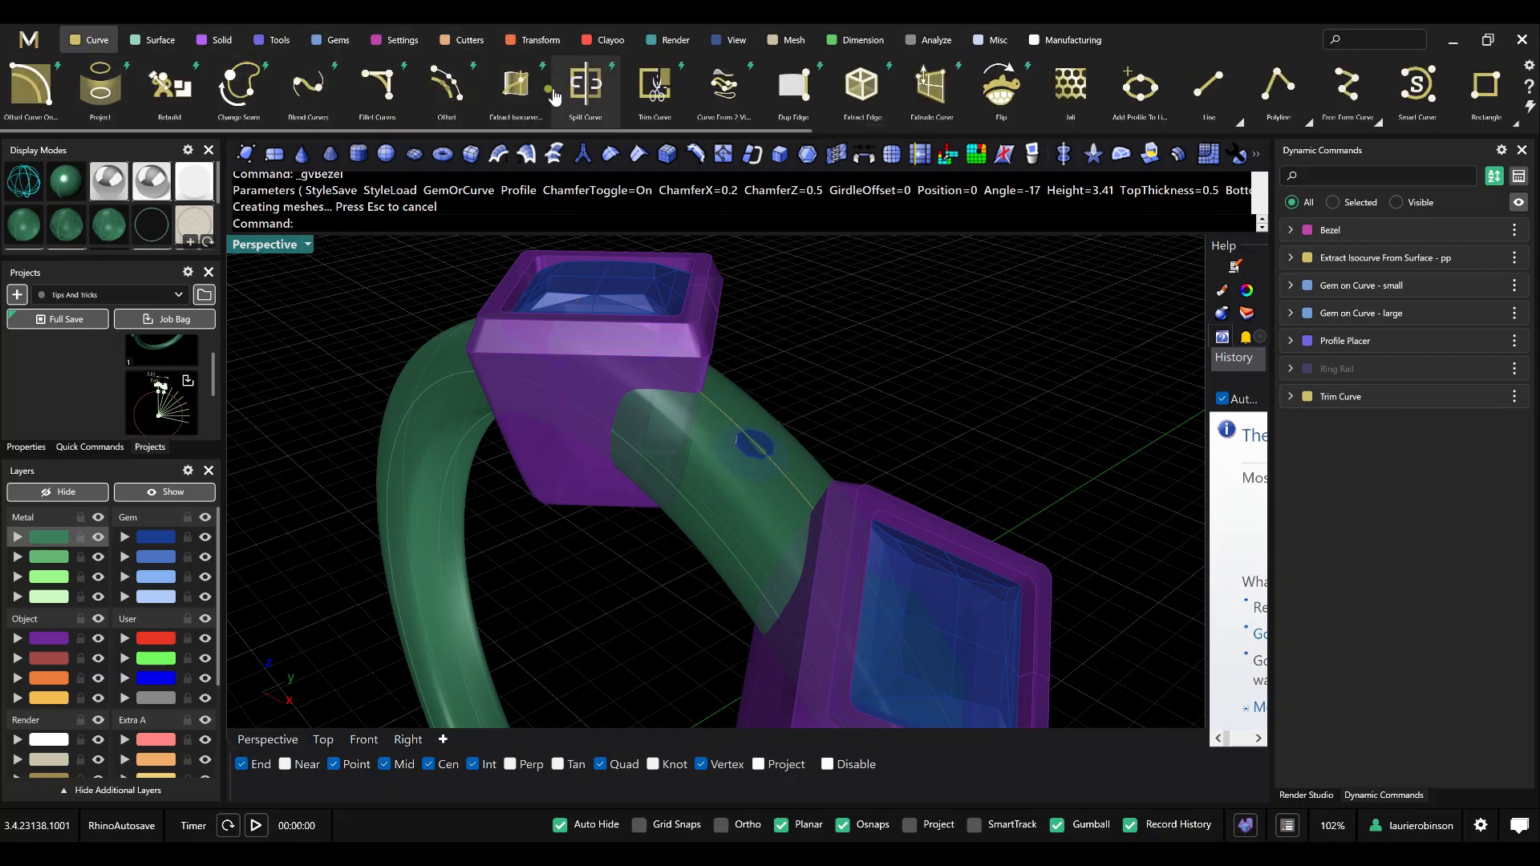
click(511, 91)
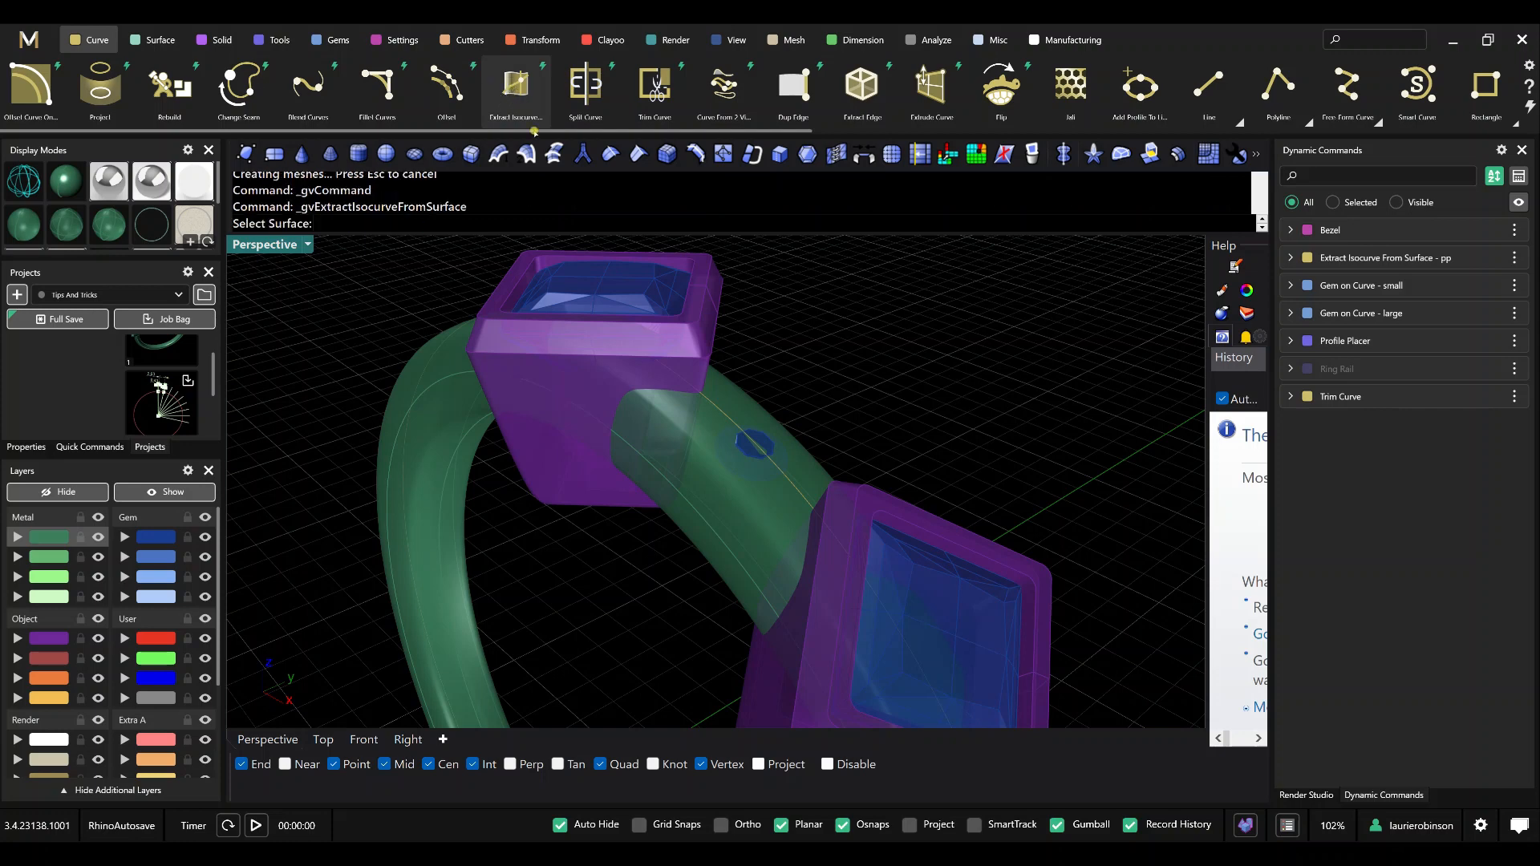
scroll(702, 375, up, 2)
click(698, 372)
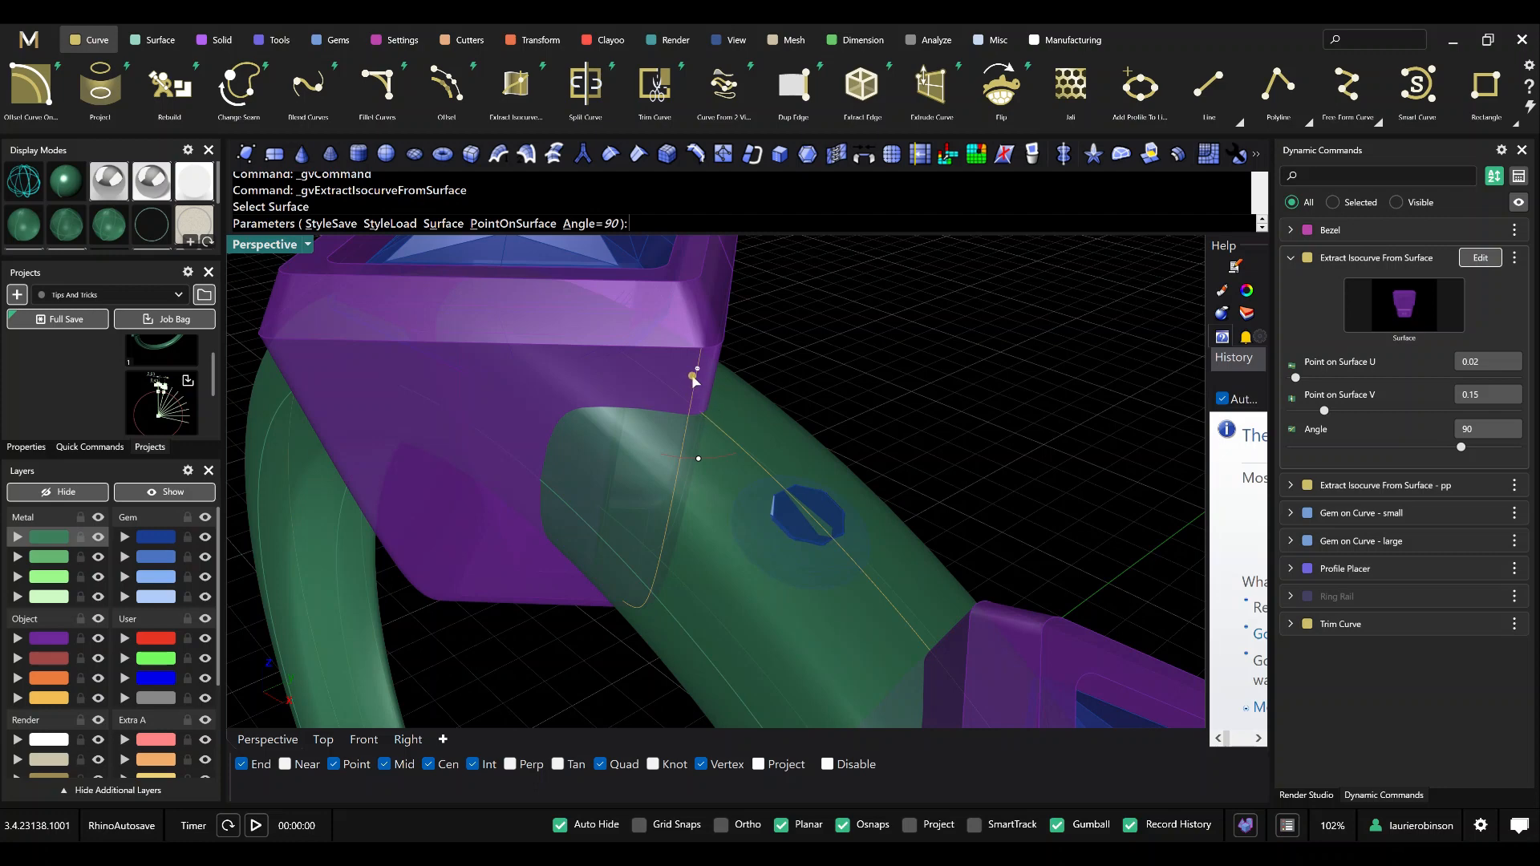
Move the isocurve's point to the top bezel's corner where the guide curve leaves it, at Point on Surface U 0.
drag(699, 371, 717, 348)
scroll(705, 413, up, 4)
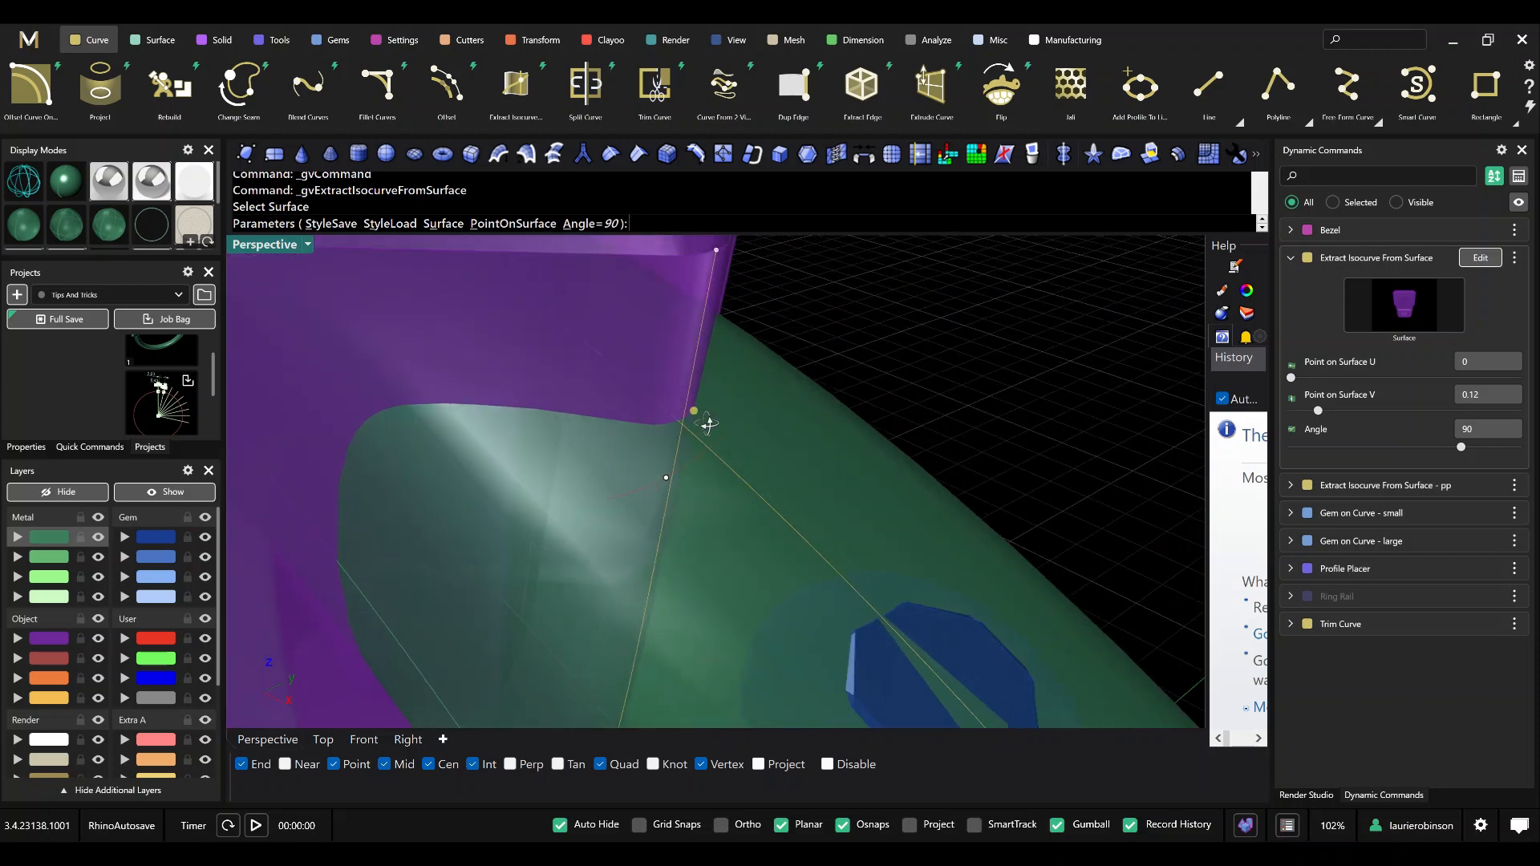
scroll(700, 401, down, 5)
right_drag(987, 383, 992, 401)
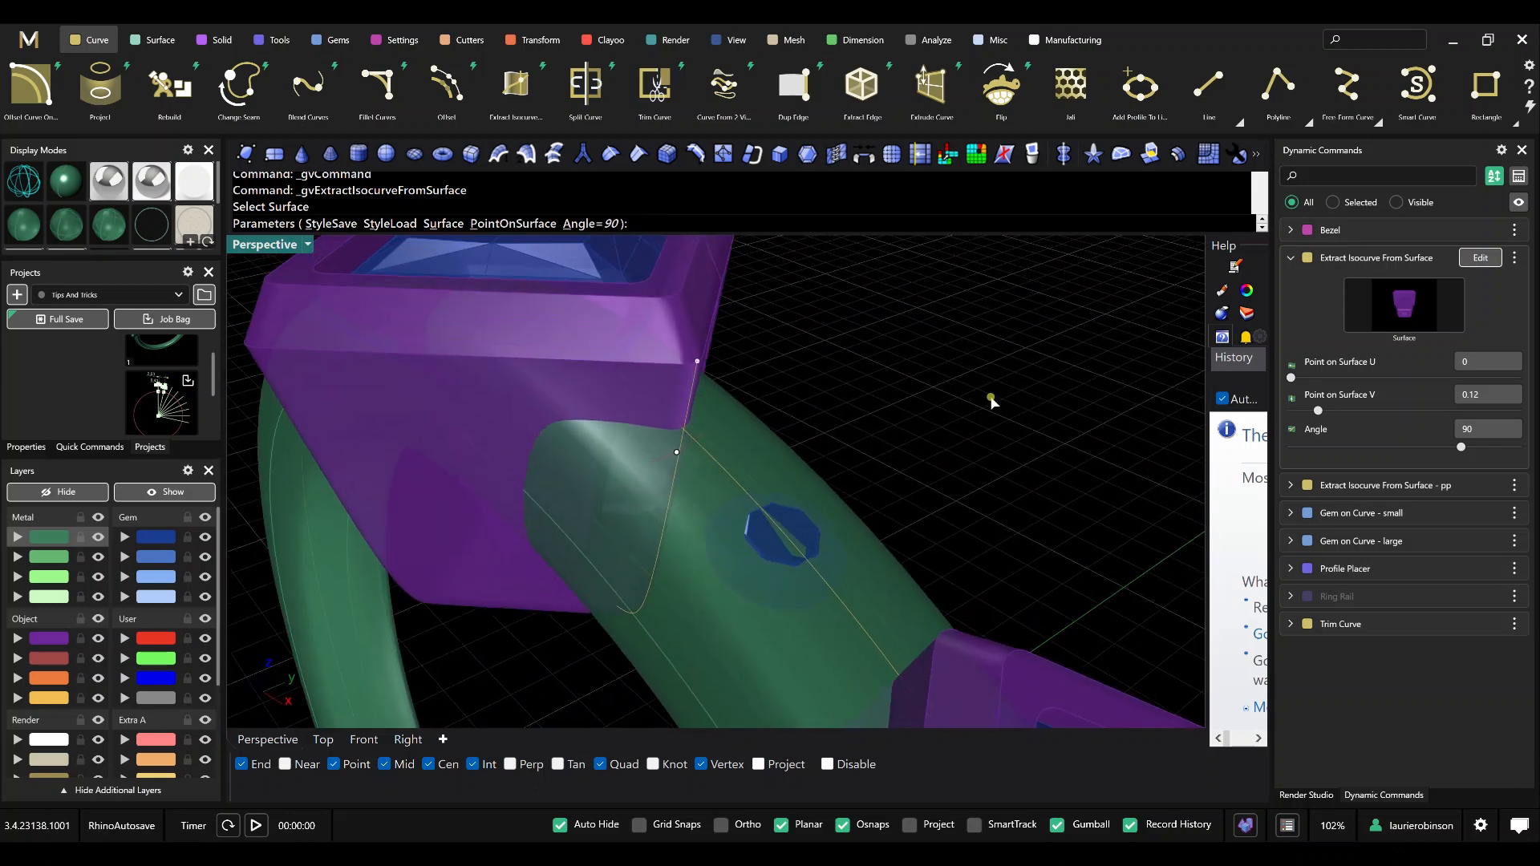
drag(687, 363, 700, 365)
Set the isocurve's Point on Surface V to 0.125 and check where it crosses the guide curve.
click(1482, 393)
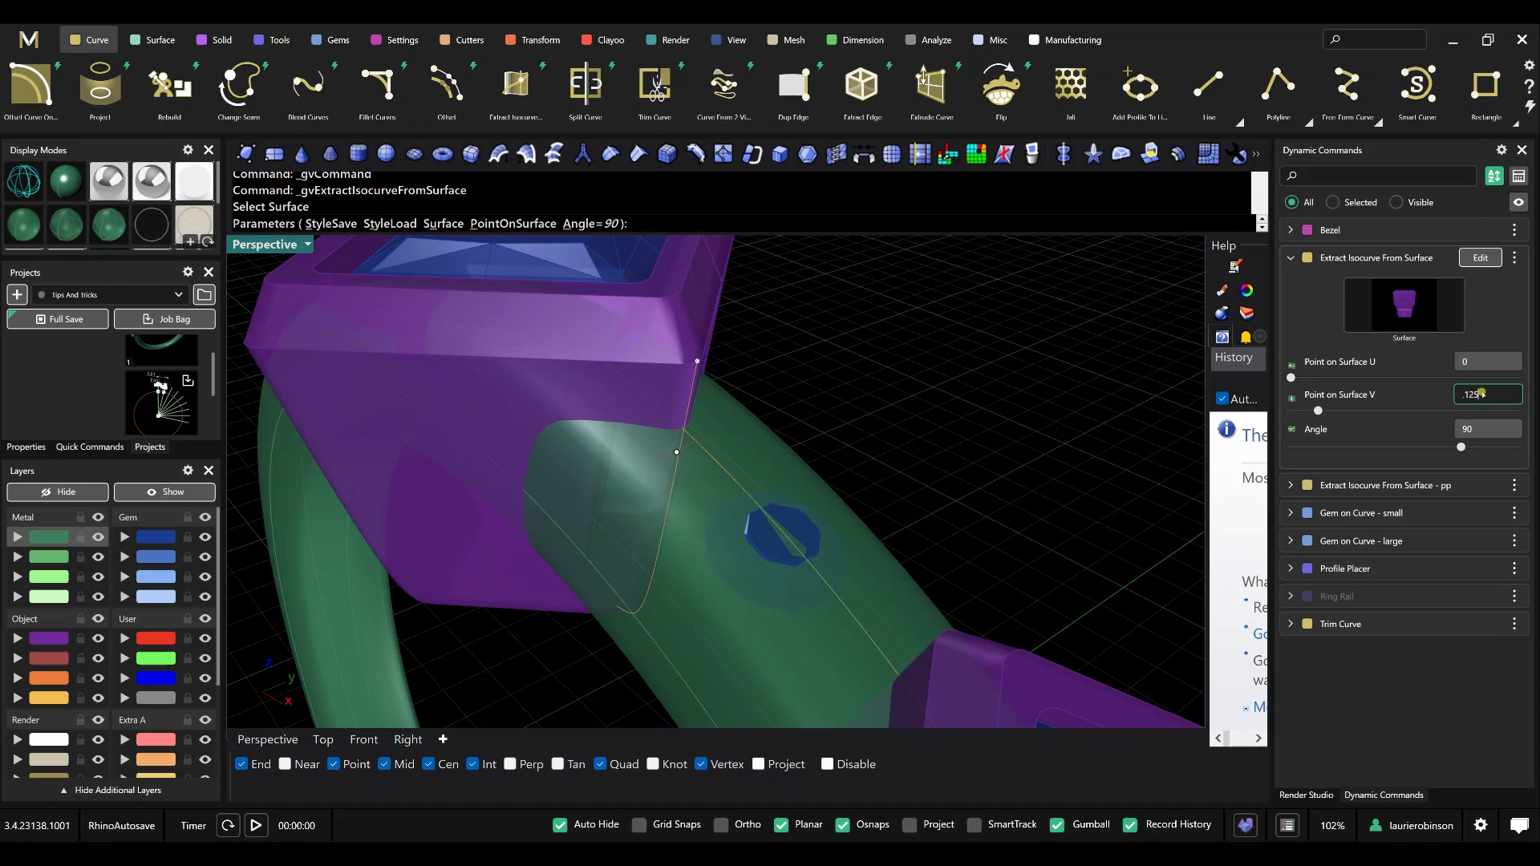
key(Tab)
scroll(690, 413, up, 5)
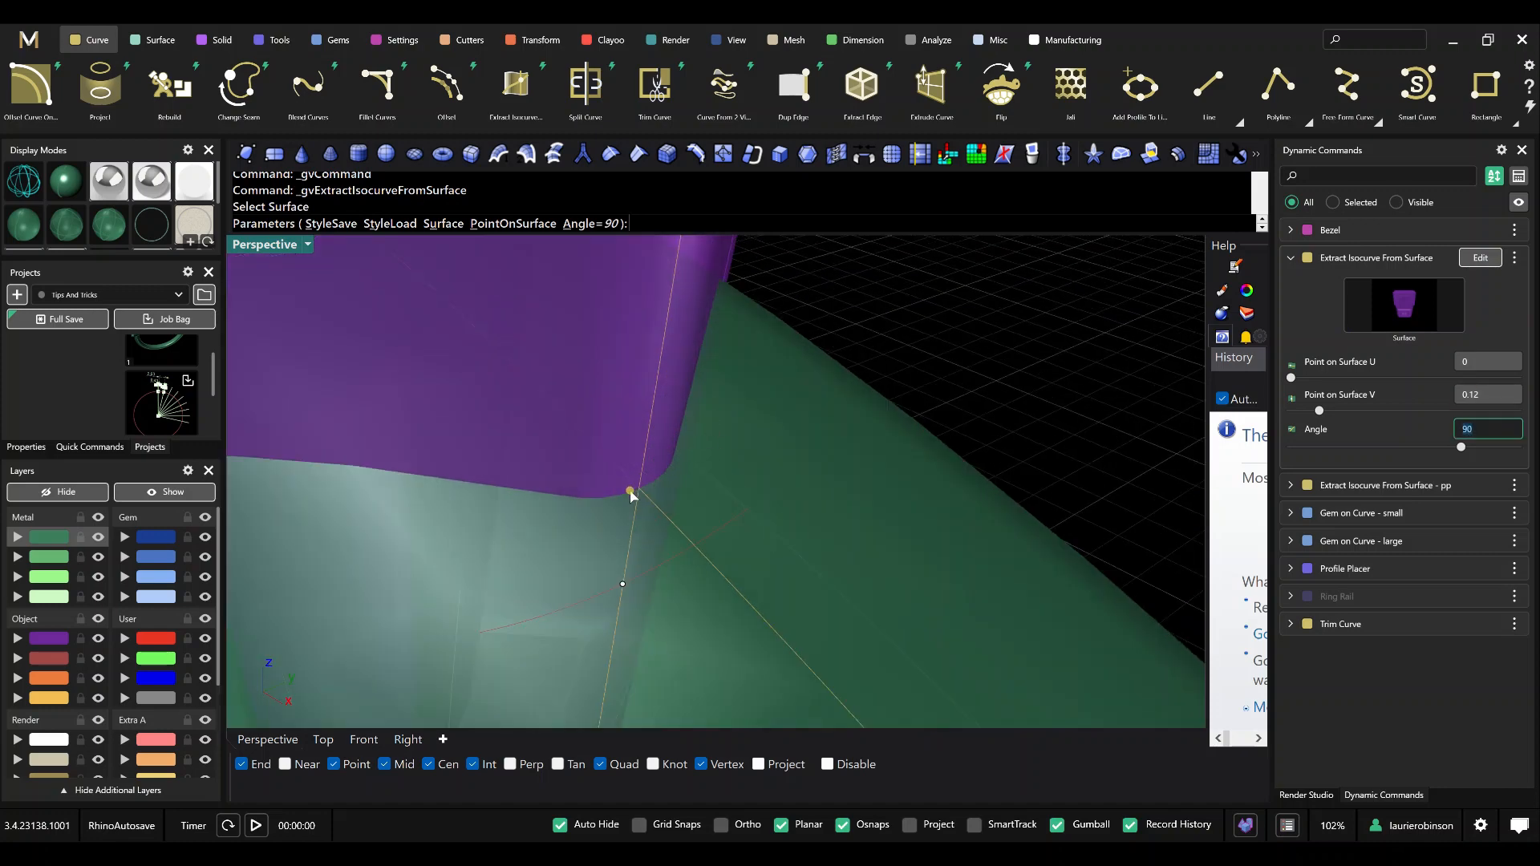
scroll(654, 485, up, 2)
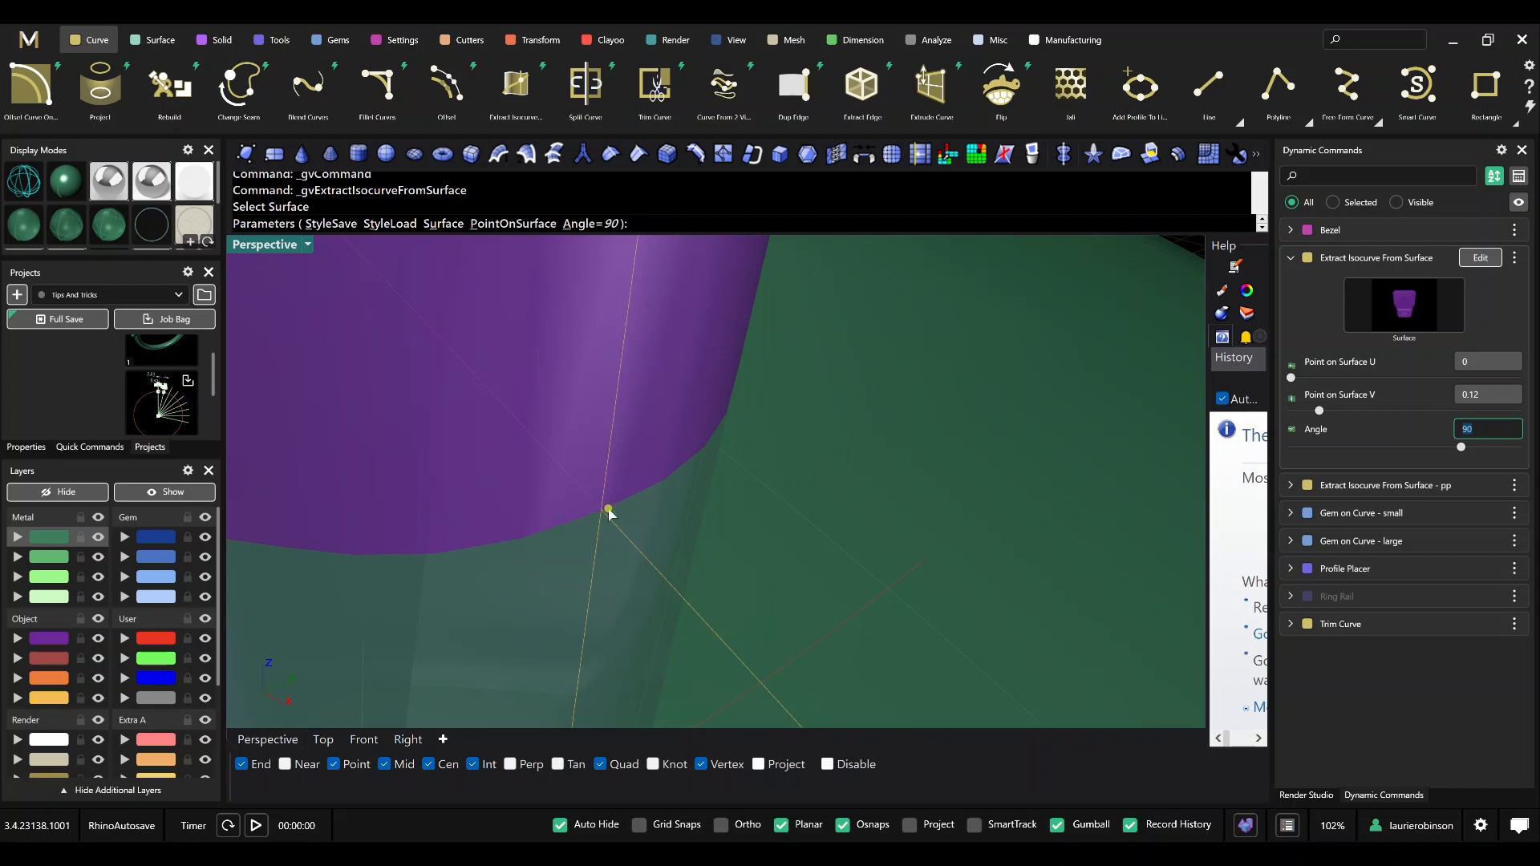
scroll(605, 481, down, 3)
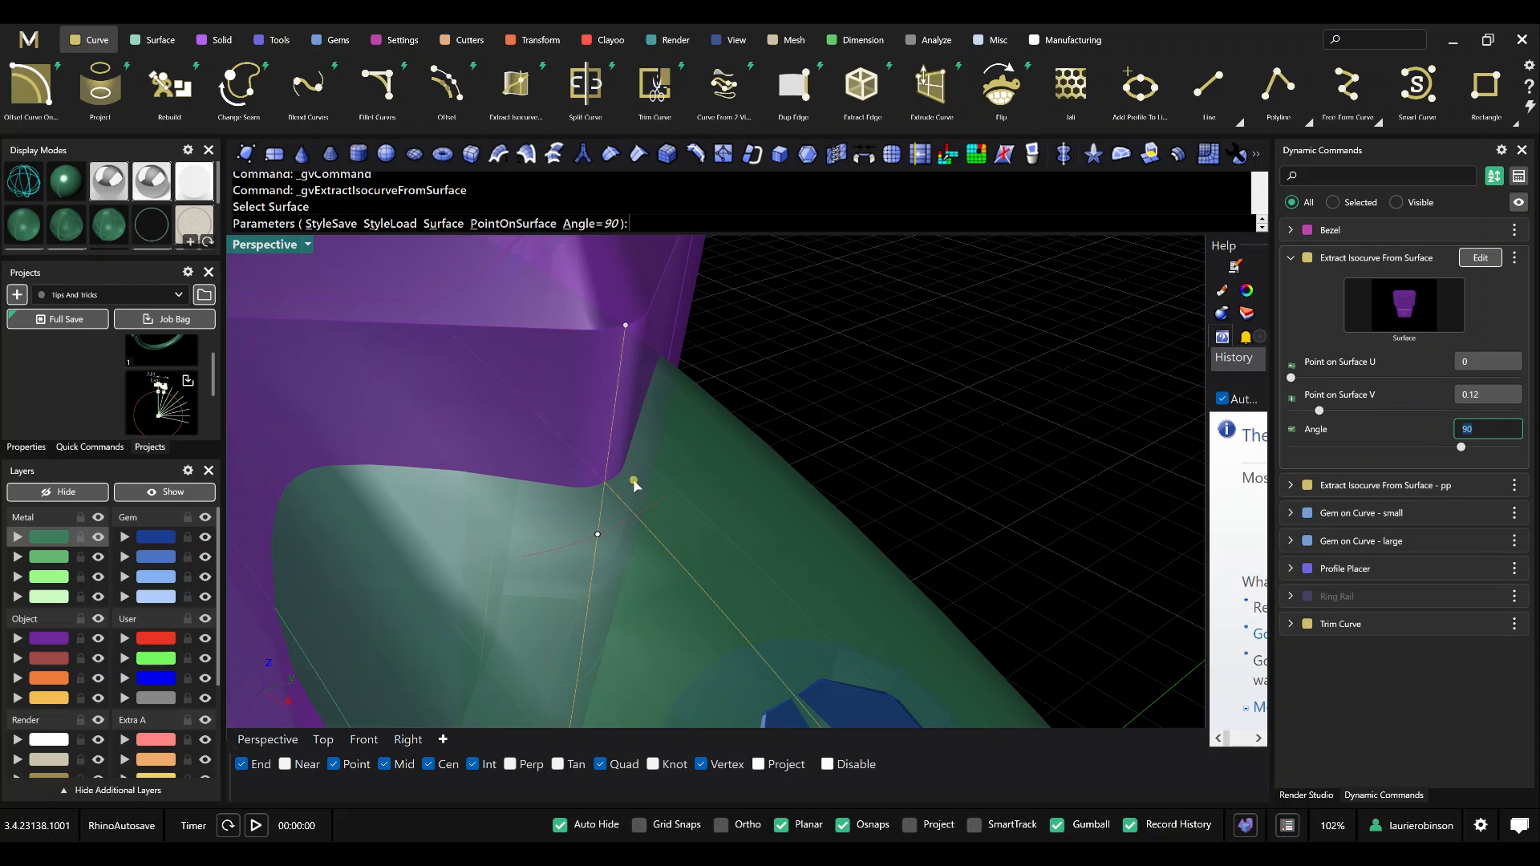
scroll(652, 442, down, 3)
scroll(622, 473, up, 5)
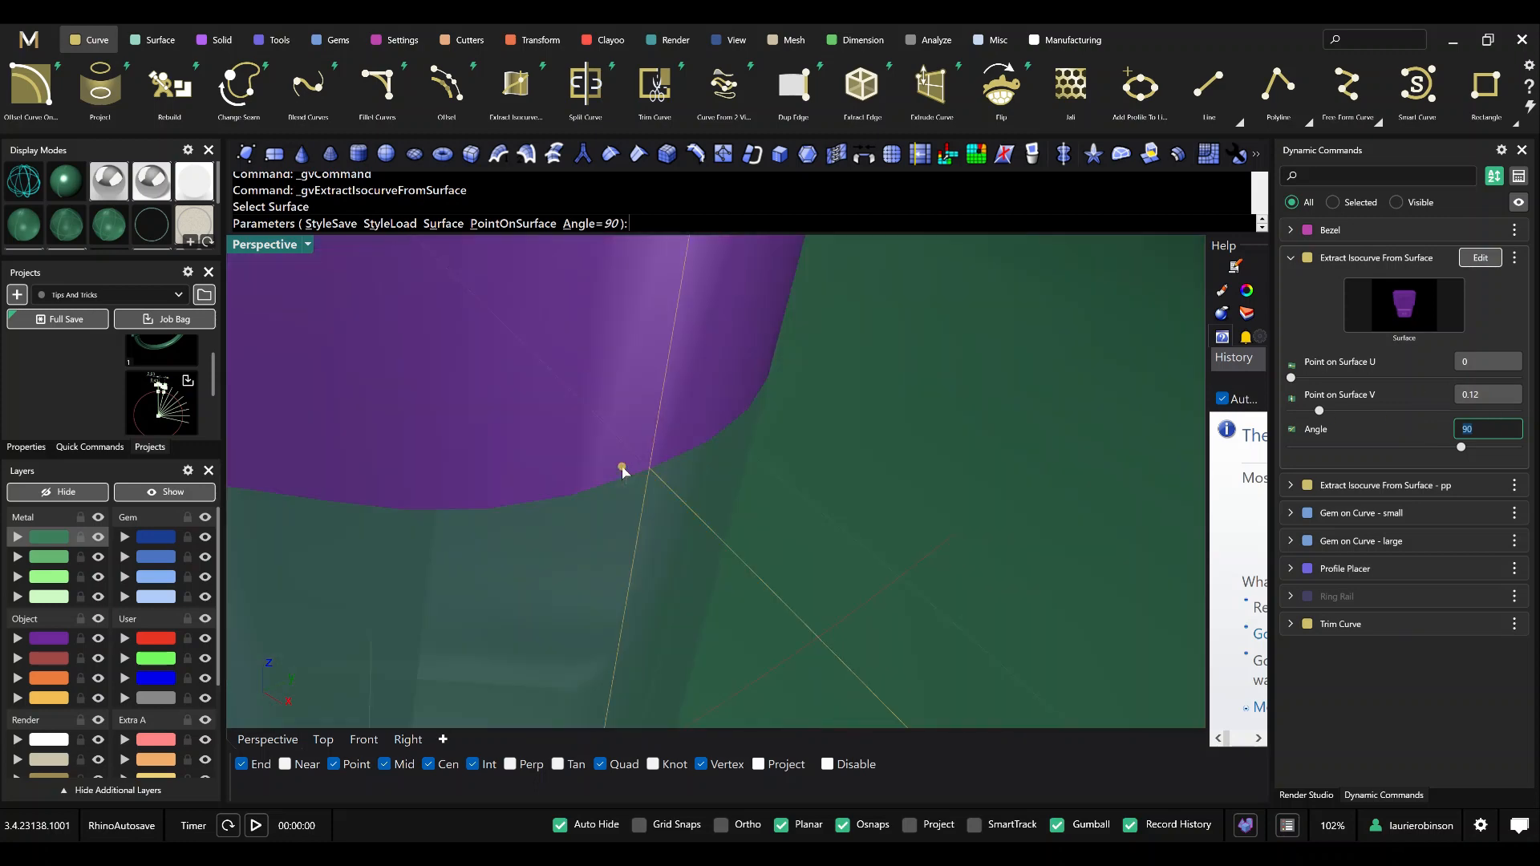
scroll(623, 472, down, 5)
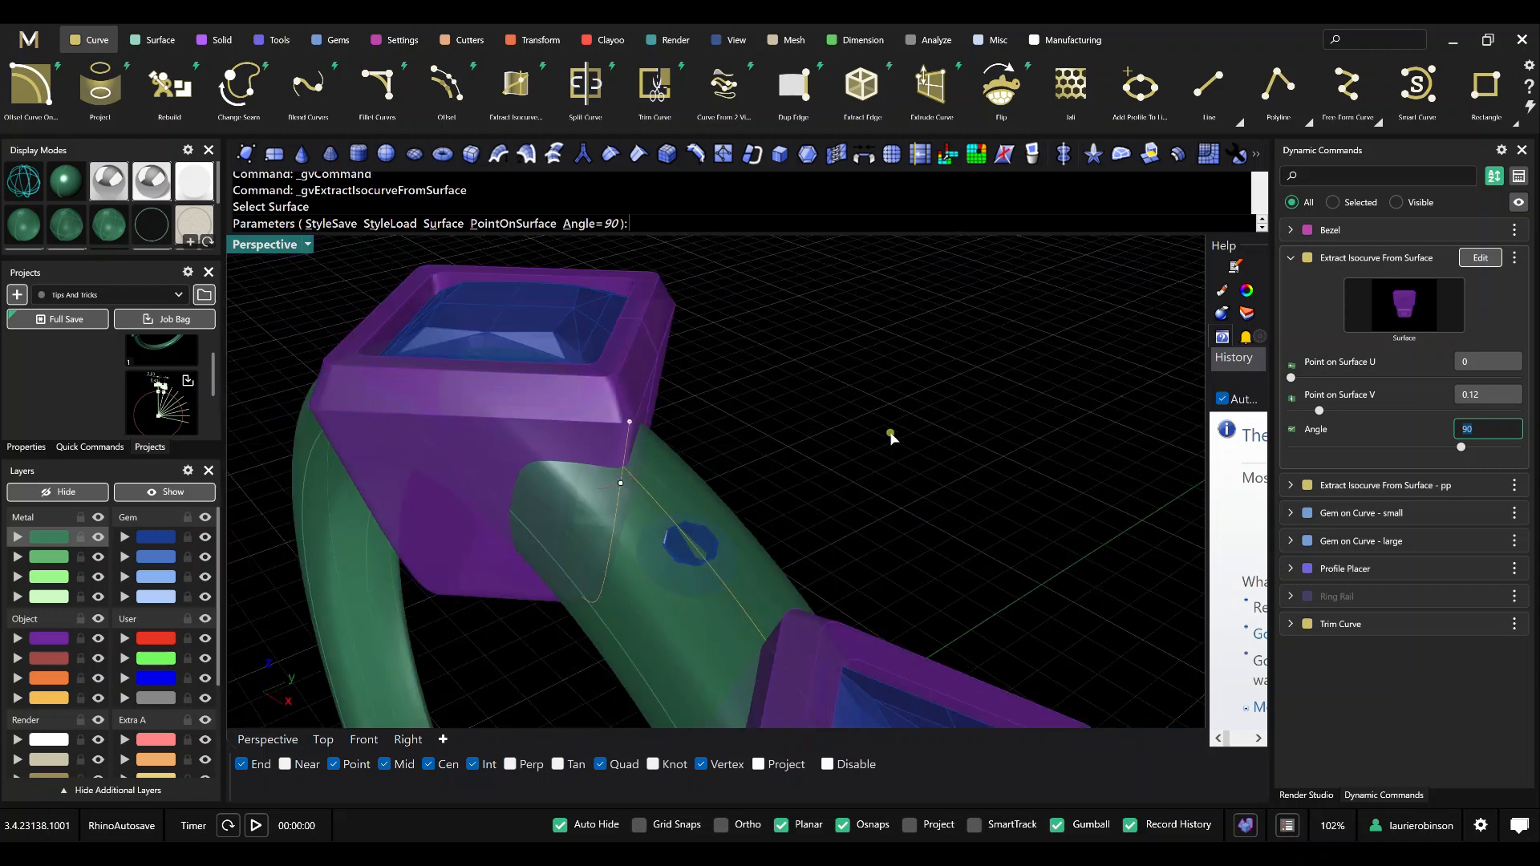
Rename the dynamic command as Extract Isocurve From Surface - bezel and finish it.
right_click(1369, 255)
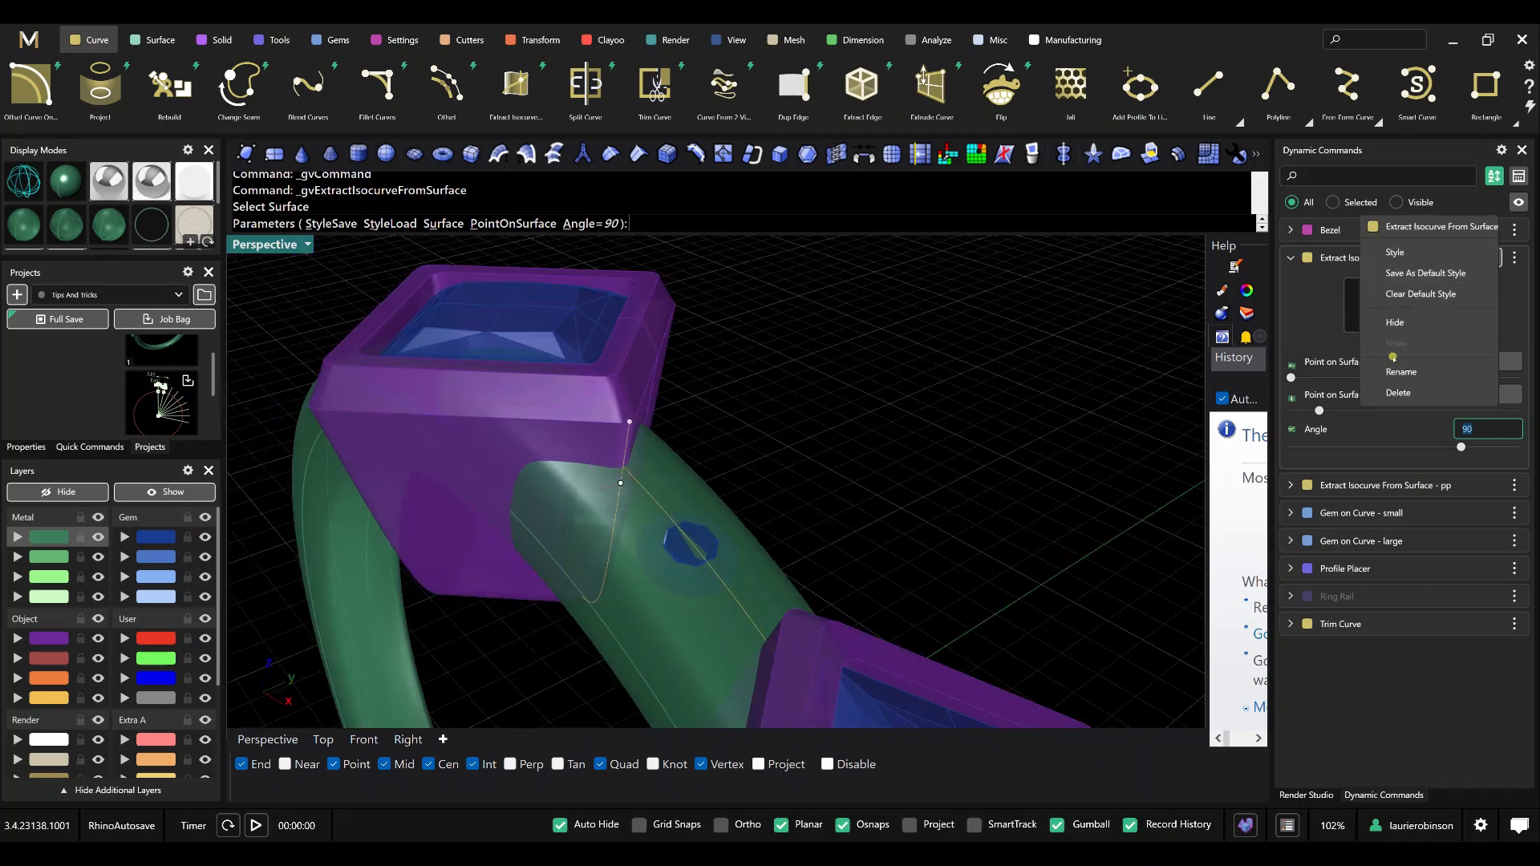
click(1393, 367)
key(End)
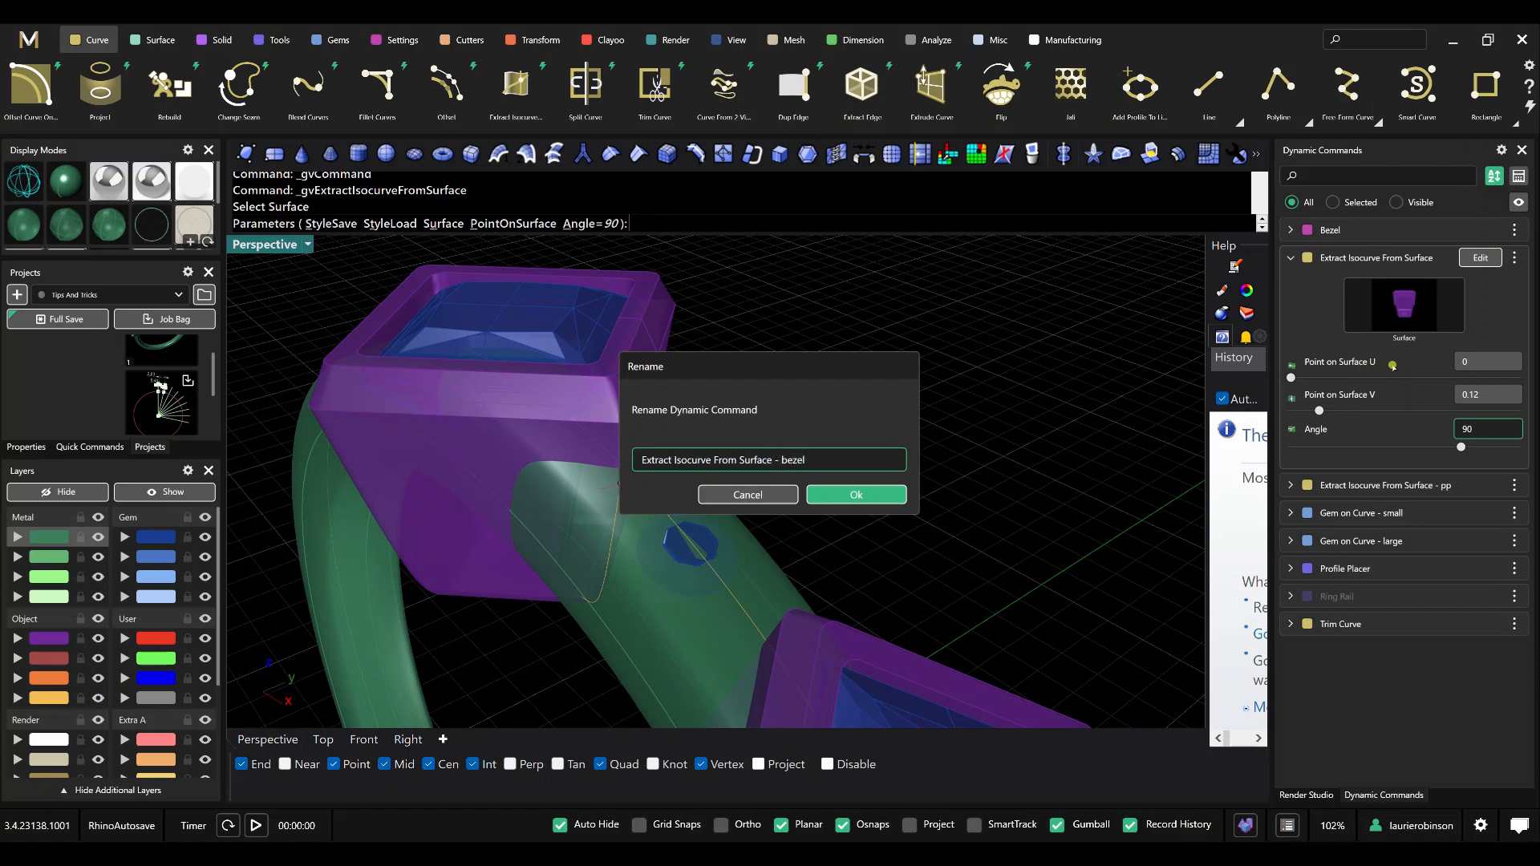
key(Return)
right_click(1007, 433)
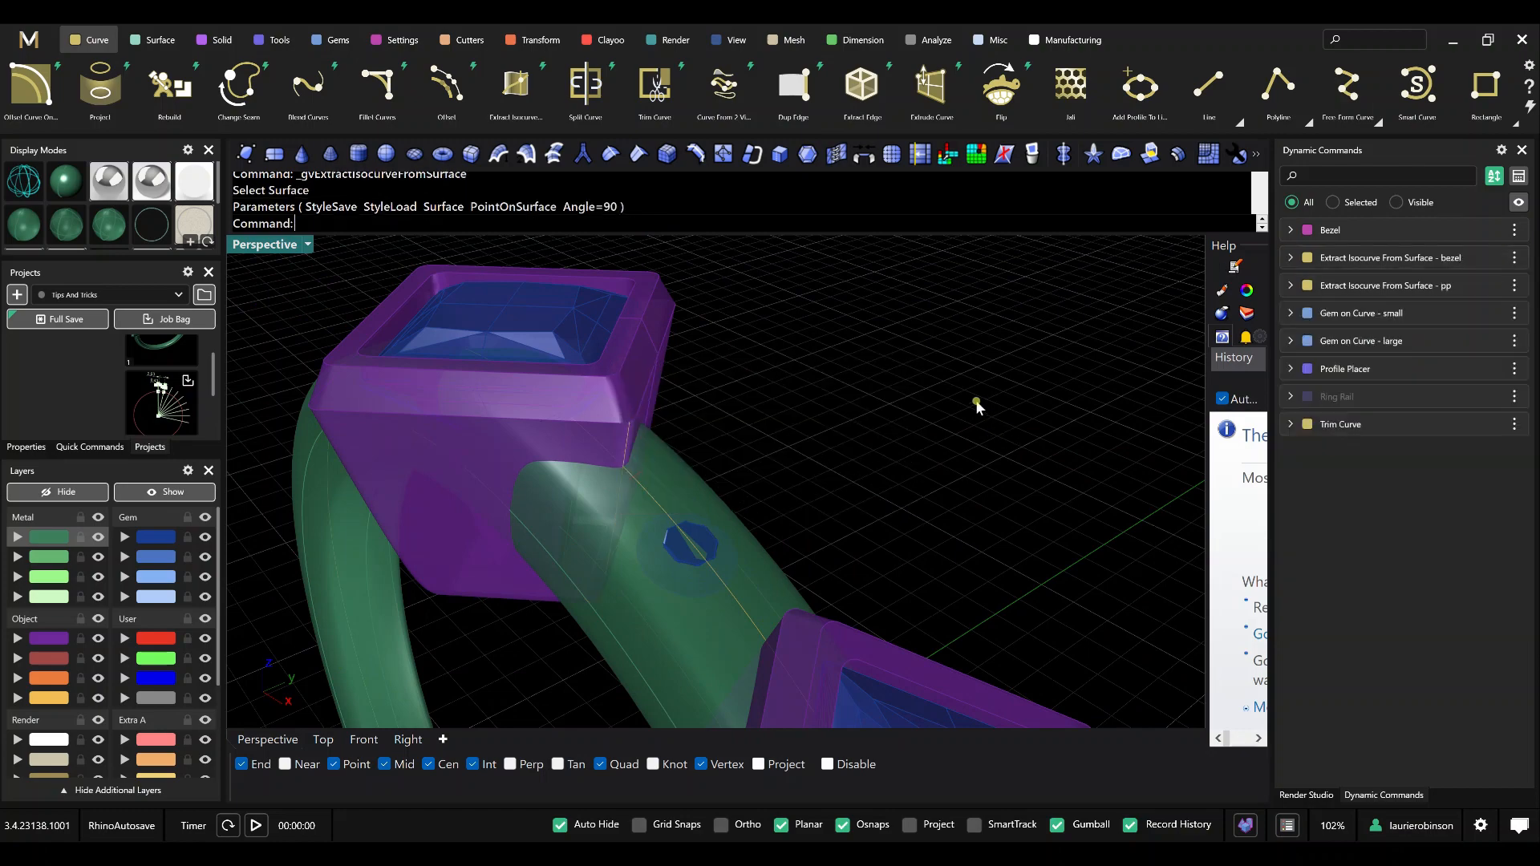
Create gem cutters on the two small round gems between the bezels.
scroll(974, 401, down, 4)
right_drag(959, 413, 985, 405)
scroll(985, 411, down, 3)
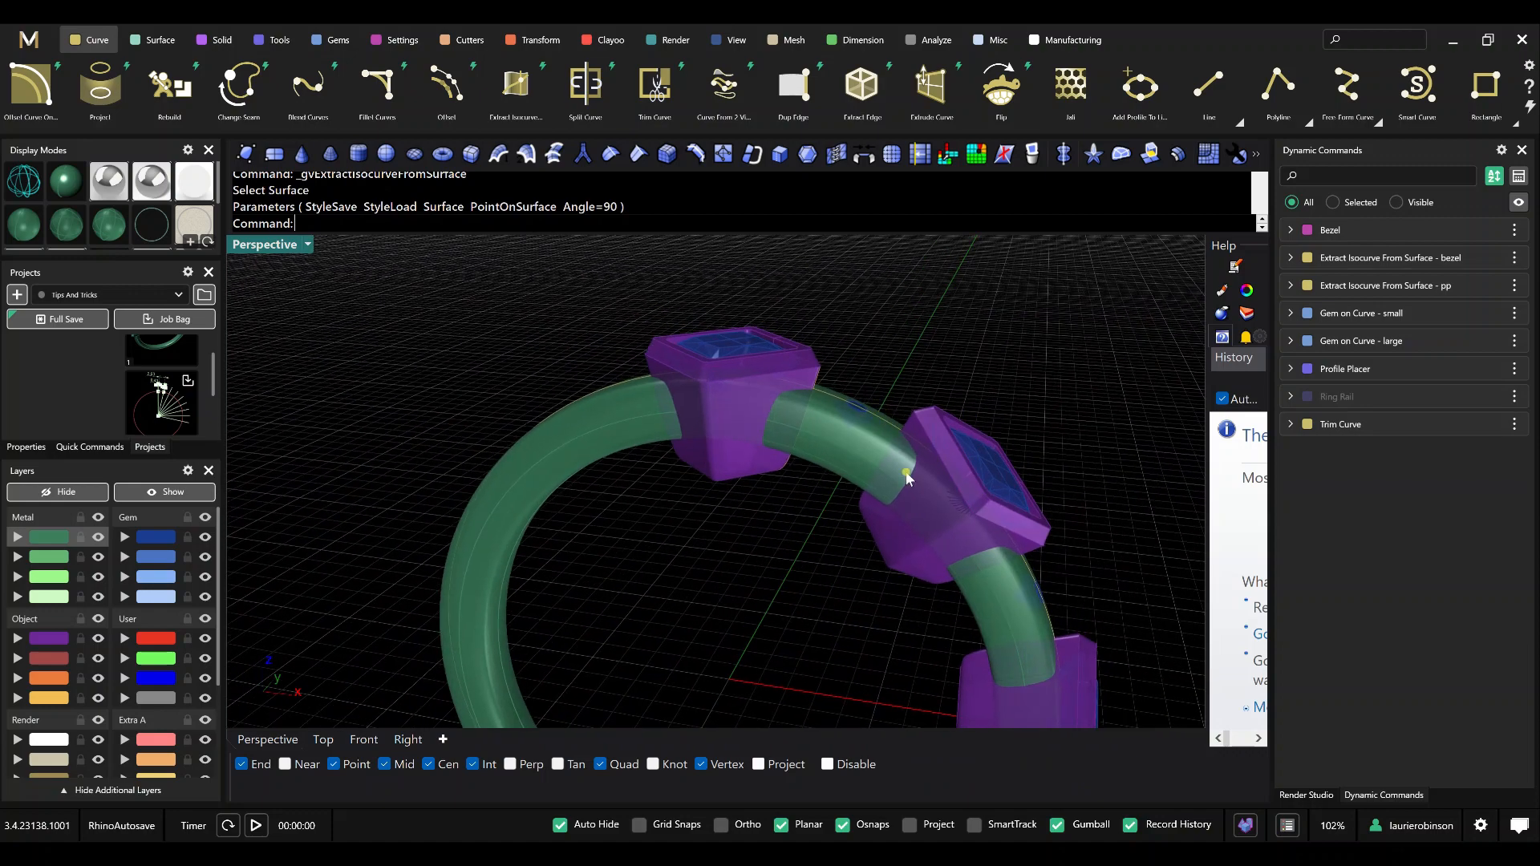
shift+right_drag(902, 499, 802, 498)
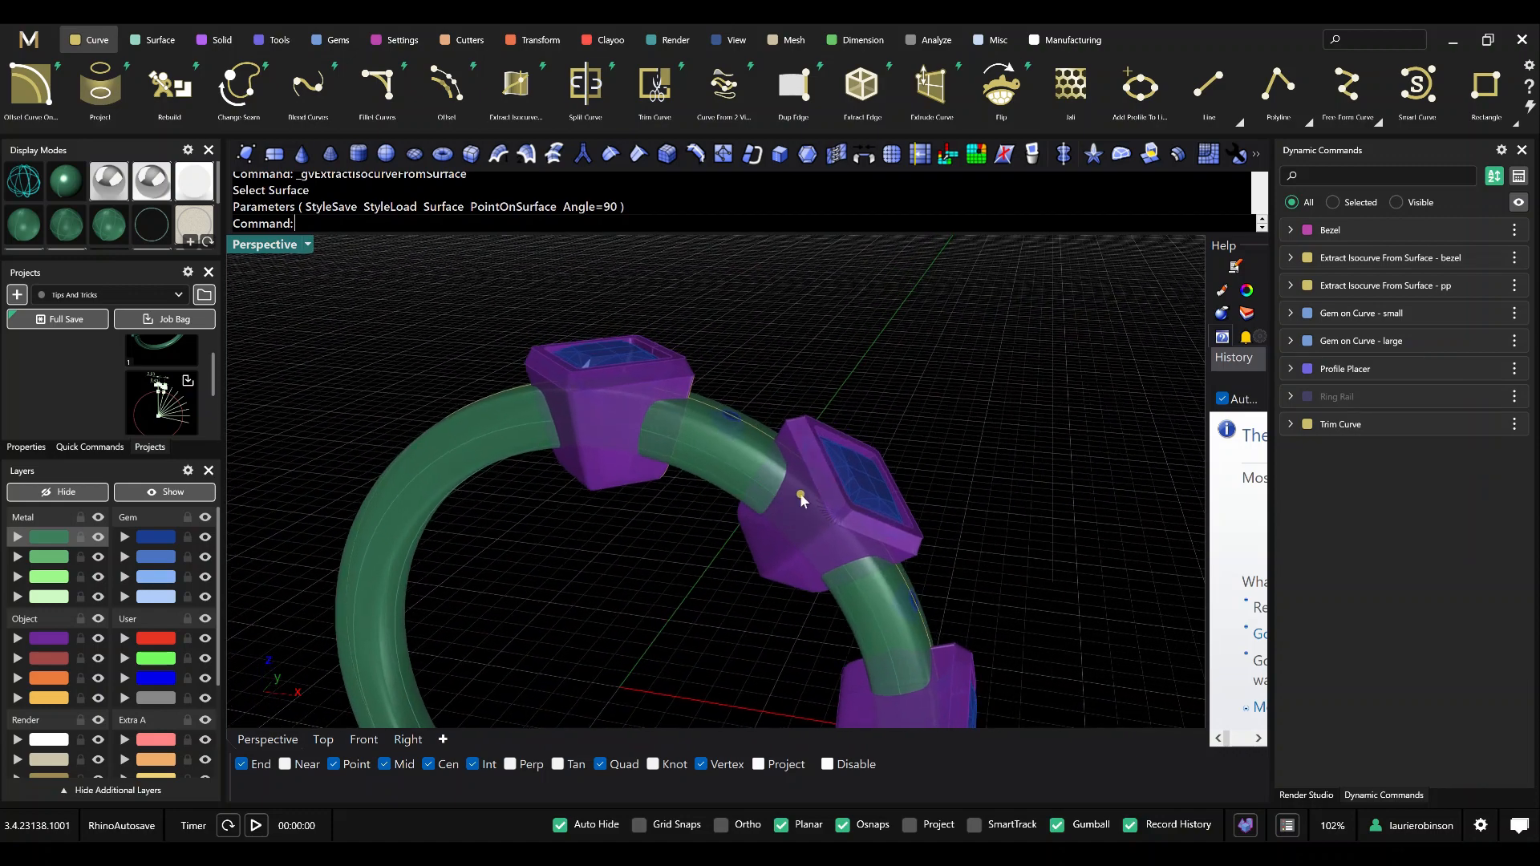
click(731, 425)
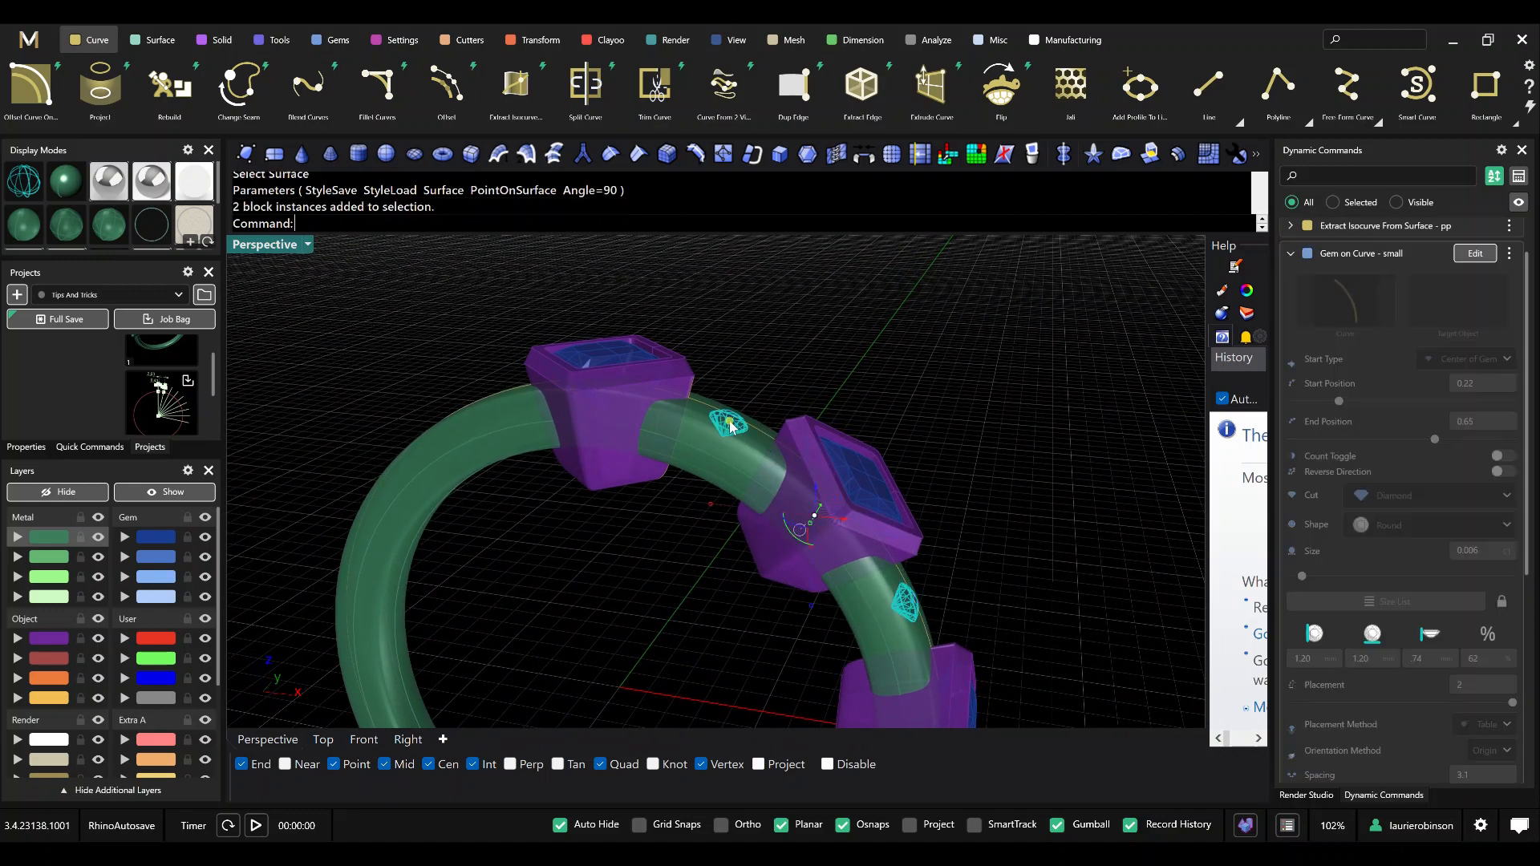
click(471, 42)
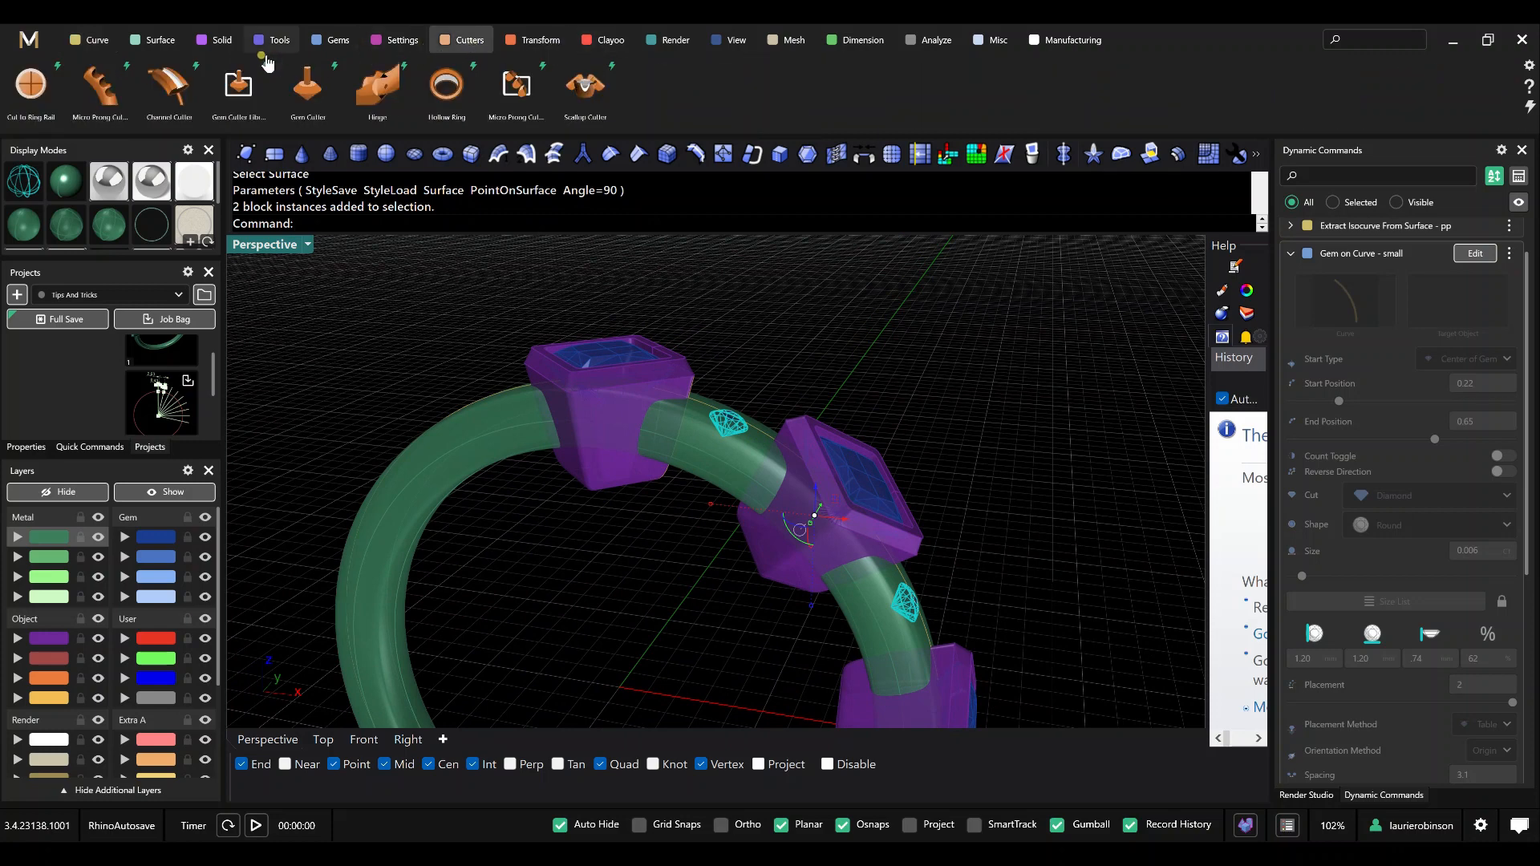
click(305, 86)
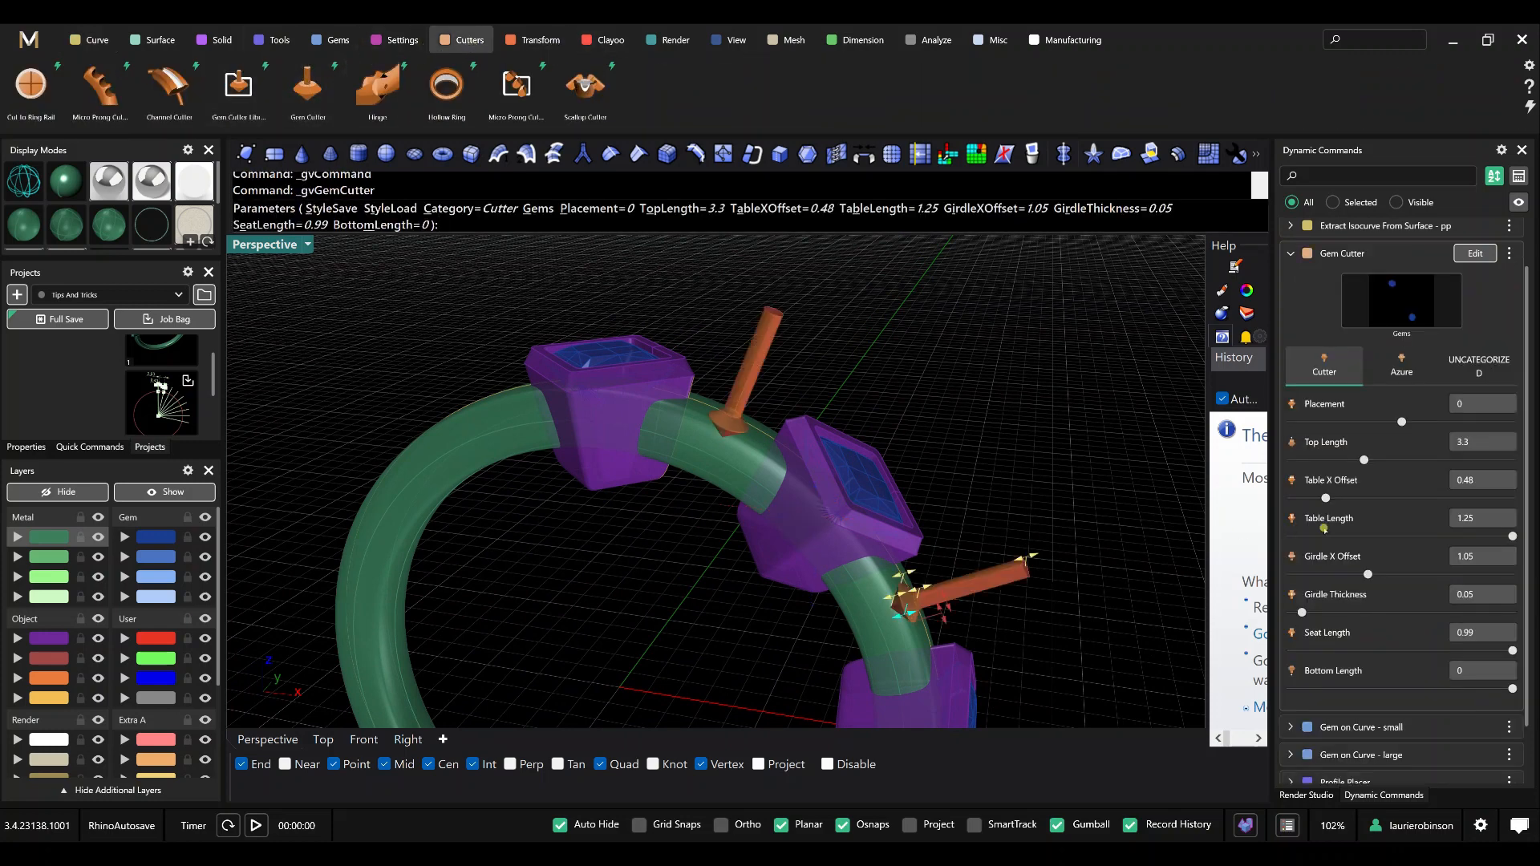
Set the gem cutters' Girdle X Offset and Table X Offset to 1 and finish the Gem Cutter command.
click(1478, 557)
text(1)
key(Tab)
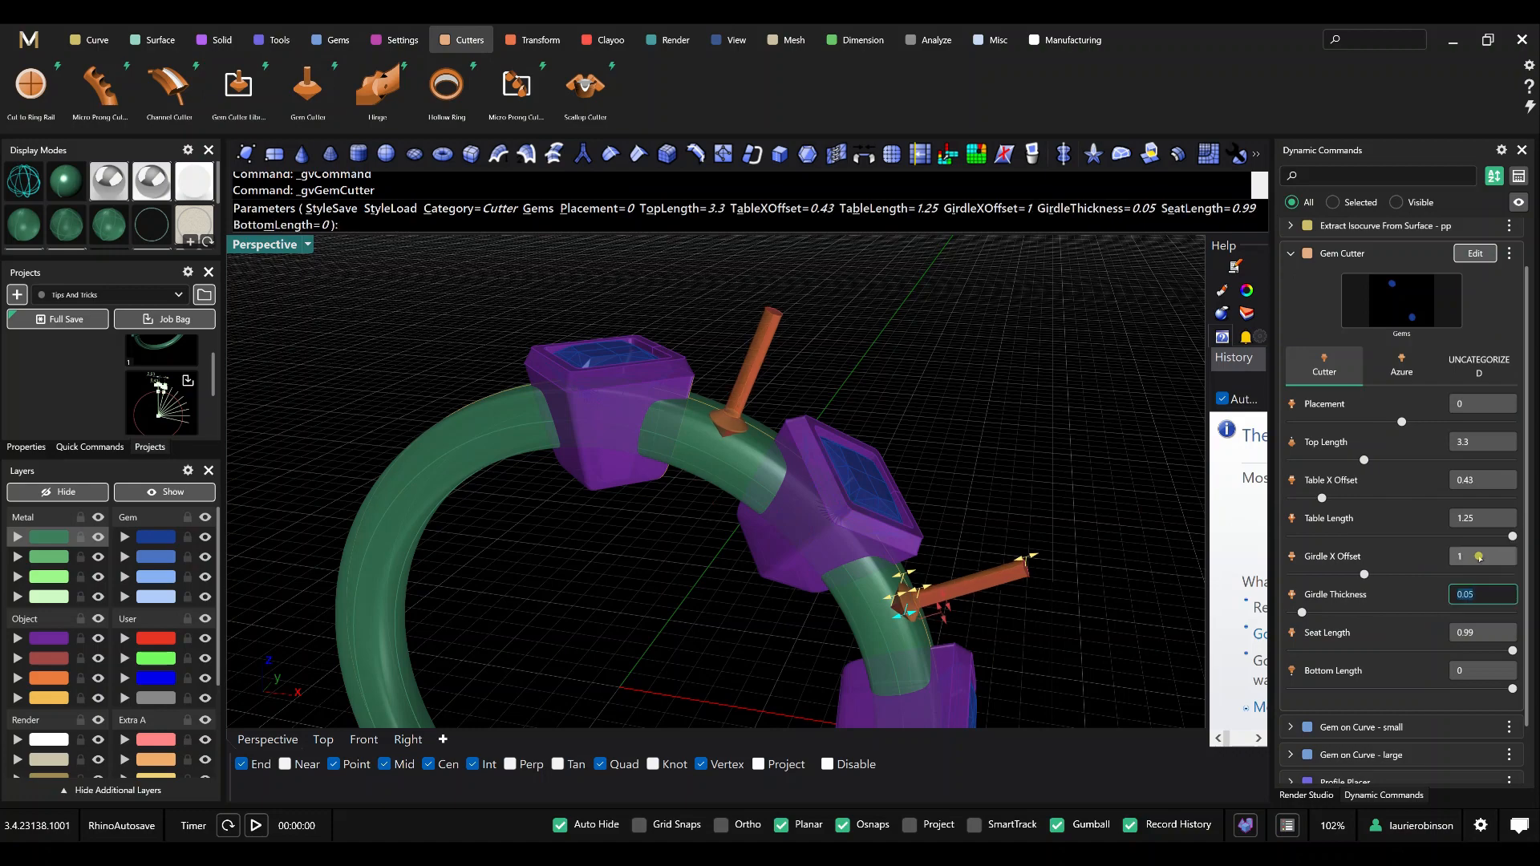
click(1473, 484)
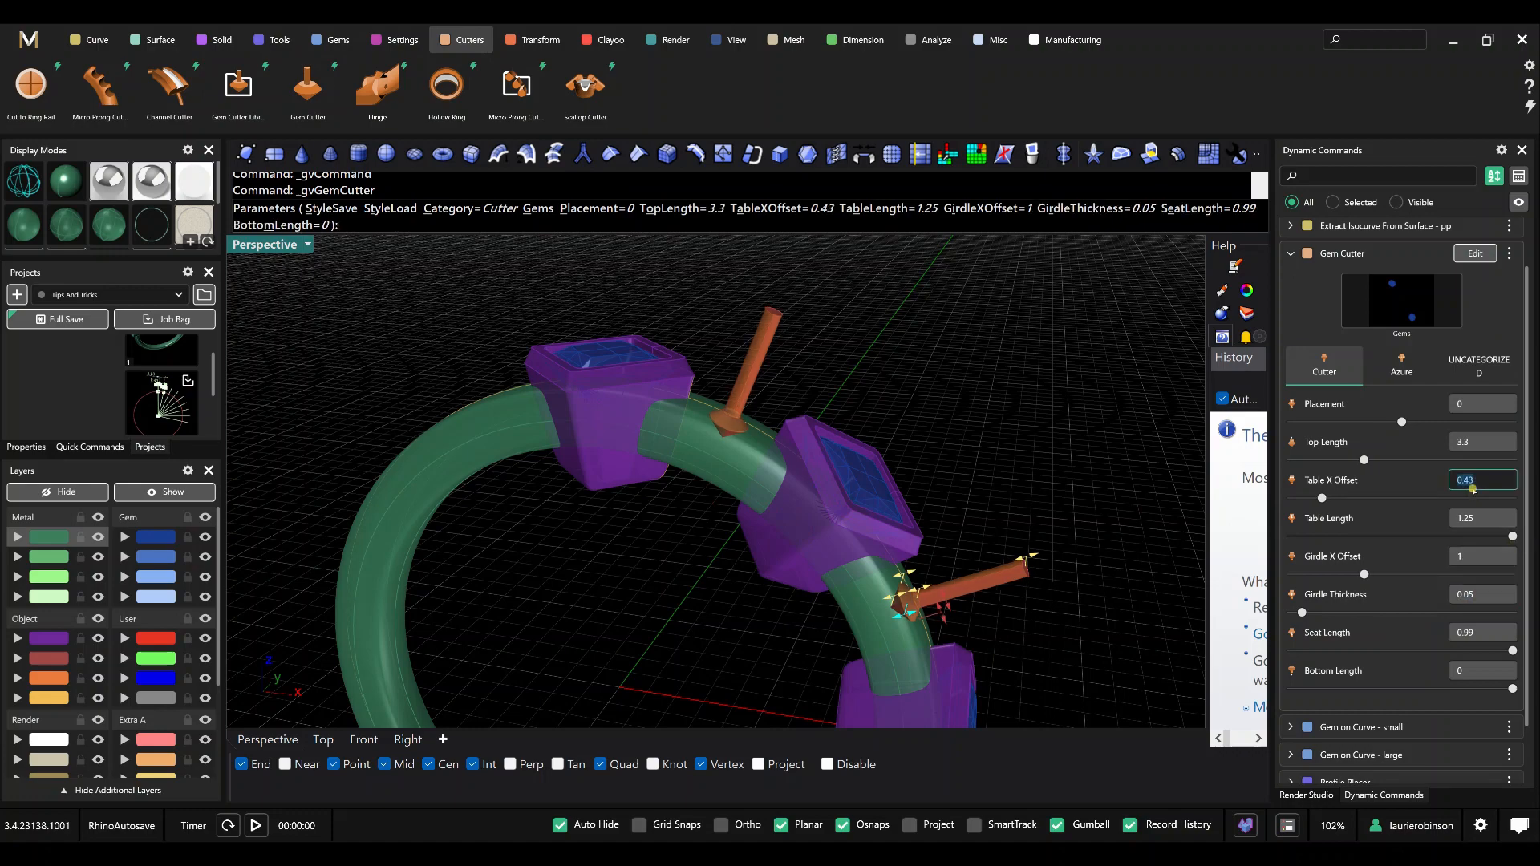
text(1)
key(Tab)
key(Return)
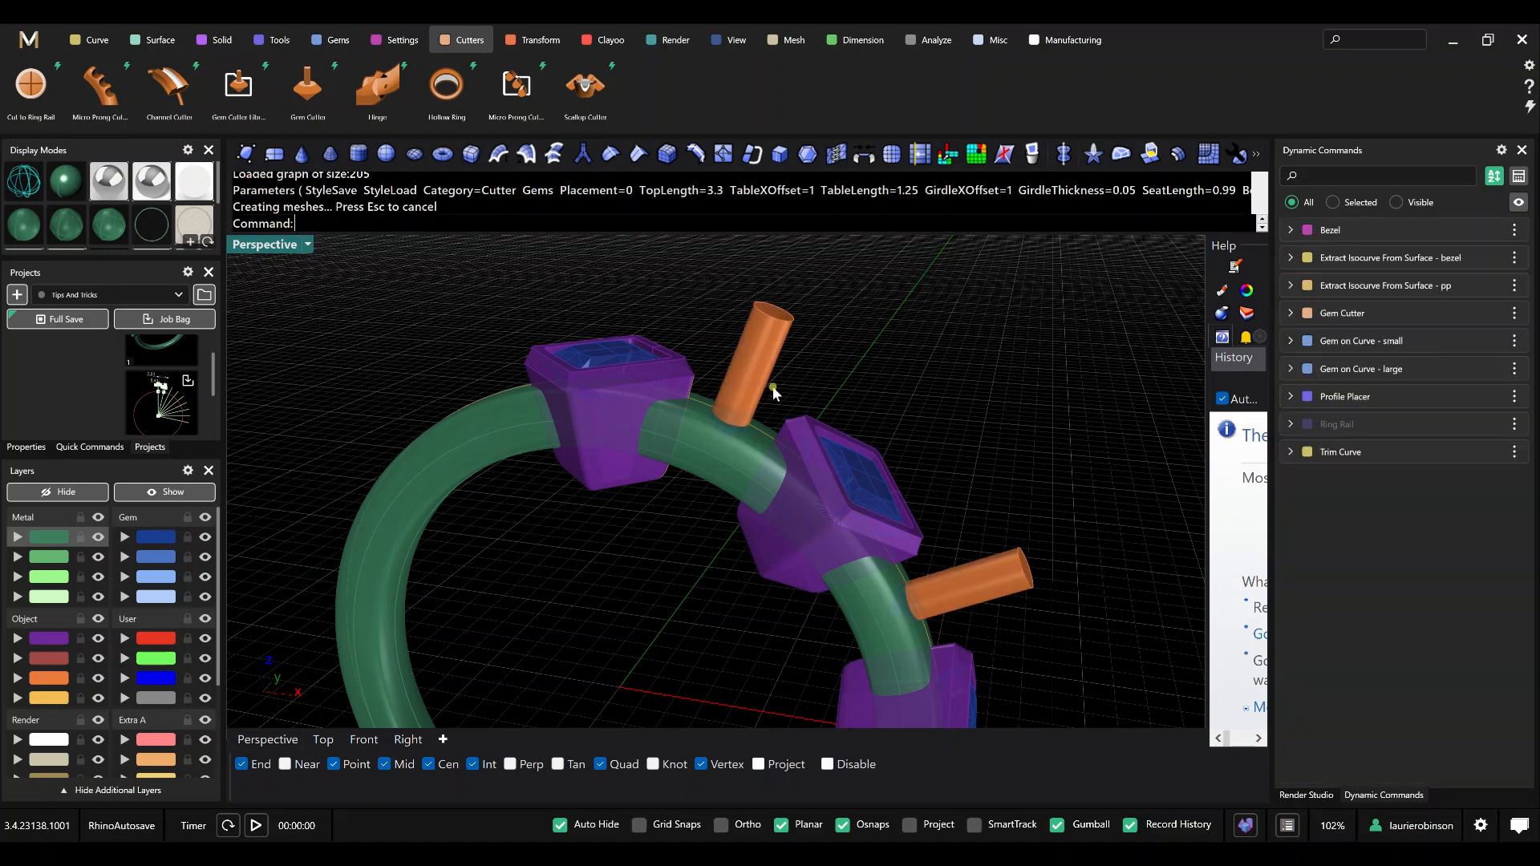
right_drag(698, 418, 743, 435)
scroll(823, 388, up, 3)
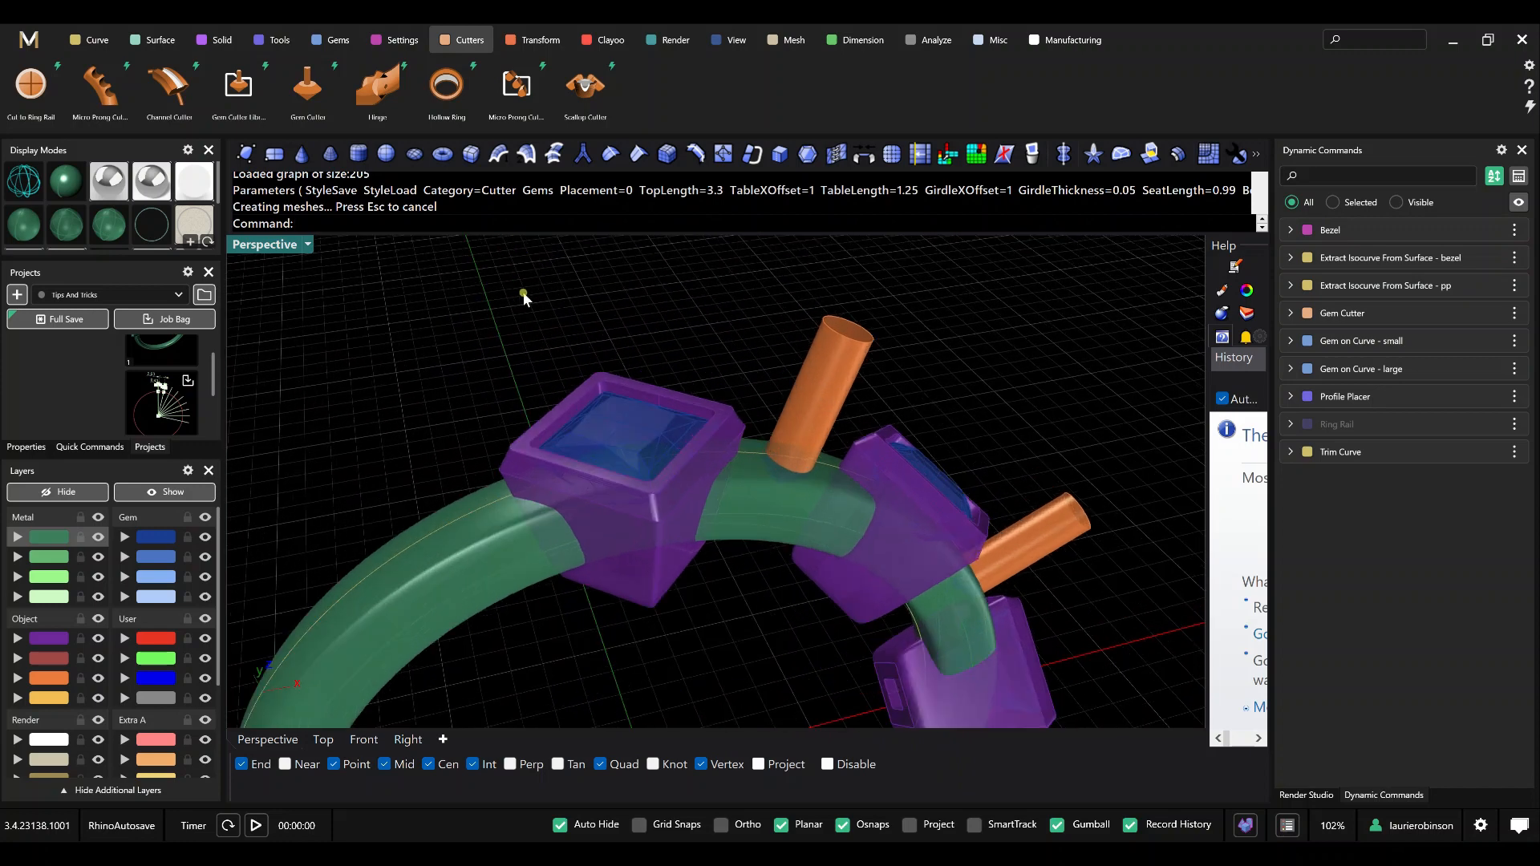
Start extracting an isocurve from the gem cutter next to the top bezel, placing its point at U 0 and V about 0.7.
click(93, 42)
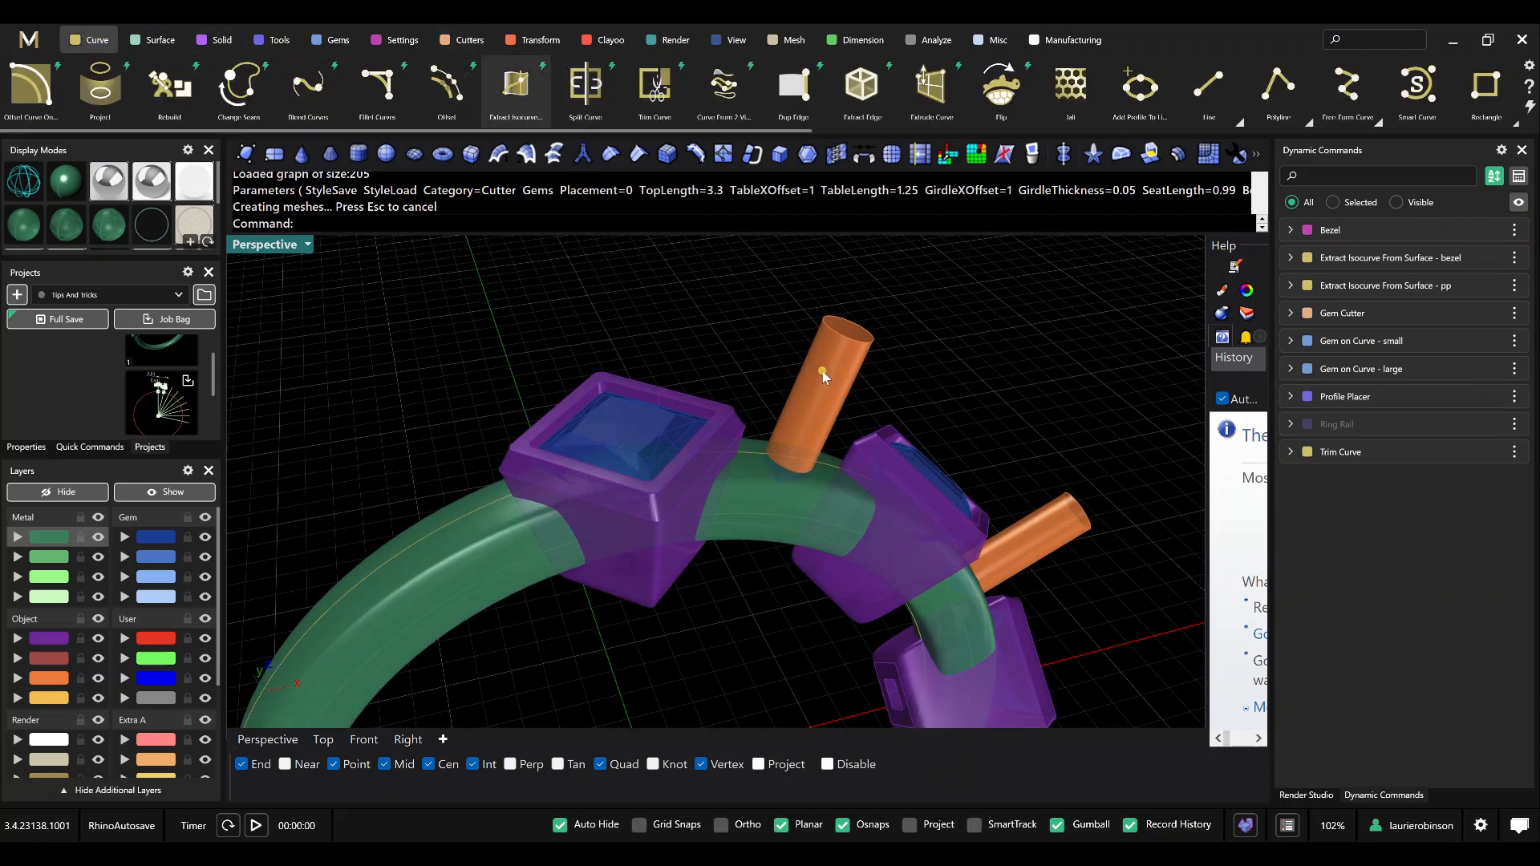
scroll(824, 367, up, 4)
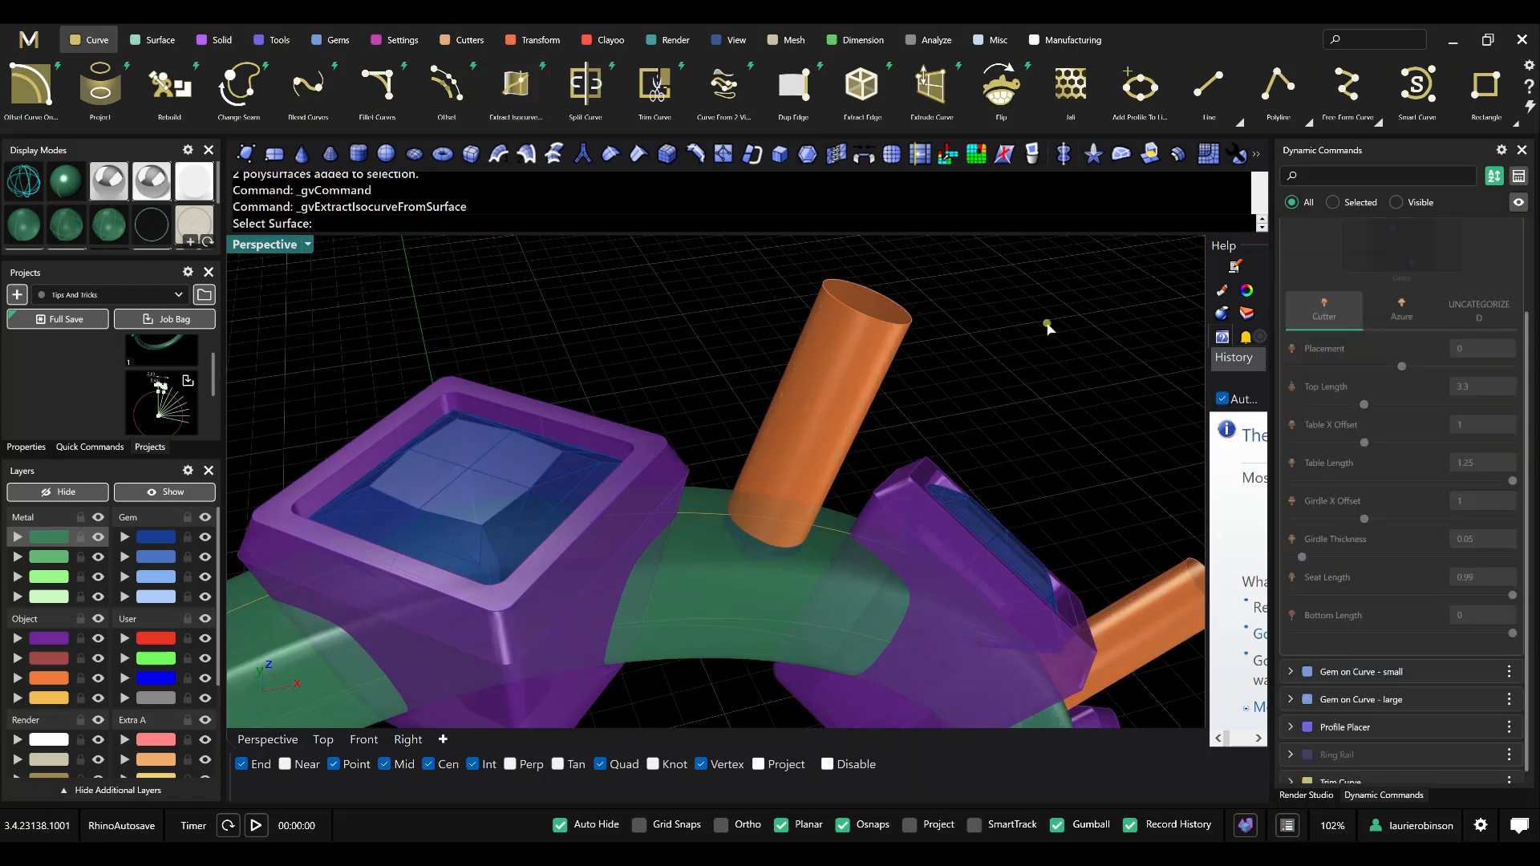
click(837, 366)
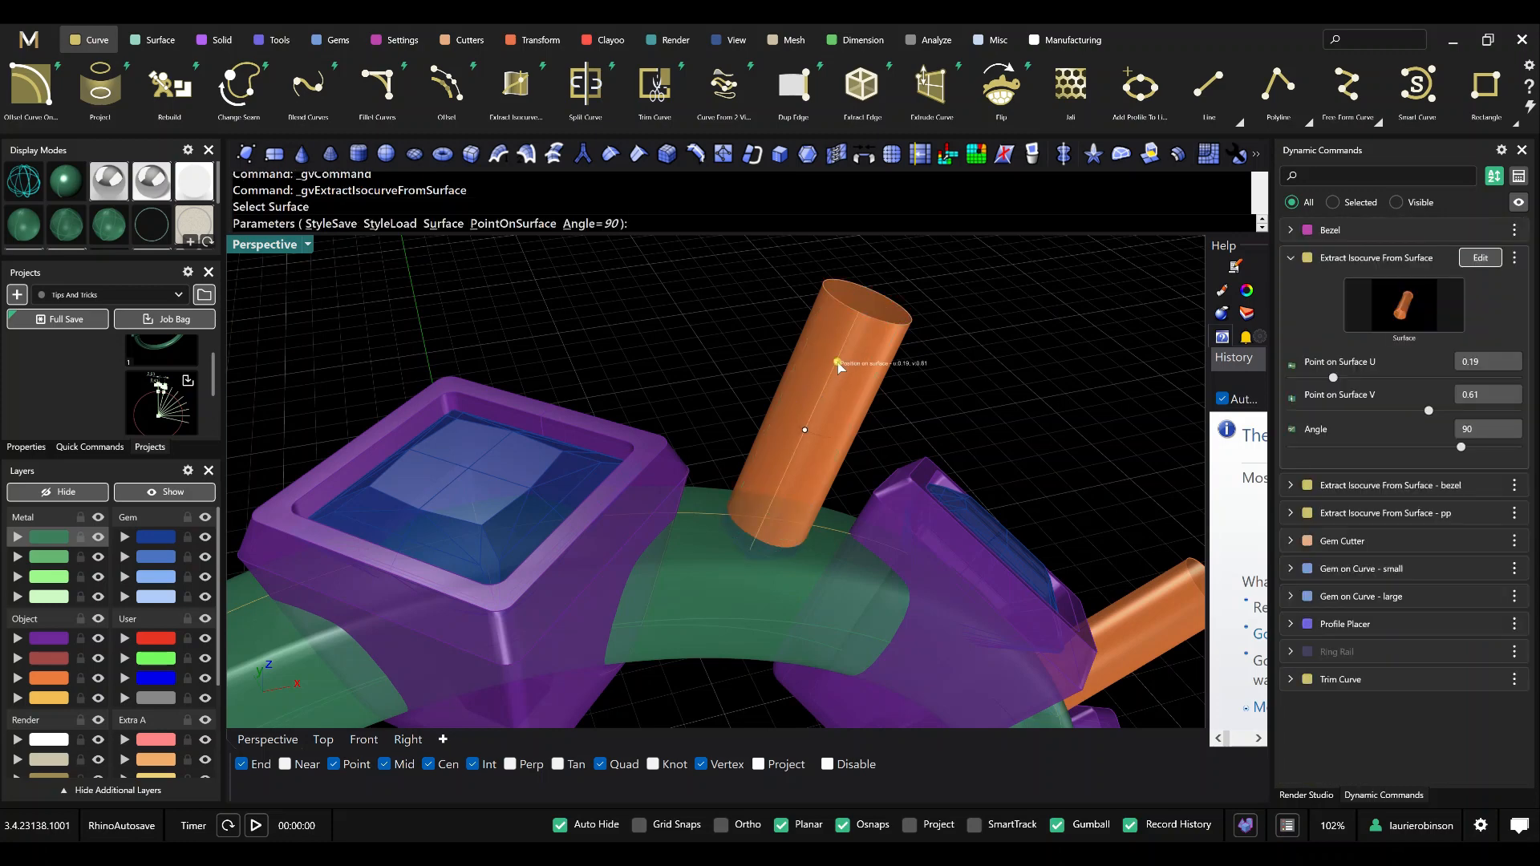
drag(829, 365, 839, 309)
right_drag(836, 348, 804, 382)
right_drag(680, 561, 631, 588)
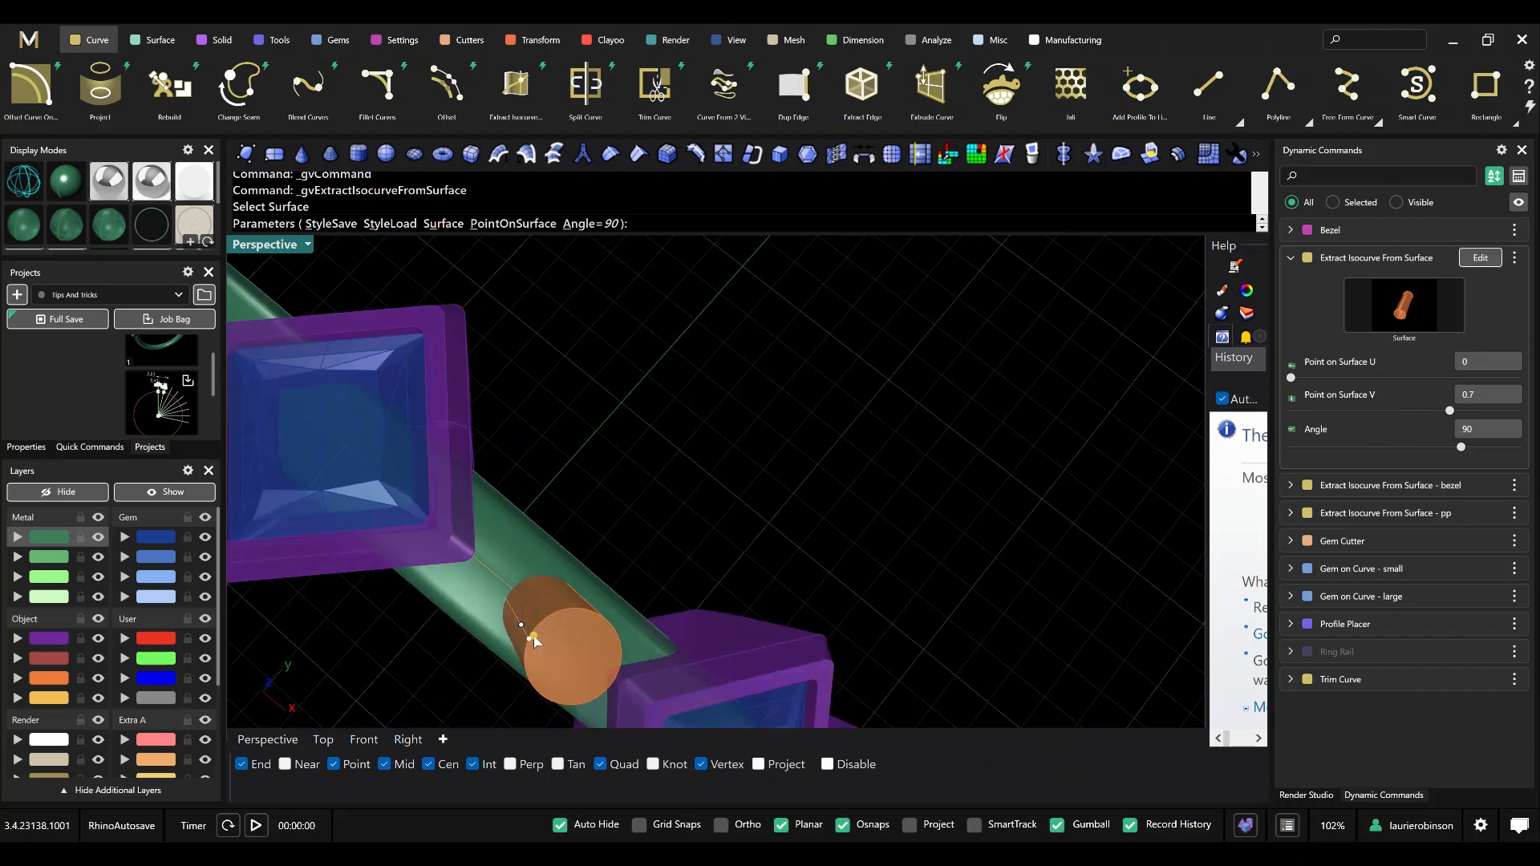
Shift the cutter's isocurve to Point on Surface V 0.75, check where it meets the guide curve, and finish the command.
right_drag(530, 632, 532, 606)
scroll(531, 600, up, 6)
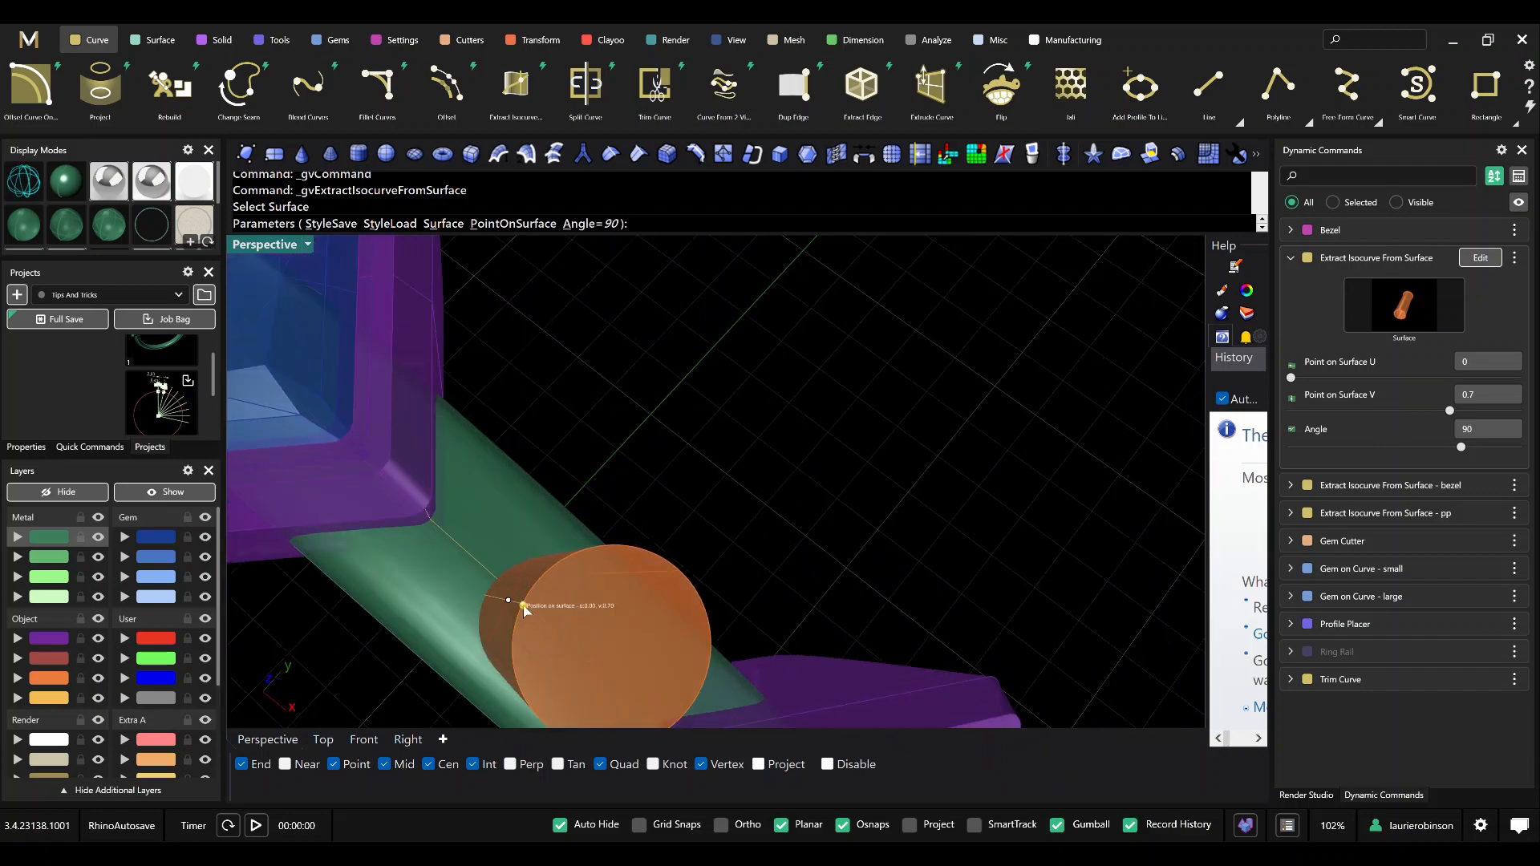
right_drag(523, 610, 592, 579)
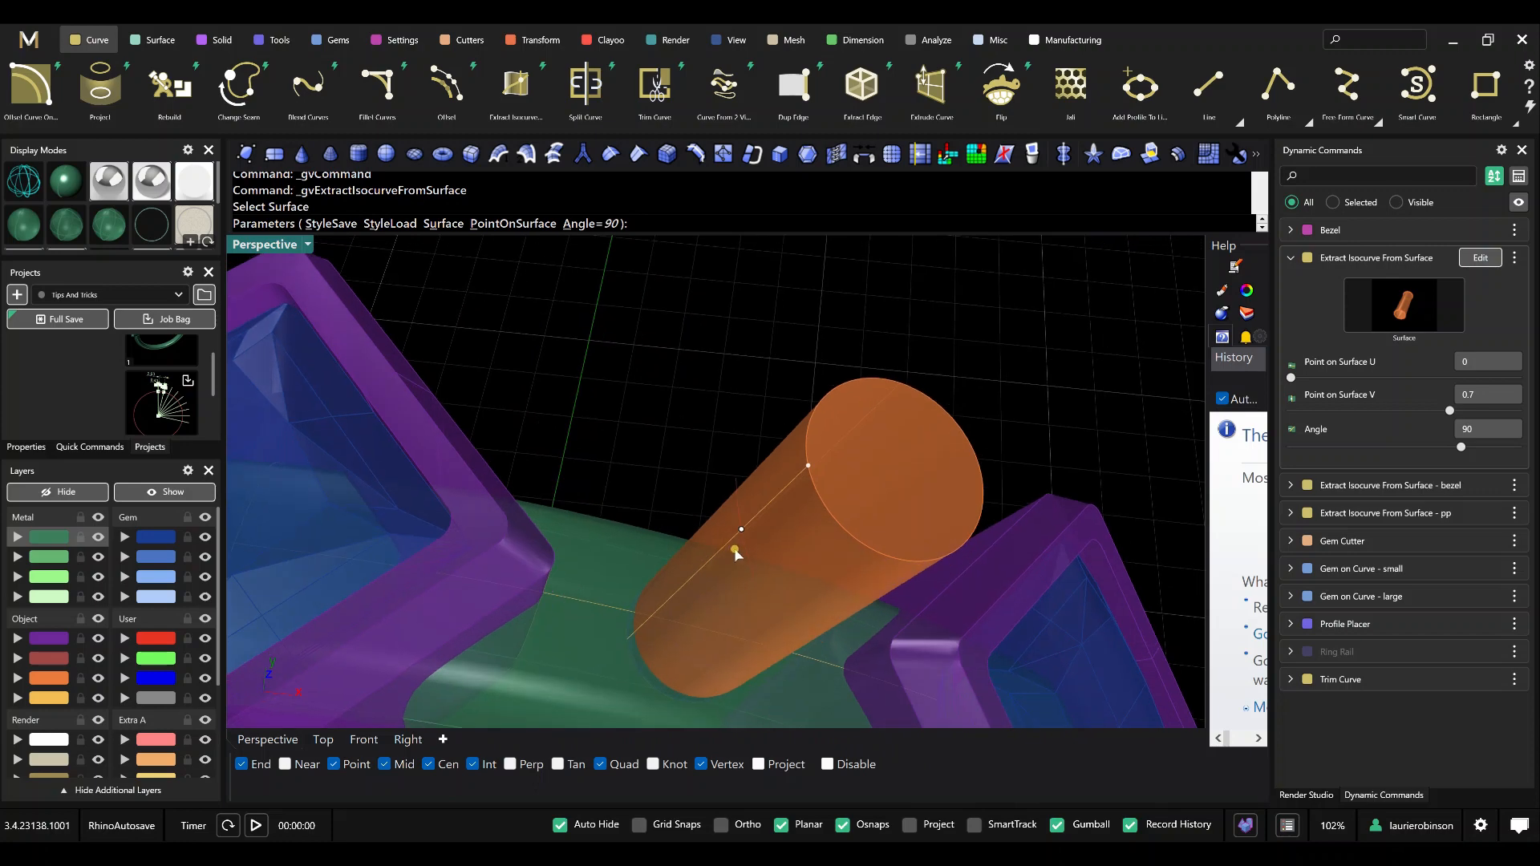
mouse_move(742, 528)
drag(808, 465, 806, 452)
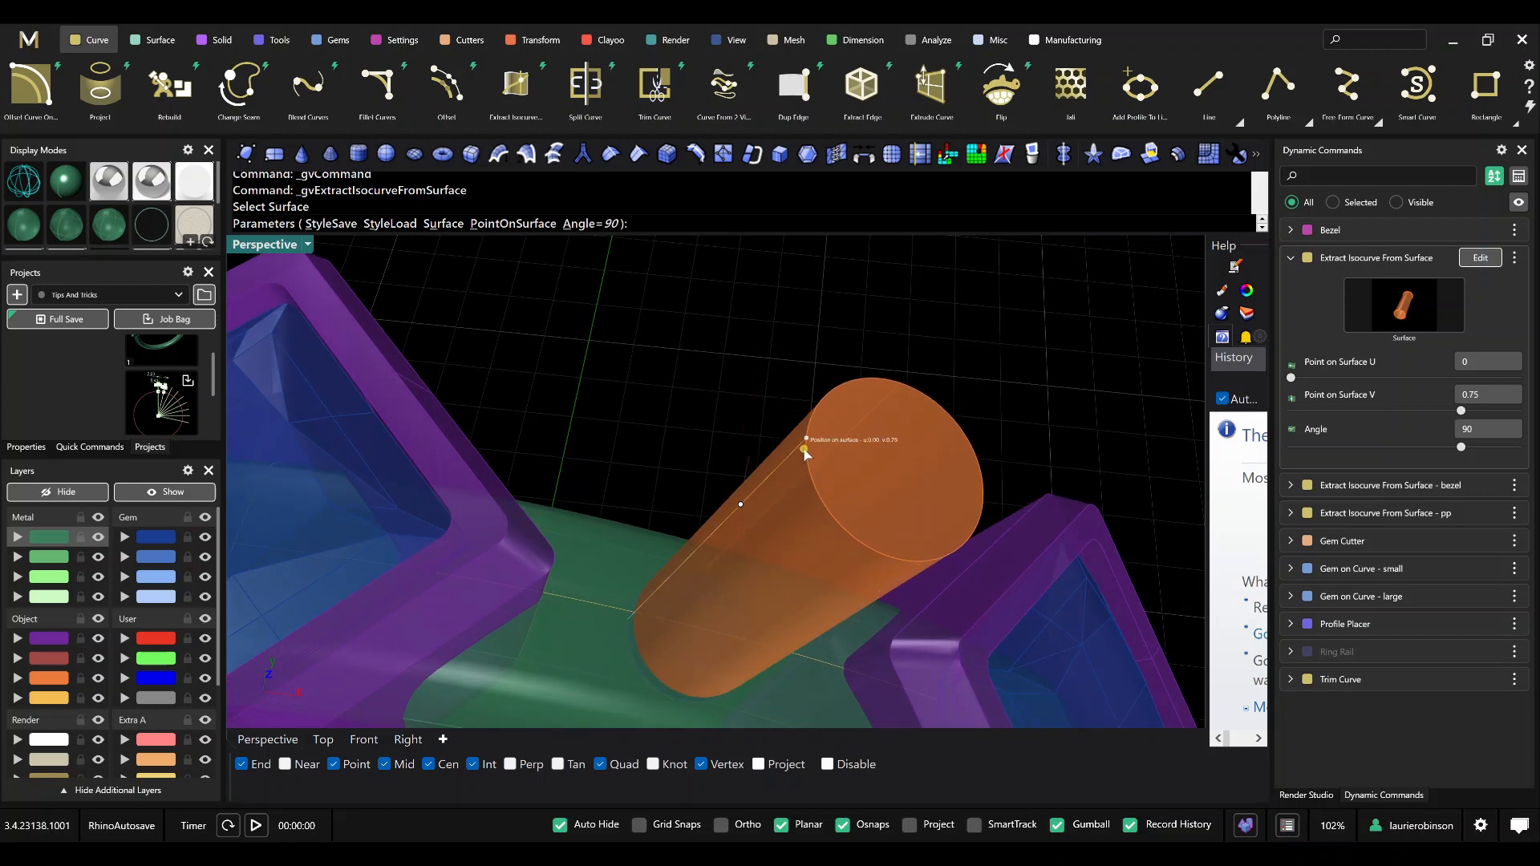
scroll(633, 618, up, 5)
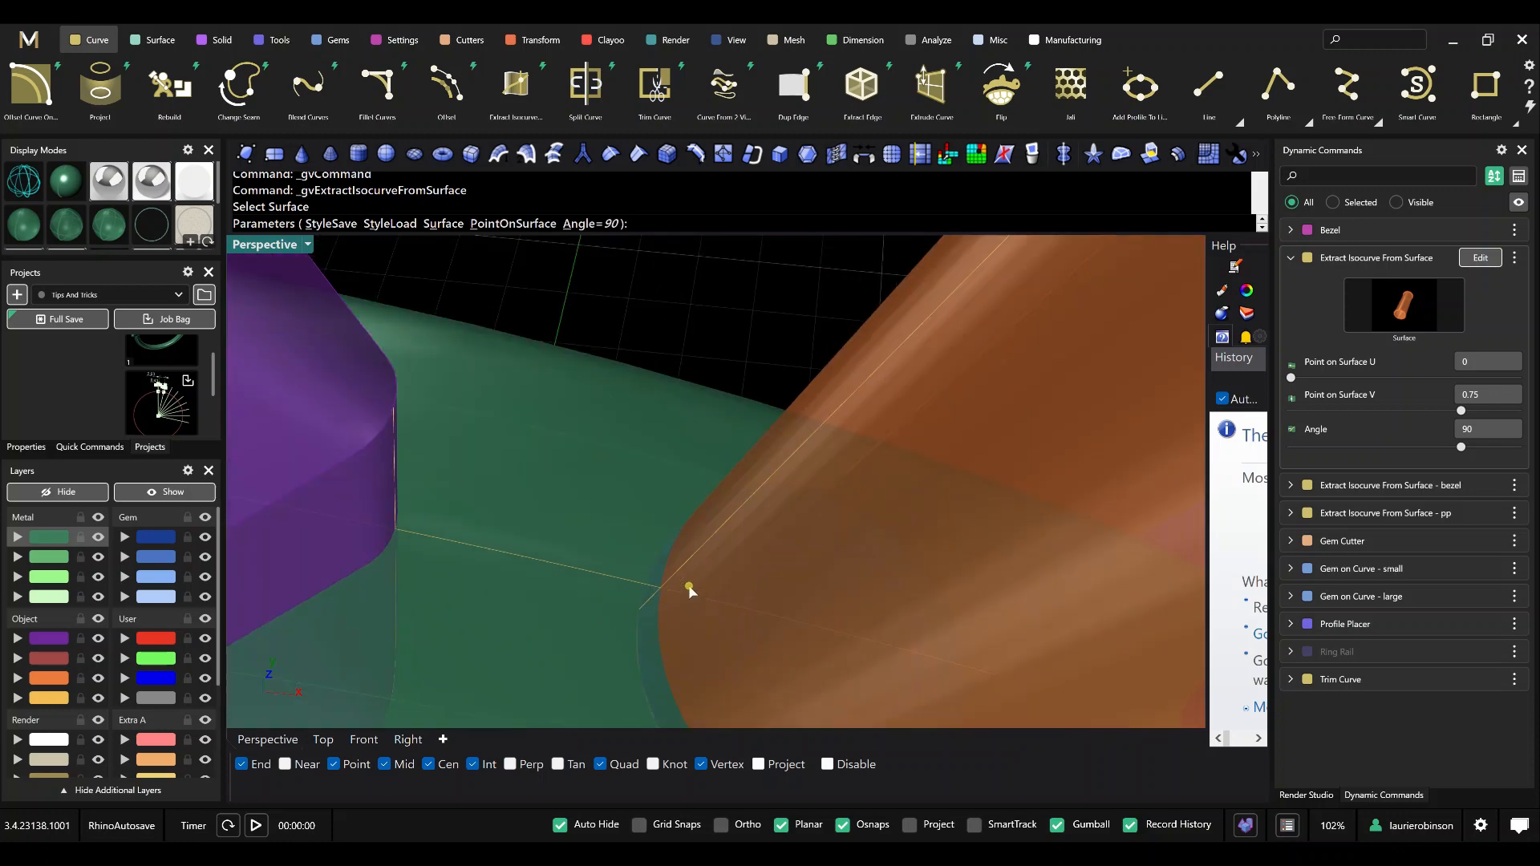
scroll(664, 588, down, 5)
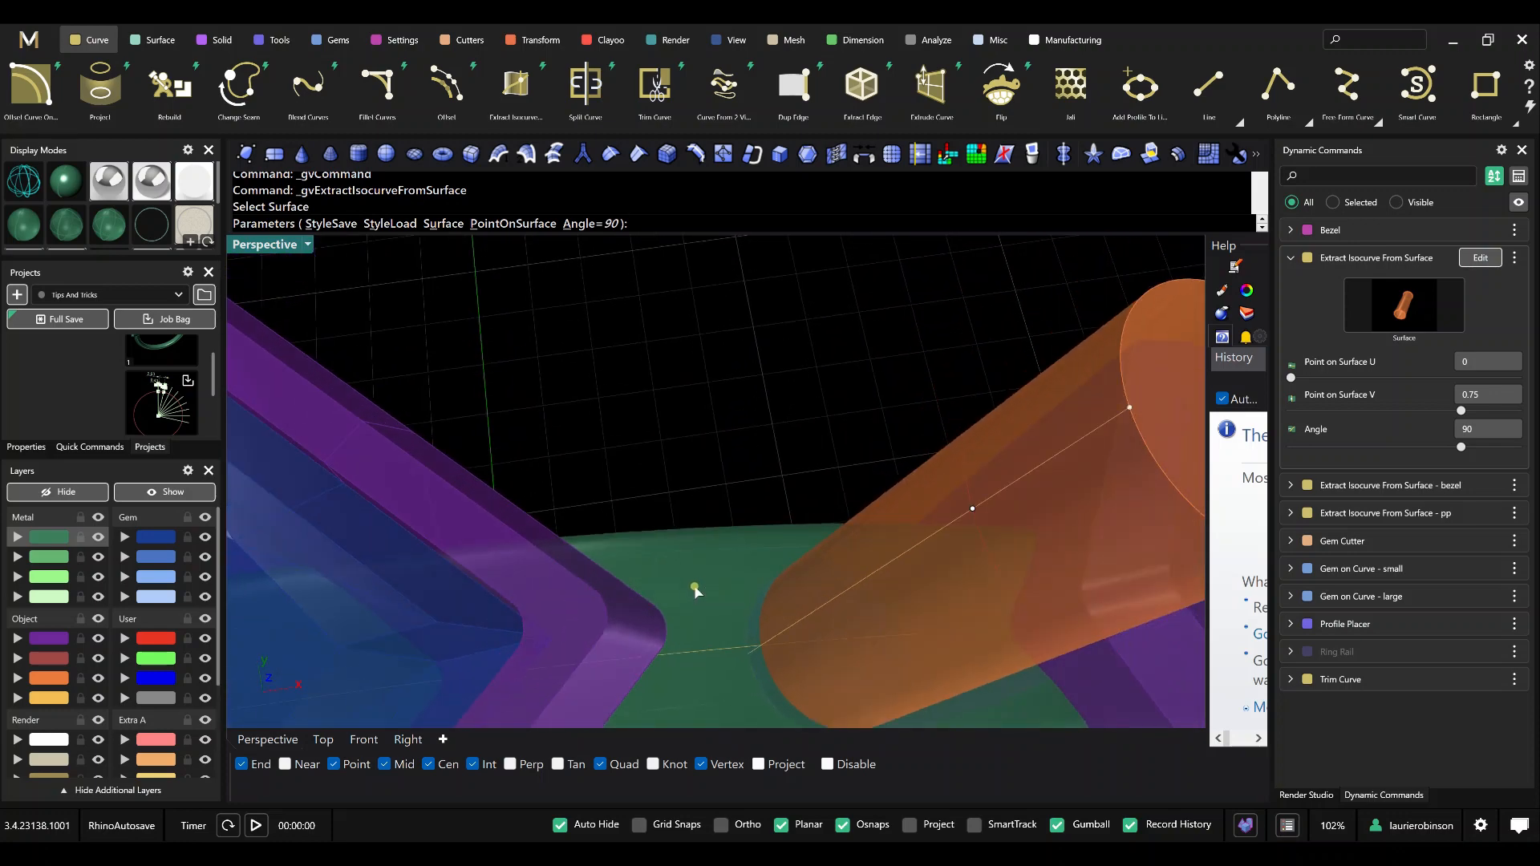
right_click(724, 413)
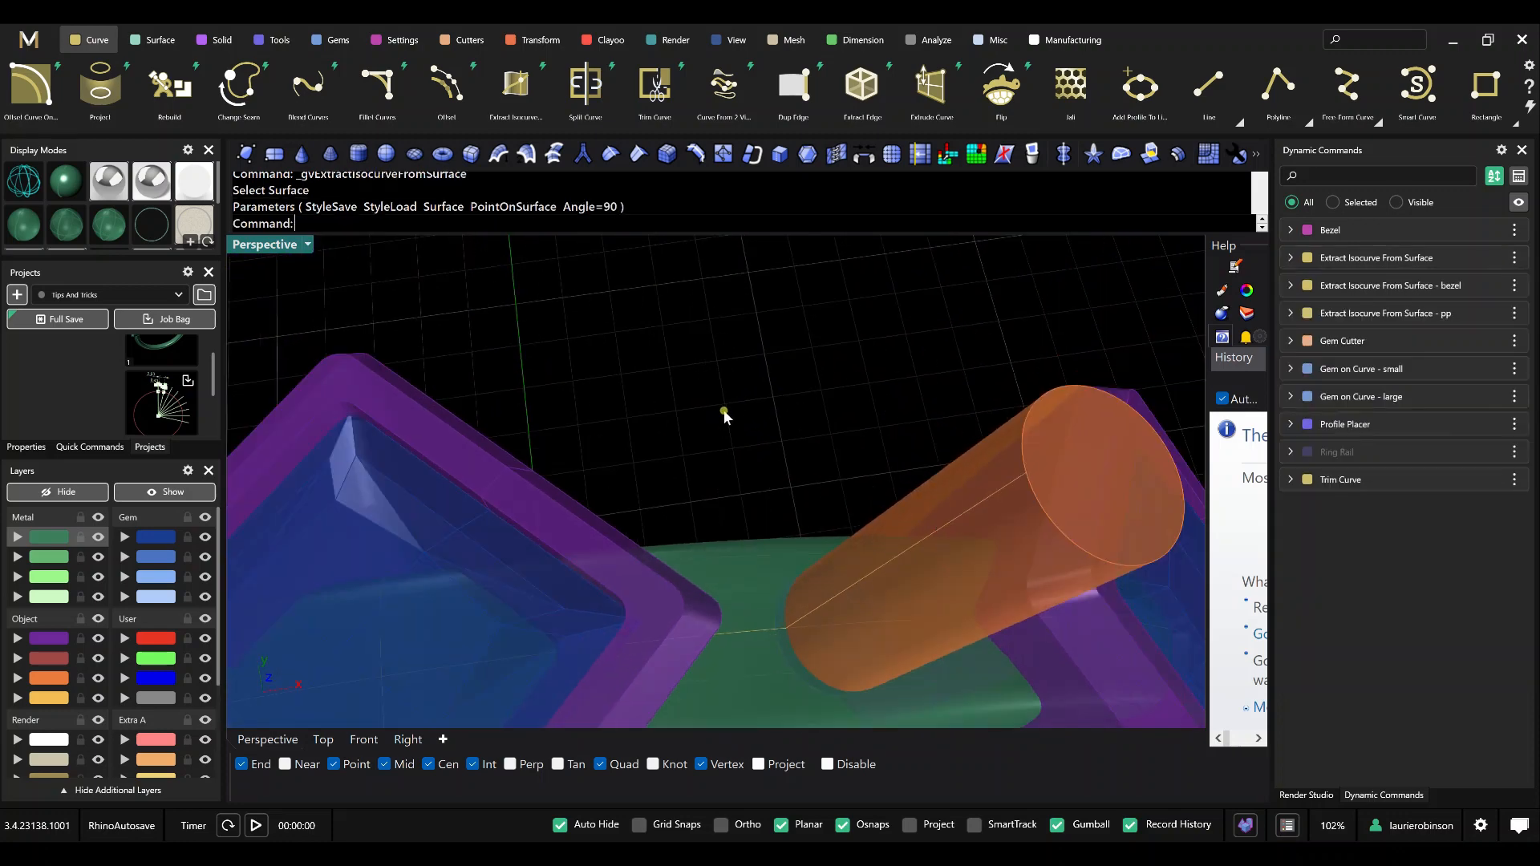
Rename the newest isocurve extraction command to Extract Isocurve From Surface - cutter.
scroll(725, 414, down, 5)
right_click(1405, 262)
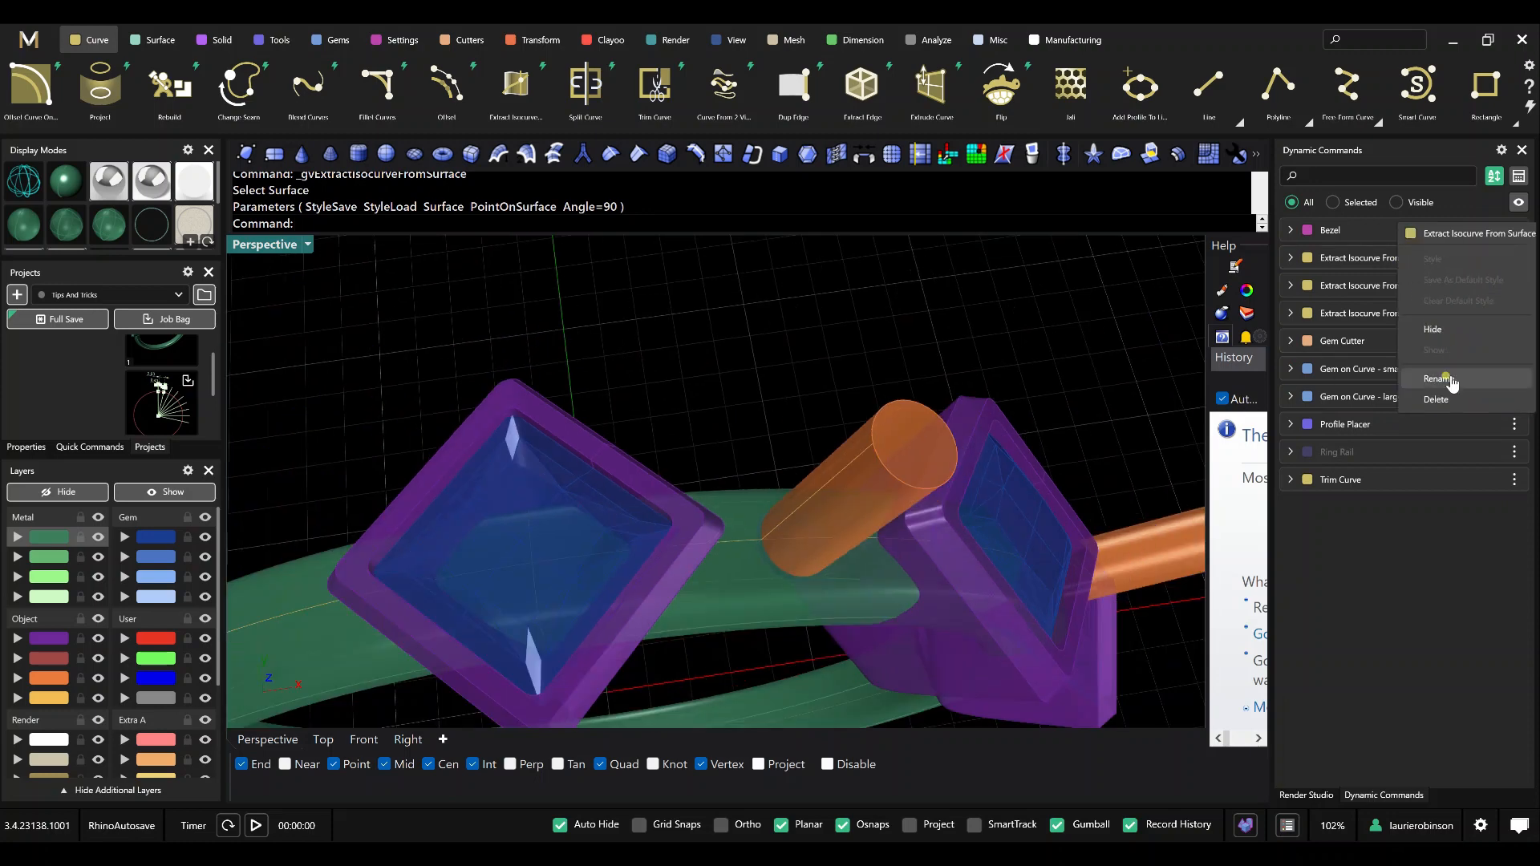
click(1449, 378)
key(End)
text(- )
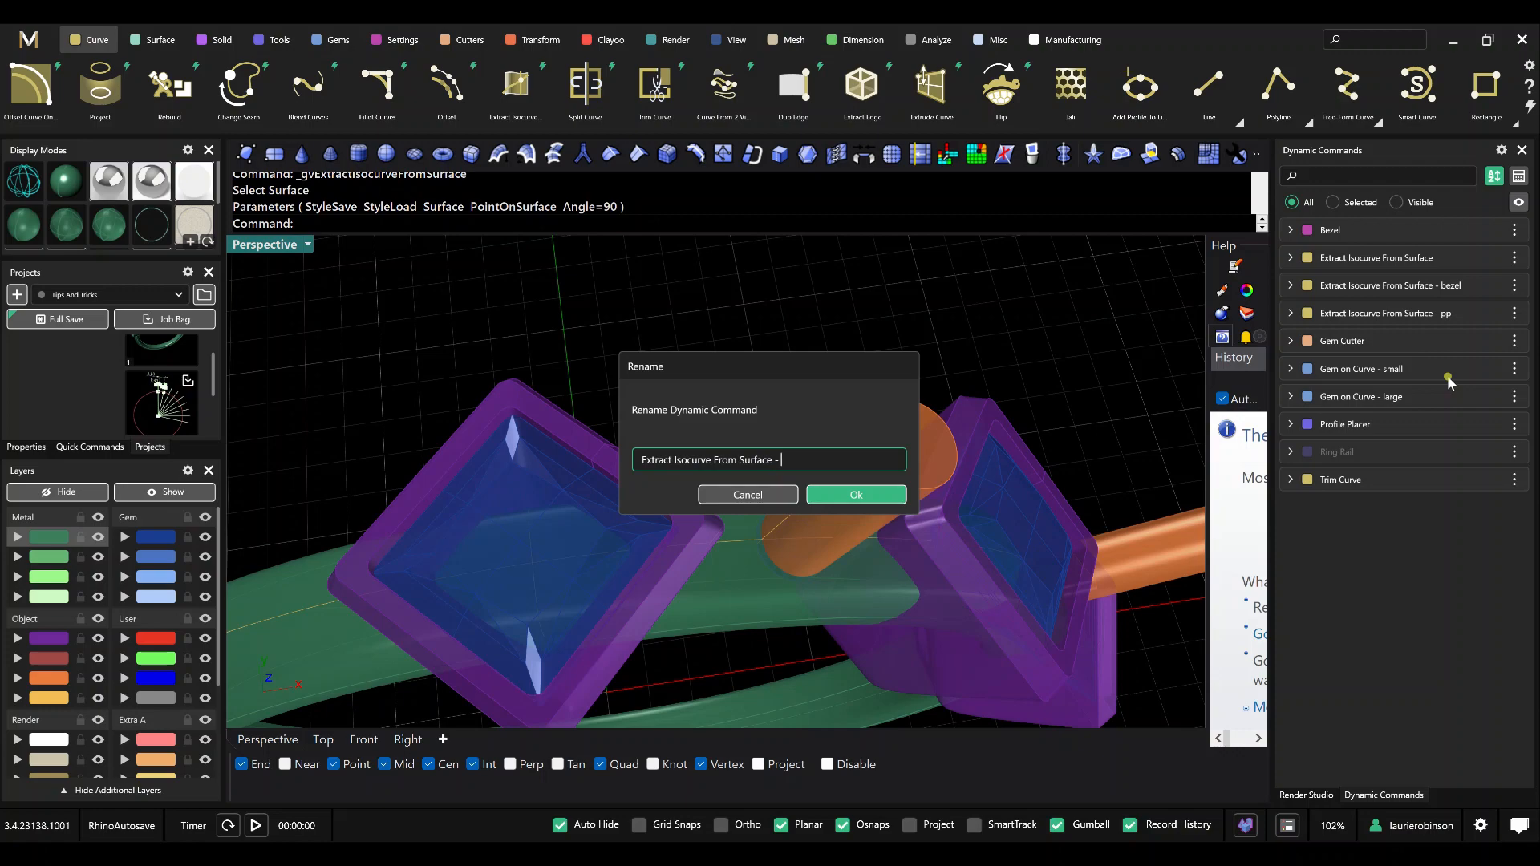
text(cutter)
key(Return)
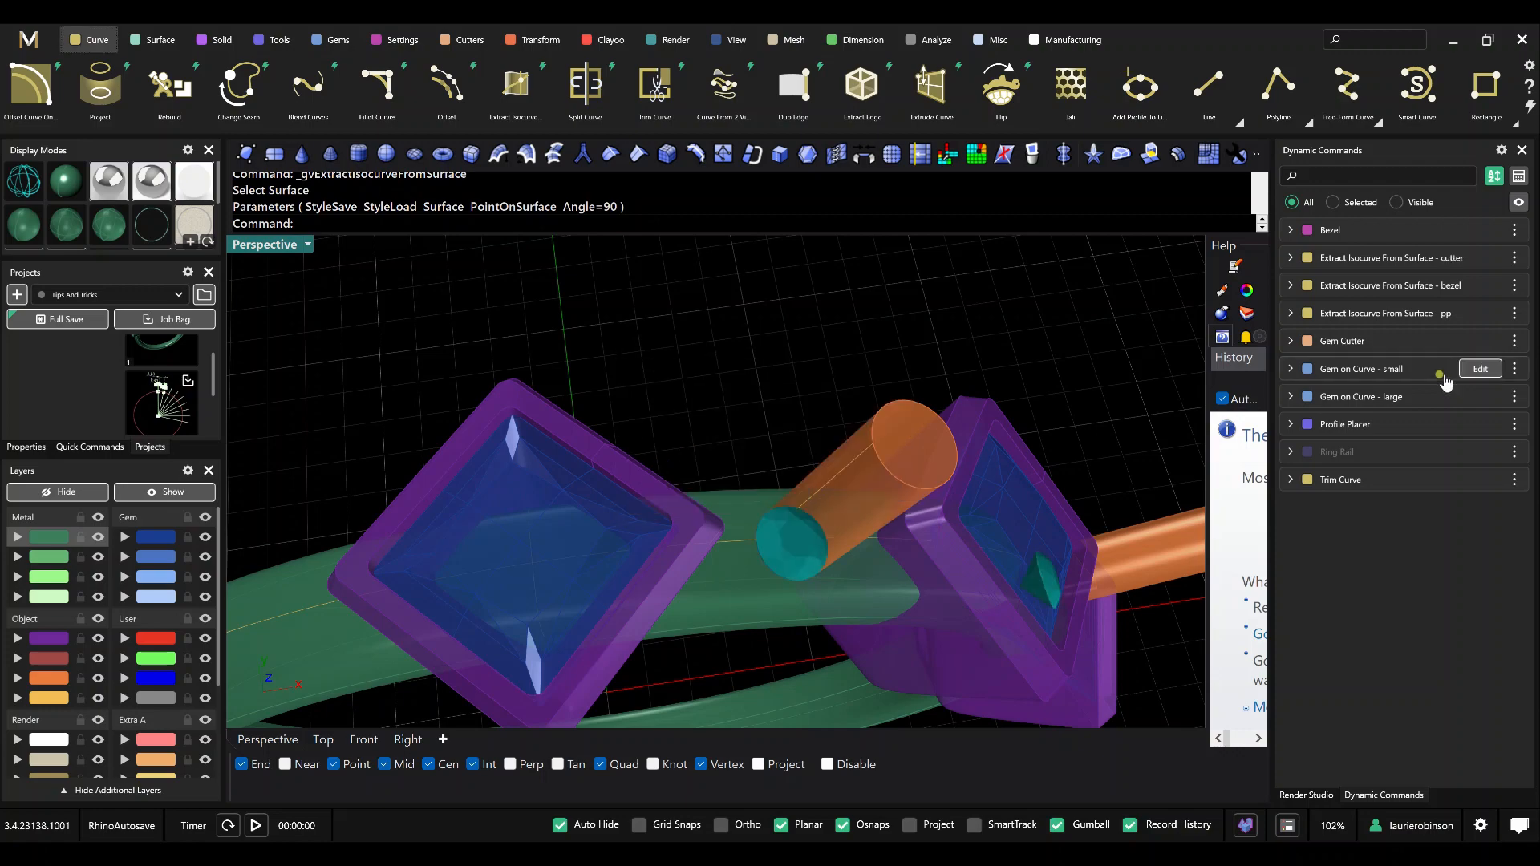
Show the ring in the Front view and hide the layers holding the bezels, gem cutters and ring body.
scroll(740, 507, down, 3)
right_drag(740, 503, 689, 486)
click(363, 738)
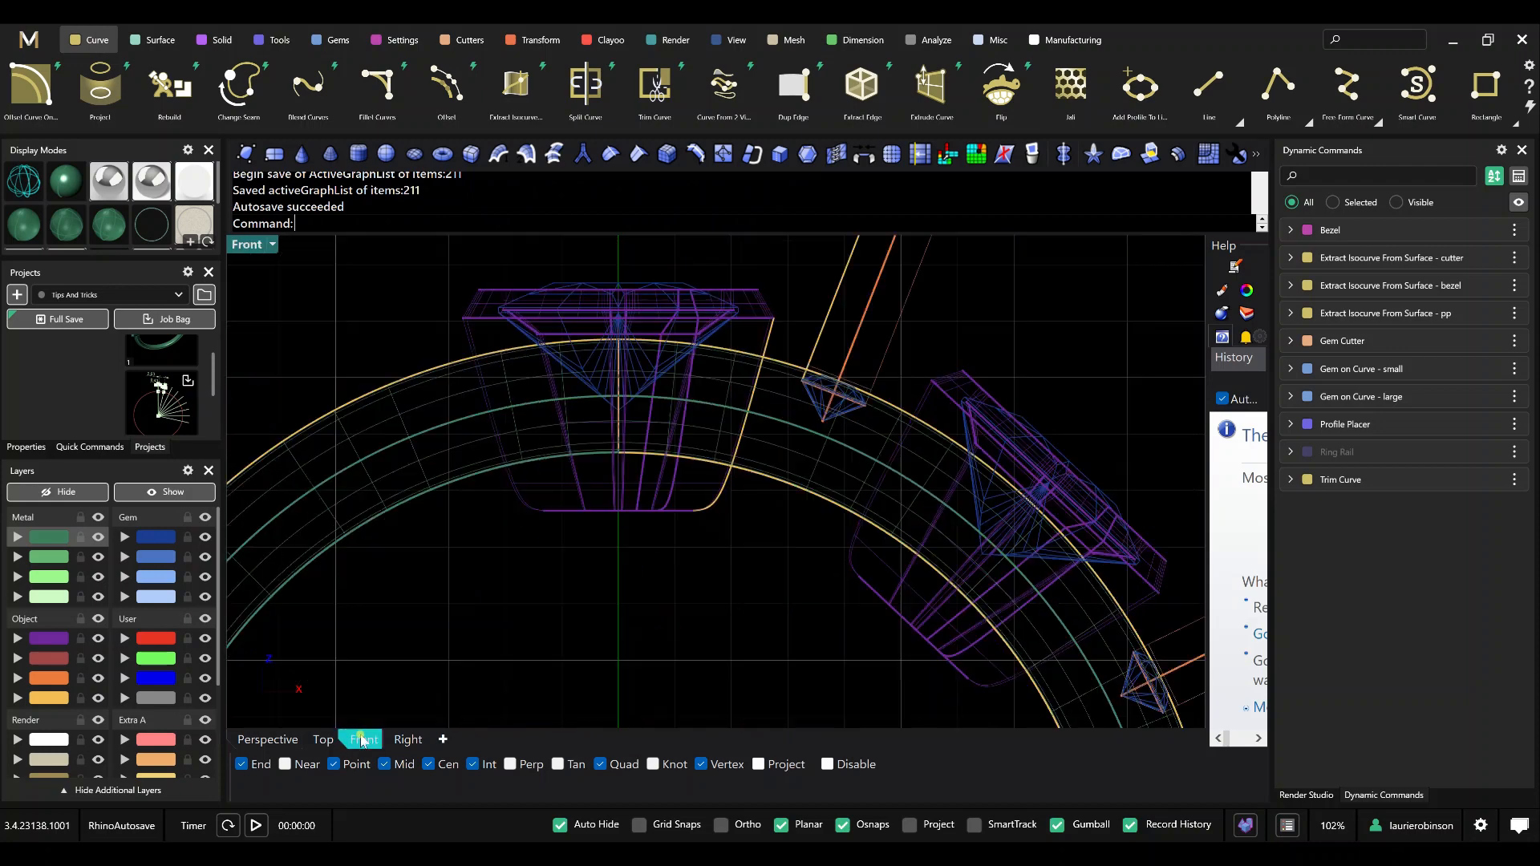
click(98, 638)
click(98, 678)
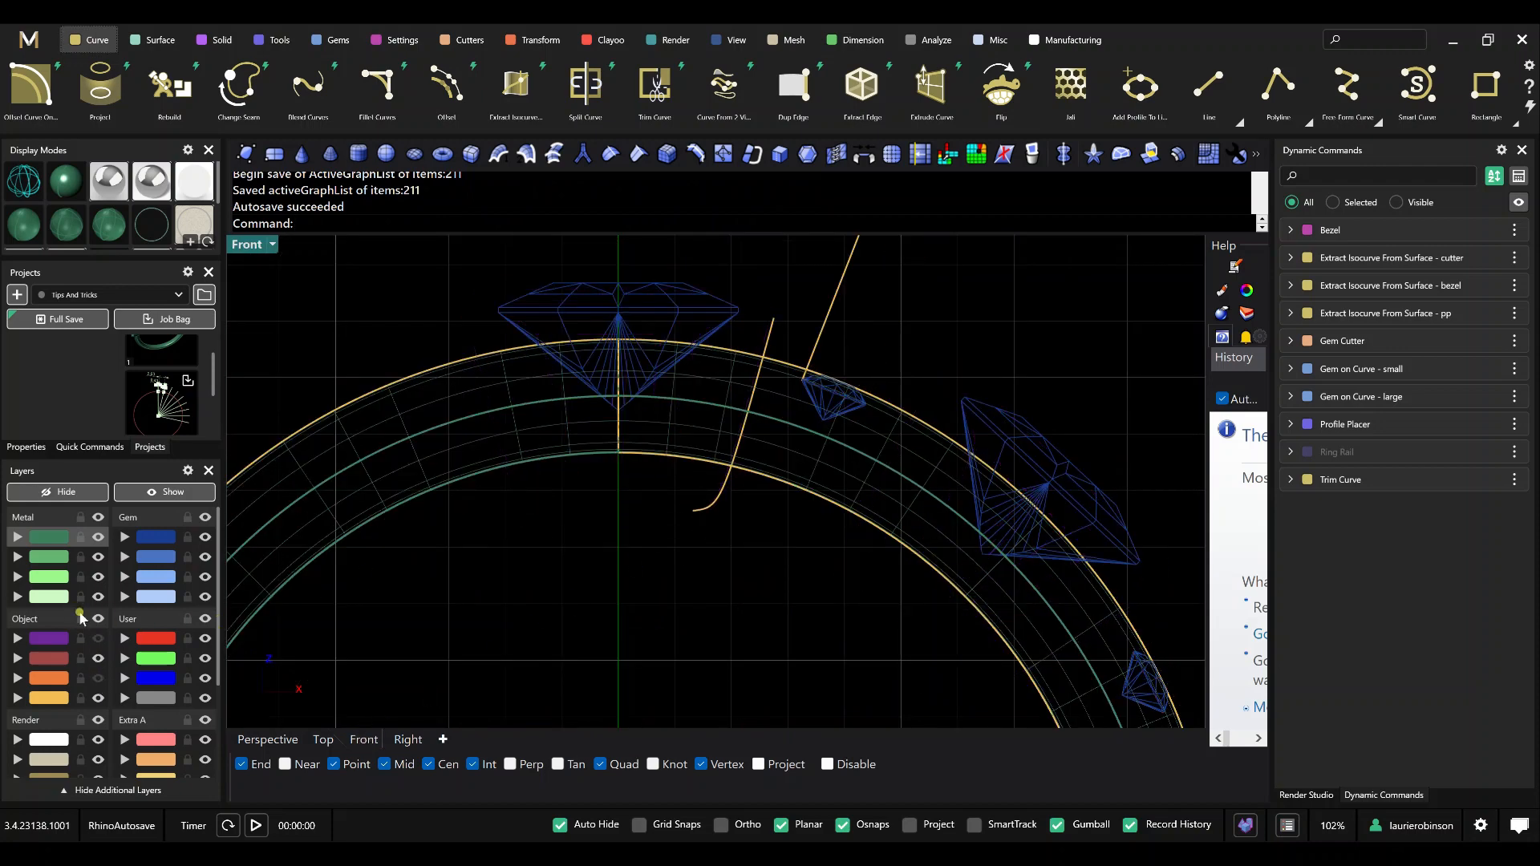
click(98, 537)
scroll(728, 486, down, 2)
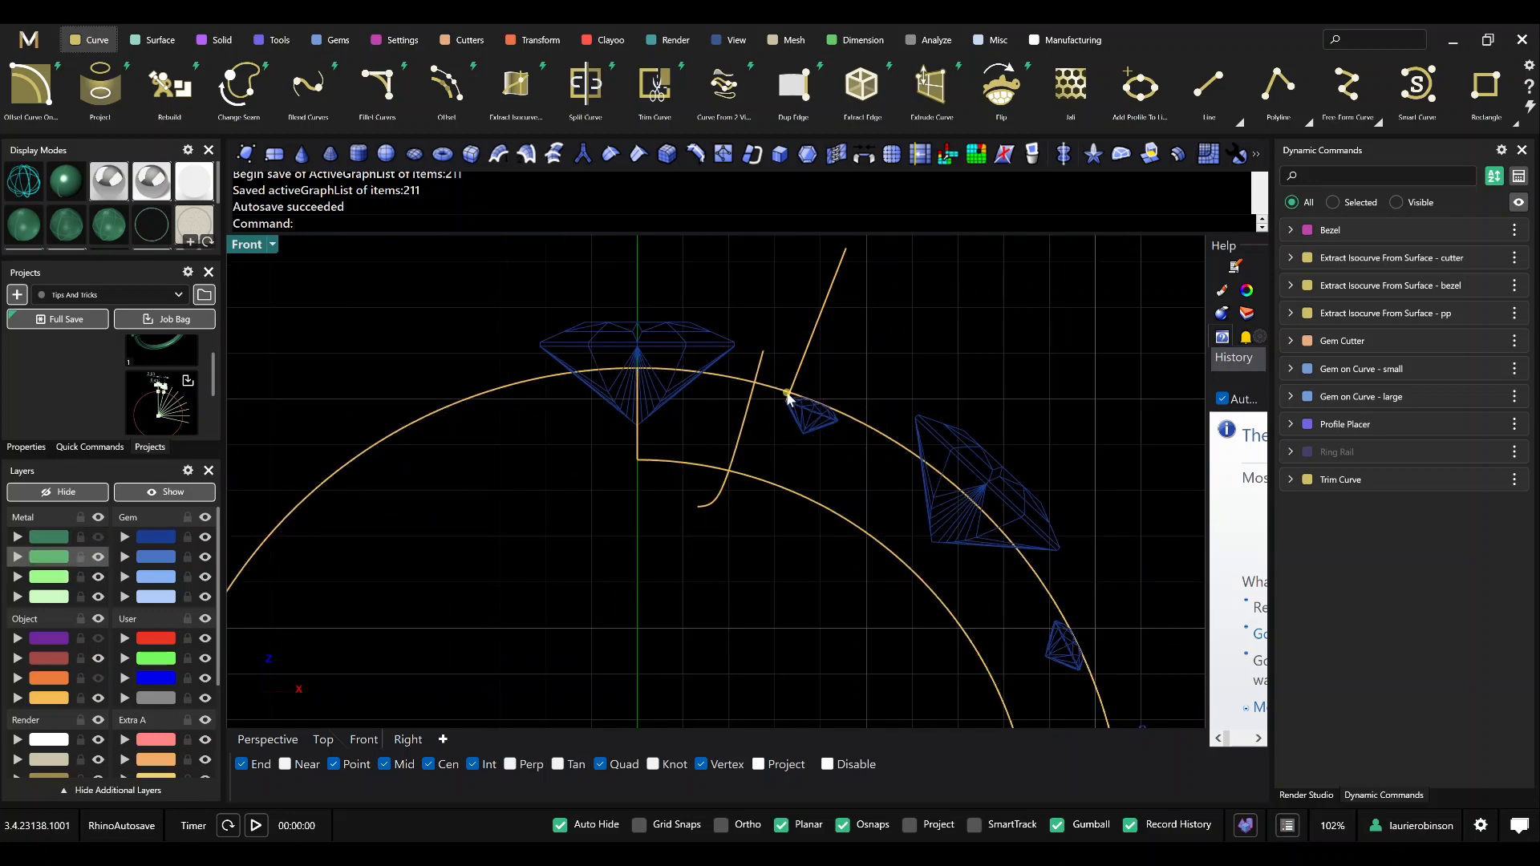
scroll(790, 405, up, 3)
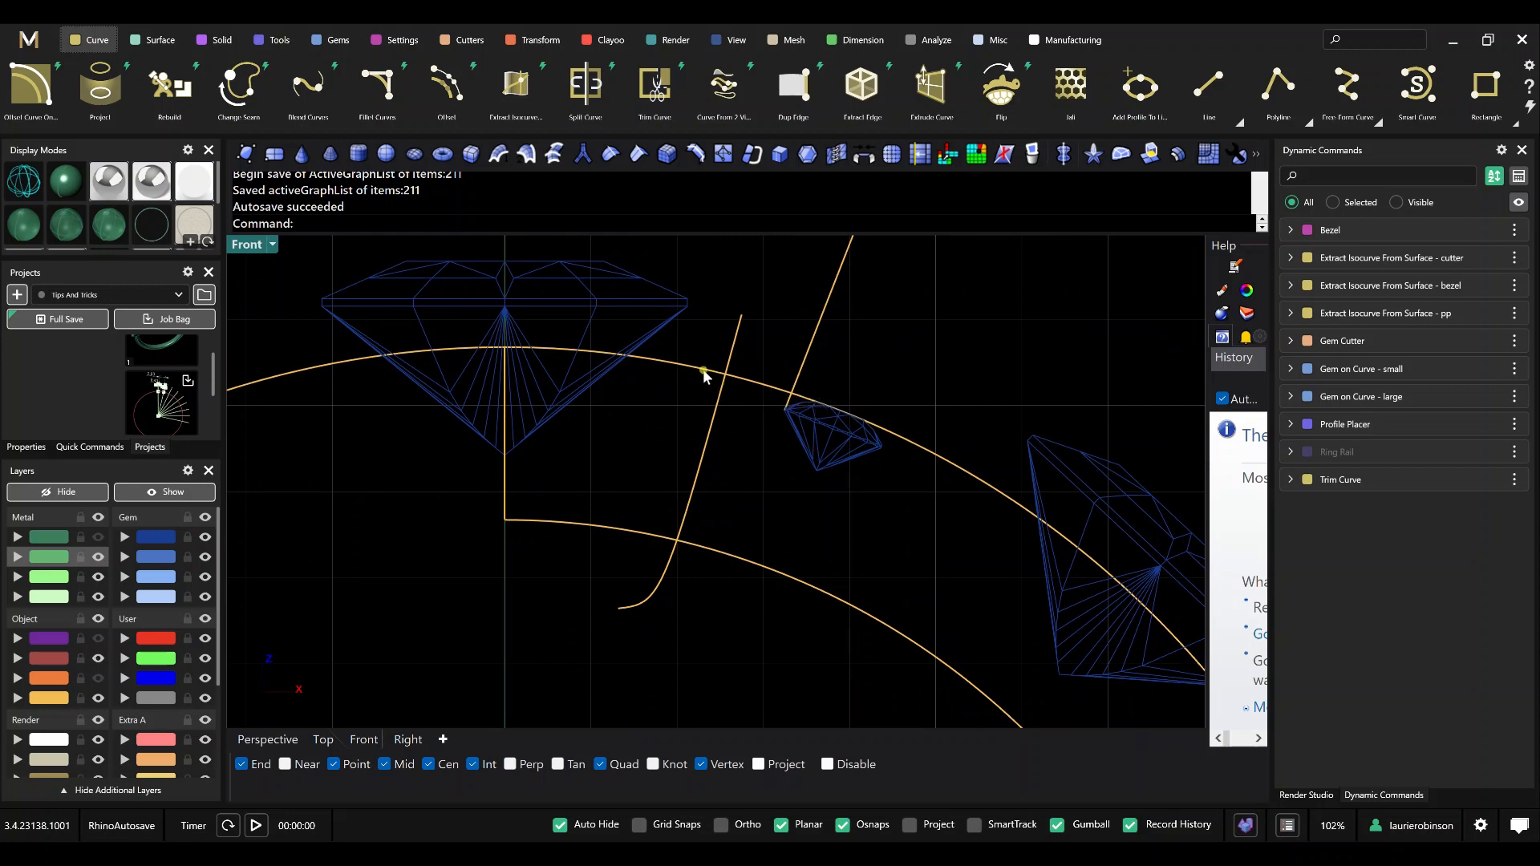
scroll(710, 377, down, 2)
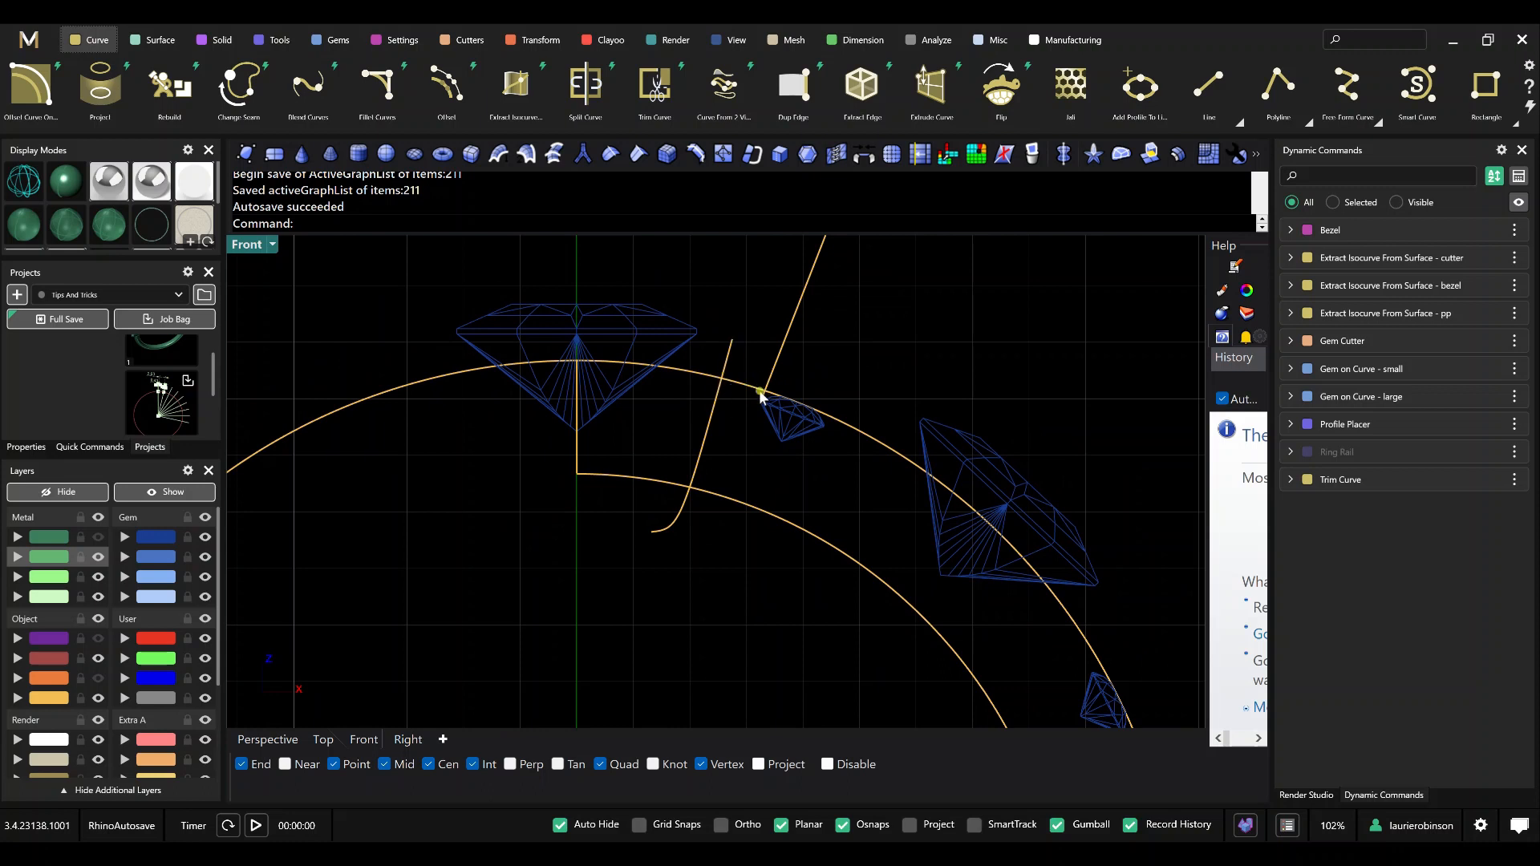
scroll(721, 386, down, 1)
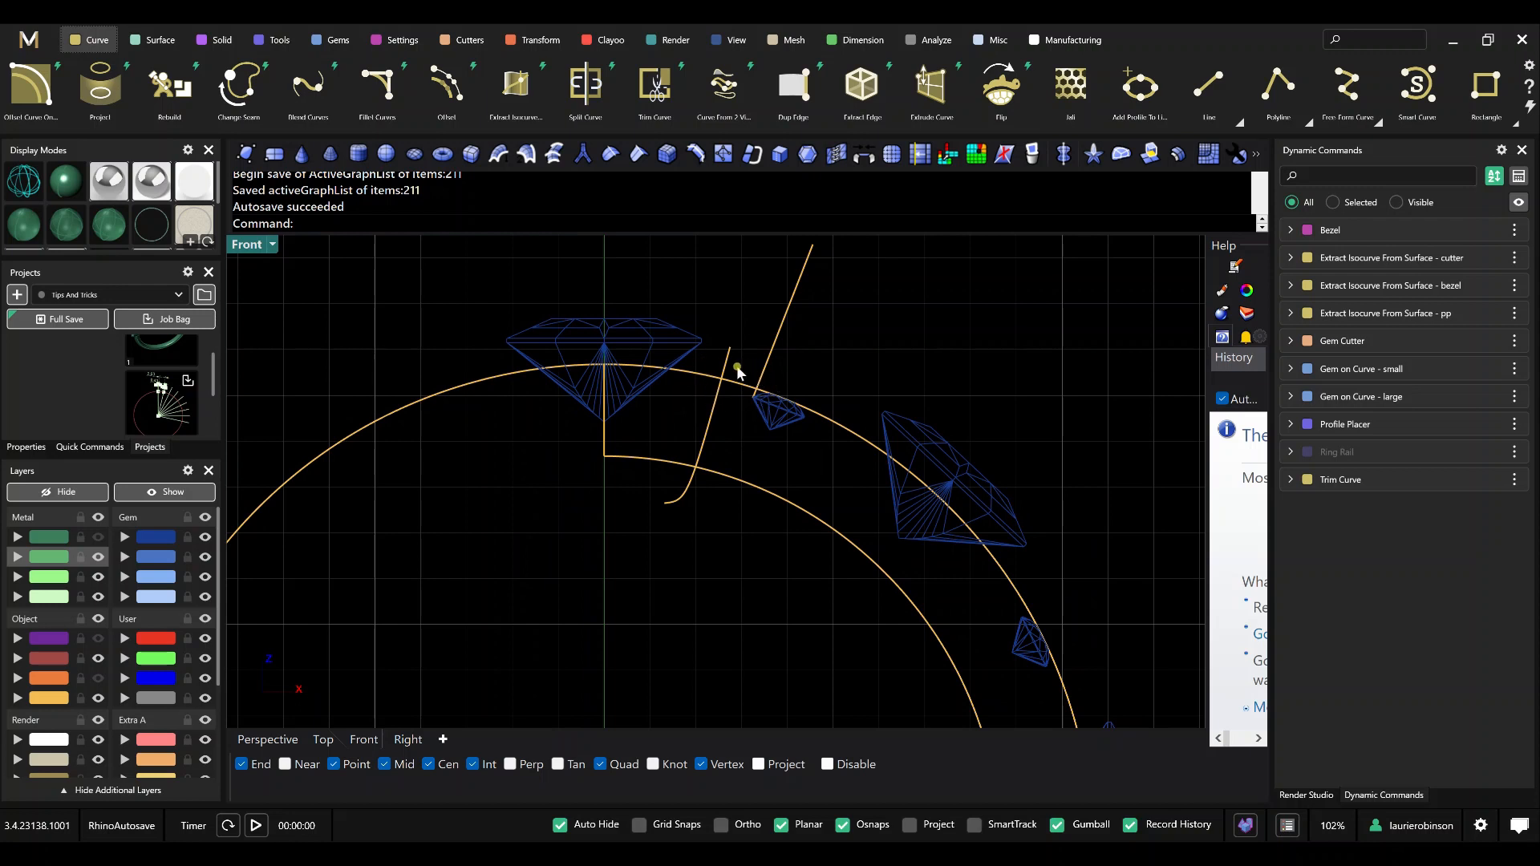
scroll(733, 383, up, 2)
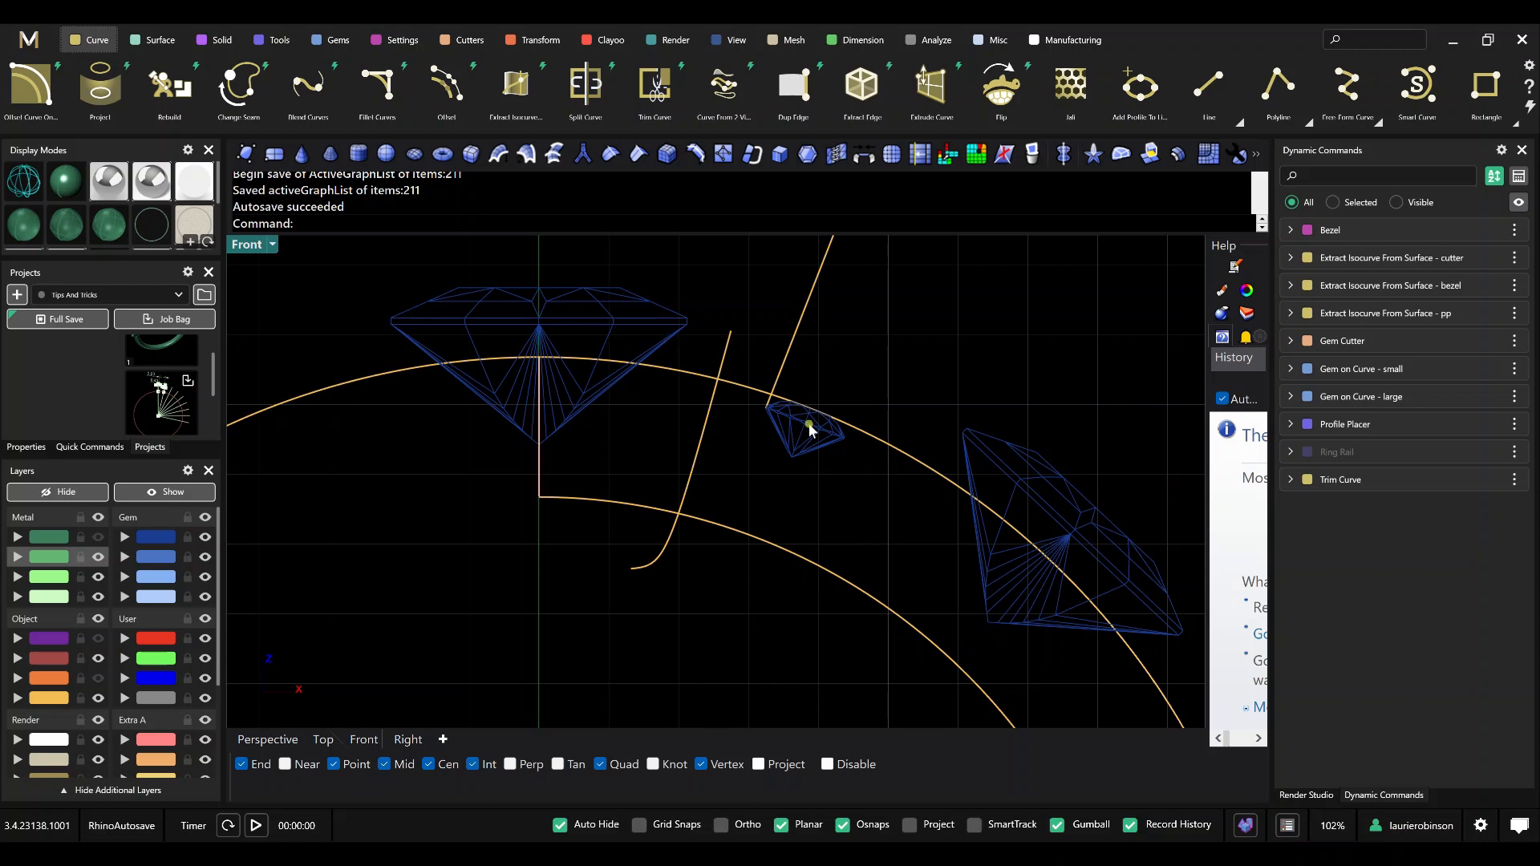
Run Intersect on the bezel isocurve, the cutter isocurve and the outer guide curve to create points where they cross.
click(1290, 340)
text(Intersect)
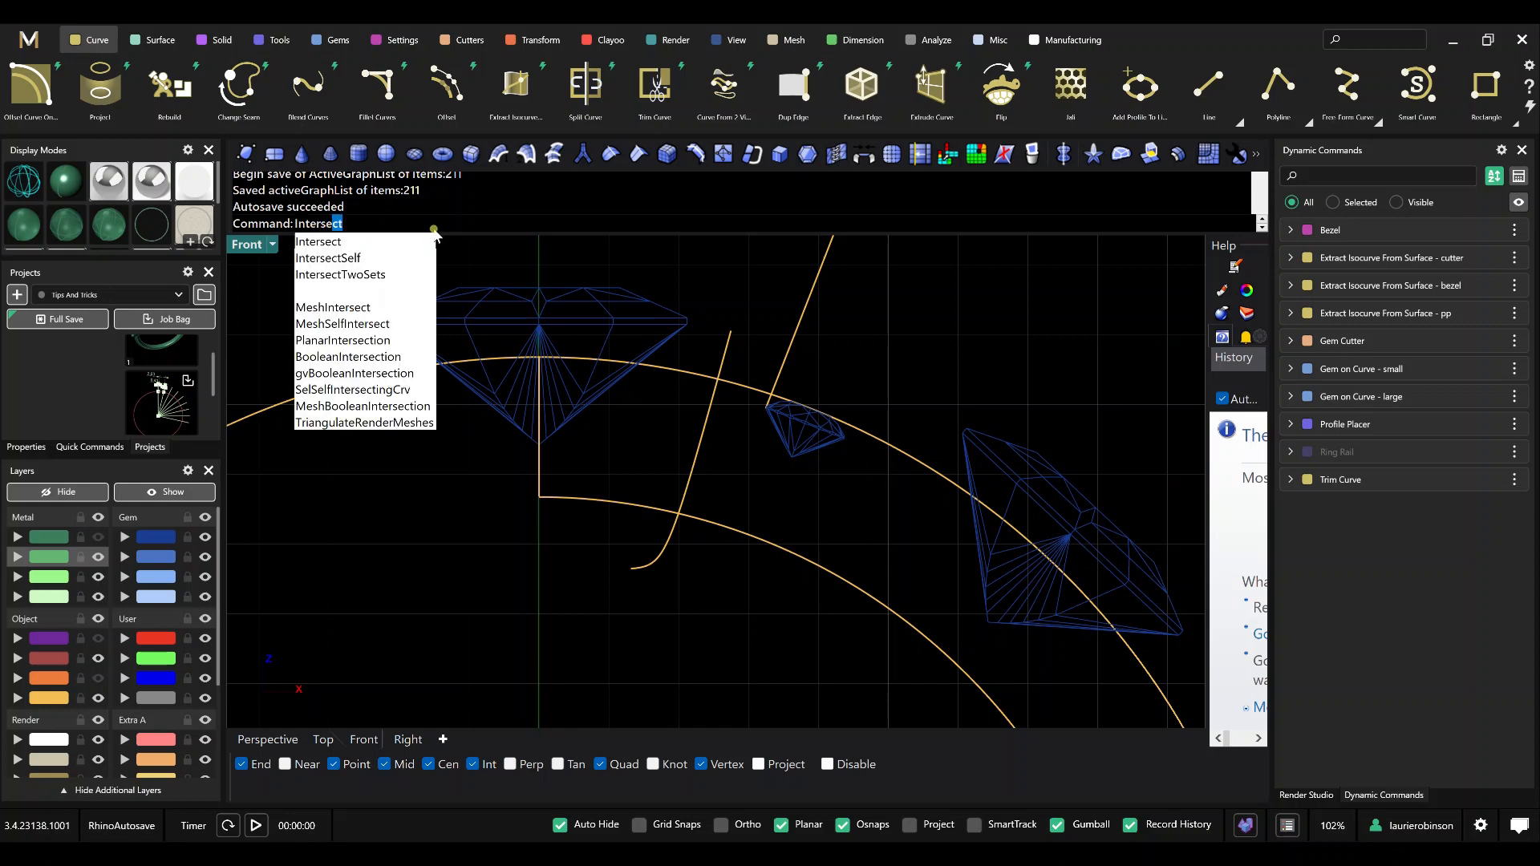
key(Return)
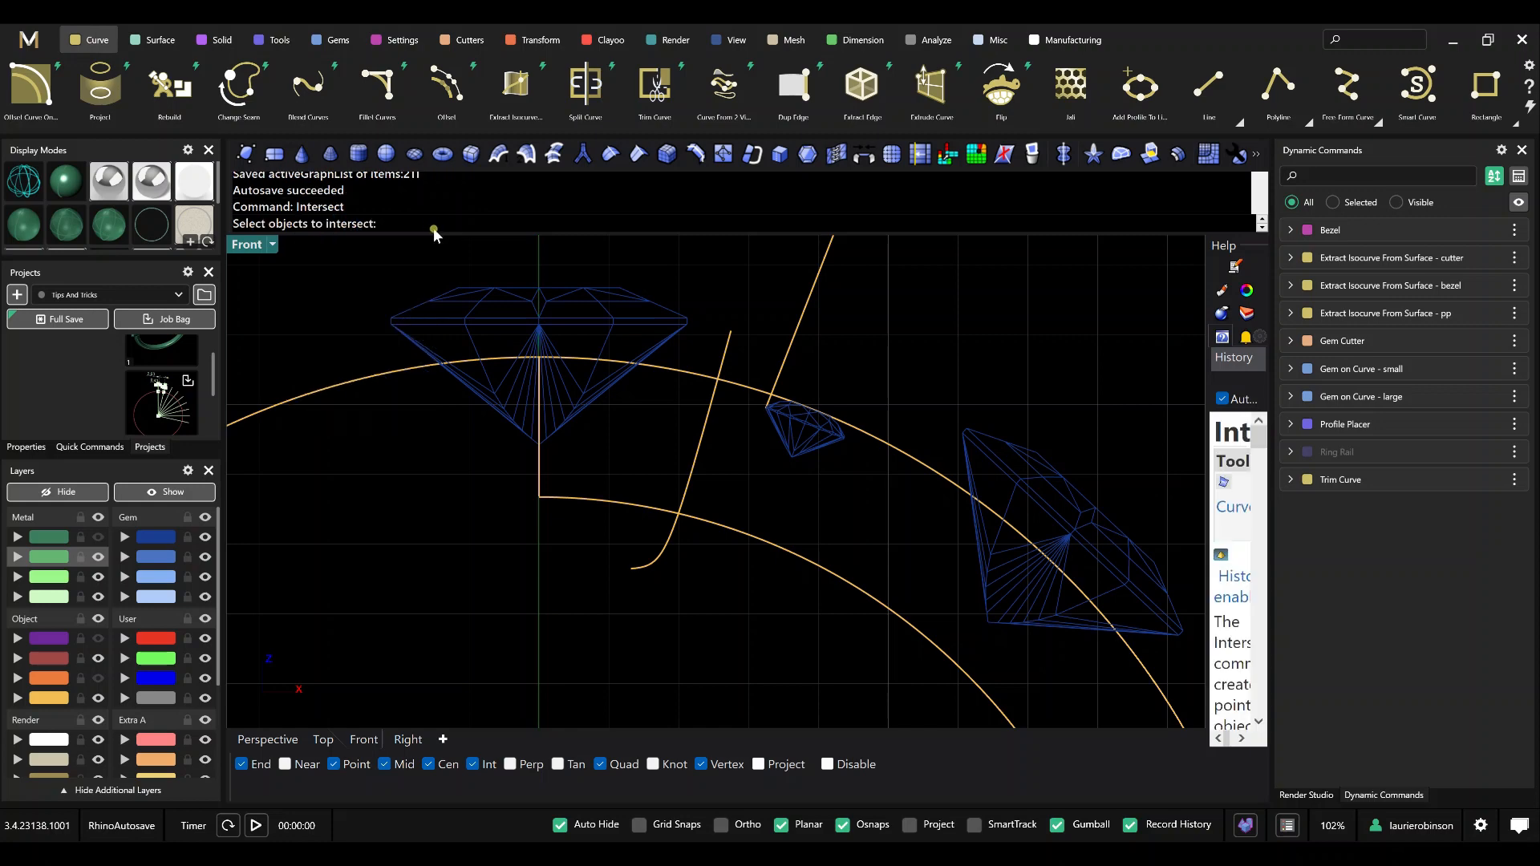
click(711, 400)
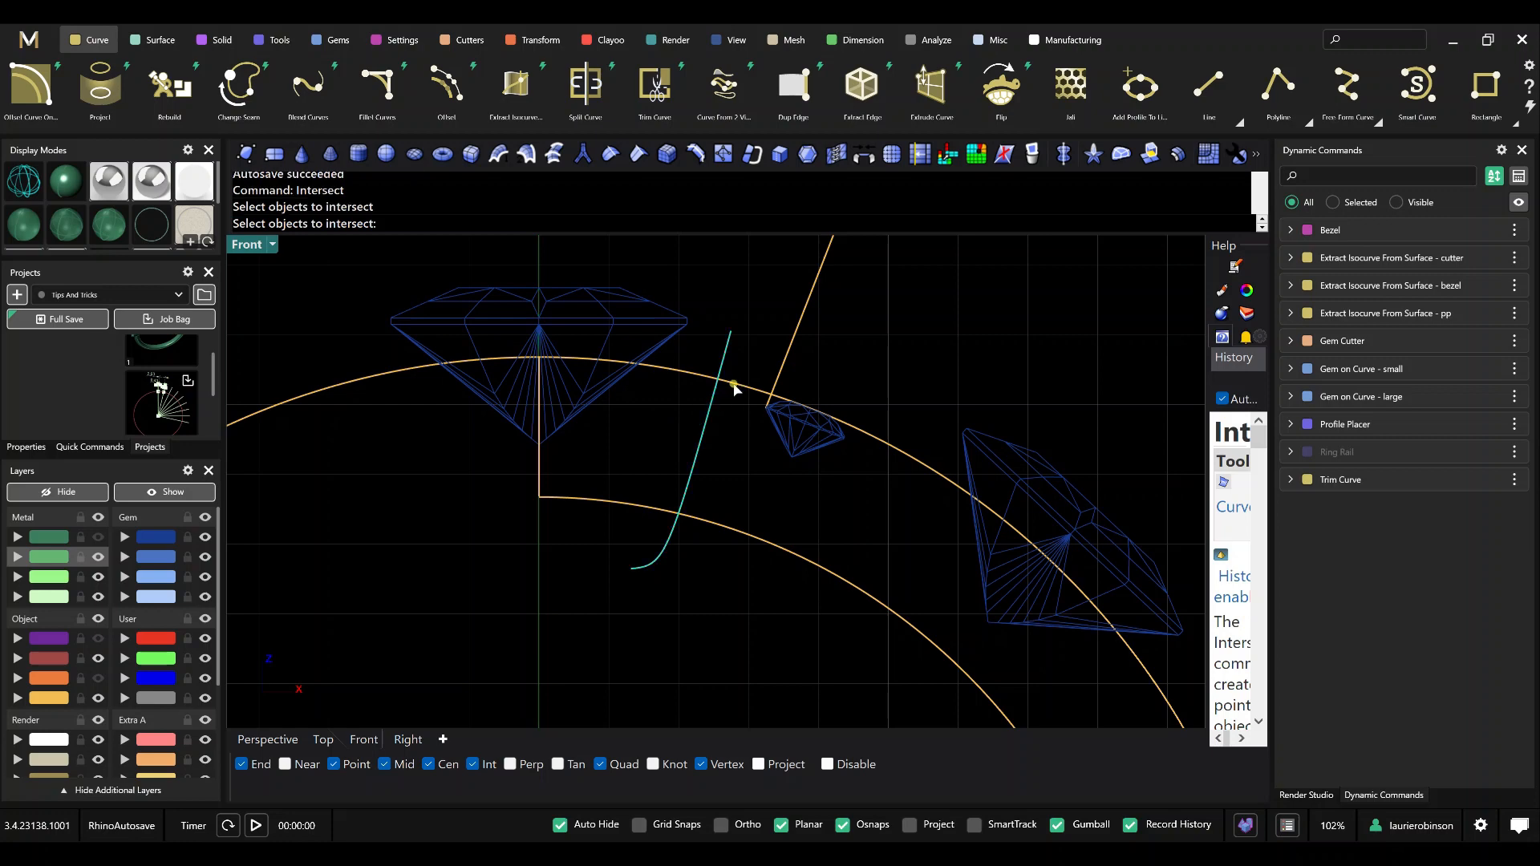
click(734, 387)
click(792, 356)
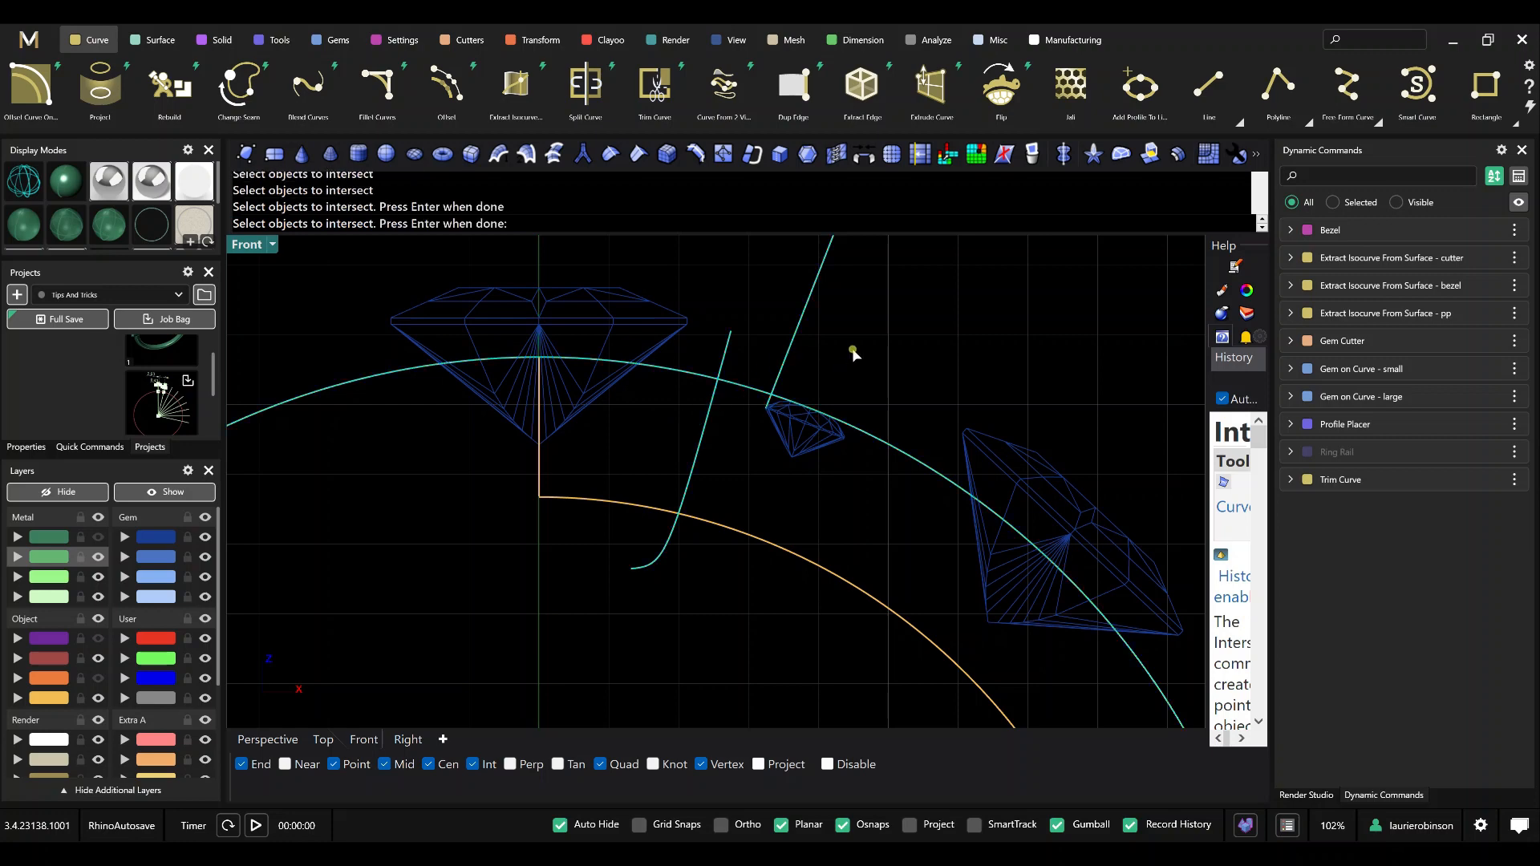
key(Return)
scroll(730, 413, up, 3)
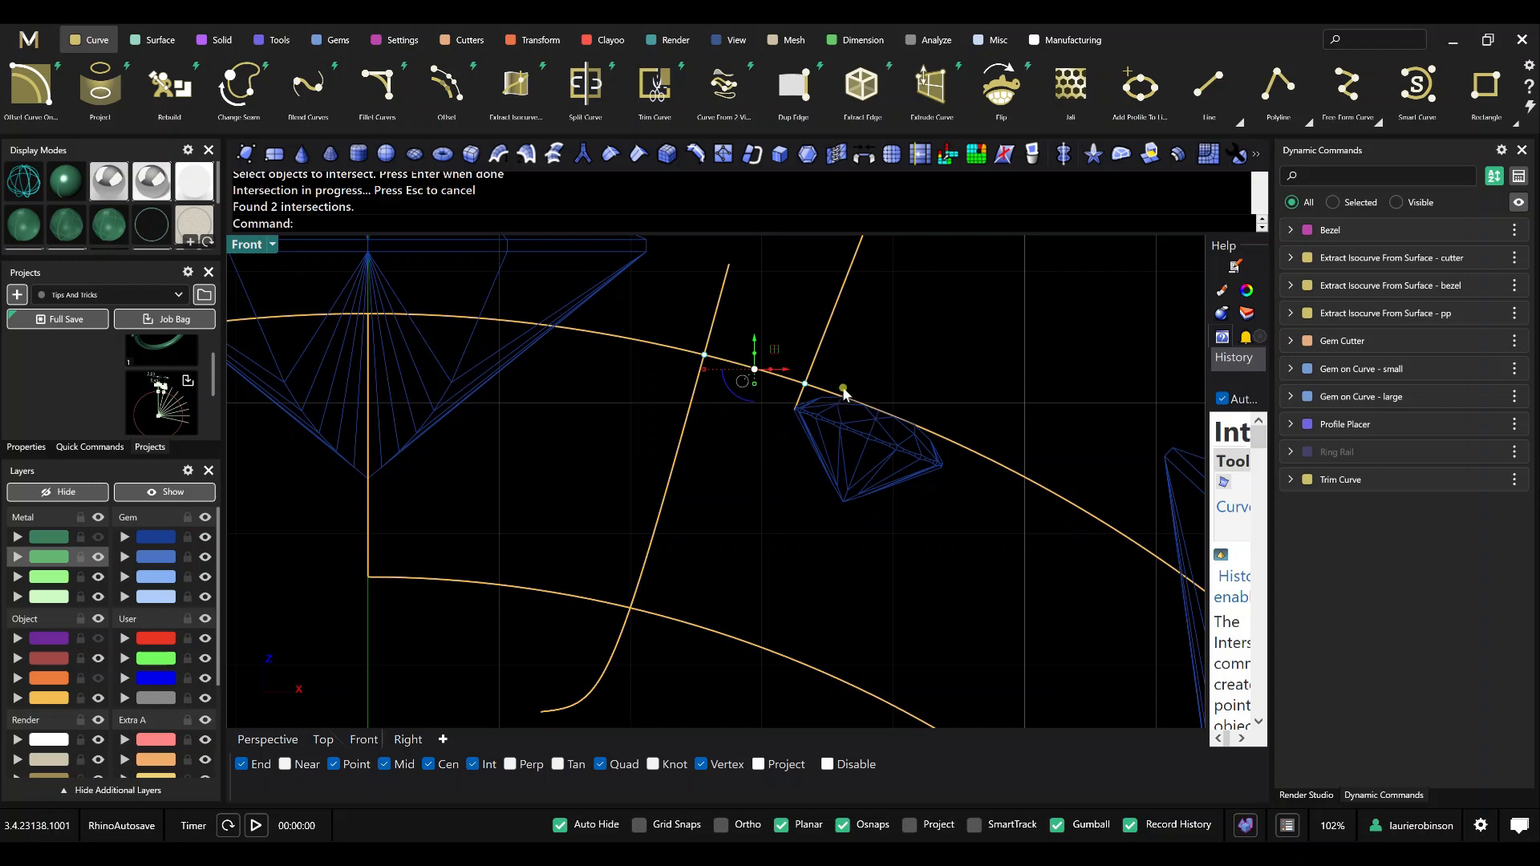
key(Escape)
scroll(746, 405, down, 2)
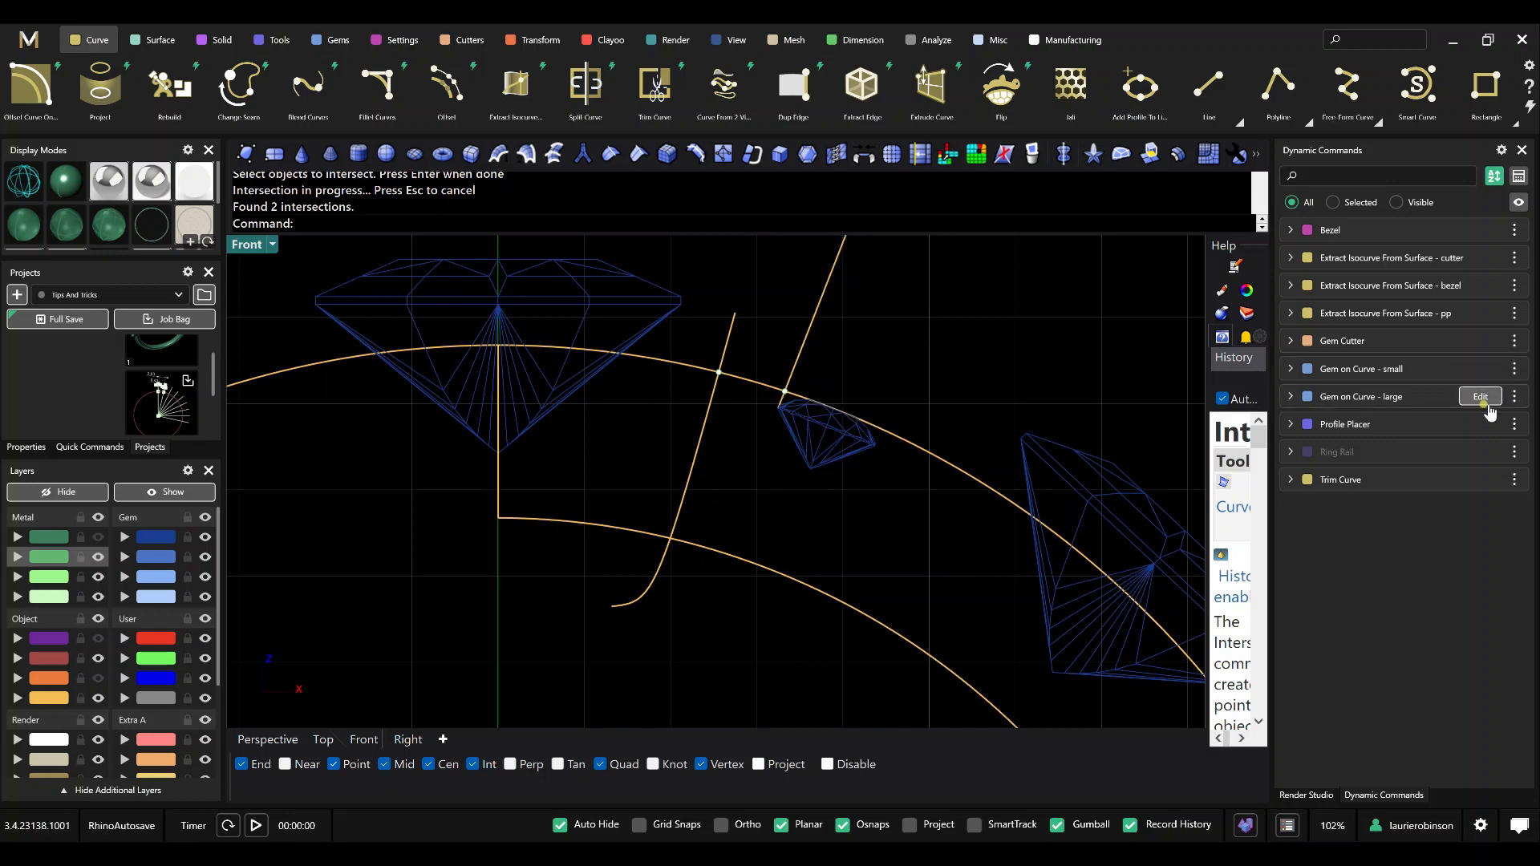
Edit Gem on Curve - small, moving the gems' Start Position to 0.223, and finish the command.
click(1476, 369)
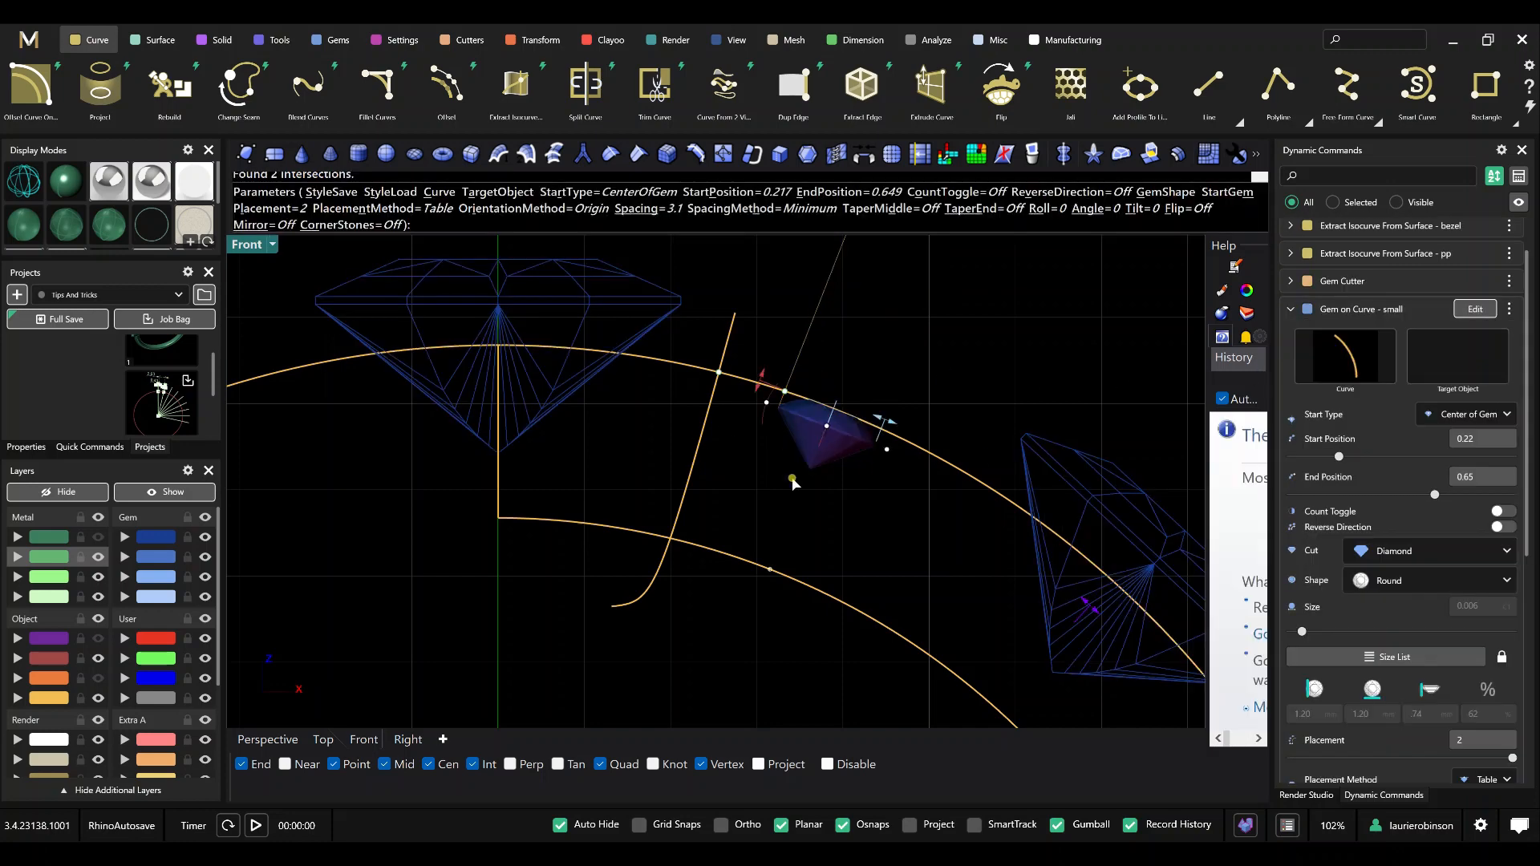
drag(770, 573, 775, 575)
right_click(710, 586)
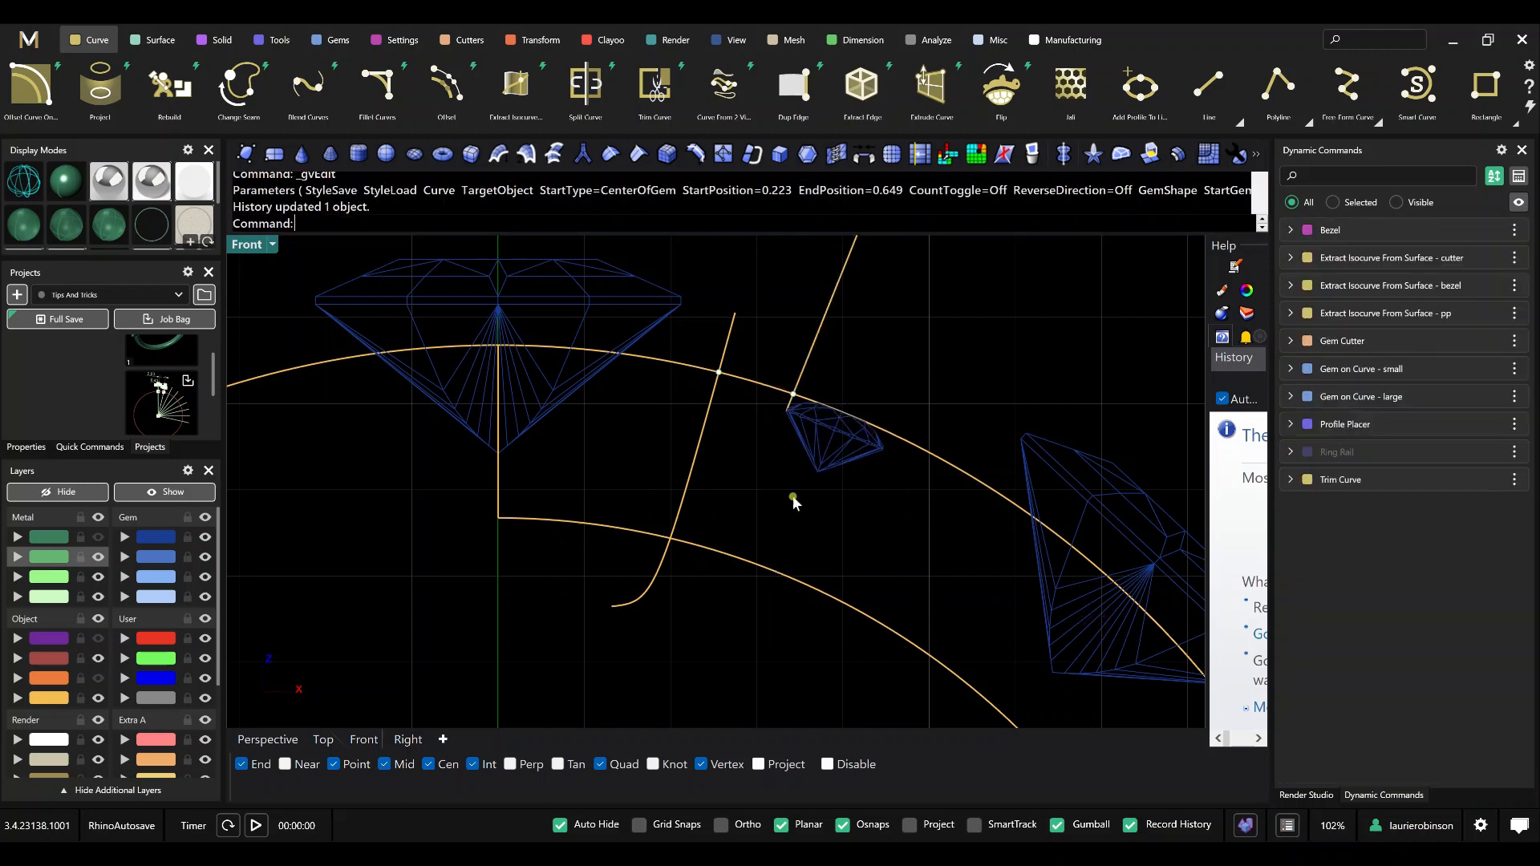
scroll(829, 394, up, 6)
scroll(789, 398, down, 8)
scroll(790, 401, down, 6)
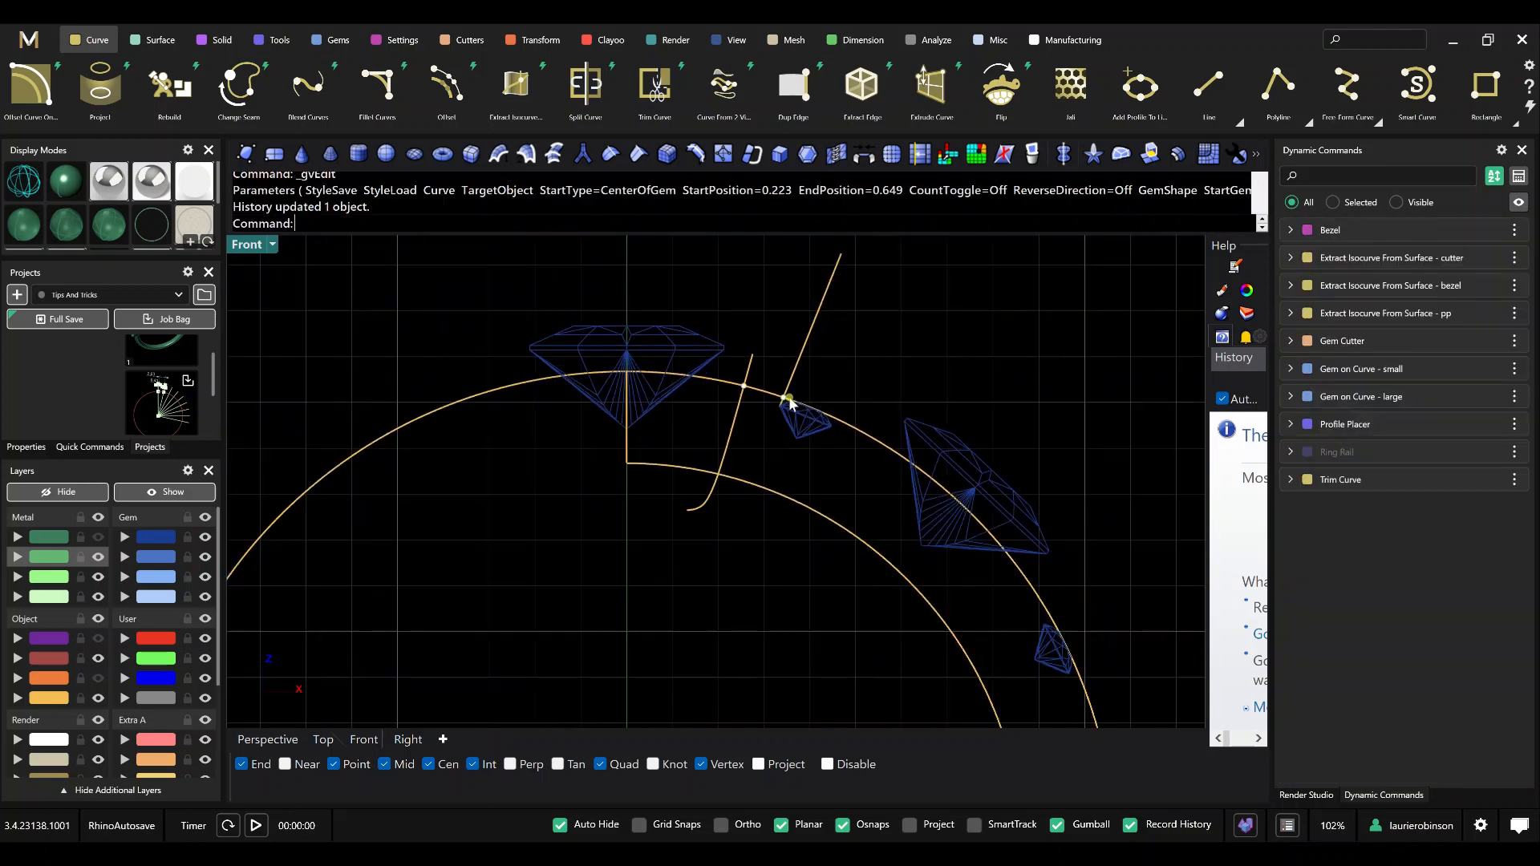
right_drag(777, 436, 768, 431)
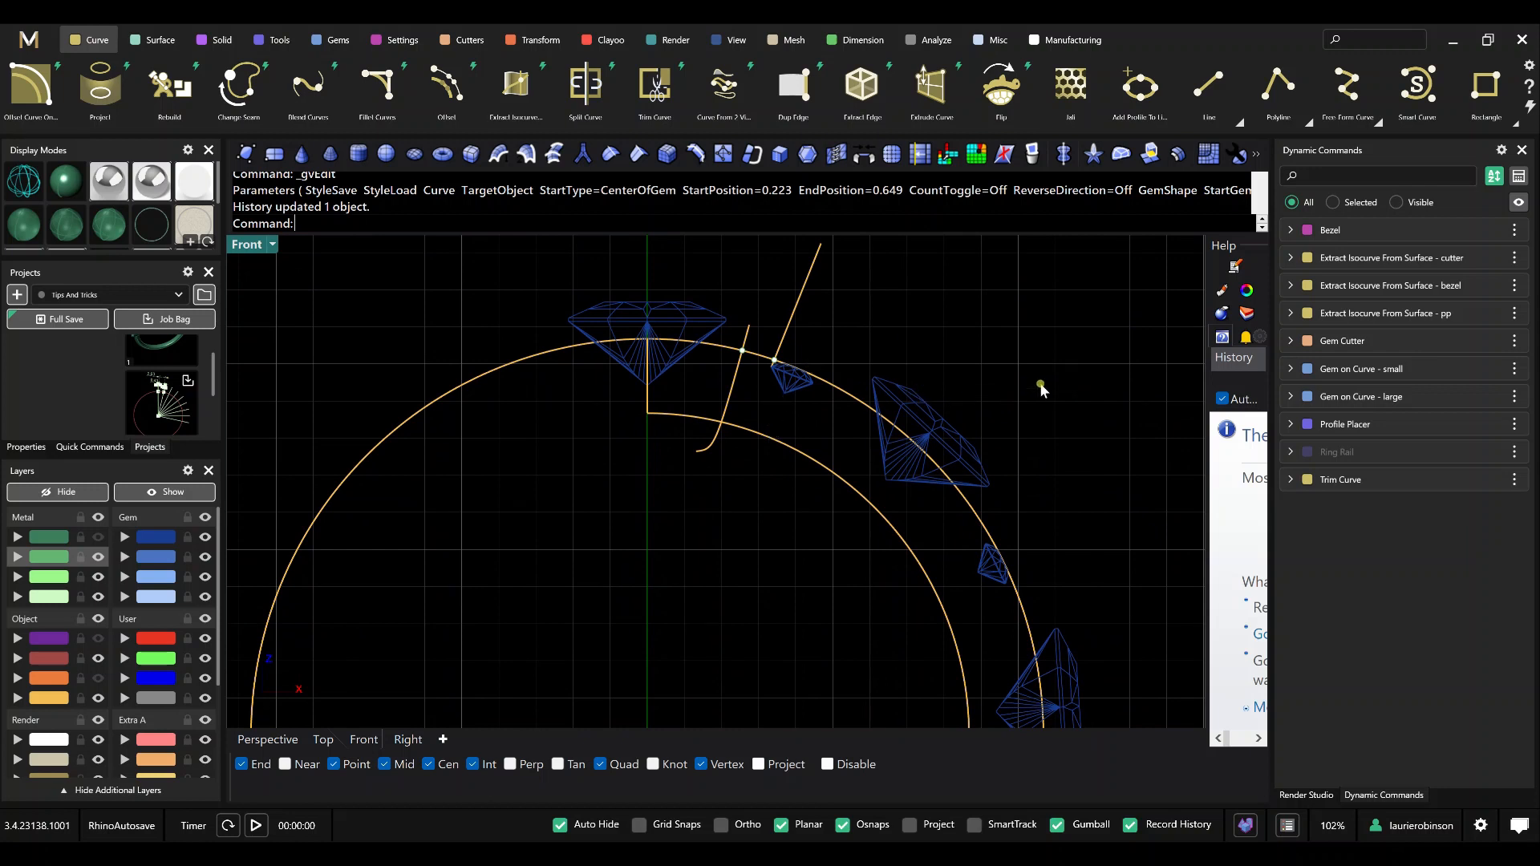
mouse_move(1389, 373)
mouse_move(1391, 306)
right_click(1358, 233)
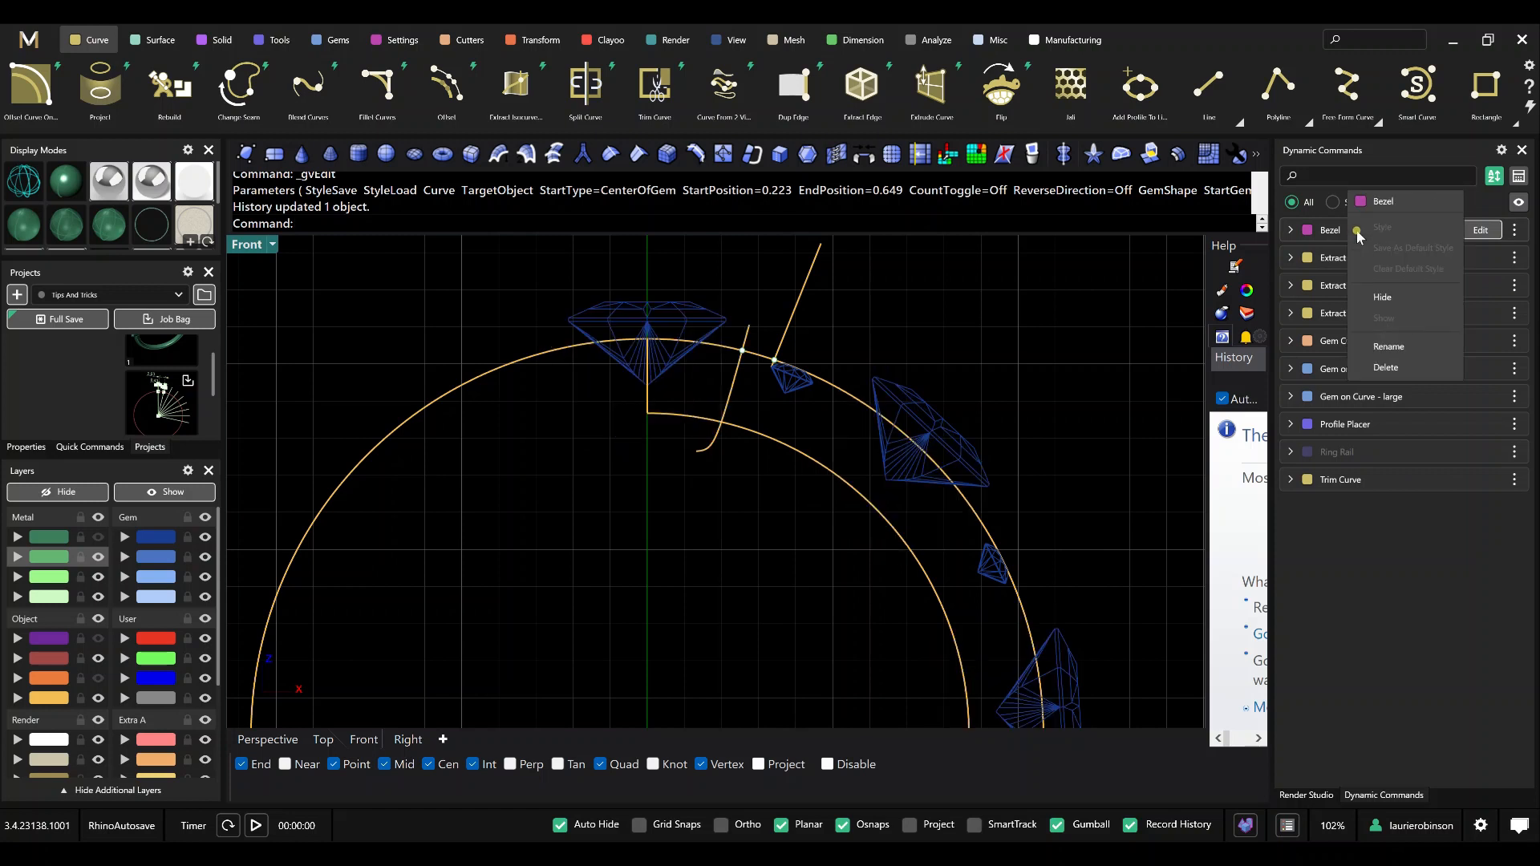
click(1400, 303)
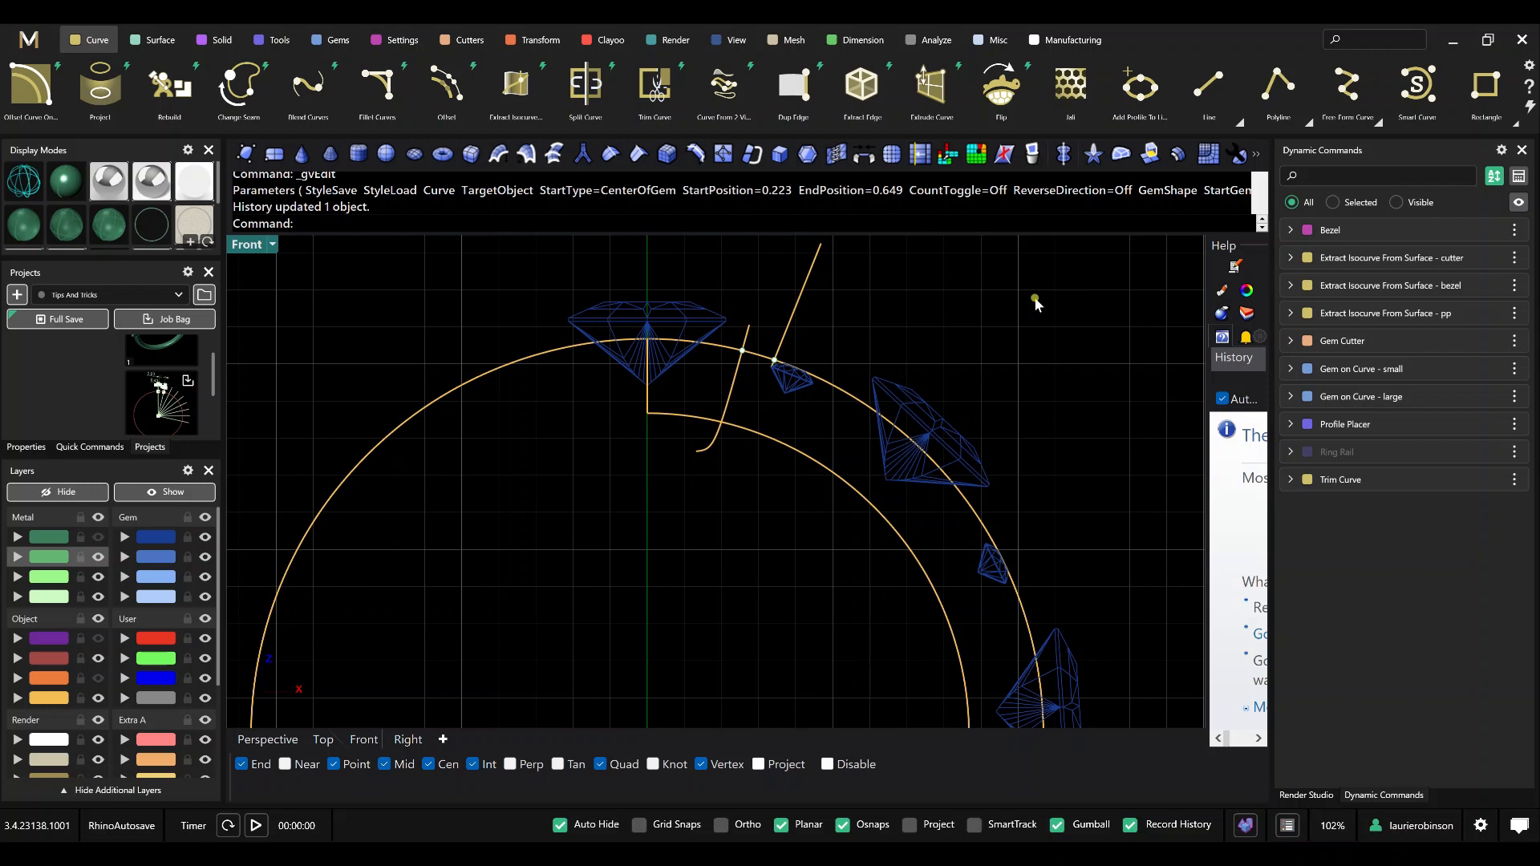
Move the two intersection points on the guide curve to the Metal 04 layer.
scroll(791, 353, up, 2)
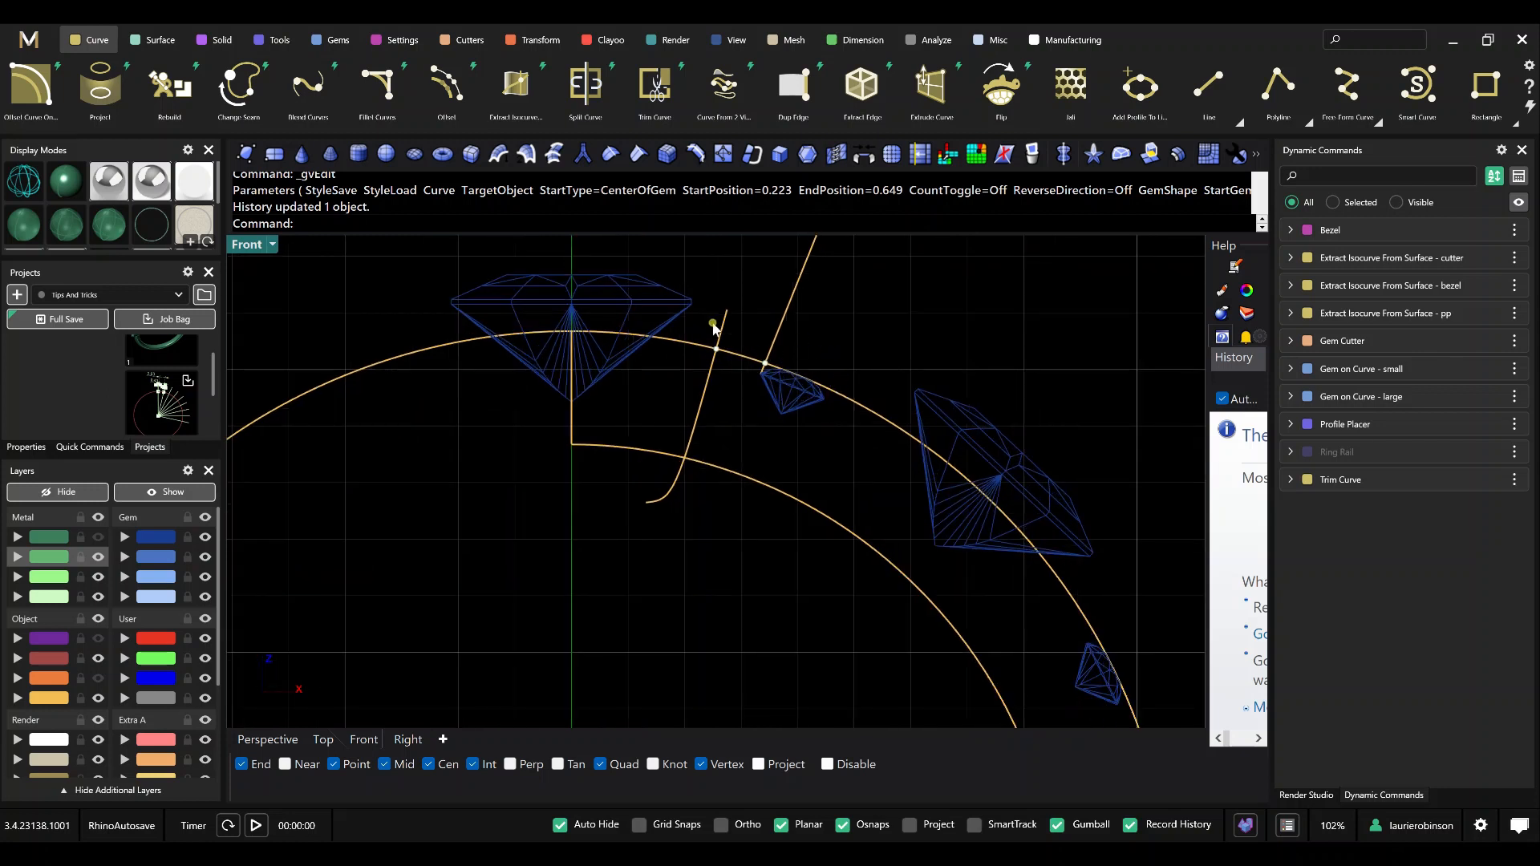
drag(705, 329, 786, 378)
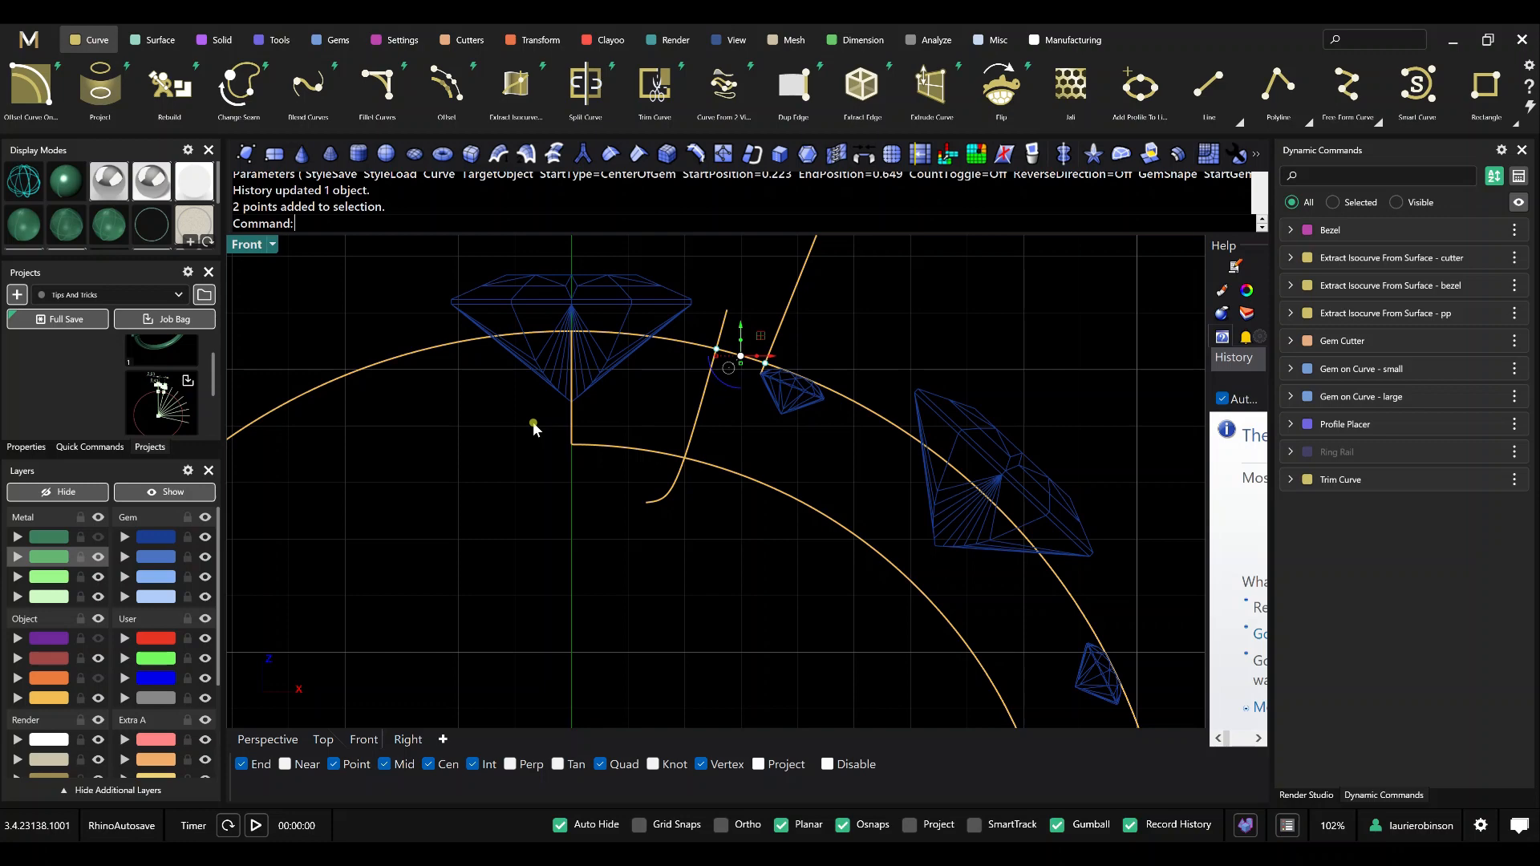
click(16, 596)
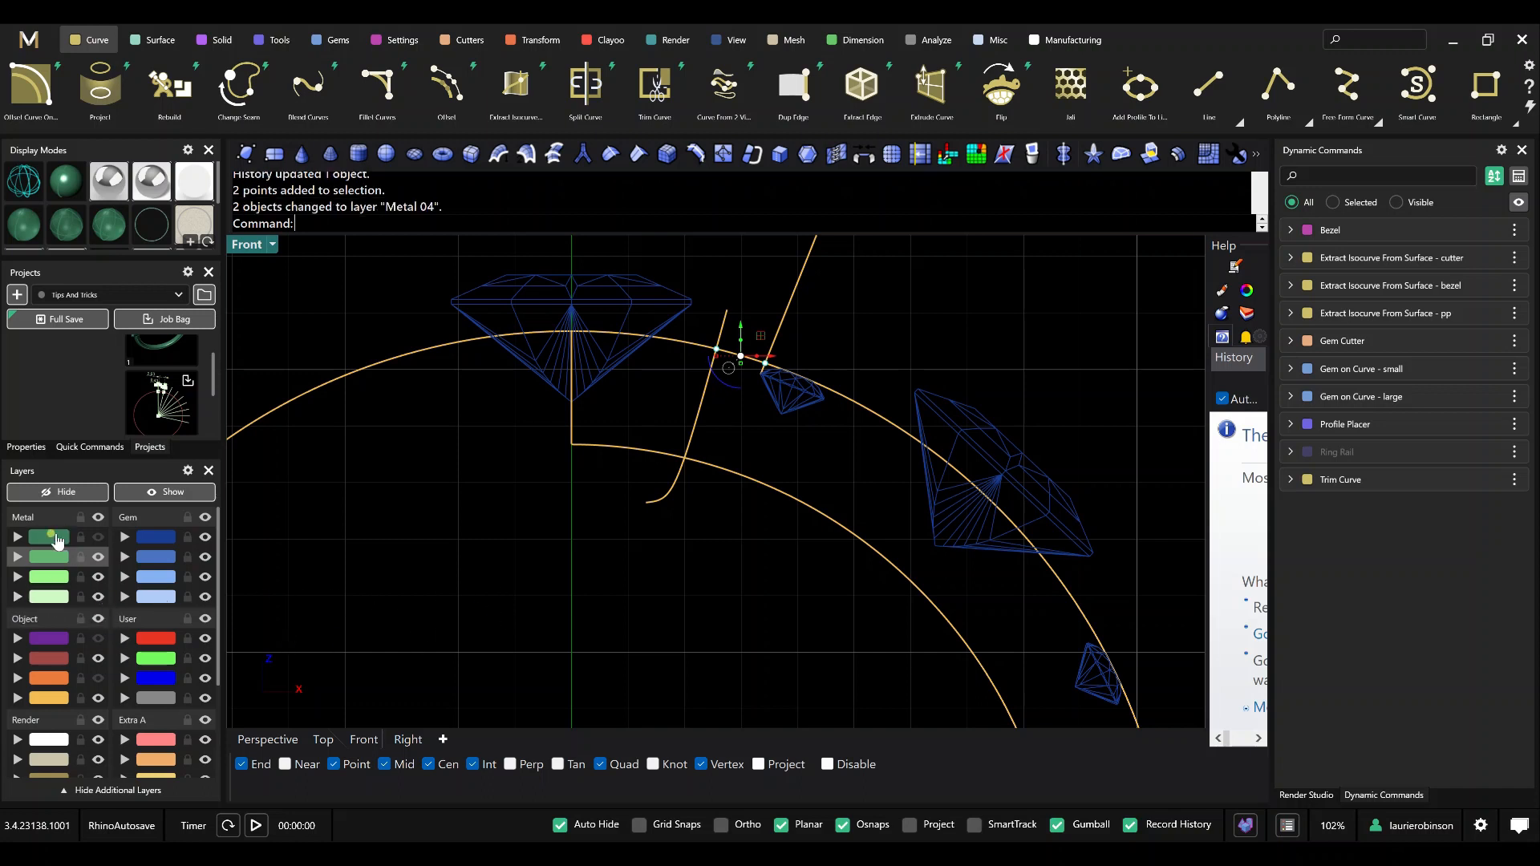
click(288, 603)
scroll(710, 548, down, 2)
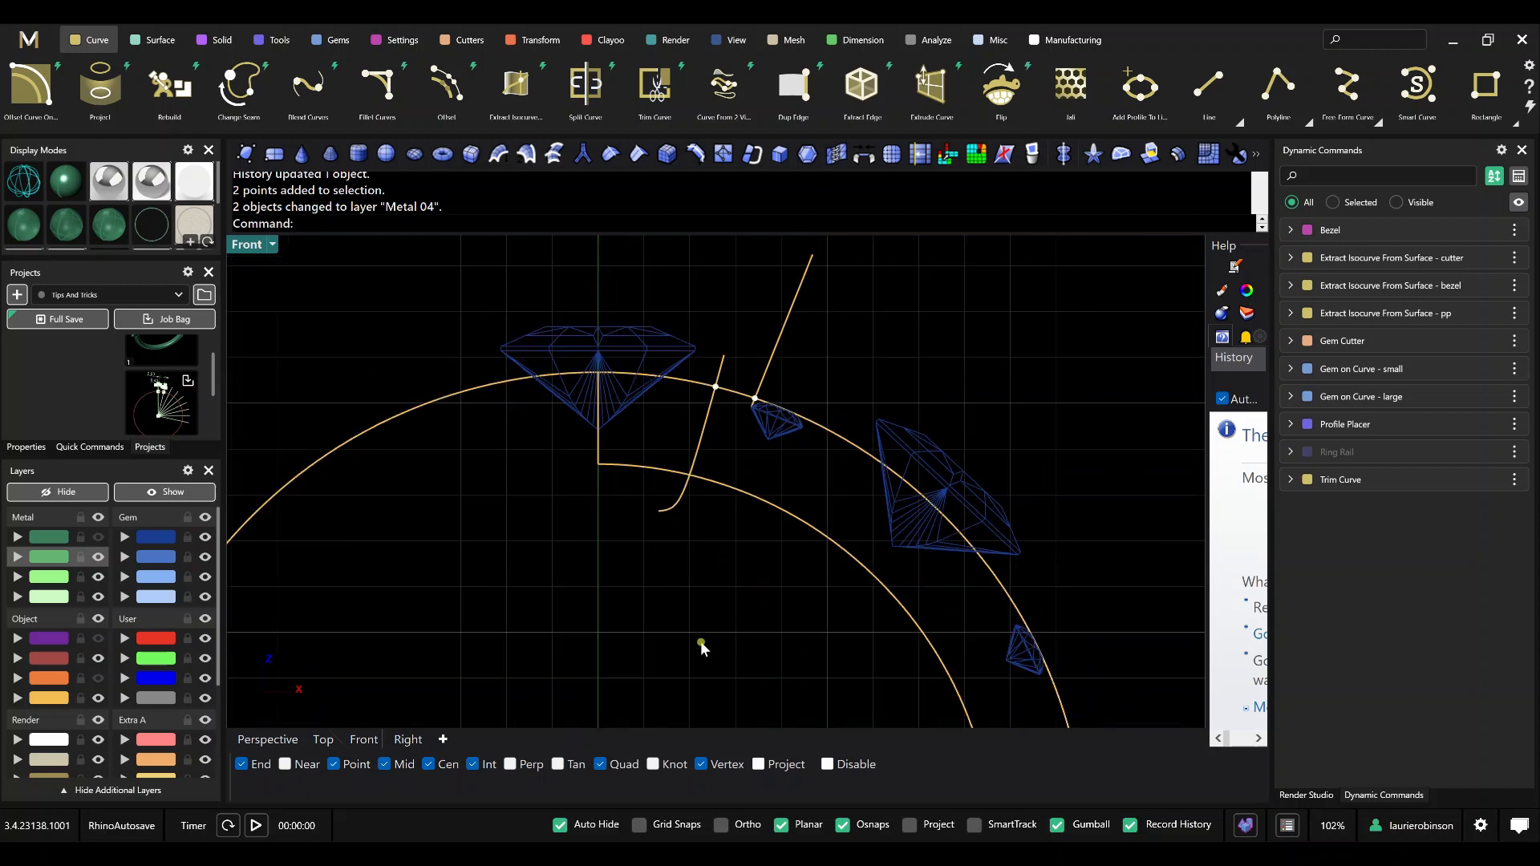
Add an aligned dimension on the Metal 04 layer between the two intersection points, placing it above the guide curve.
right_drag(700, 642, 761, 579)
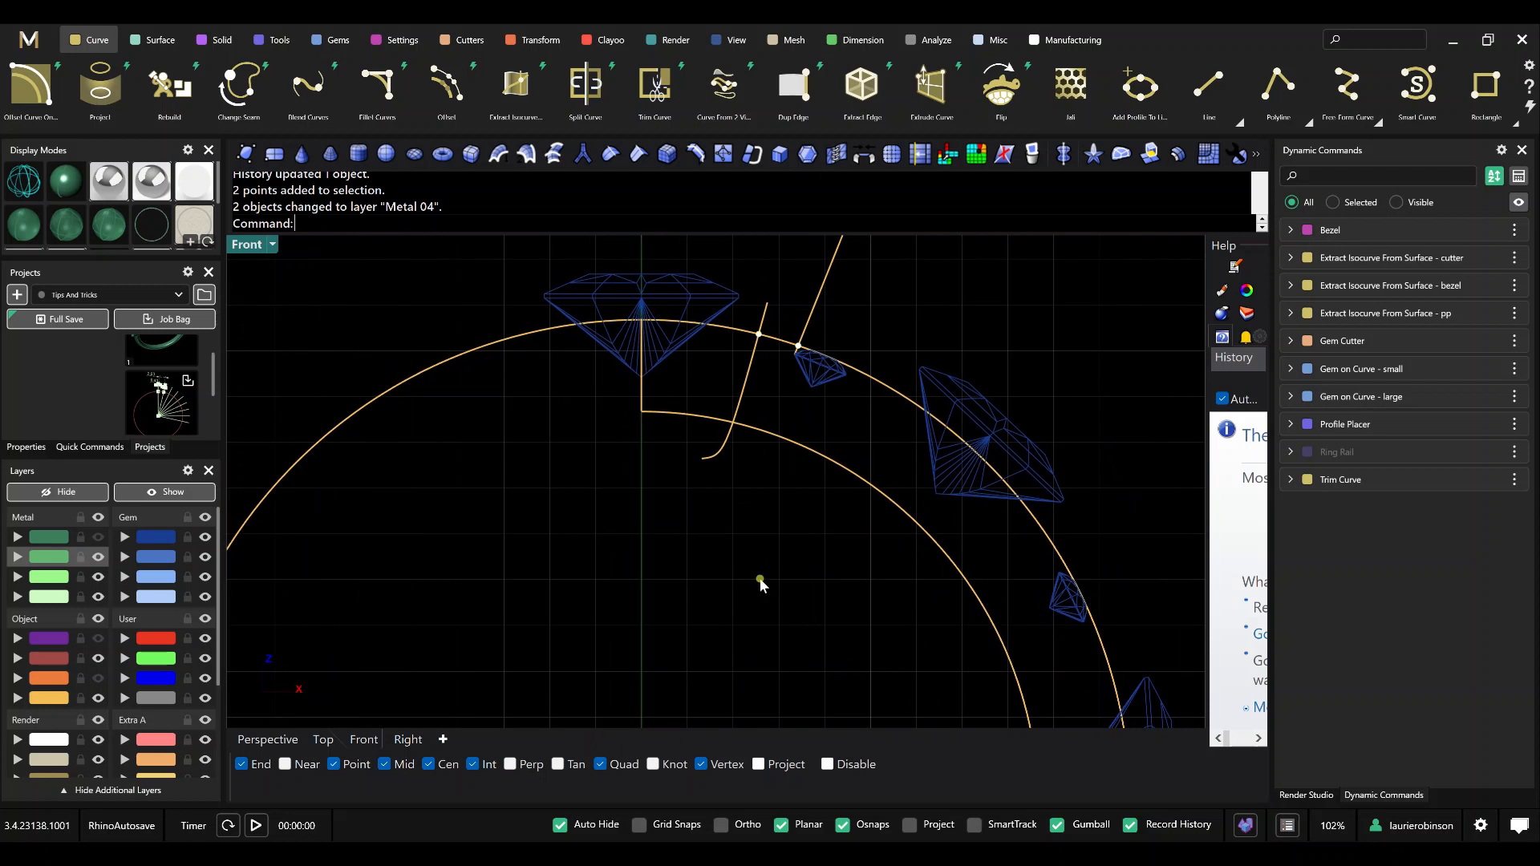
scroll(760, 579, down, 1)
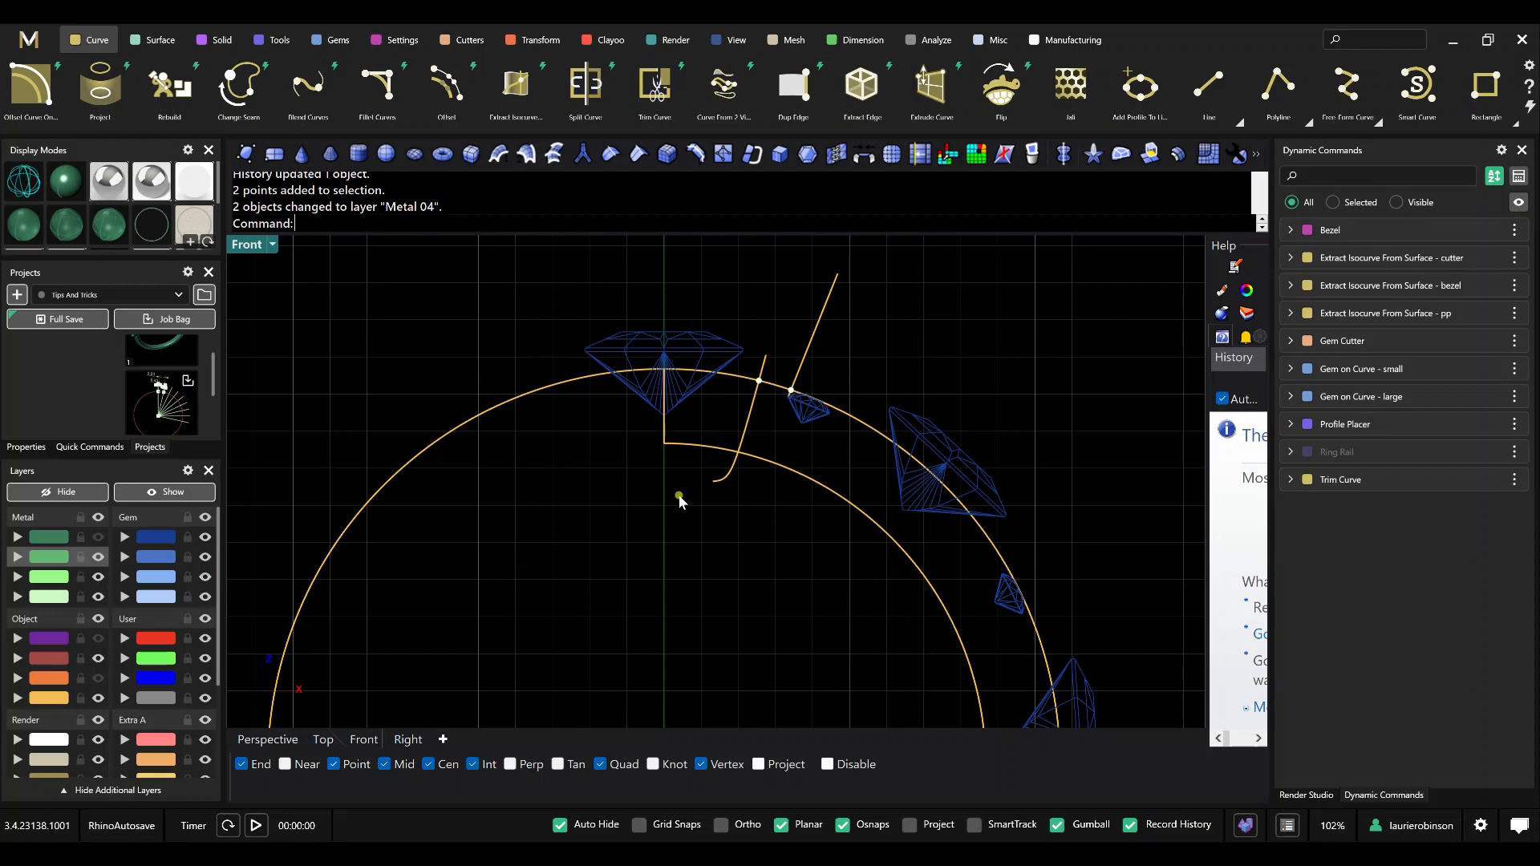
click(858, 39)
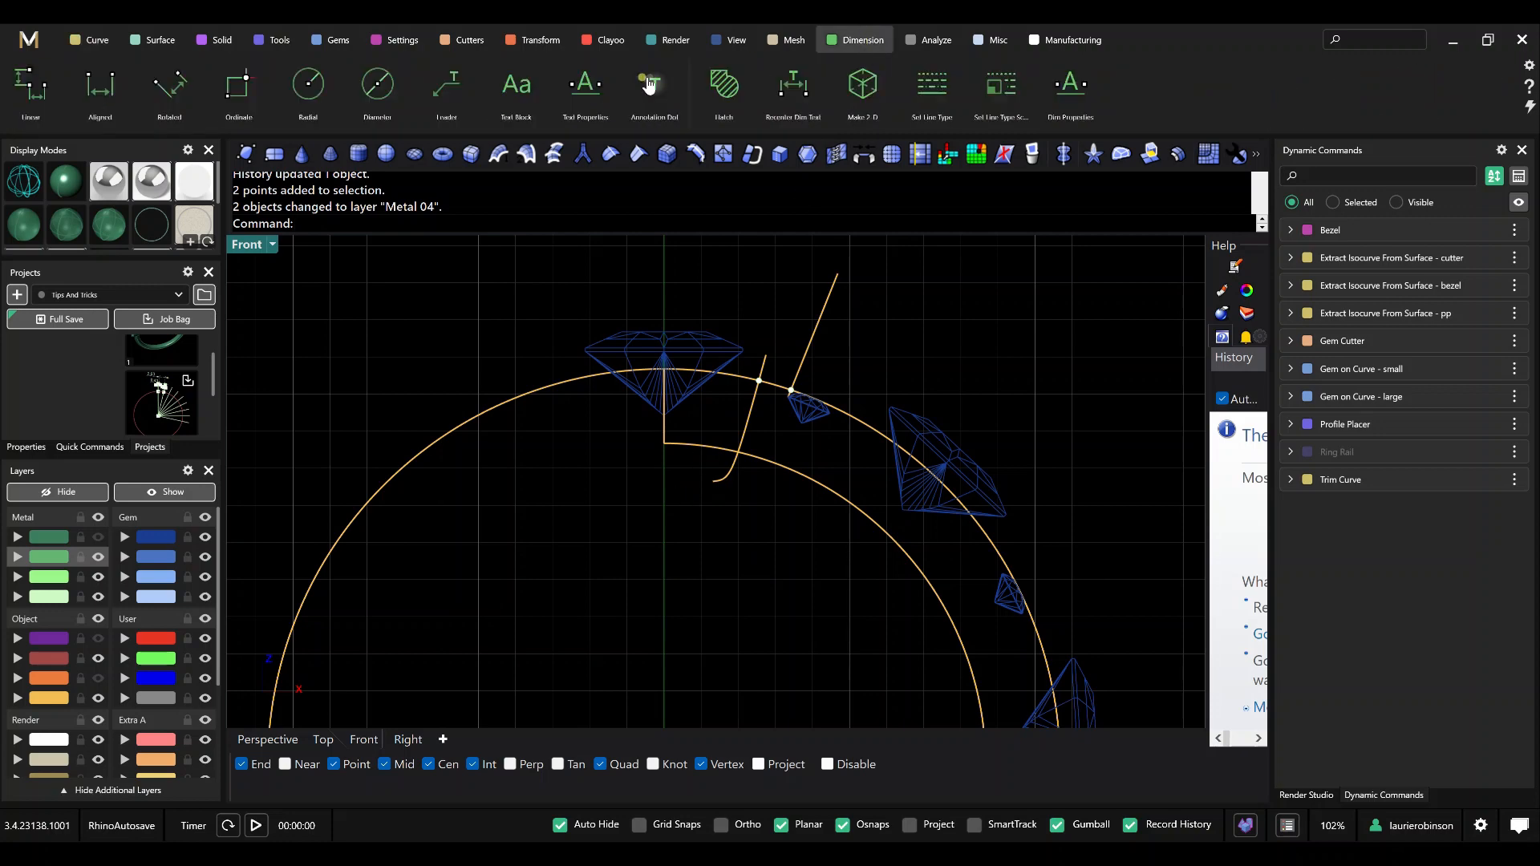
click(92, 104)
scroll(798, 389, up, 5)
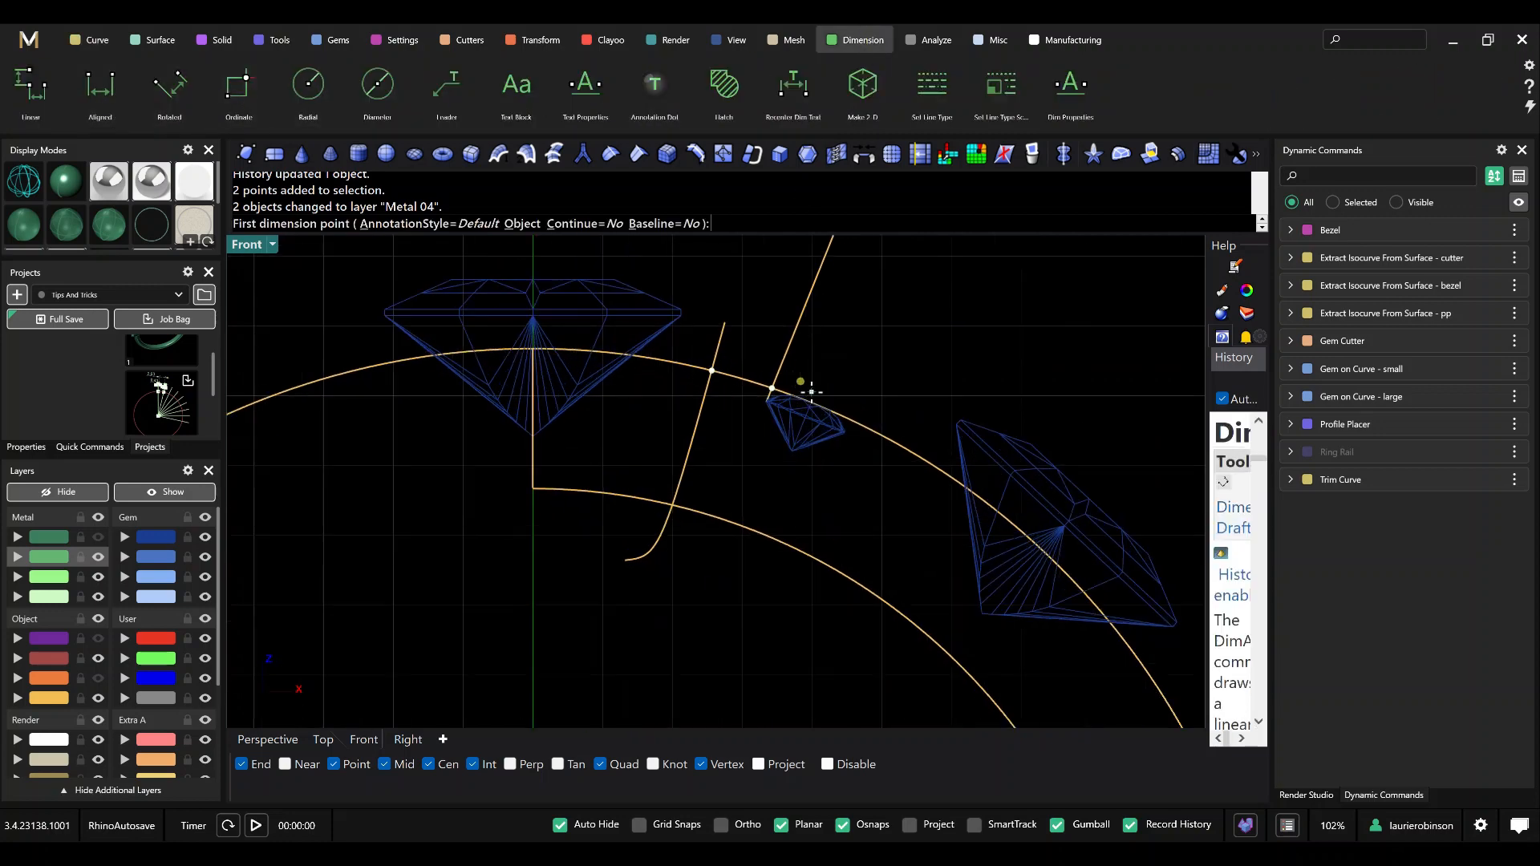
click(683, 358)
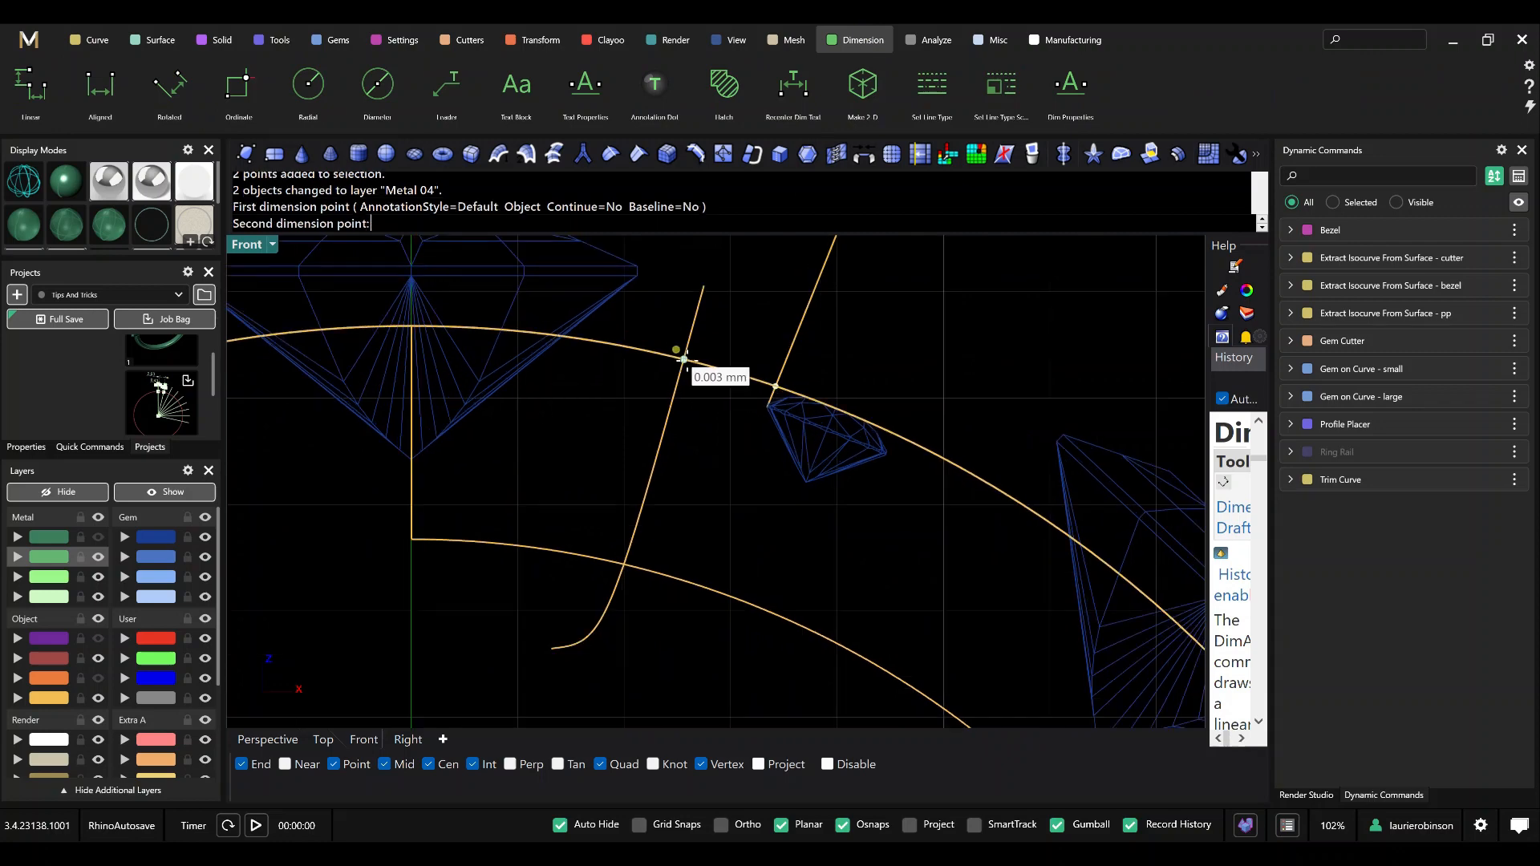
click(775, 386)
scroll(738, 344, down, 4)
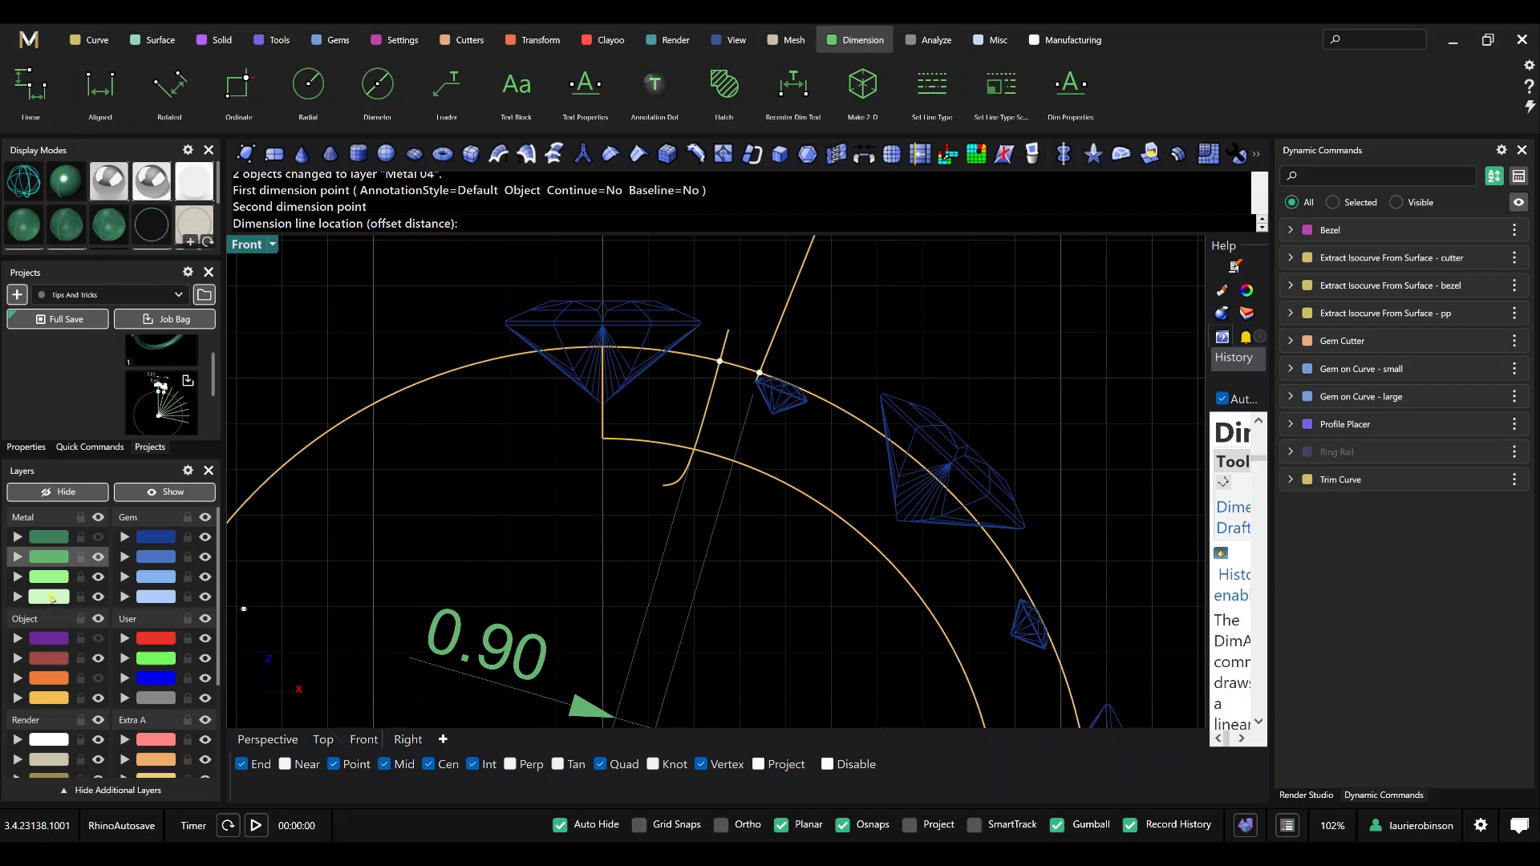
scroll(708, 295, down, 3)
right_drag(708, 295, 582, 451)
click(706, 366)
scroll(735, 447, up, 4)
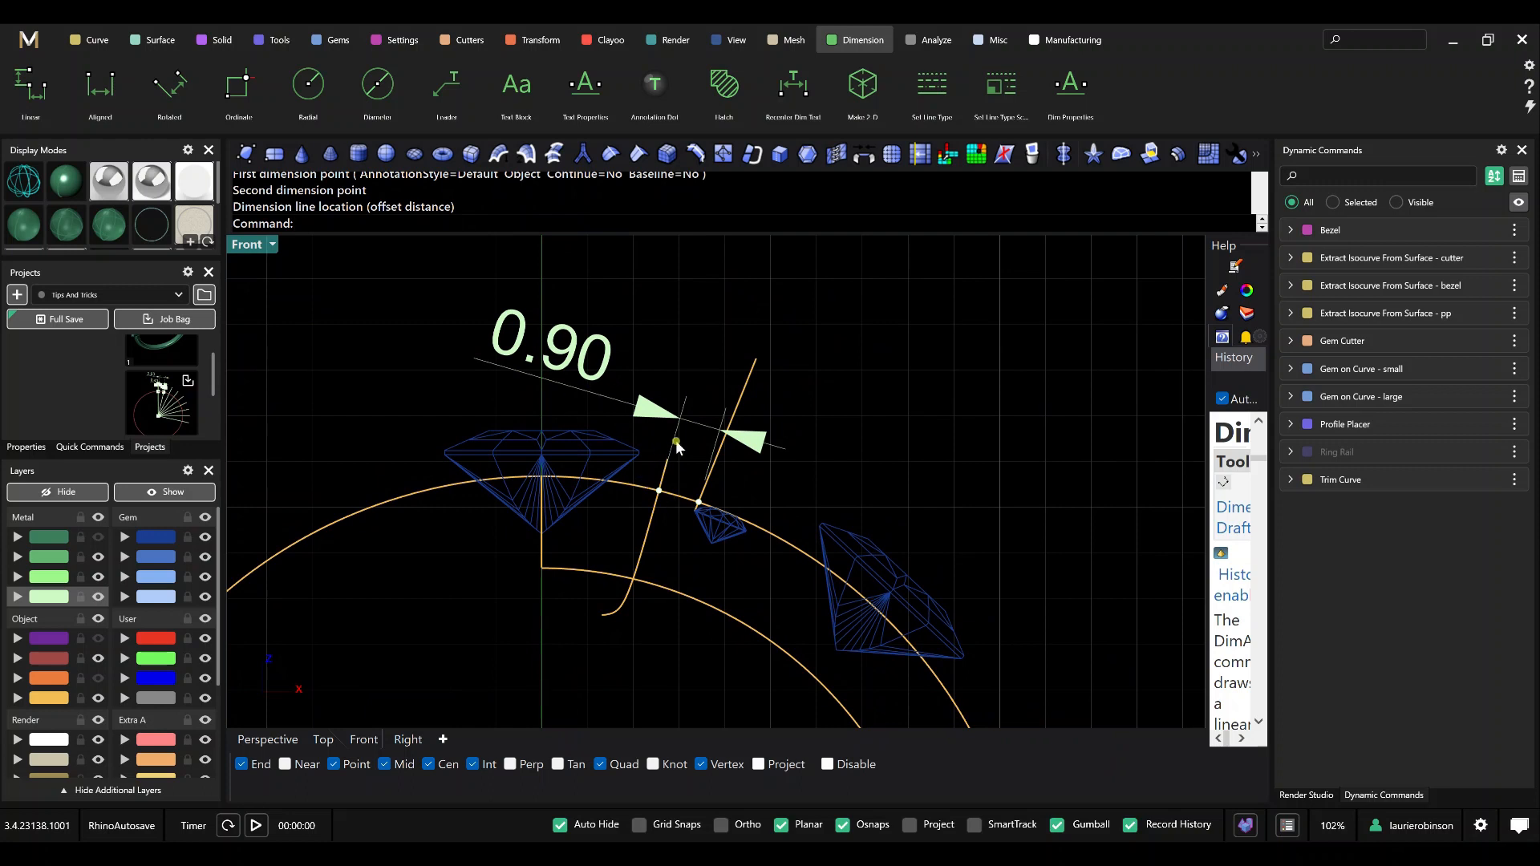
Edit Gem on Curve - small, moving the gems' Start Position to 0.218, and finish the command.
scroll(603, 379, up, 1)
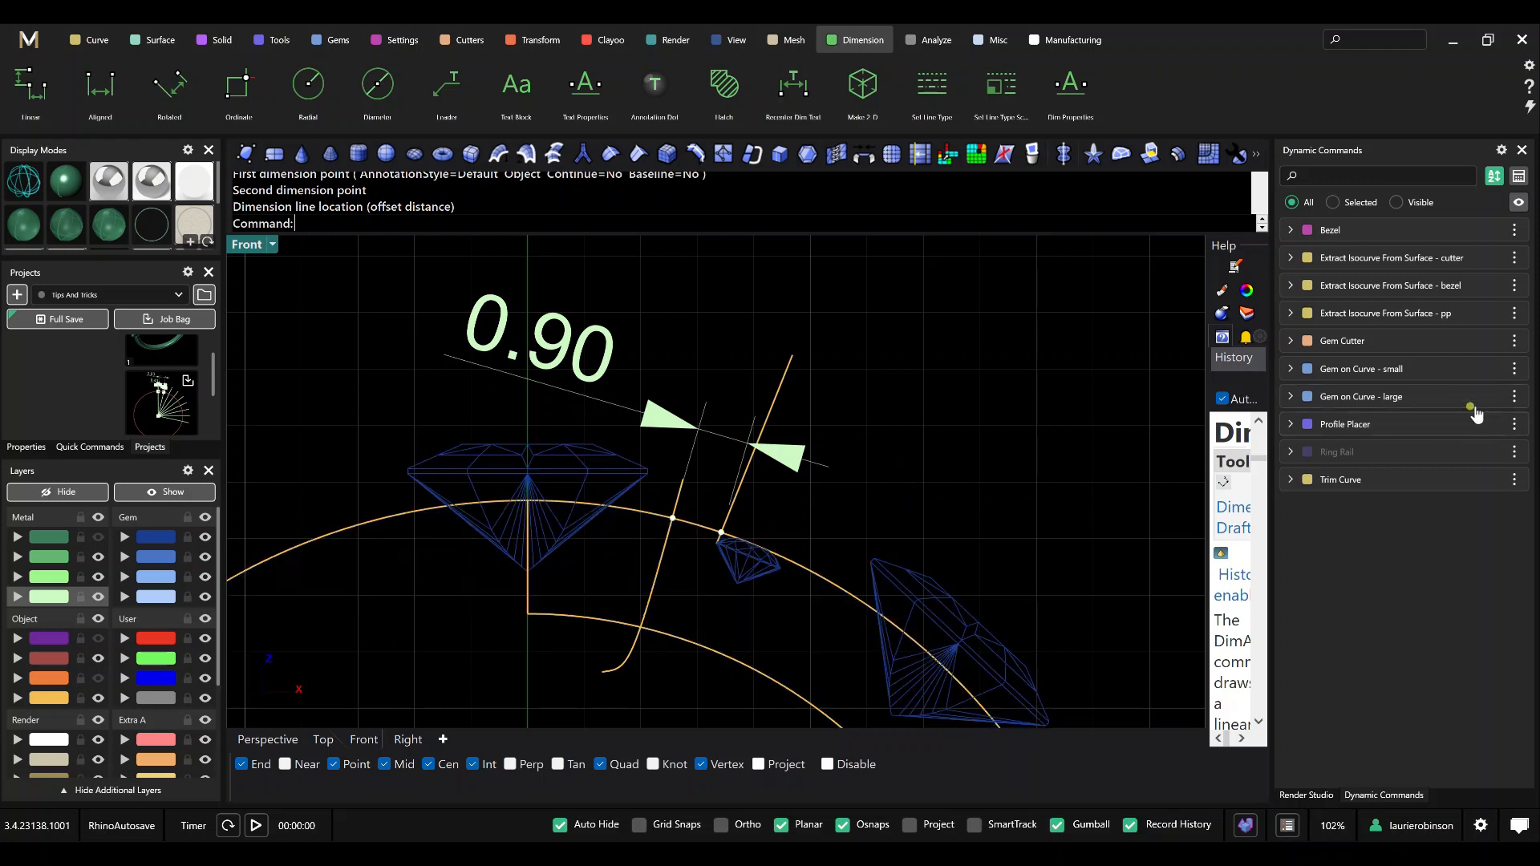
click(1473, 371)
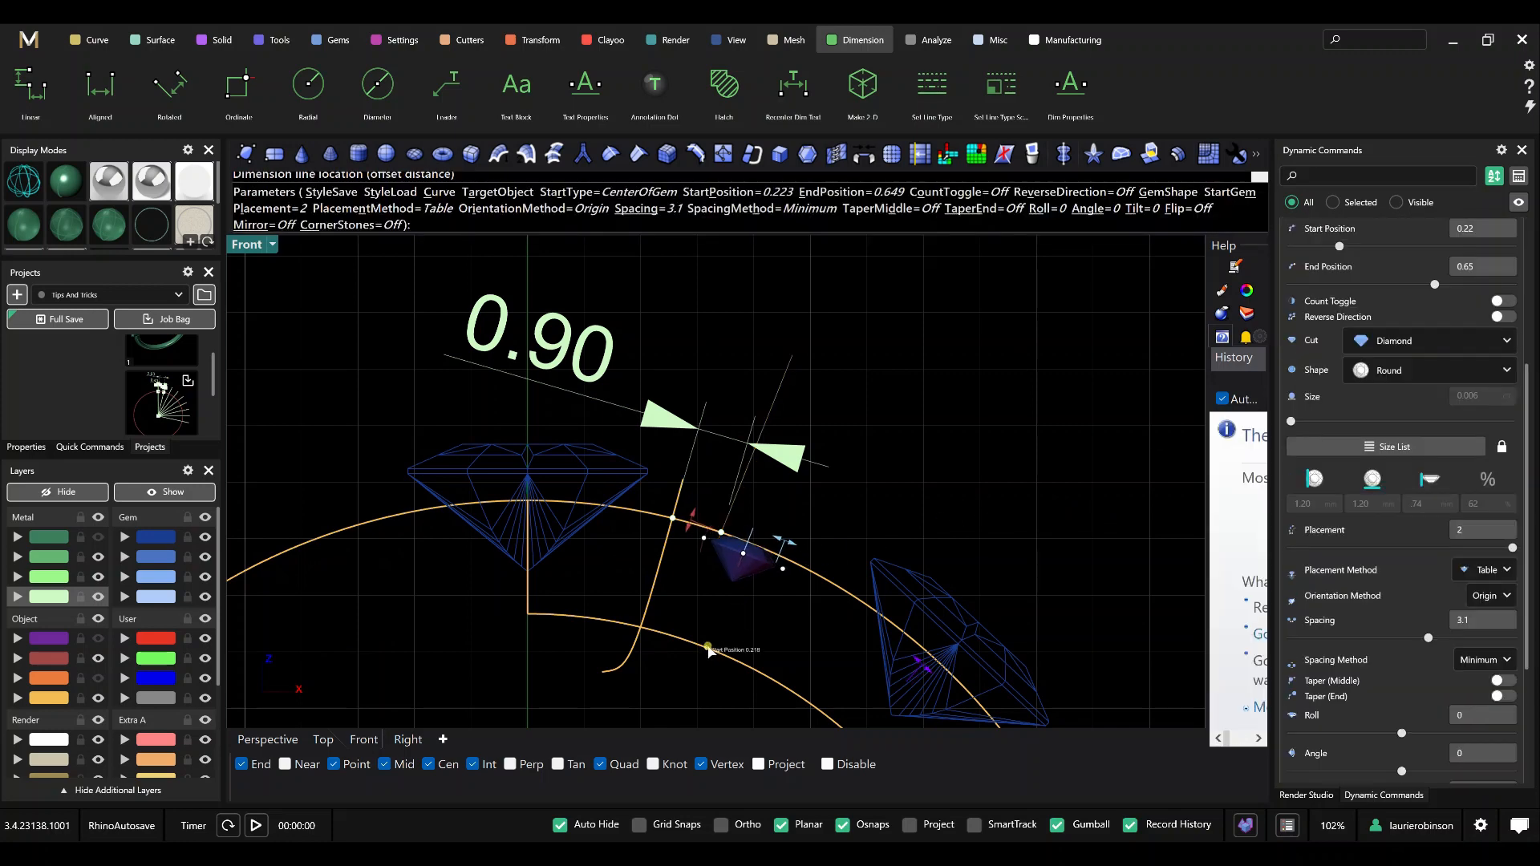
click(709, 651)
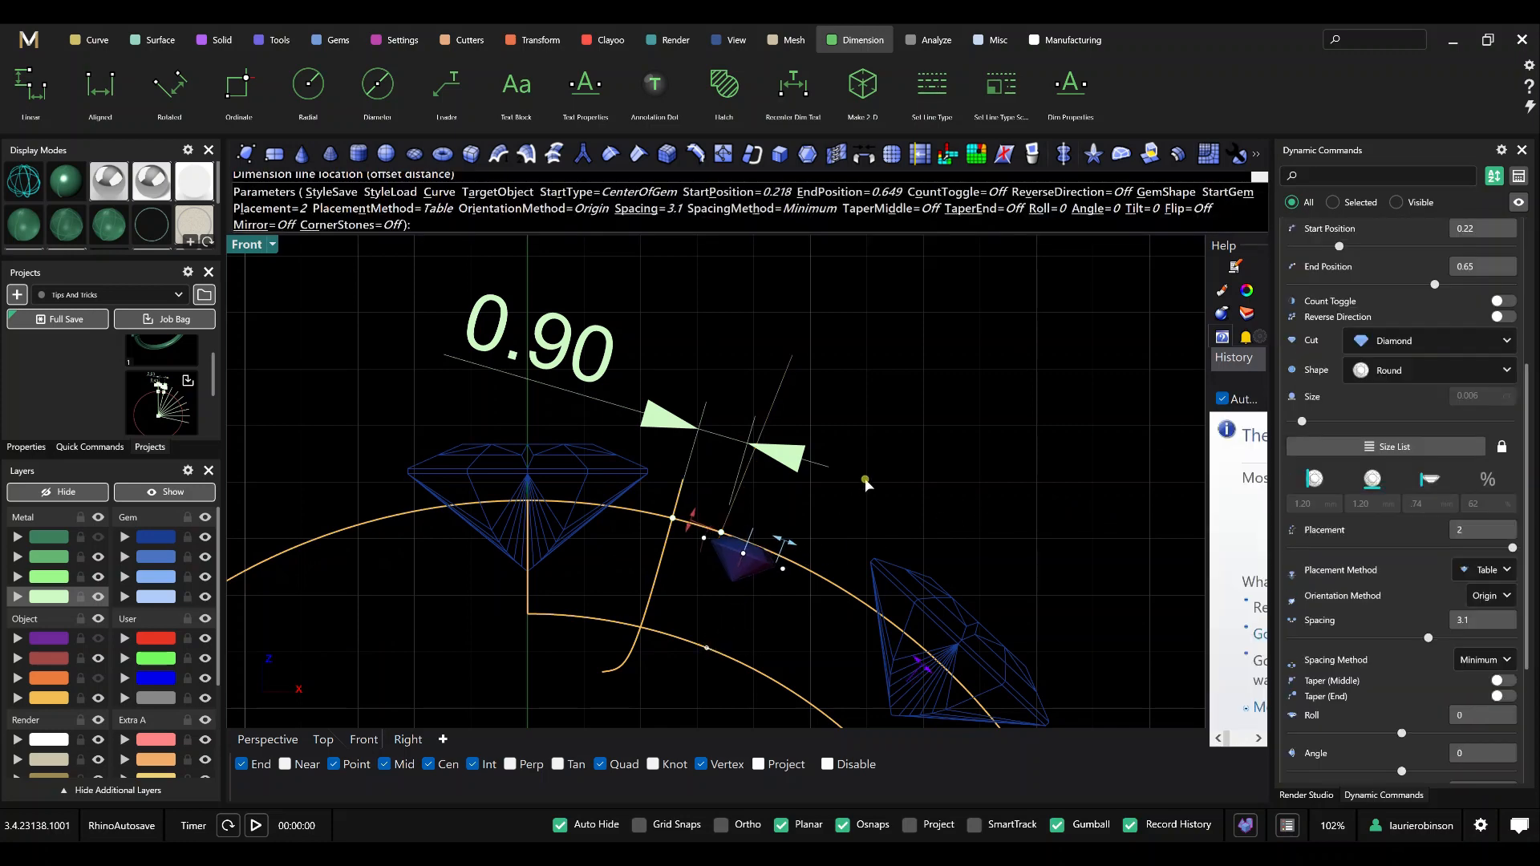
key(Return)
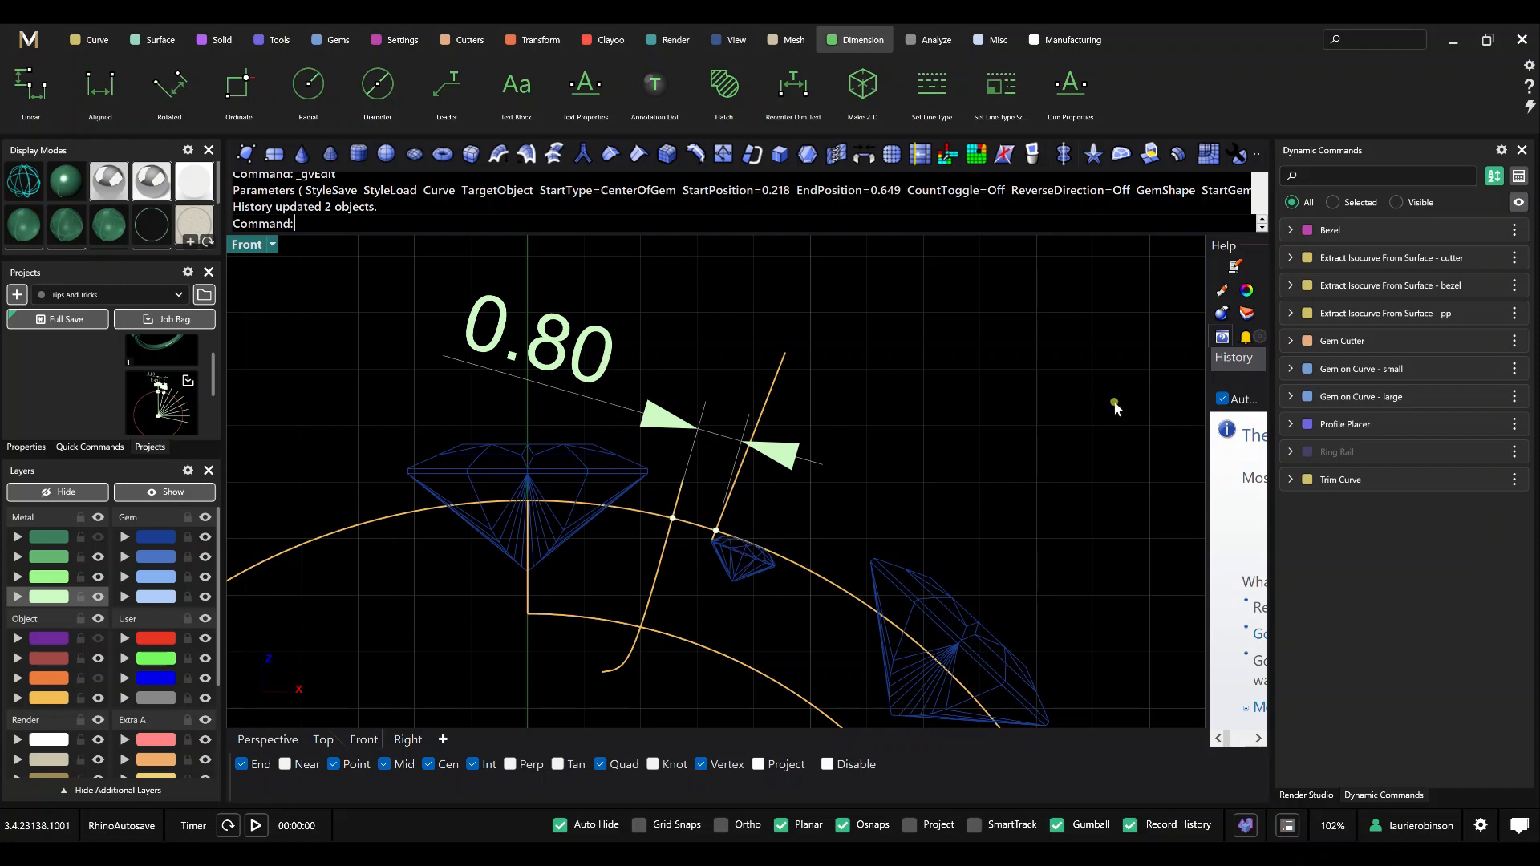
Reduce the Start Position of Gem on Curve - small to 0.214 and finish the edit.
click(1475, 368)
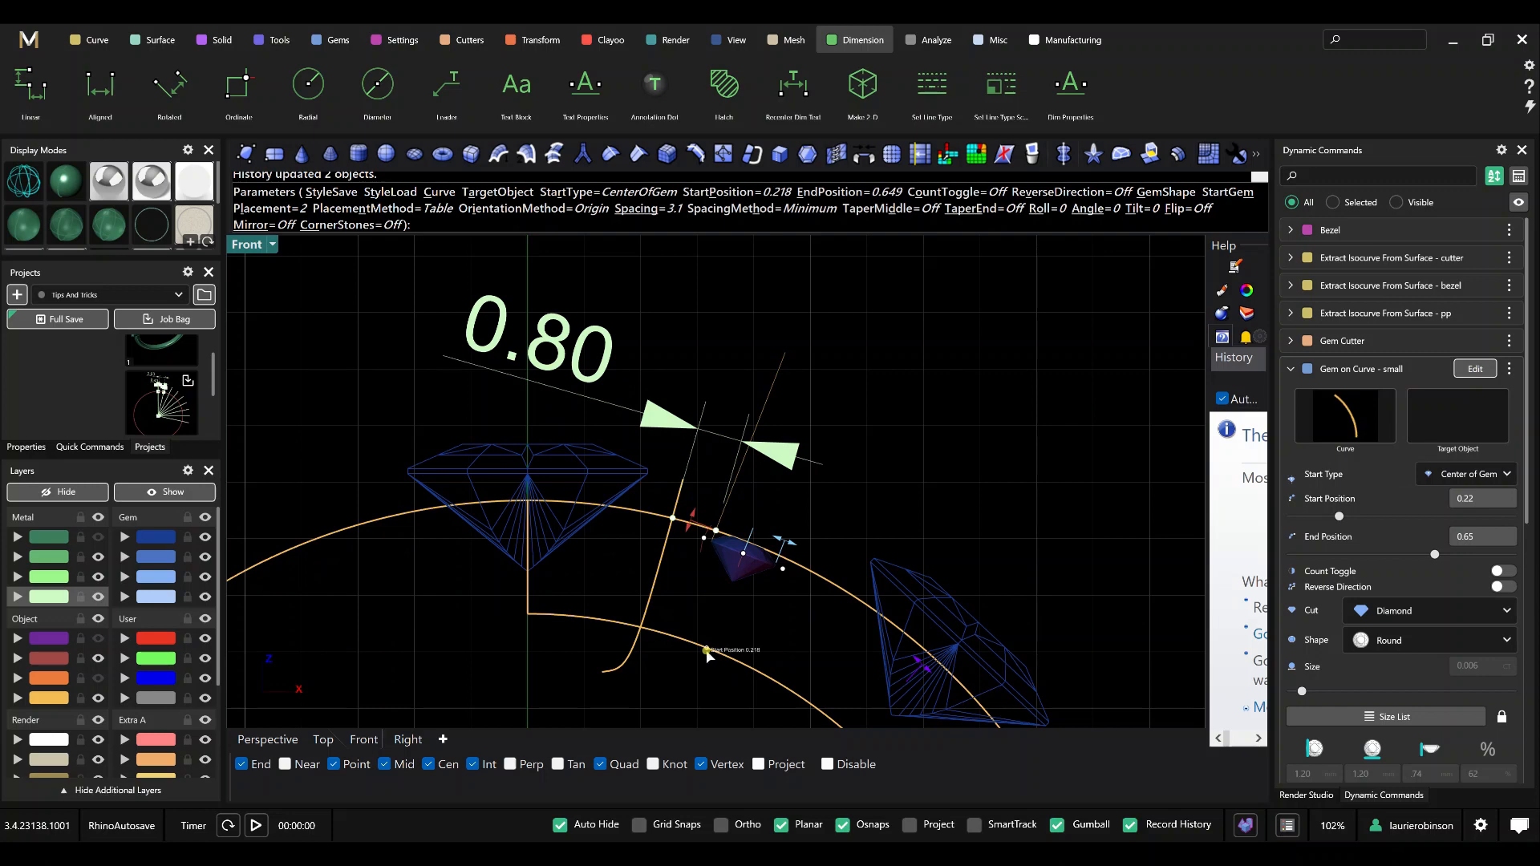
drag(707, 651, 703, 647)
key(Return)
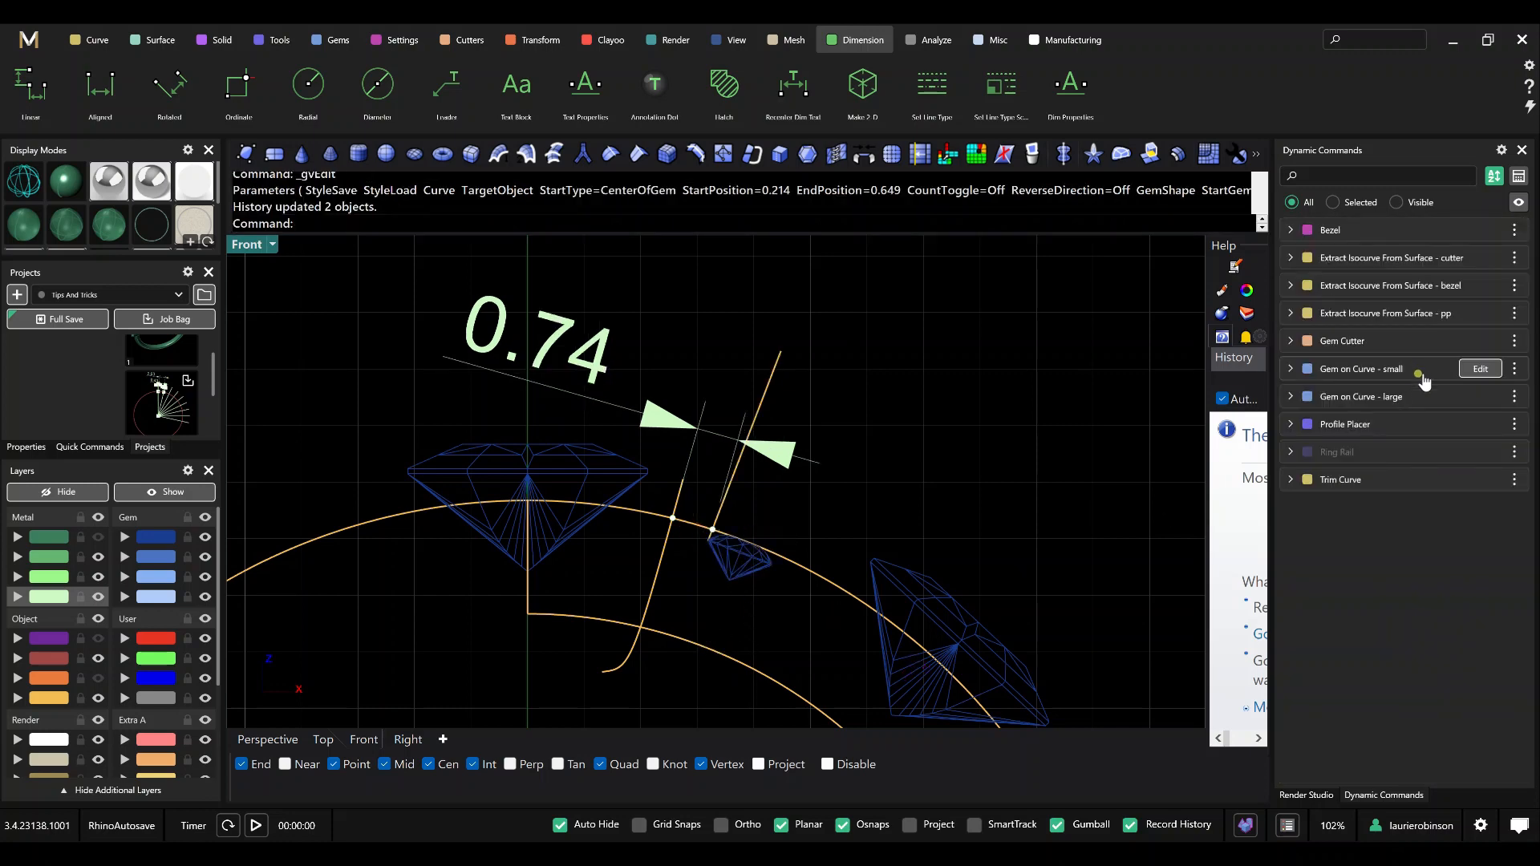
Bring the small gems closer to the large bezel by editing Gem on Curve - small to Start Position 0.21.
click(1489, 401)
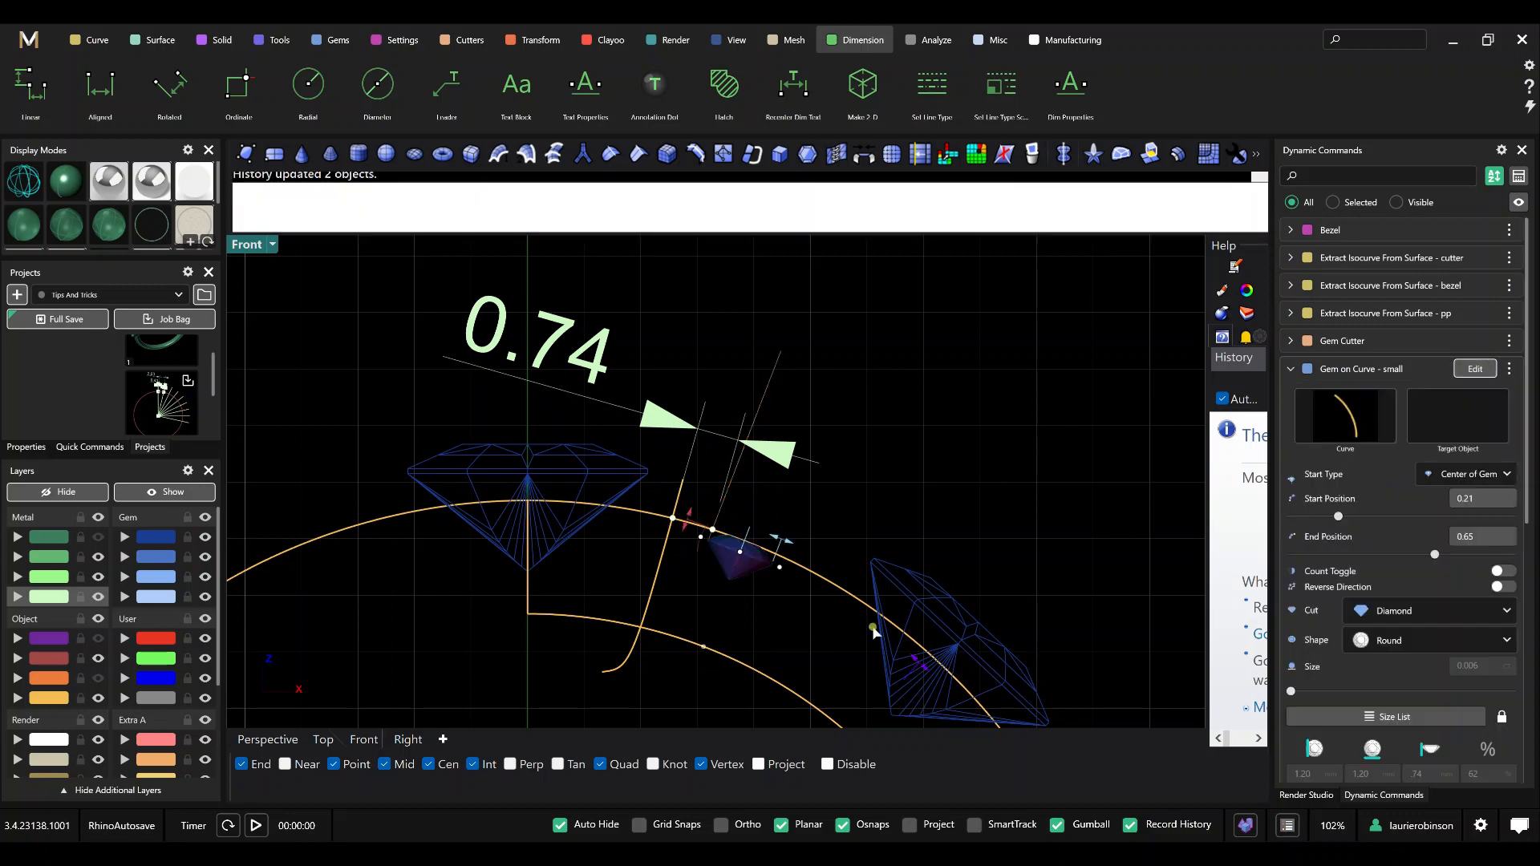
scroll(672, 651, up, 2)
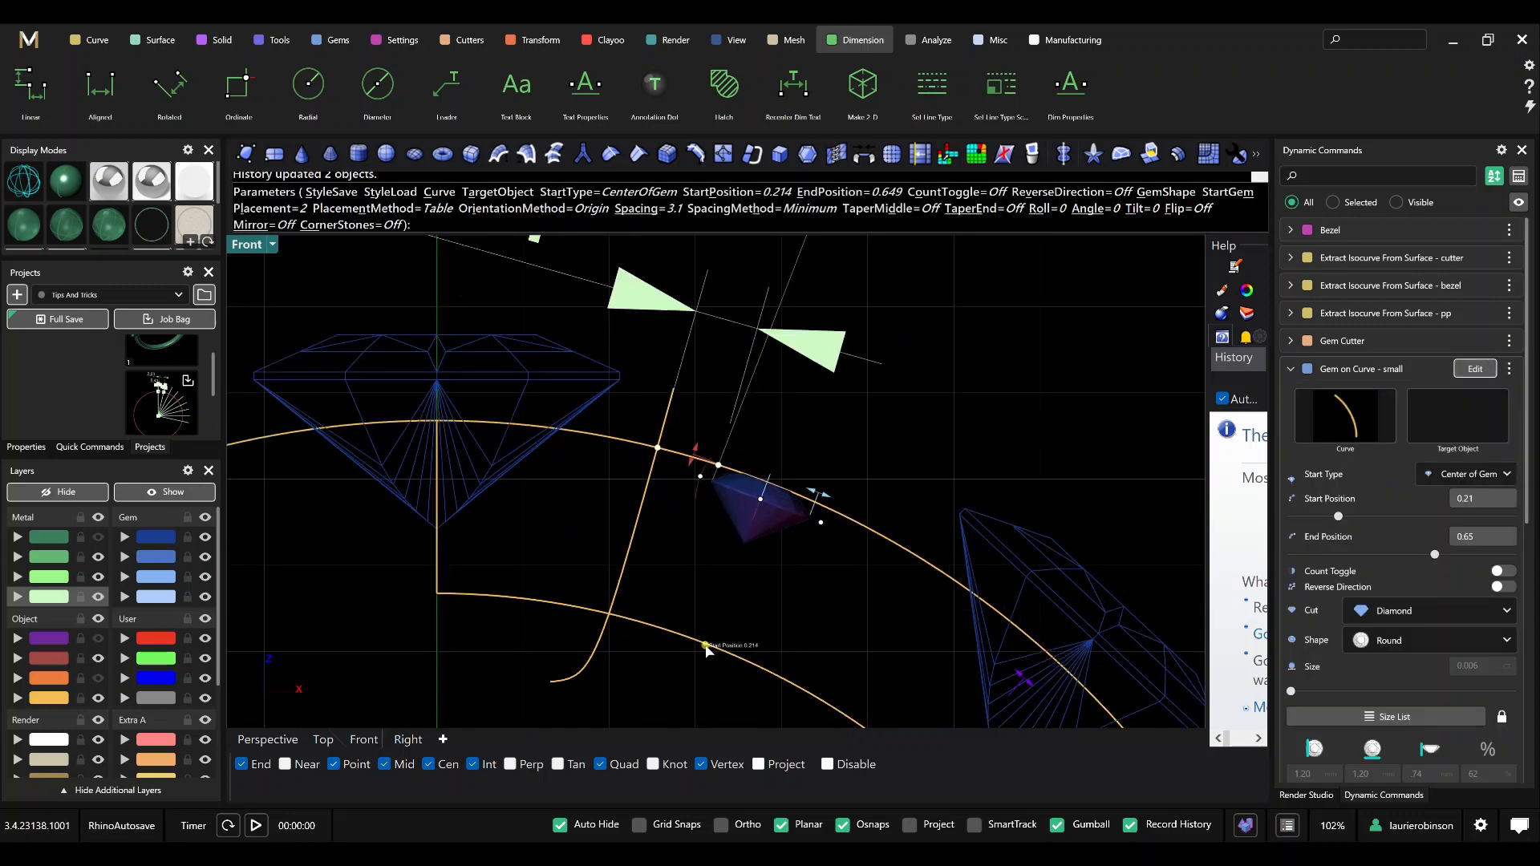
drag(706, 645, 703, 641)
right_click(762, 619)
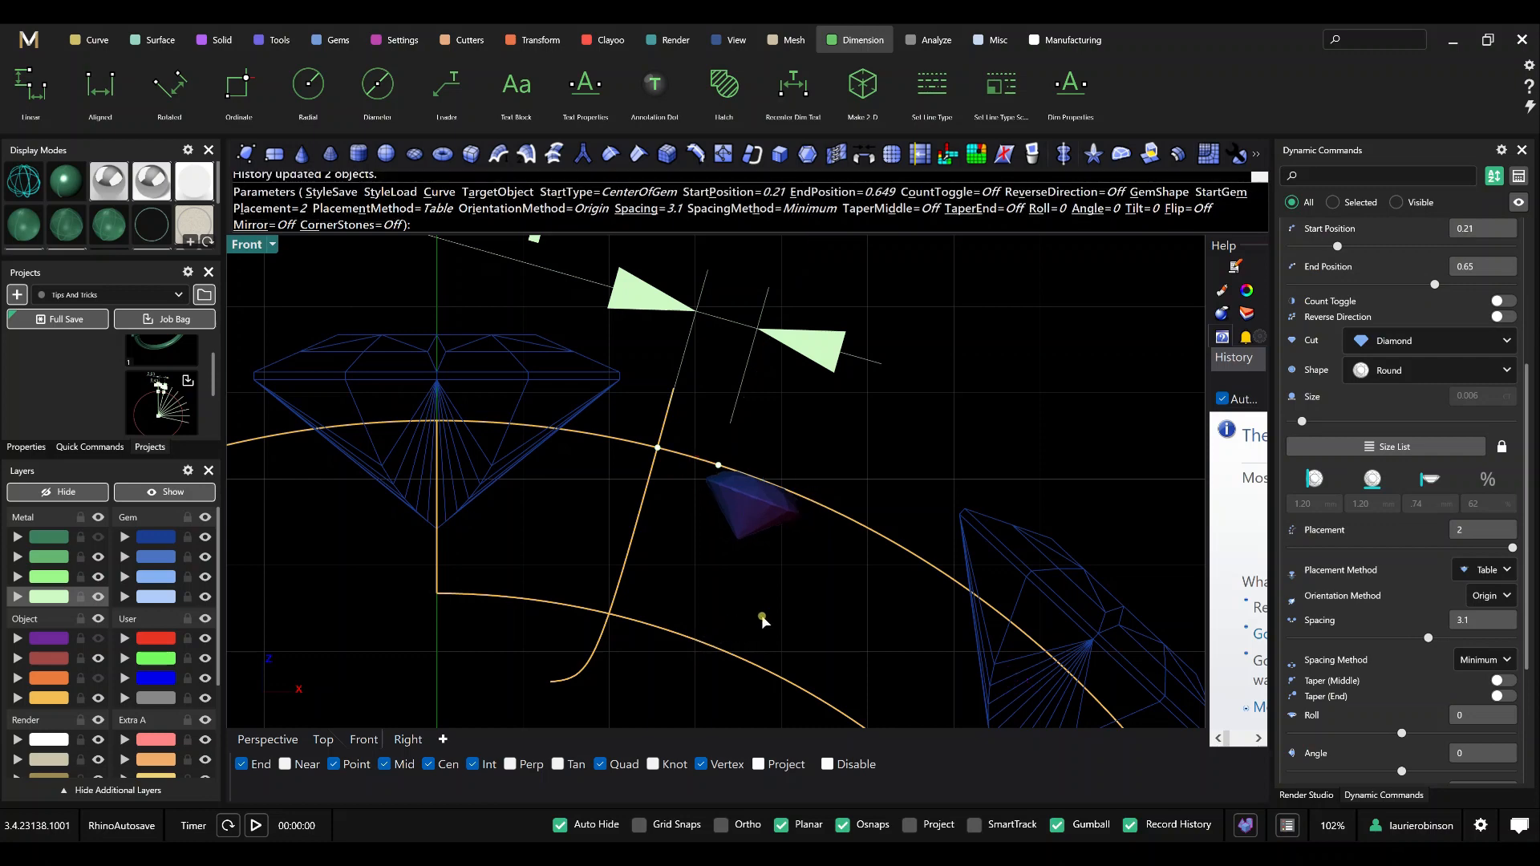
scroll(820, 622, down, 6)
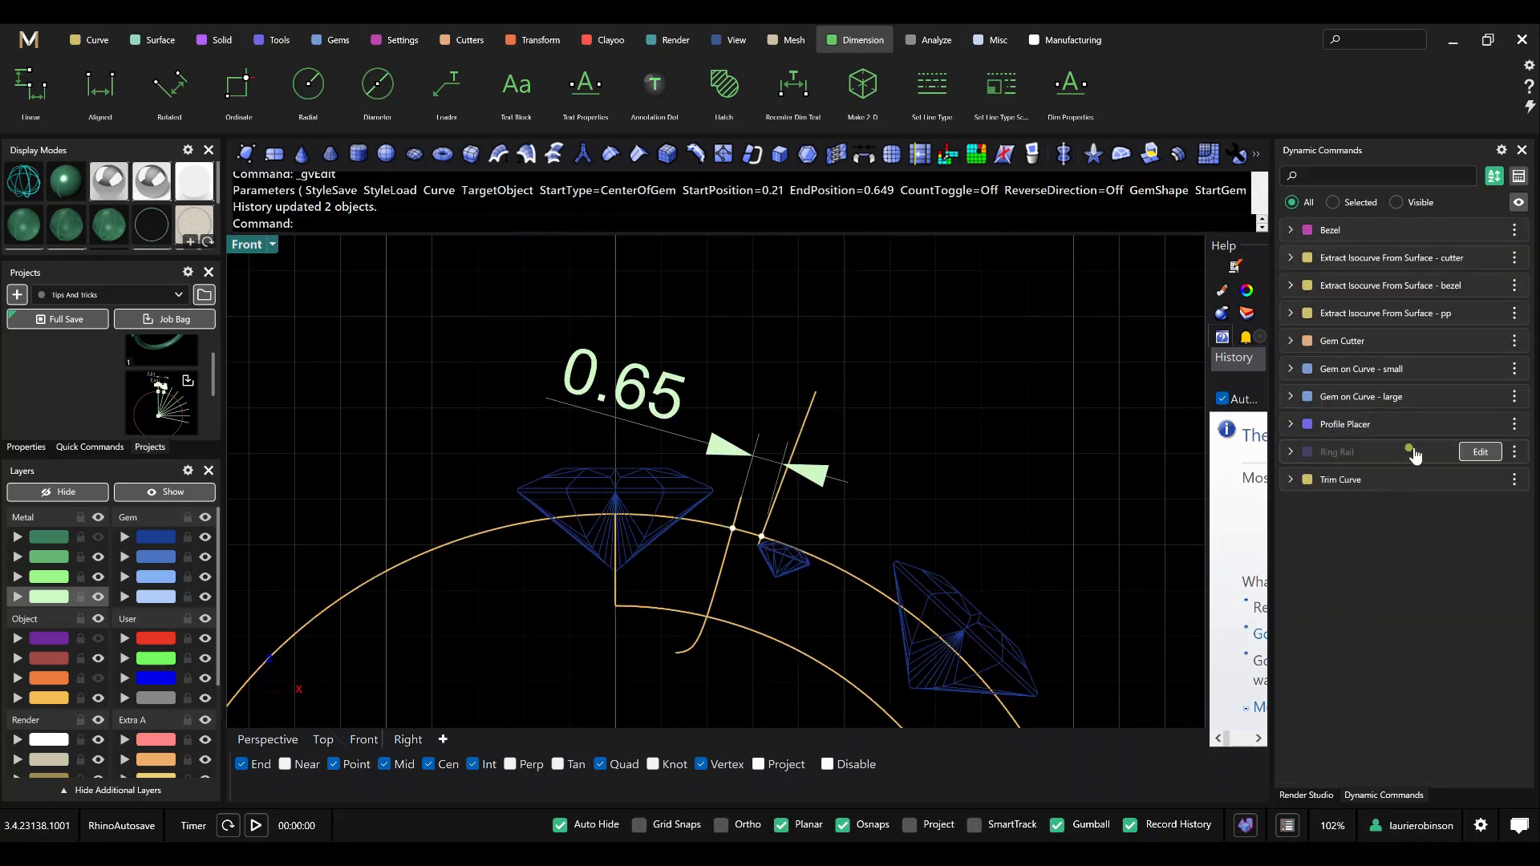
Fine-tune Gem on Curve - small by moving its Start Position to 0.211, and finish the command.
click(1475, 368)
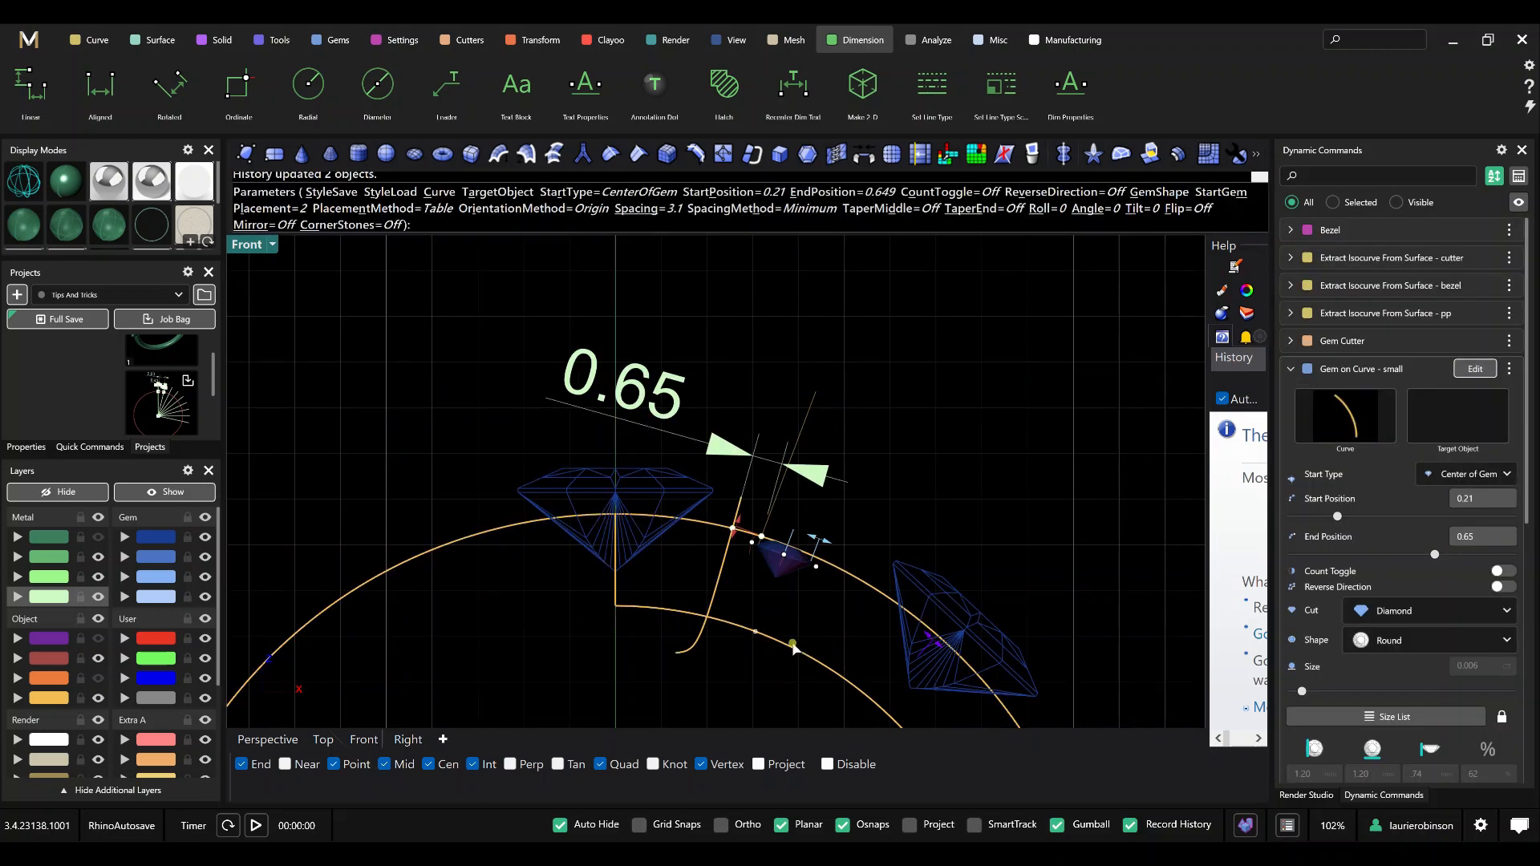
scroll(771, 633, up, 2)
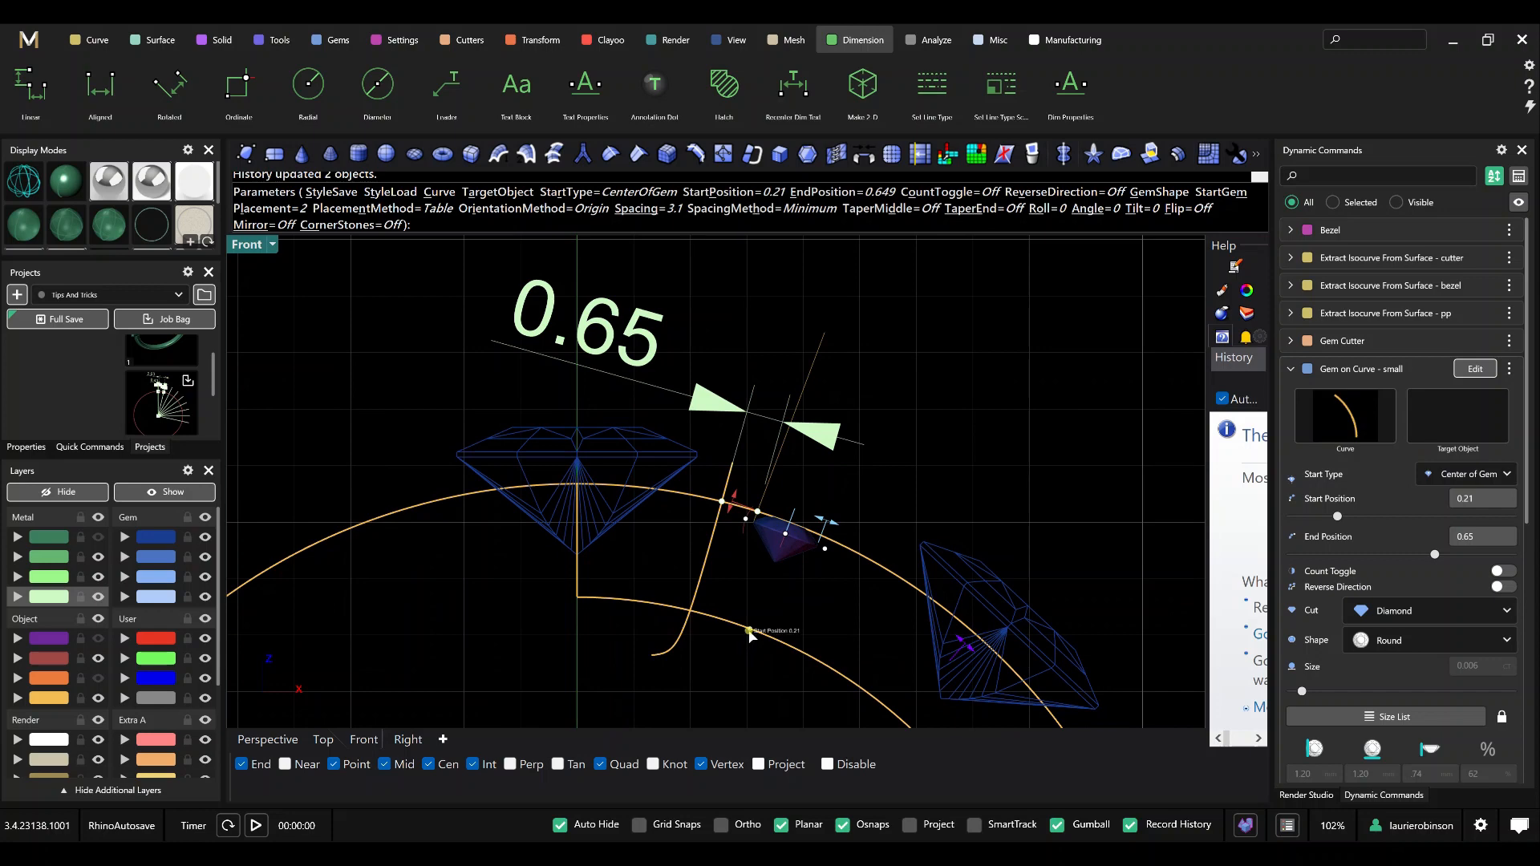
click(749, 631)
drag(749, 631, 750, 632)
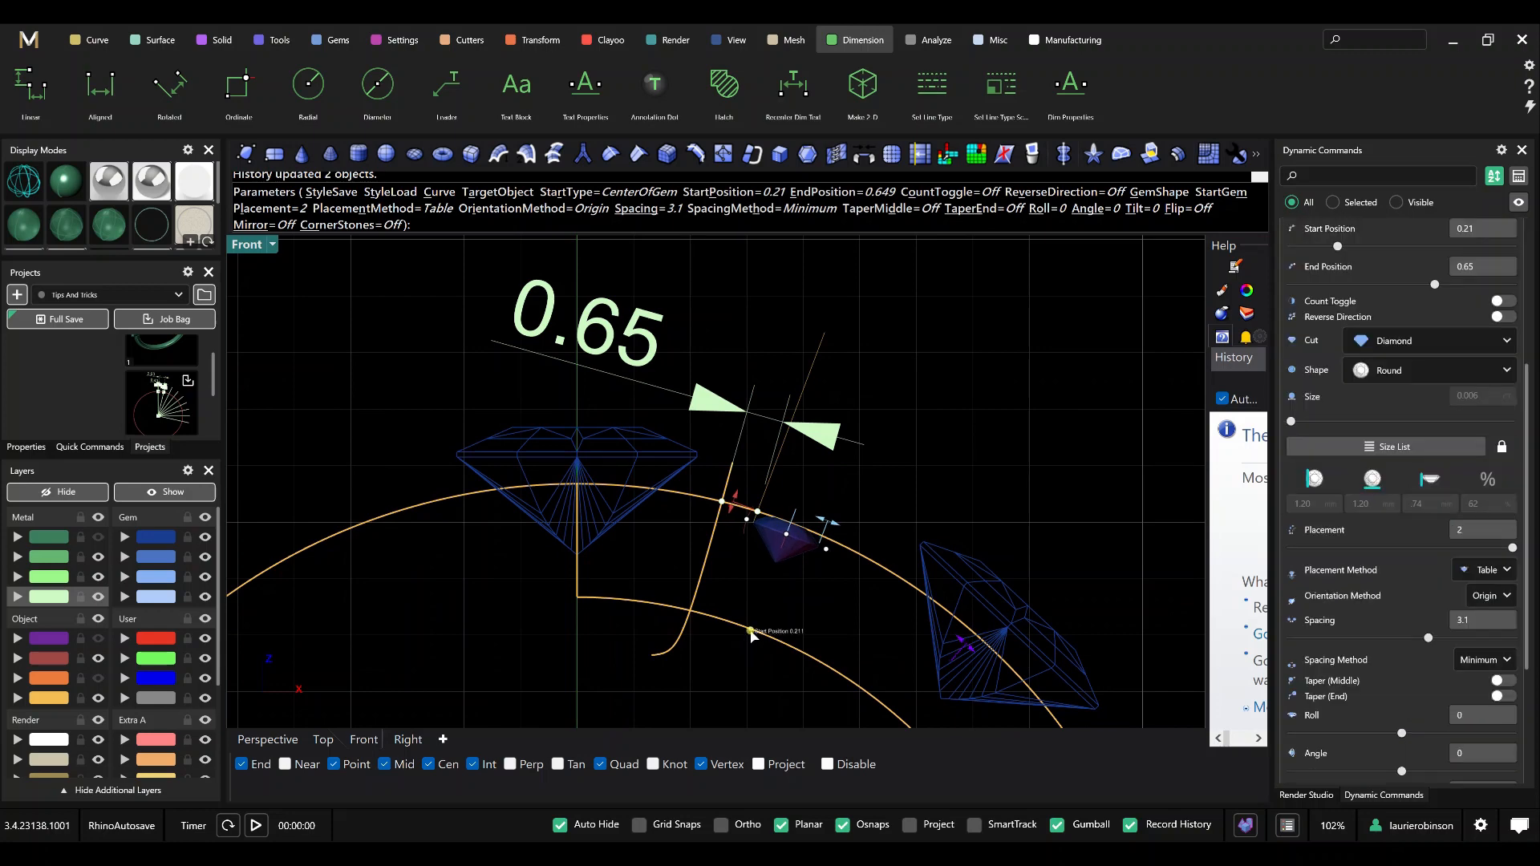
right_click(901, 494)
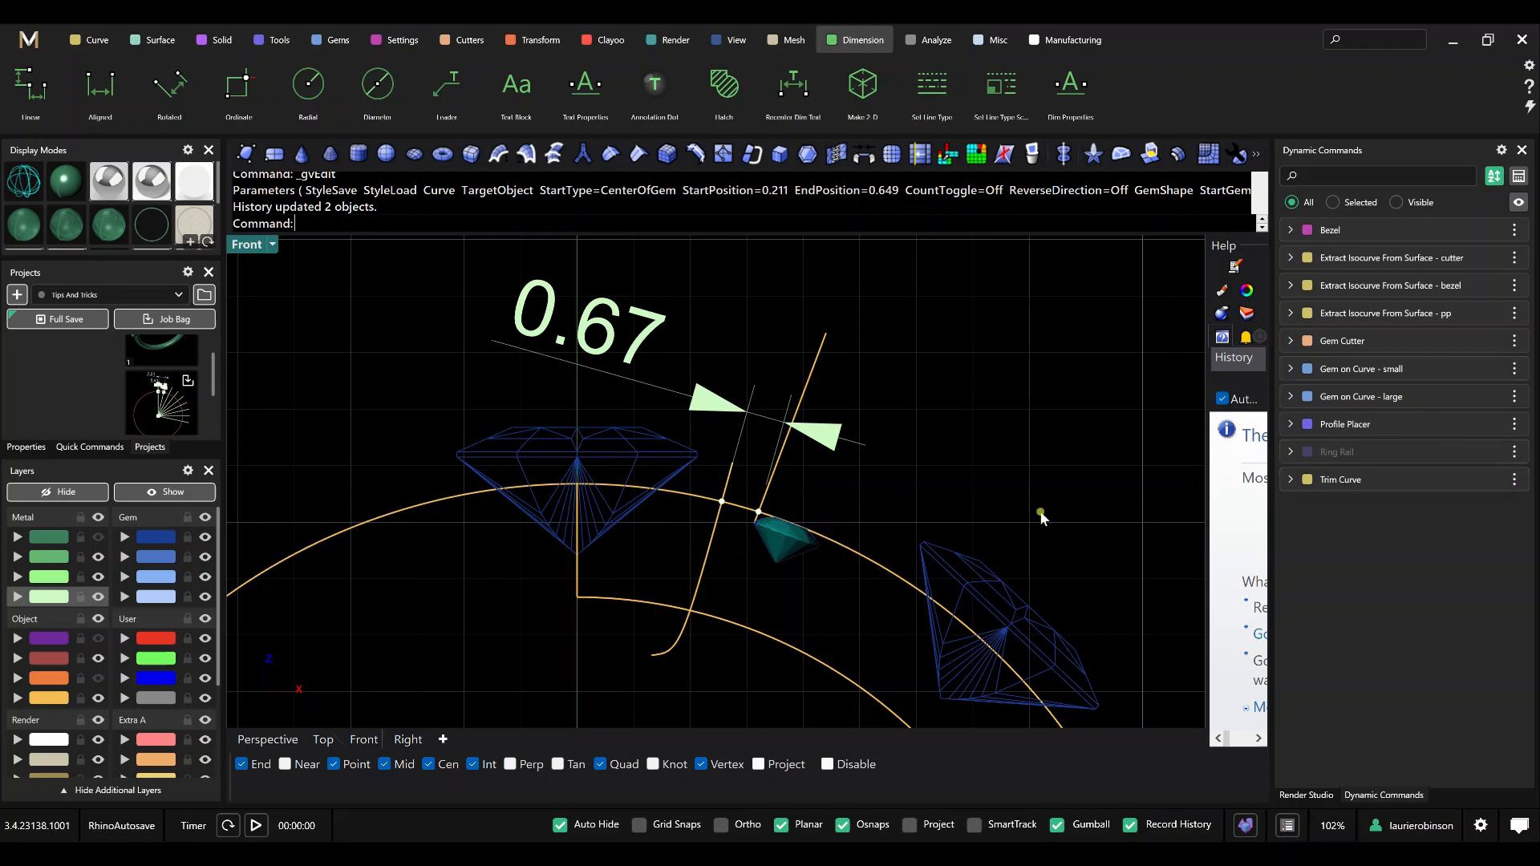
Run Gem Guides on the large gem at the top of the ring and the small gem beside it.
scroll(710, 580, down, 2)
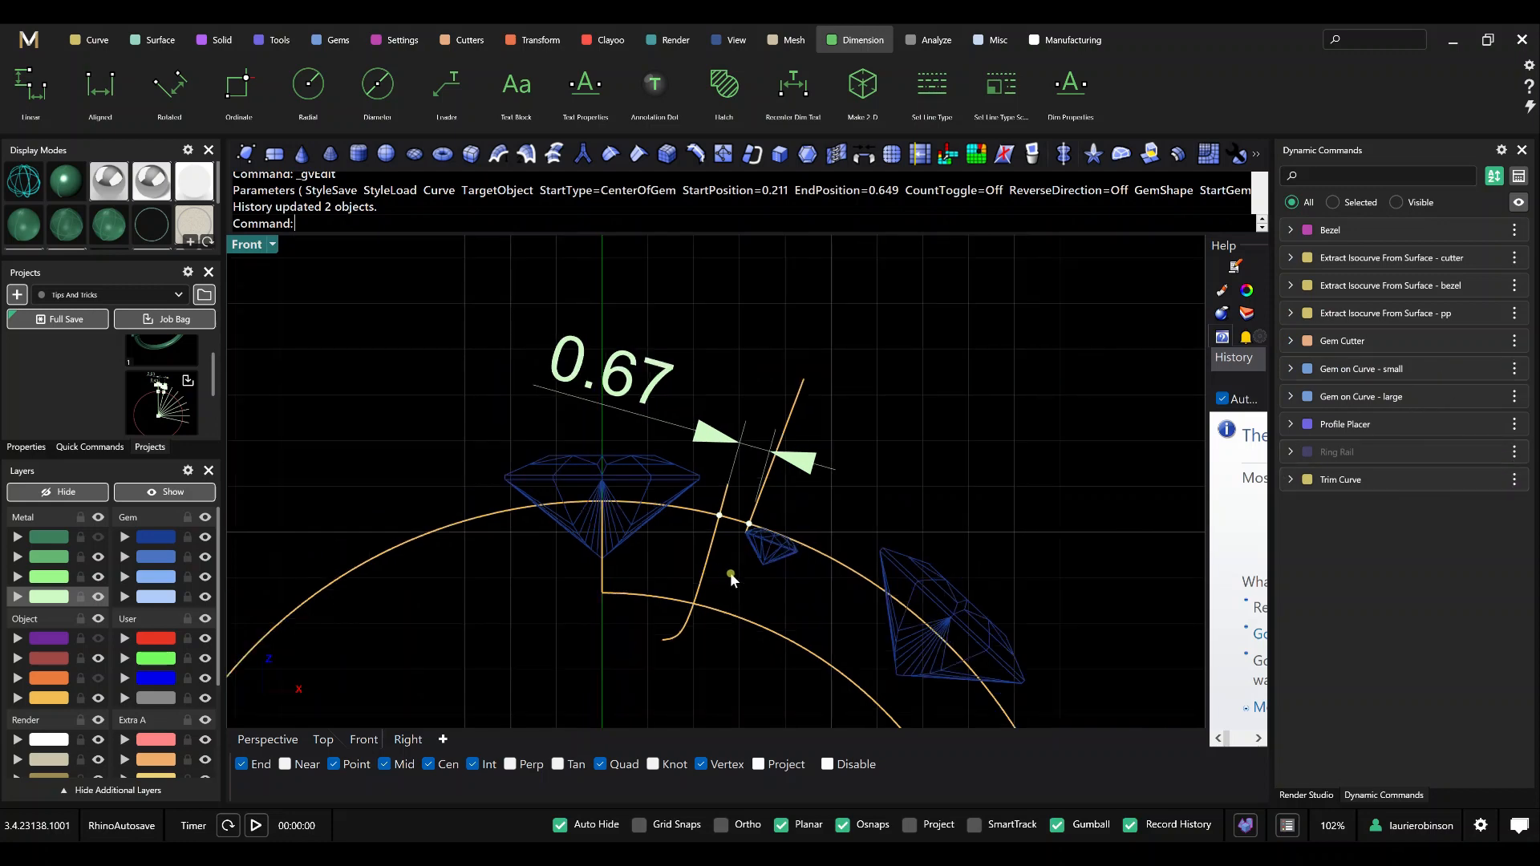
scroll(746, 585, down, 1)
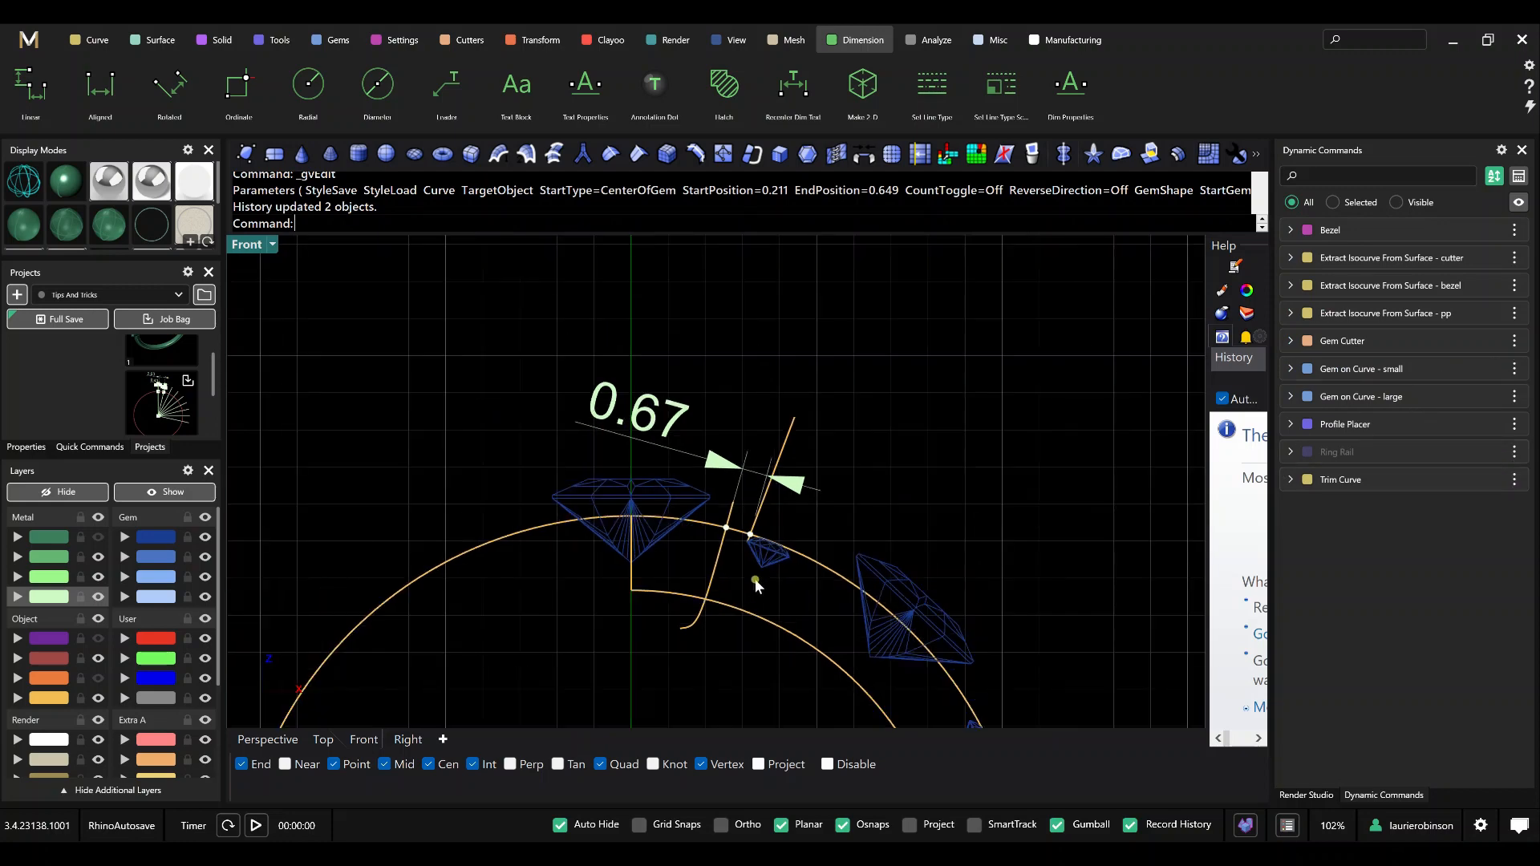
right_drag(744, 646, 753, 574)
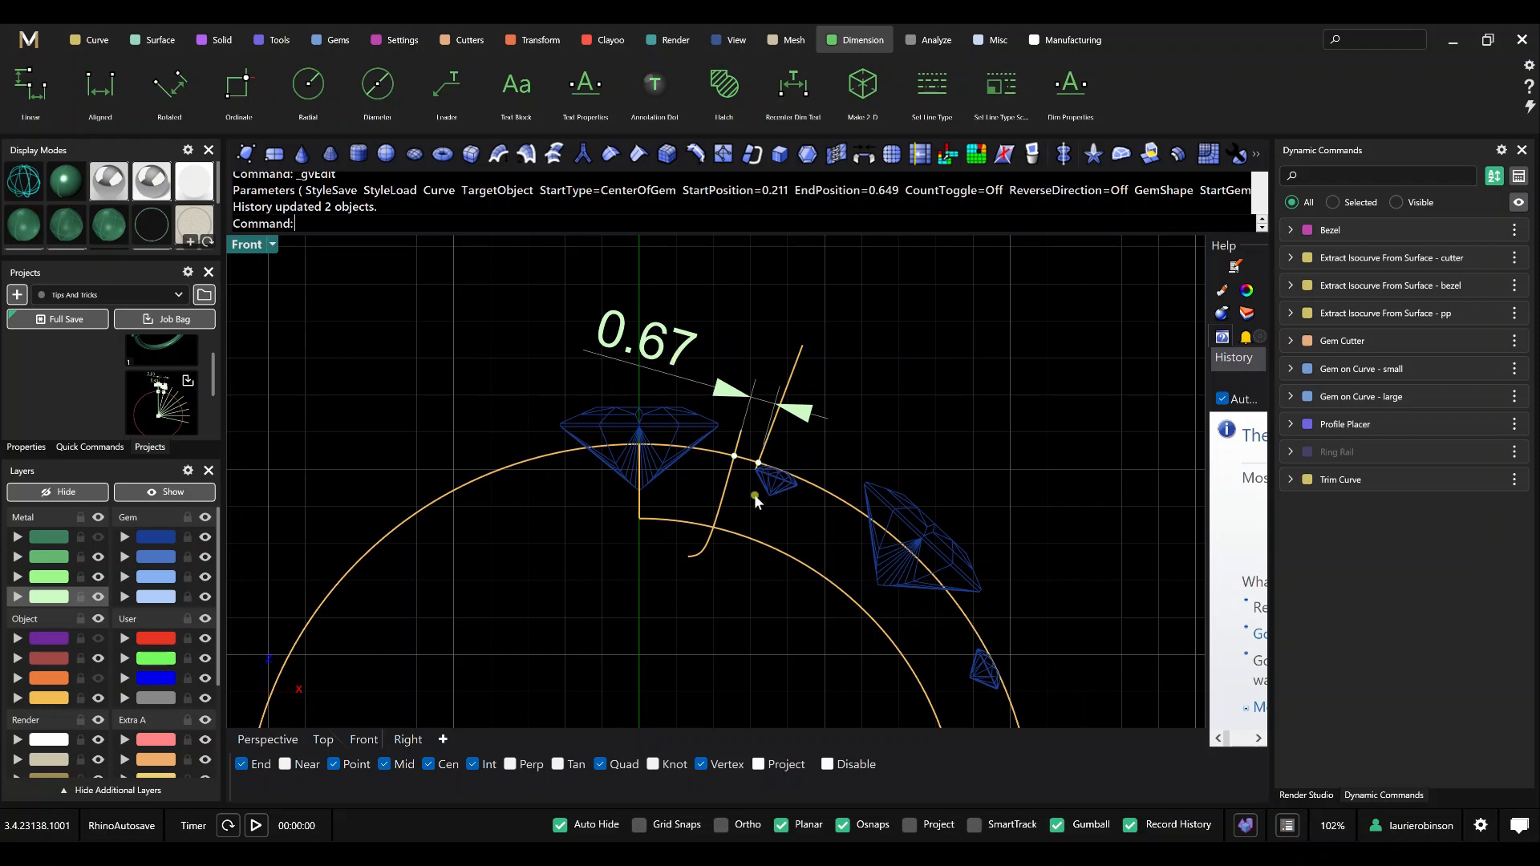
scroll(722, 572, down, 4)
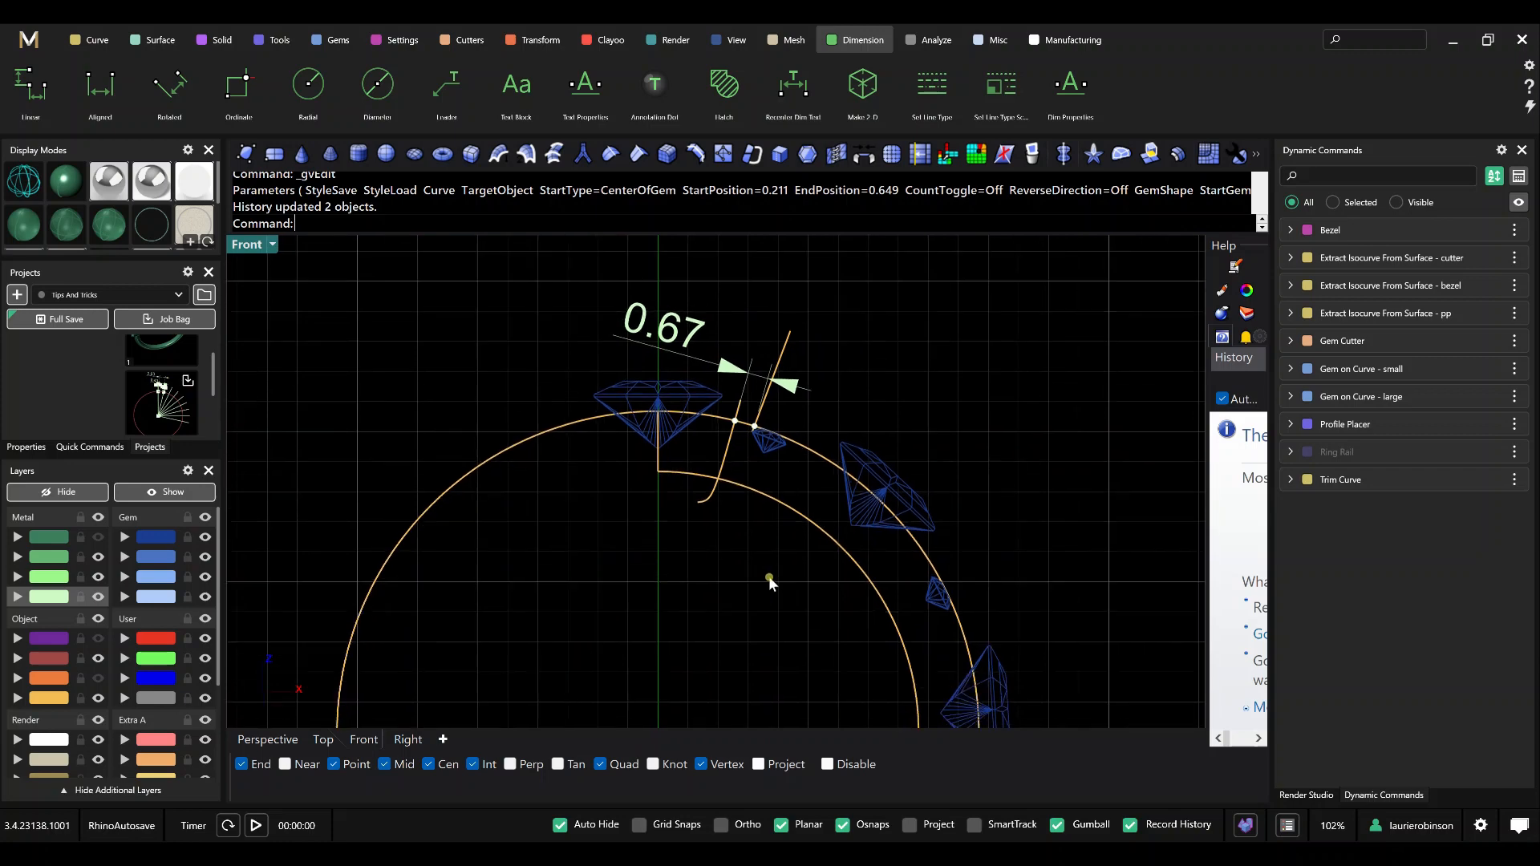
right_drag(762, 622, 758, 529)
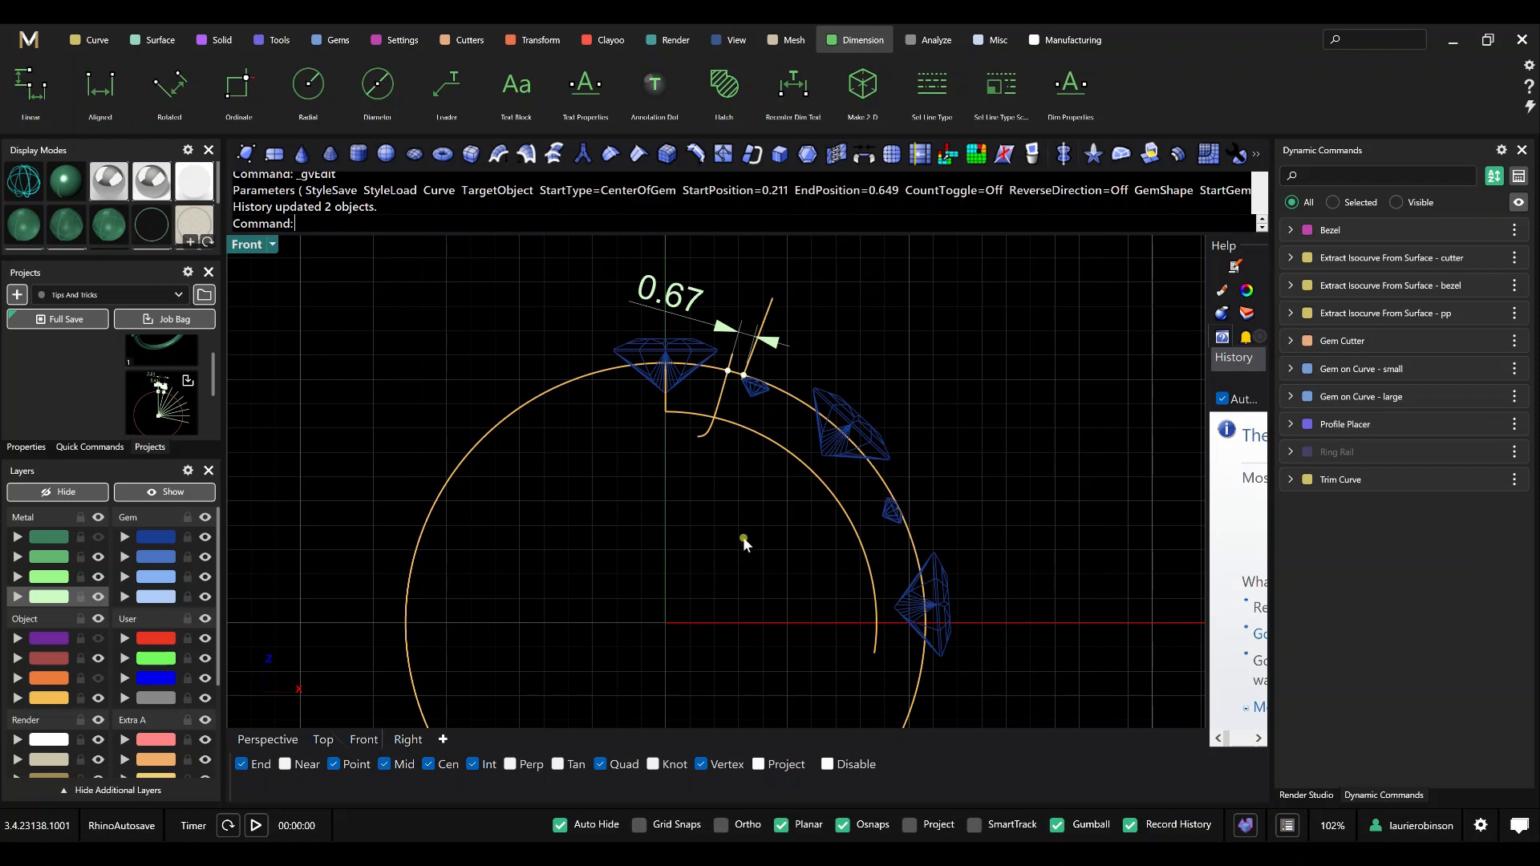
click(340, 45)
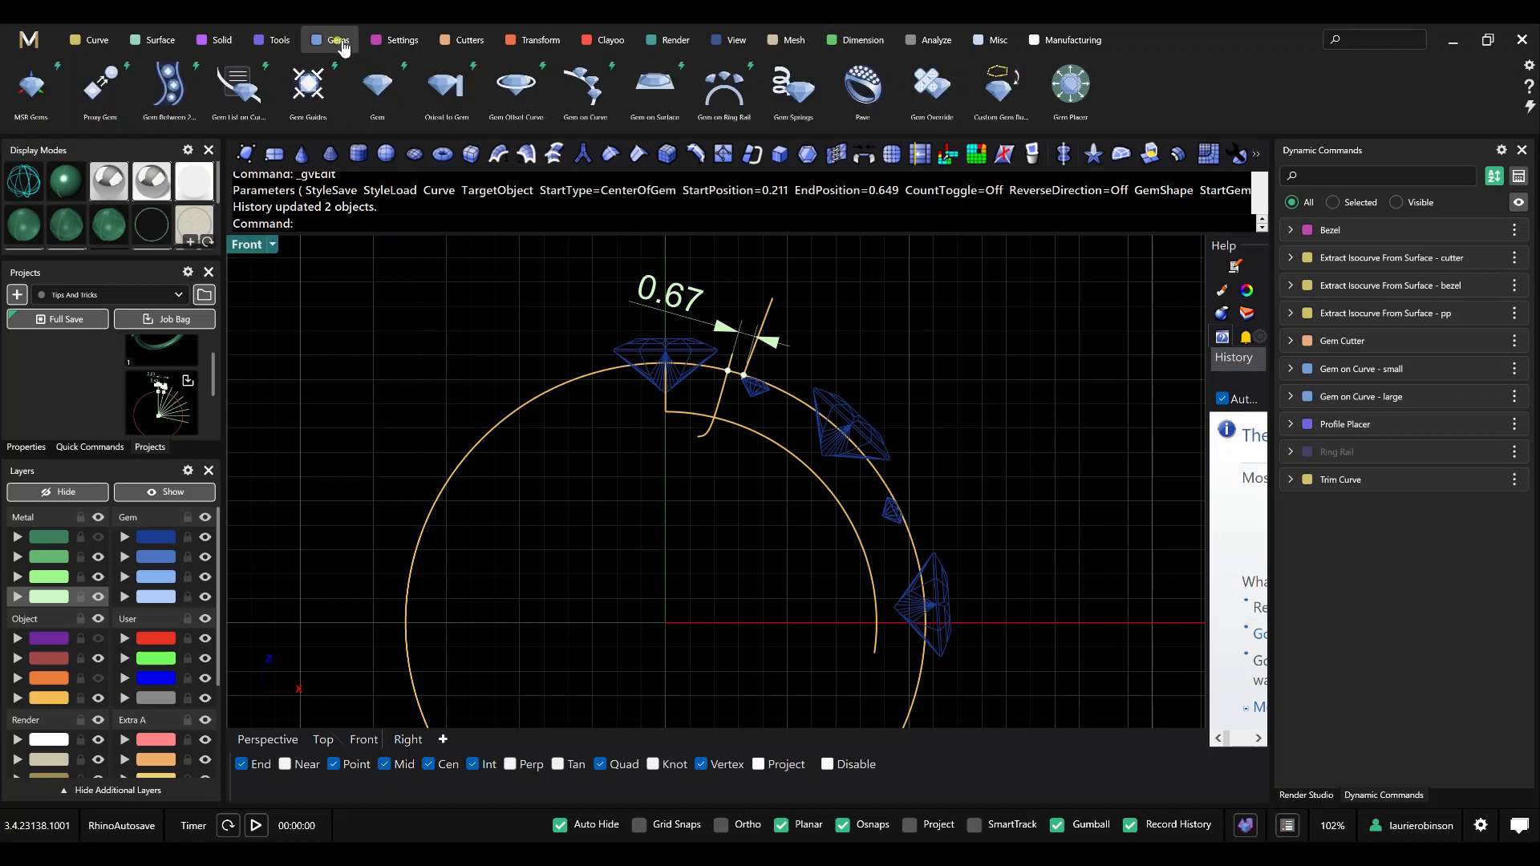
click(327, 100)
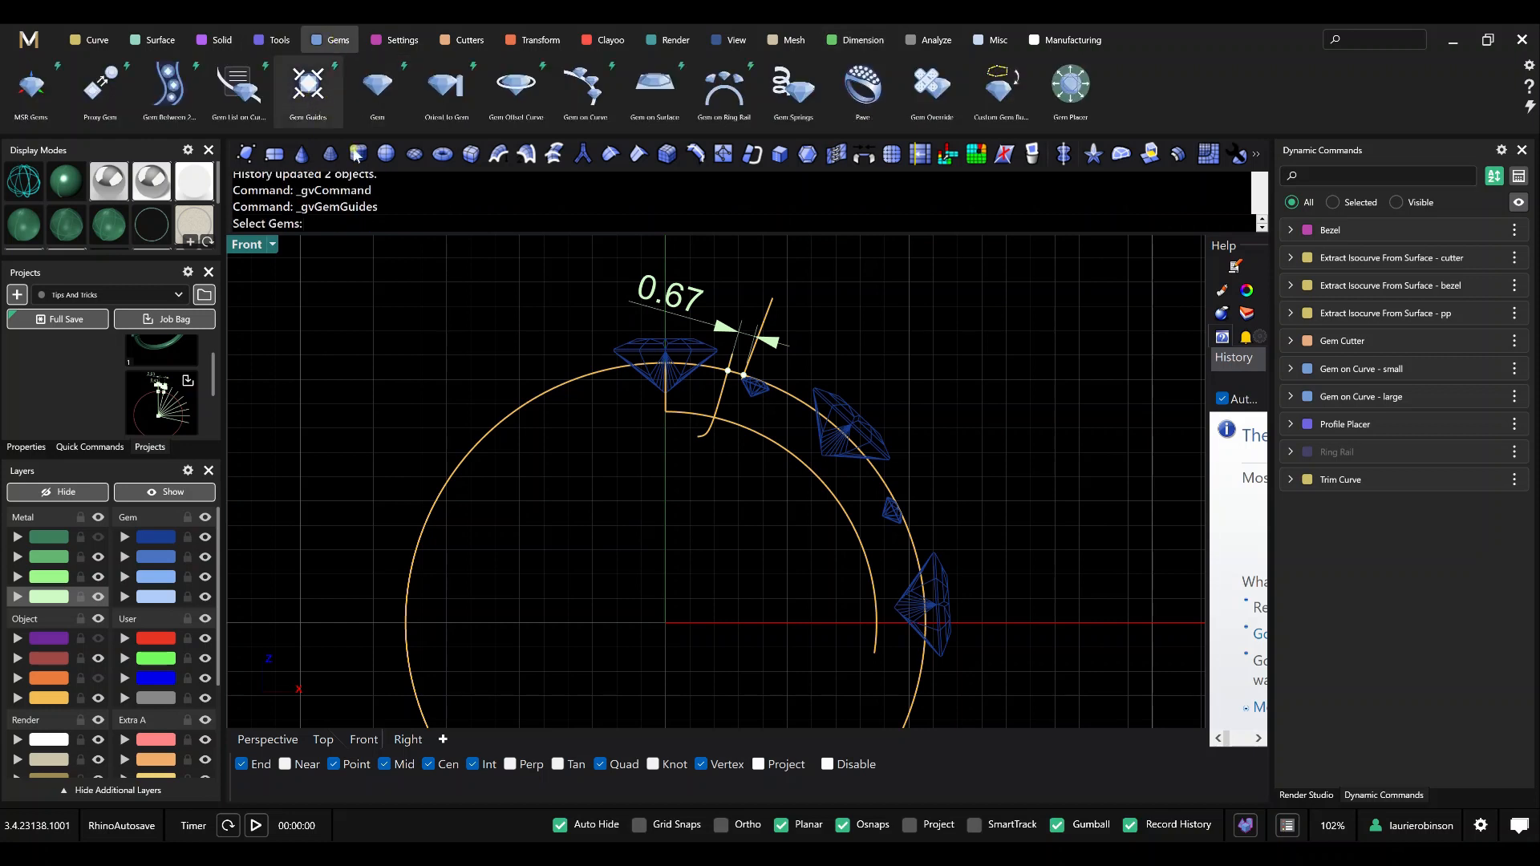
scroll(631, 343, up, 2)
click(645, 349)
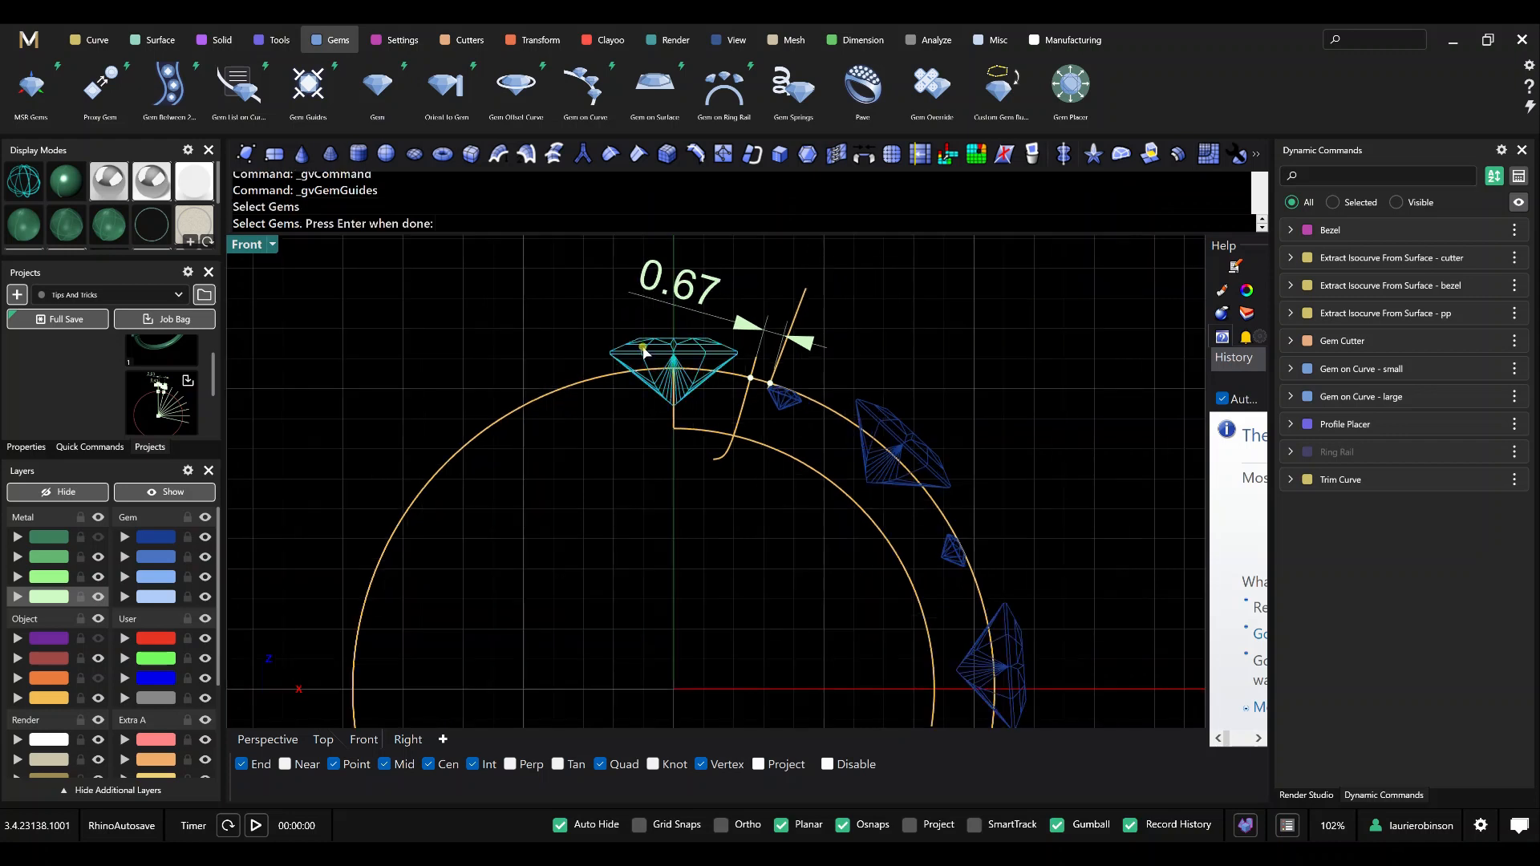
click(777, 409)
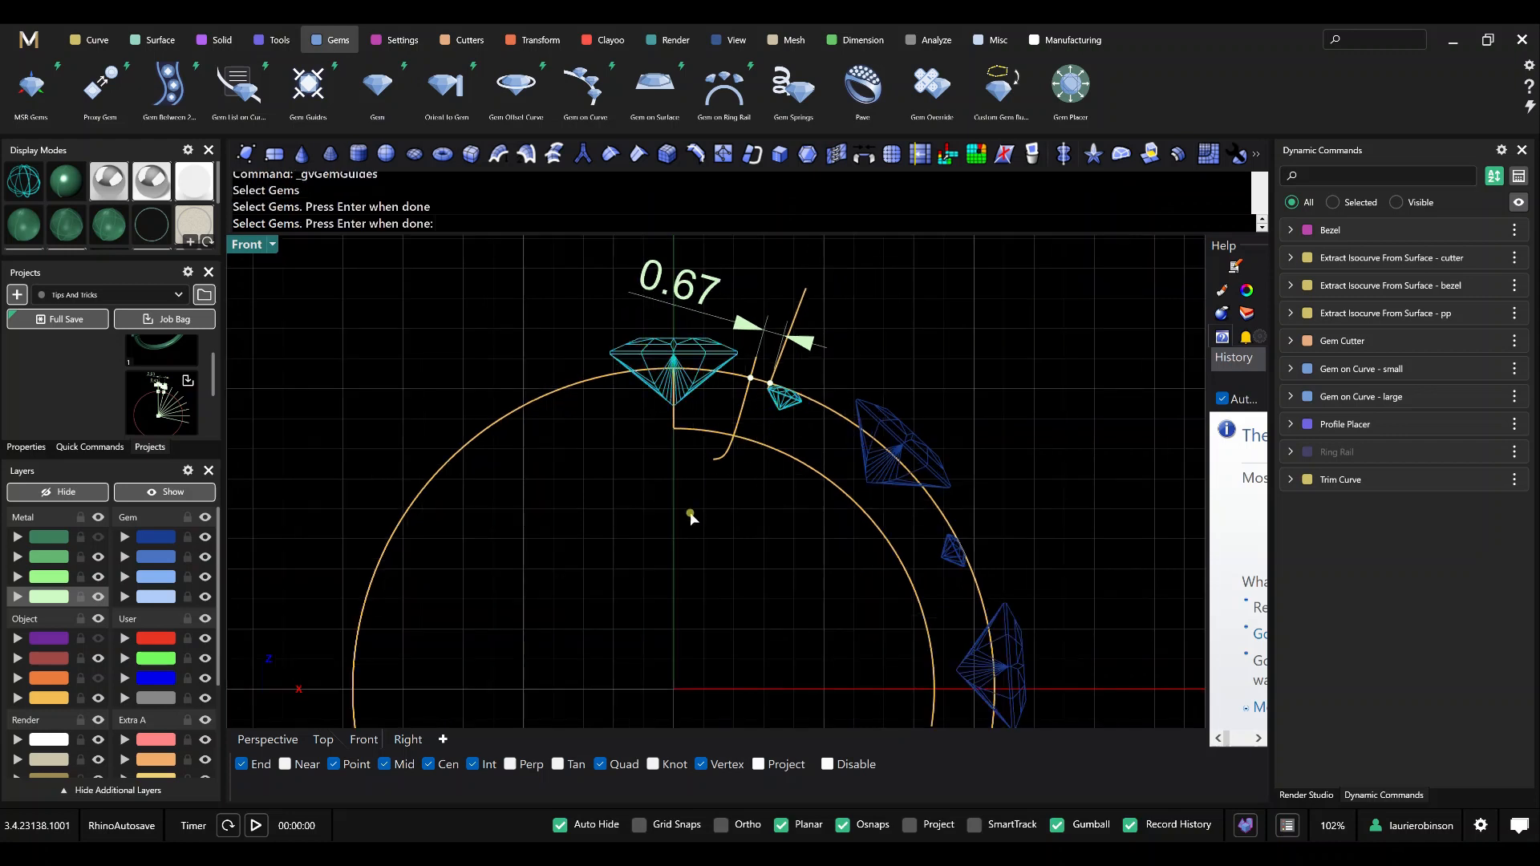
key(Return)
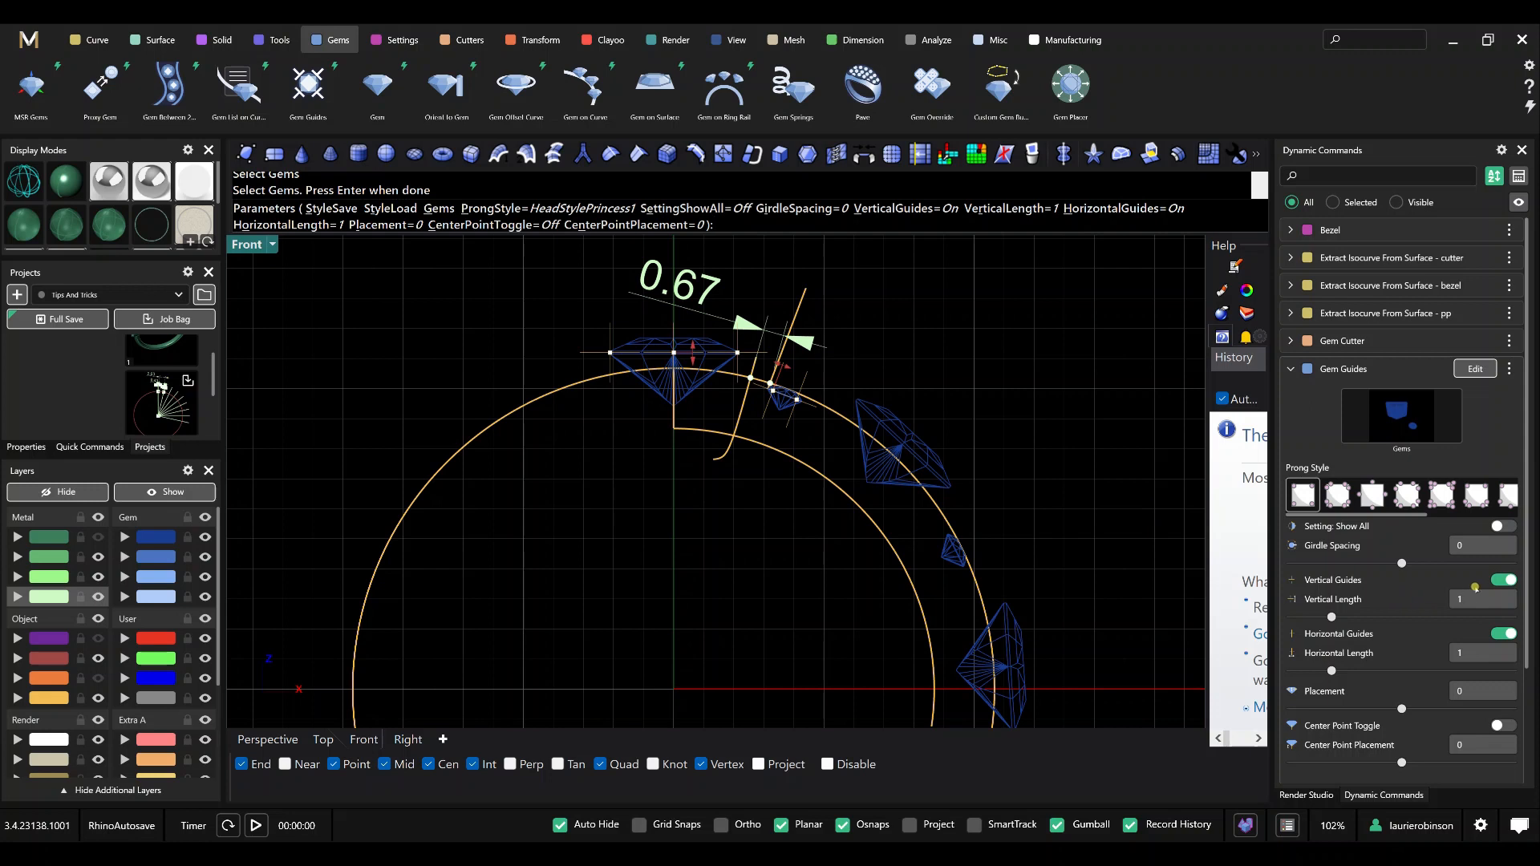
Turn off the vertical and horizontal guides, enable the center point with a placement of 2.7 above the gems, and finish Gem Guides.
click(1503, 579)
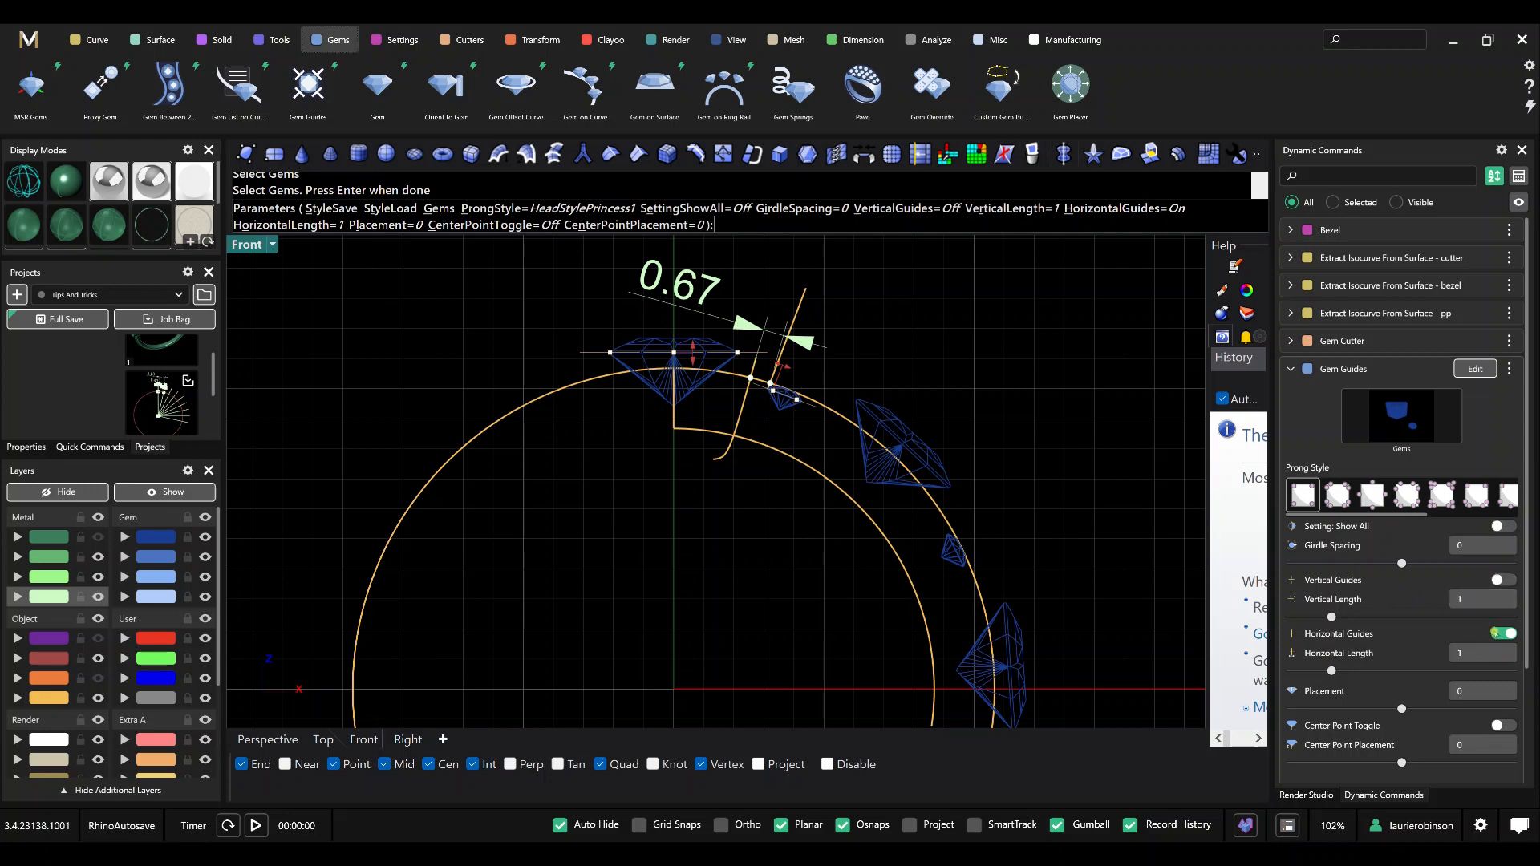
click(1496, 633)
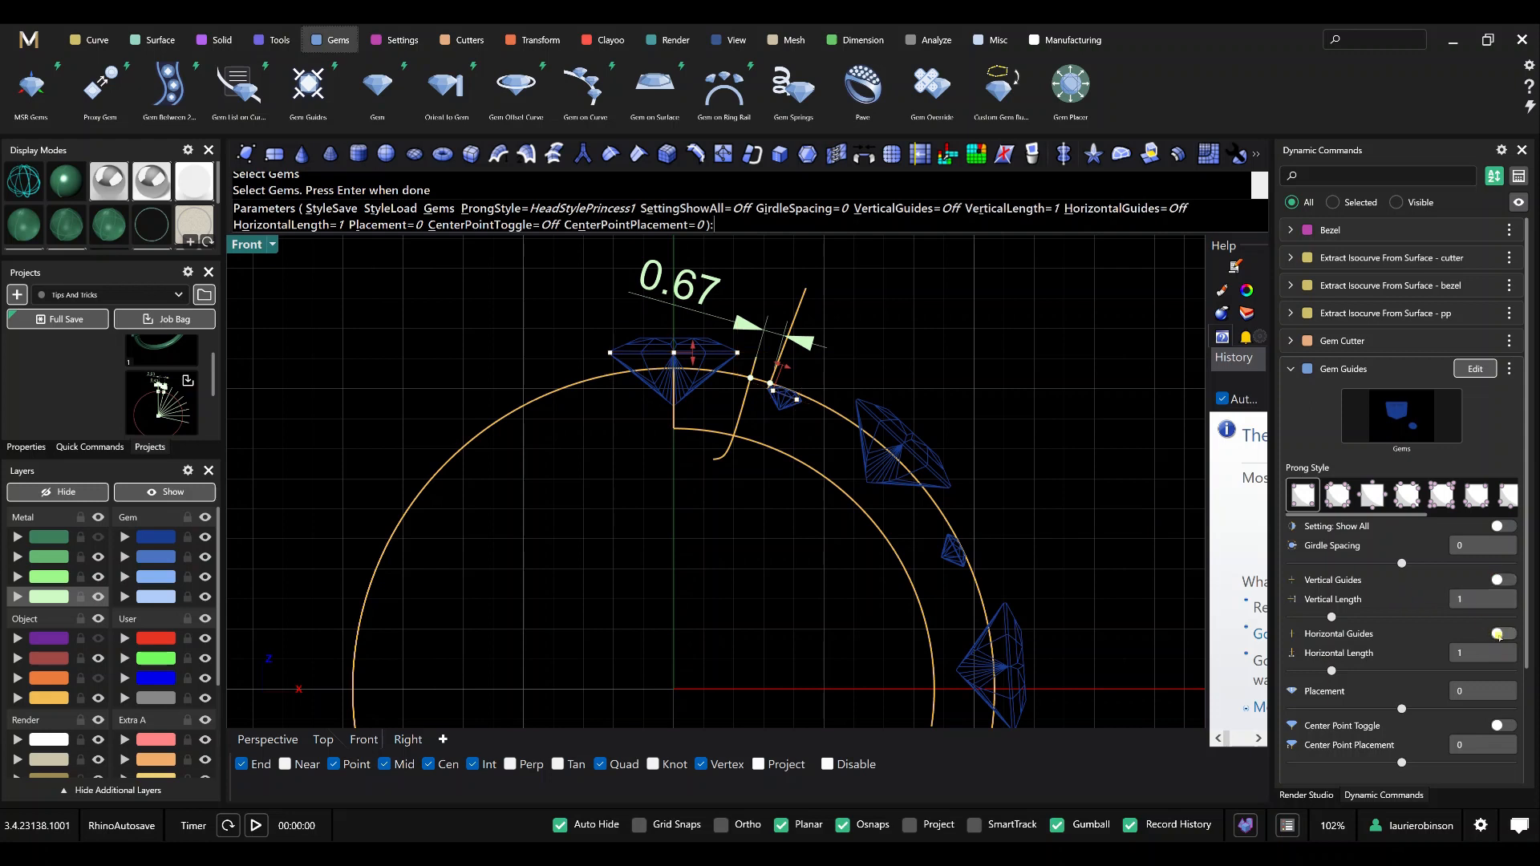
click(1509, 725)
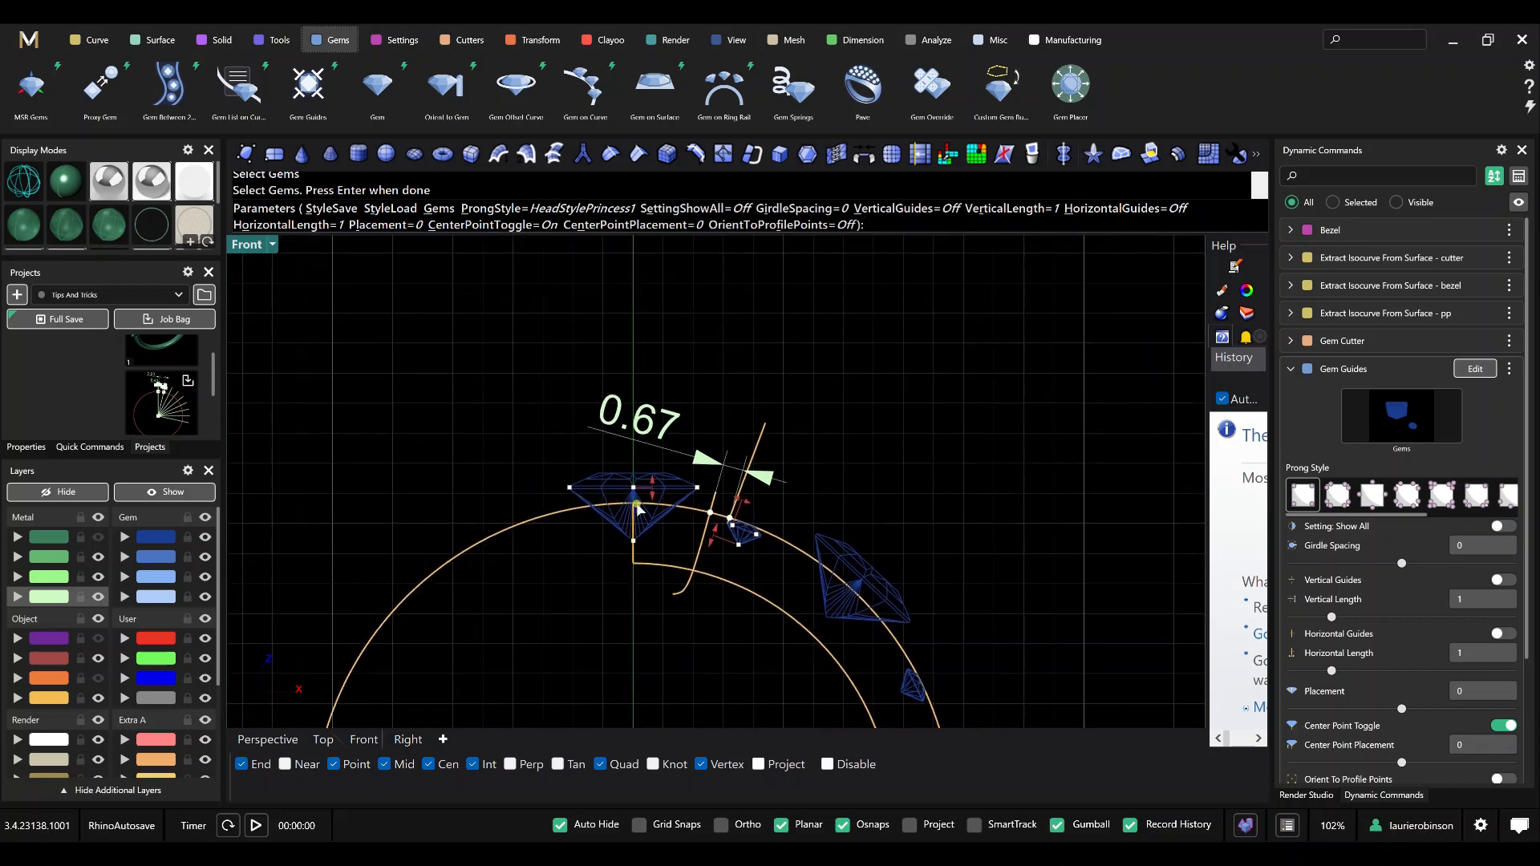
scroll(645, 499, up, 1)
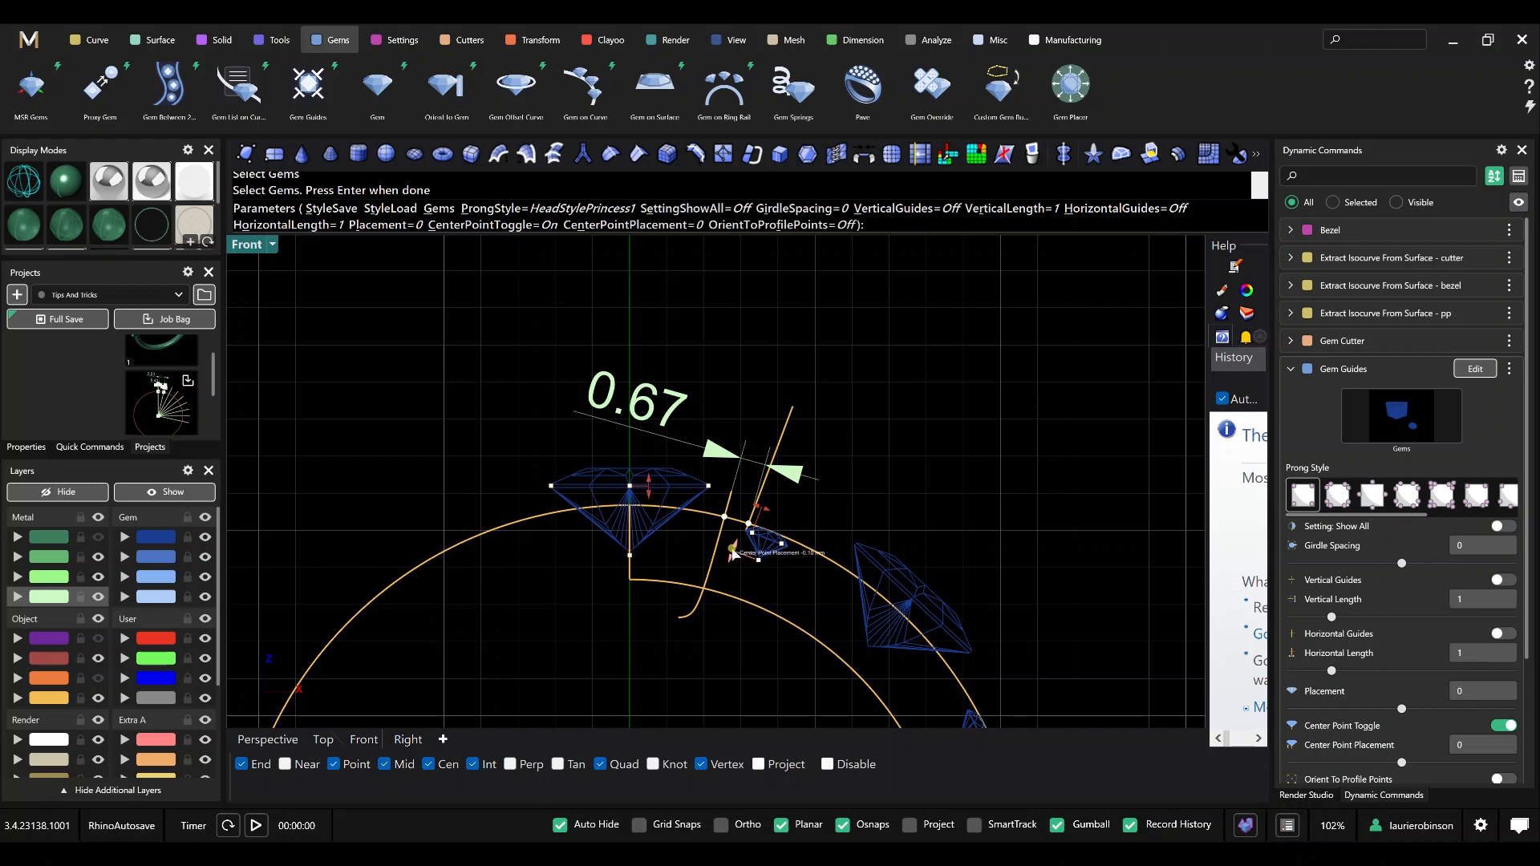
drag(732, 549, 759, 454)
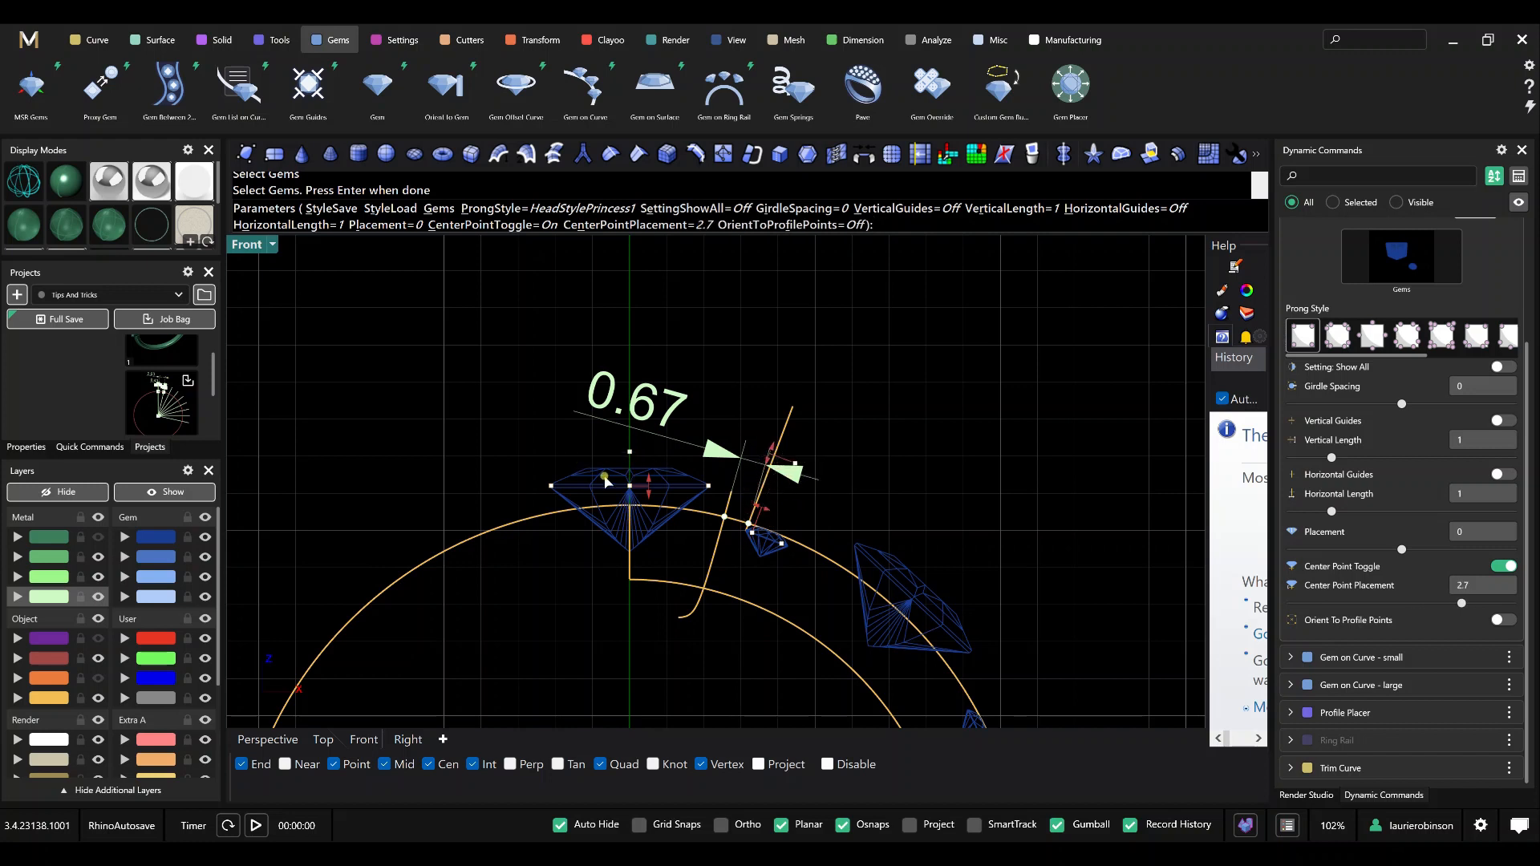
scroll(799, 496, down, 4)
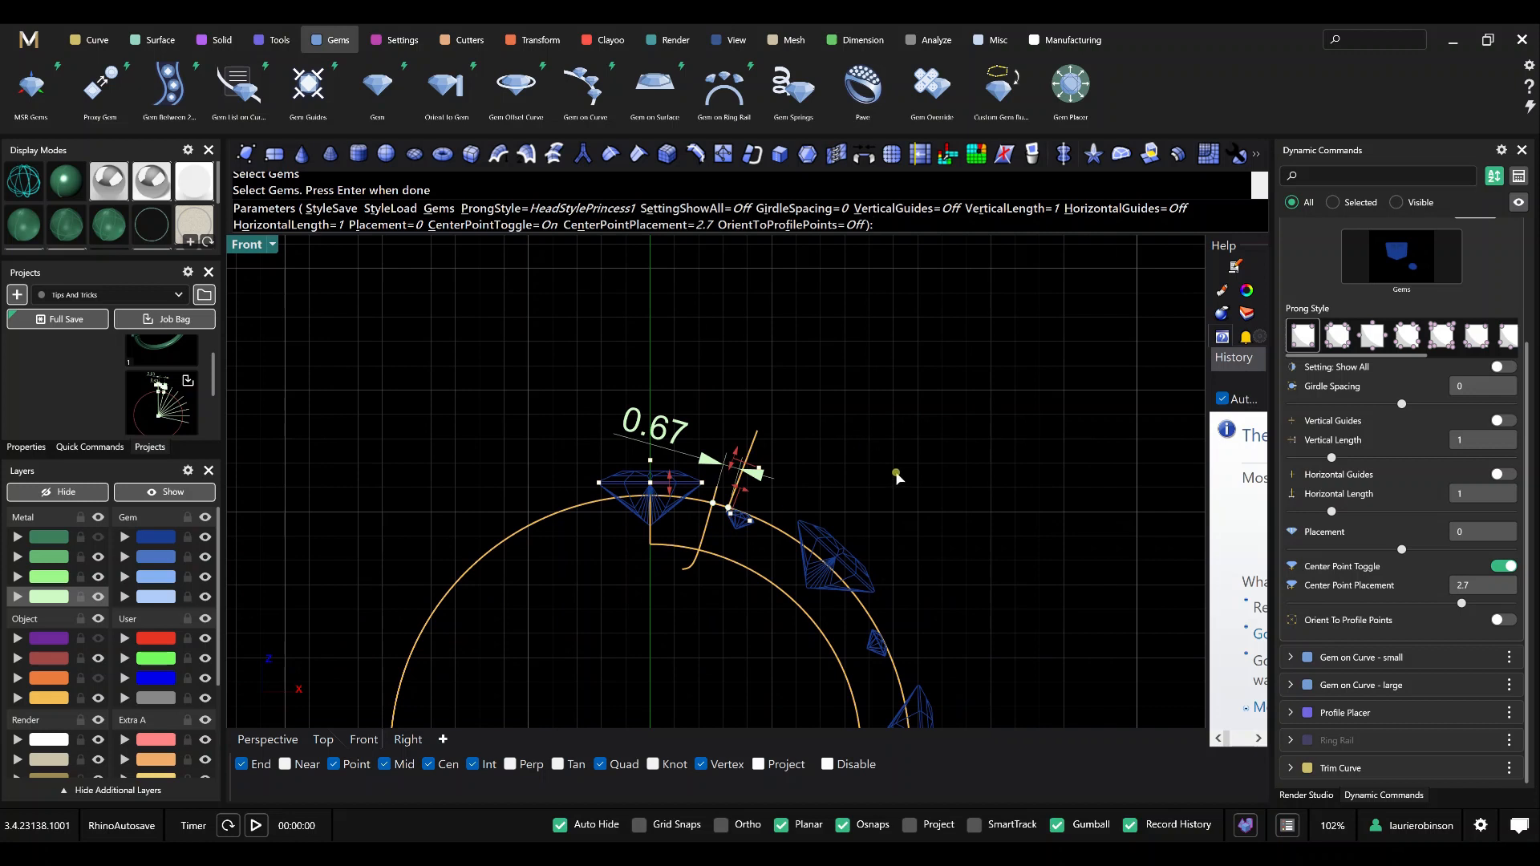
key(Return)
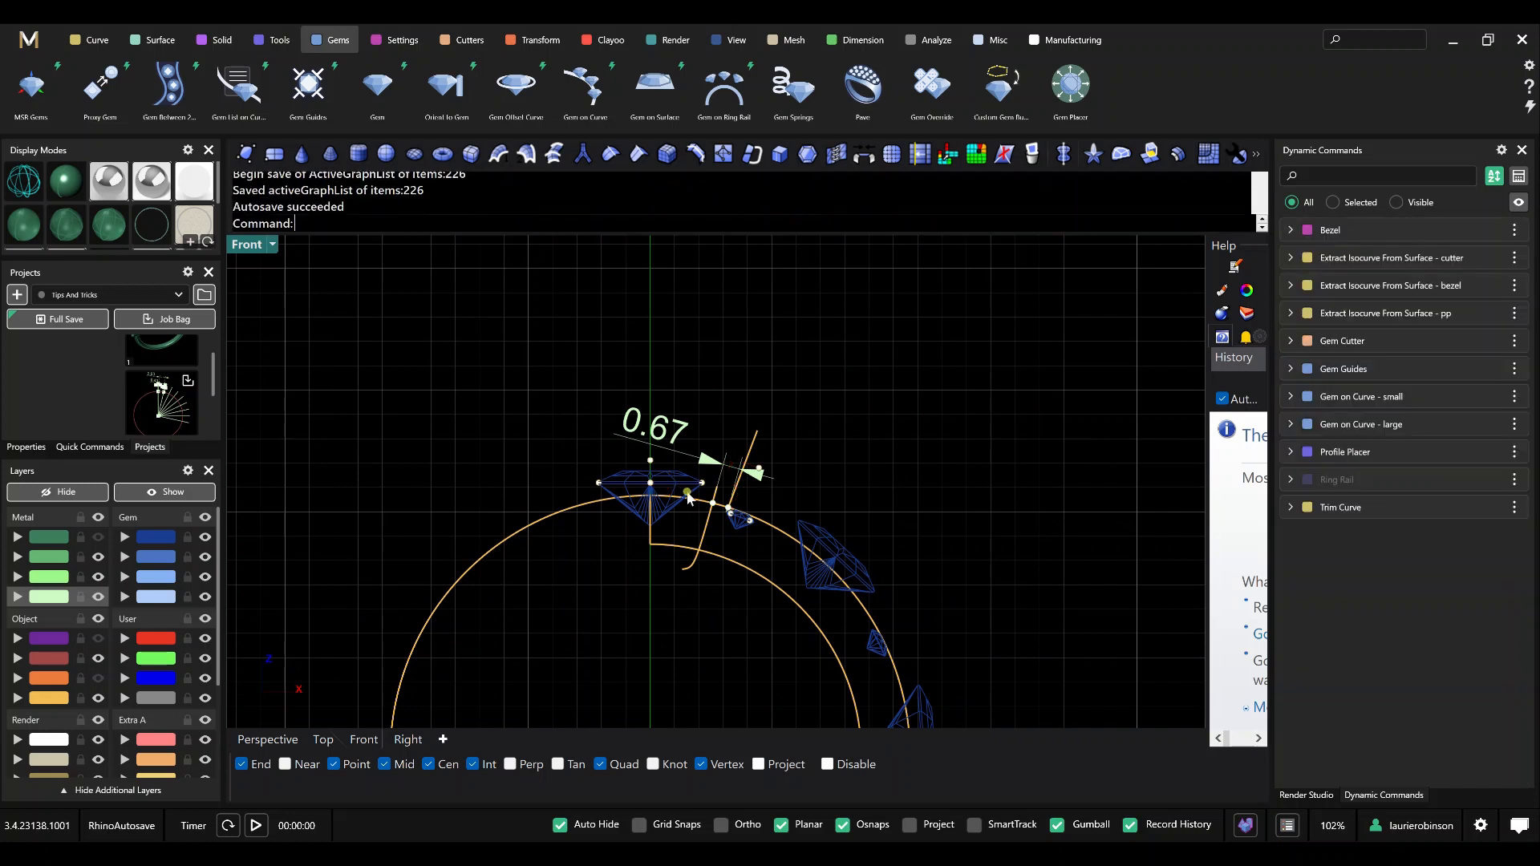
Select all the new gem guide points with SelLast and move them to the Metal 04 layer.
click(651, 462)
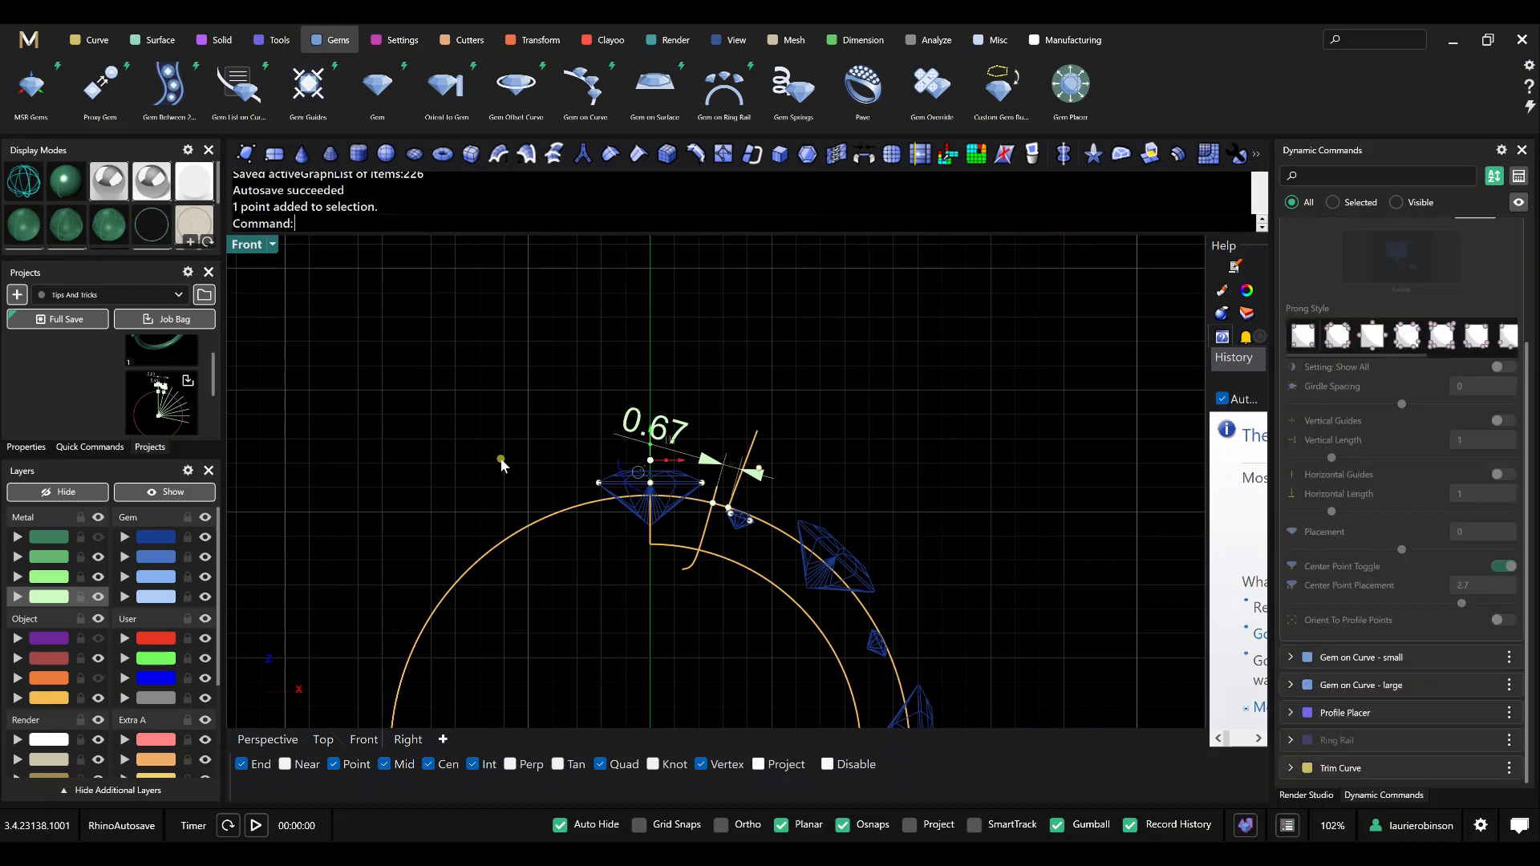
click(510, 458)
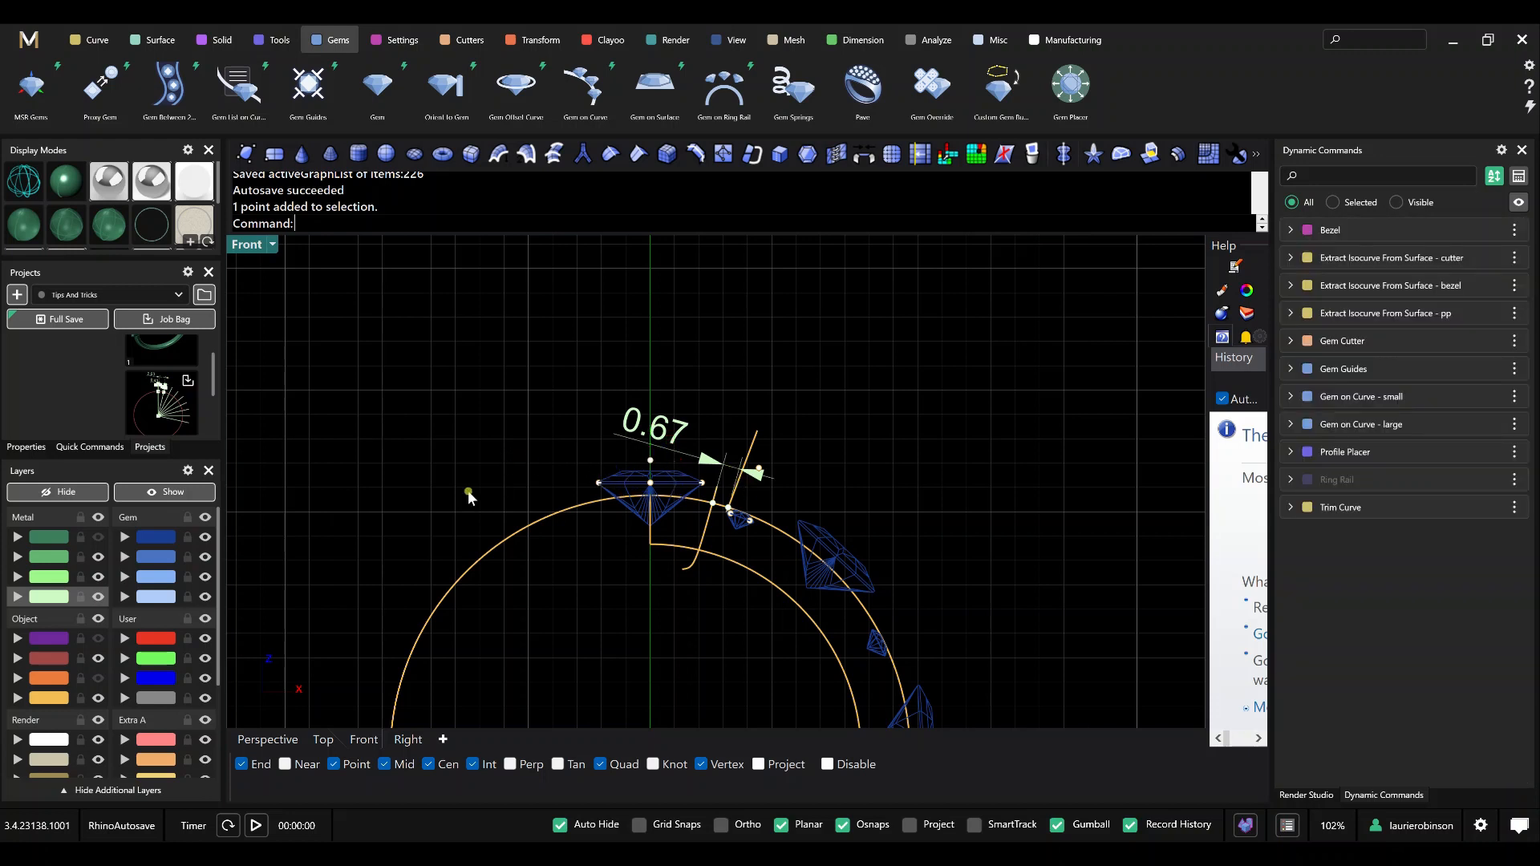
text(SelLast)
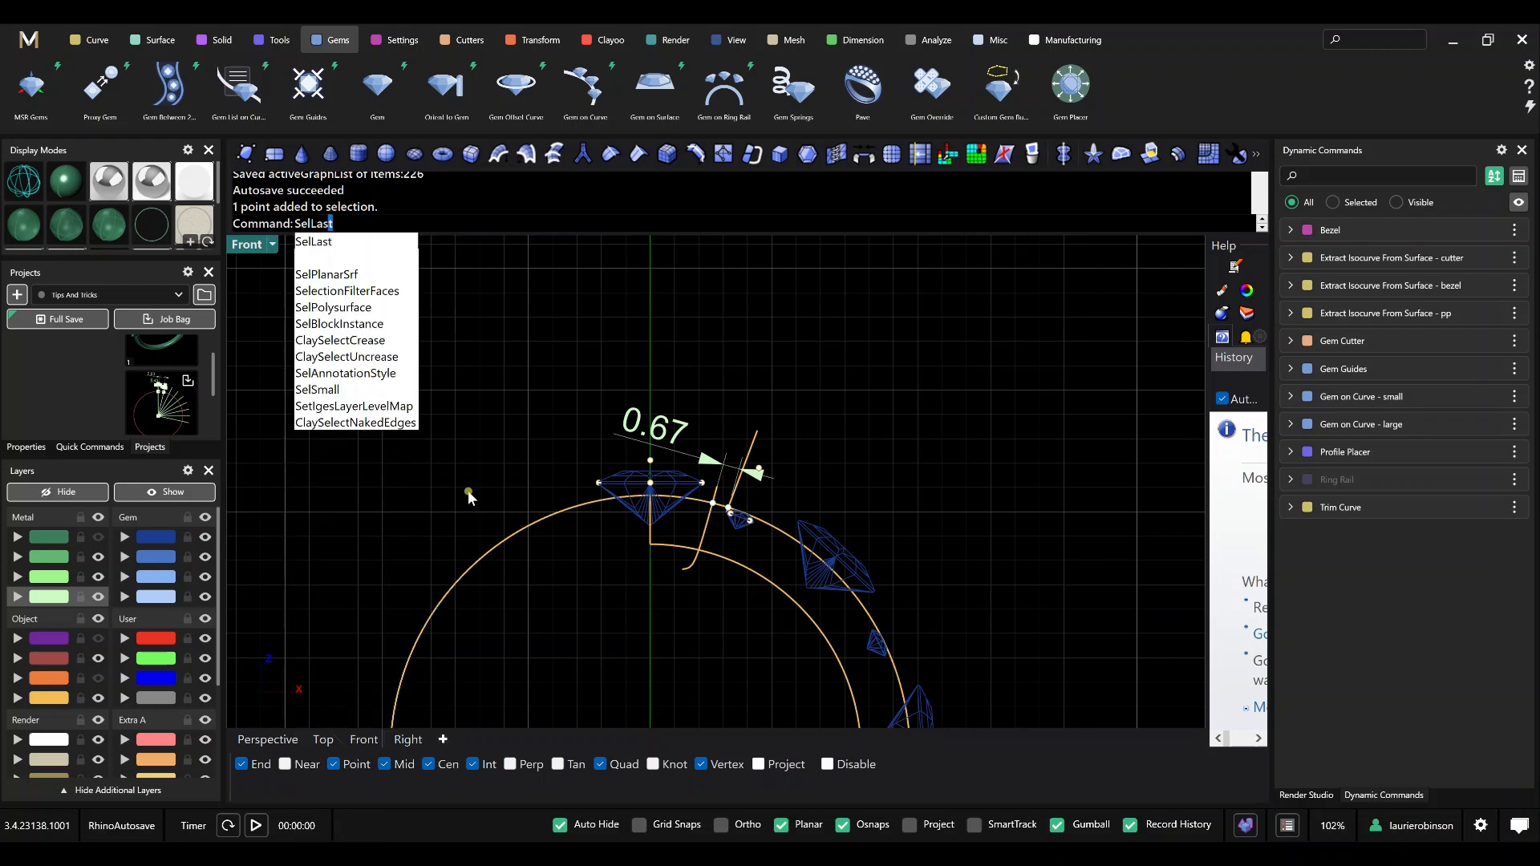
key(Return)
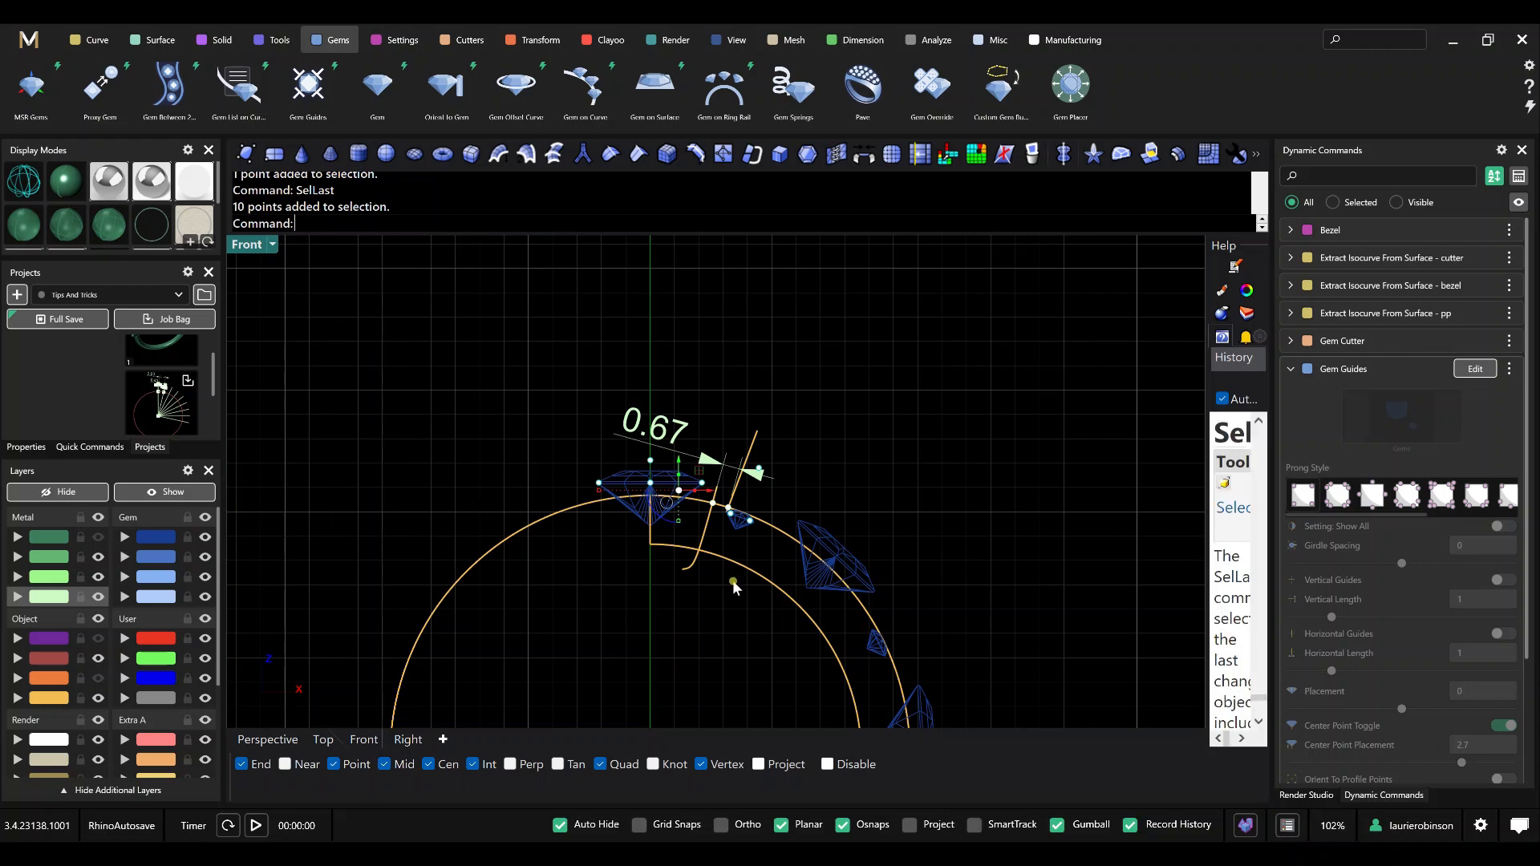
click(19, 600)
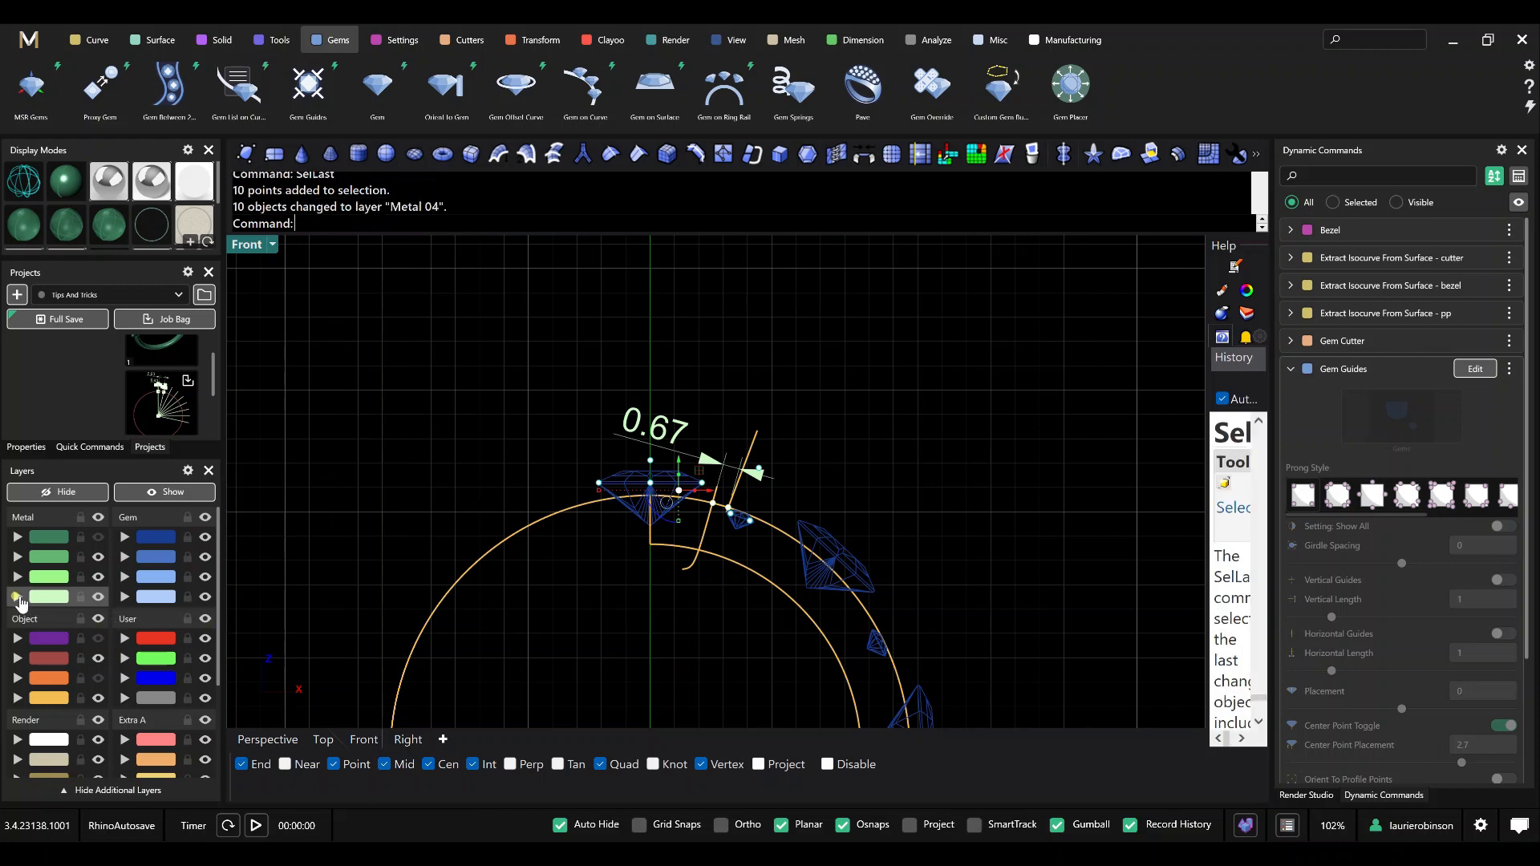
Place a point object at the origin (0), the centre of the ring.
scroll(709, 480, up, 2)
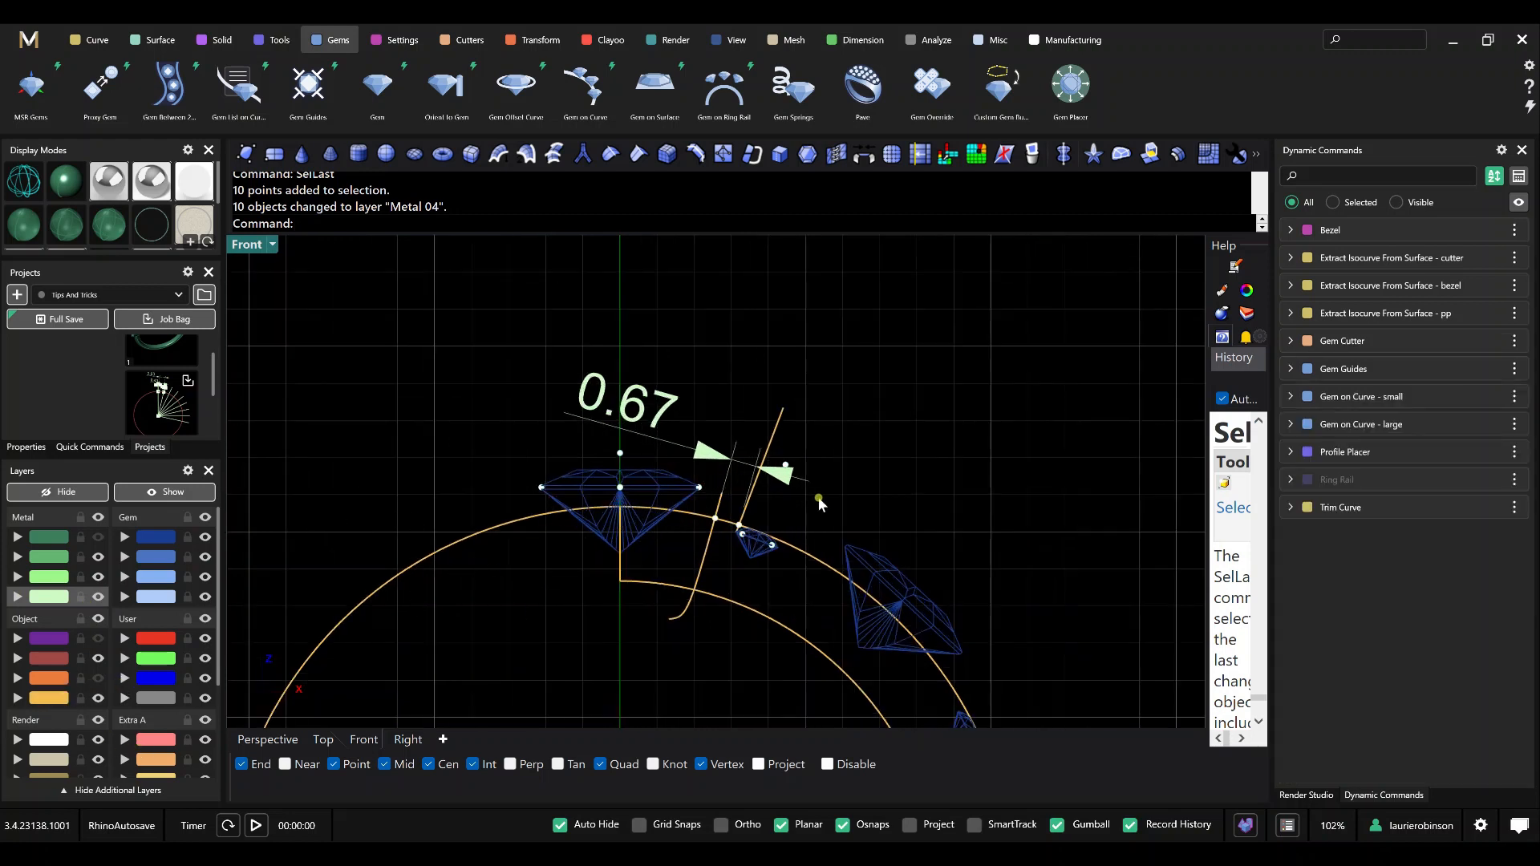
scroll(638, 503, down, 1)
right_drag(717, 568, 731, 401)
scroll(713, 429, down, 2)
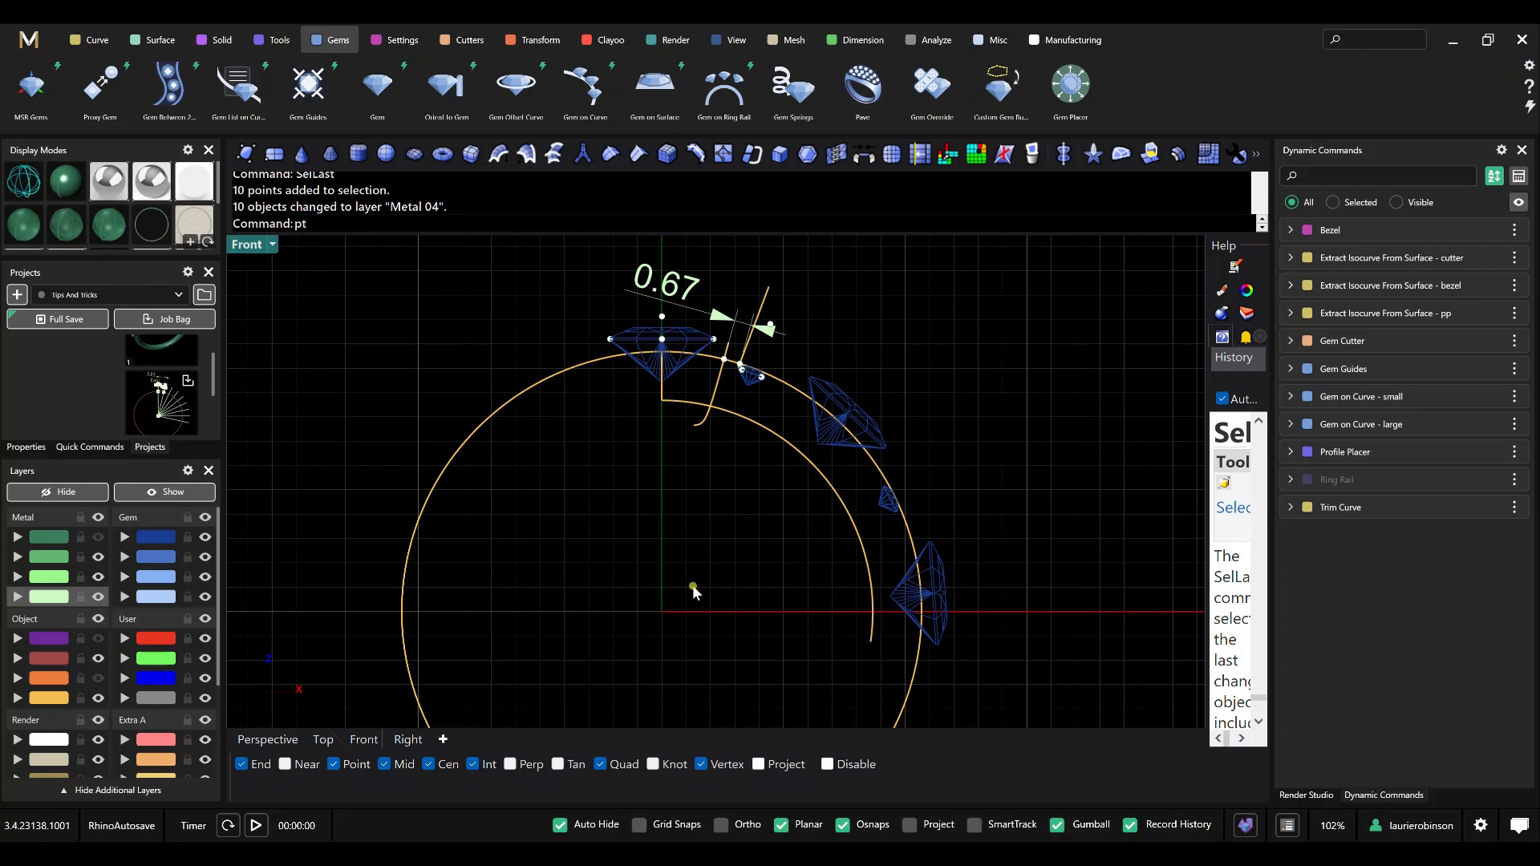
key(Return)
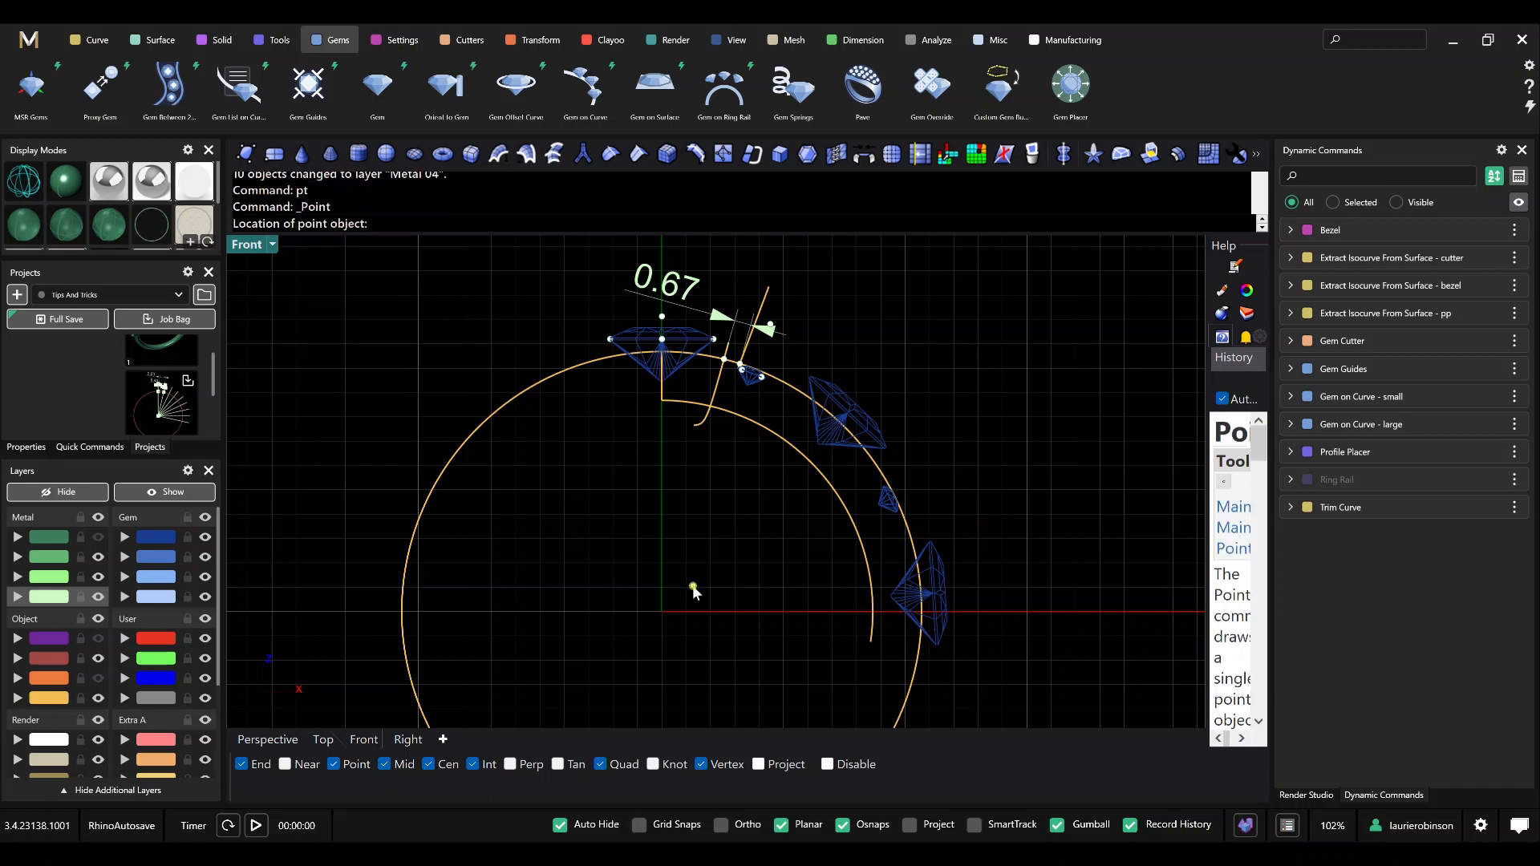
key(Return)
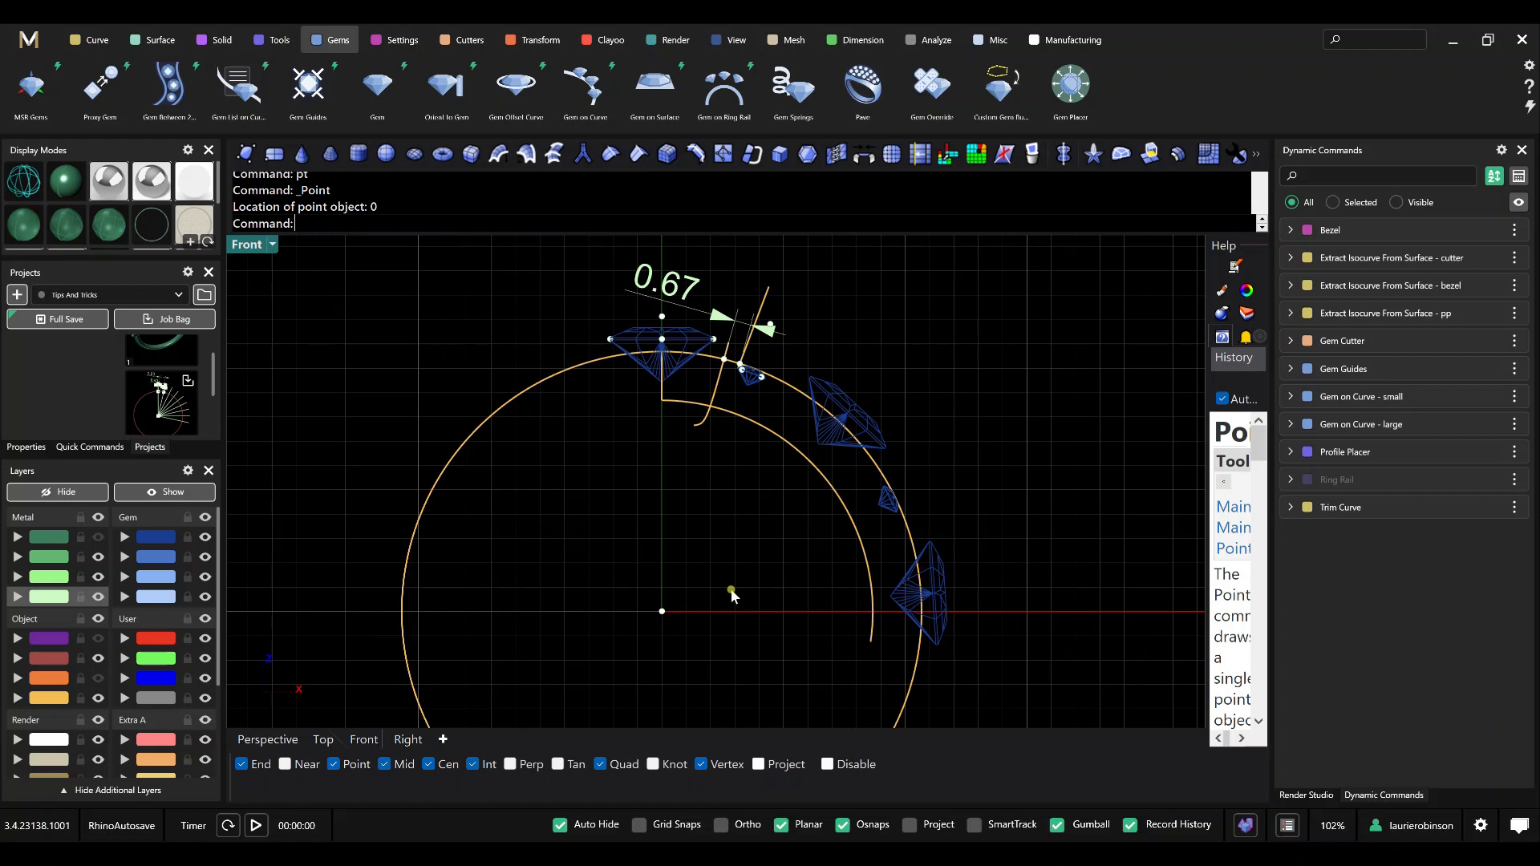
Build a degree 3 control-point curve with CurveThroughPt from the origin point to the guide point above the large top gem.
right_drag(731, 597, 716, 623)
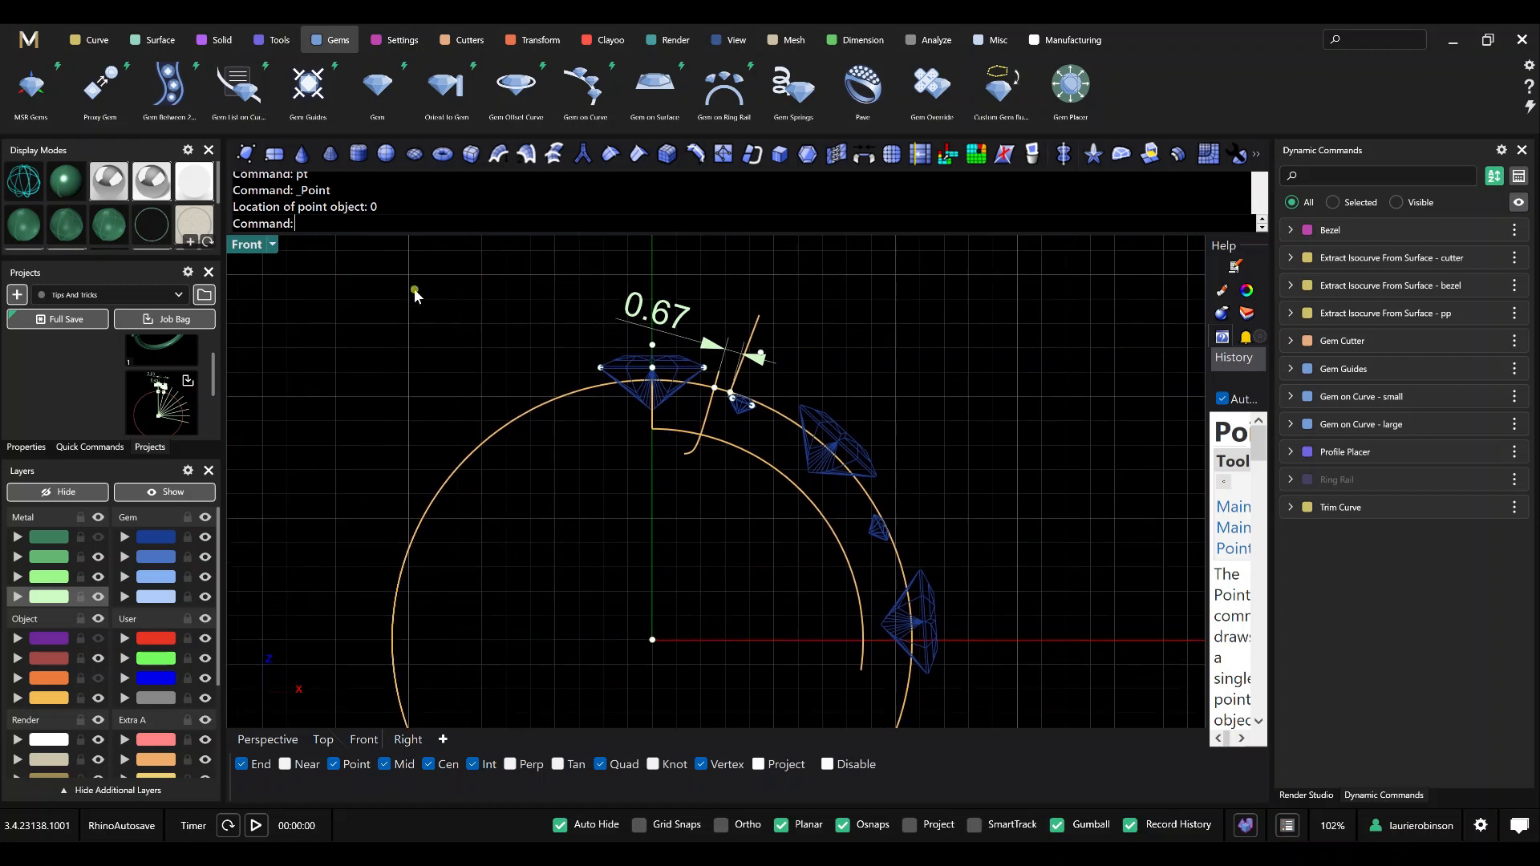
text(CurveThroughPt)
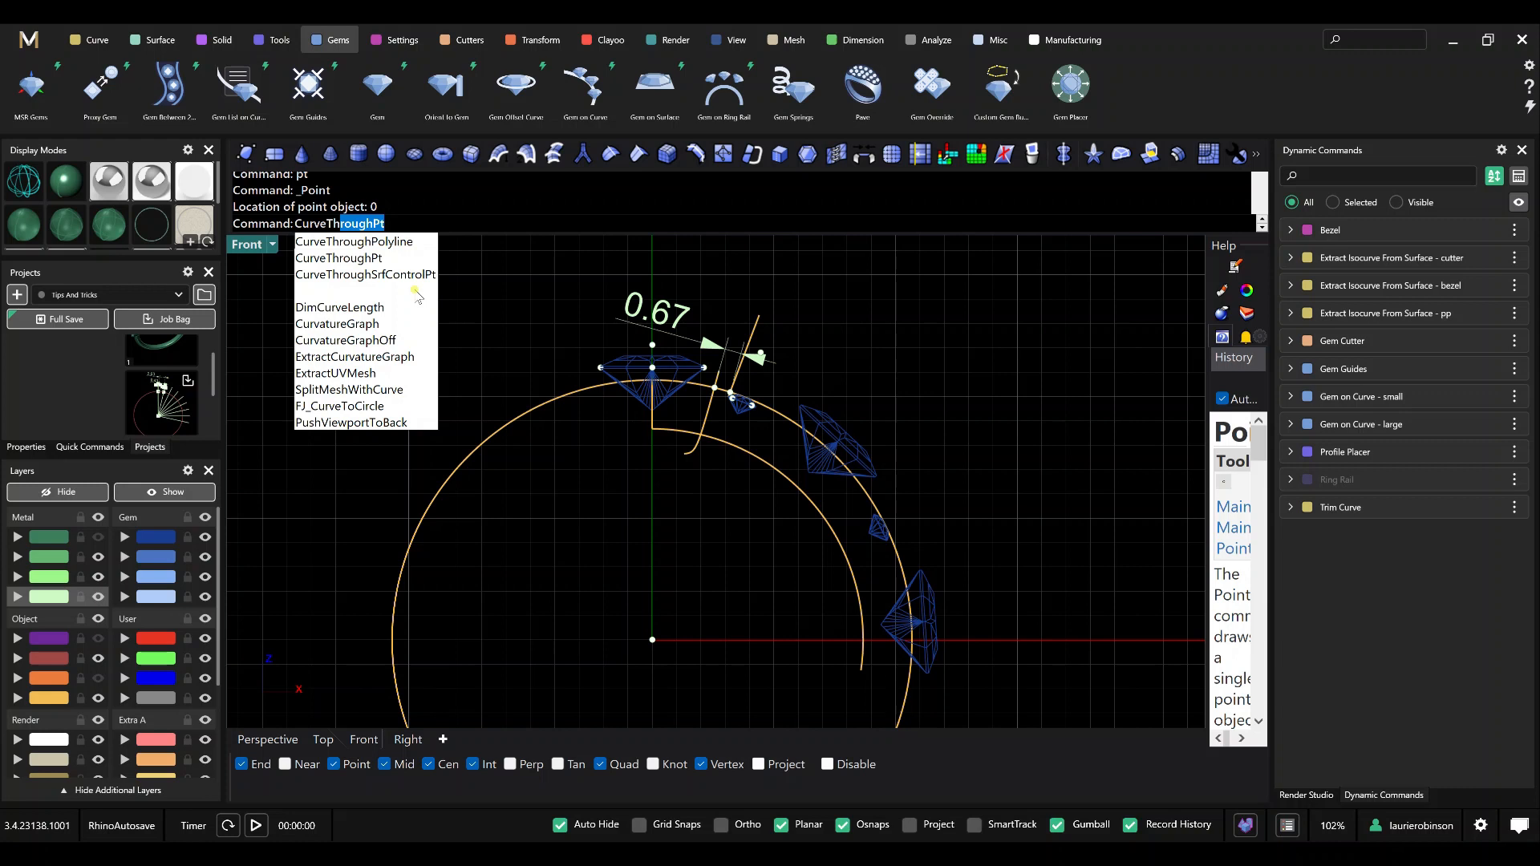
key(Return)
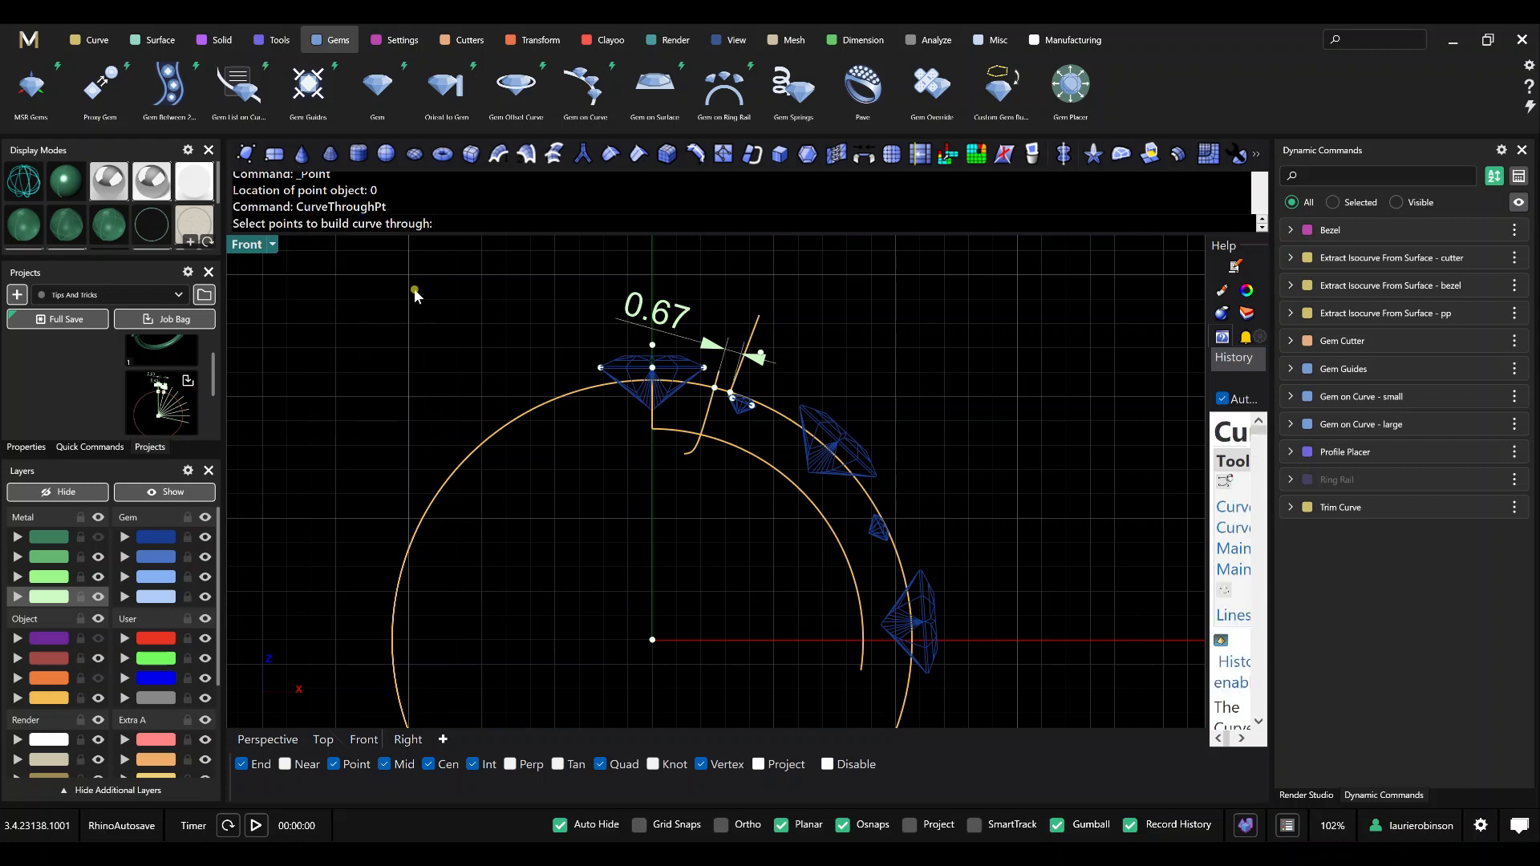
click(652, 639)
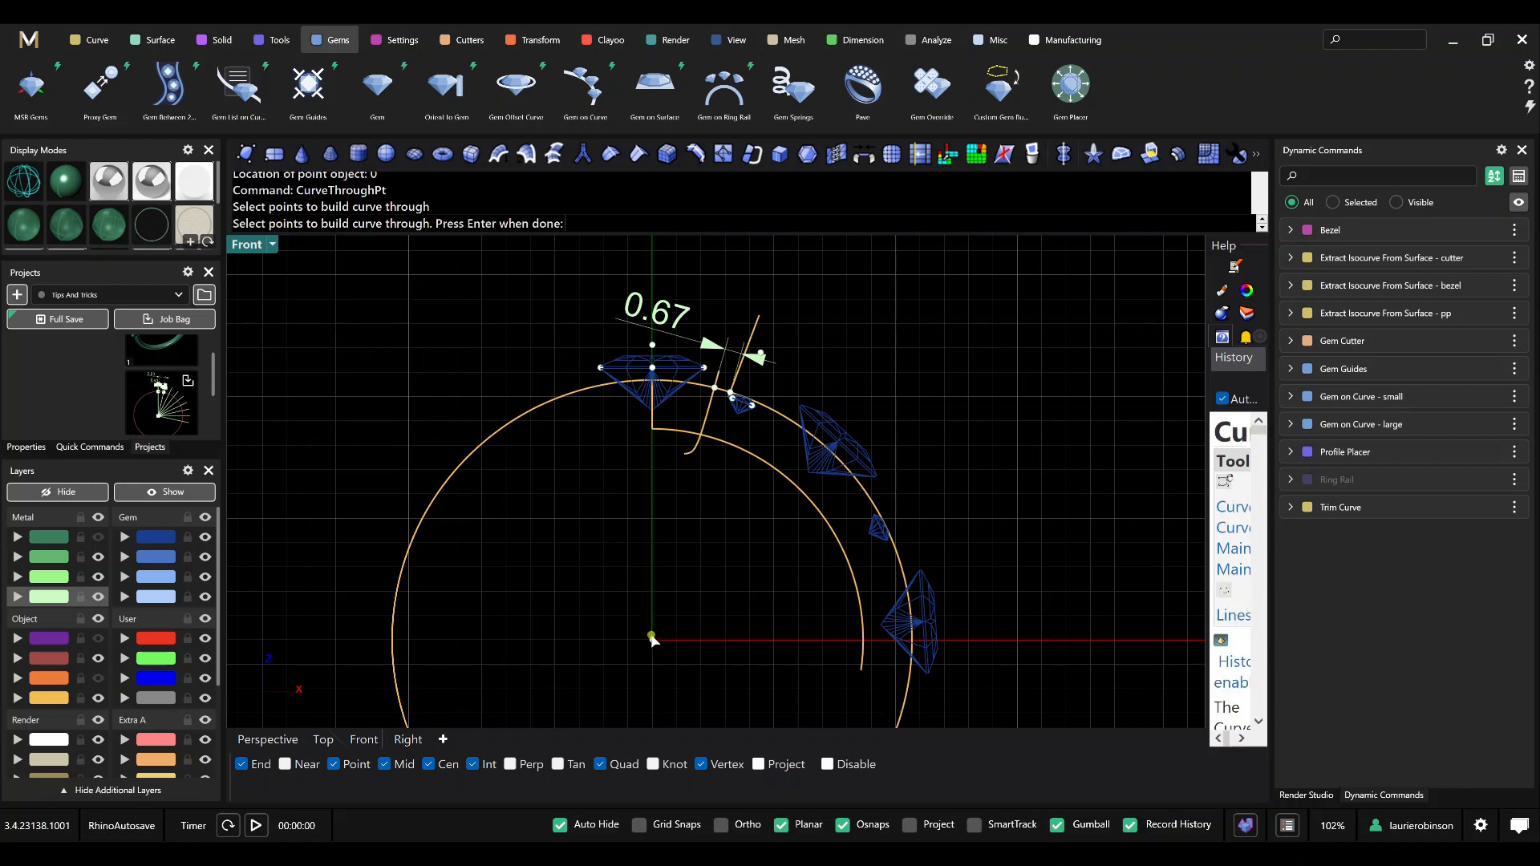
click(652, 345)
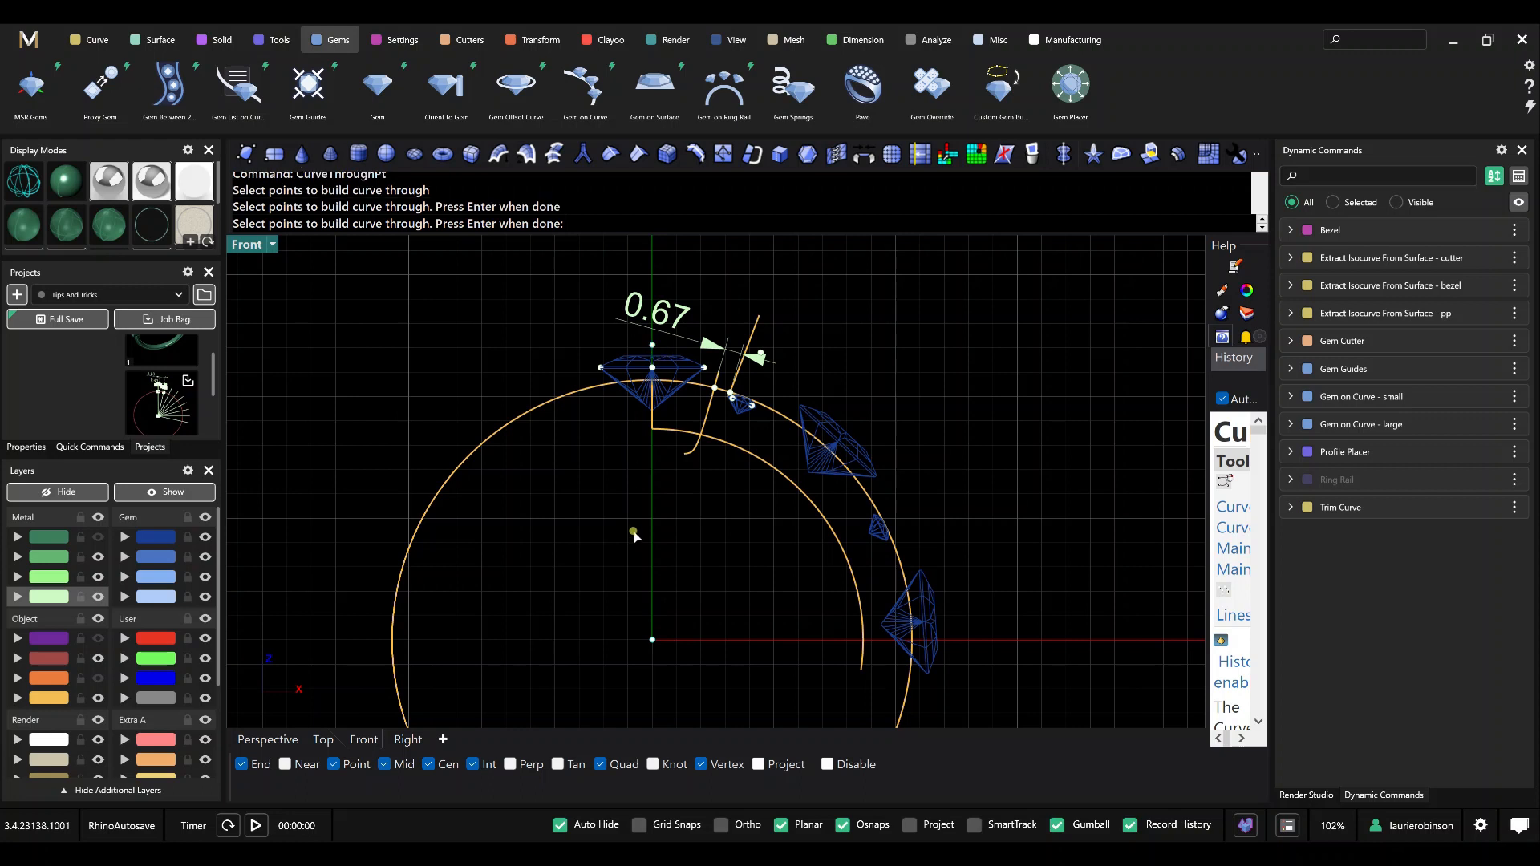
key(Return)
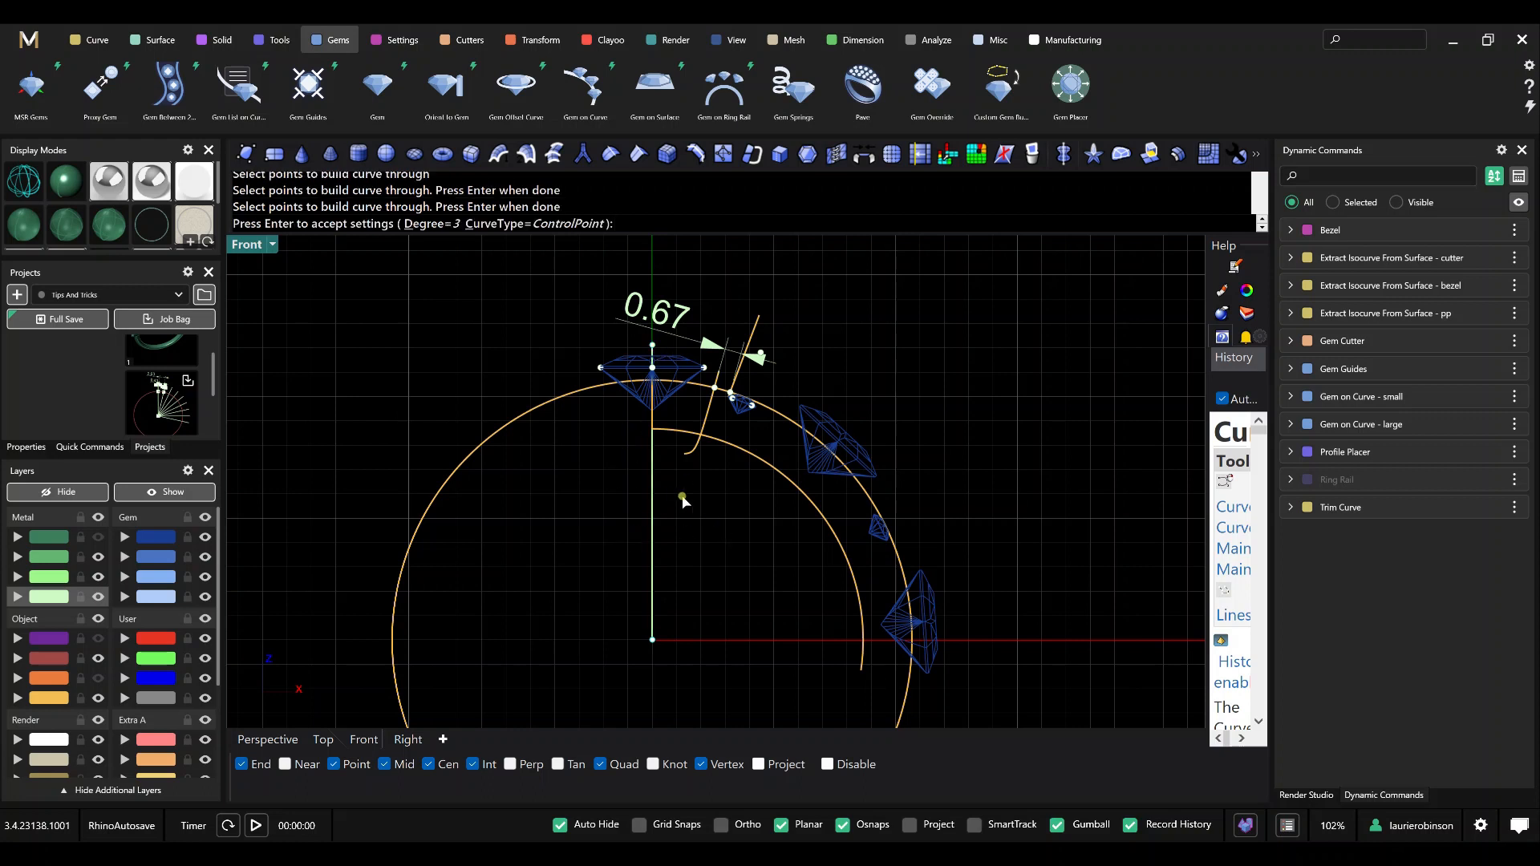
key(Return)
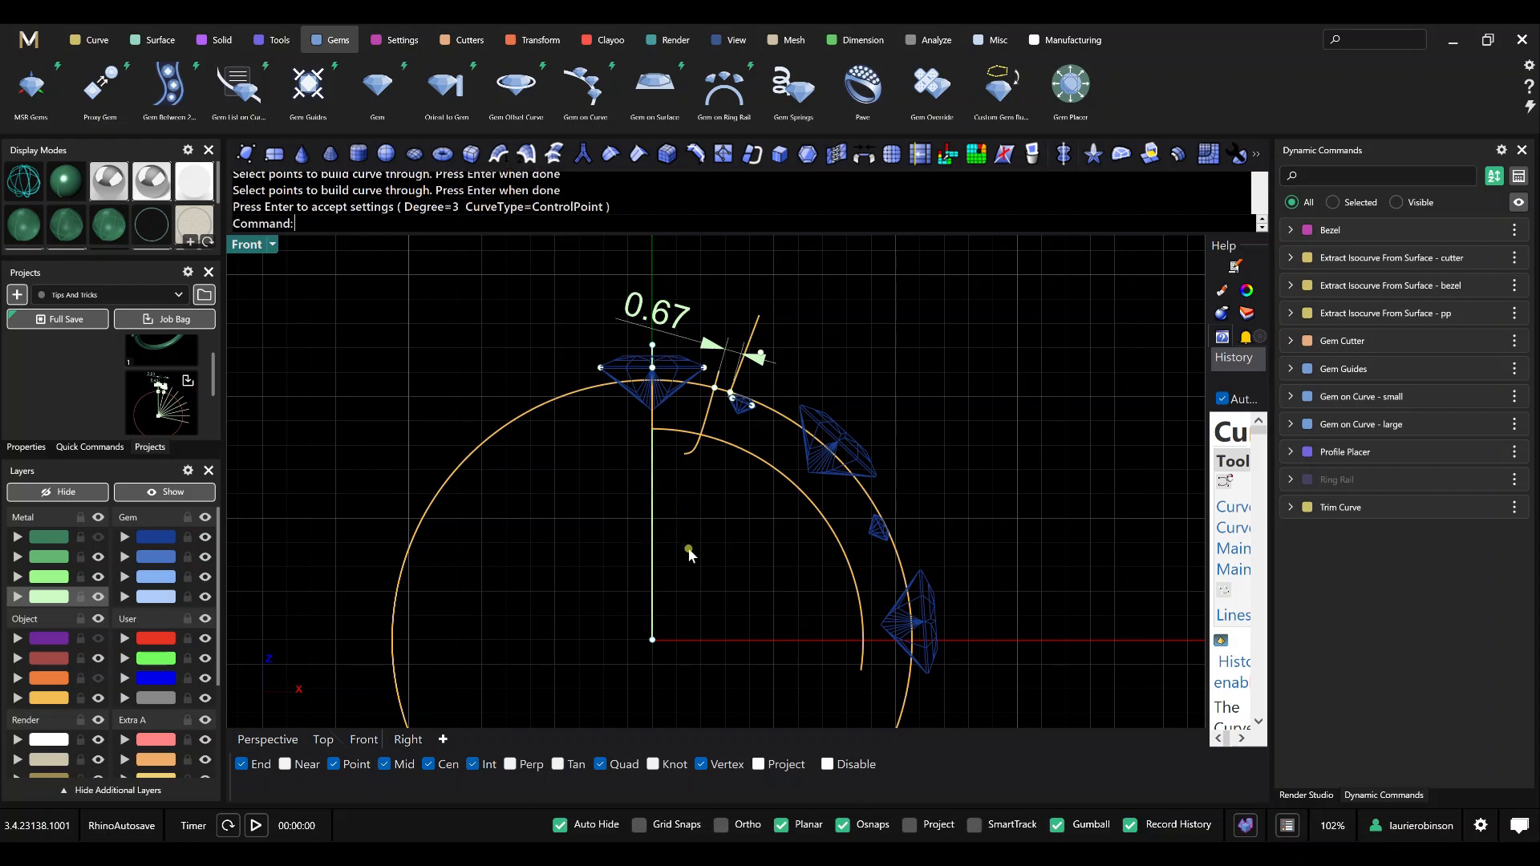
Build a second CurveThroughPt curve from the origin point to the guide point above the small gem.
key(Return)
click(651, 640)
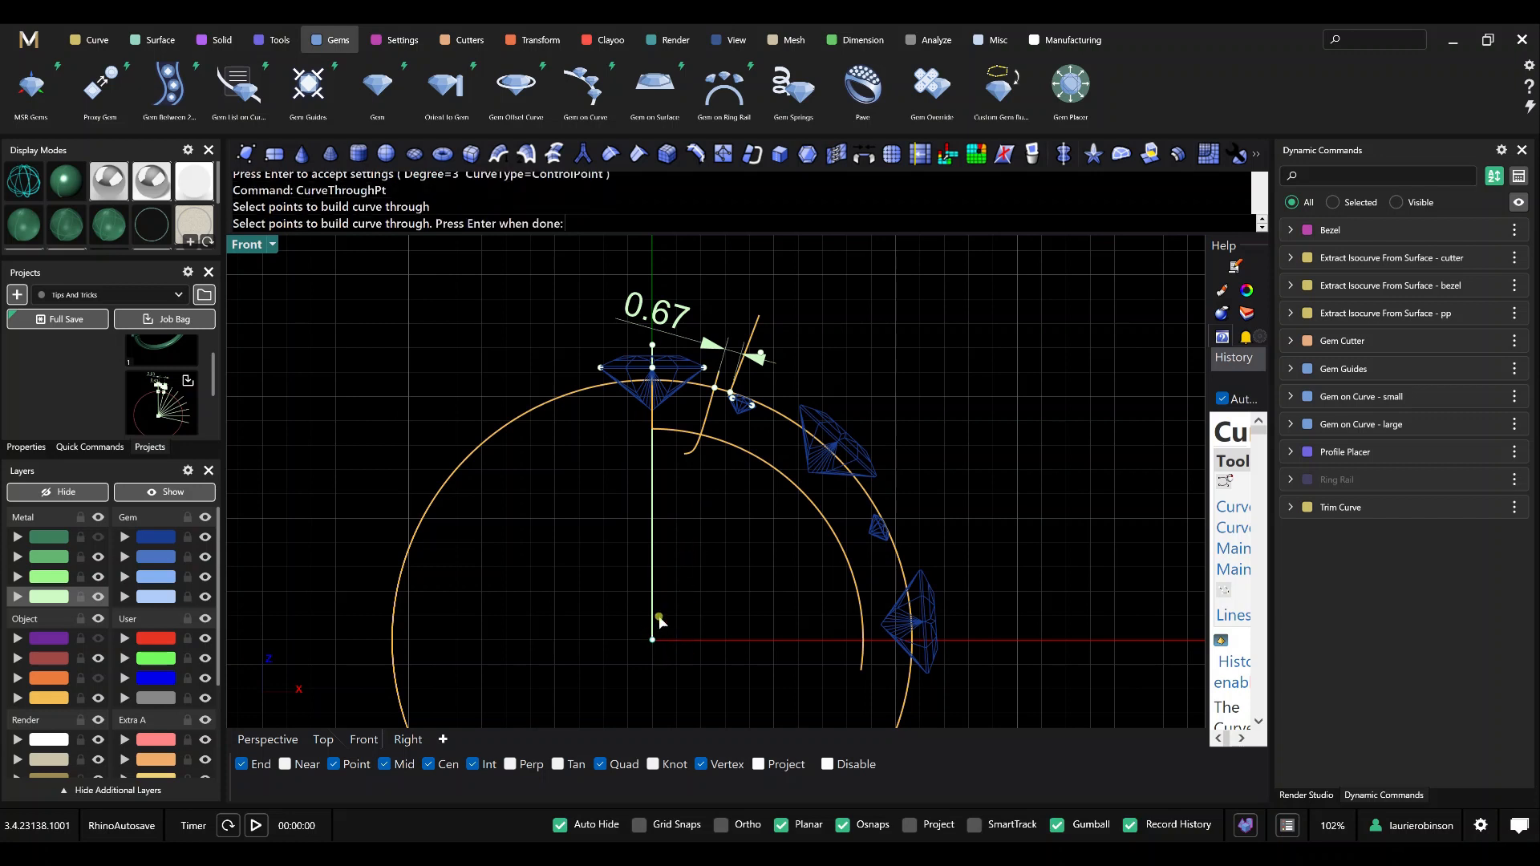
click(762, 355)
key(Return)
key(Return)
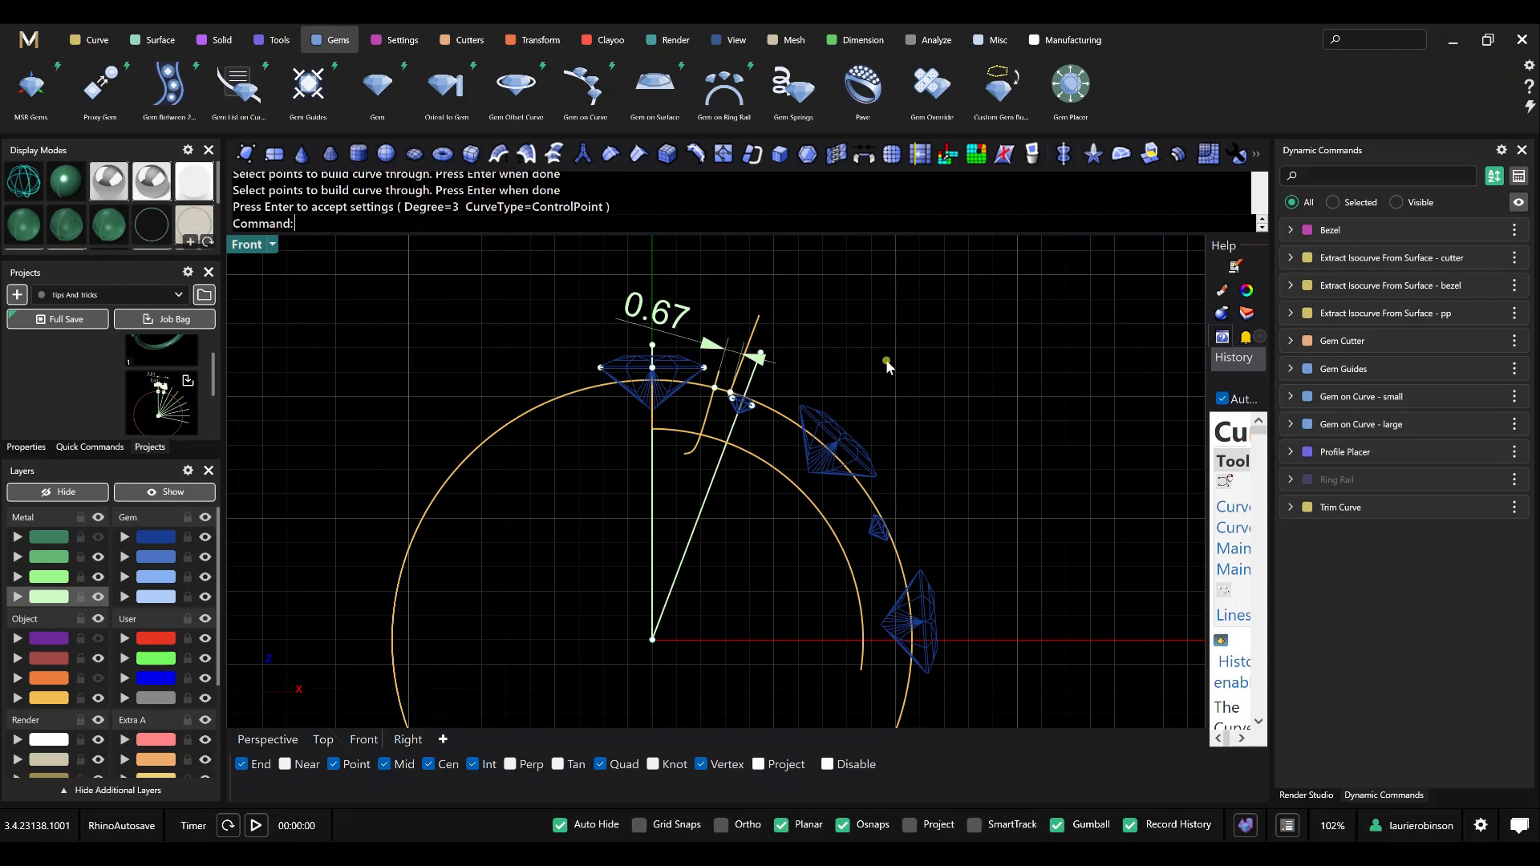
Test the history link by moving the Start Position of Gem on Curve - small to 0.234, and undo the edit.
scroll(714, 453, up, 2)
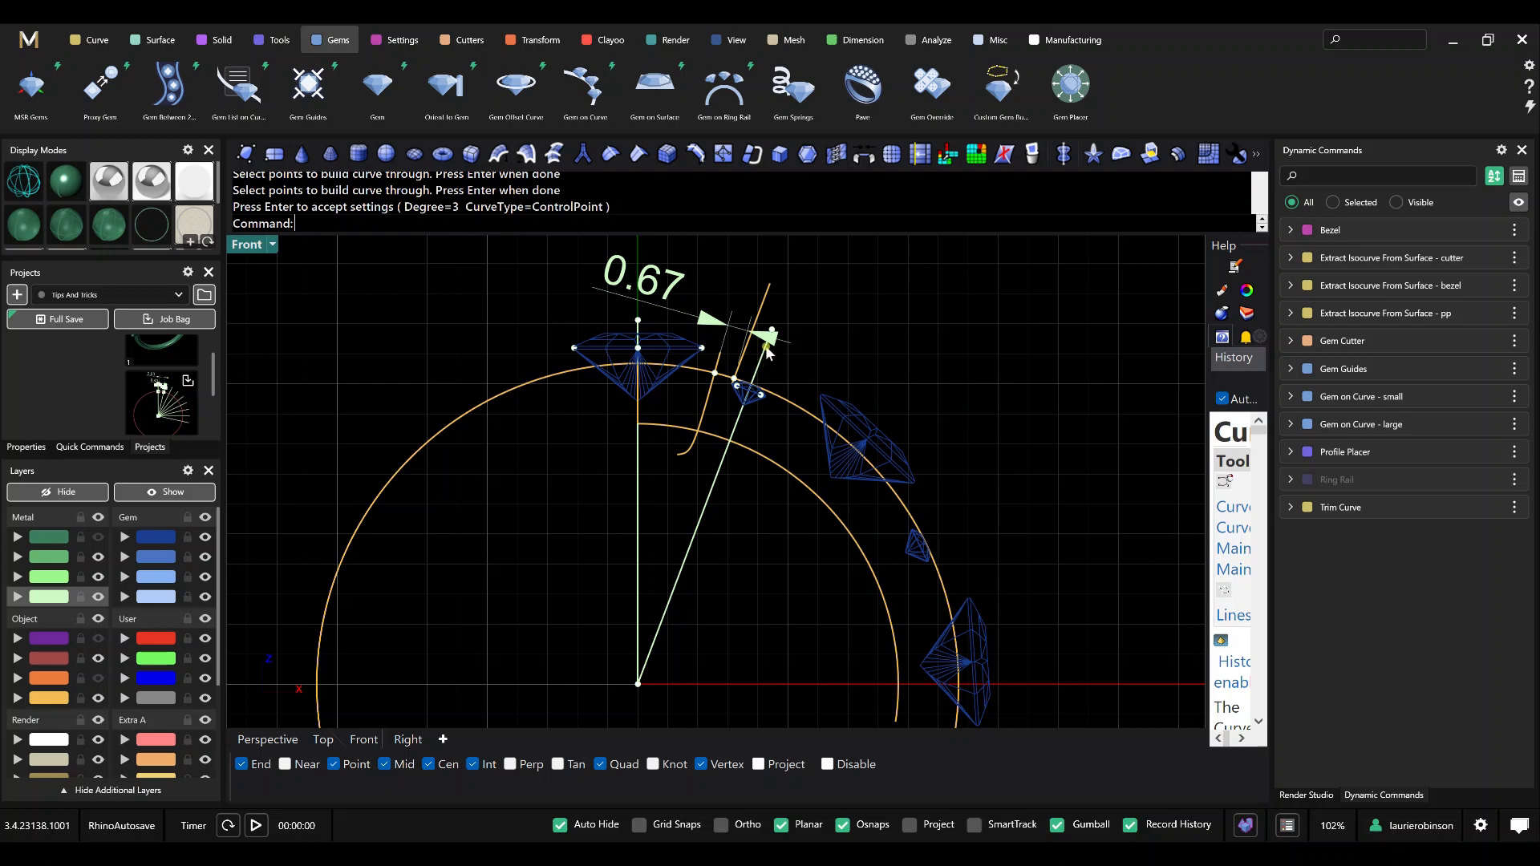
click(1475, 397)
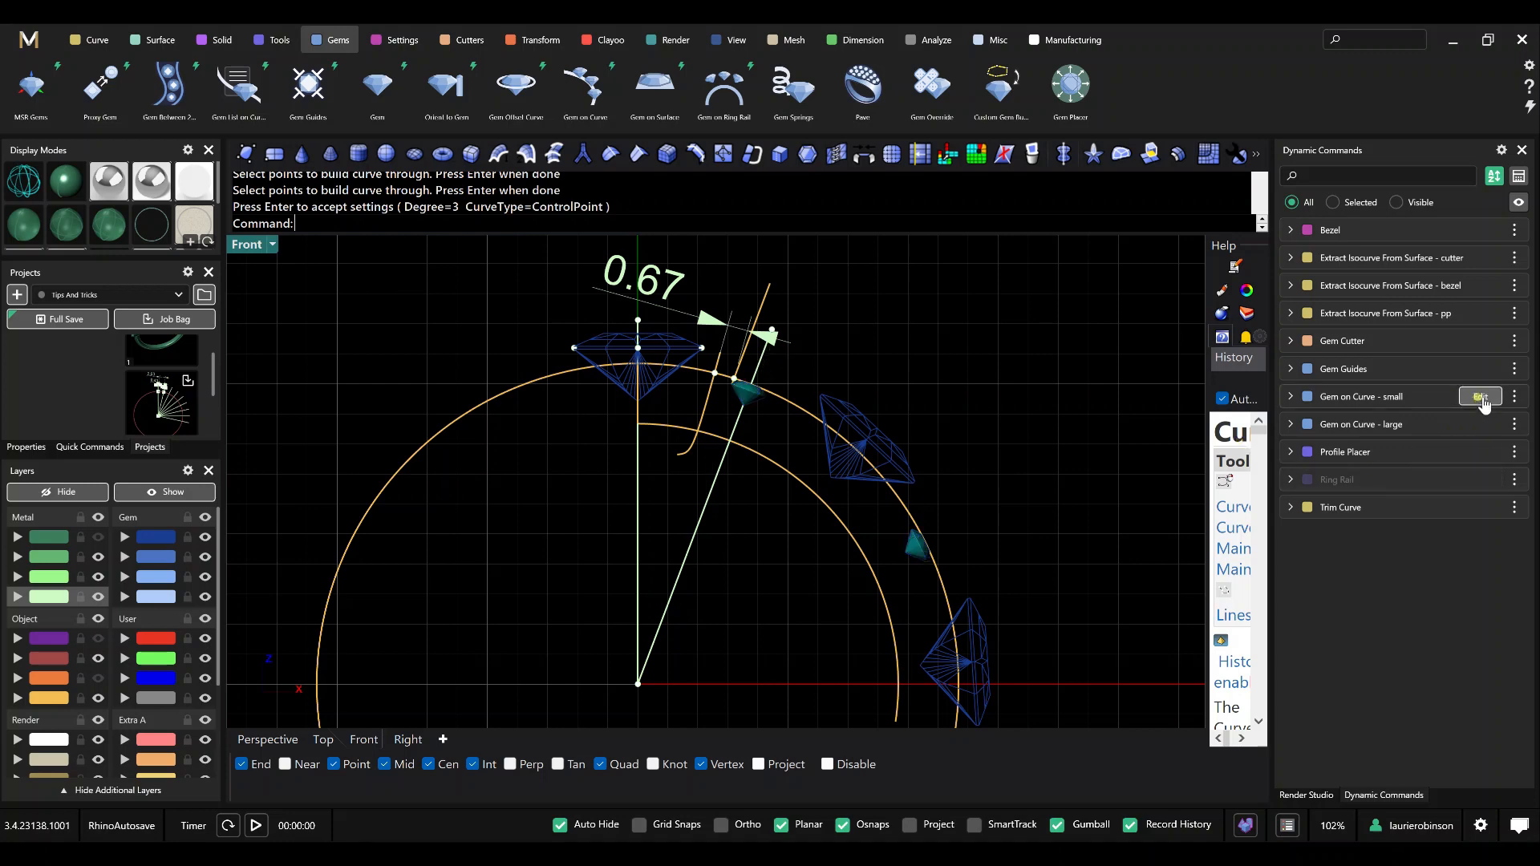
click(738, 443)
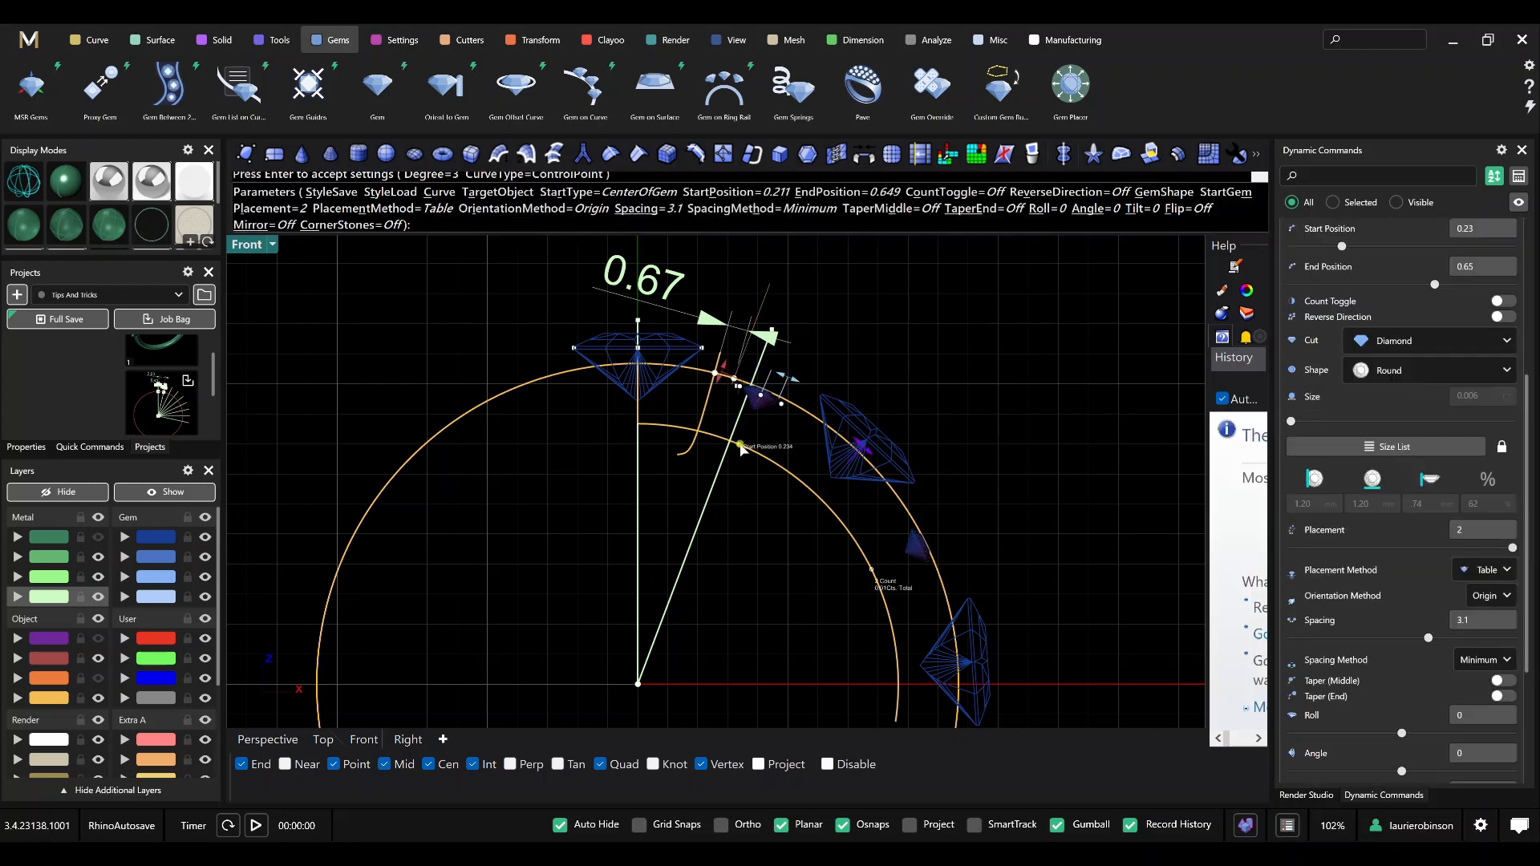
key(Return)
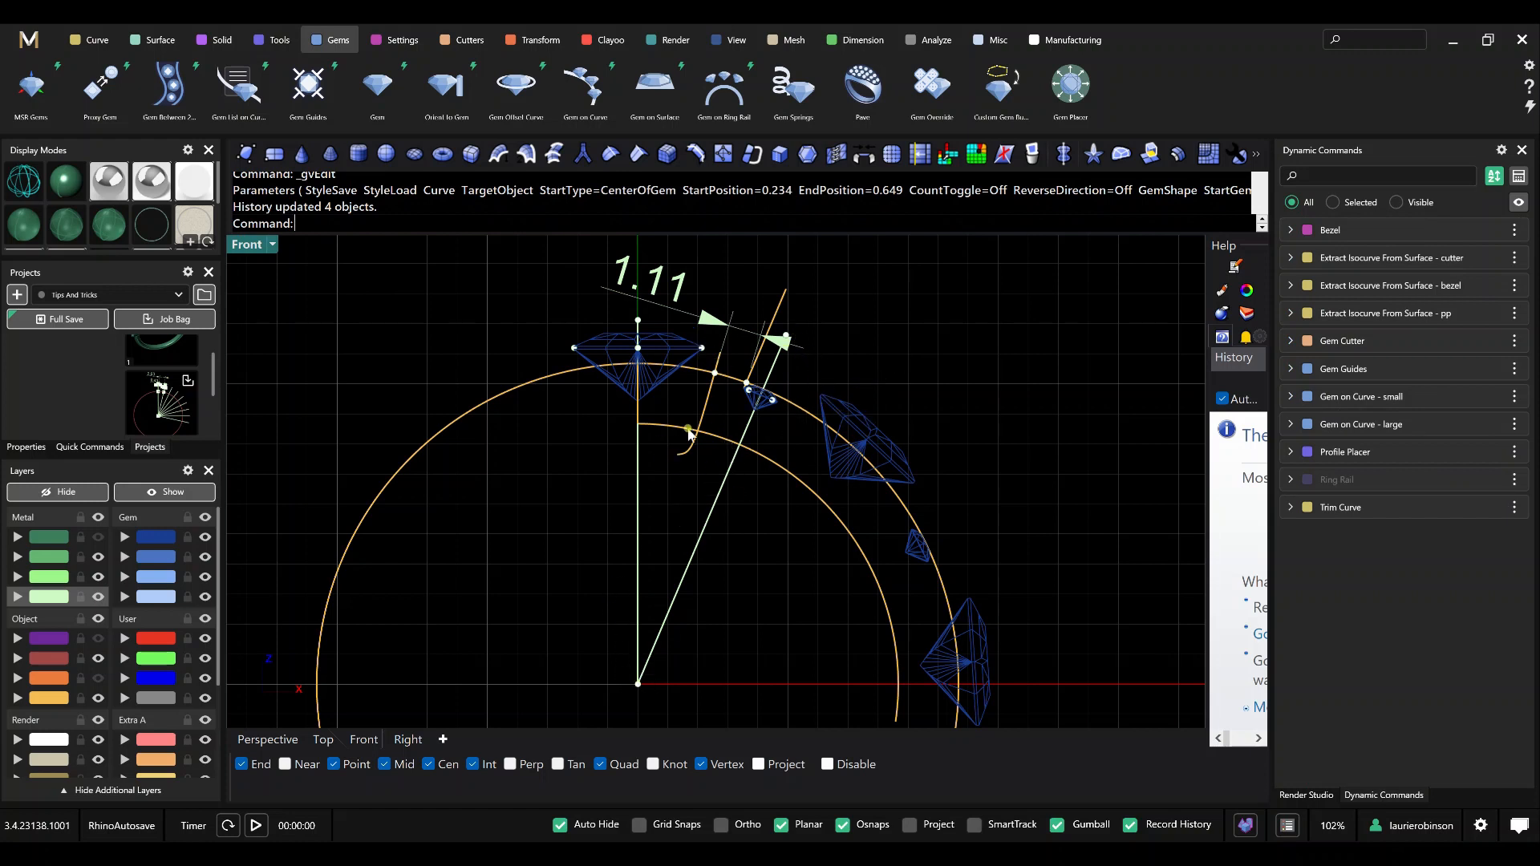
scroll(759, 514, down, 2)
key(ctrl+z)
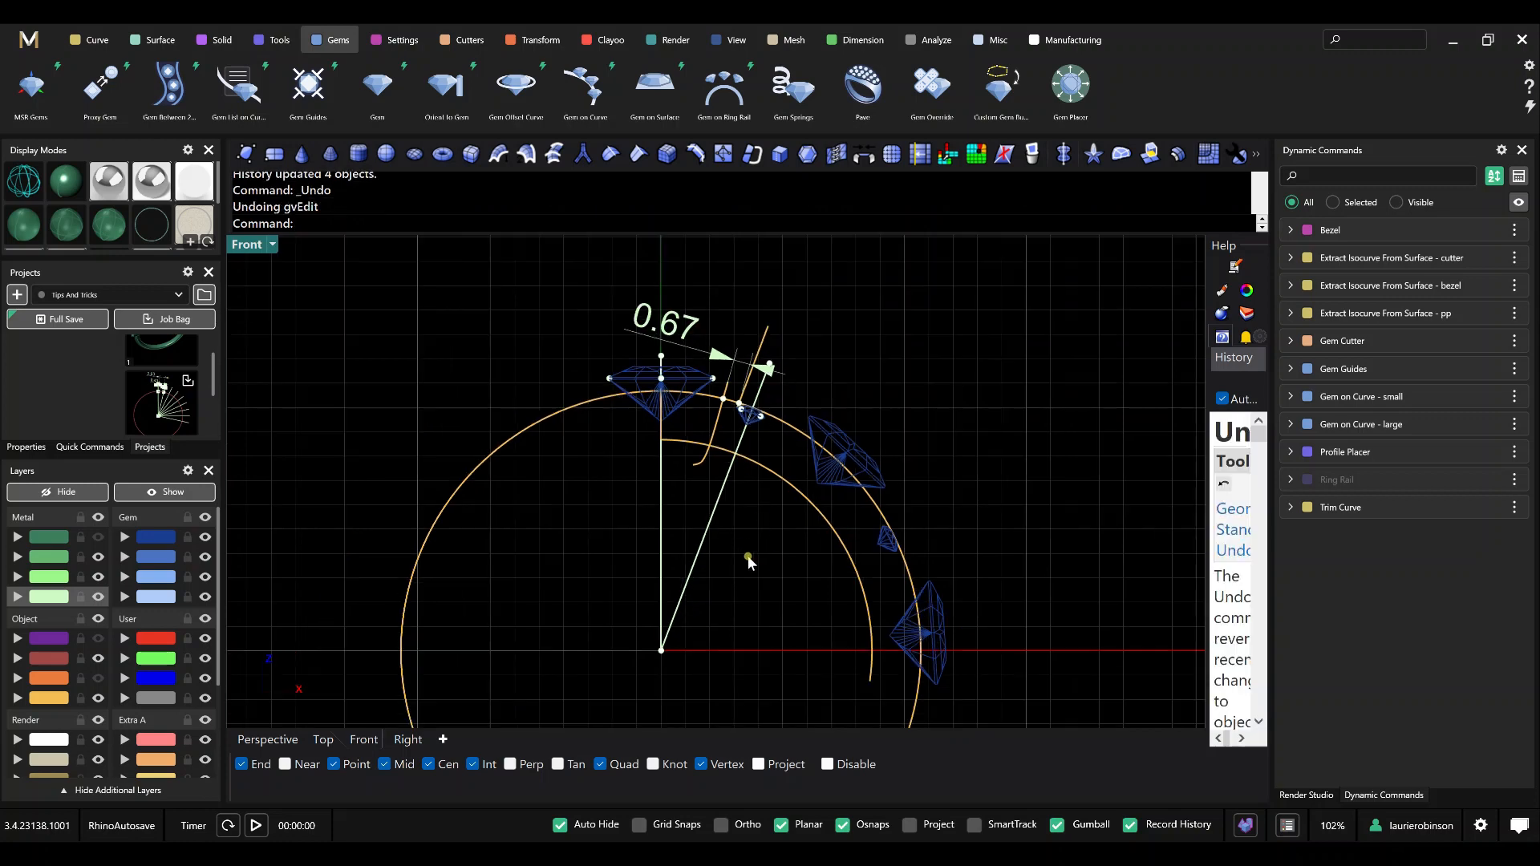
Run Intersect on the inner ring curve and the two lines from the origin to create points where they cross.
right_drag(749, 514, 747, 449)
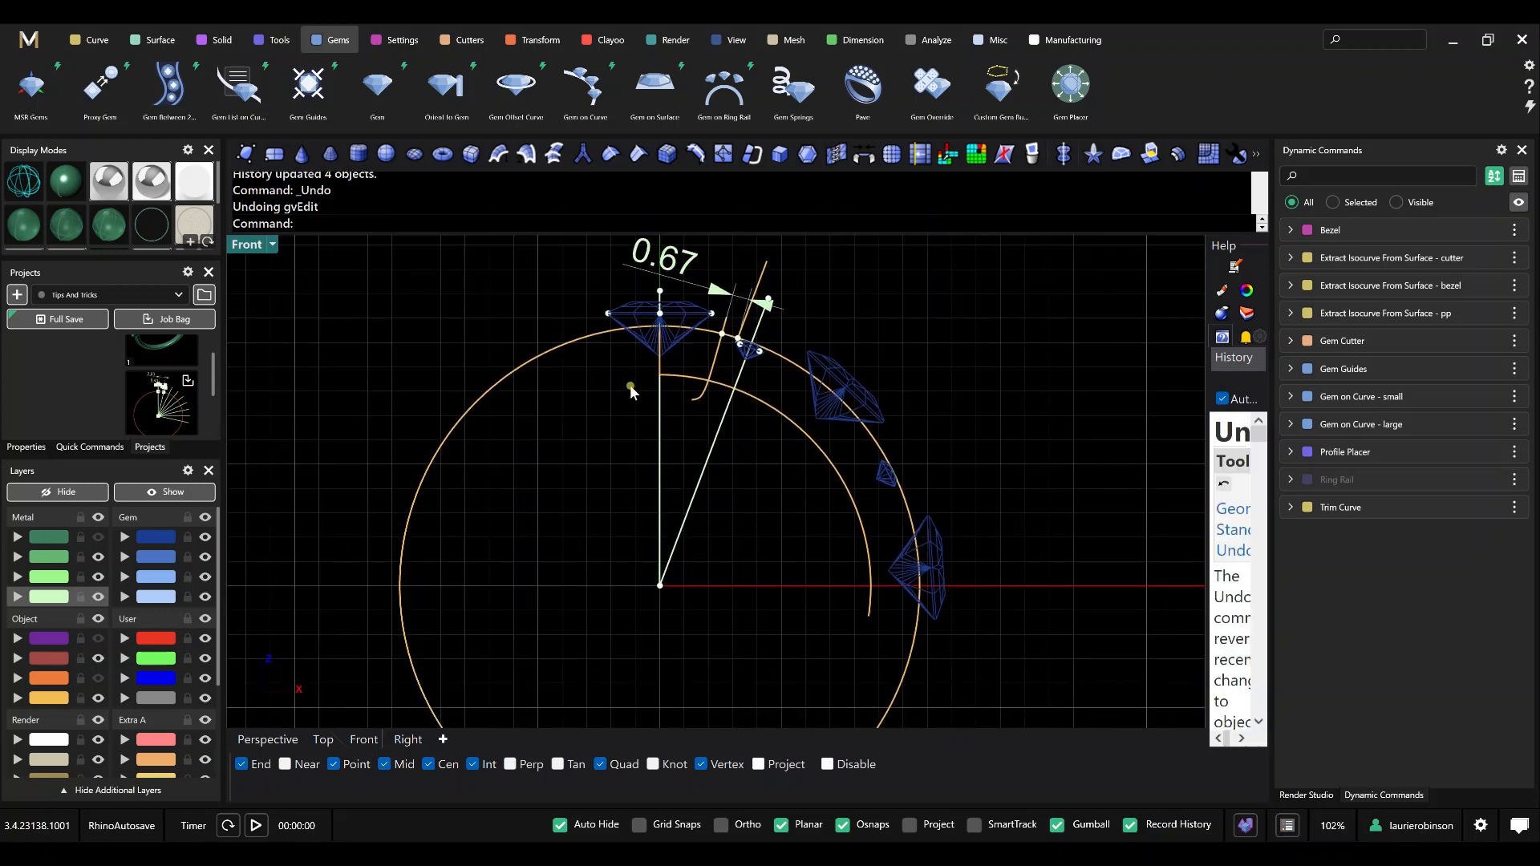
scroll(710, 393, up, 3)
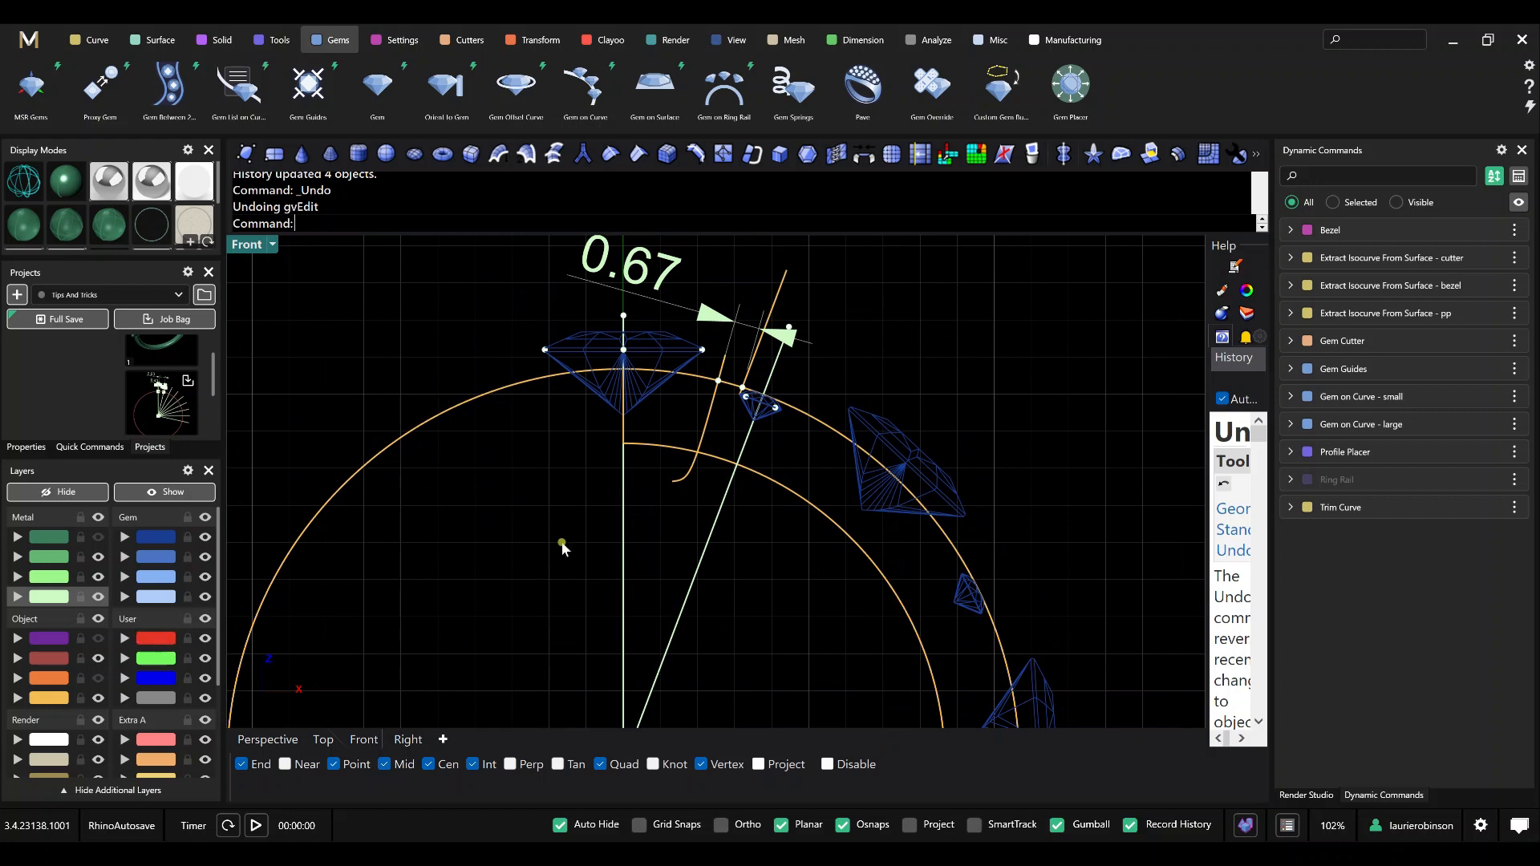
text(Inters)
key(Return)
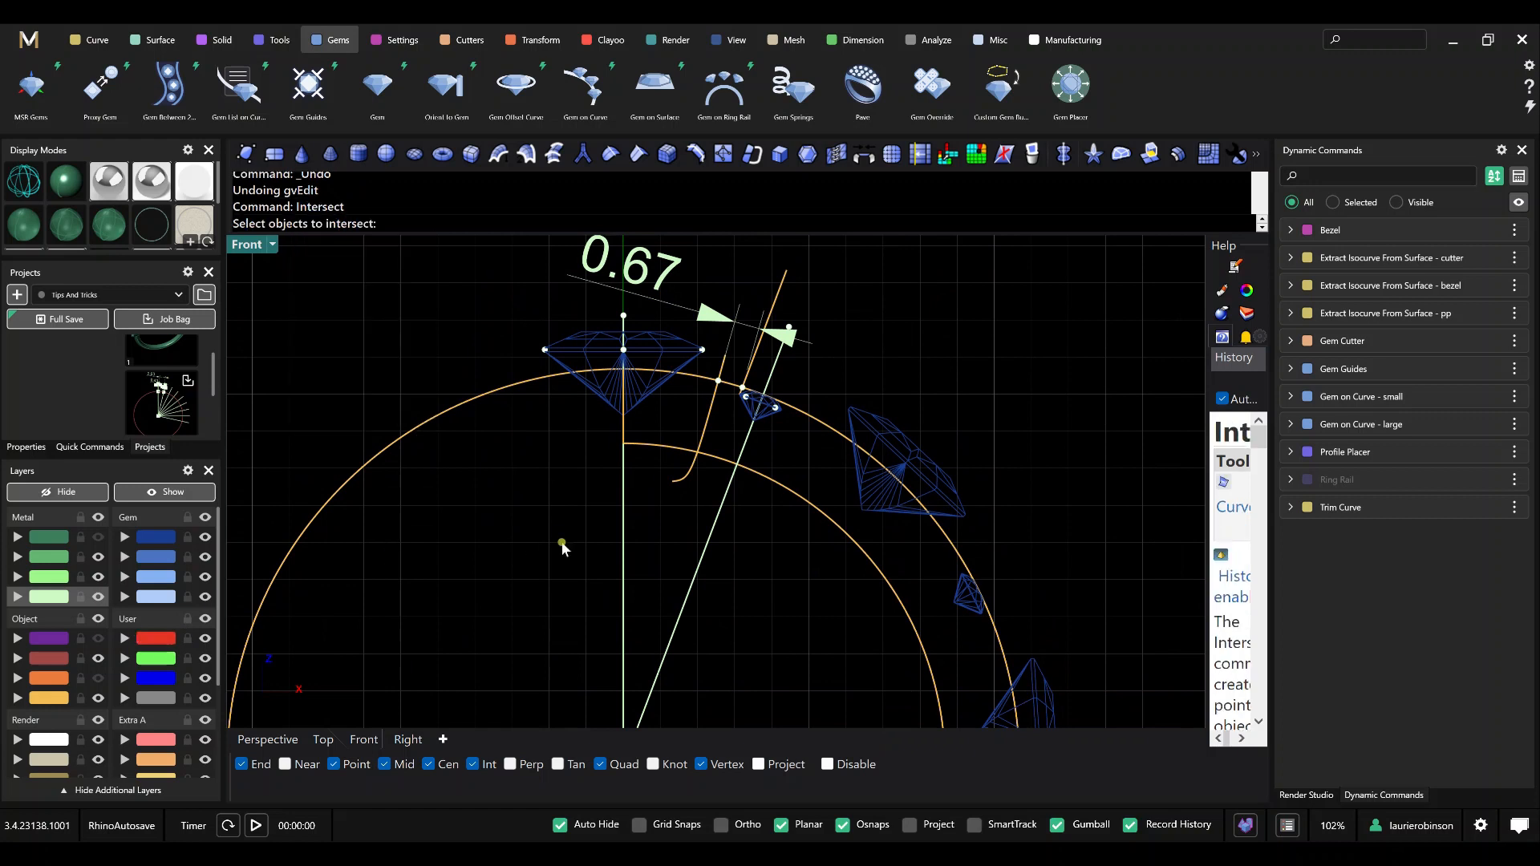
click(659, 444)
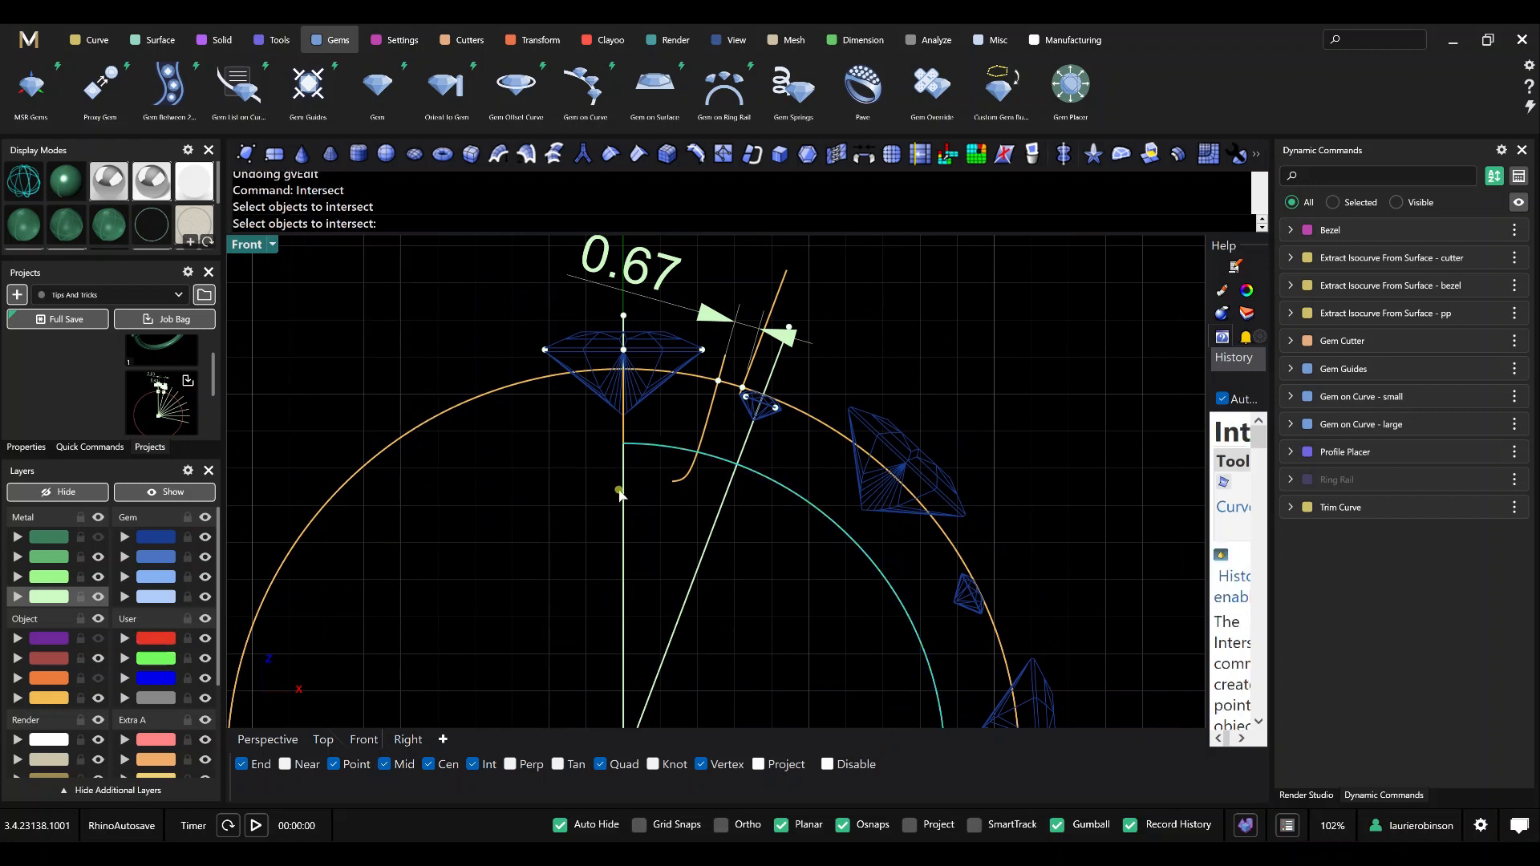
click(622, 488)
click(720, 517)
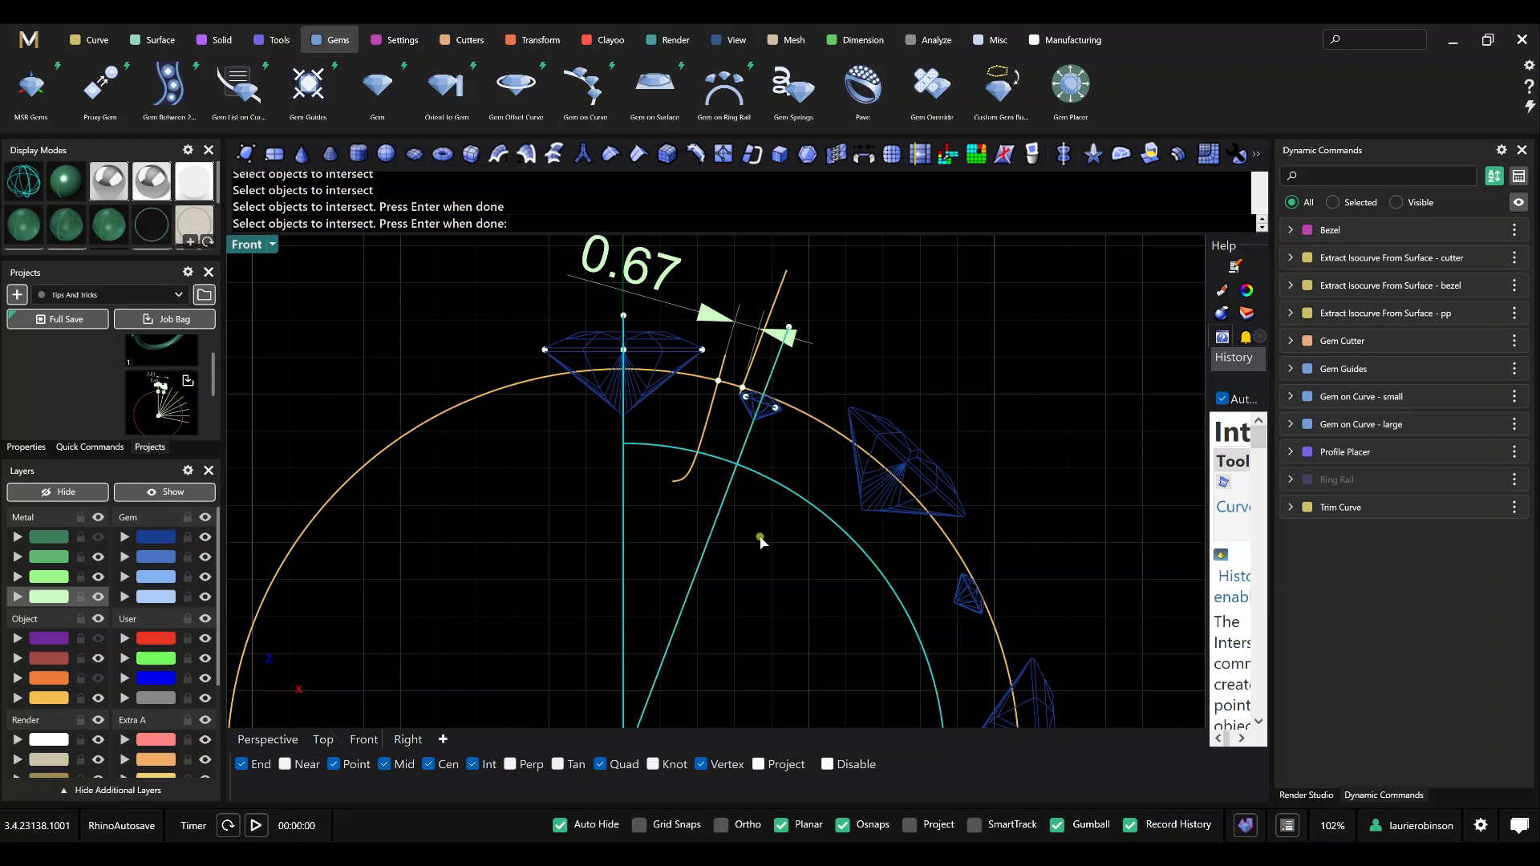
key(Return)
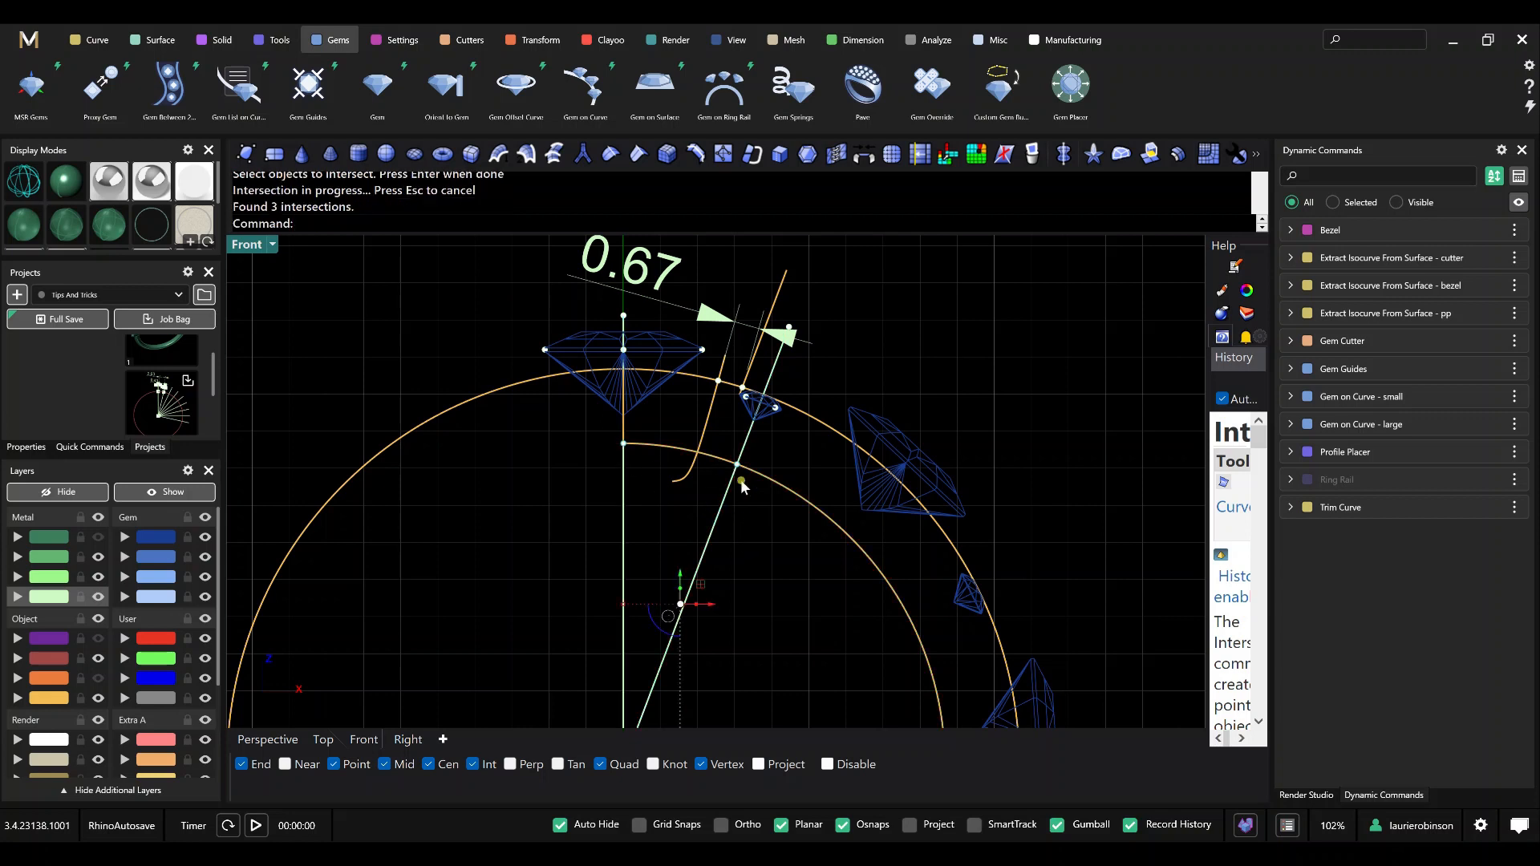
click(763, 559)
scroll(663, 452, down, 2)
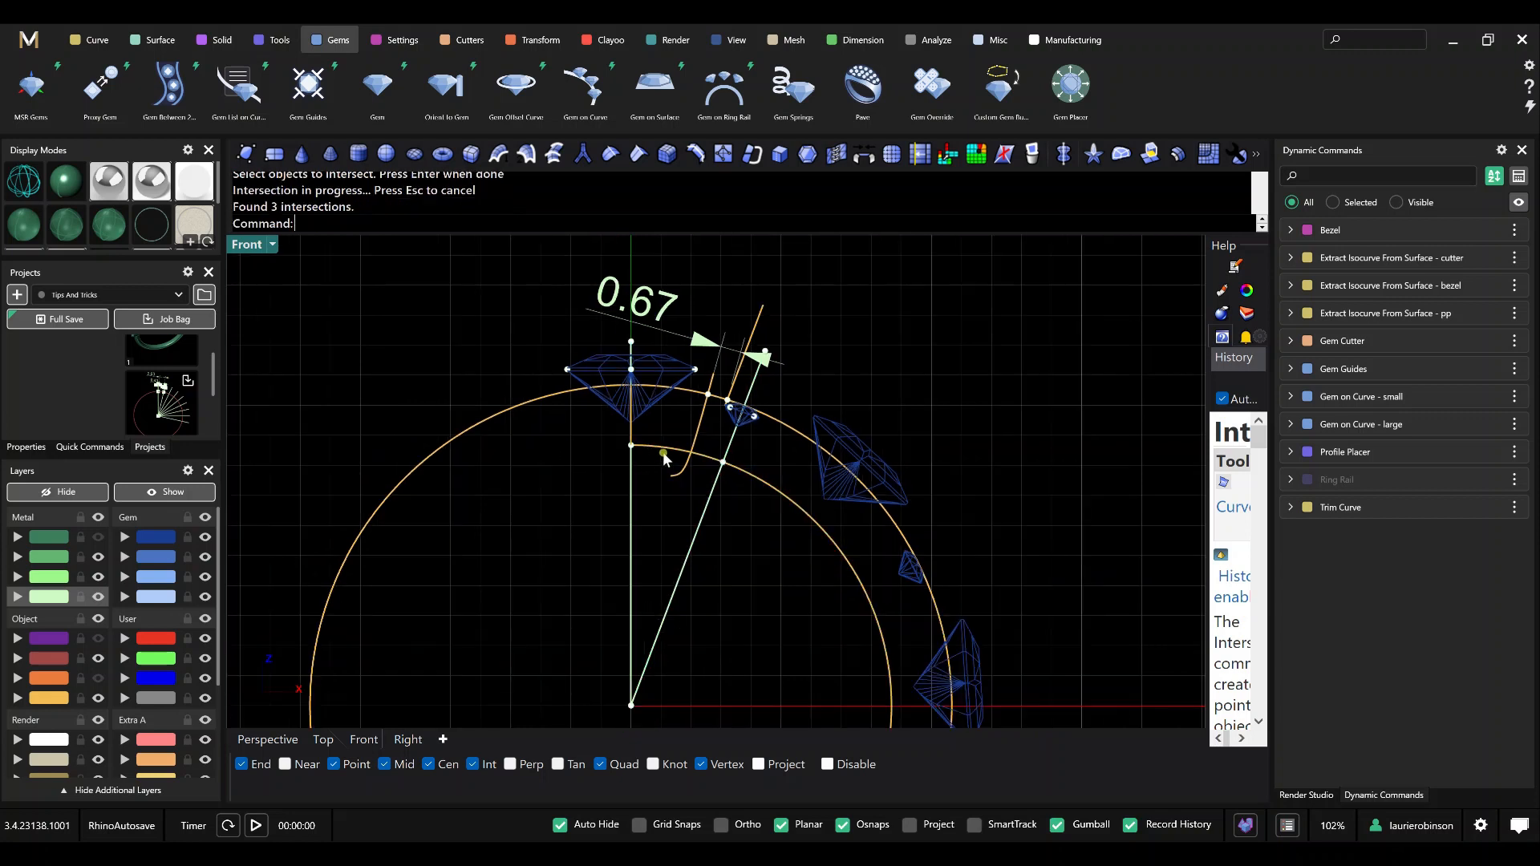
right_drag(662, 452, 633, 521)
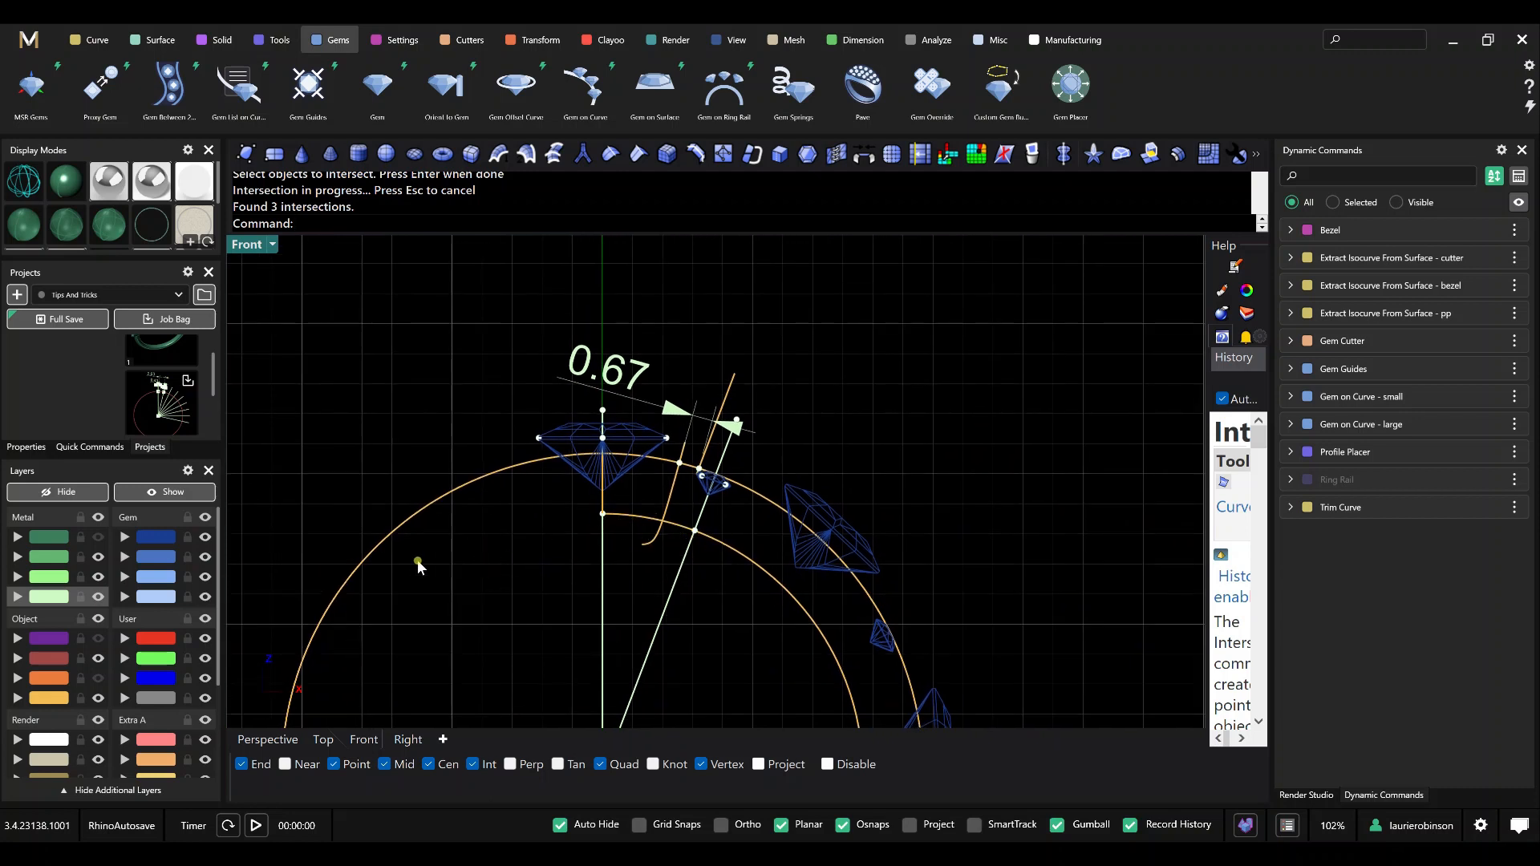
click(882, 48)
click(102, 85)
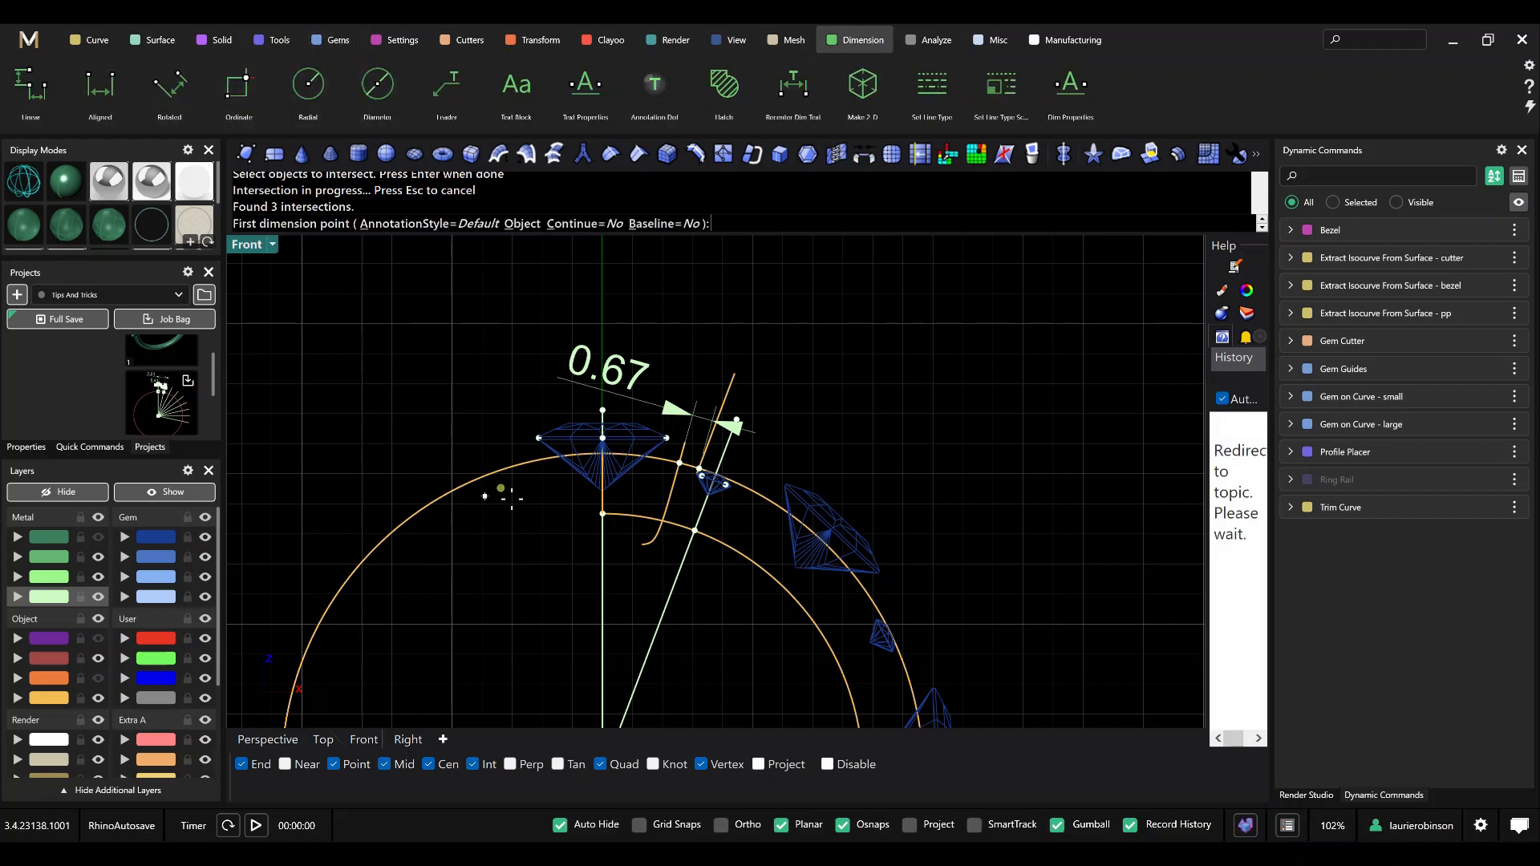
click(603, 514)
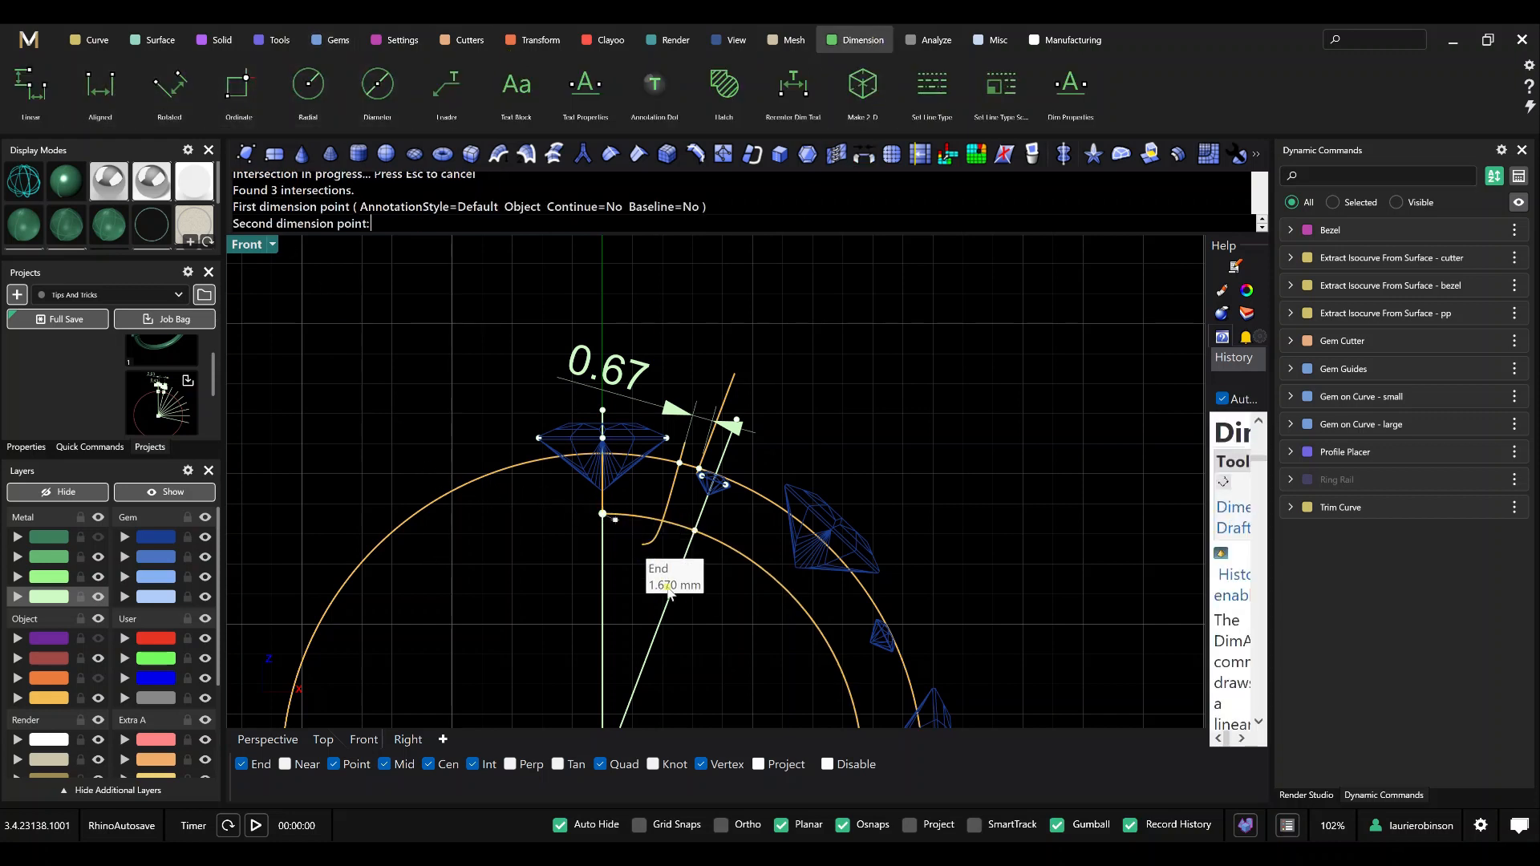
click(700, 530)
key(Escape)
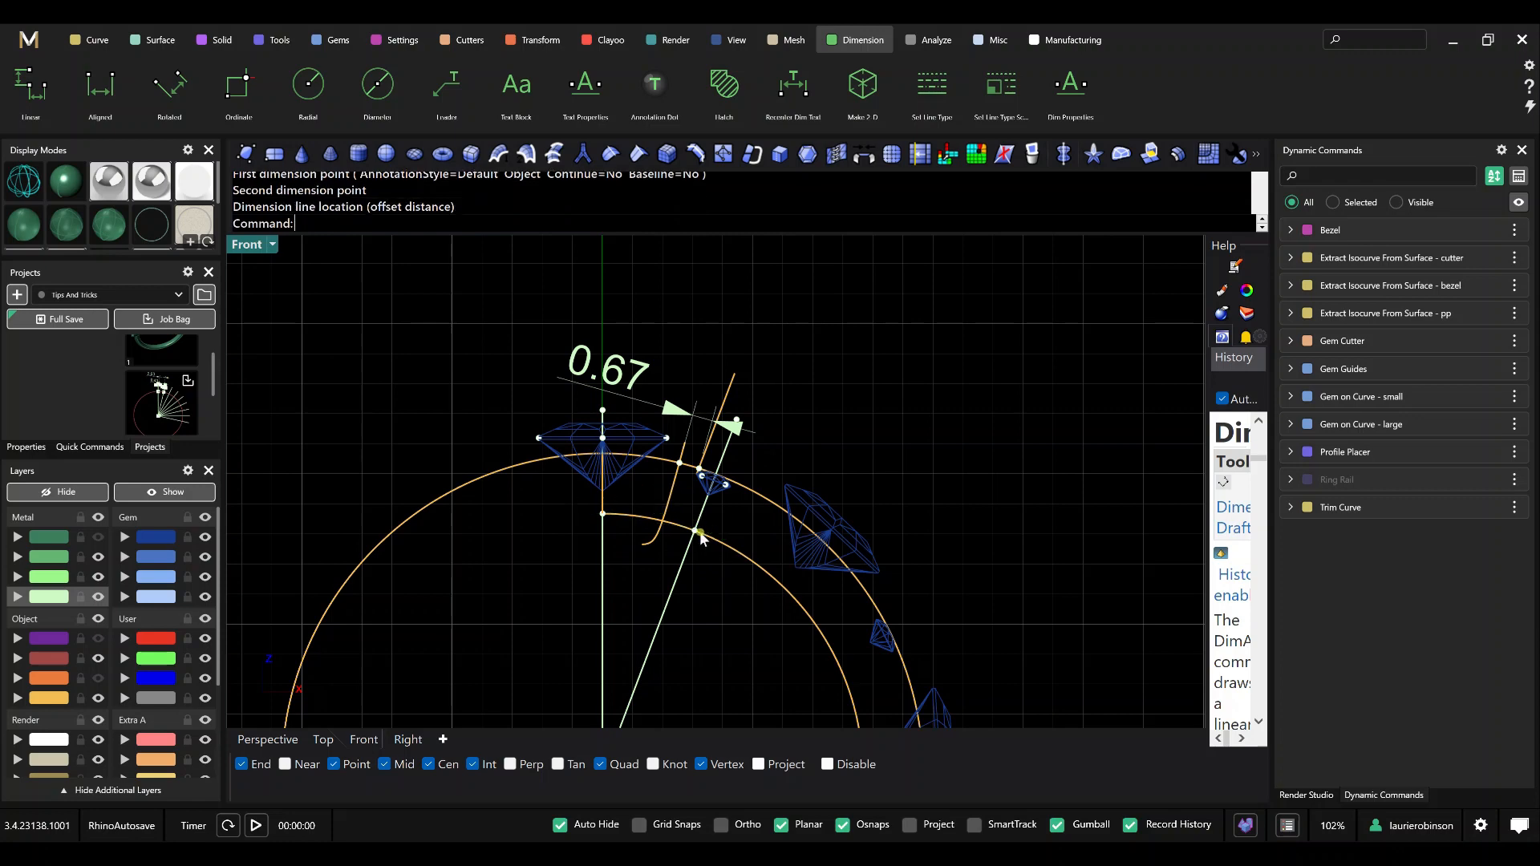
Add an aligned dimension between the two intersection points on the inner ring curve, placing its dimension line above the 0.67 dimension.
right_click(687, 534)
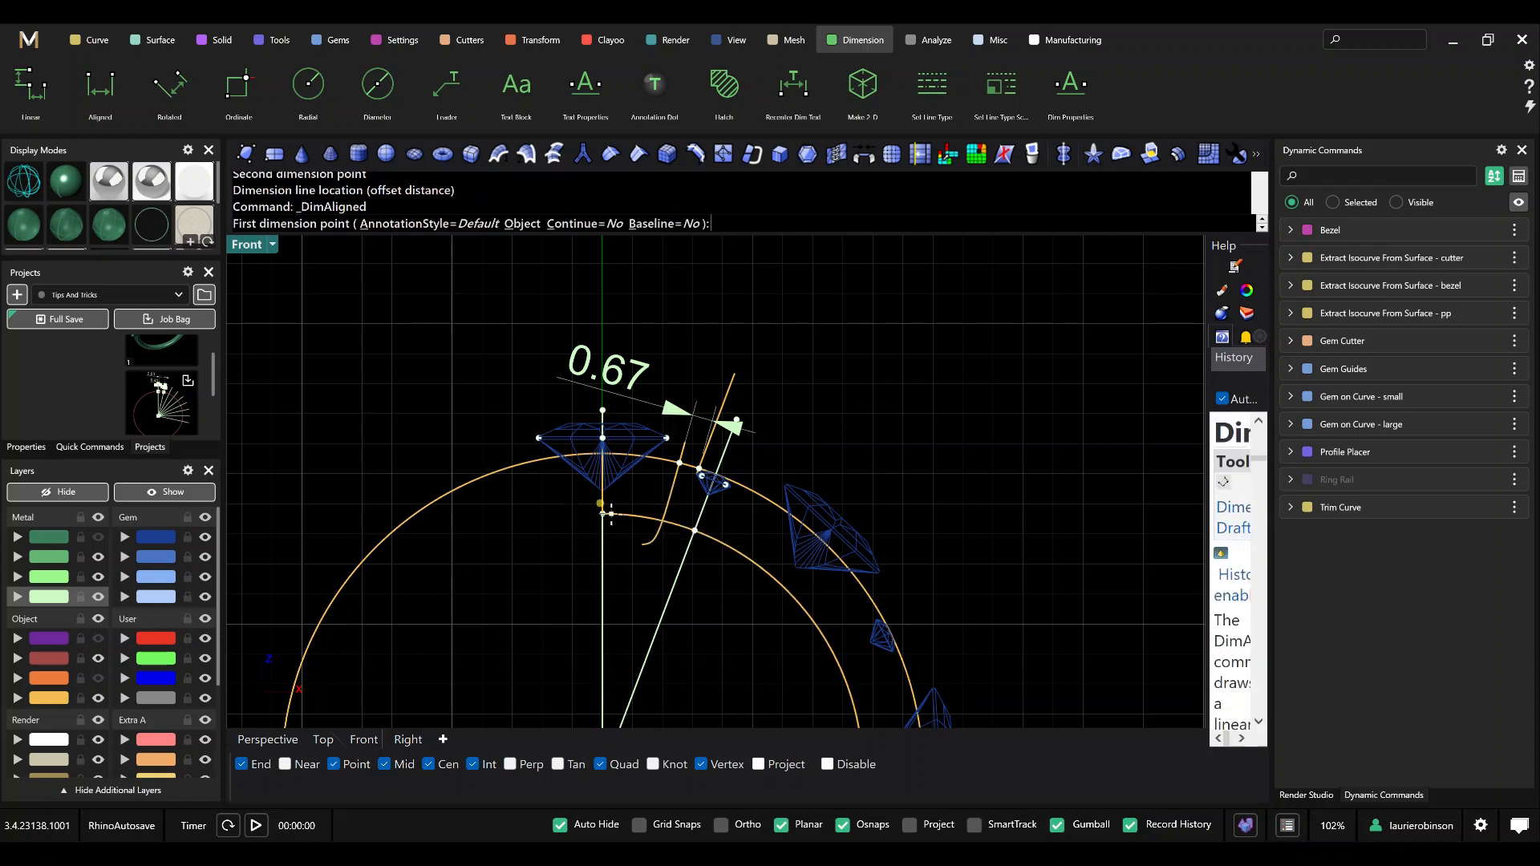
scroll(598, 523, up, 3)
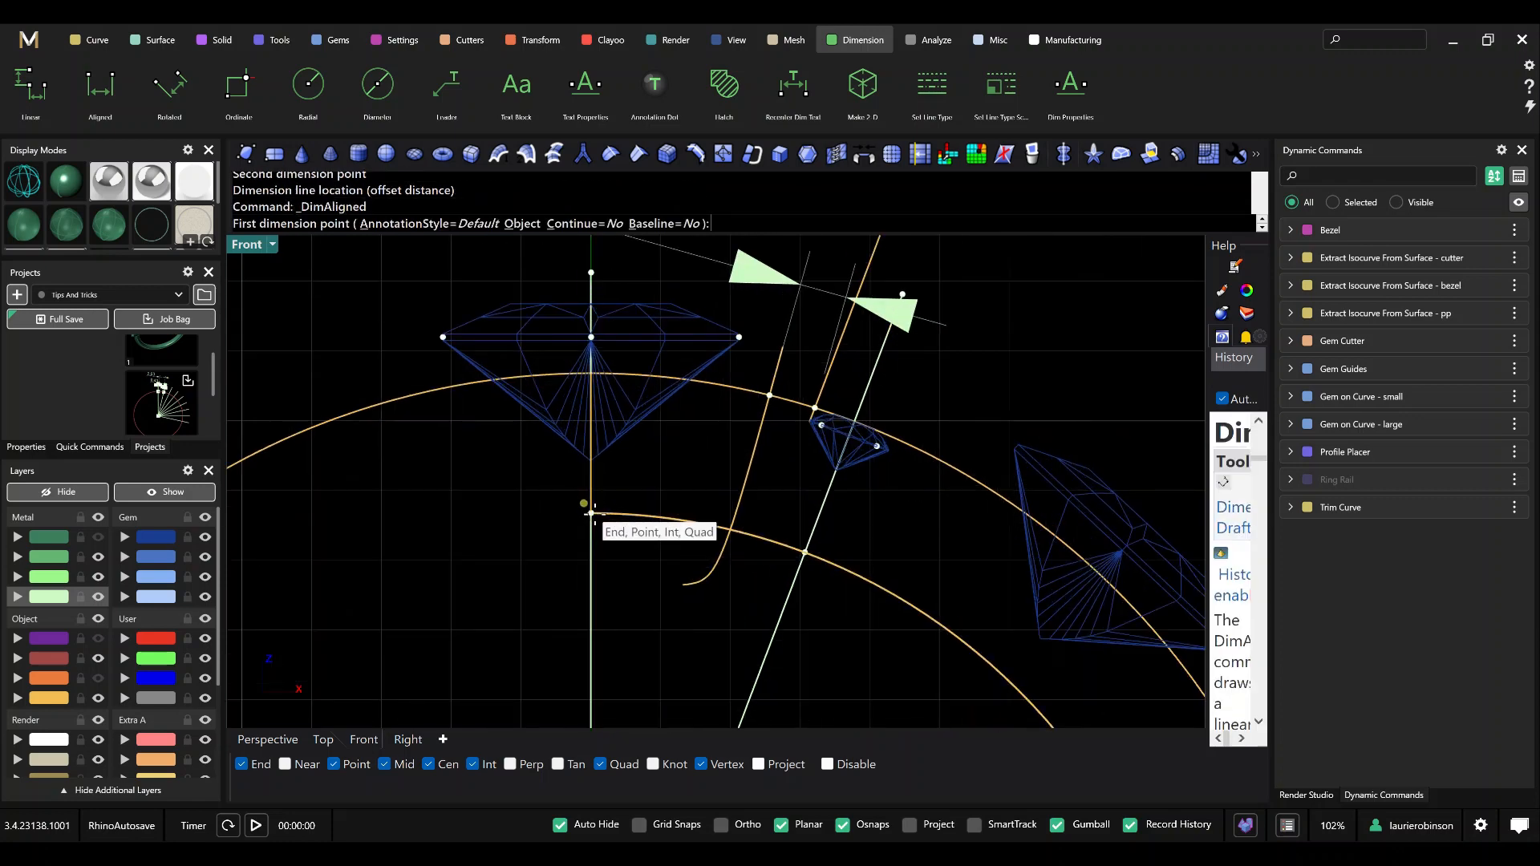
click(592, 515)
click(804, 553)
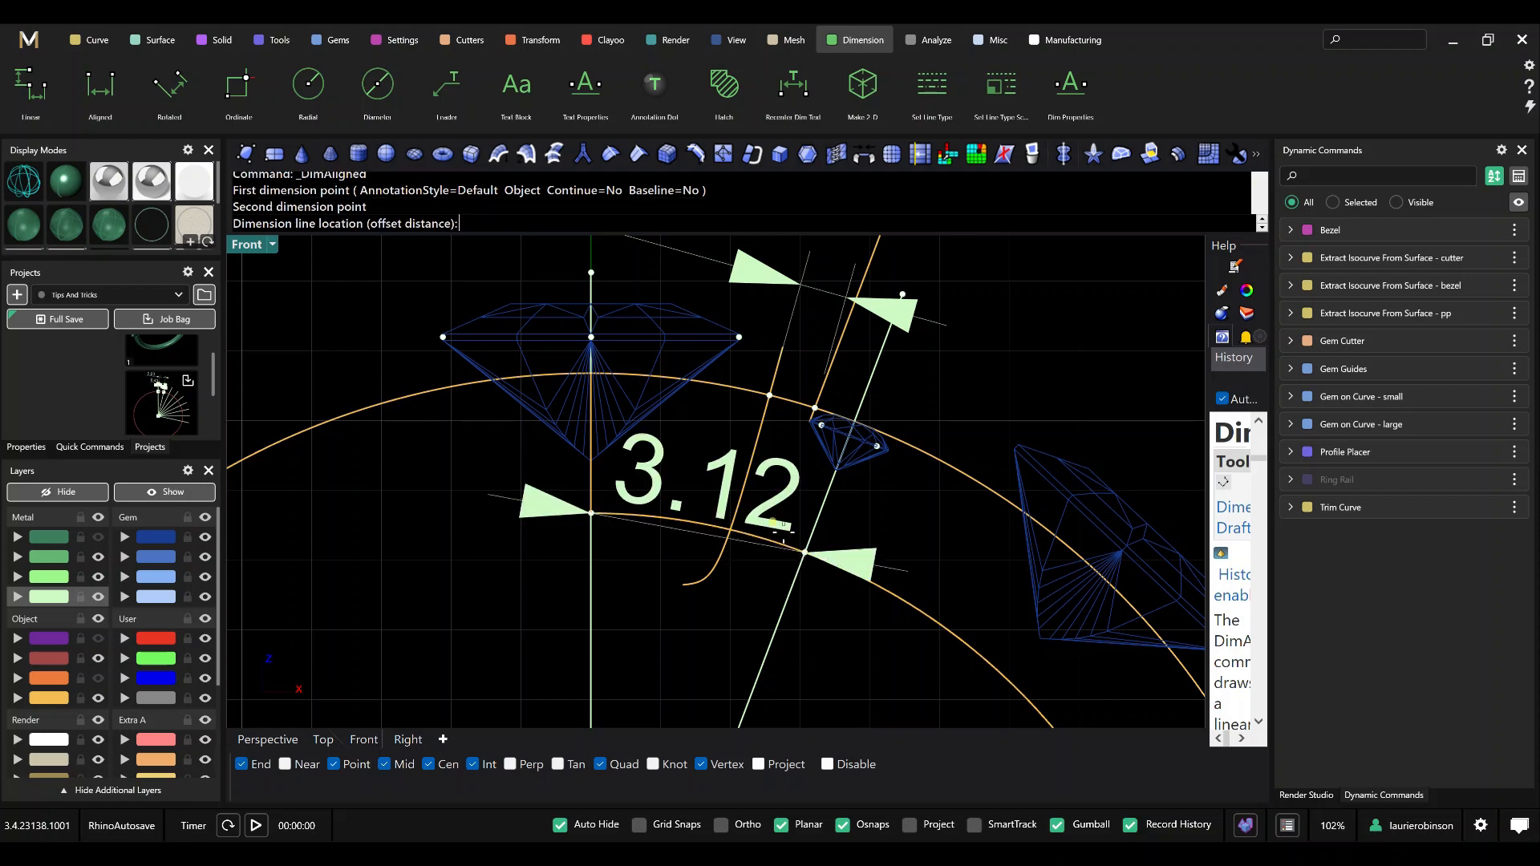
scroll(762, 505, down, 3)
scroll(761, 506, down, 2)
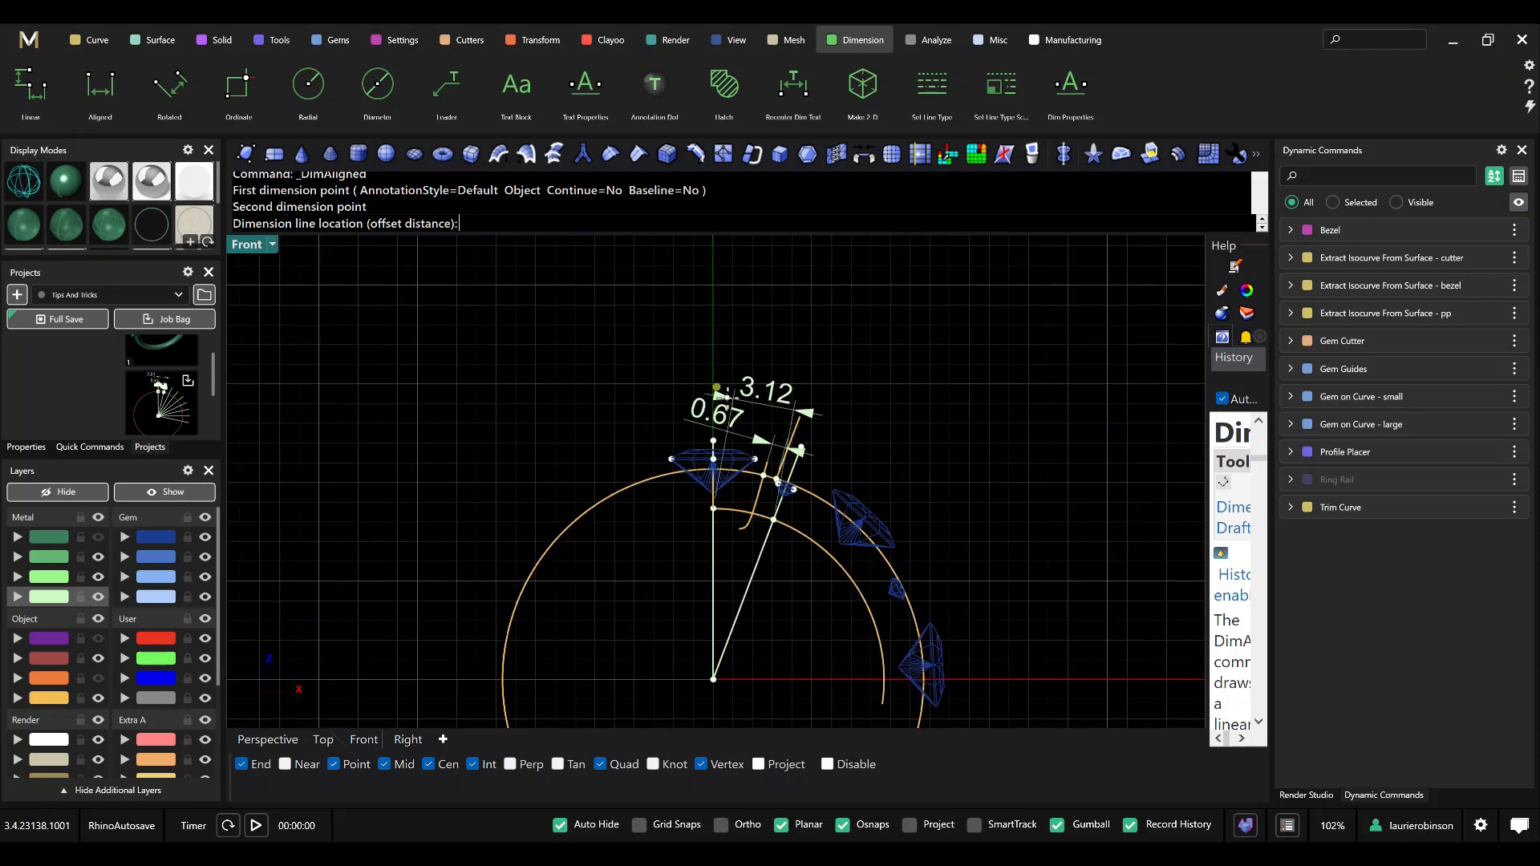
click(721, 389)
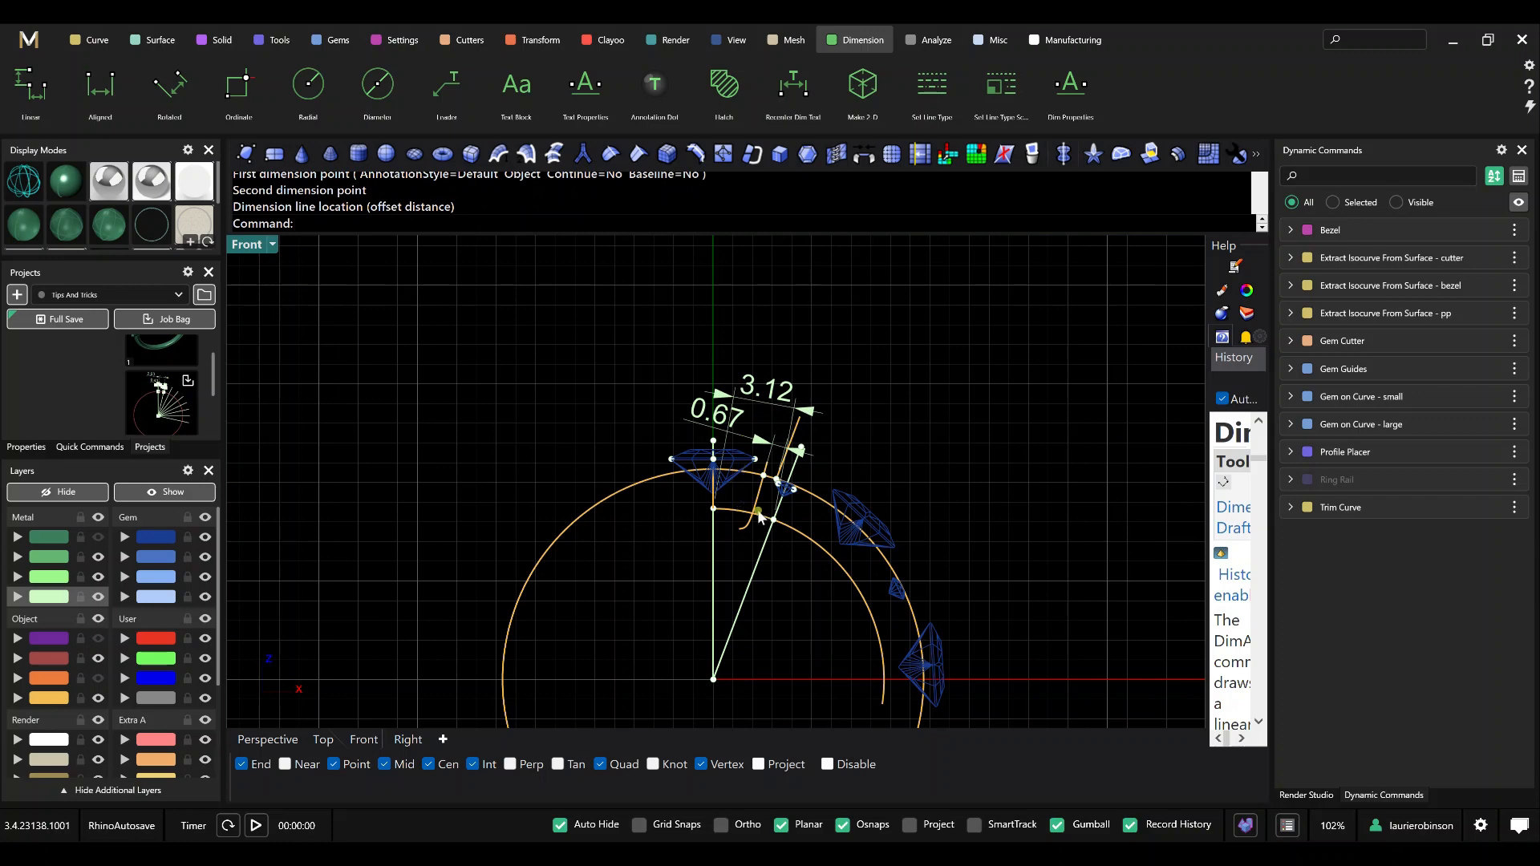
scroll(782, 507, up, 1)
scroll(782, 506, up, 1)
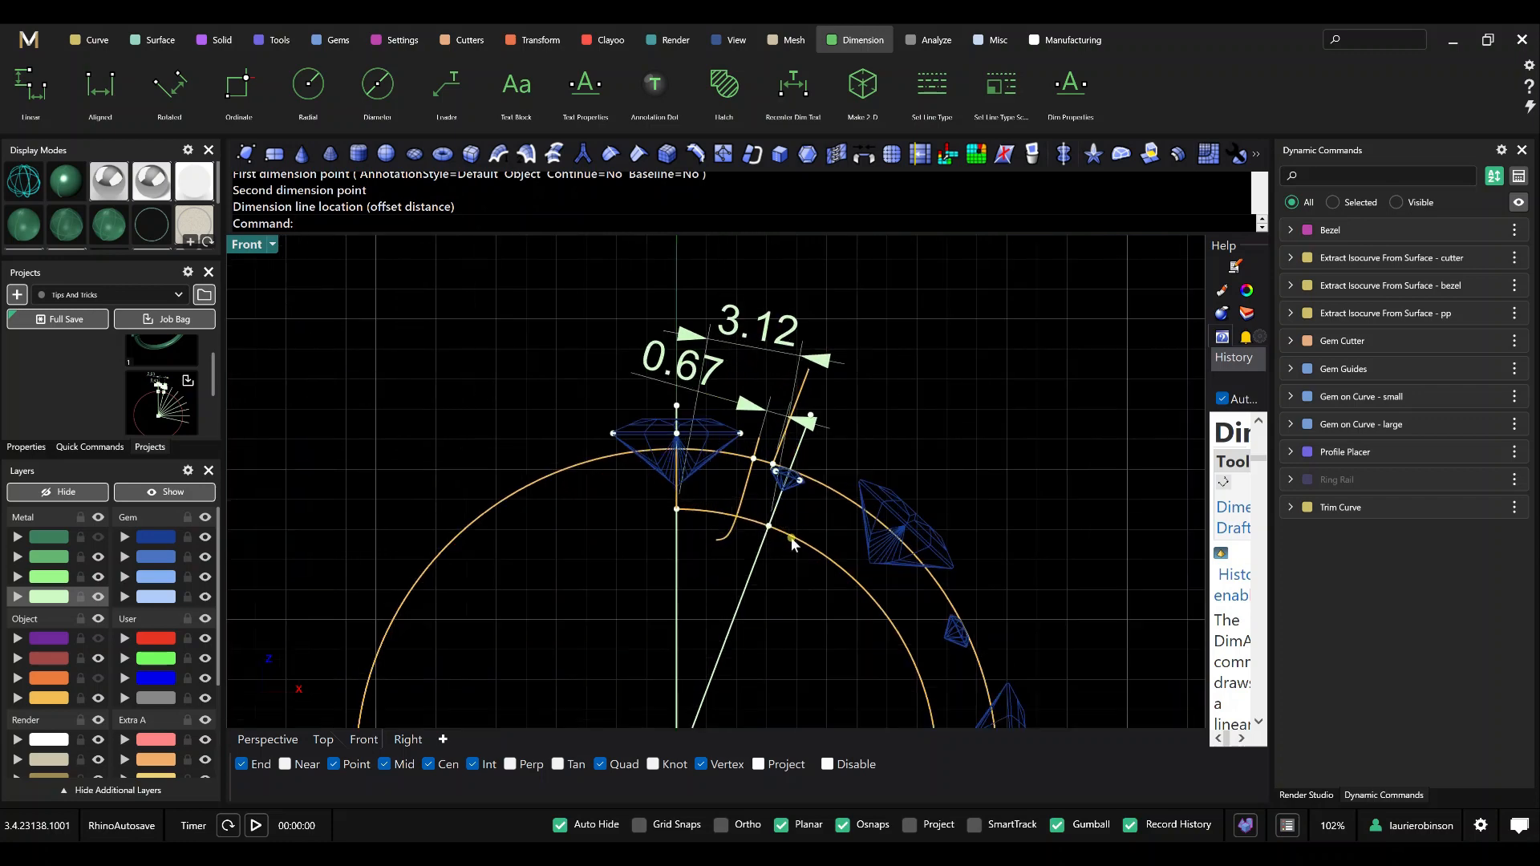
scroll(761, 541, down, 2)
right_drag(783, 588, 746, 575)
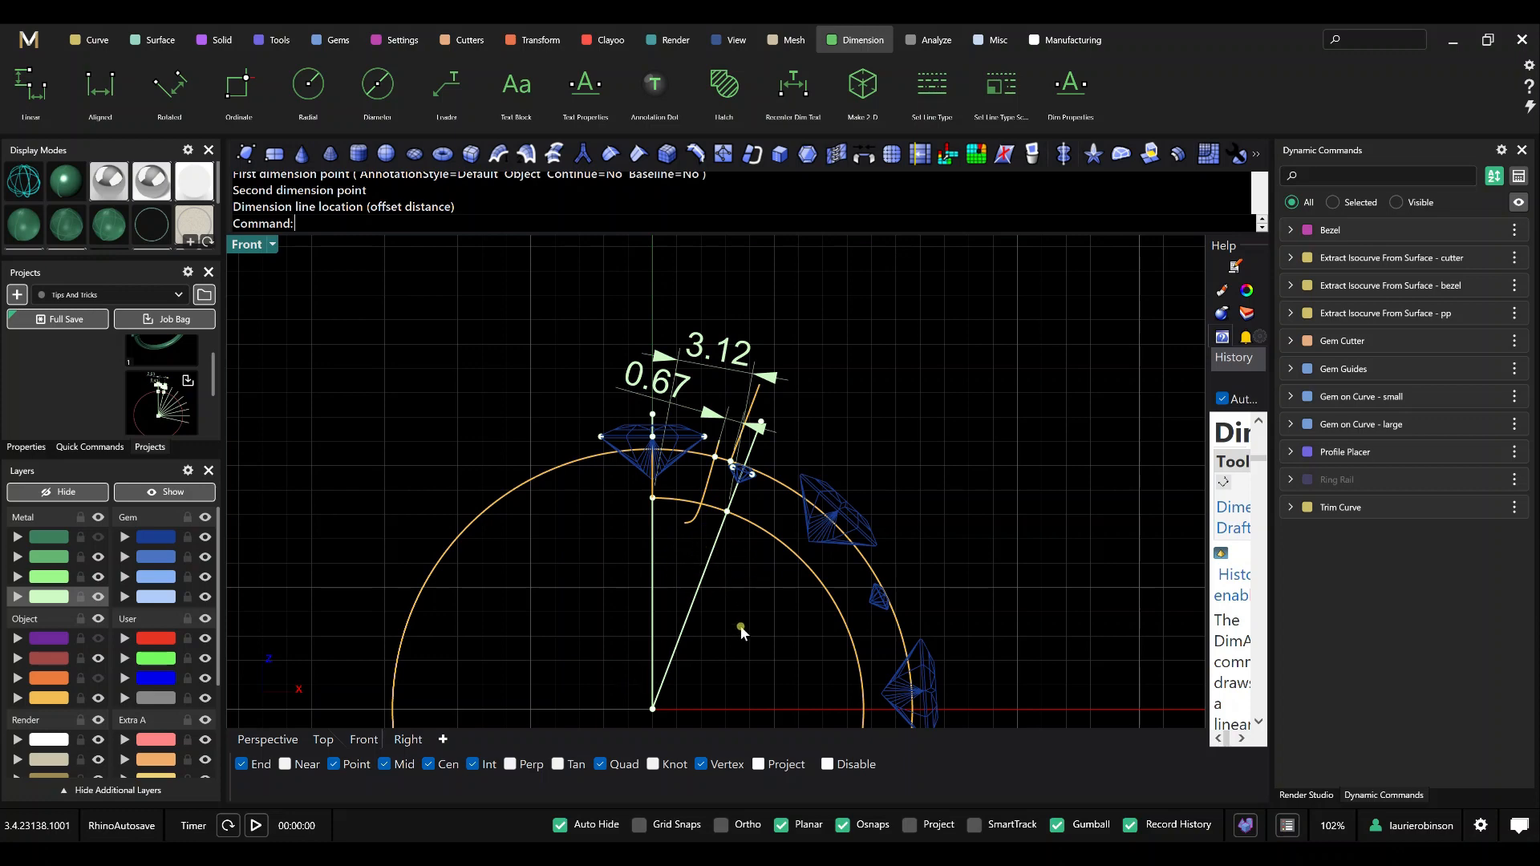
scroll(740, 624, down, 2)
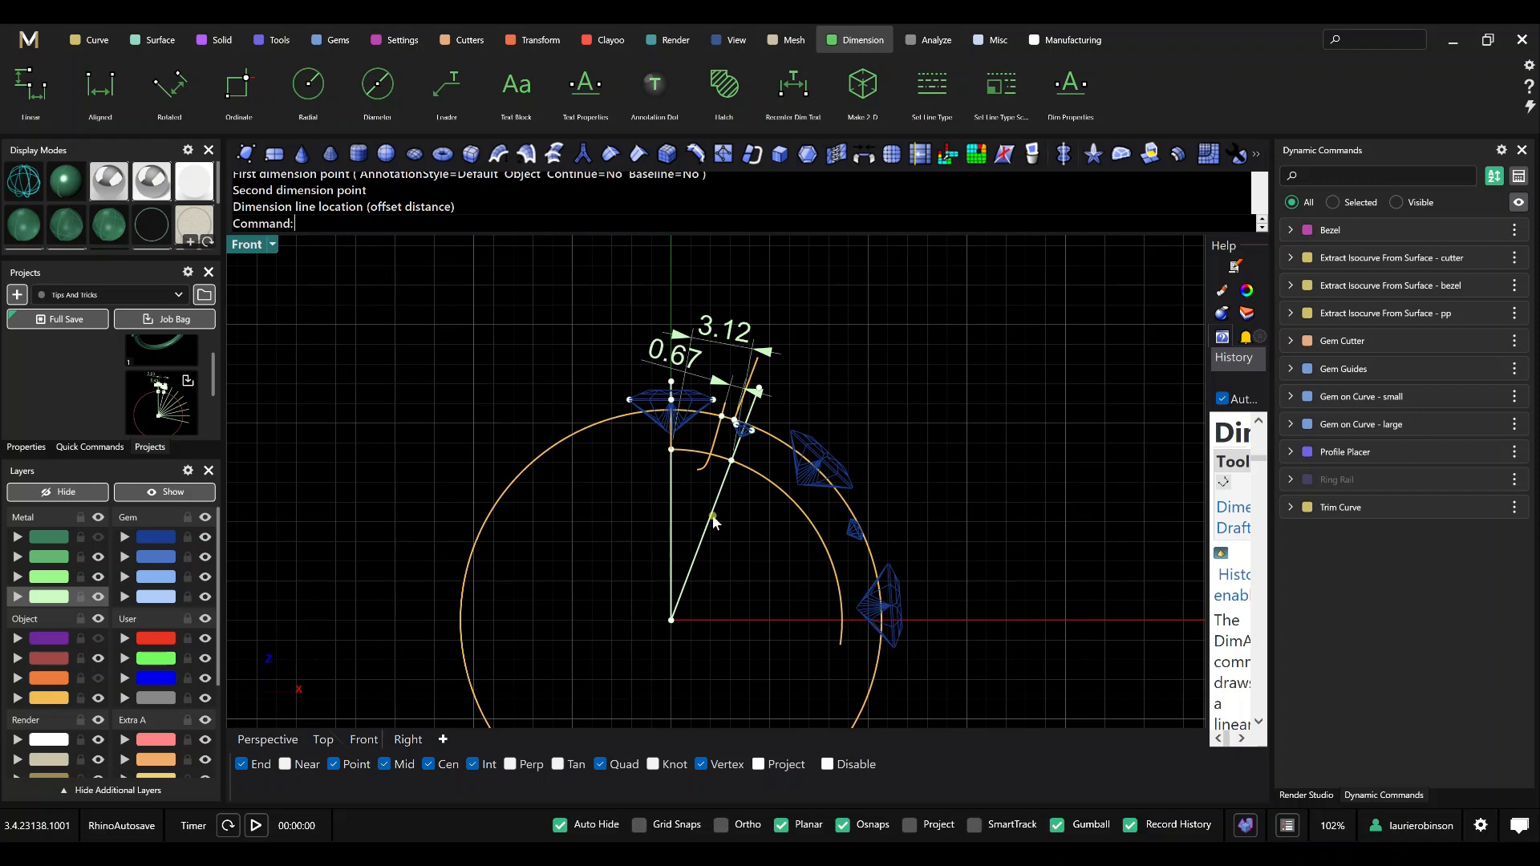
text(Arr)
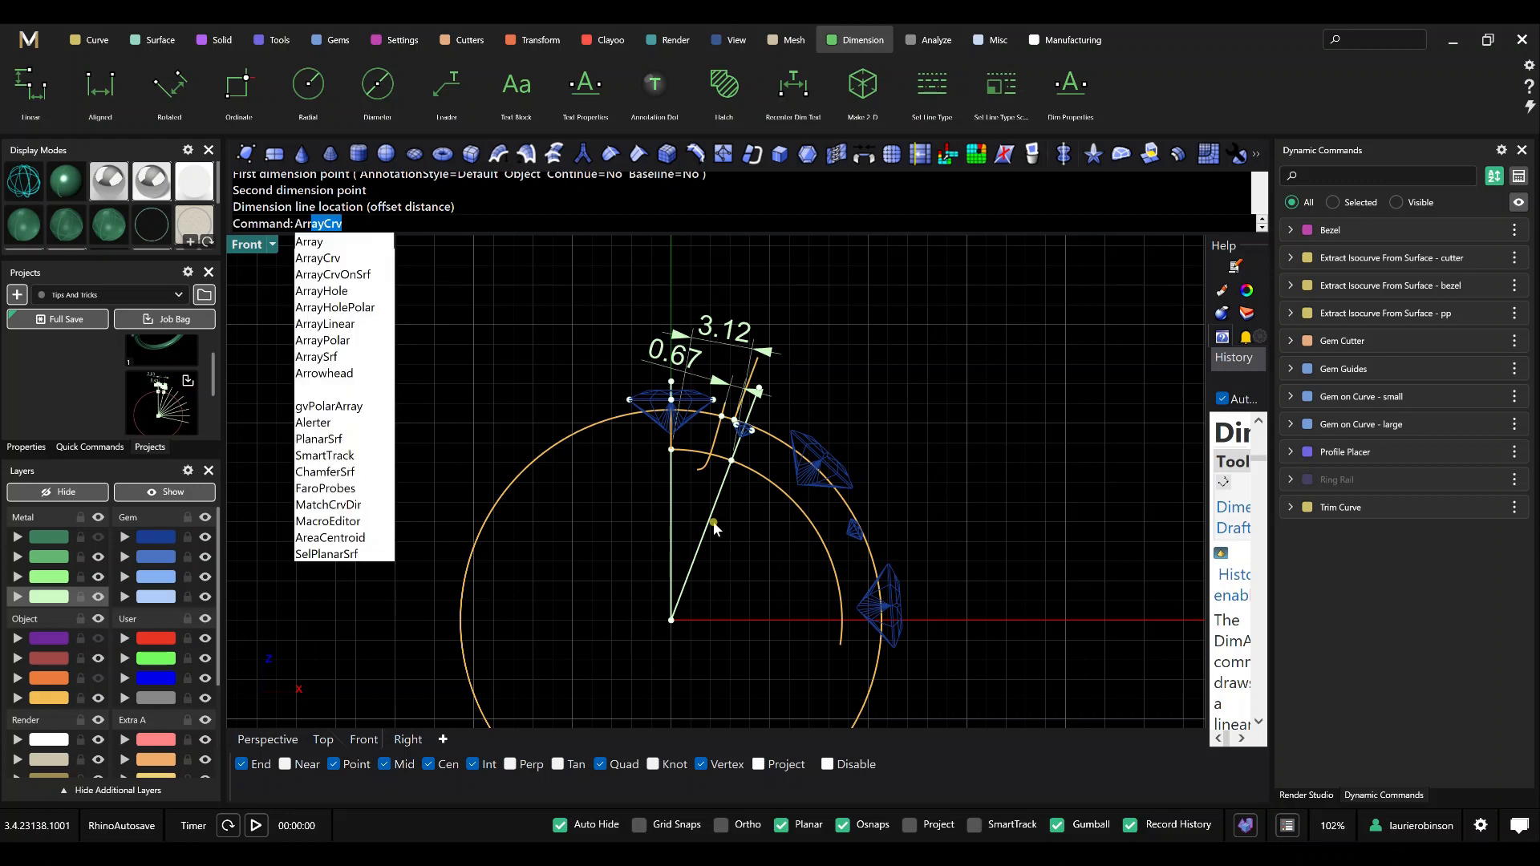
key(Return)
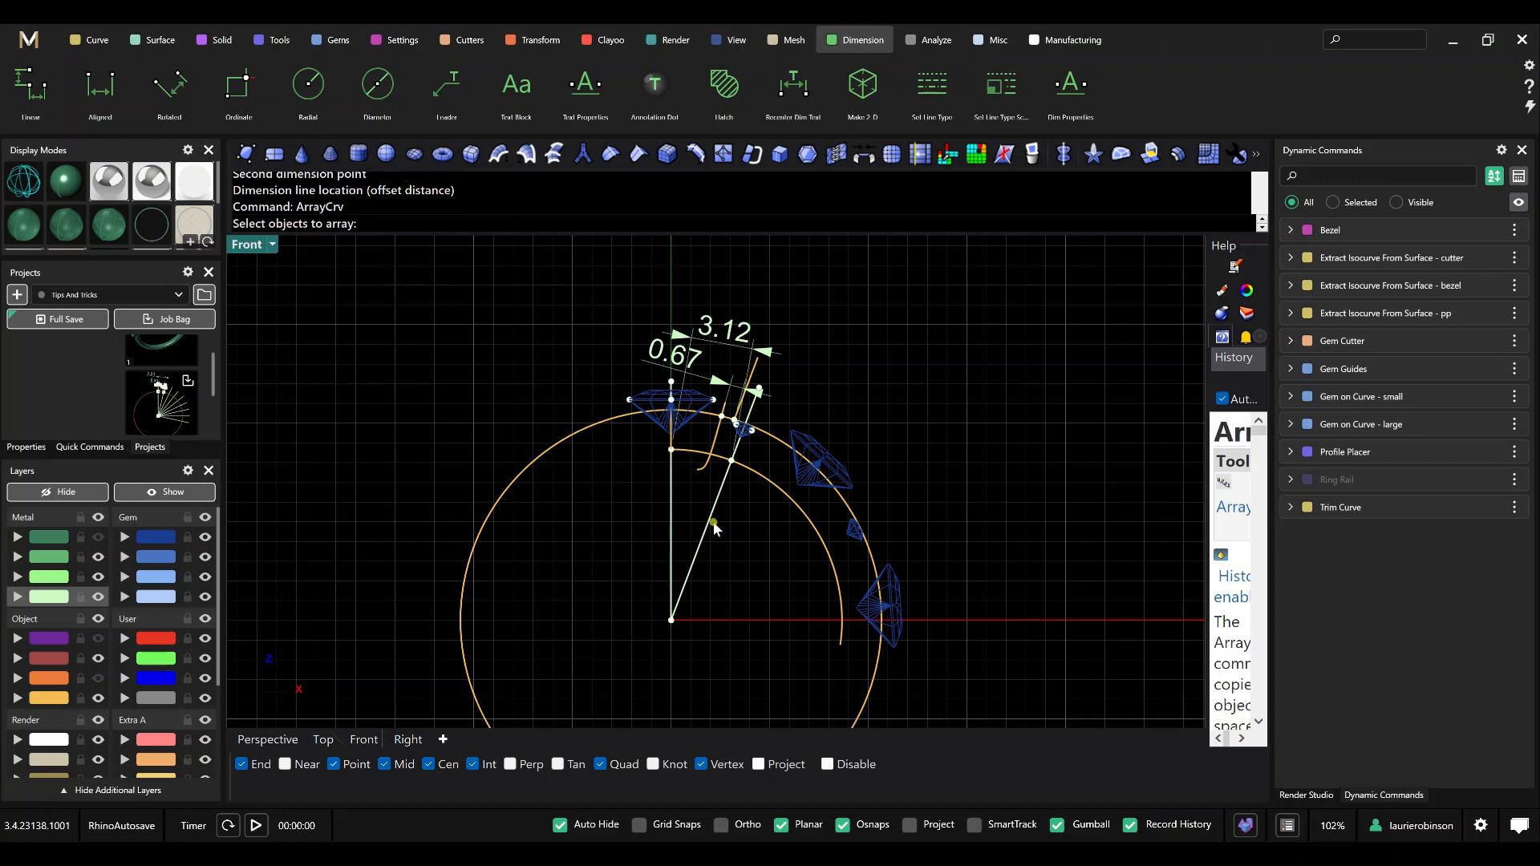
key(Escape)
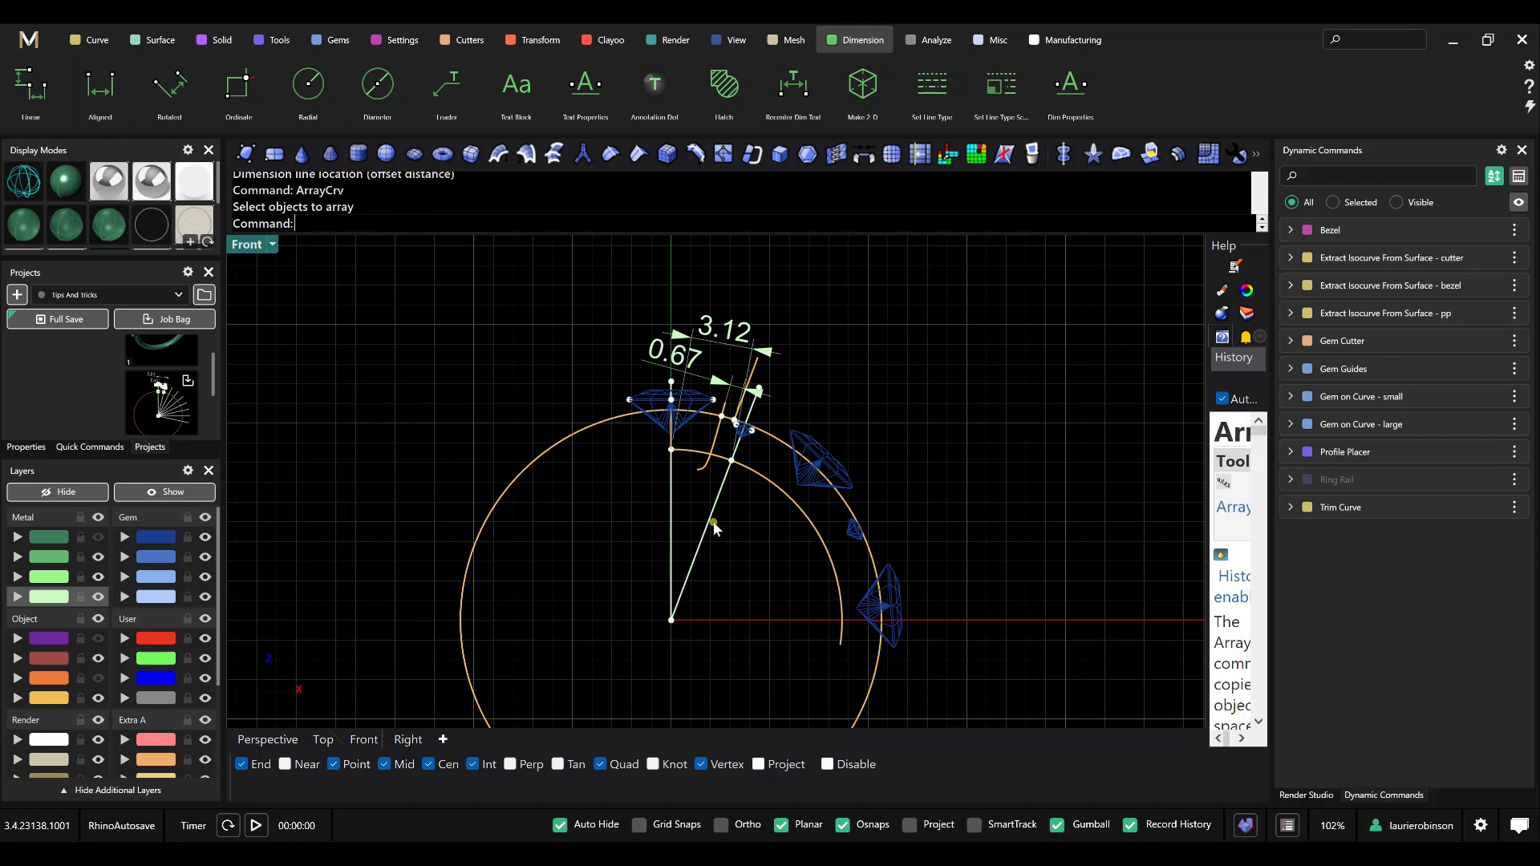
Start ArrayCrv with the slanted line from the origin to the small gem's guide point as the object to array.
text(arra)
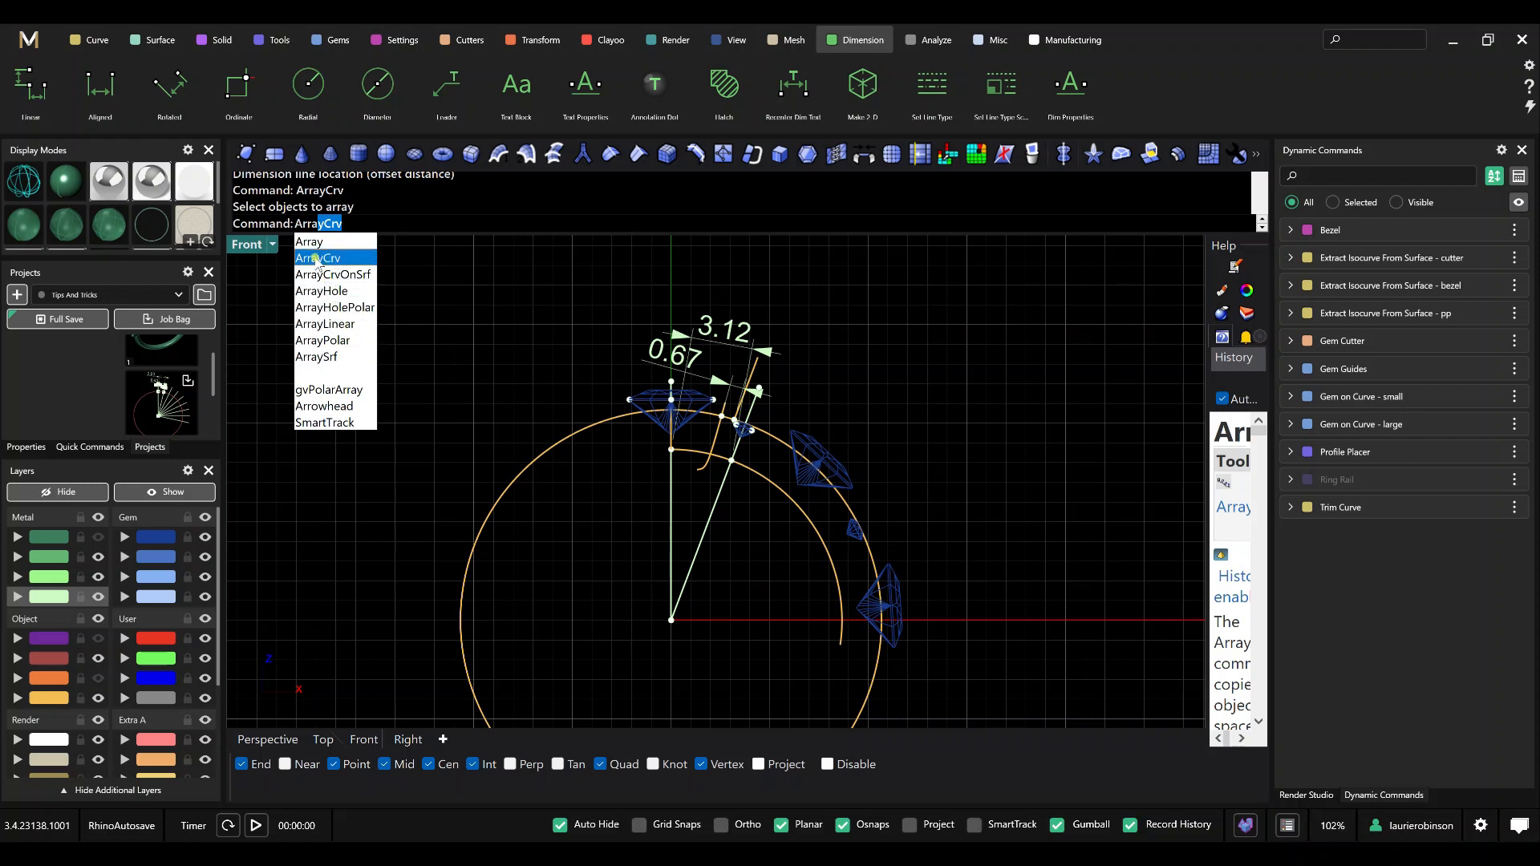
click(318, 258)
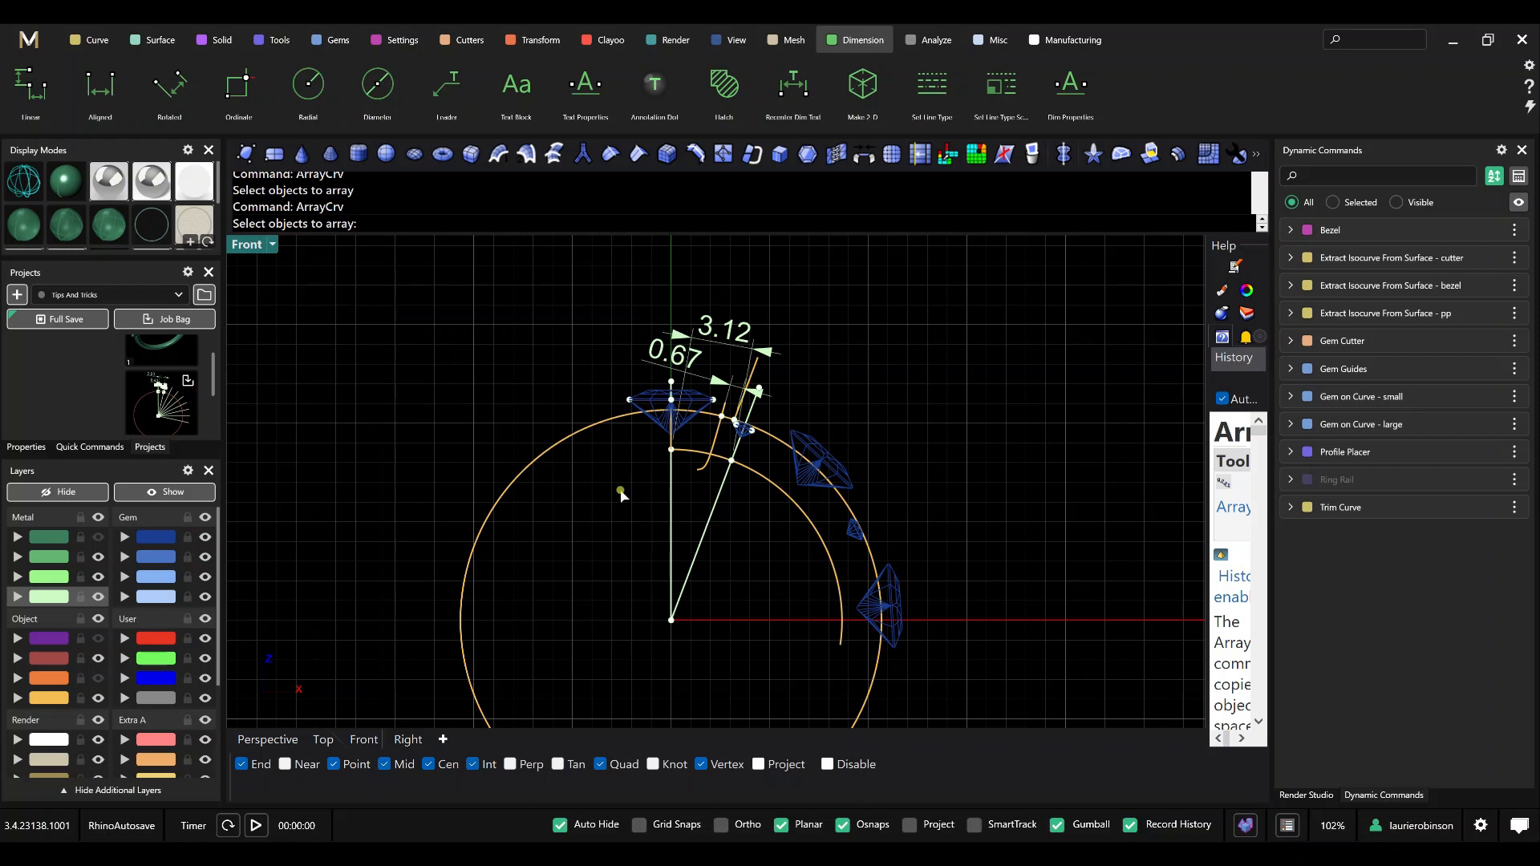
click(712, 514)
key(Return)
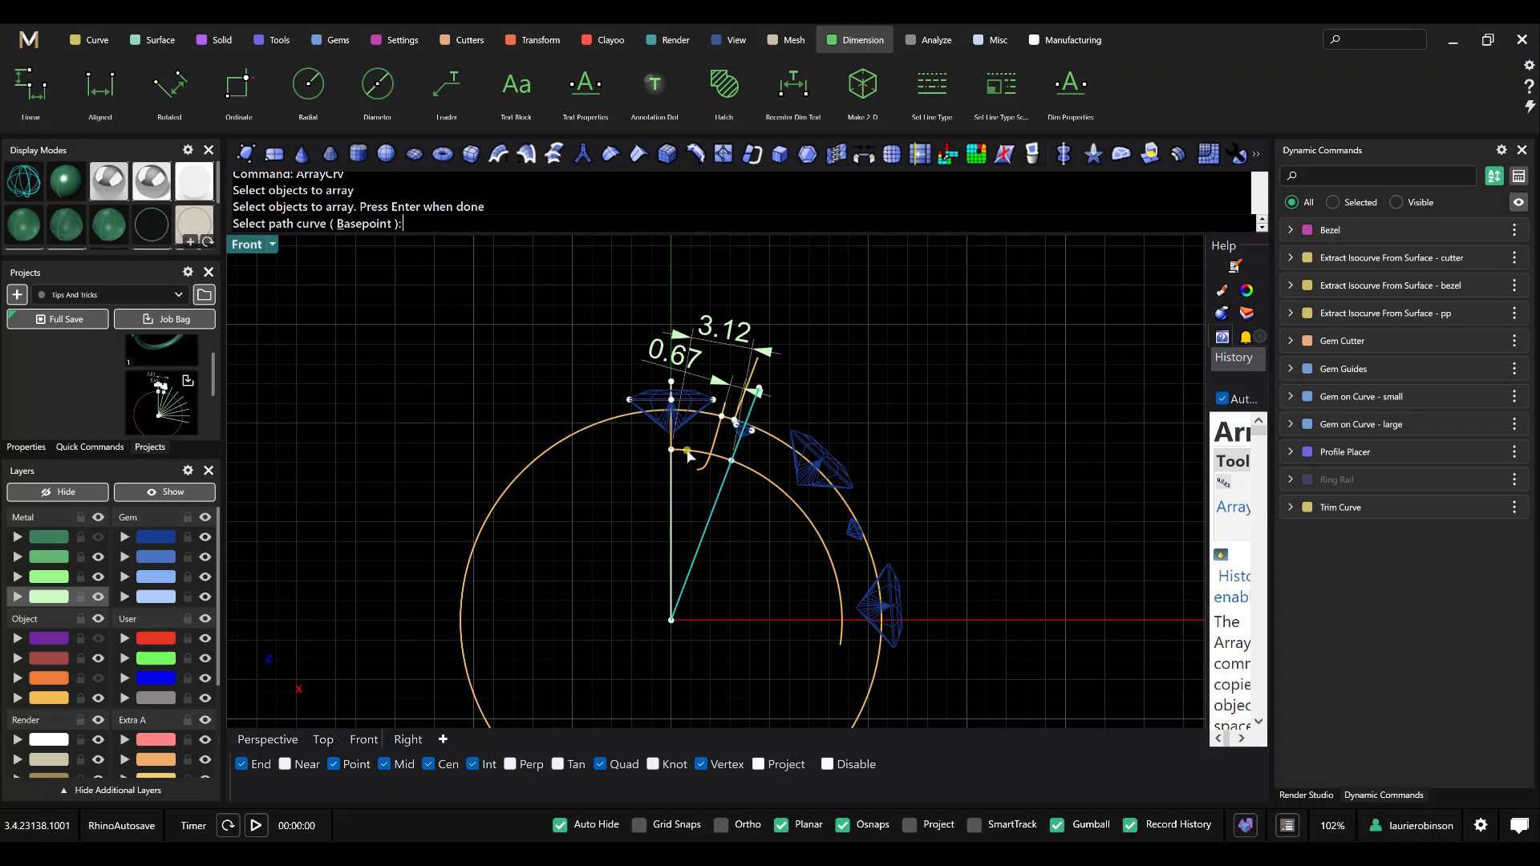
Array the slanted line along the inner ring curve with a distance of 3.12 between items.
click(687, 455)
scroll(746, 545, down, 3)
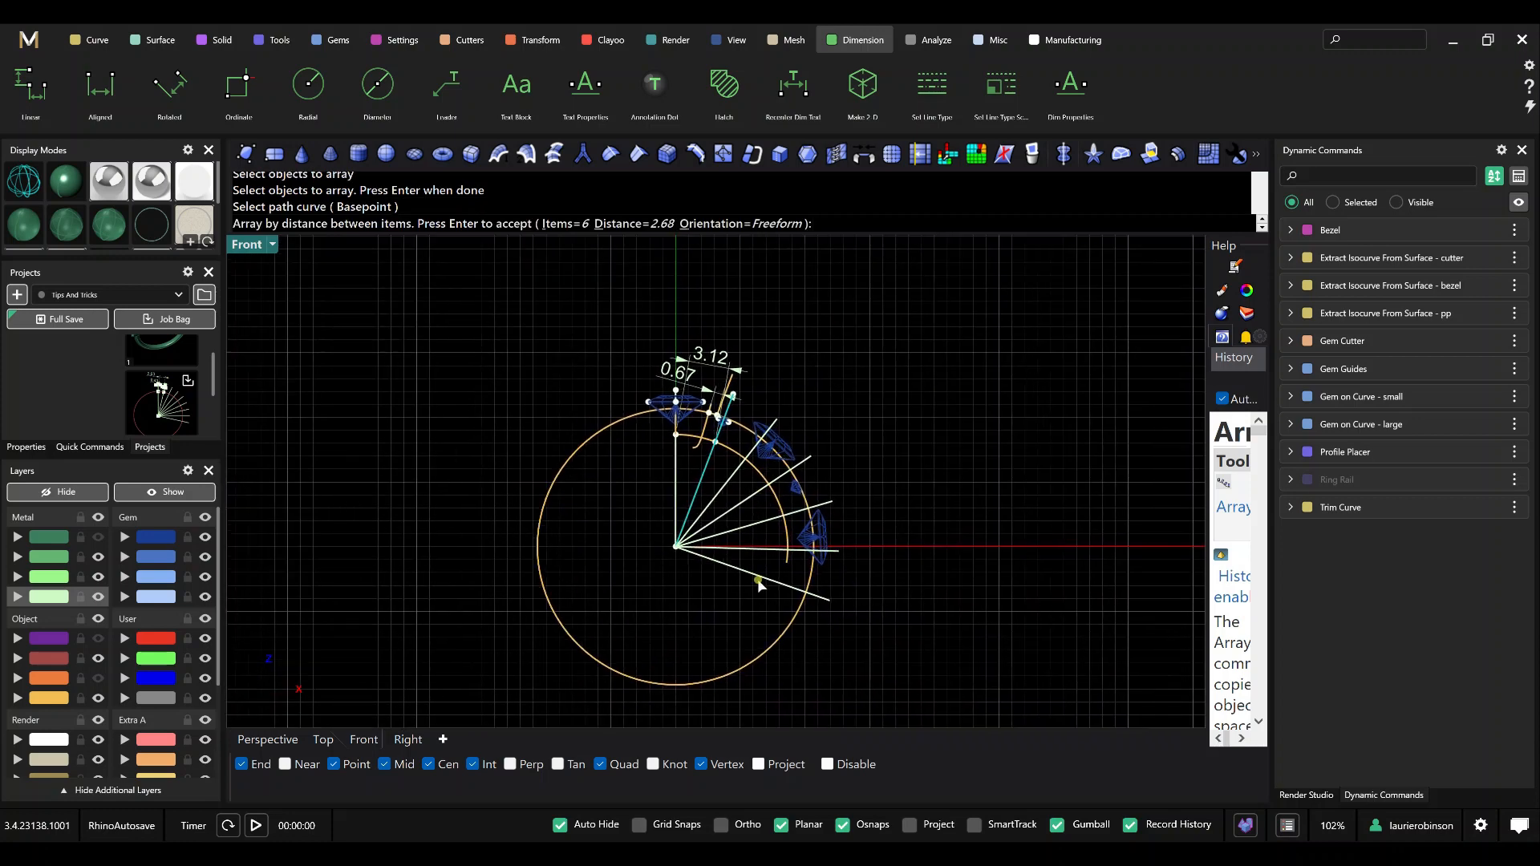
scroll(759, 583, up, 1)
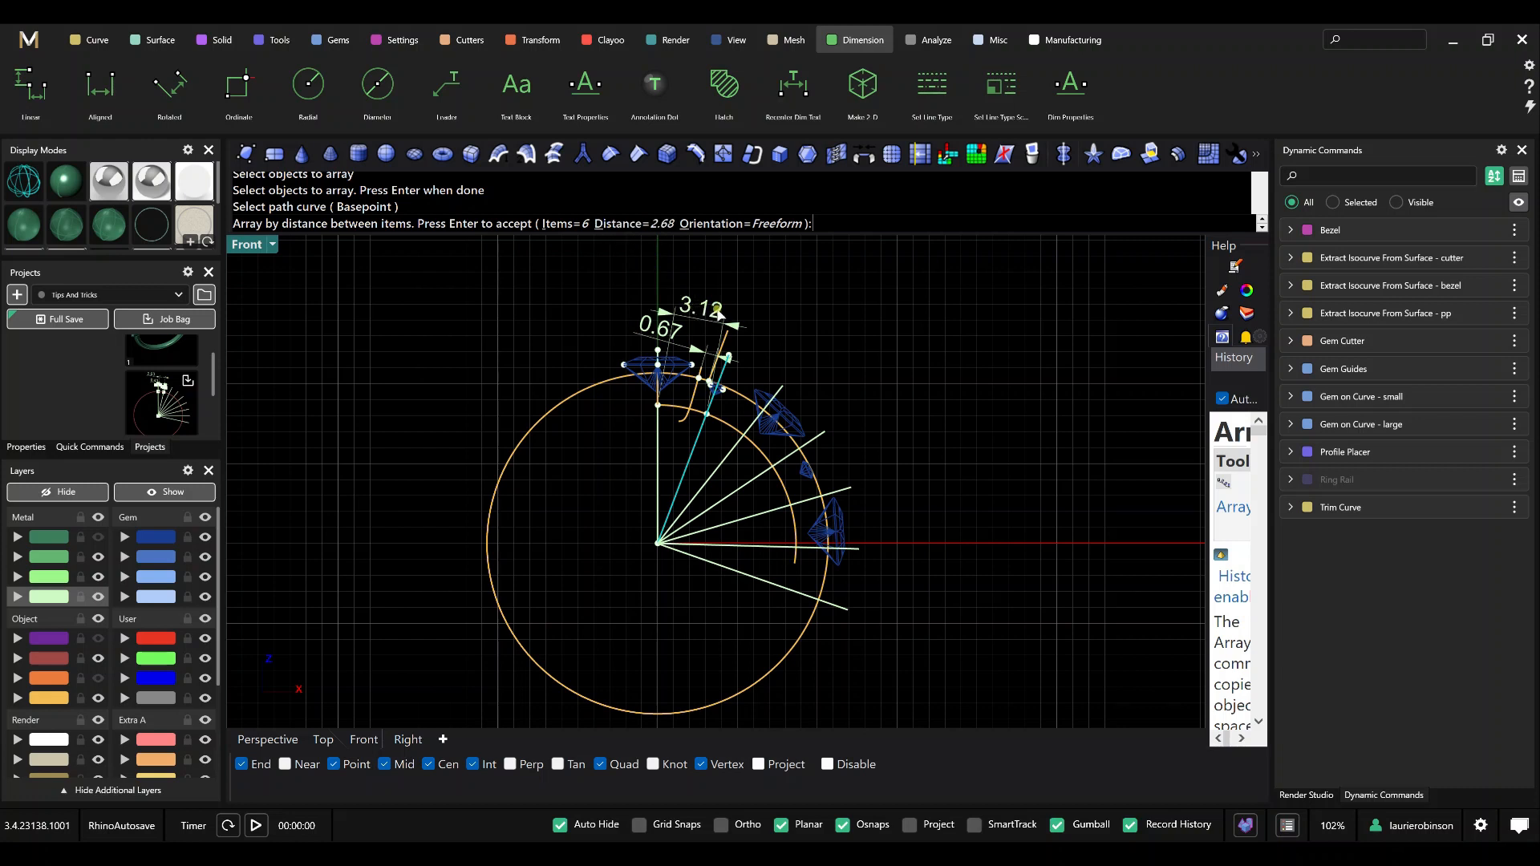
click(631, 224)
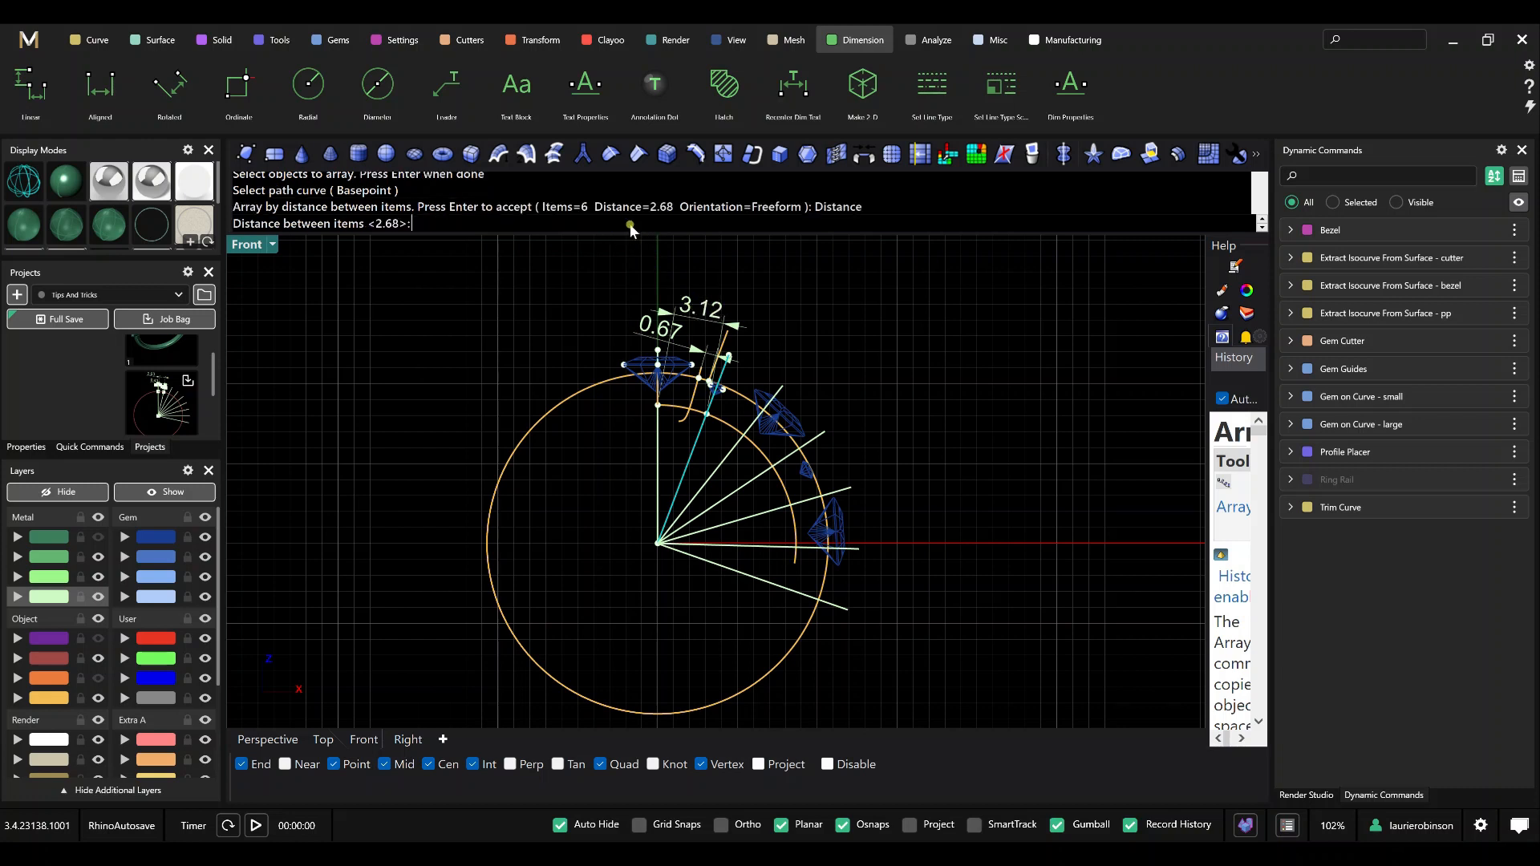
text(2)
key(BackSpace)
text(3.12)
key(Return)
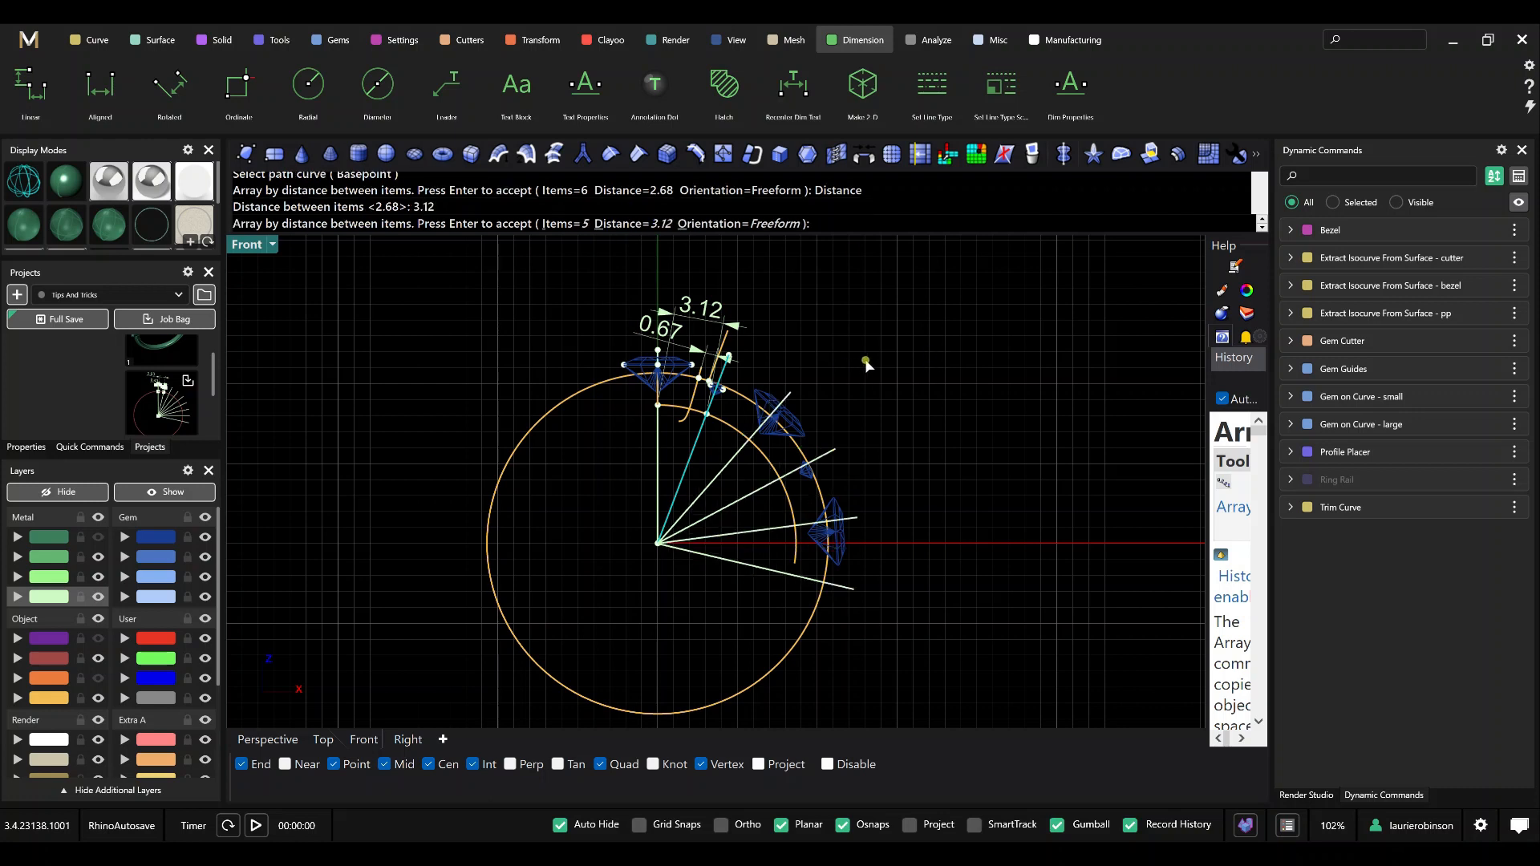
key(Return)
Move the End Position of Gem on Curve - small to 0.63, where the fourth radial line crosses the inner ring curve.
scroll(743, 459, up, 3)
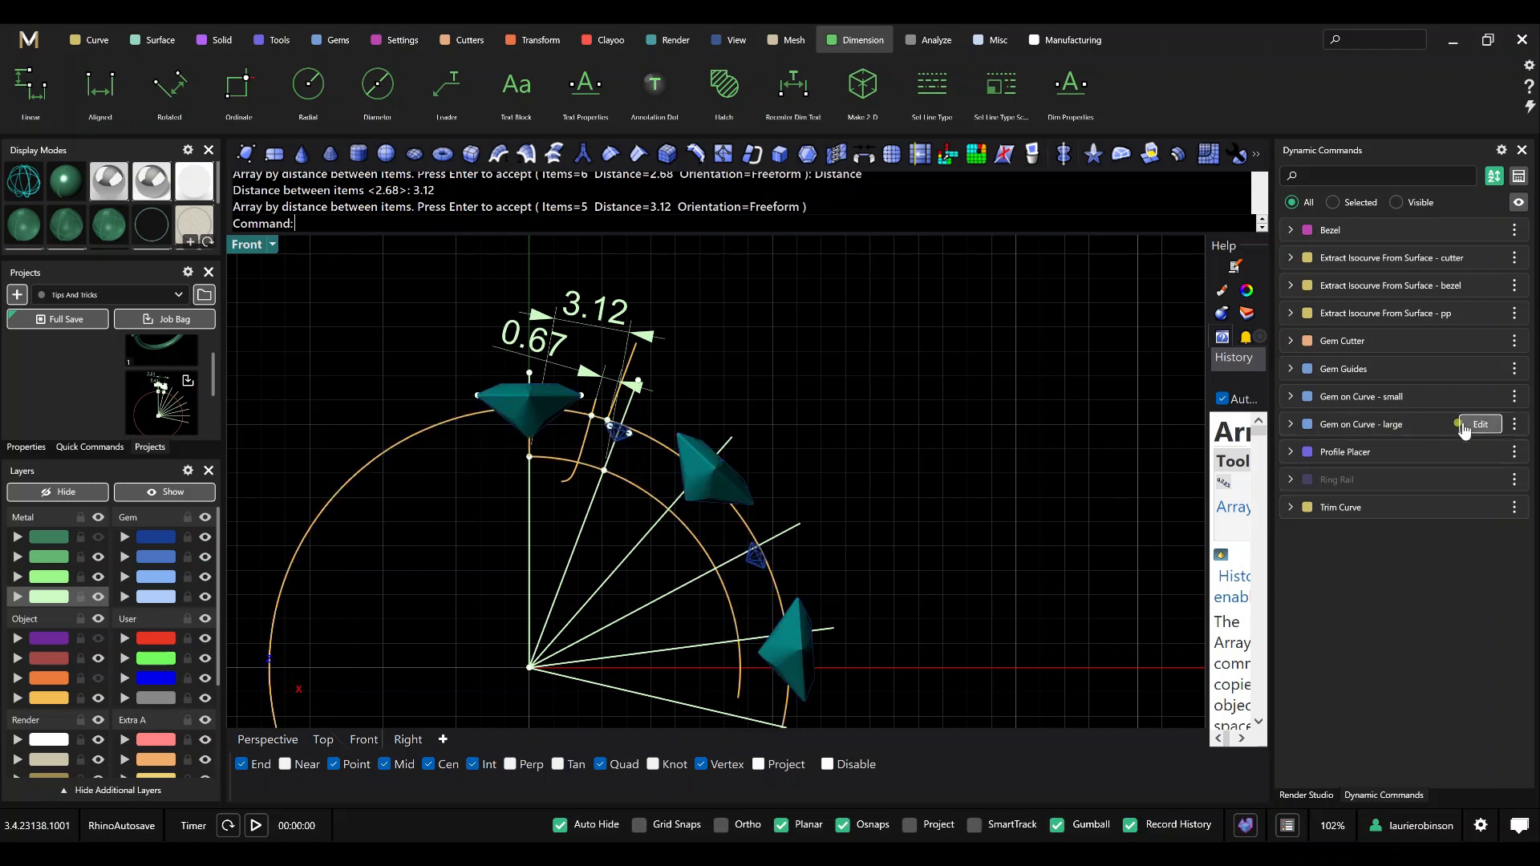
click(1477, 401)
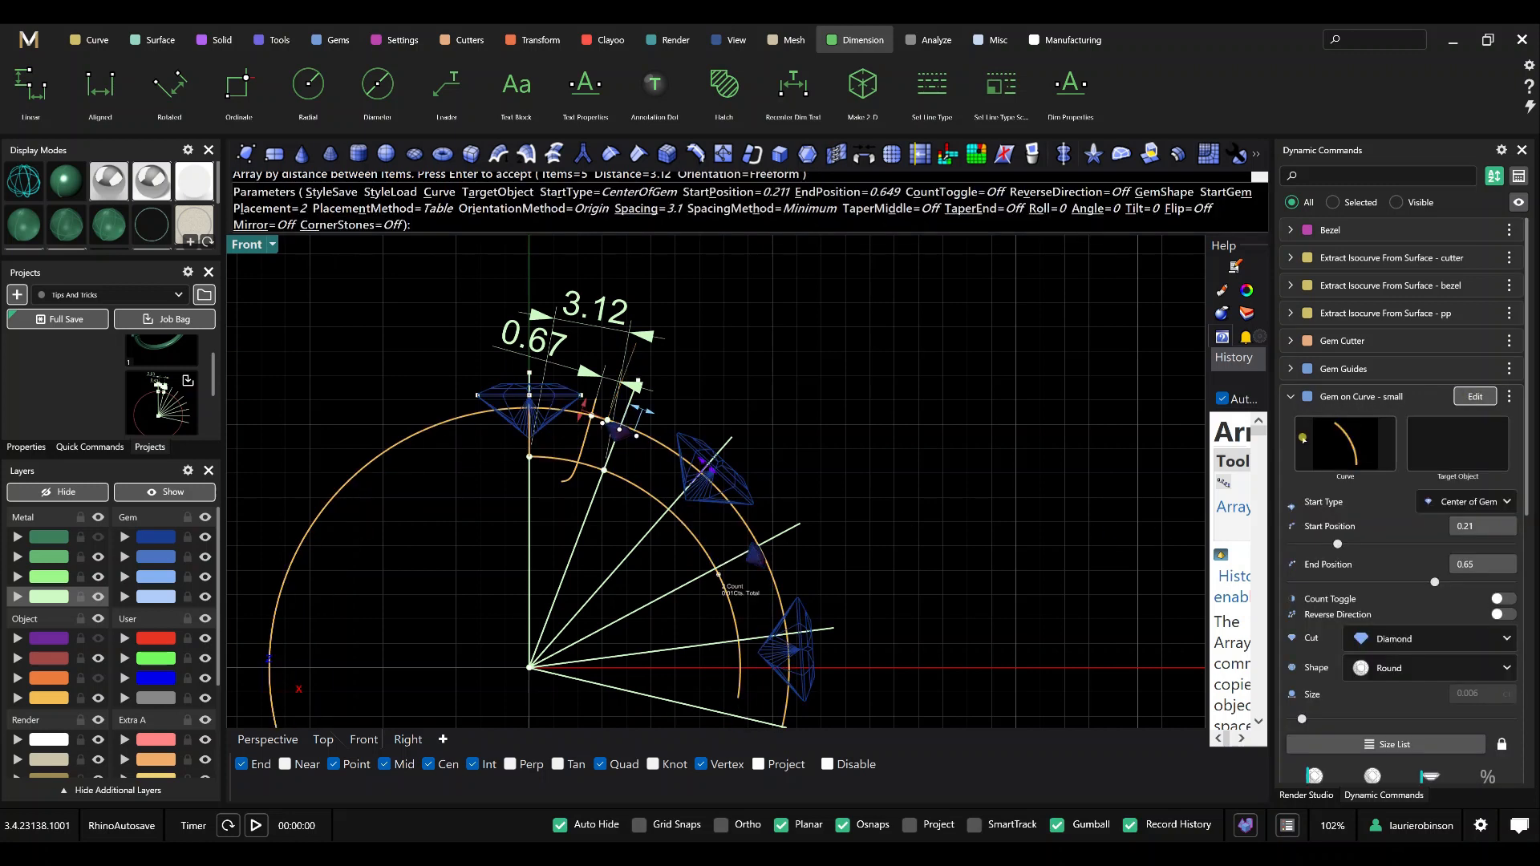
scroll(745, 577, up, 2)
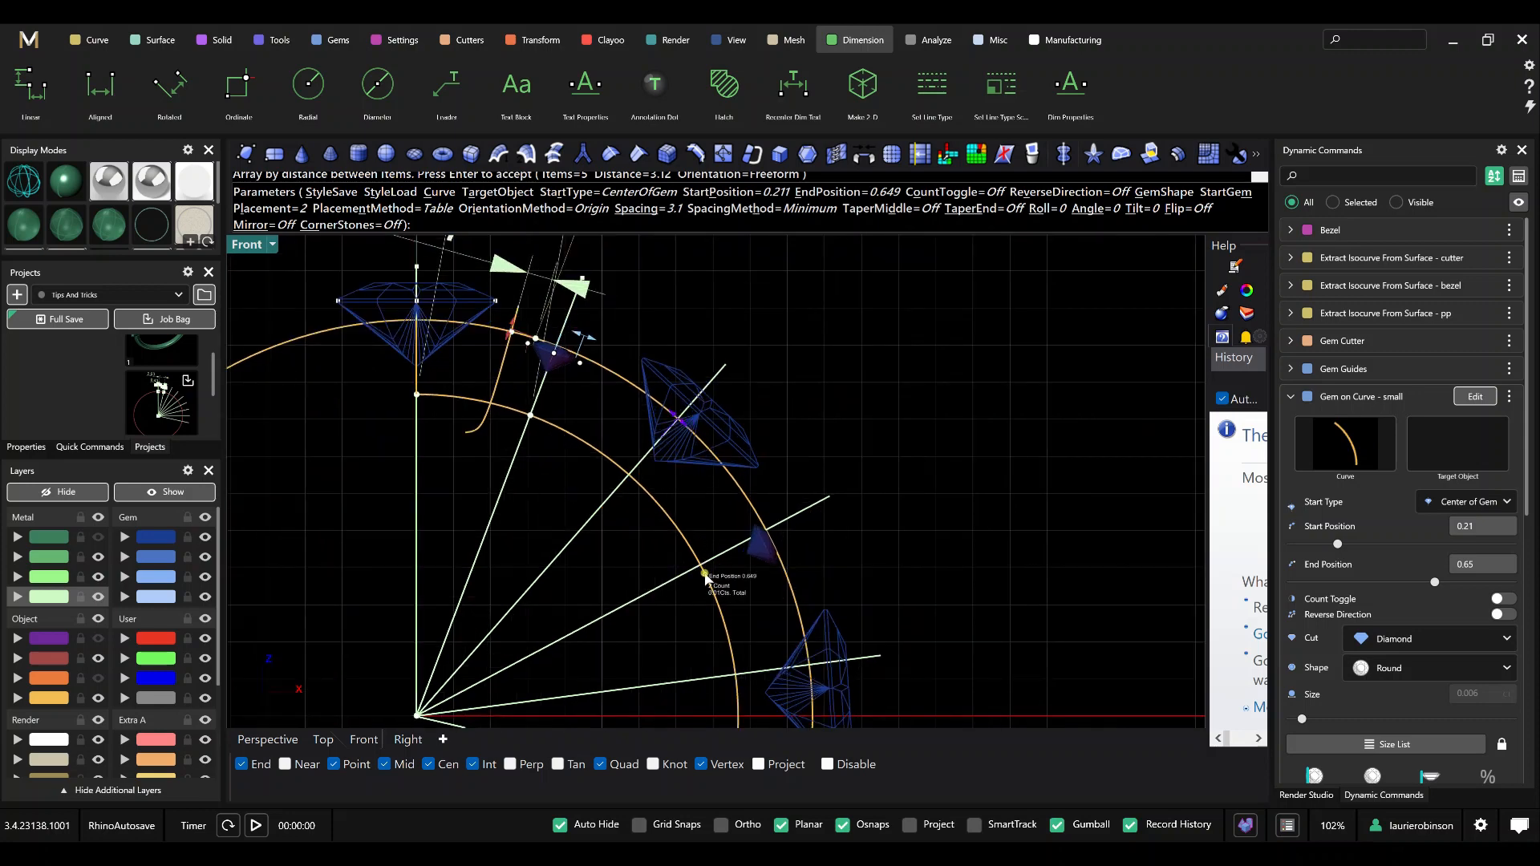
drag(705, 576, 709, 564)
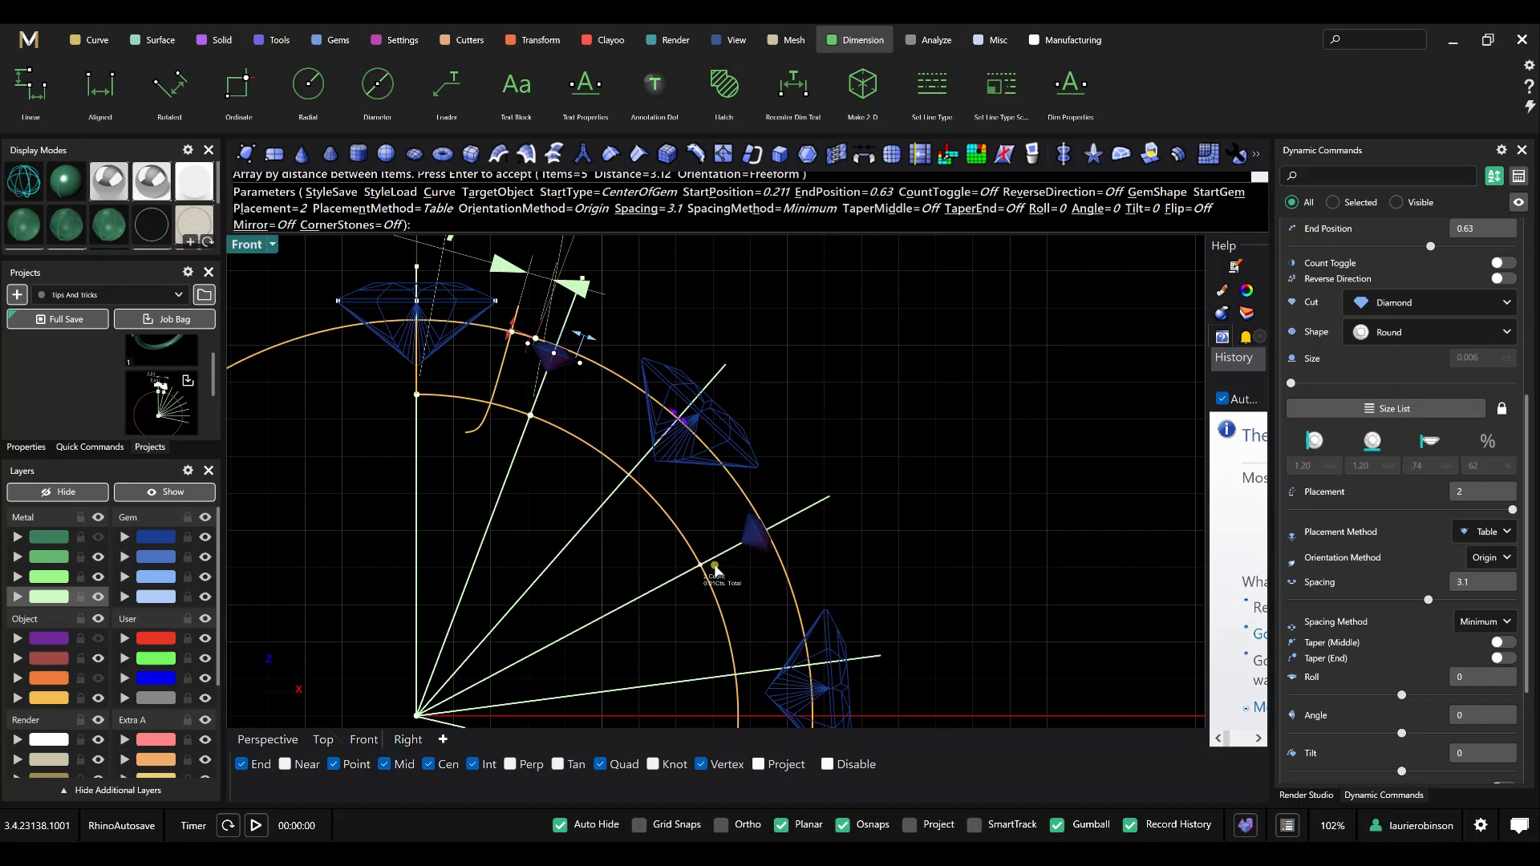
scroll(934, 479, down, 2)
key(Return)
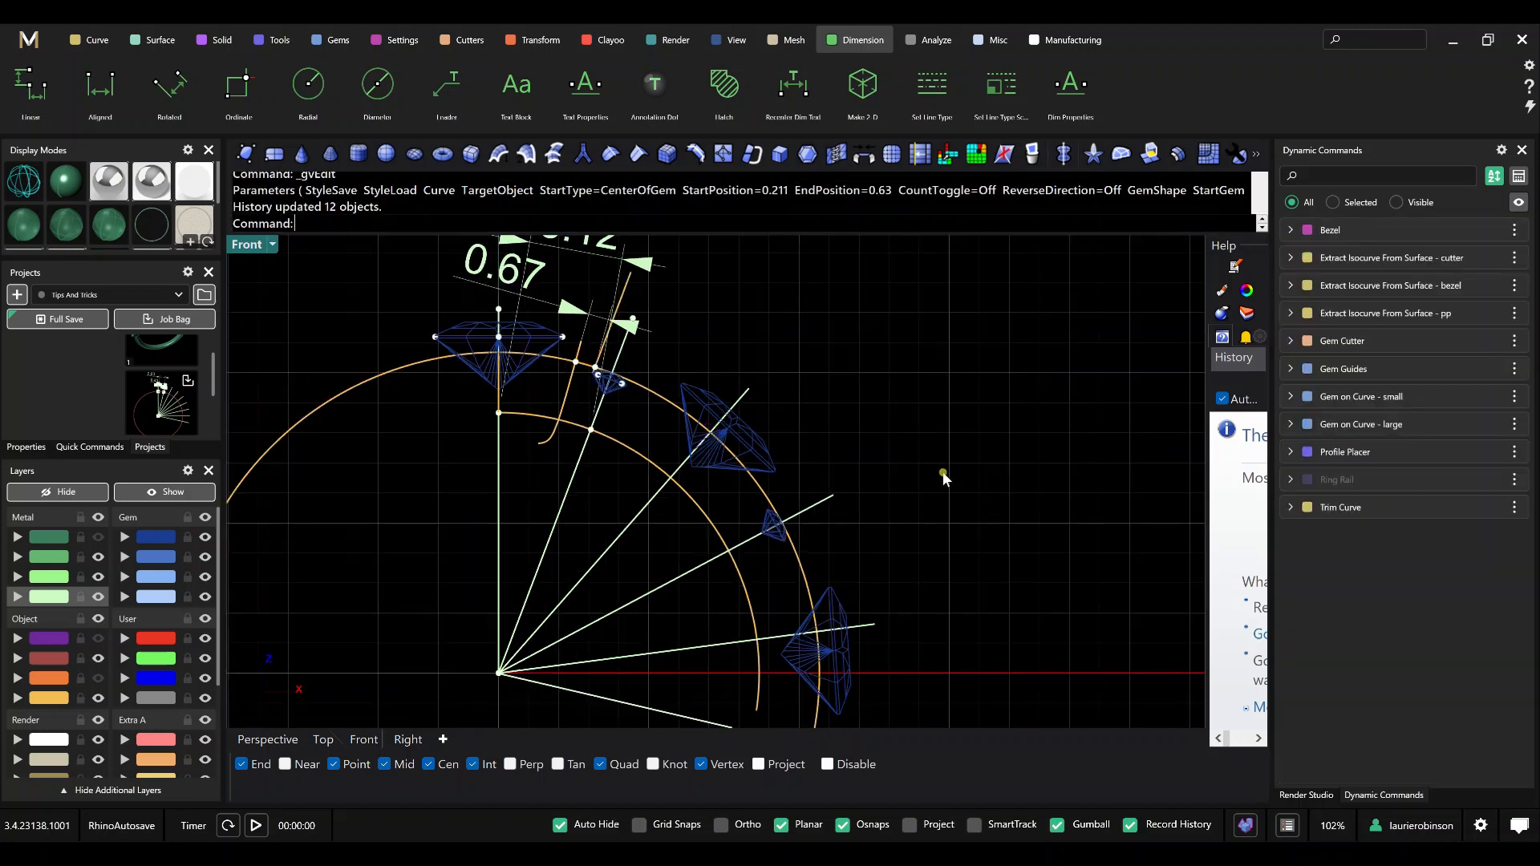
Move the End Position of Gem on Curve - large to 0.84, where the fifth radial line crosses the inner ring curve.
click(1471, 432)
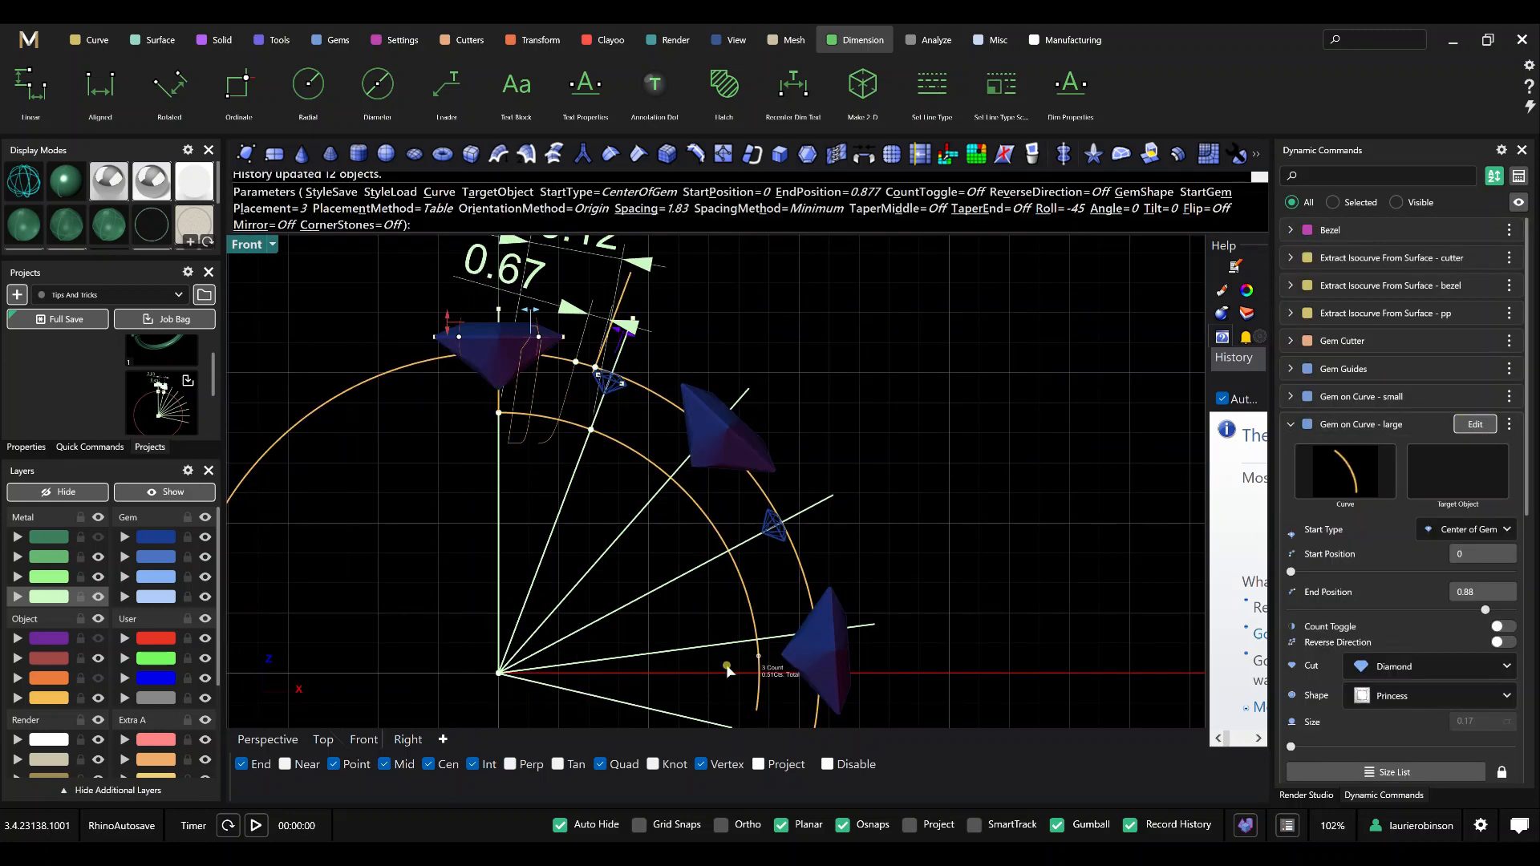
scroll(756, 659, up, 2)
scroll(756, 660, up, 2)
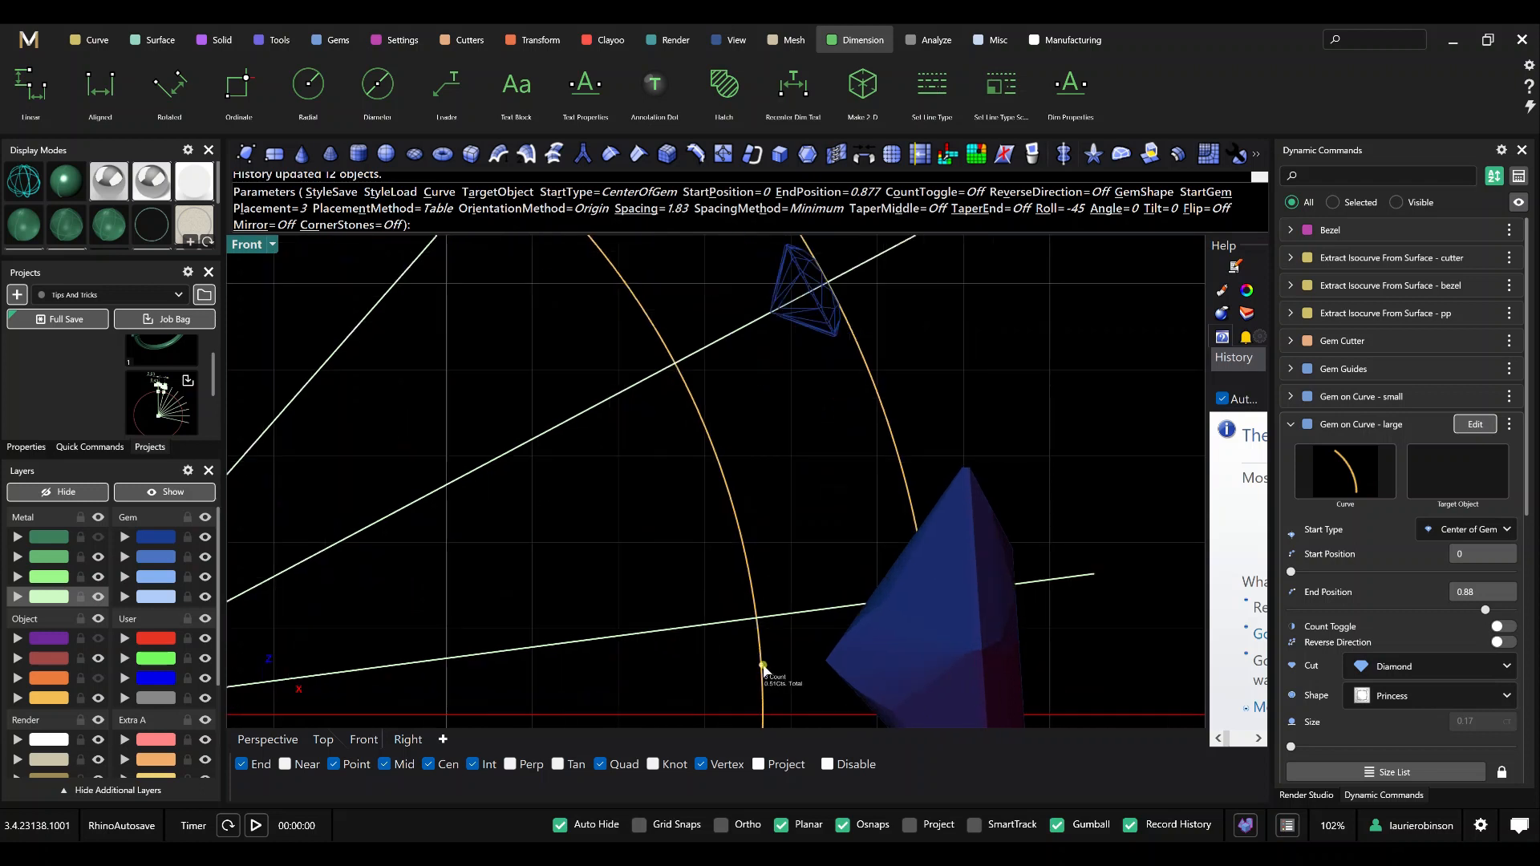
drag(762, 666, 763, 623)
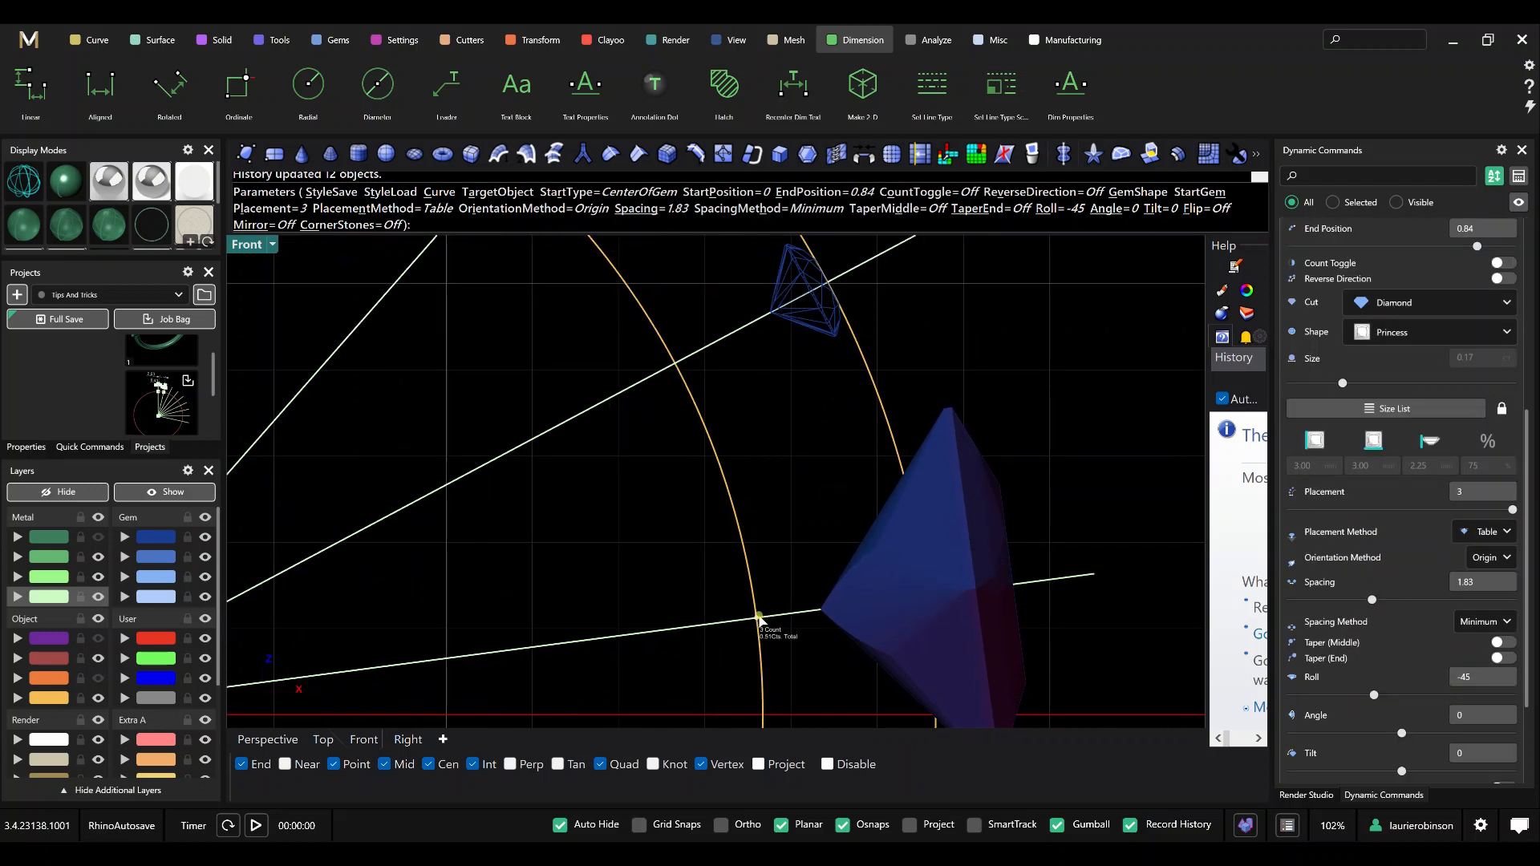
scroll(646, 542, down, 2)
right_drag(571, 386, 631, 497)
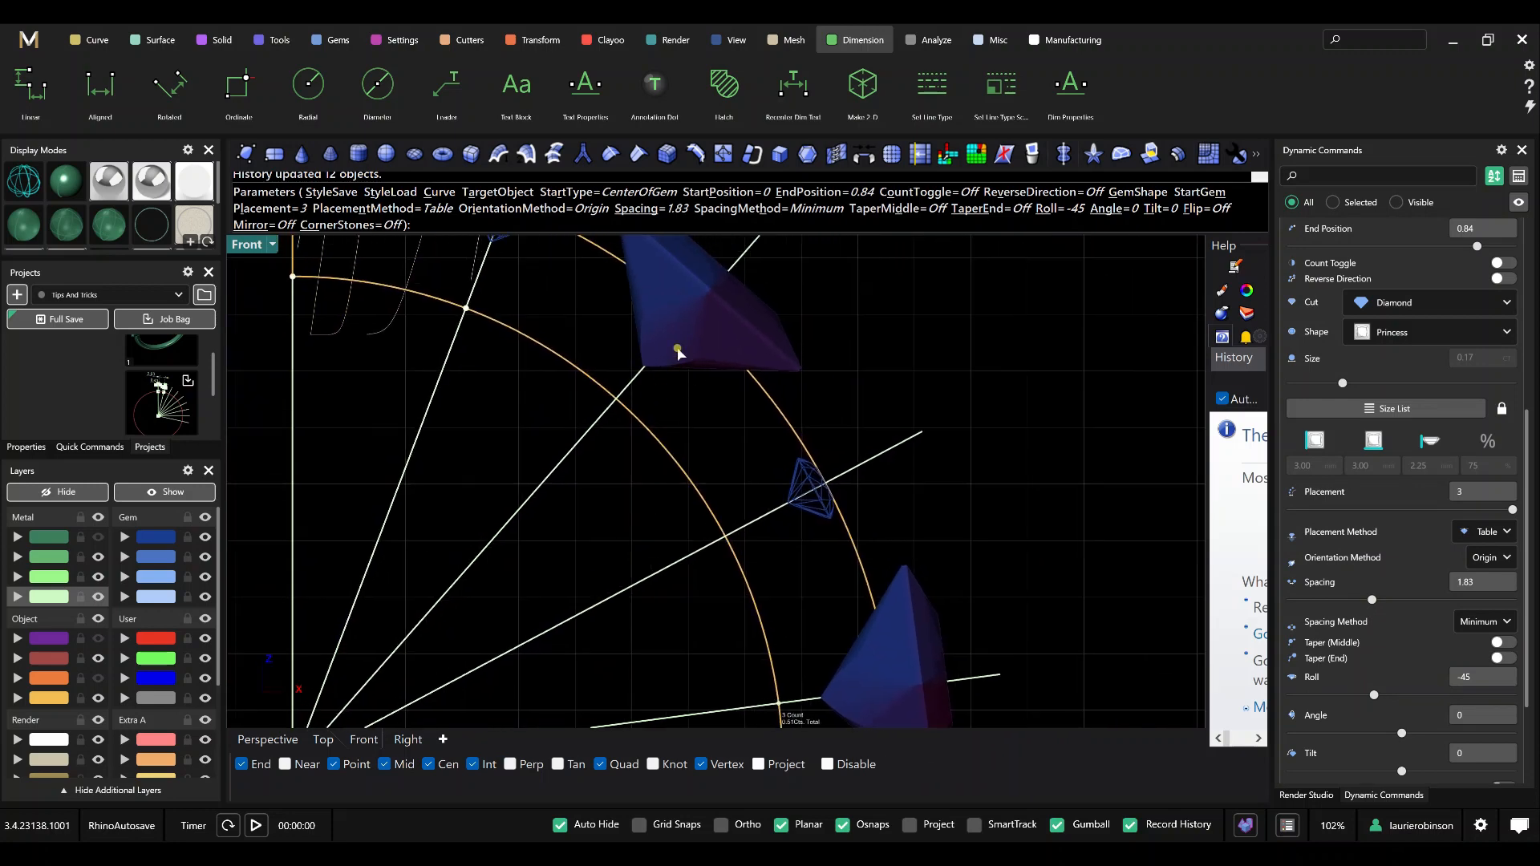
scroll(667, 365, down, 2)
scroll(891, 401, down, 2)
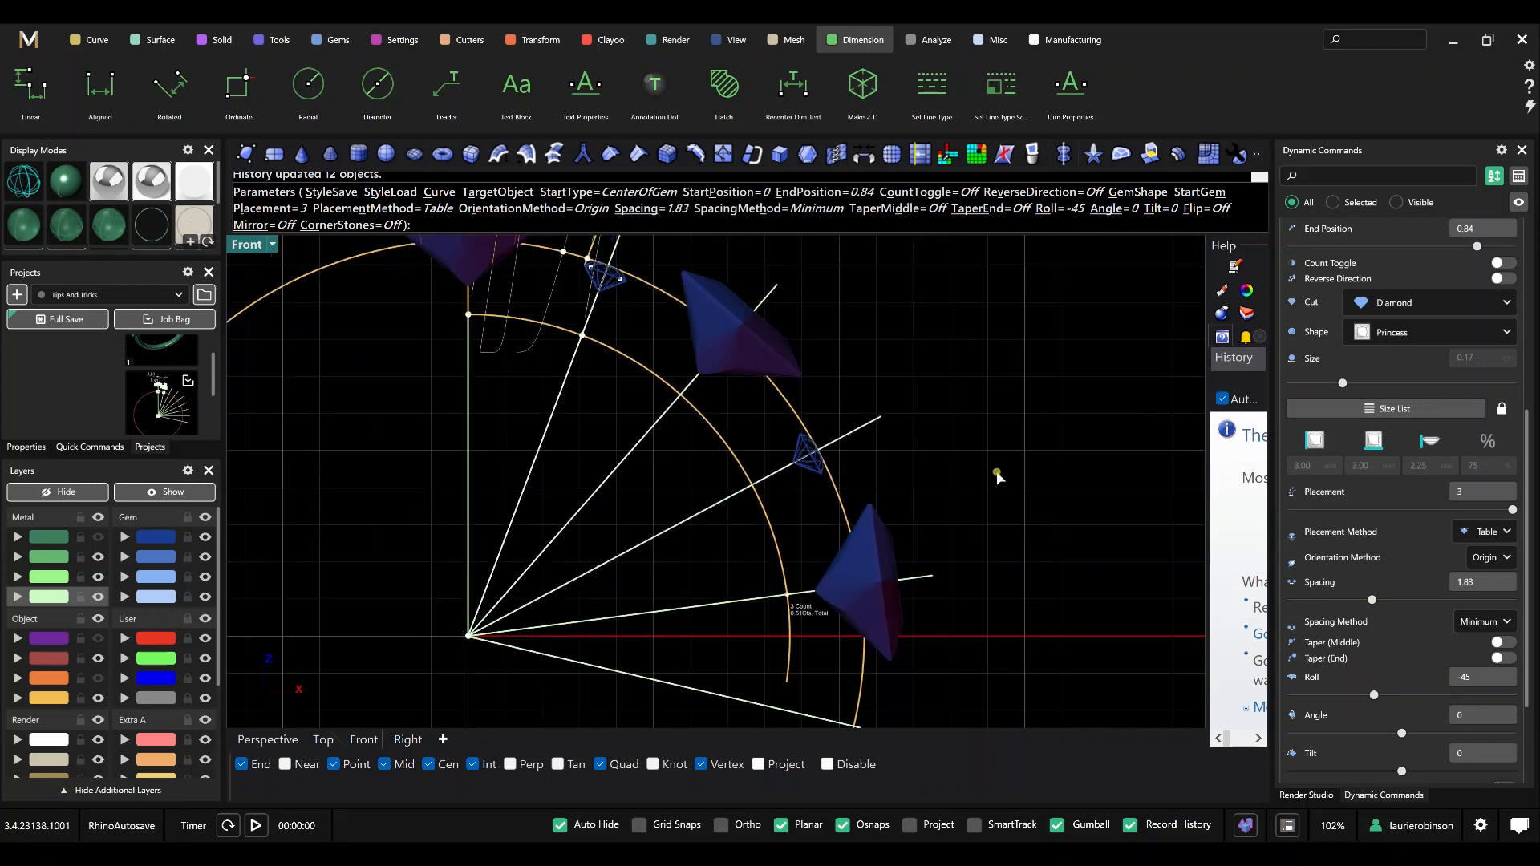
scroll(1003, 470, down, 3)
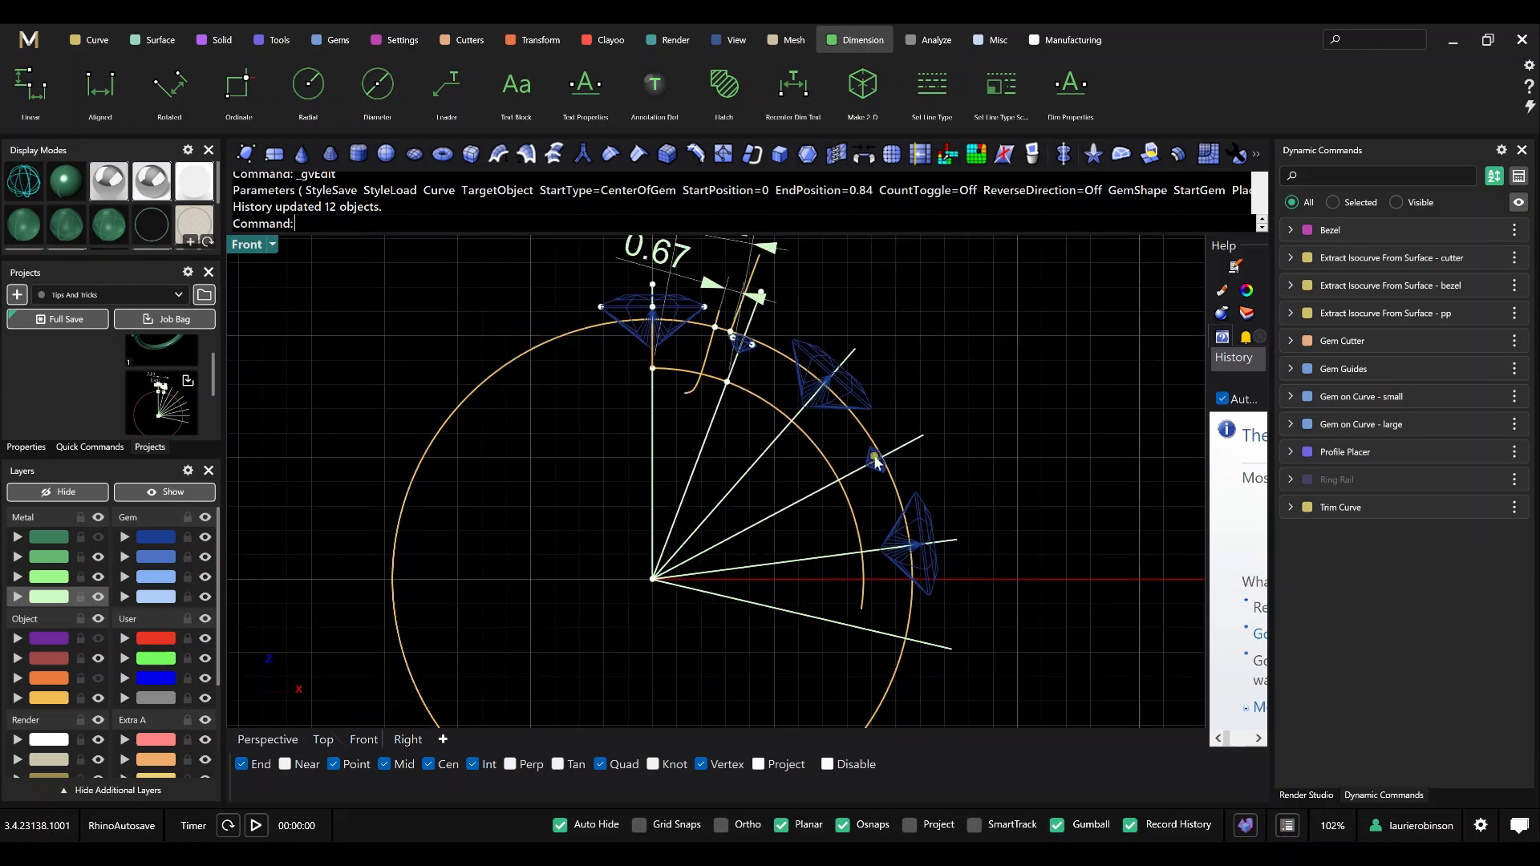
Change the Ring Rail's US finger size to 7 1/2.
scroll(854, 466, down, 2)
right_drag(737, 559, 748, 551)
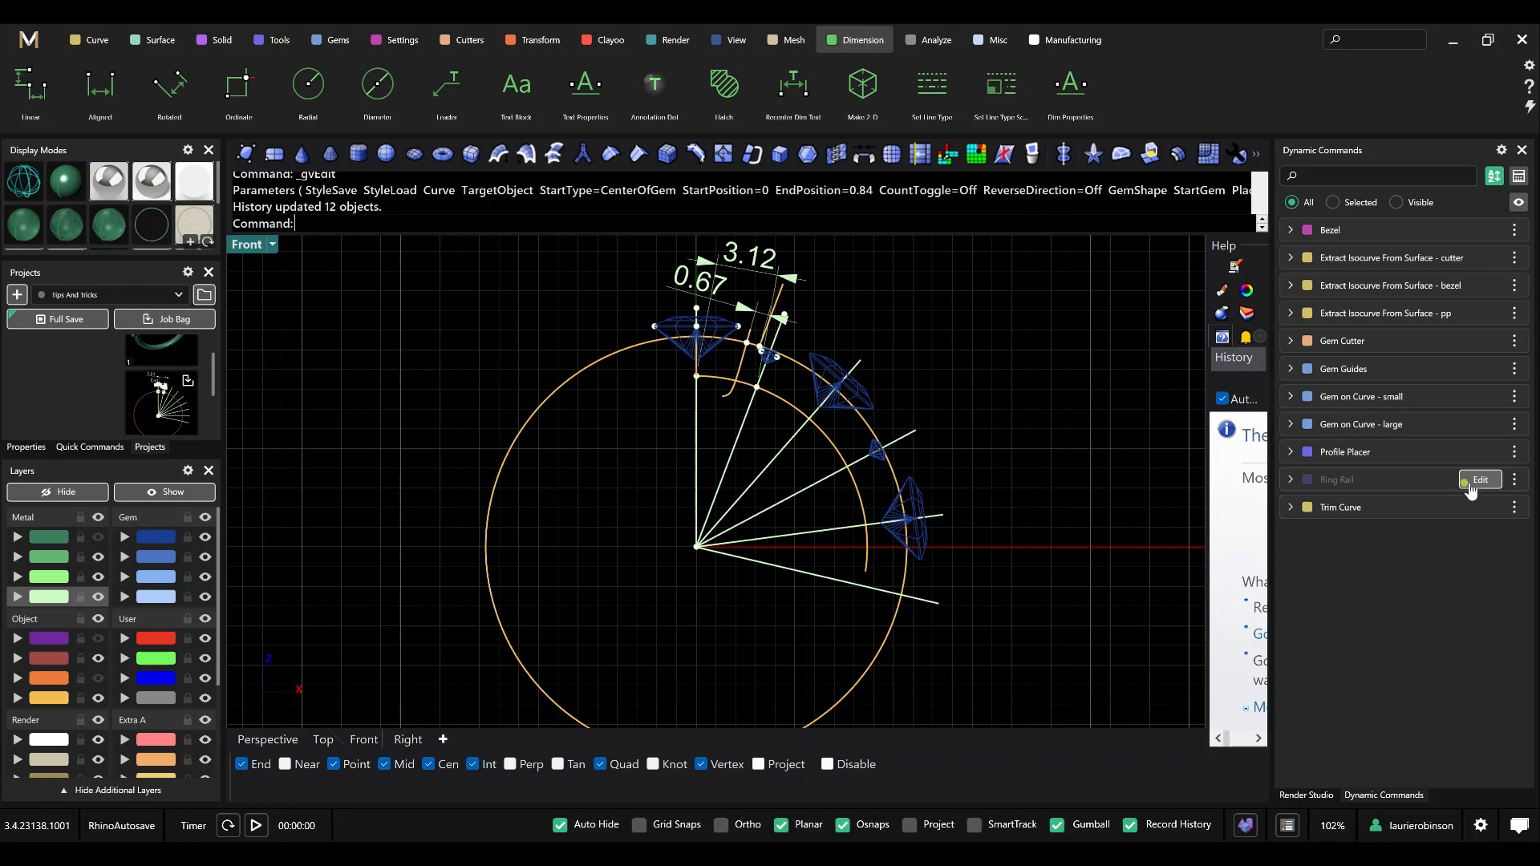
click(1479, 480)
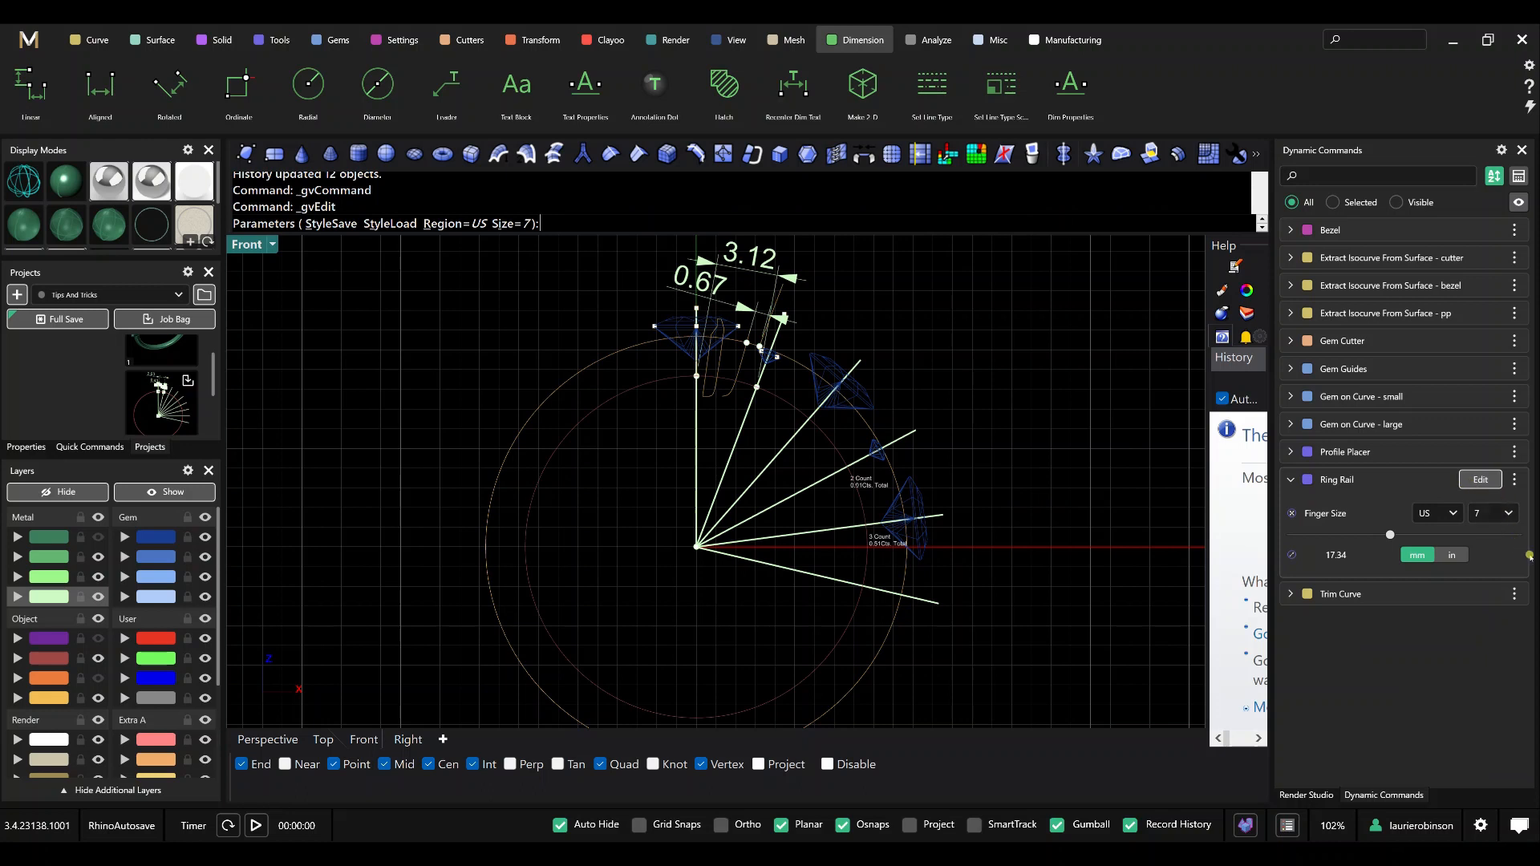
click(1499, 513)
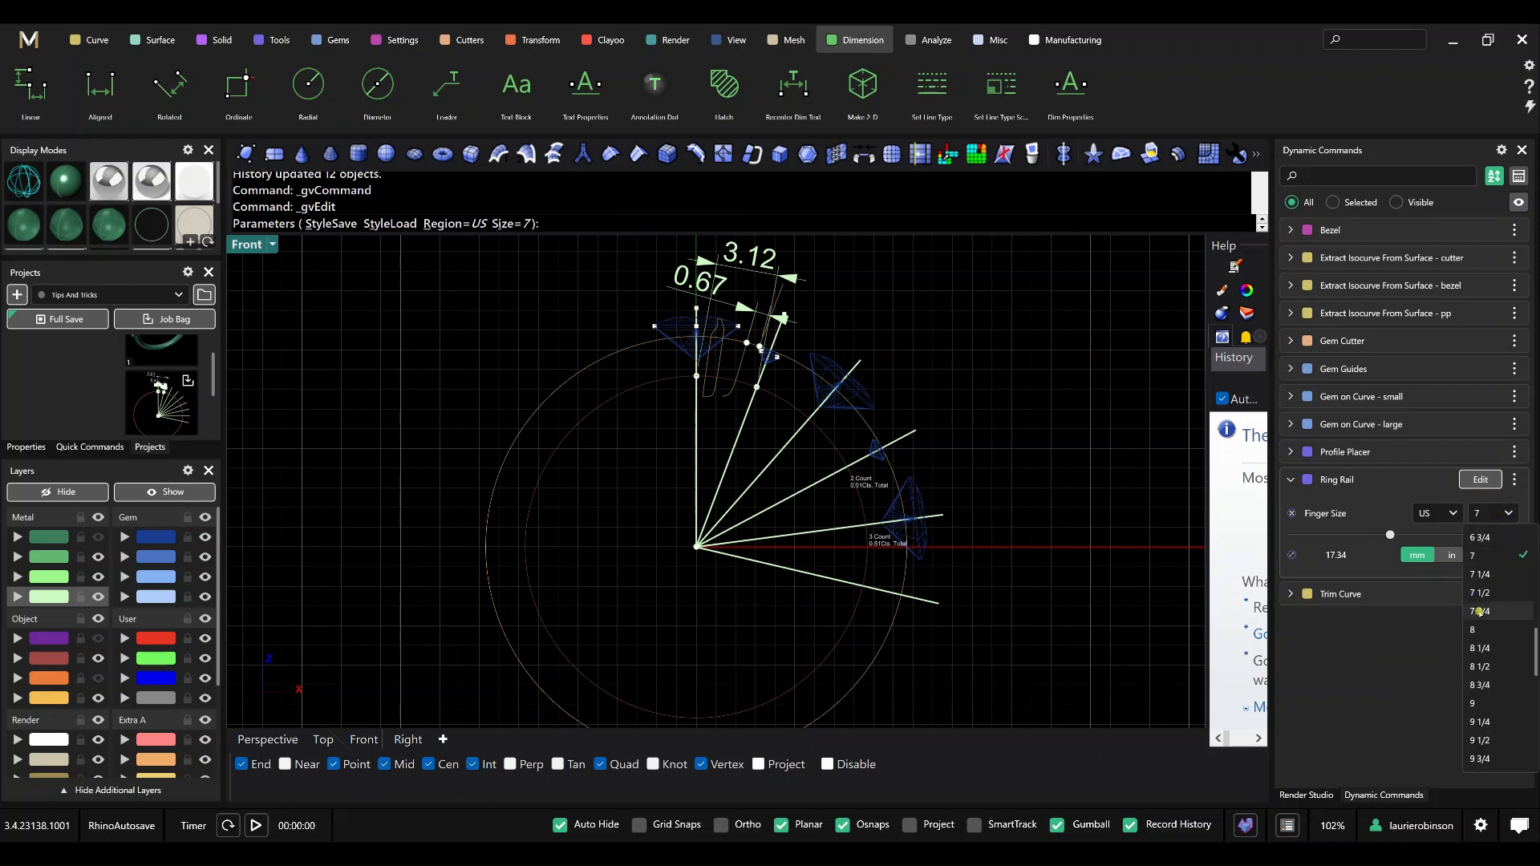
click(1485, 592)
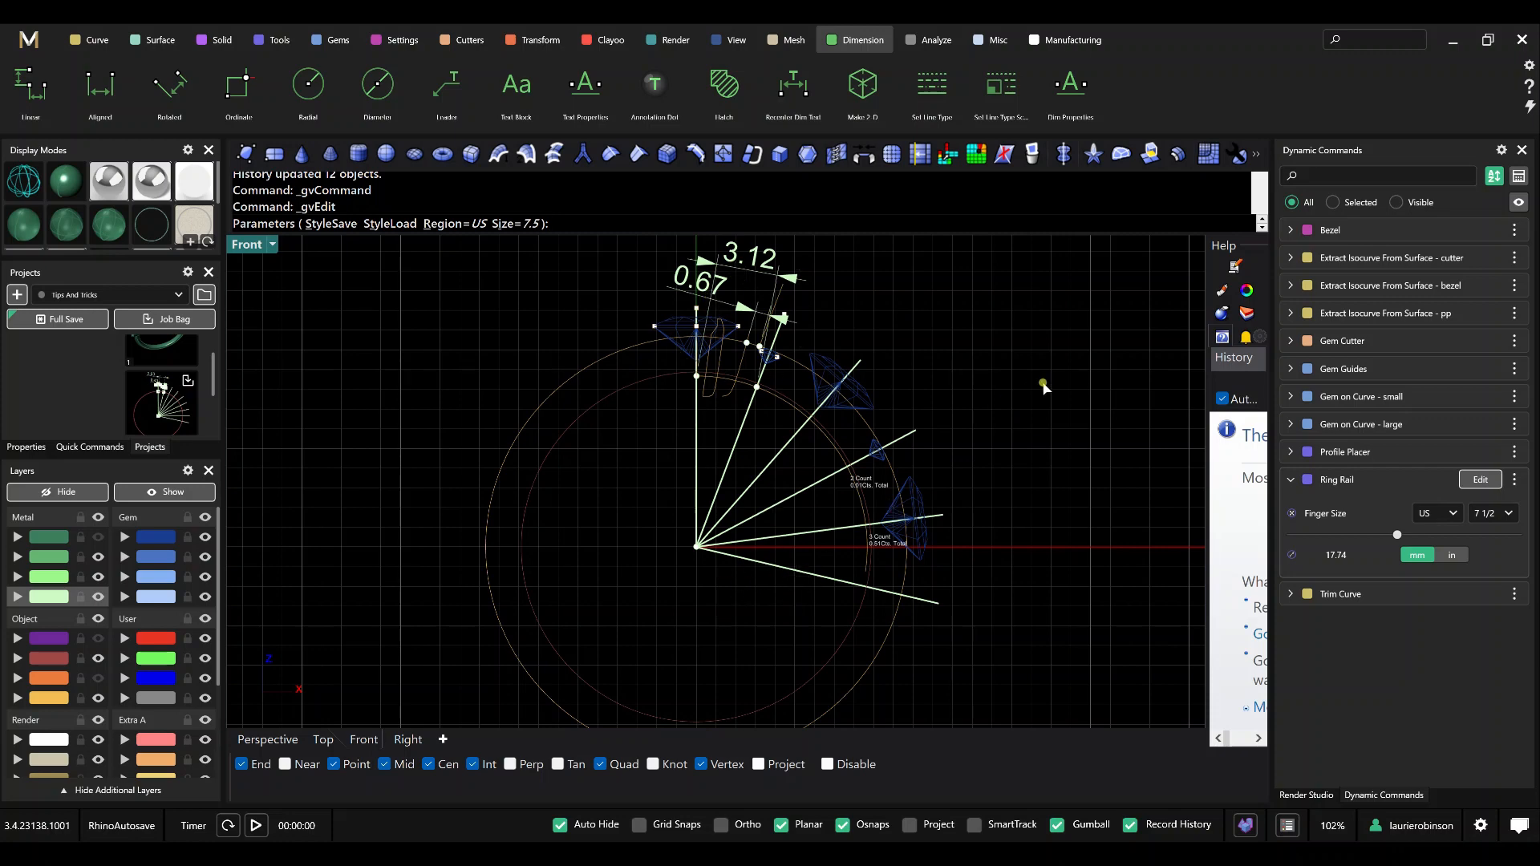
key(Return)
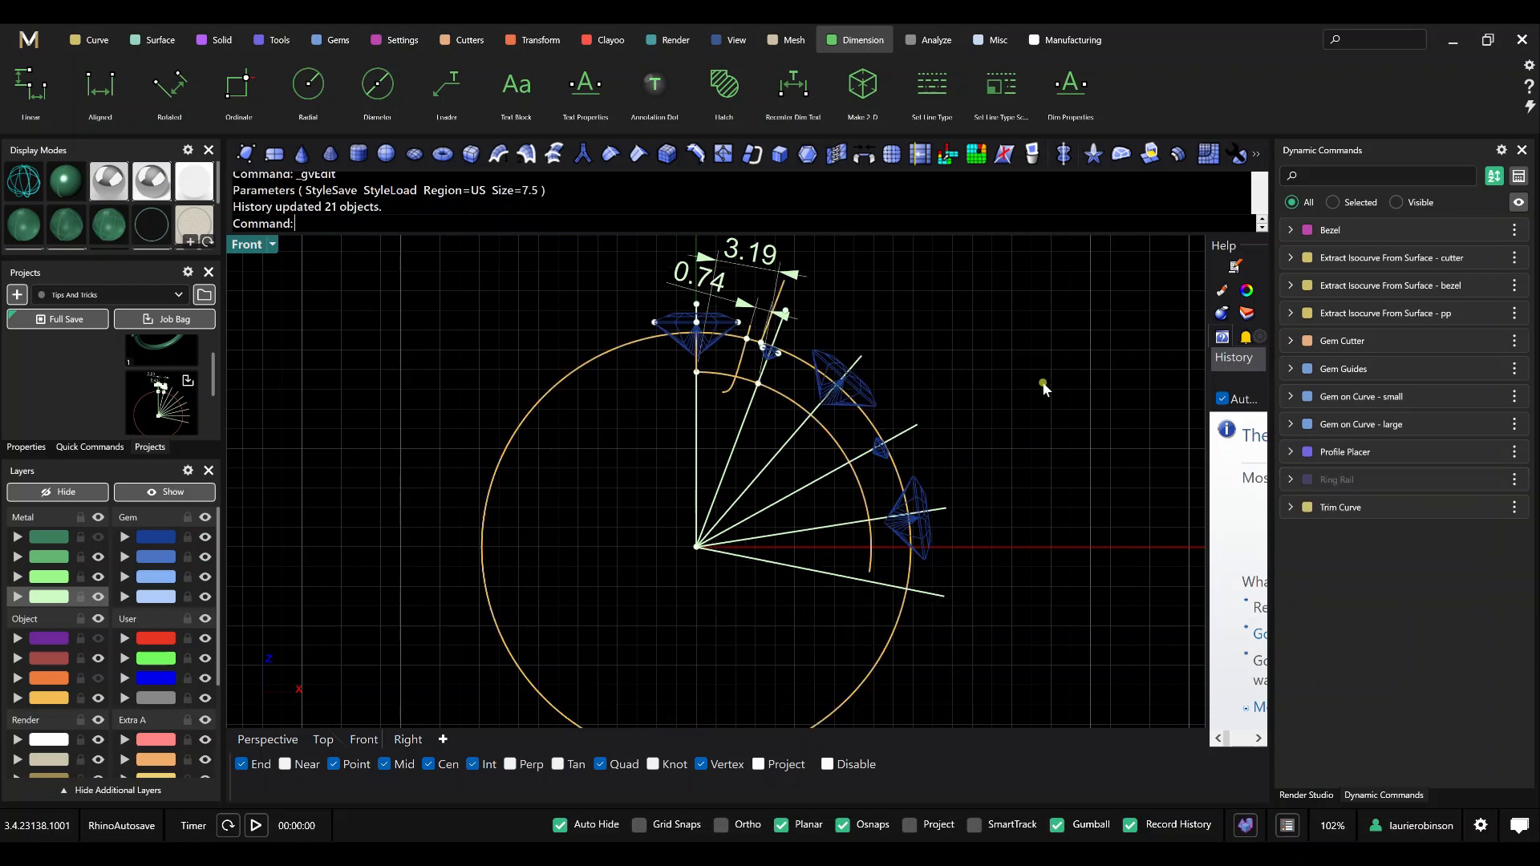
Check the gem spacing dimensions and set the Ring Rail's US finger size to 8.
right_drag(1038, 372, 1038, 419)
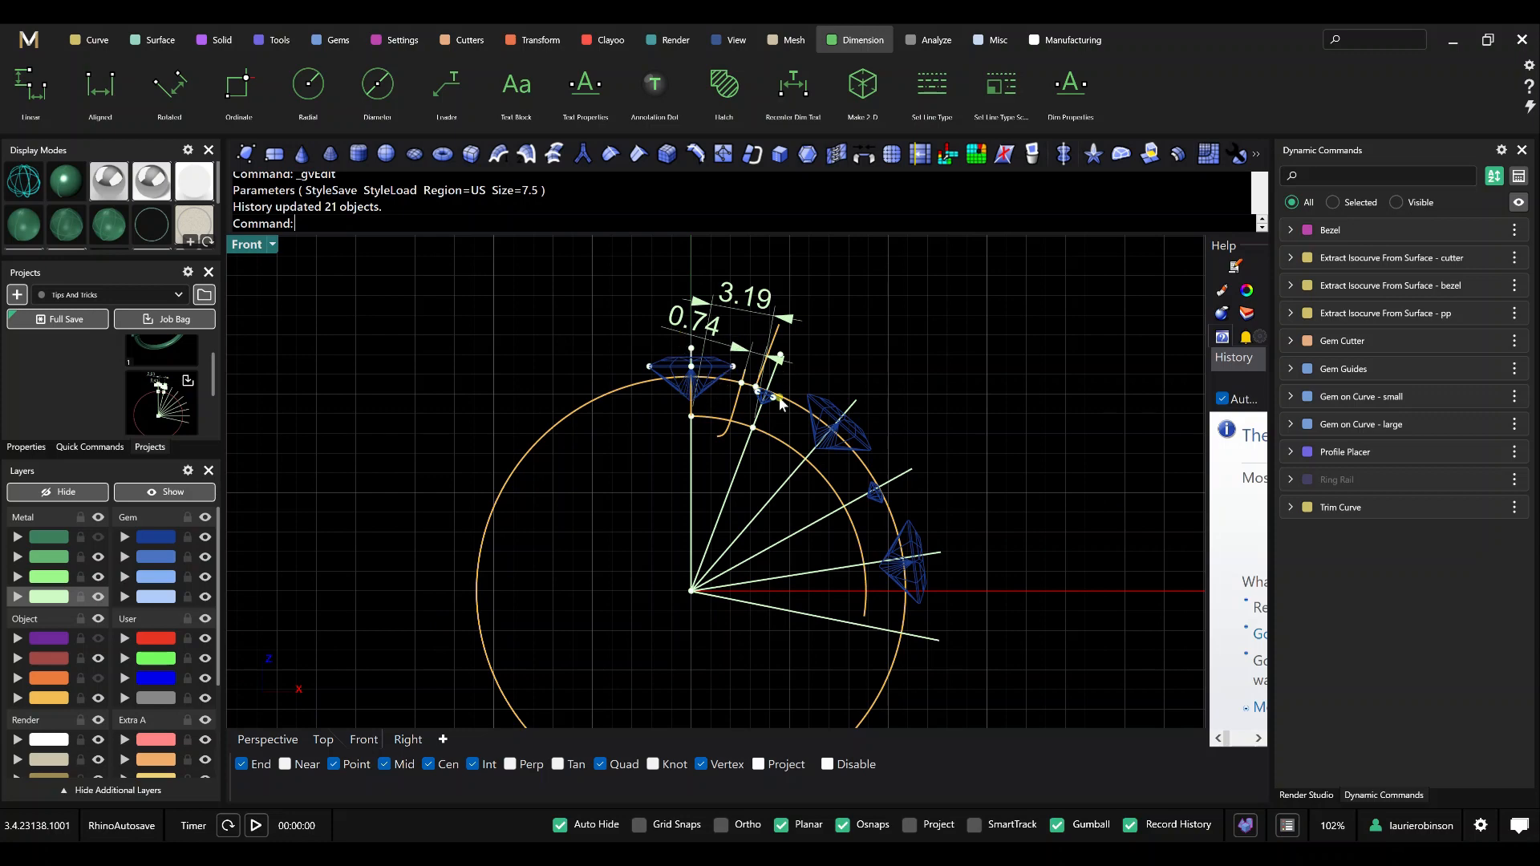
scroll(760, 391, up, 3)
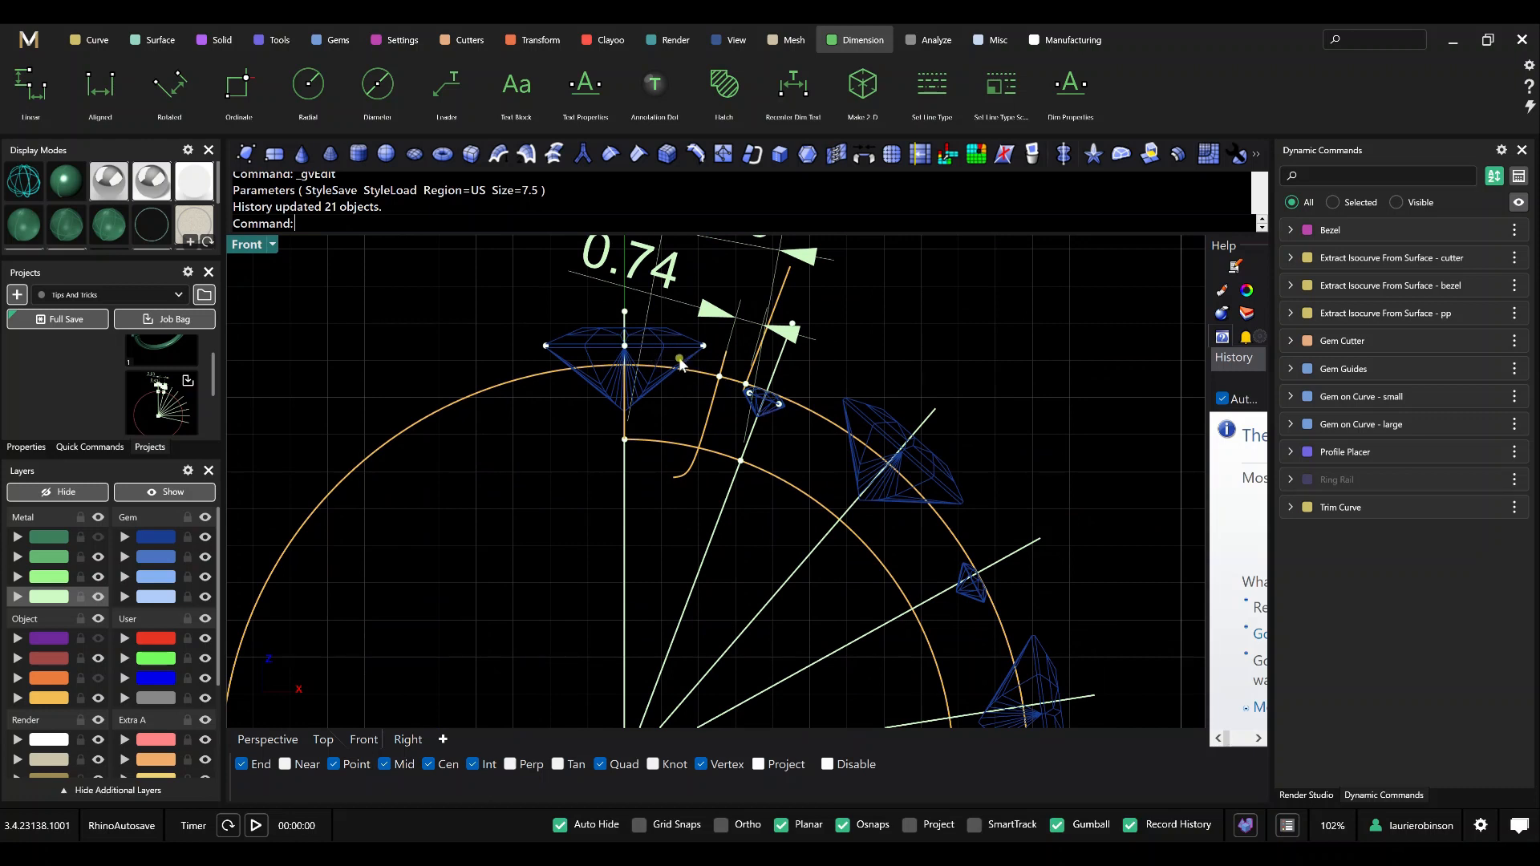
scroll(683, 361, down, 1)
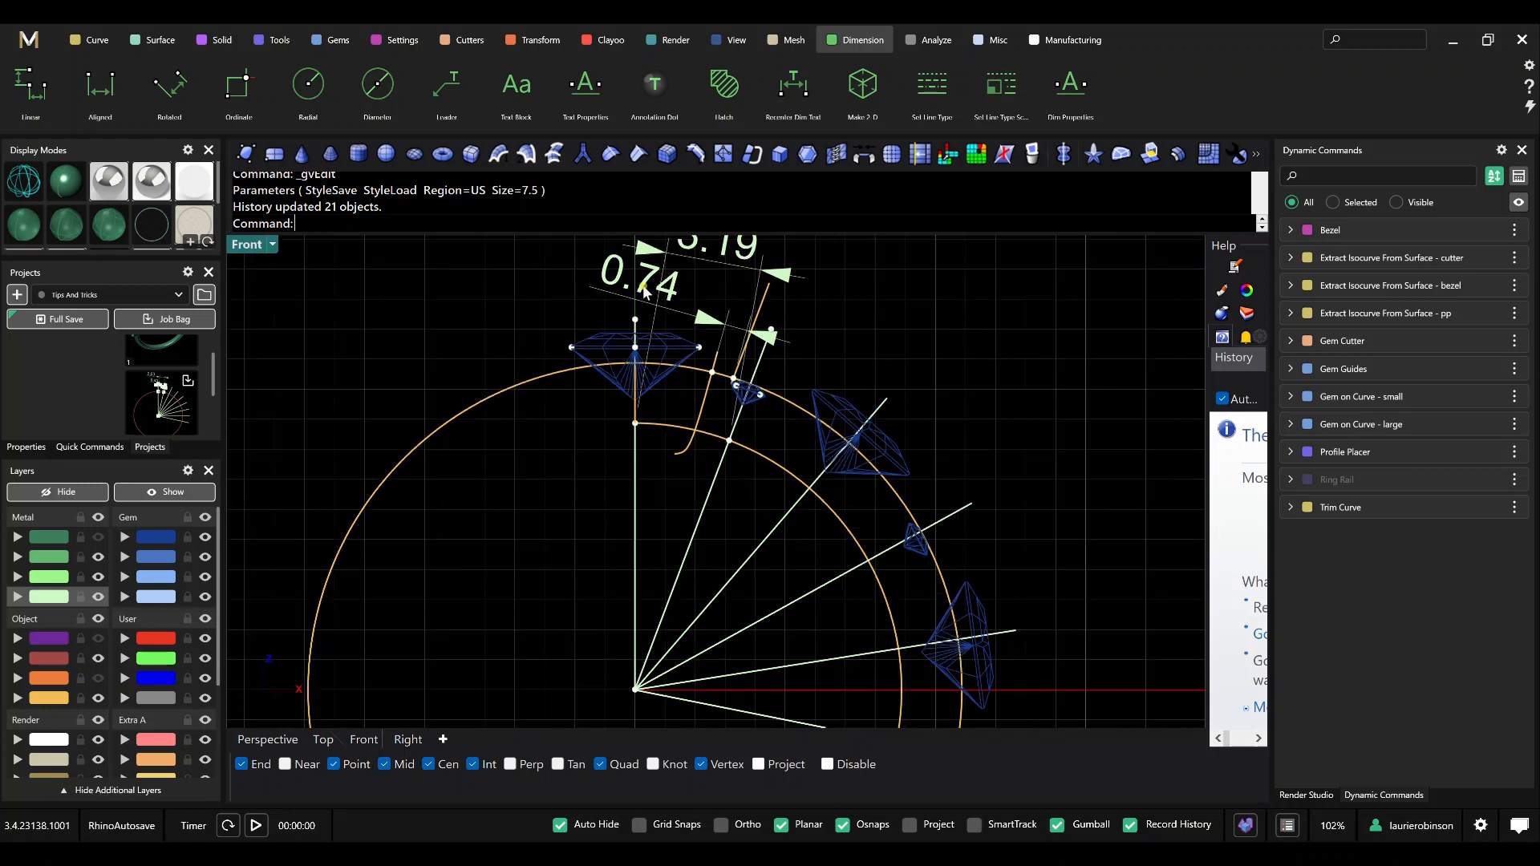
scroll(664, 290, down, 1)
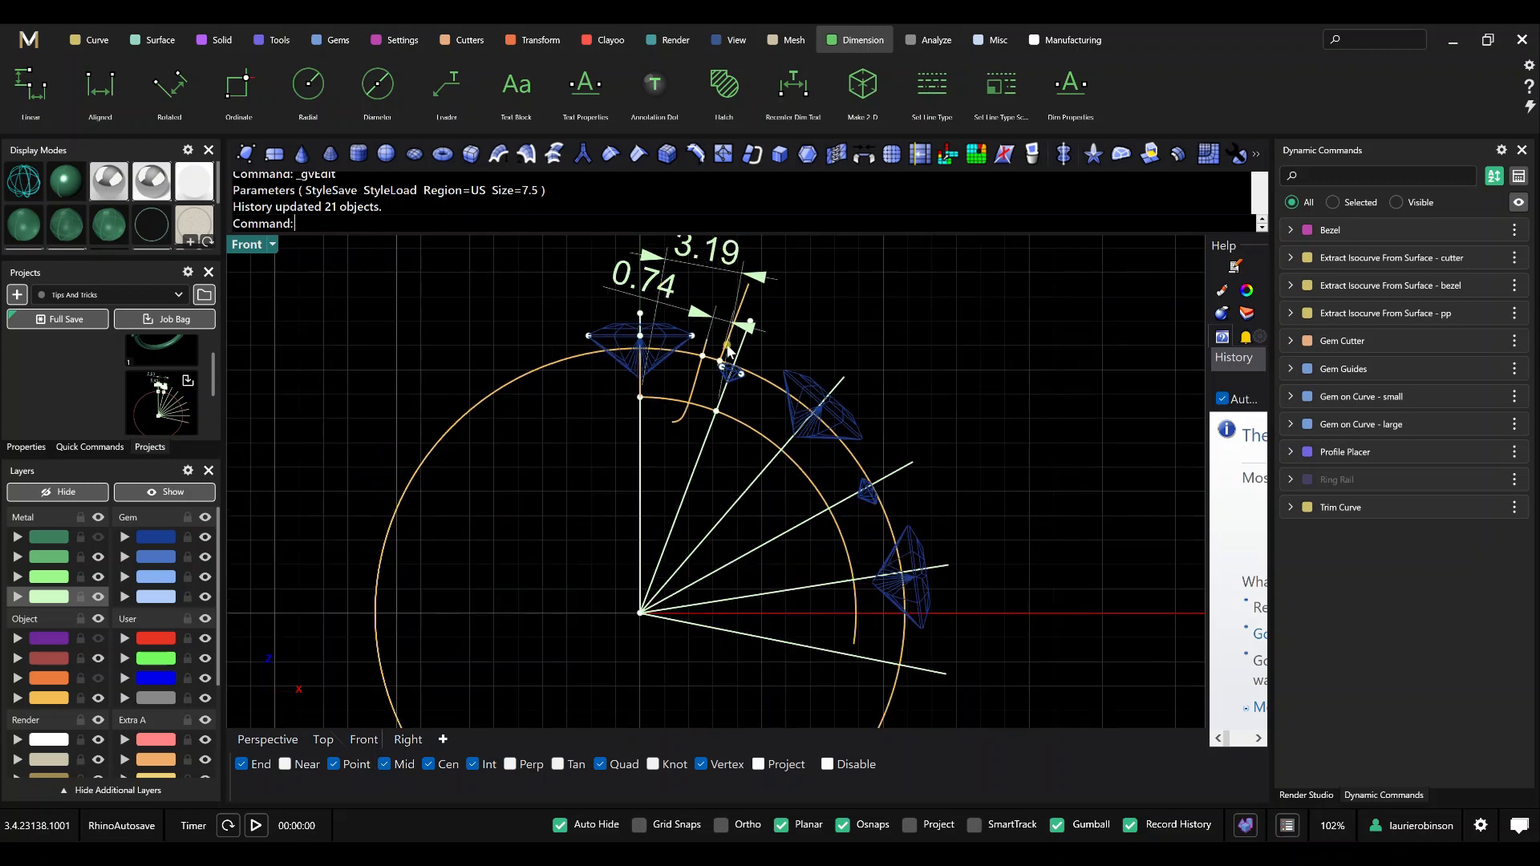
scroll(696, 358, up, 1)
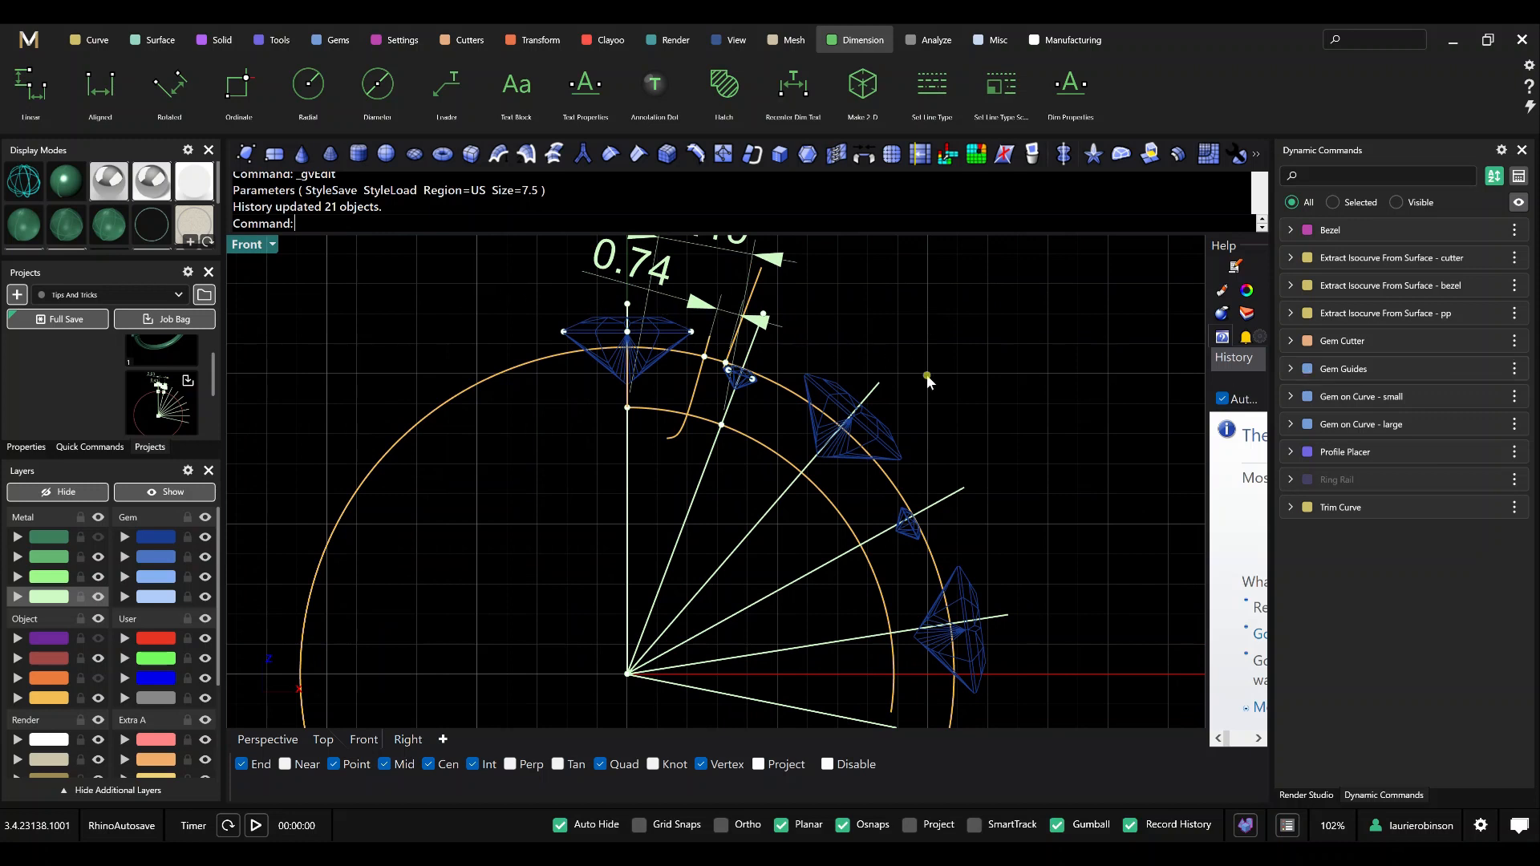
mouse_move(1460, 427)
click(1480, 480)
click(1488, 519)
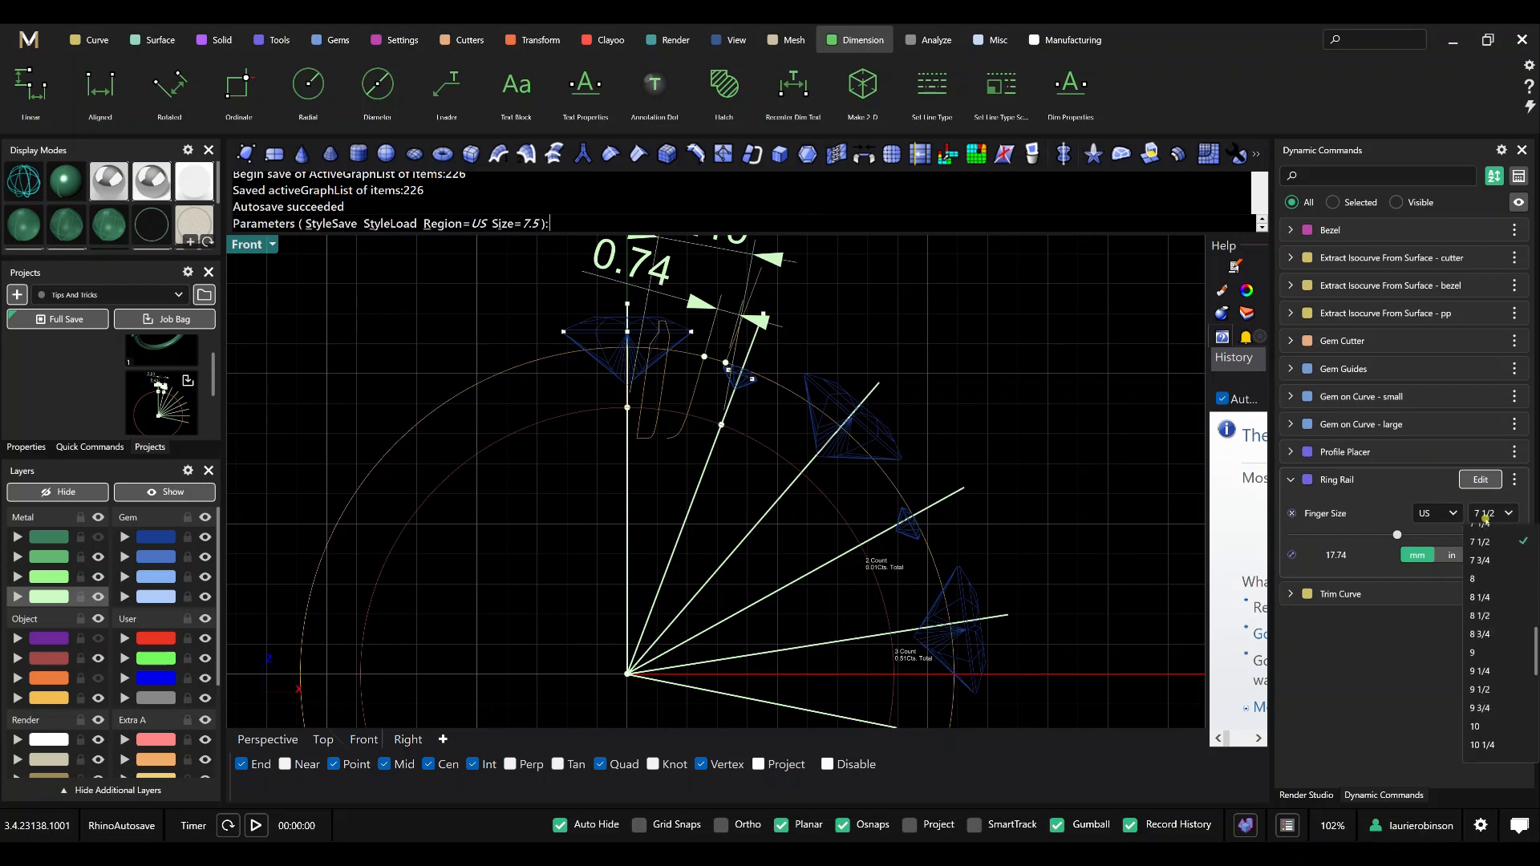
click(1494, 596)
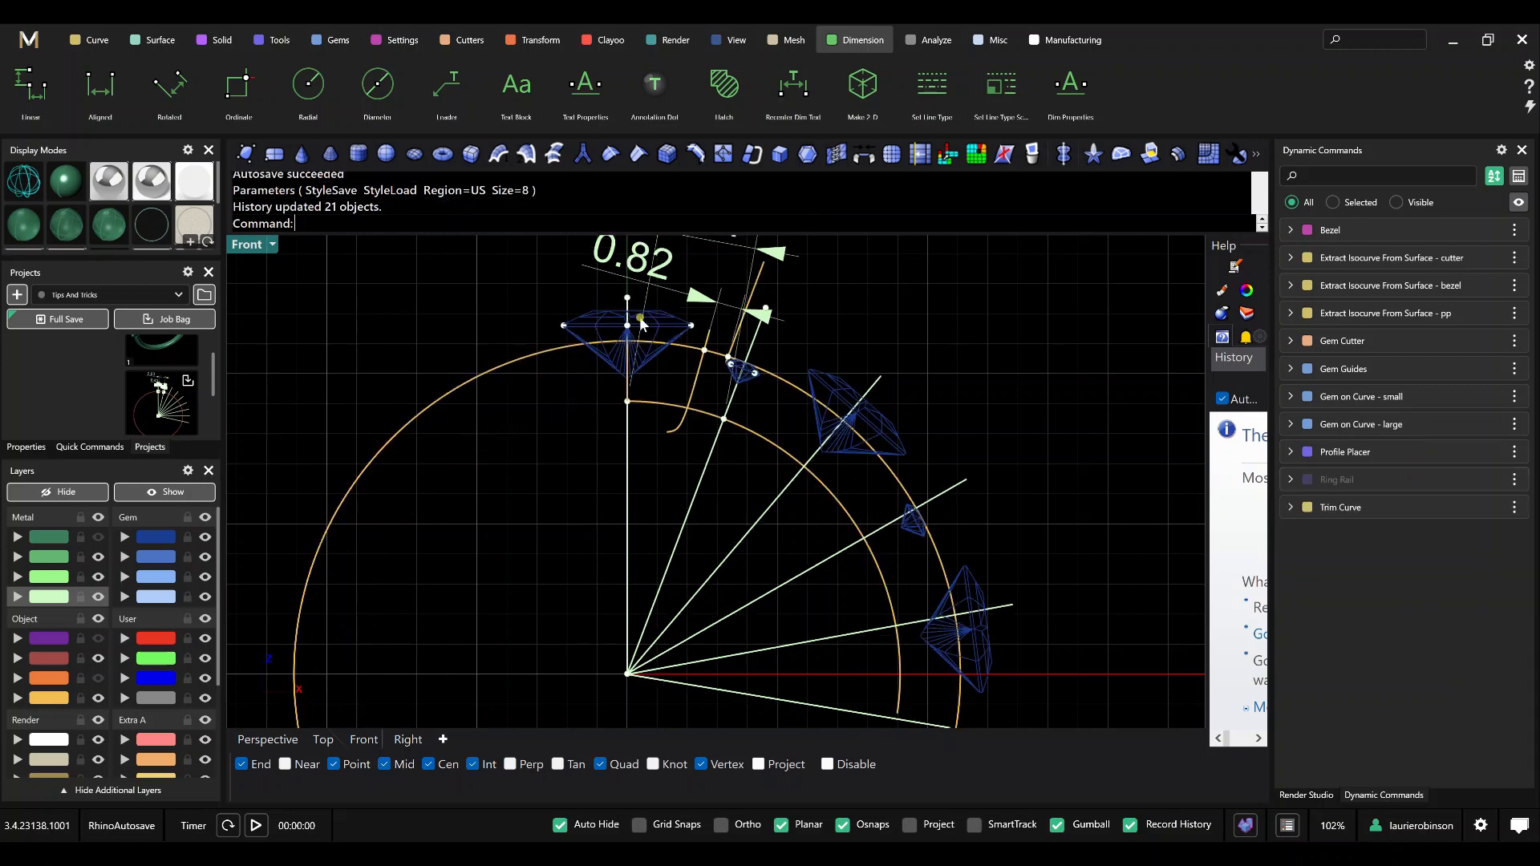
Move the Start Position of Gem on Curve - small to 0.198, closer to the first large gem.
right_drag(696, 335, 701, 414)
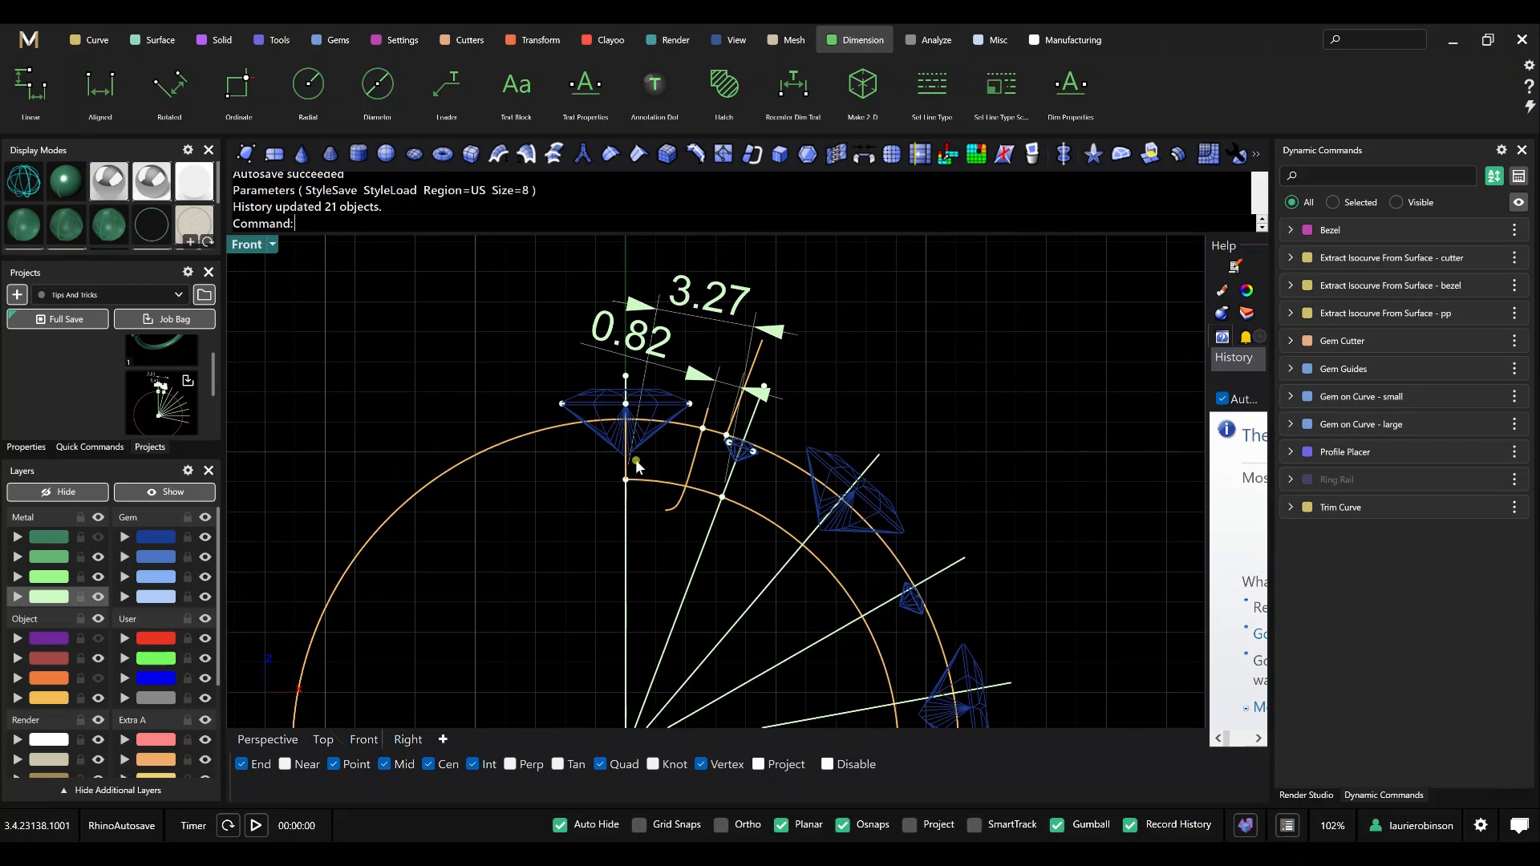
click(1475, 396)
scroll(730, 488, up, 1)
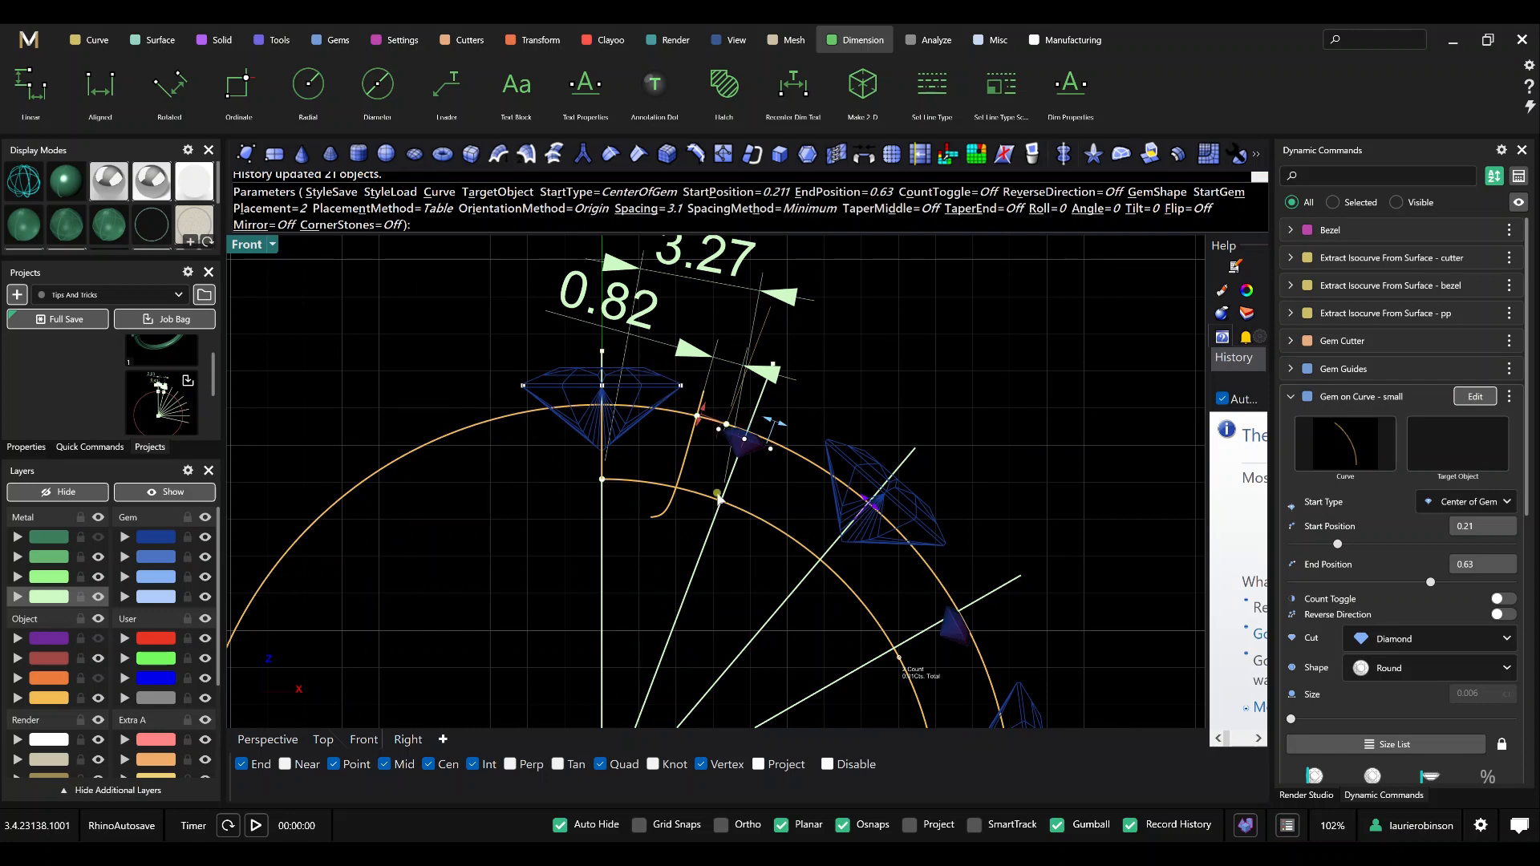
scroll(715, 498, up, 4)
right_drag(707, 487, 708, 595)
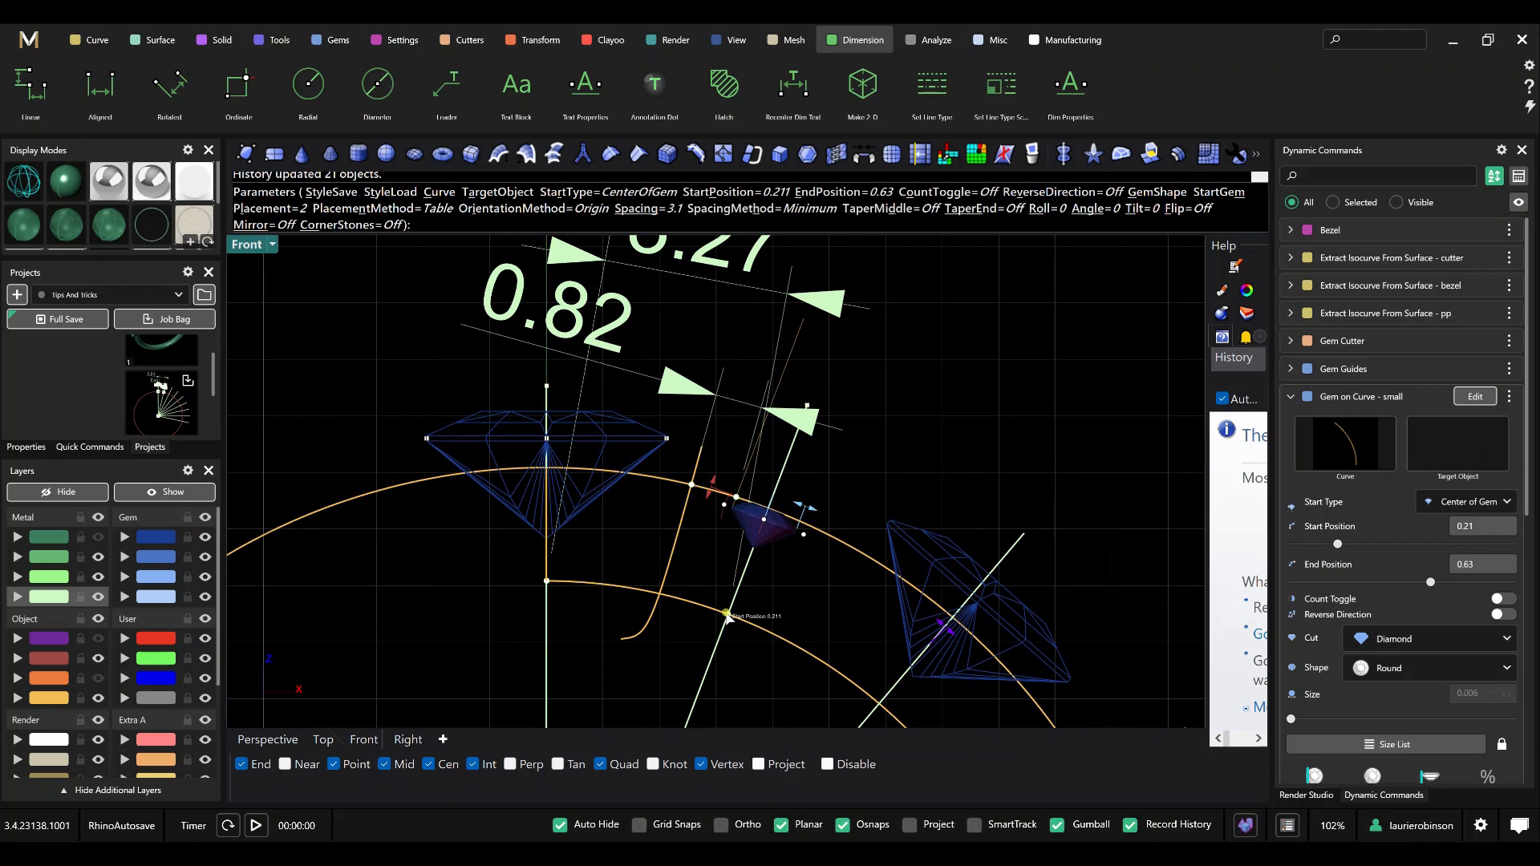
drag(726, 615, 721, 610)
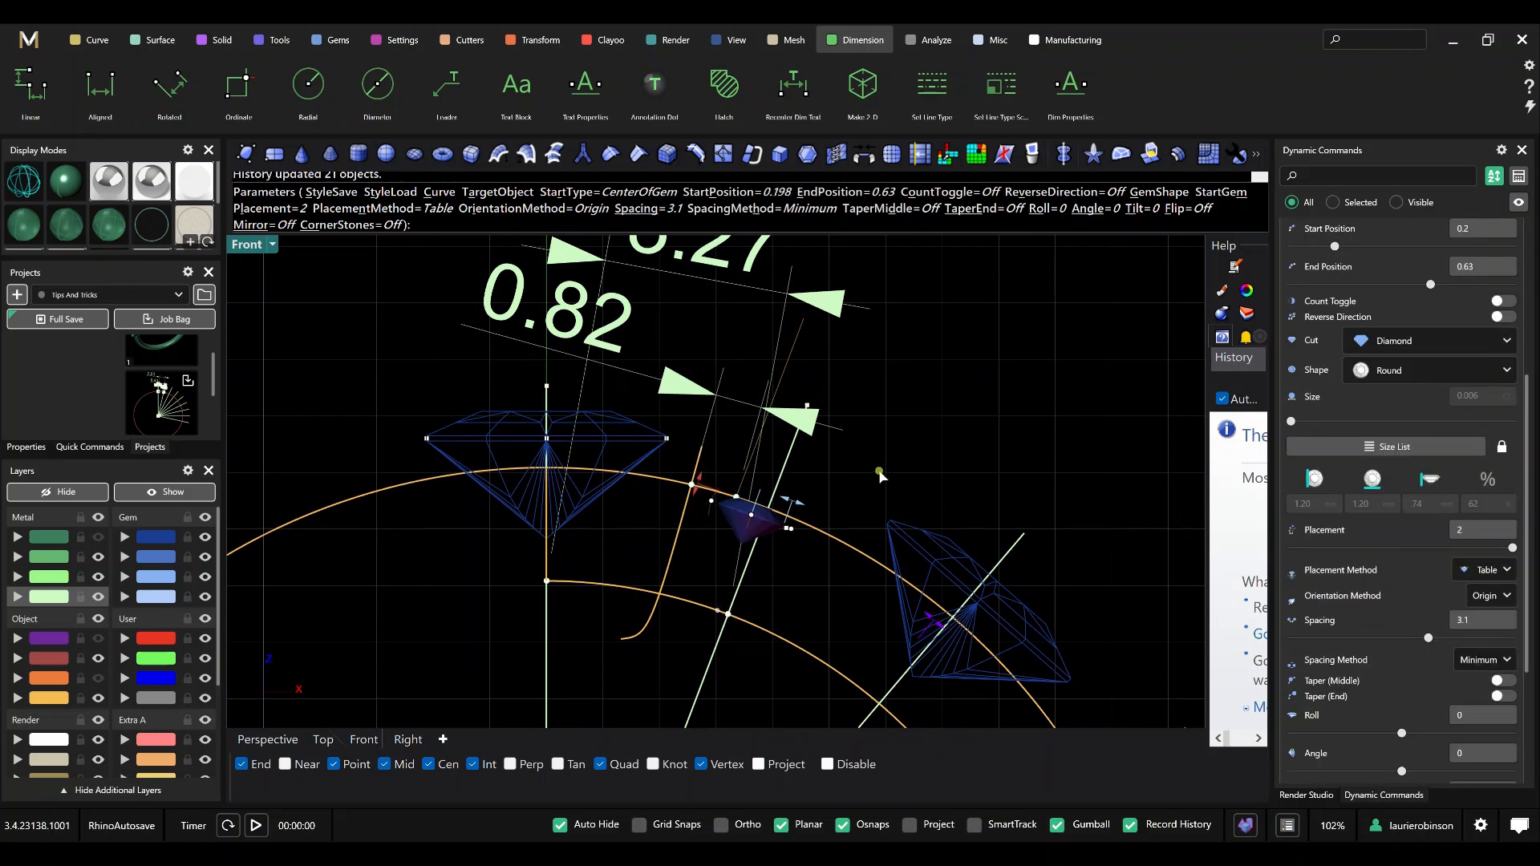
right_click(880, 472)
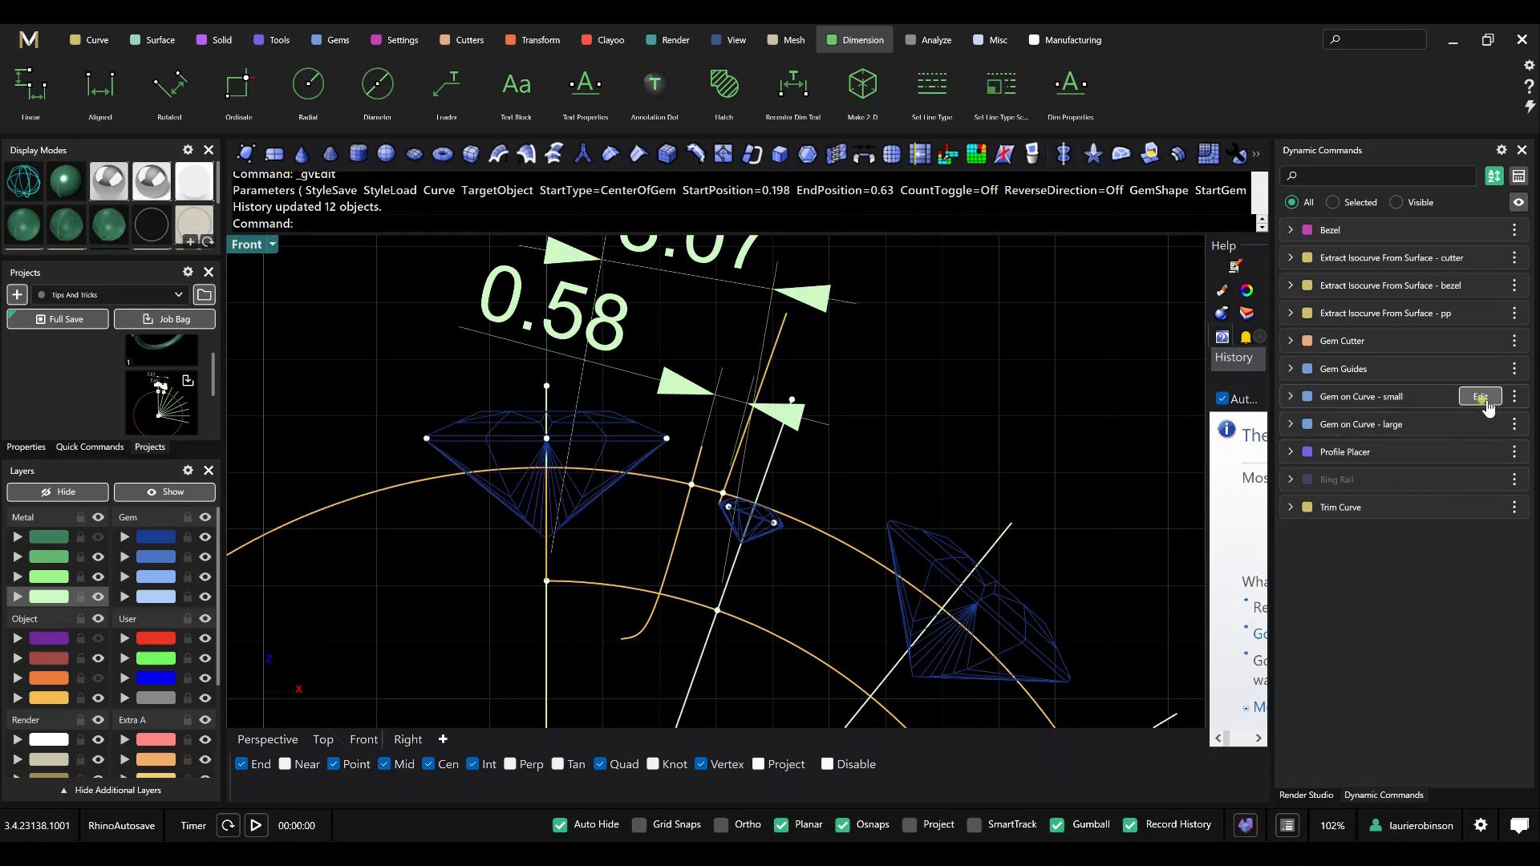
Adjust the Start Position of Gem on Curve - small to 0.205.
click(1476, 396)
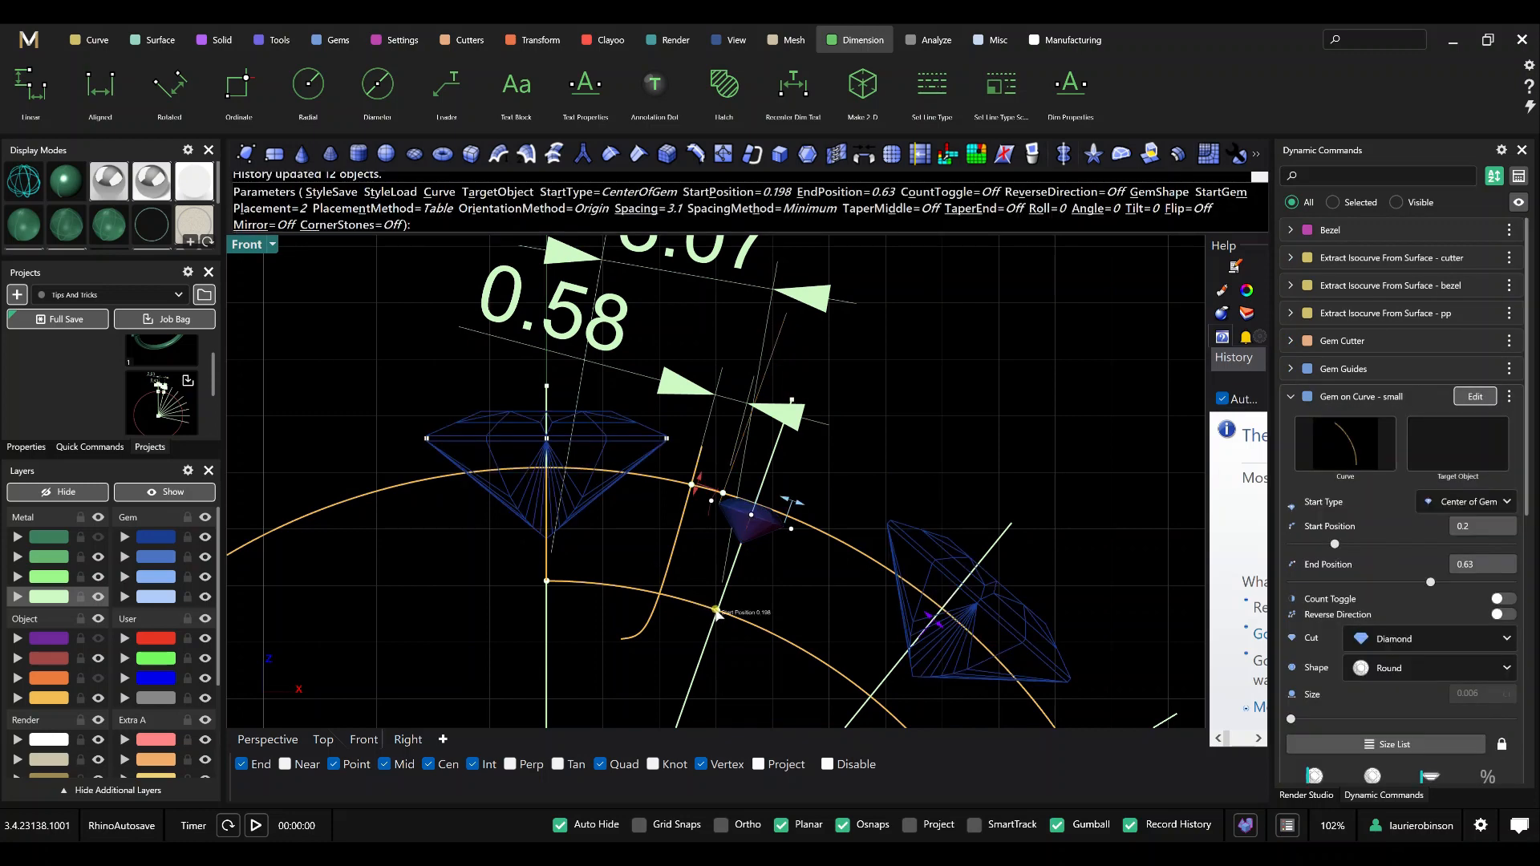
drag(715, 610, 723, 613)
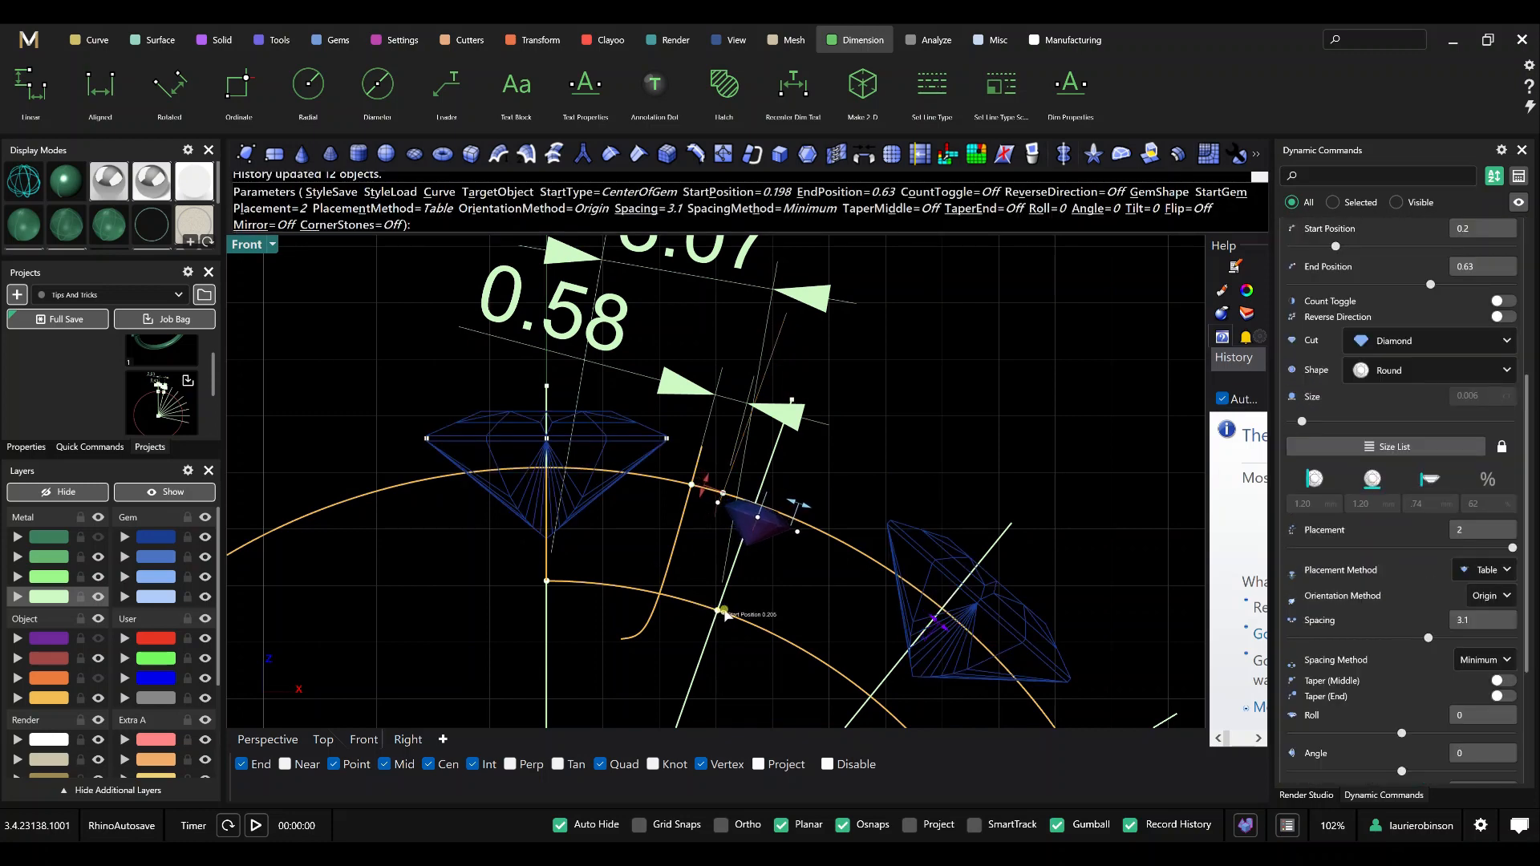
right_click(908, 497)
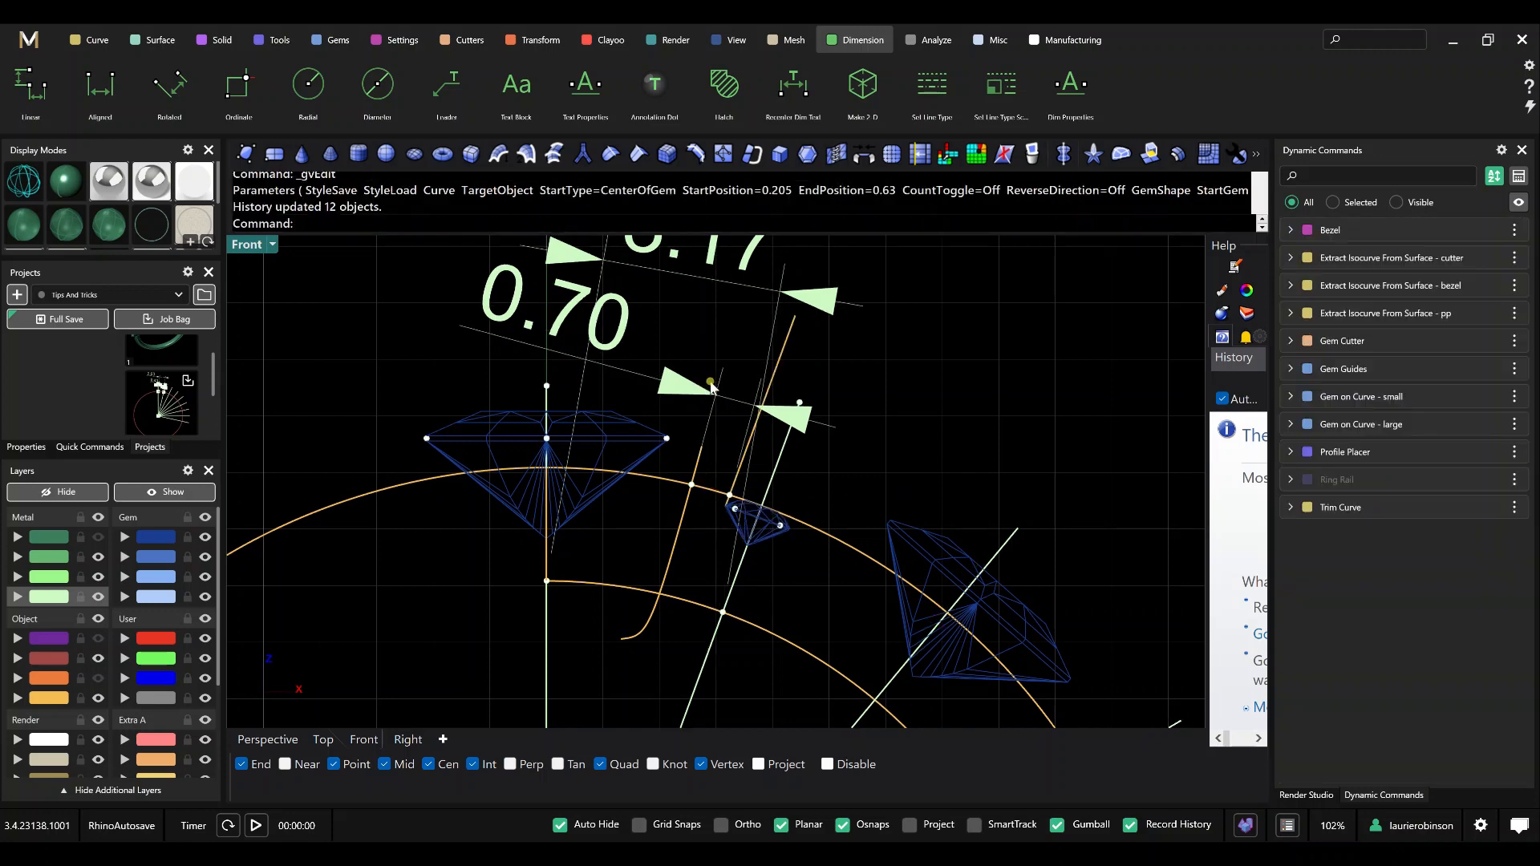
Add an aligned dimension between neighbouring arrayed guide lines, using their intersections with the inner curve near the second large gem.
scroll(713, 384, down, 2)
scroll(728, 395, down, 1)
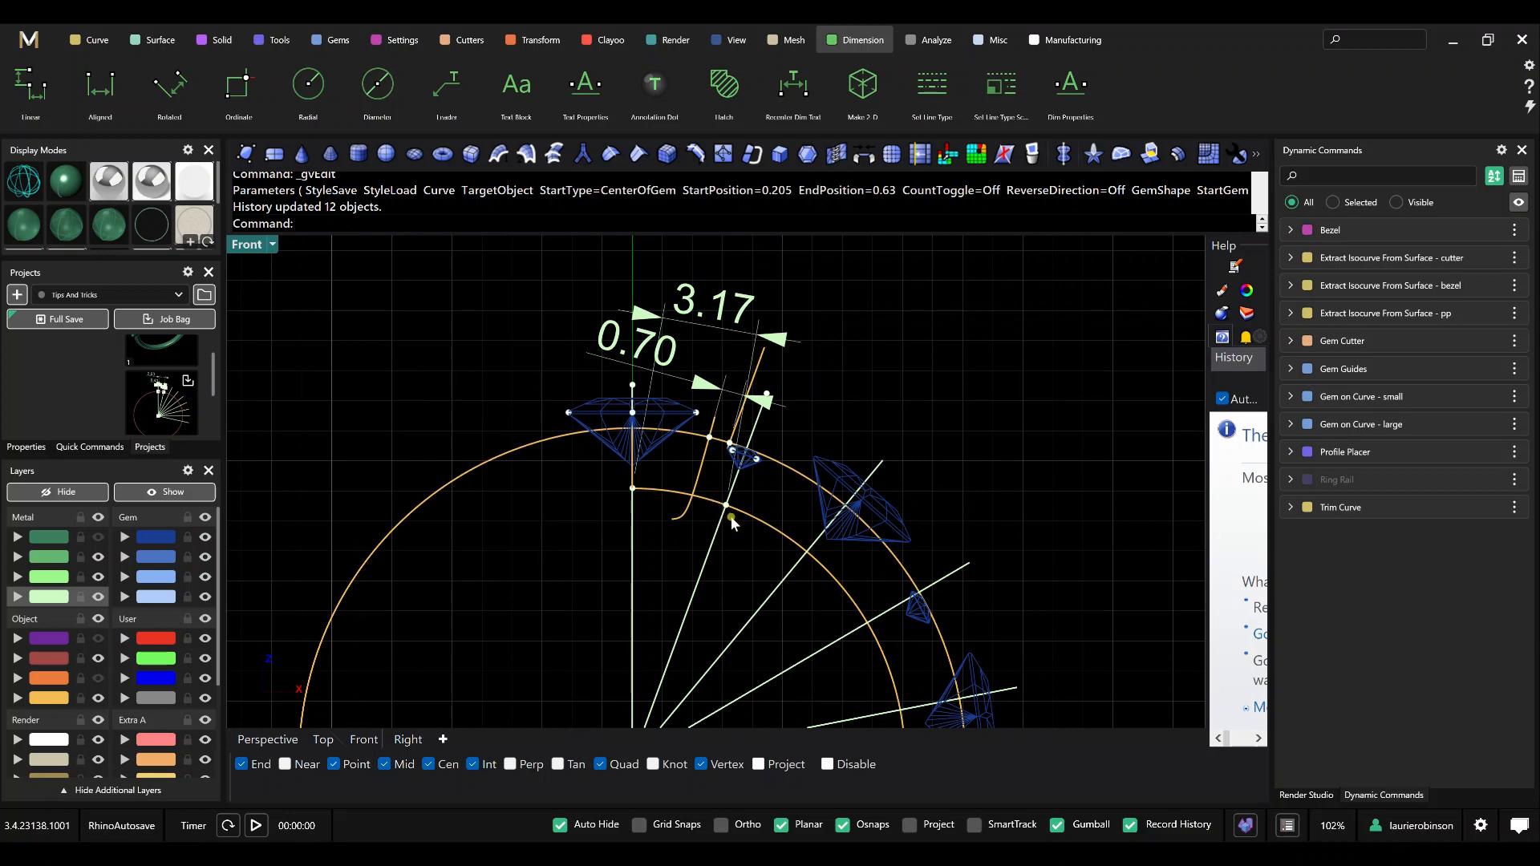
scroll(720, 308, down, 2)
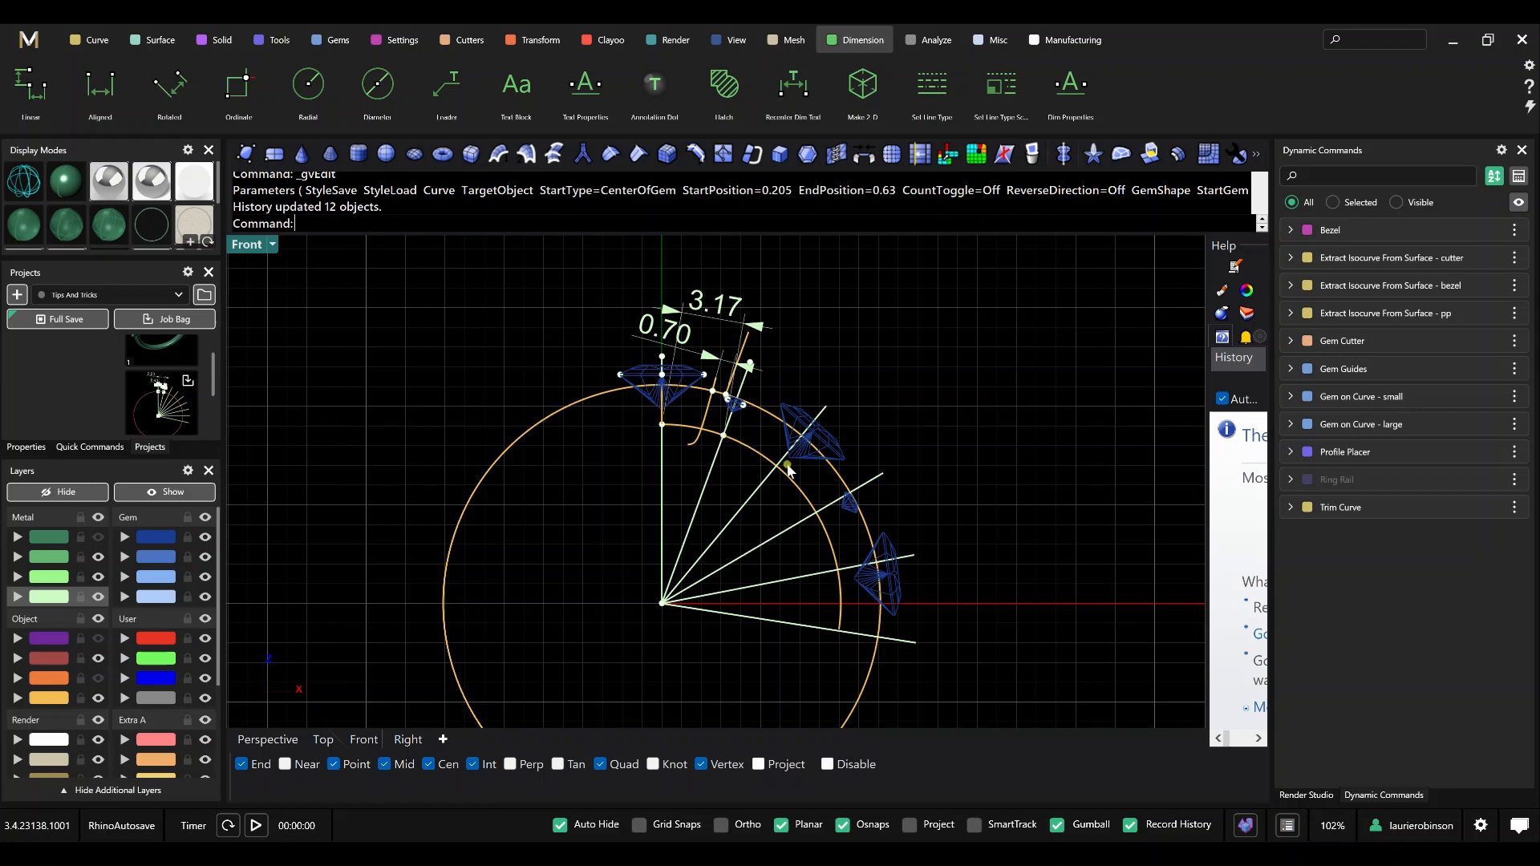
text(dima)
key(Return)
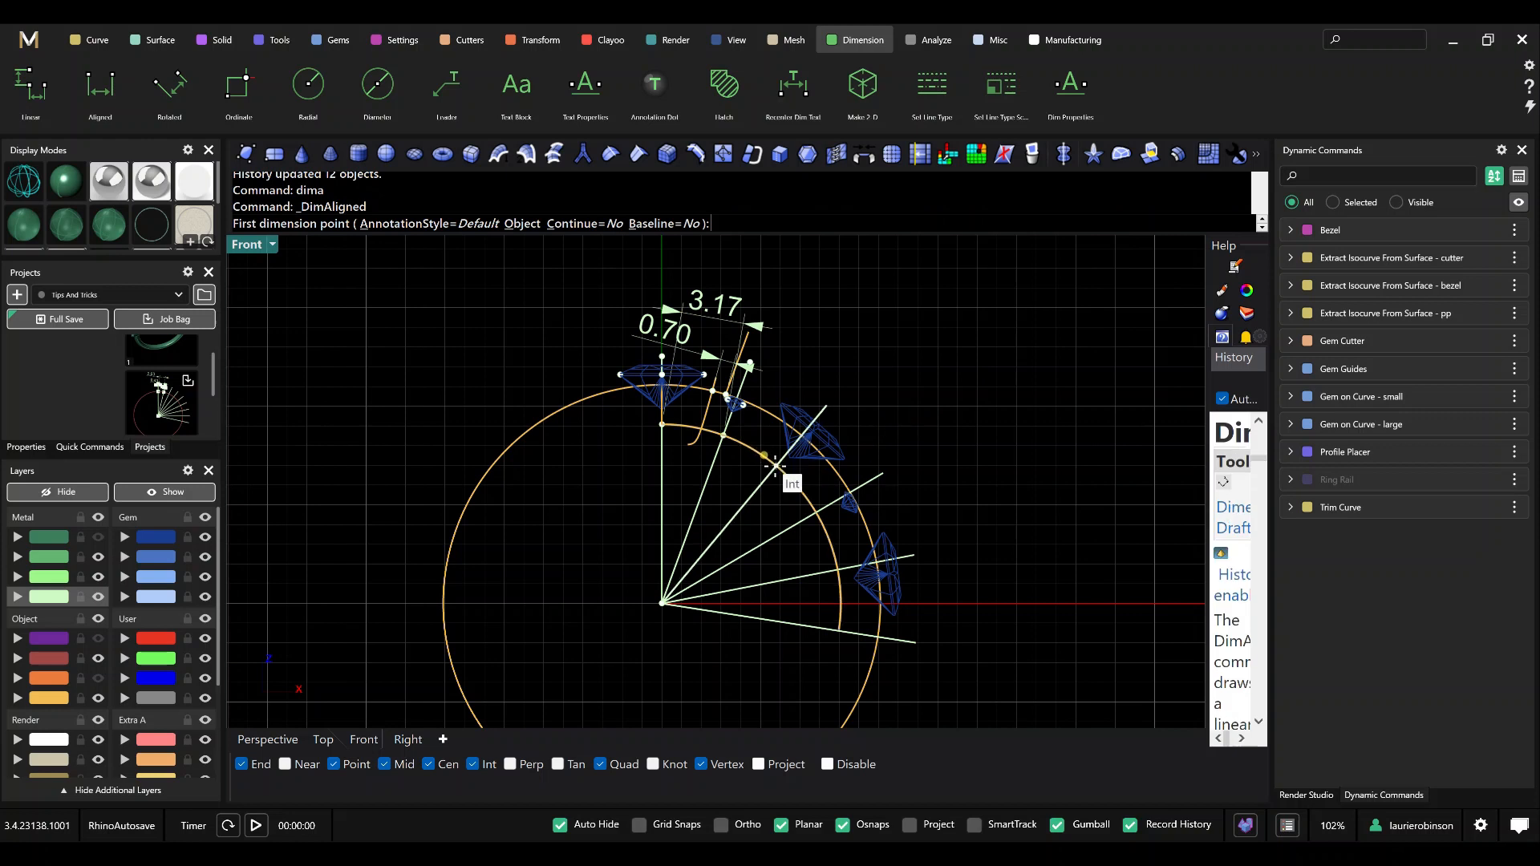
click(771, 462)
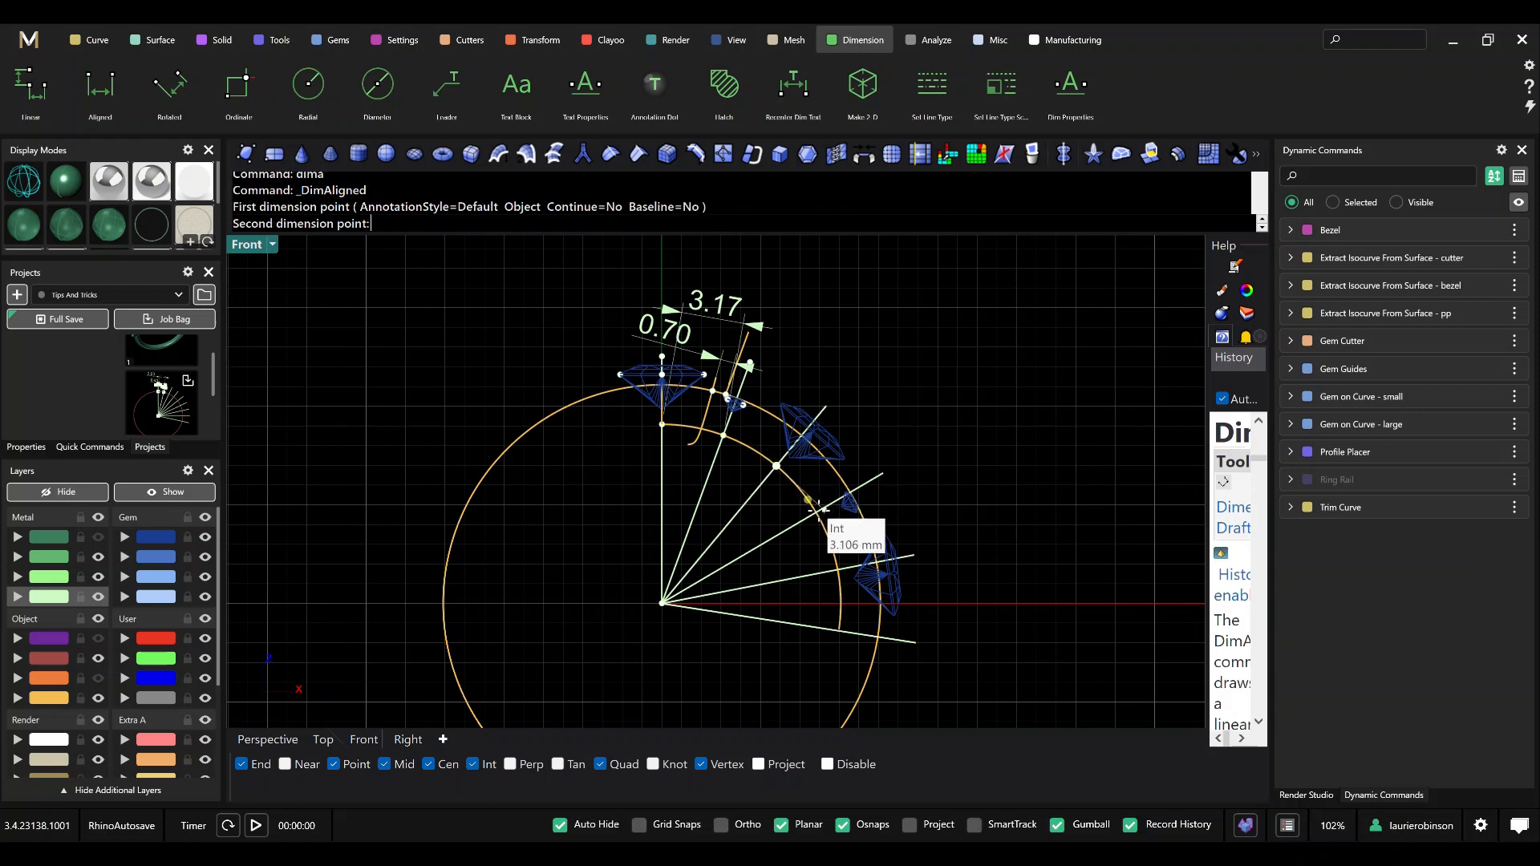
click(837, 535)
click(922, 406)
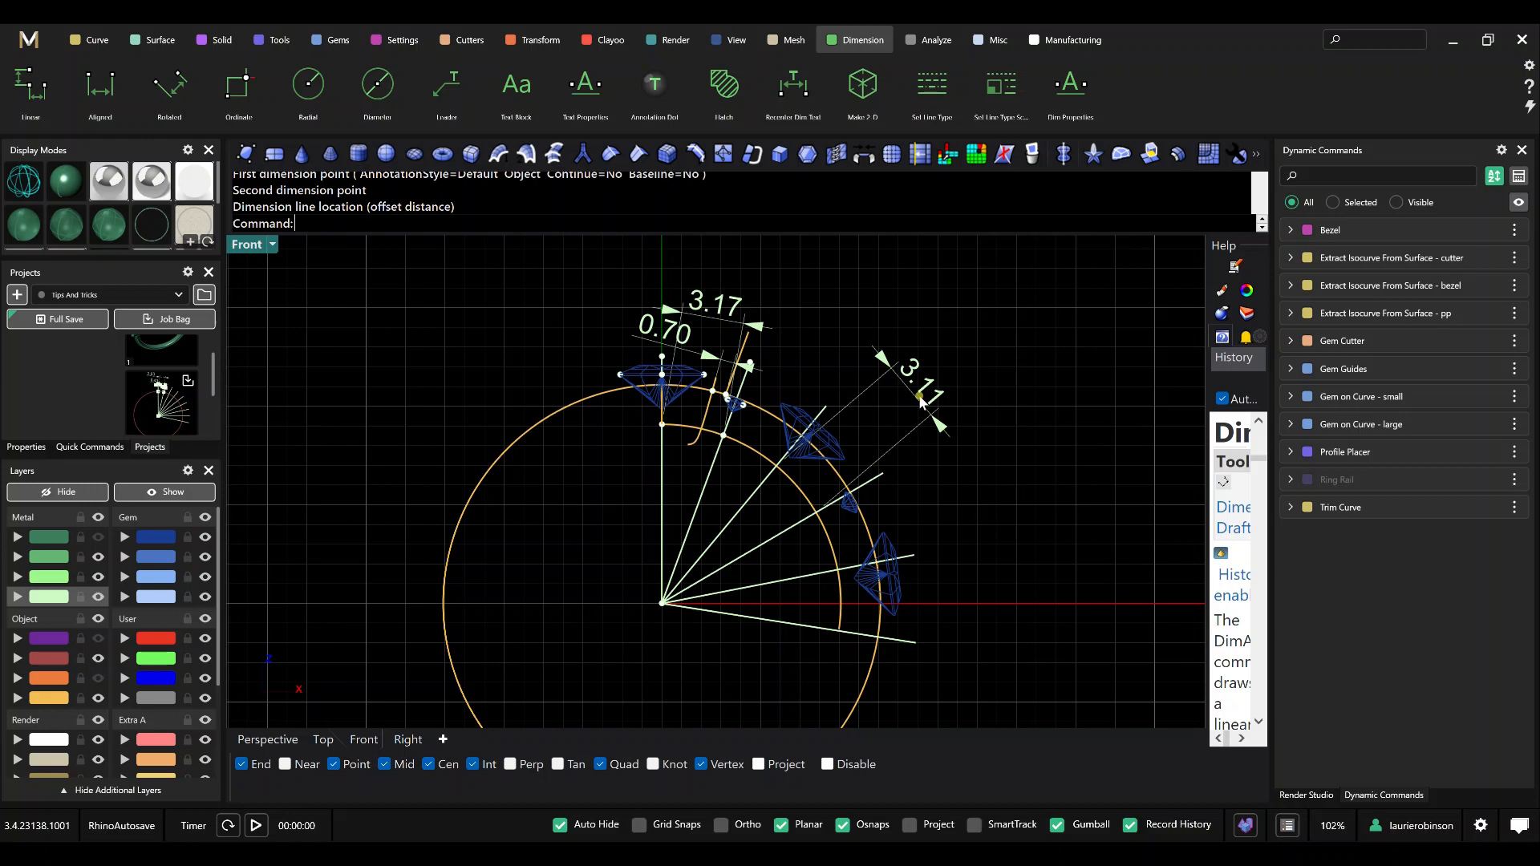
Delete the check dimension beside the second large gem and the four arrayed guide lines.
click(921, 401)
key(Delete)
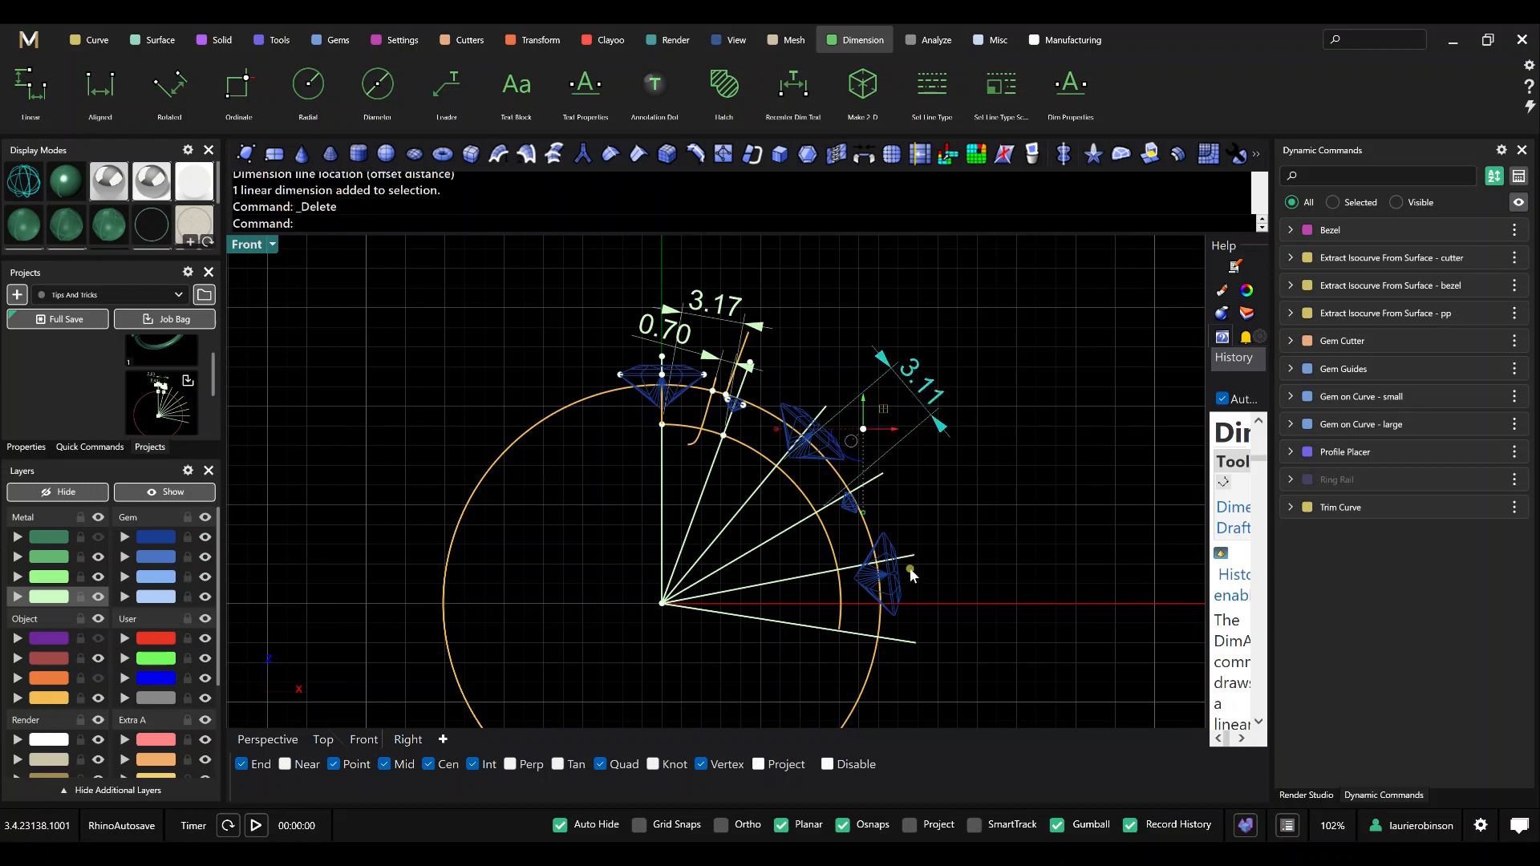
drag(747, 644, 724, 519)
key(Delete)
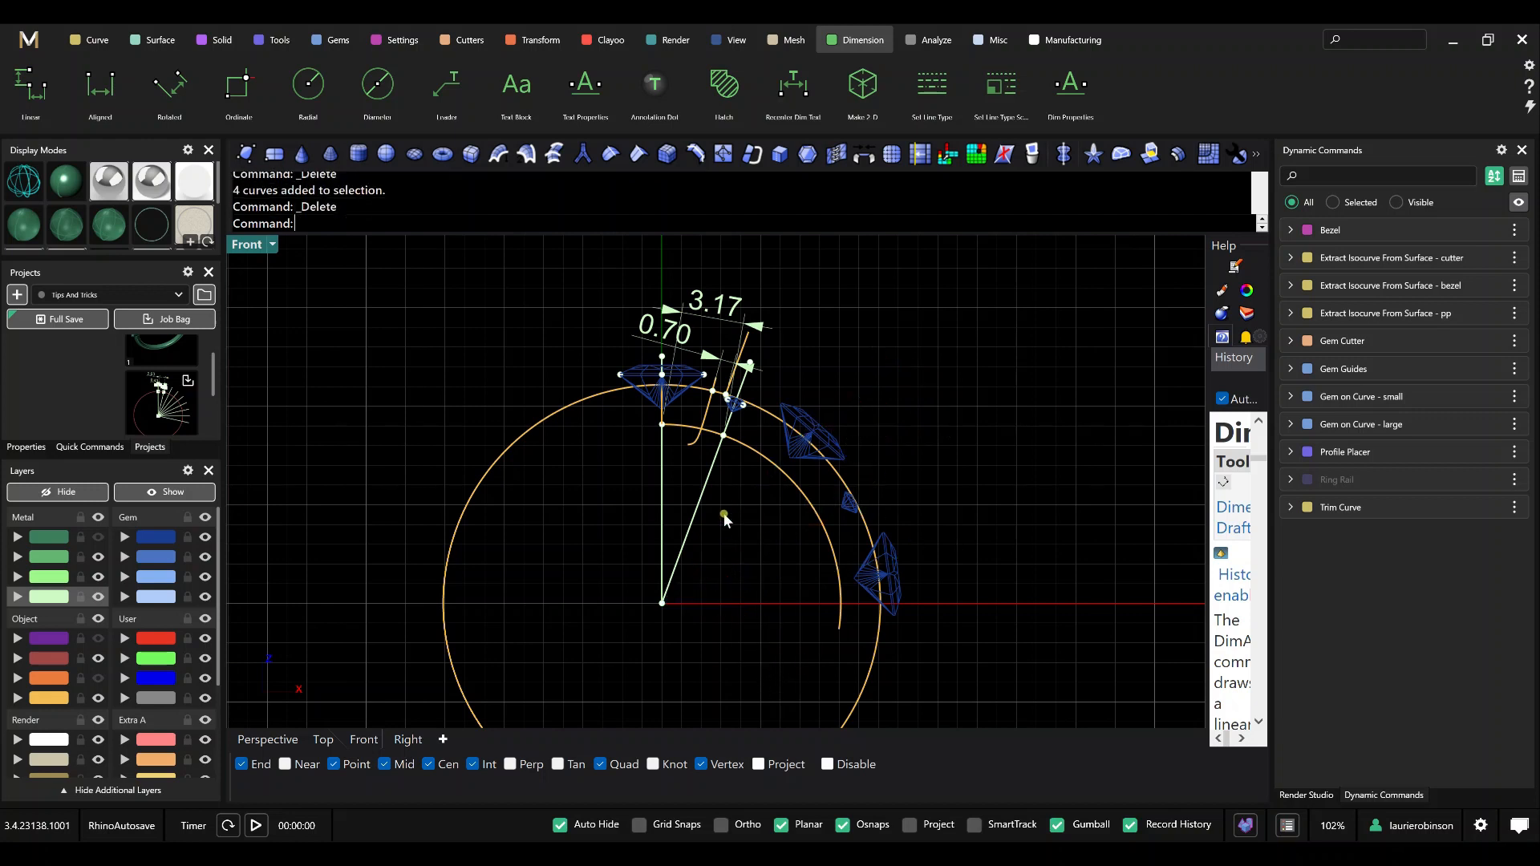
Array the small gem's guide line along the inner curve with 5 items, a distance of 3.17 and Freeform orientation.
text(ArrayCrv)
key(Return)
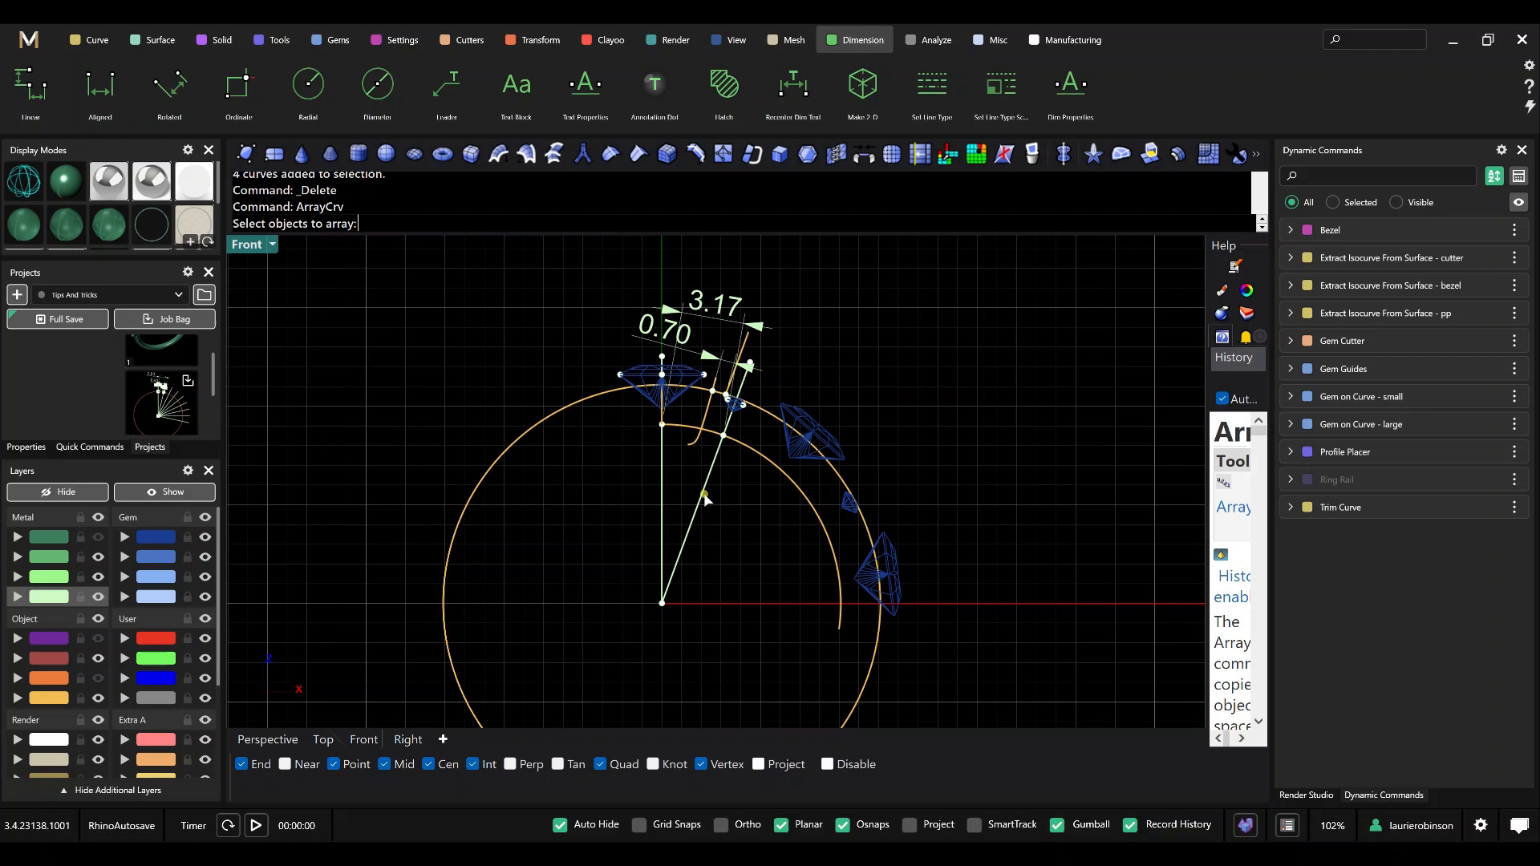
click(705, 499)
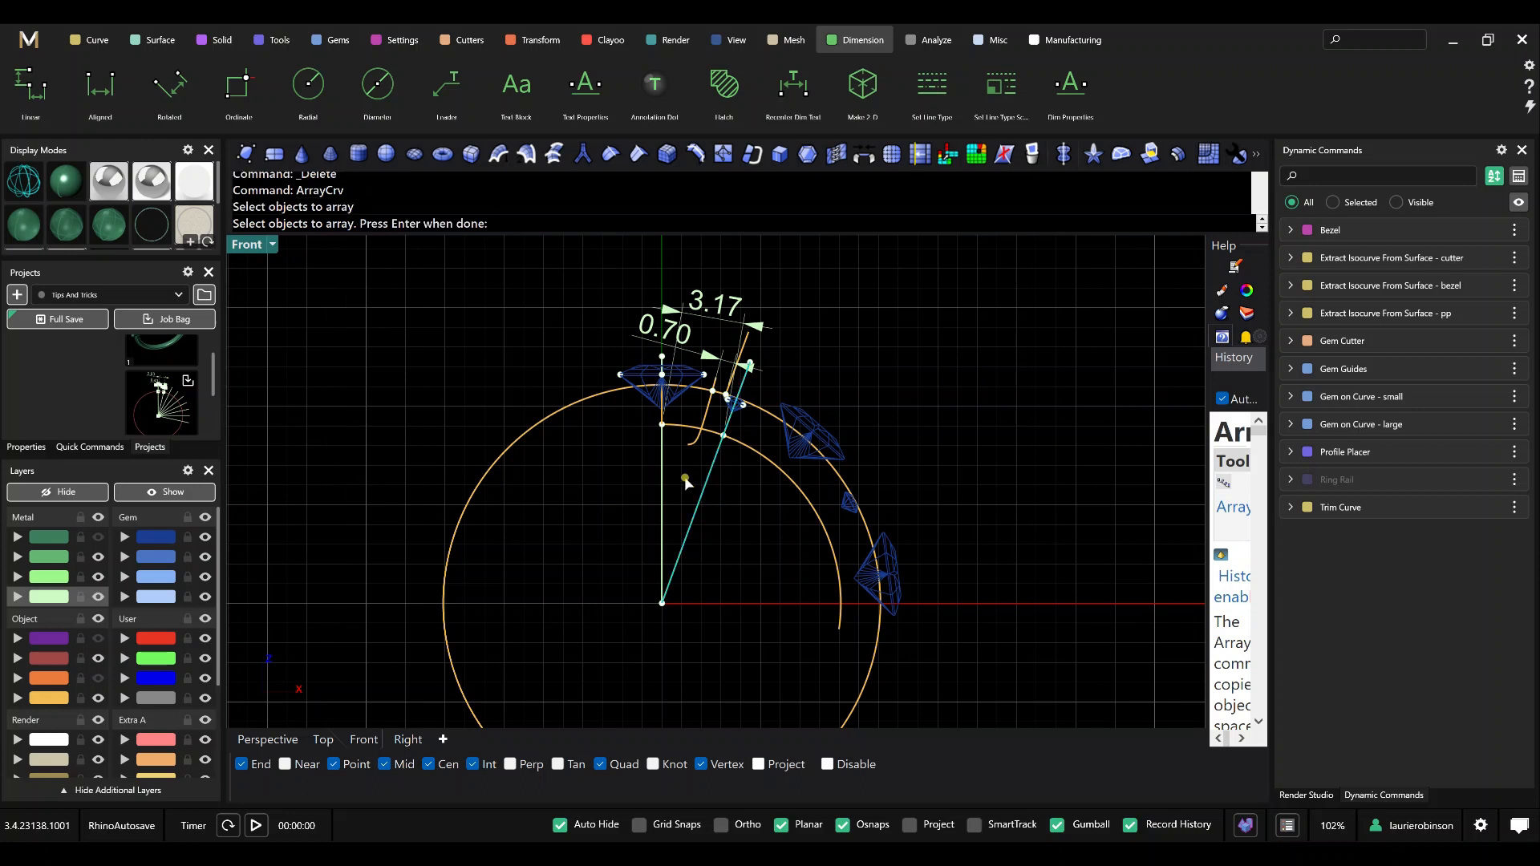
key(Return)
click(689, 429)
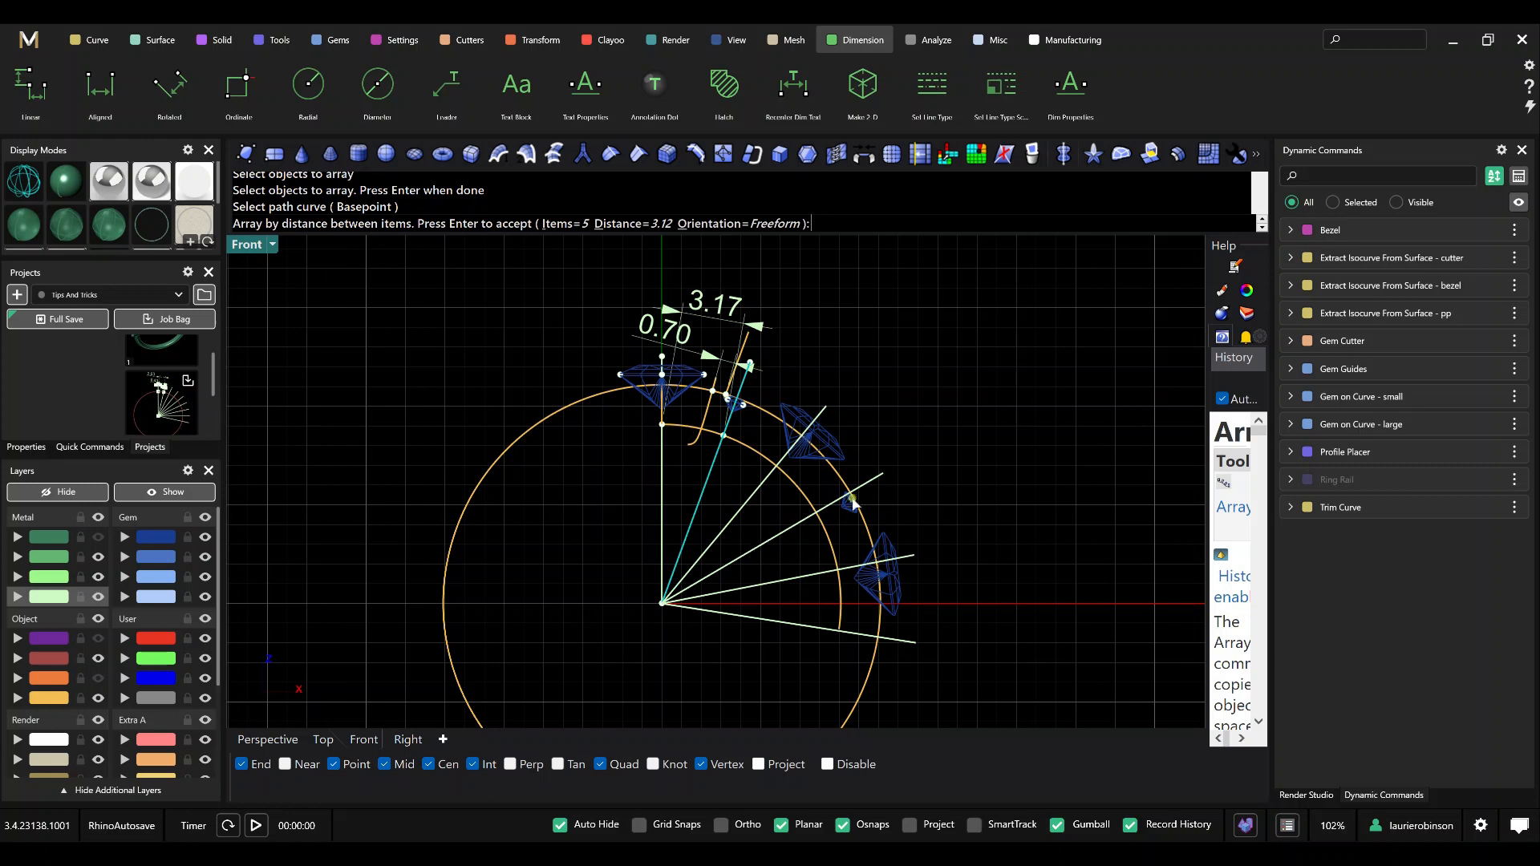
click(654, 224)
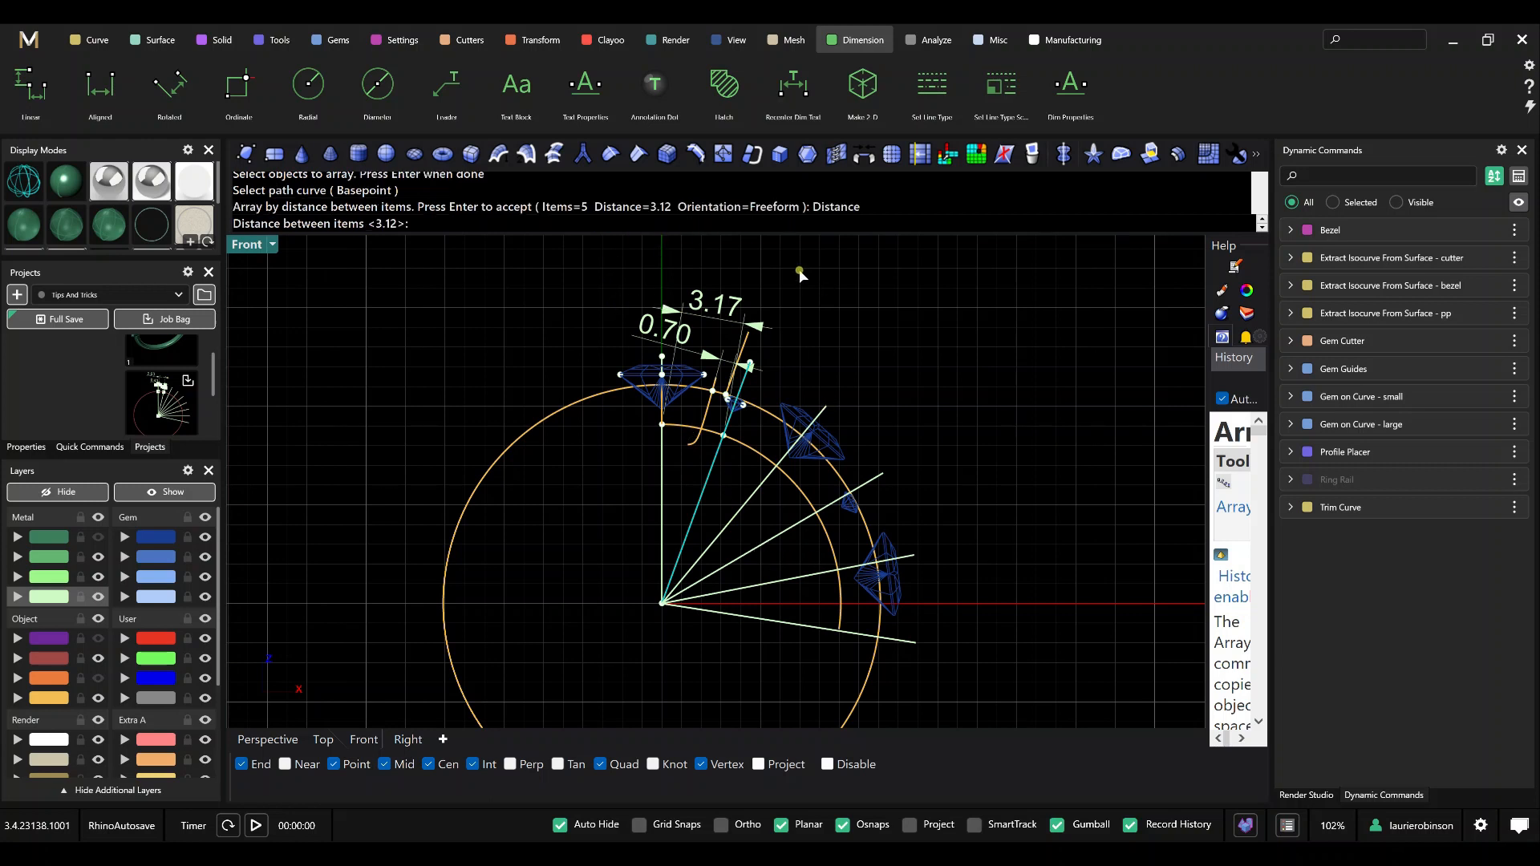
key(Return)
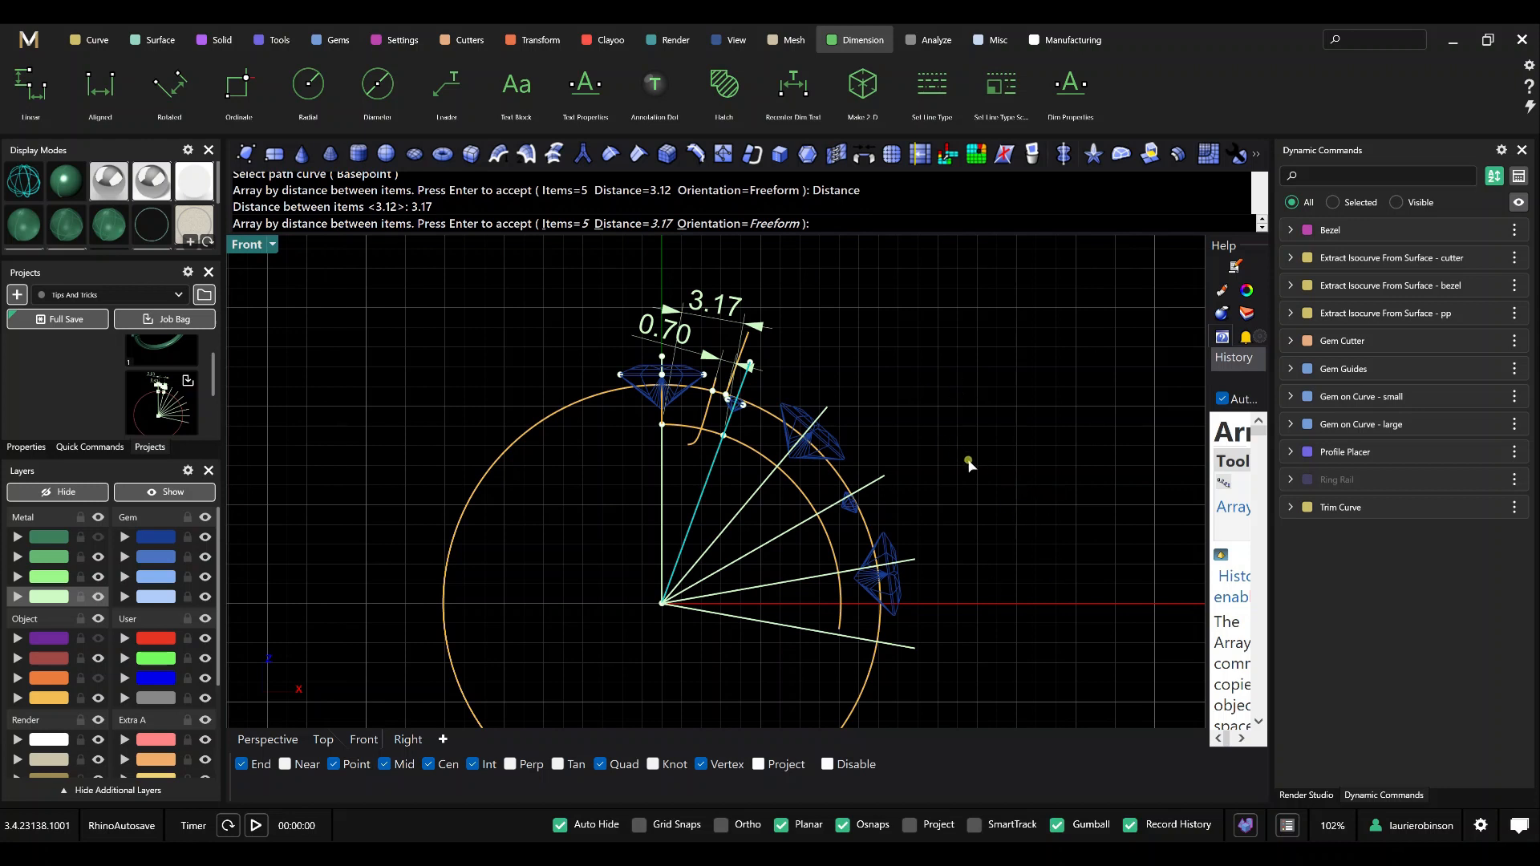
key(Return)
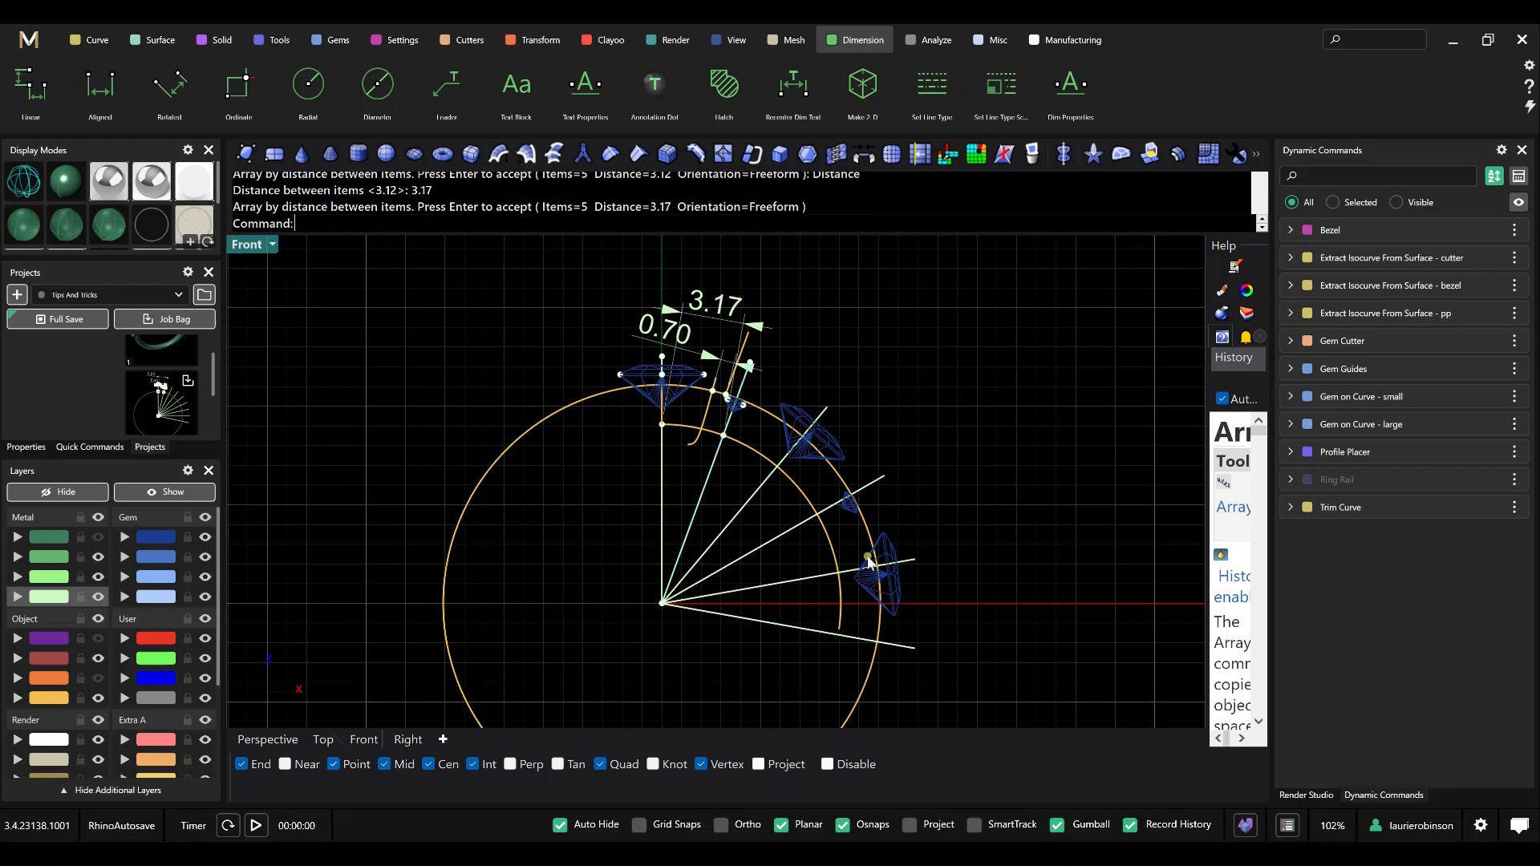
Adjust the End Position of Gem on Curve - large to 0.814, aligning it with the guide line at the last large gem.
scroll(870, 562, up, 3)
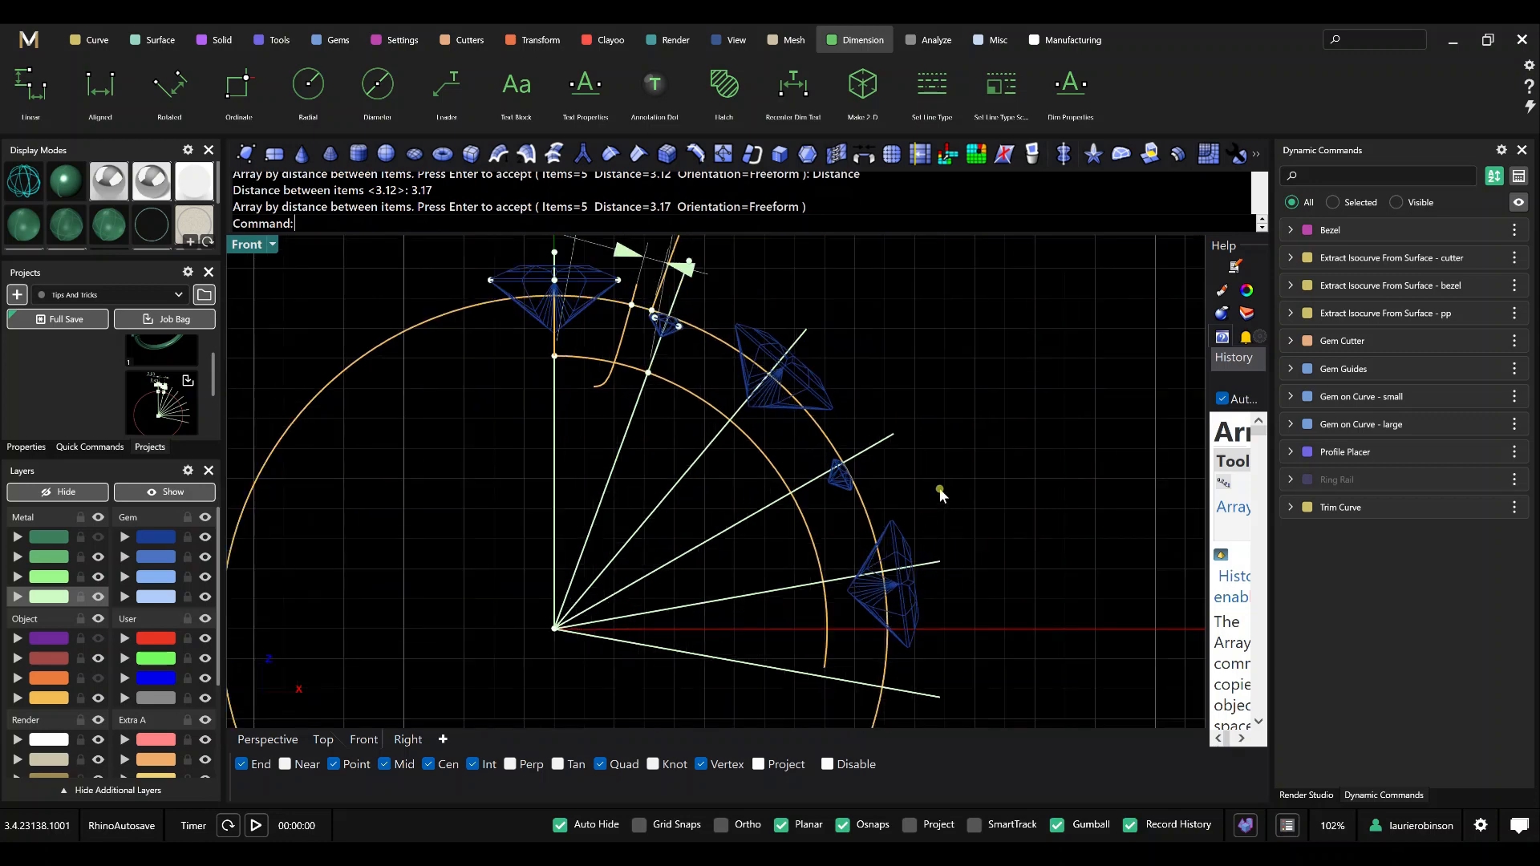
click(1475, 425)
scroll(826, 613, up, 1)
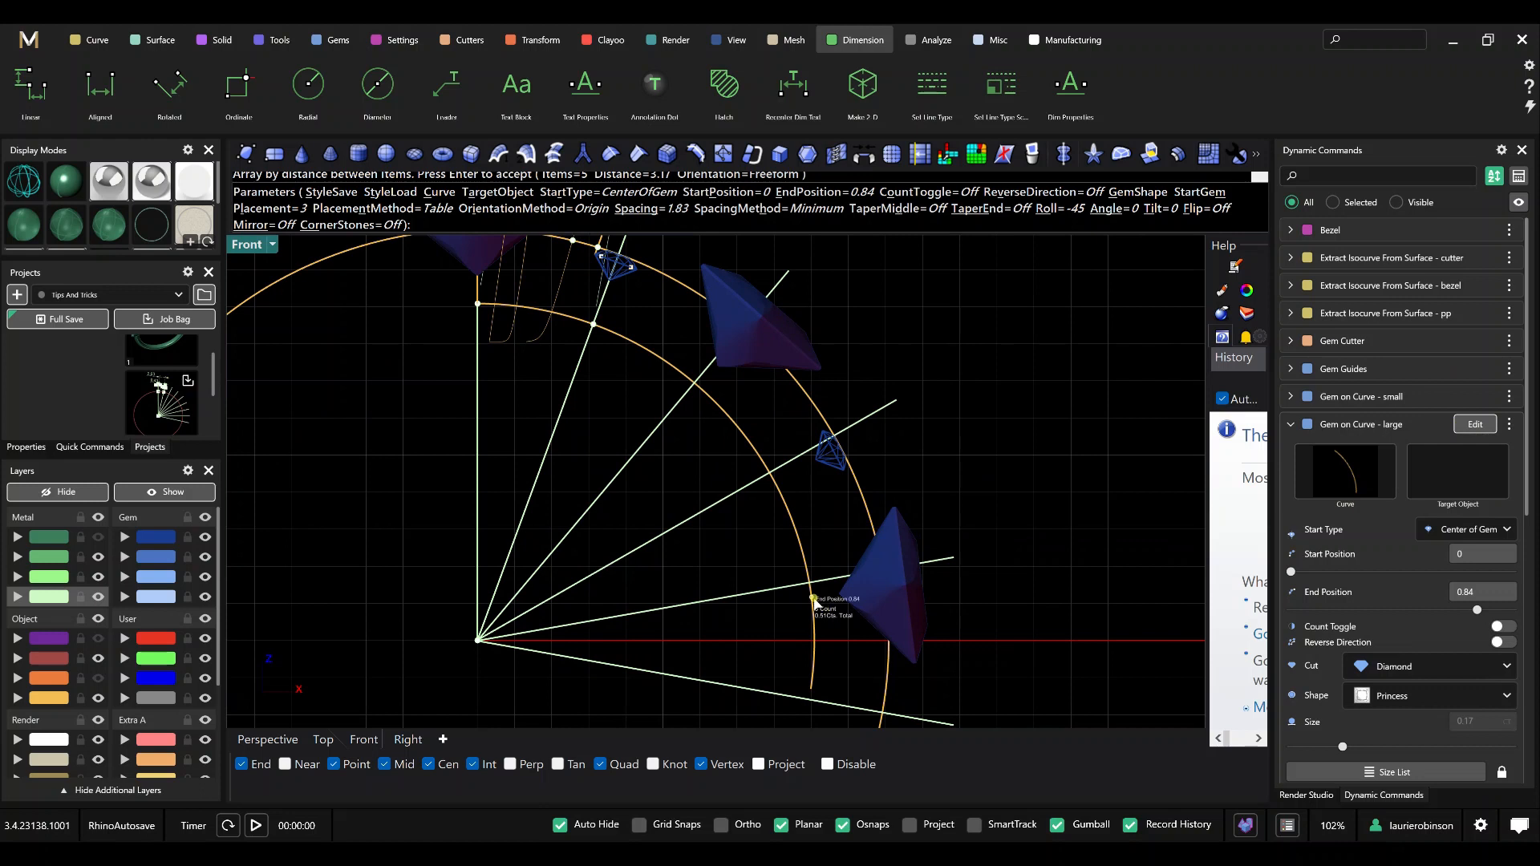
drag(814, 601, 817, 586)
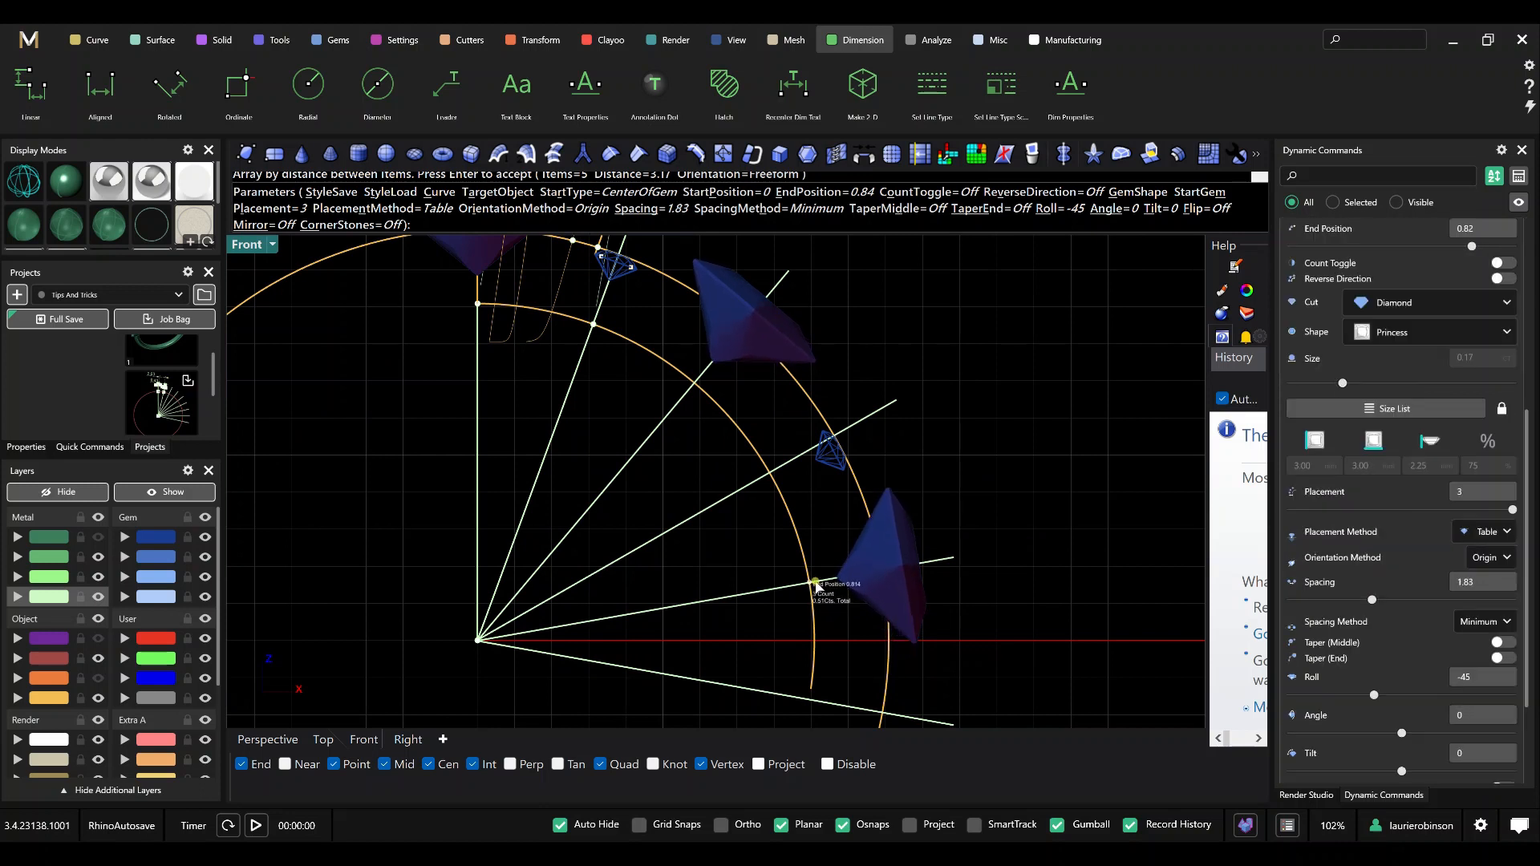
key(Return)
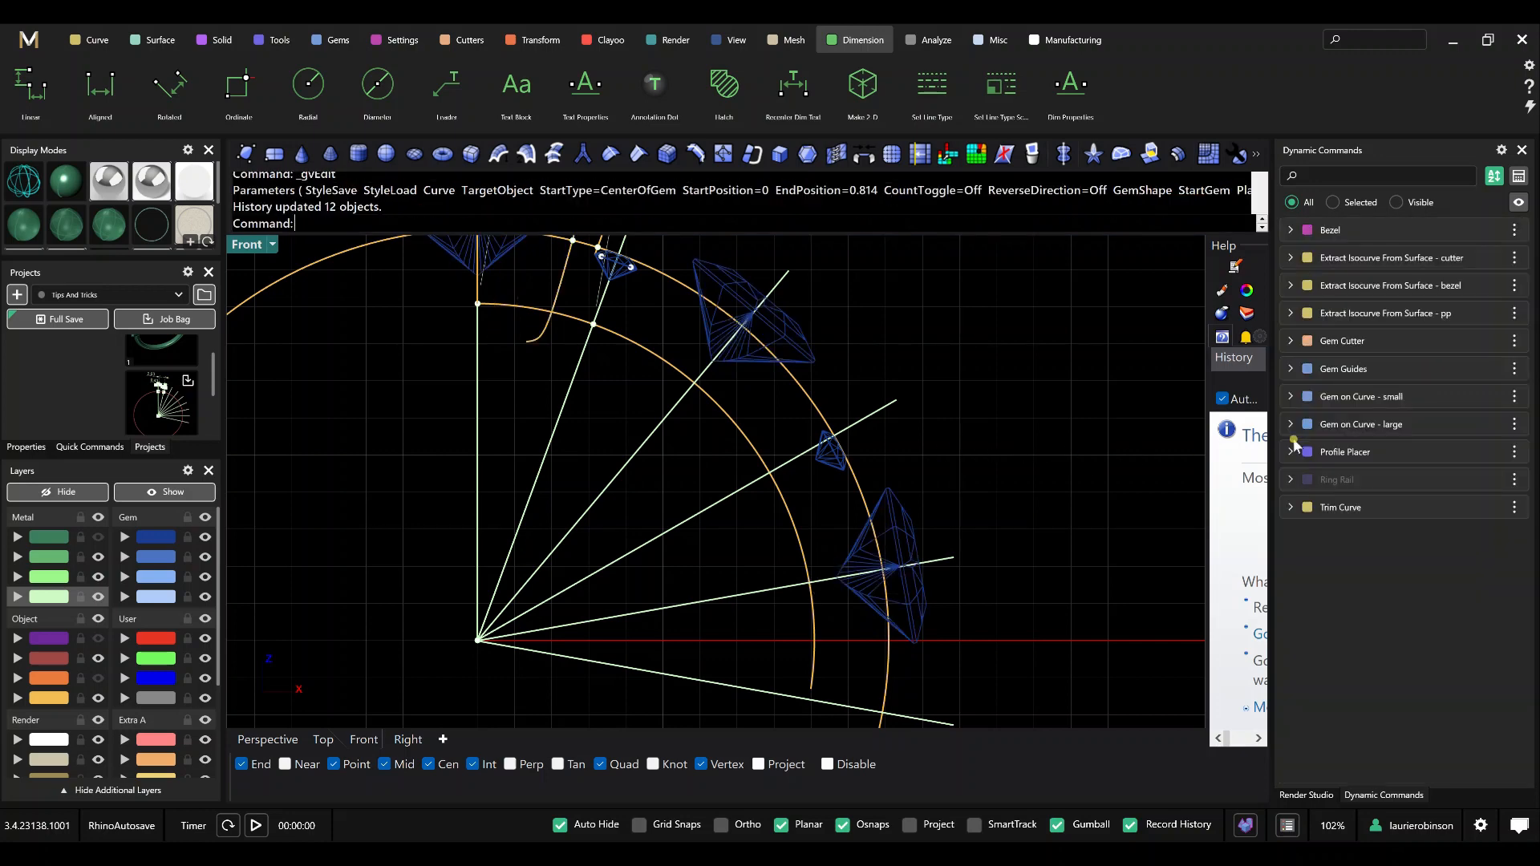
Adjust the End Position of Gem on Curve - small to 0.612, aligning it with the second small gem's guide line.
click(1480, 396)
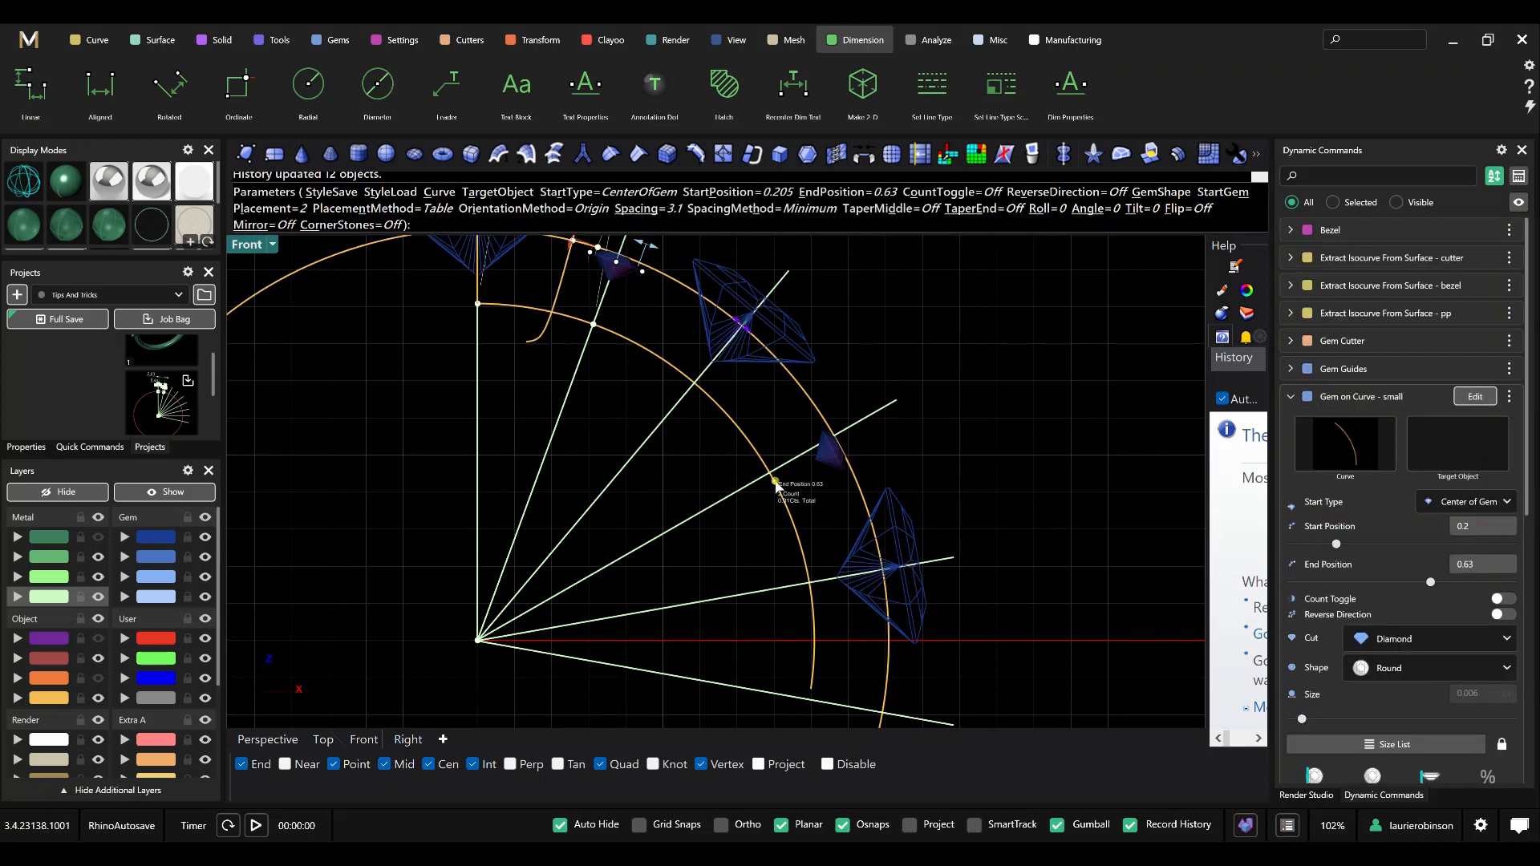
drag(774, 479, 770, 473)
right_click(980, 455)
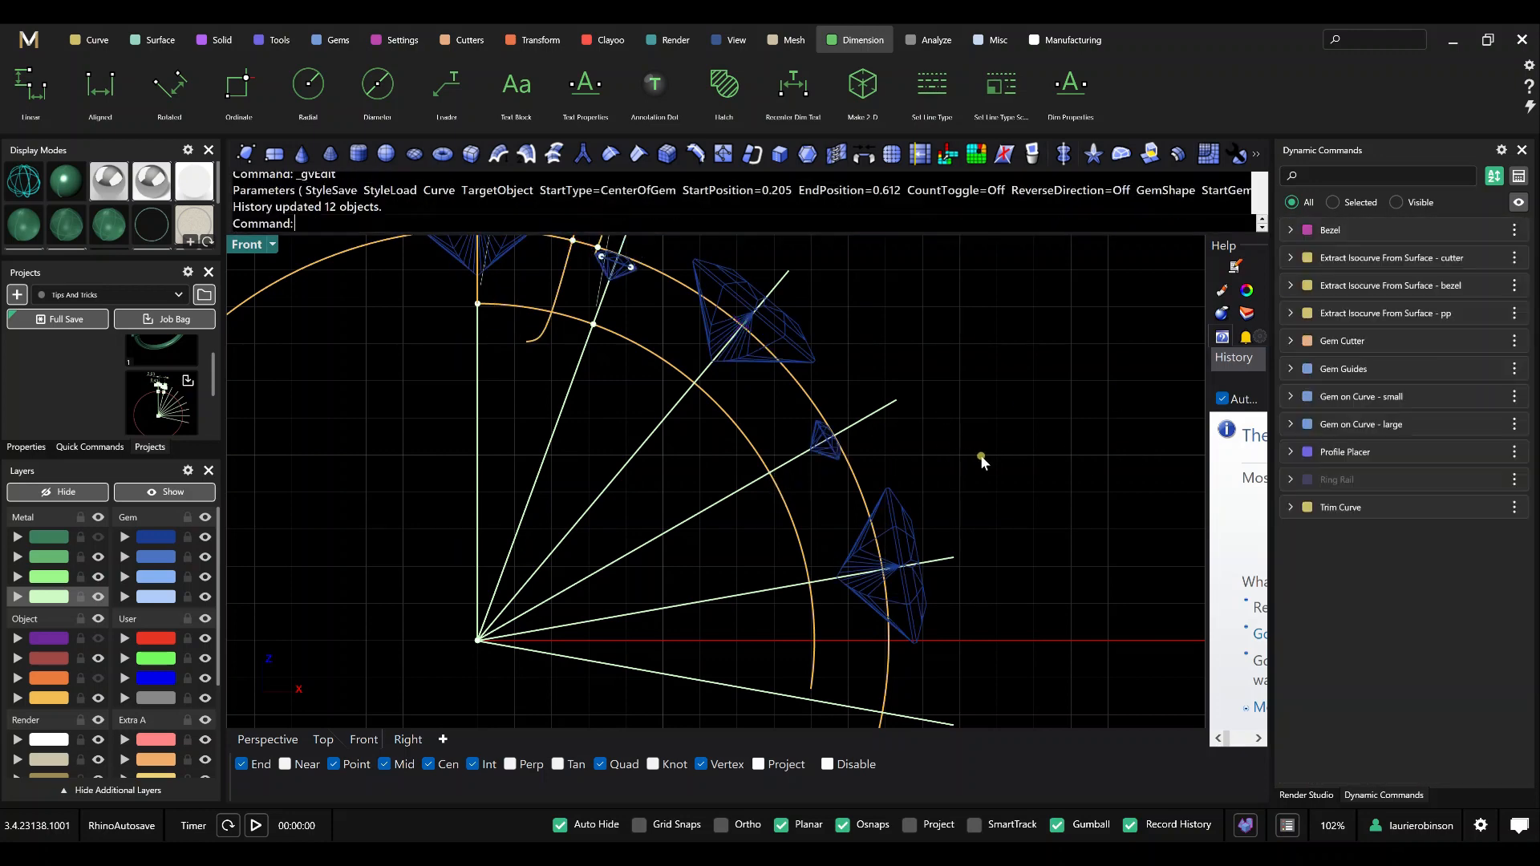
Make the dark green metal layer current, hide the pale green guide layer, and show the purple bezel and orange cutter layers.
scroll(980, 455, down, 8)
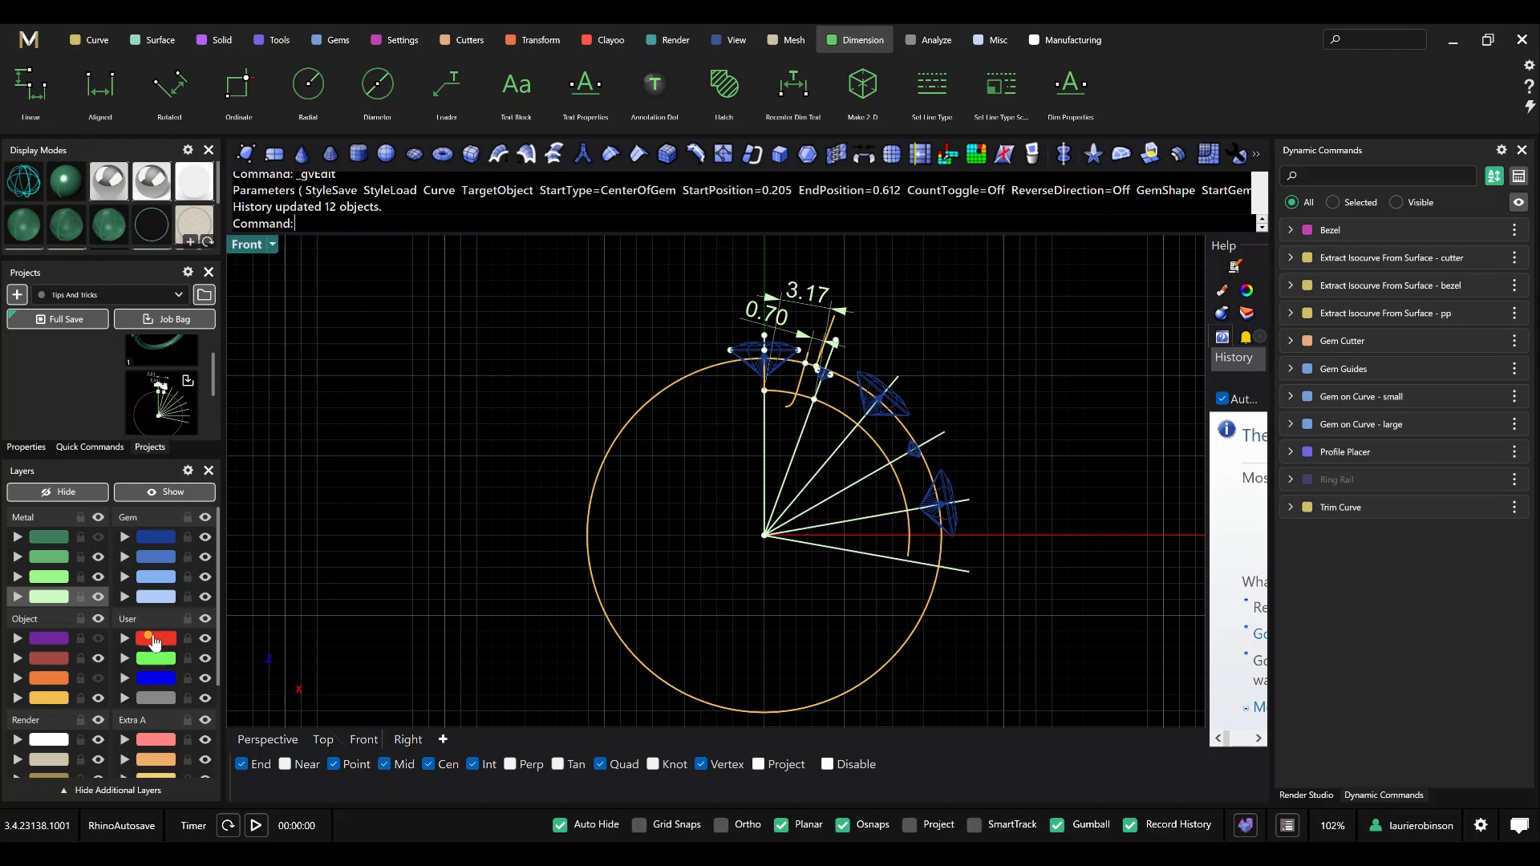
click(50, 537)
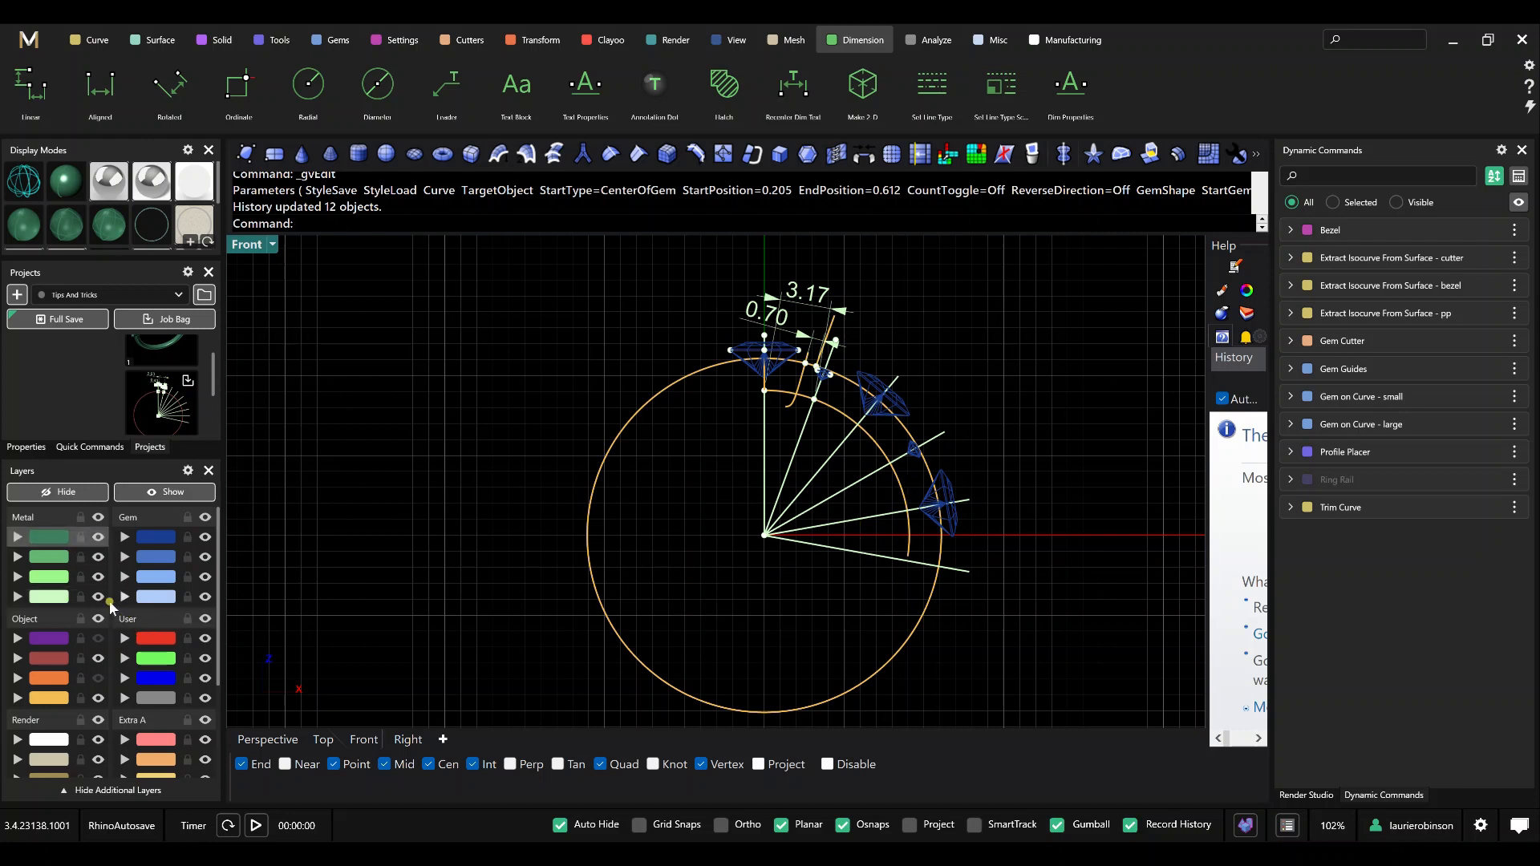
click(97, 598)
click(97, 638)
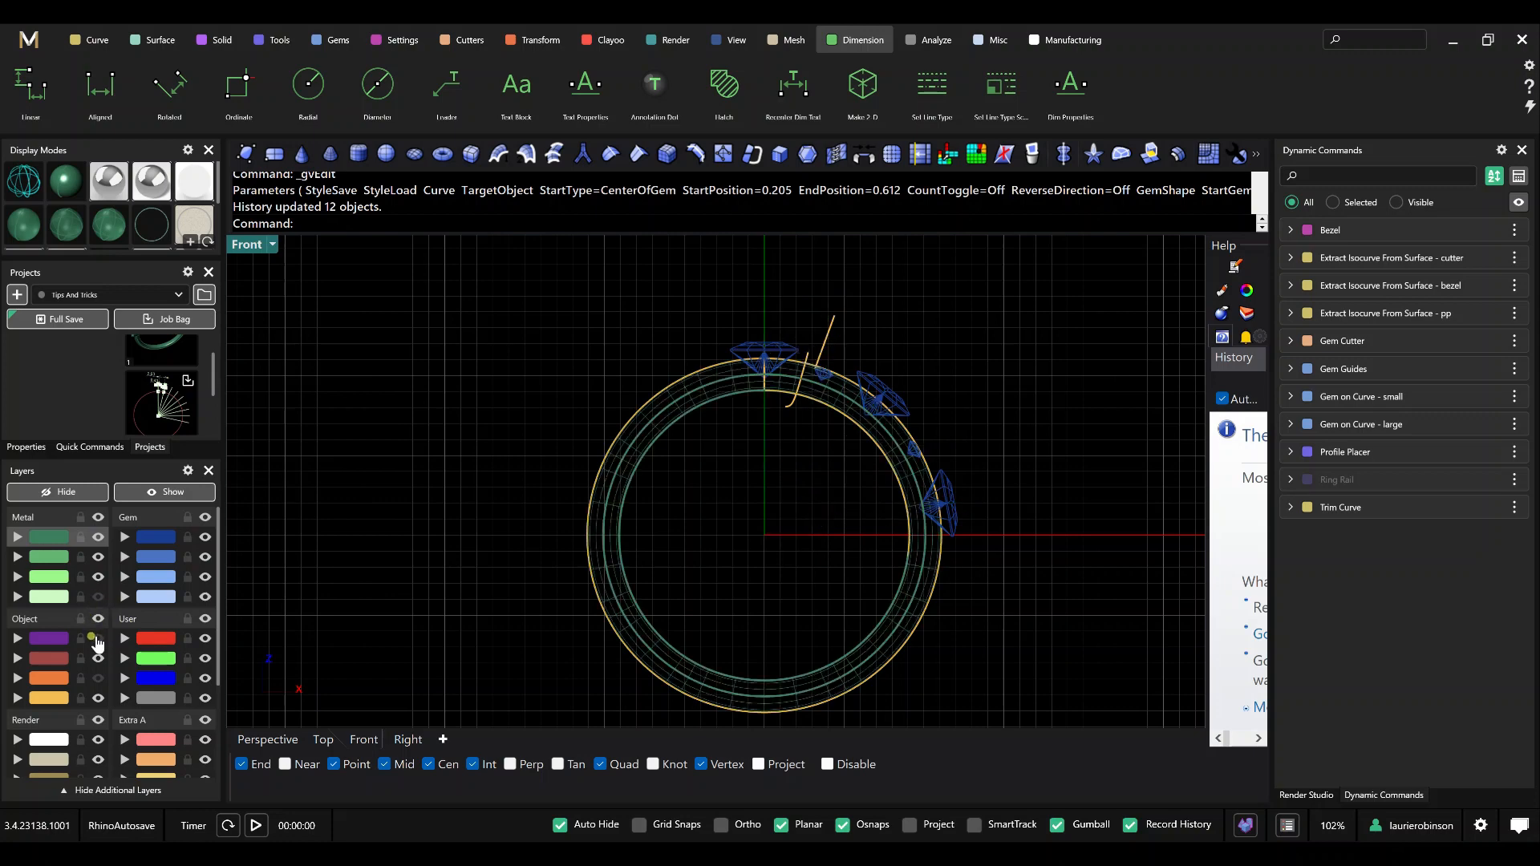
click(96, 639)
click(97, 677)
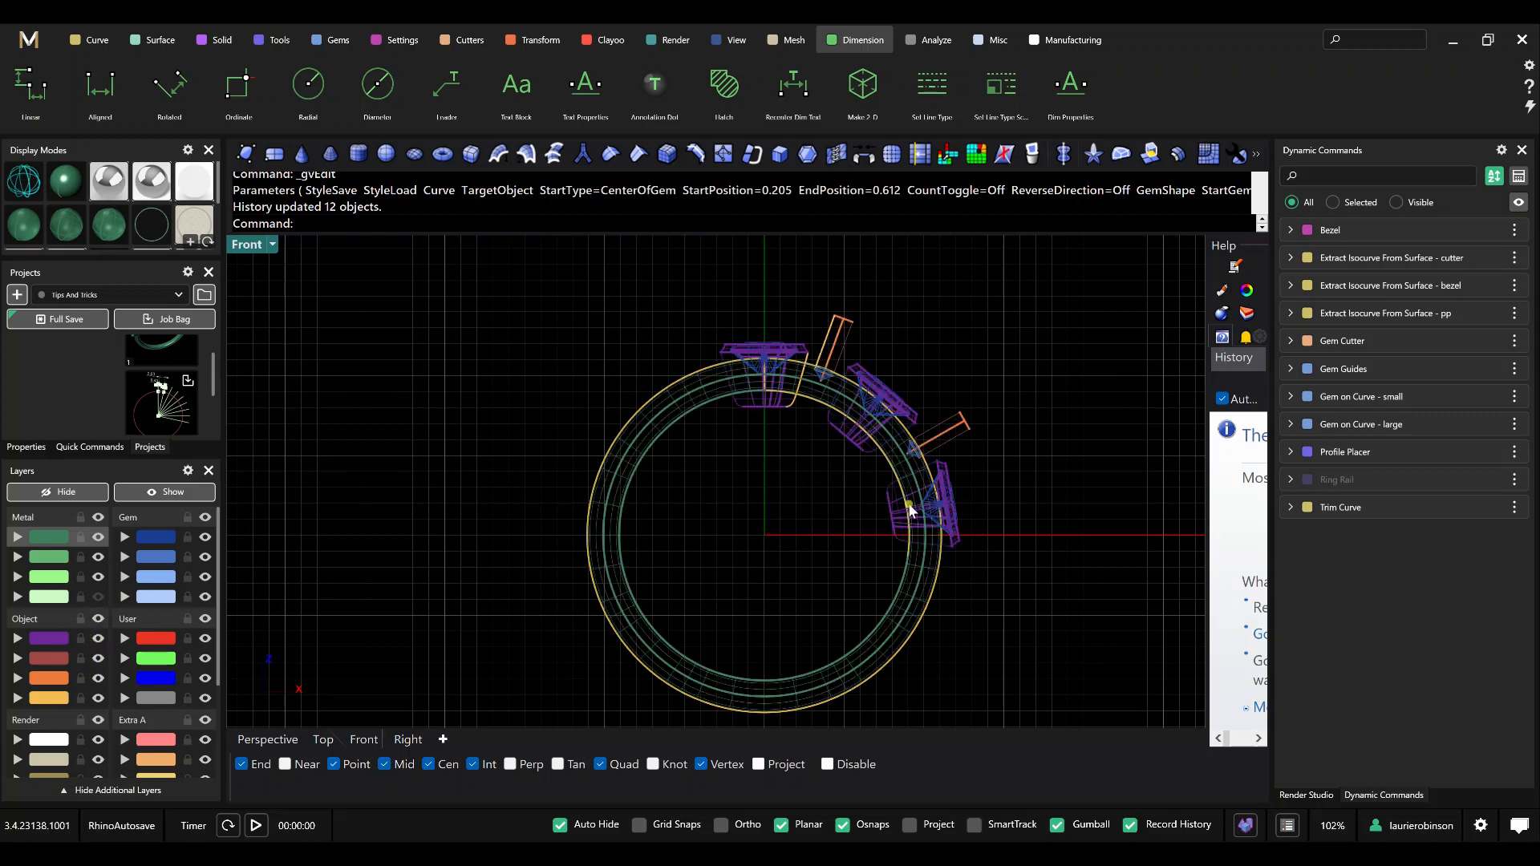
Hide the yellow construction curve layer so only the ring, gems, bezels and cutters are displayed.
scroll(902, 484, up, 2)
scroll(695, 490, down, 2)
scroll(756, 432, up, 4)
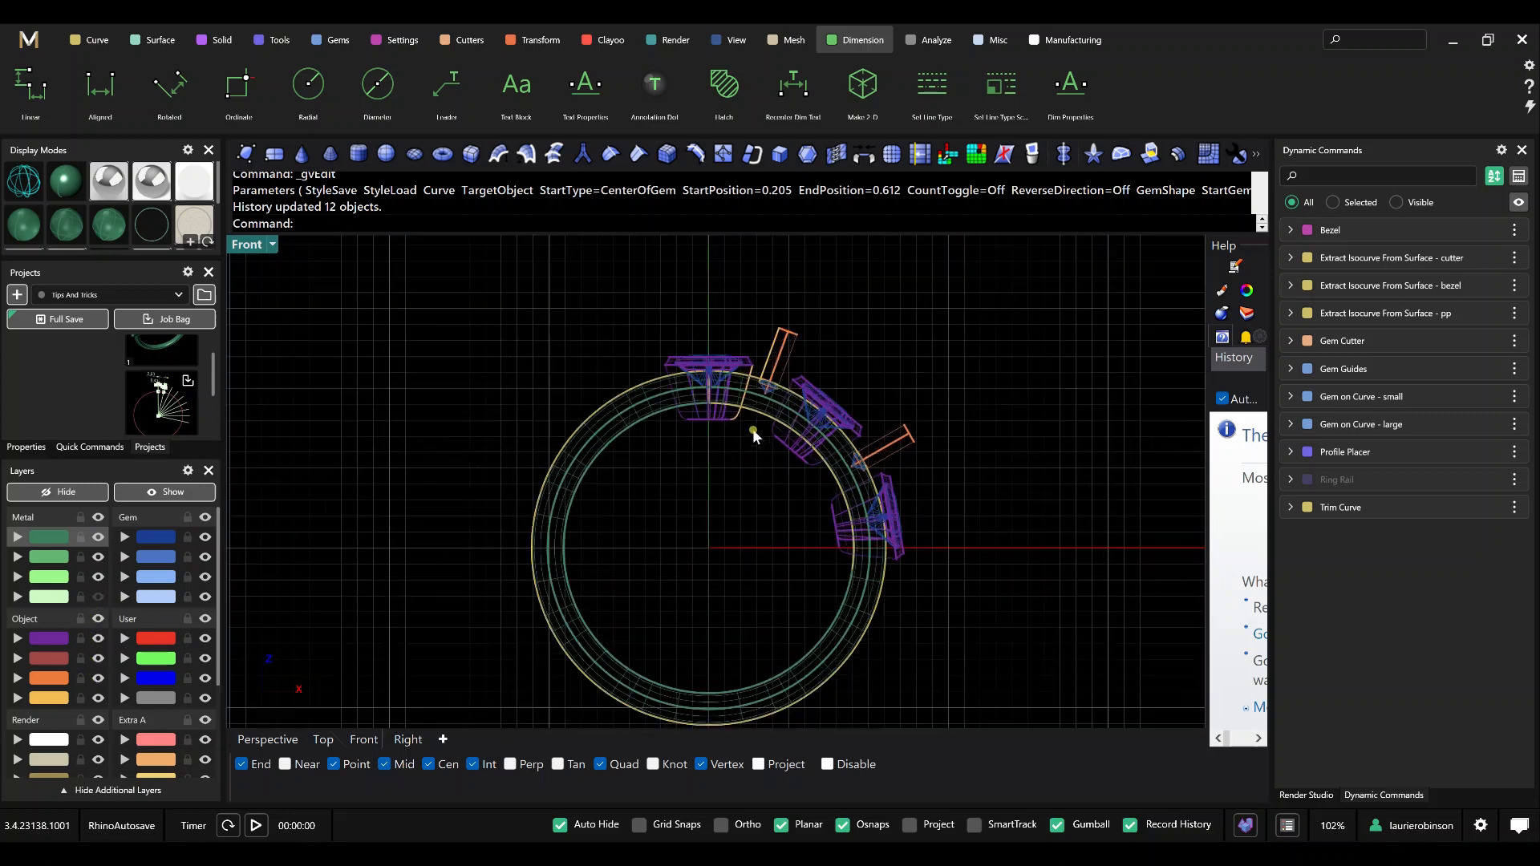
scroll(760, 426, down, 2)
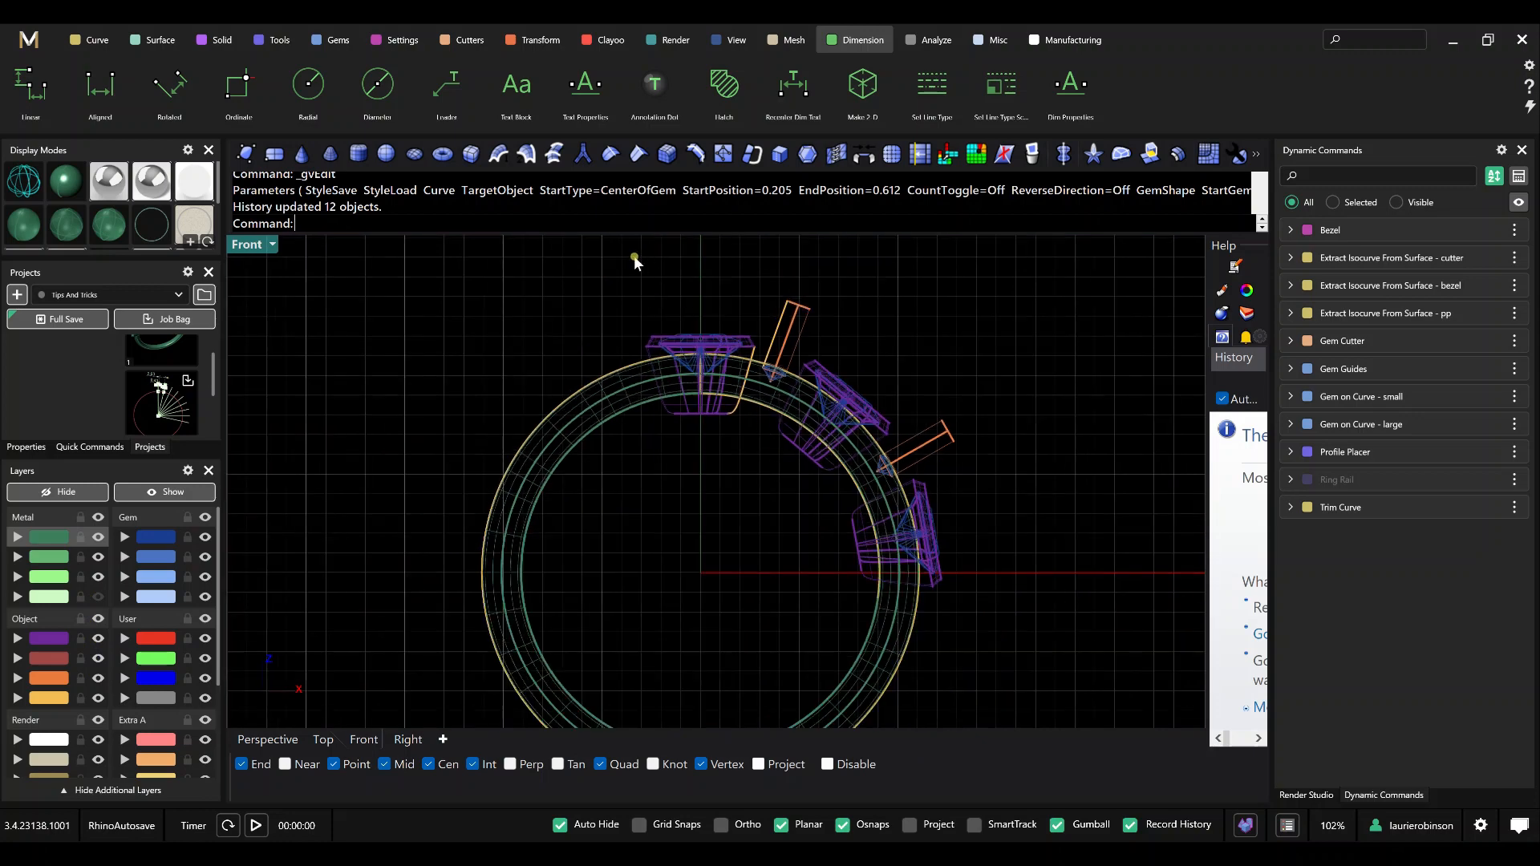
click(245, 622)
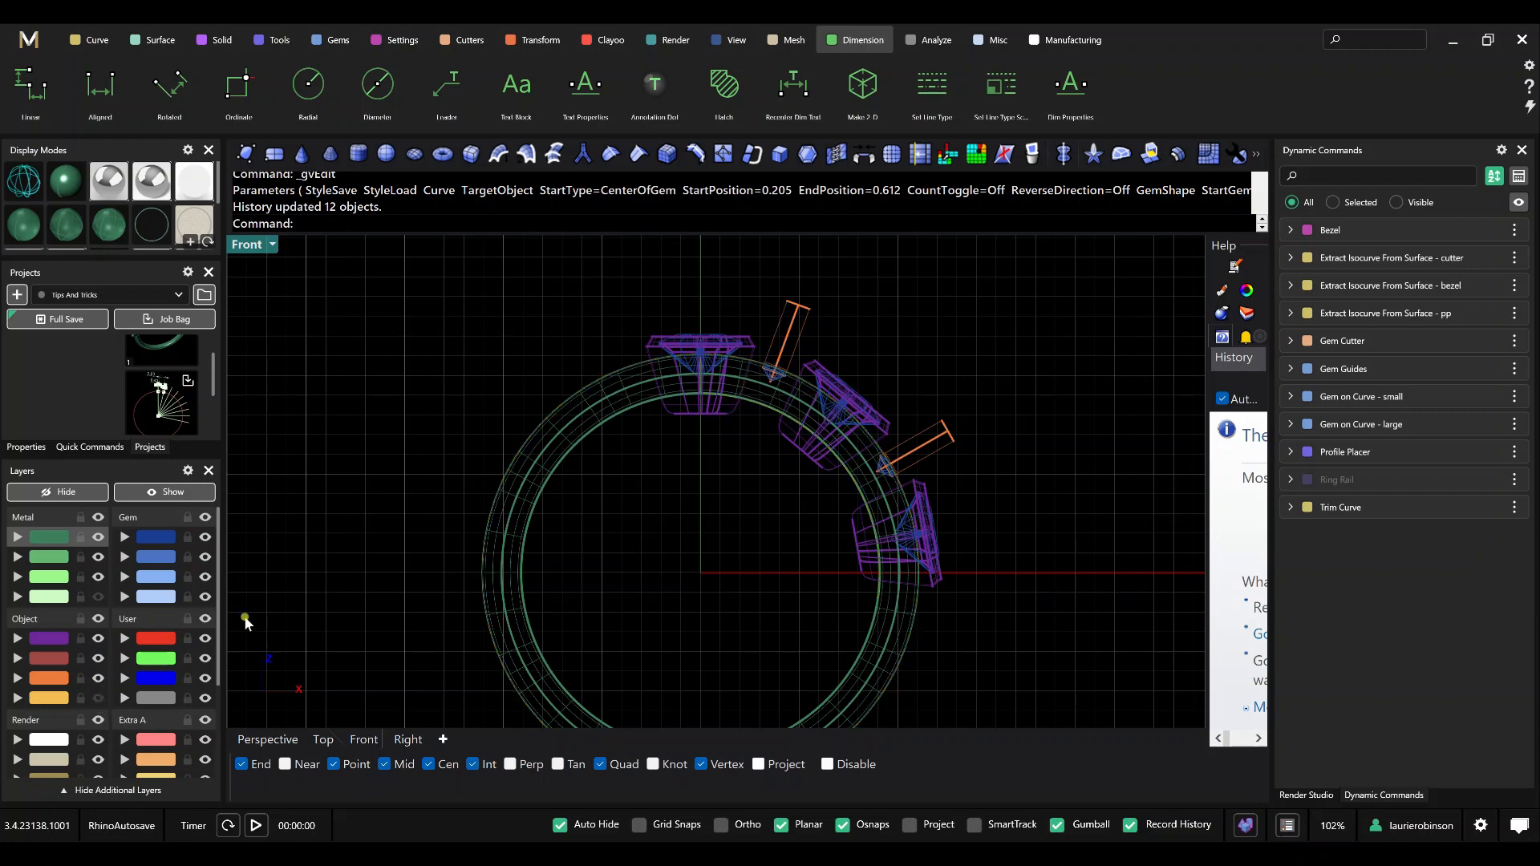
Mirror the side gems, bezels and cutters to the ring's opposite side with Y Mirror on, excluding the centre gem and bezel.
scroll(834, 393, down, 2)
drag(676, 271, 922, 591)
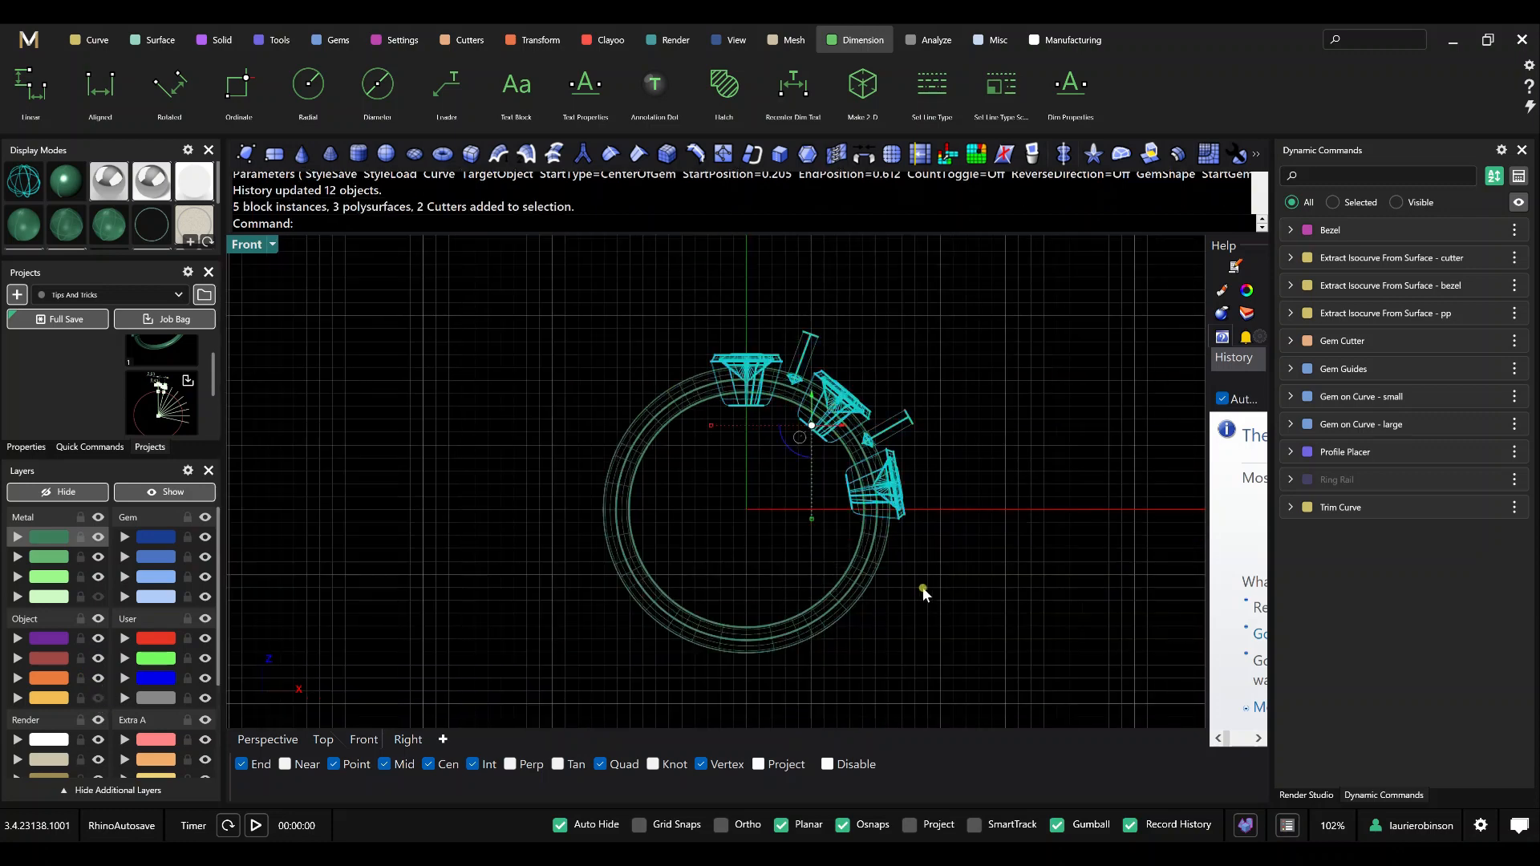
scroll(746, 433, up, 5)
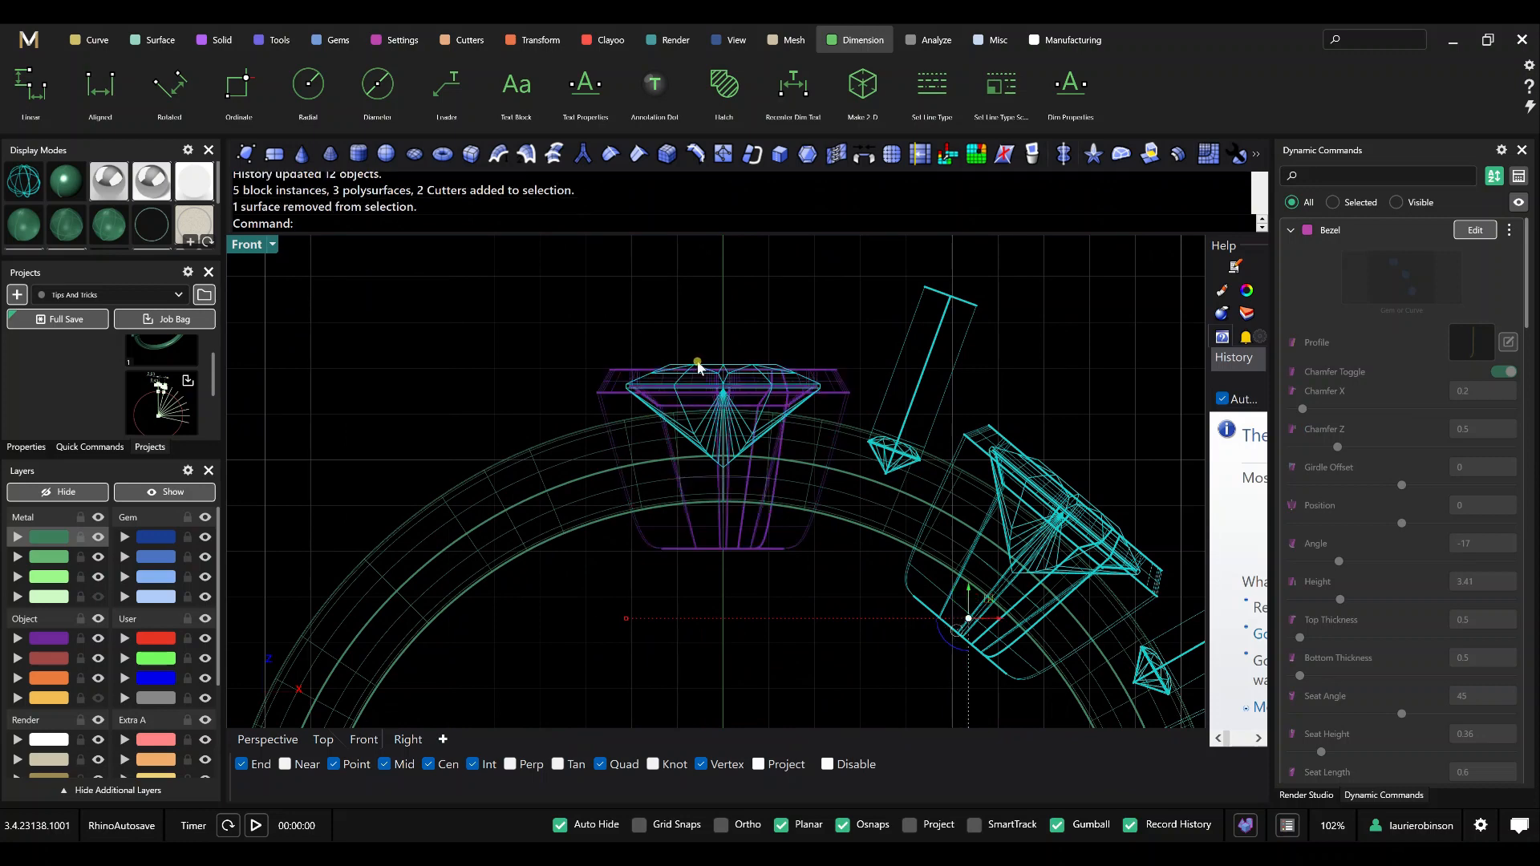
ctrl+click(697, 367)
scroll(740, 363, down, 2)
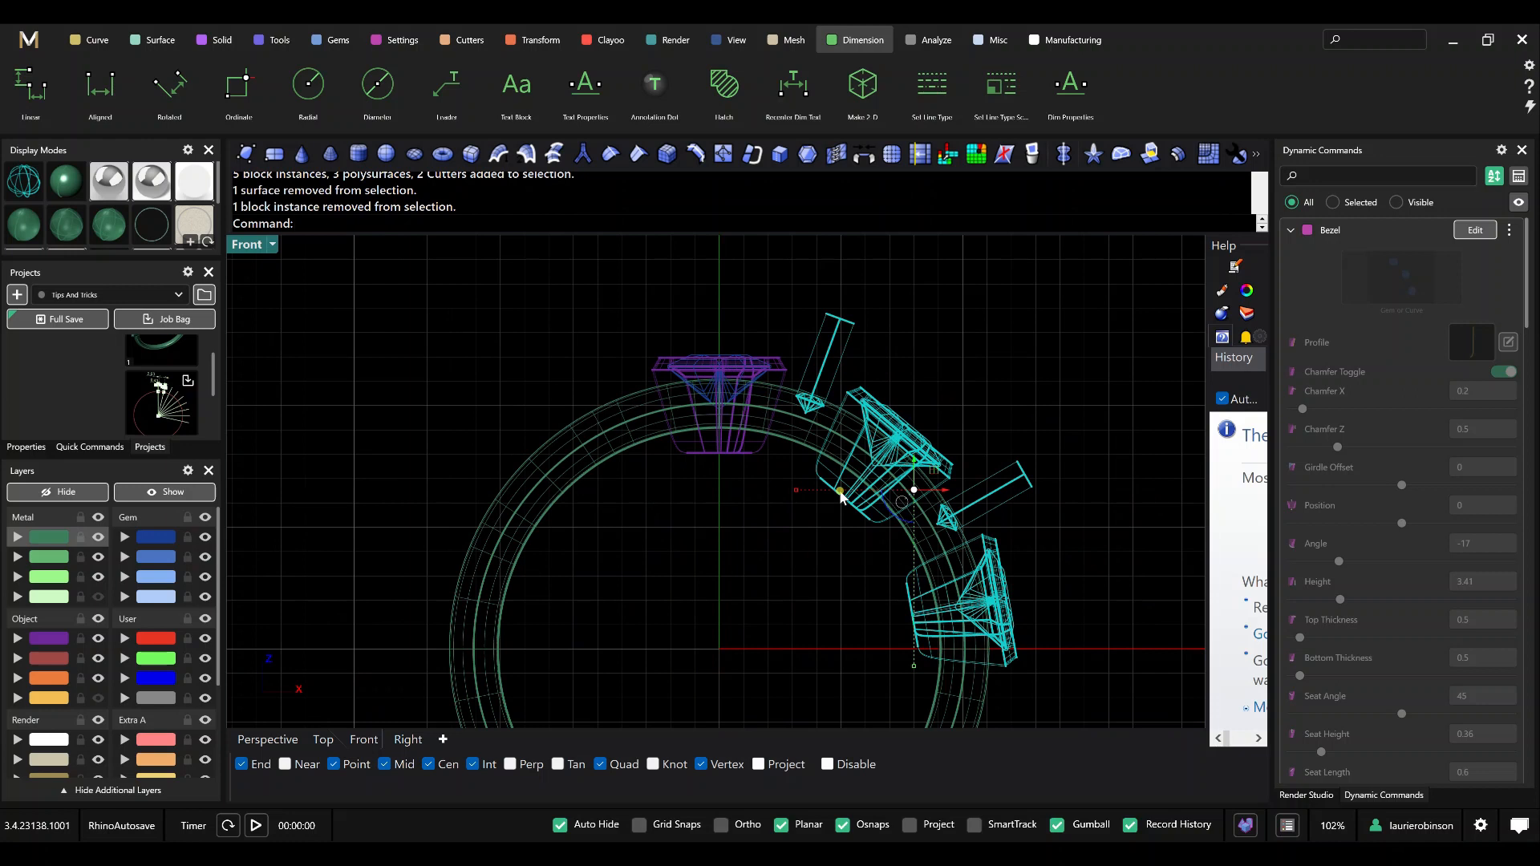
text(gvm)
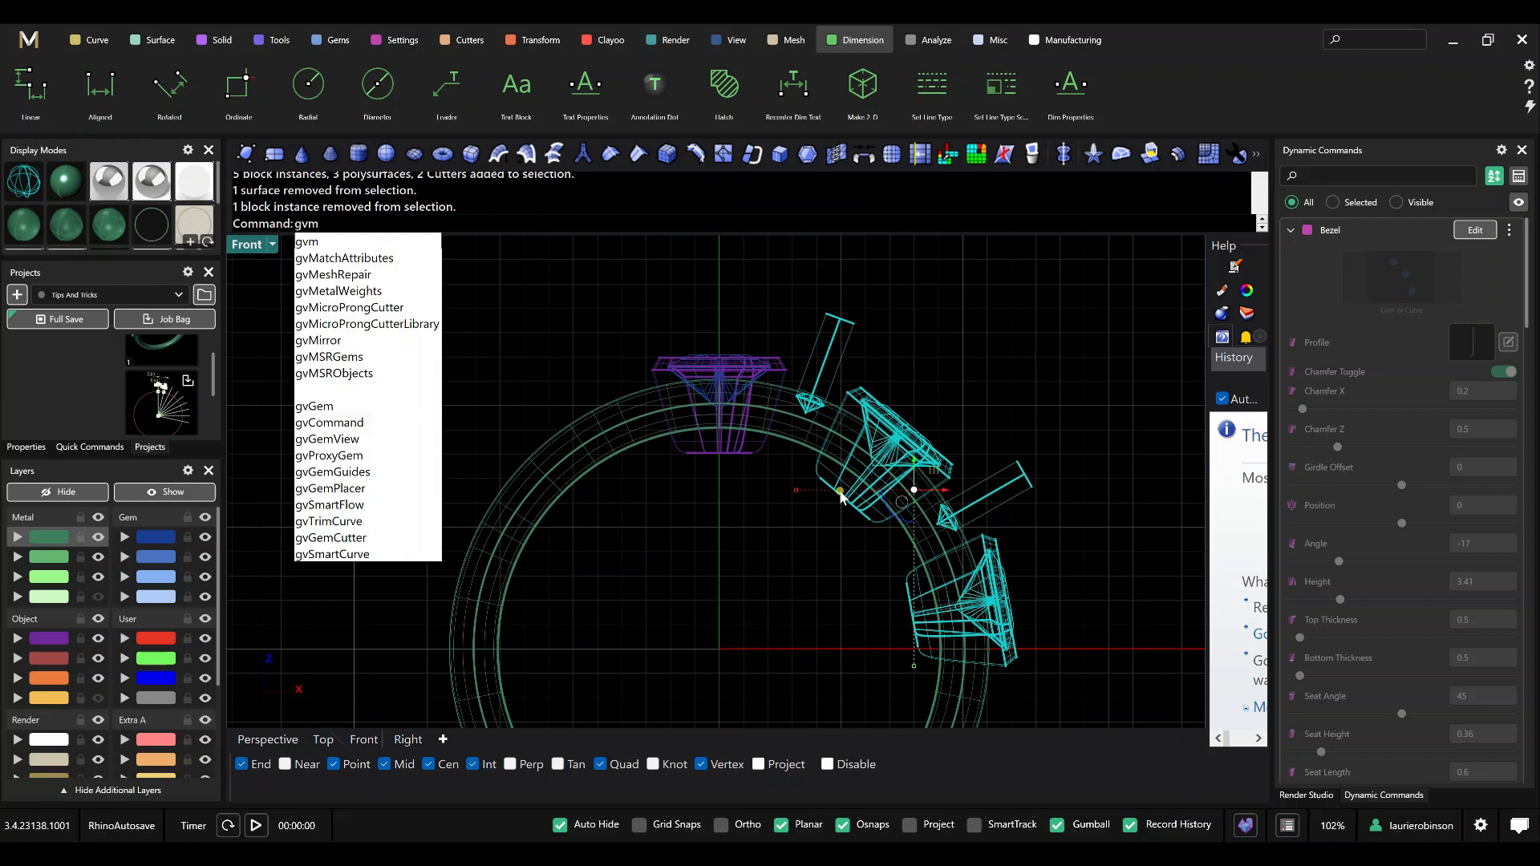
click(529, 40)
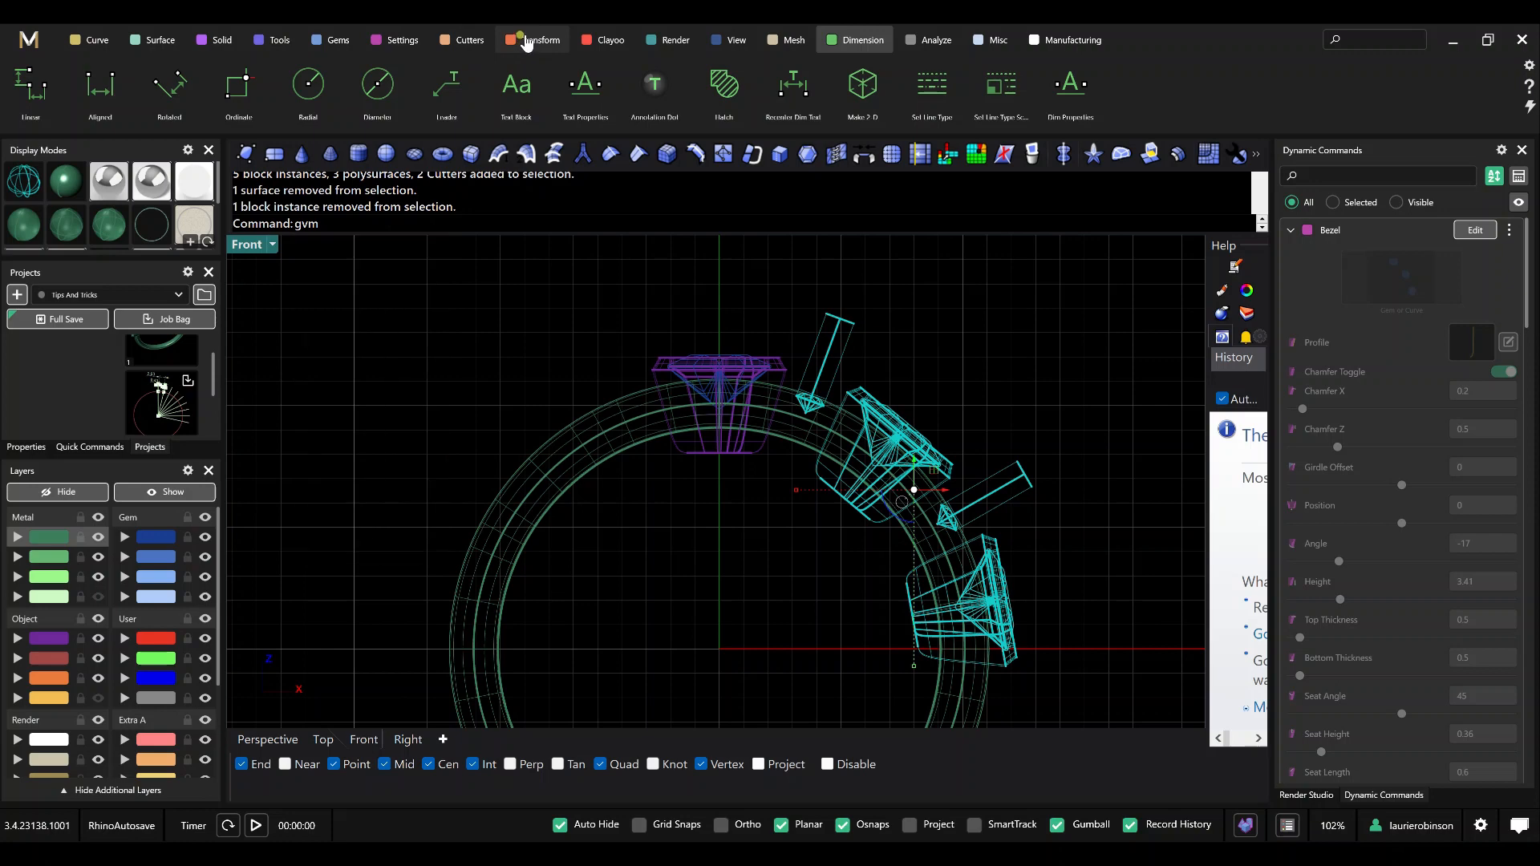
click(321, 93)
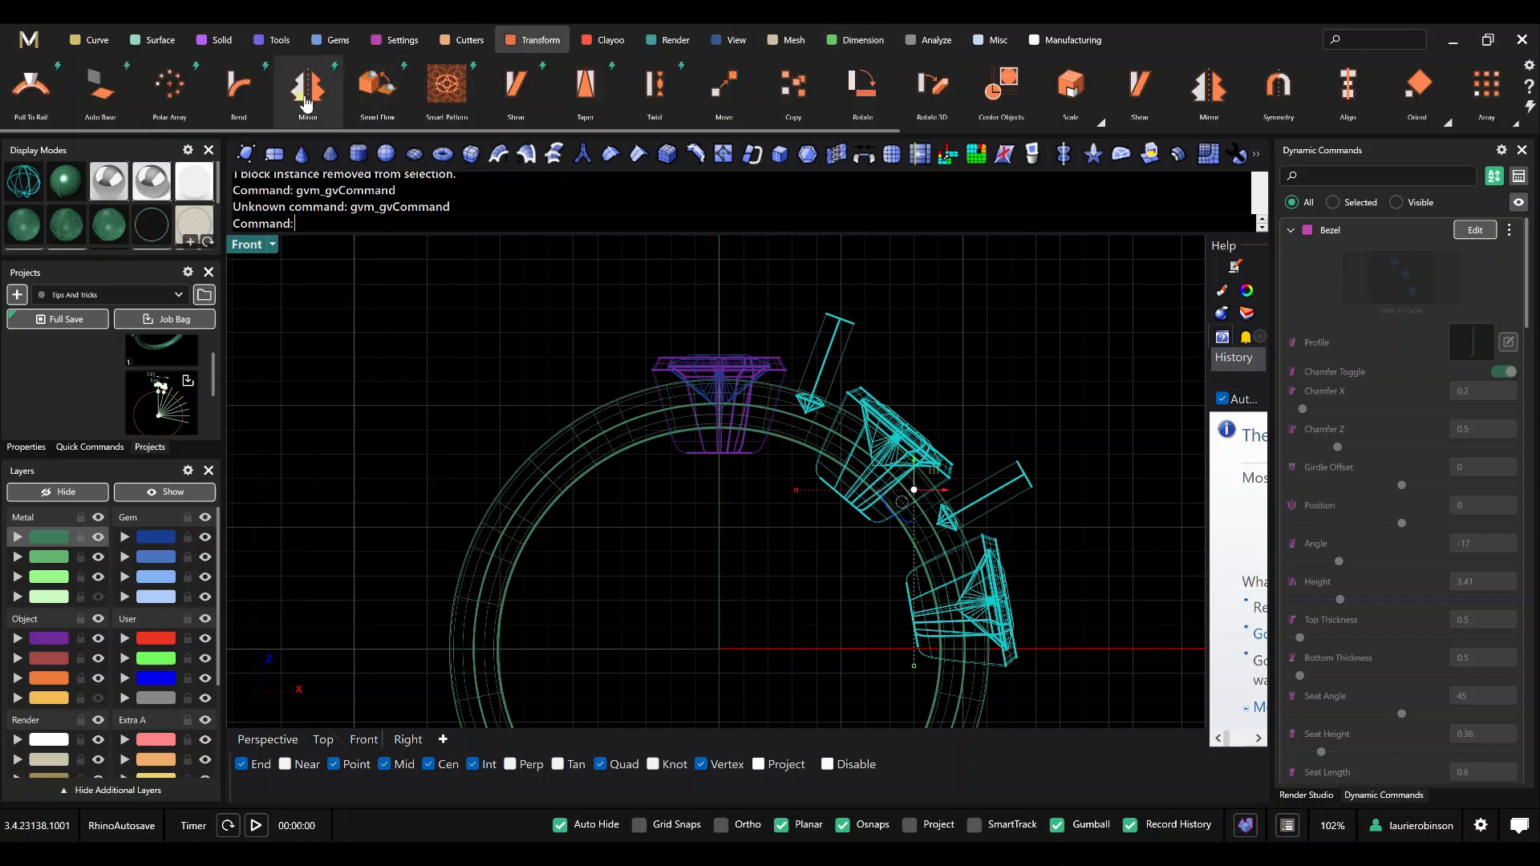
click(306, 102)
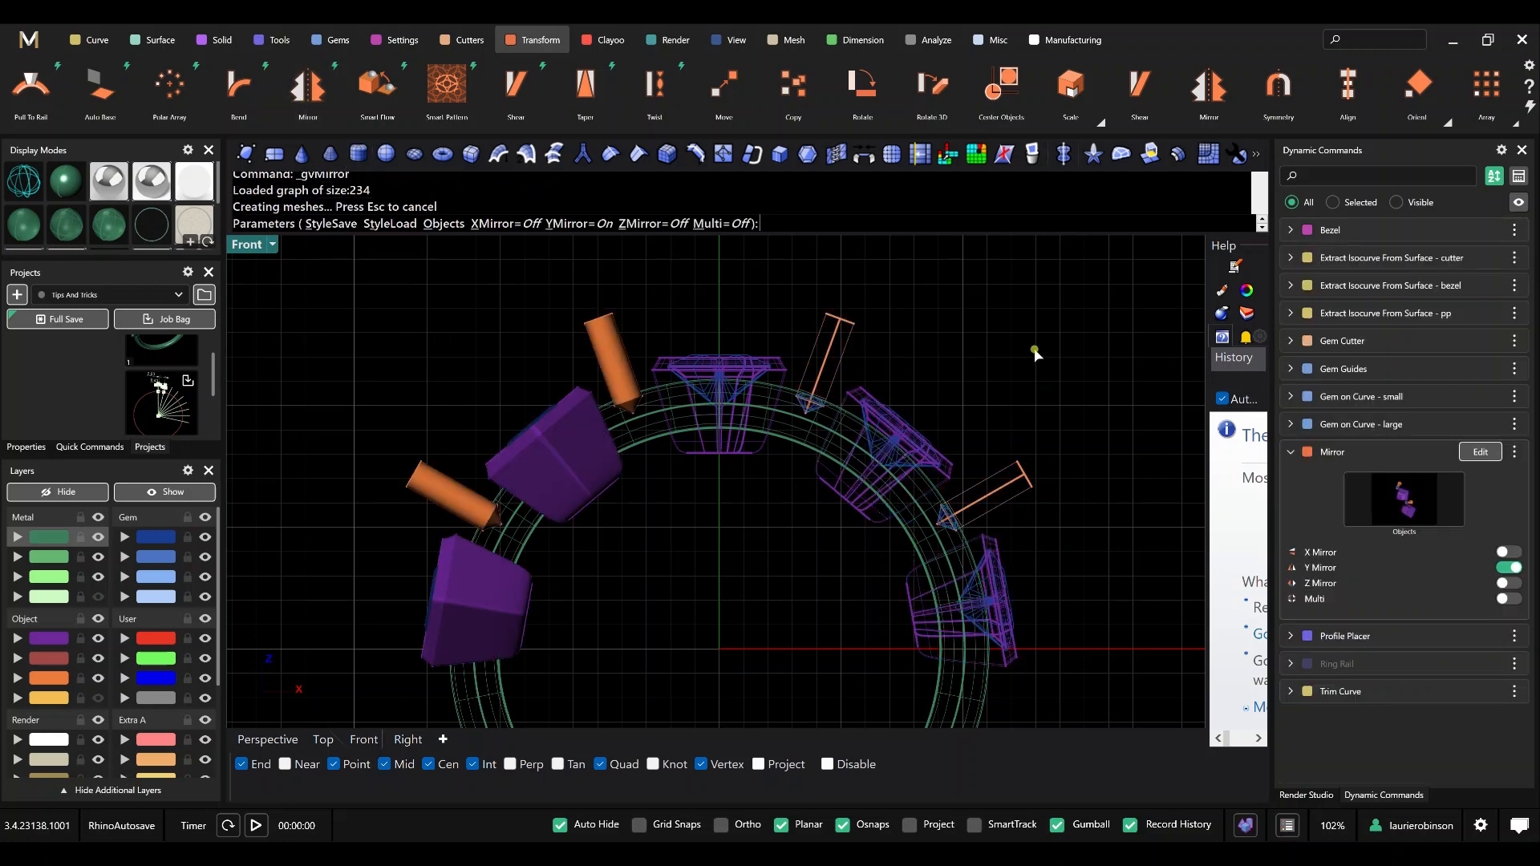
right_click(1034, 355)
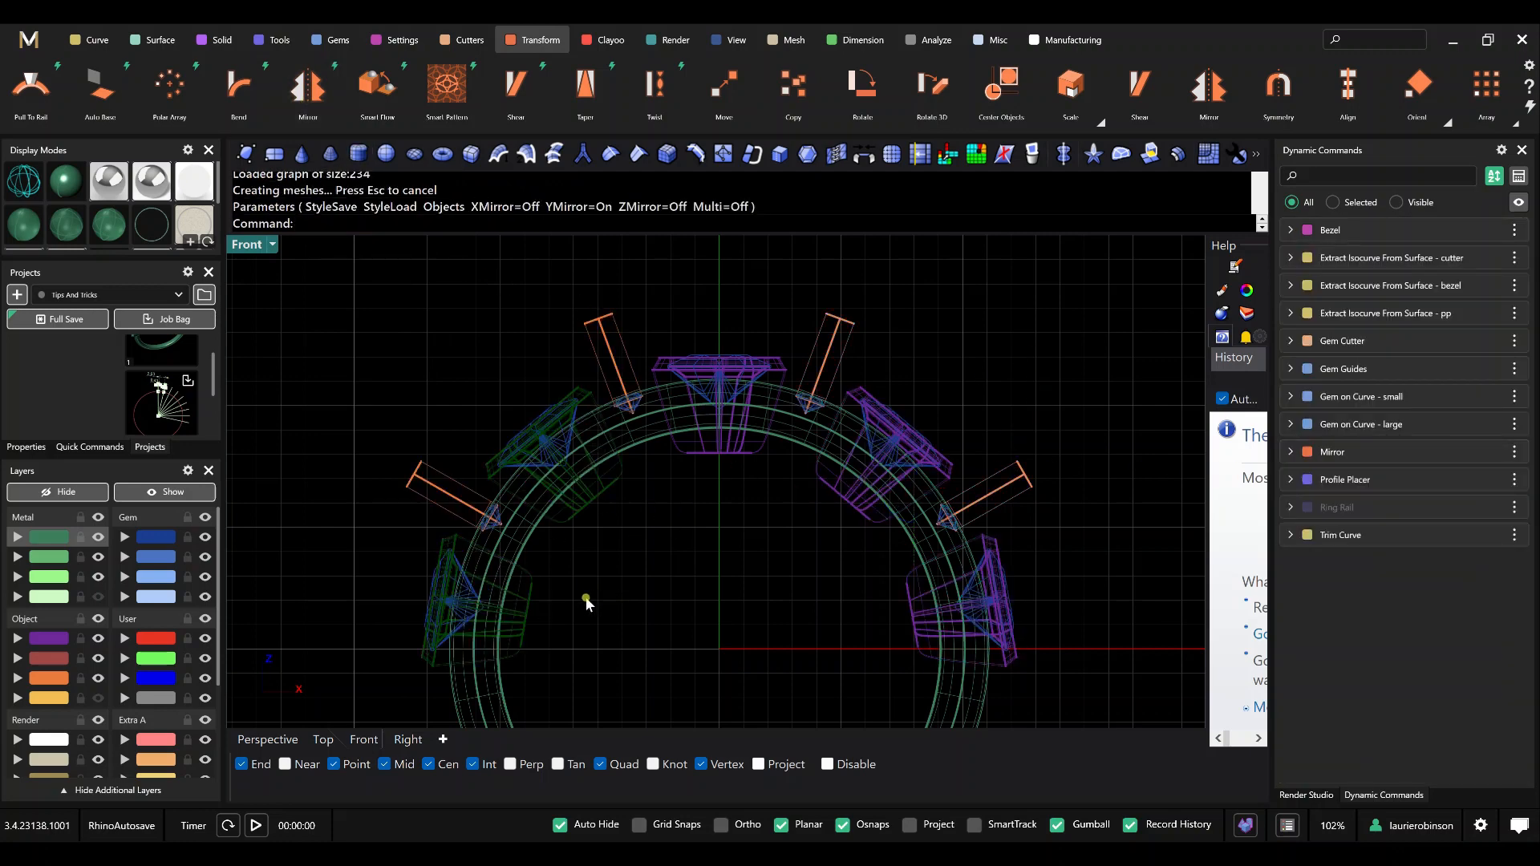
scroll(534, 562, up, 3)
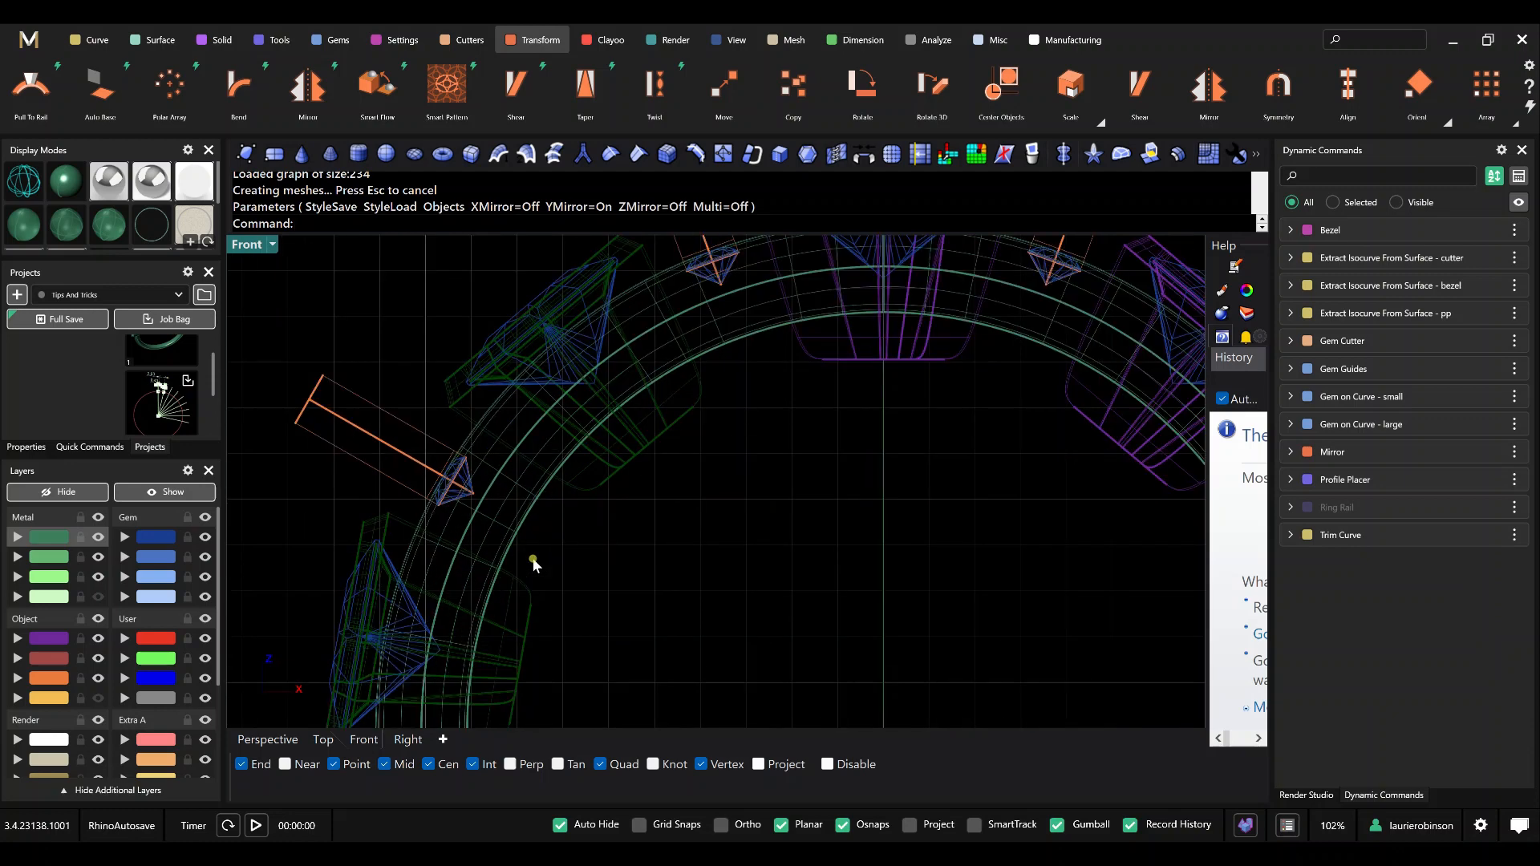
scroll(534, 561, down, 3)
scroll(710, 465, down, 1)
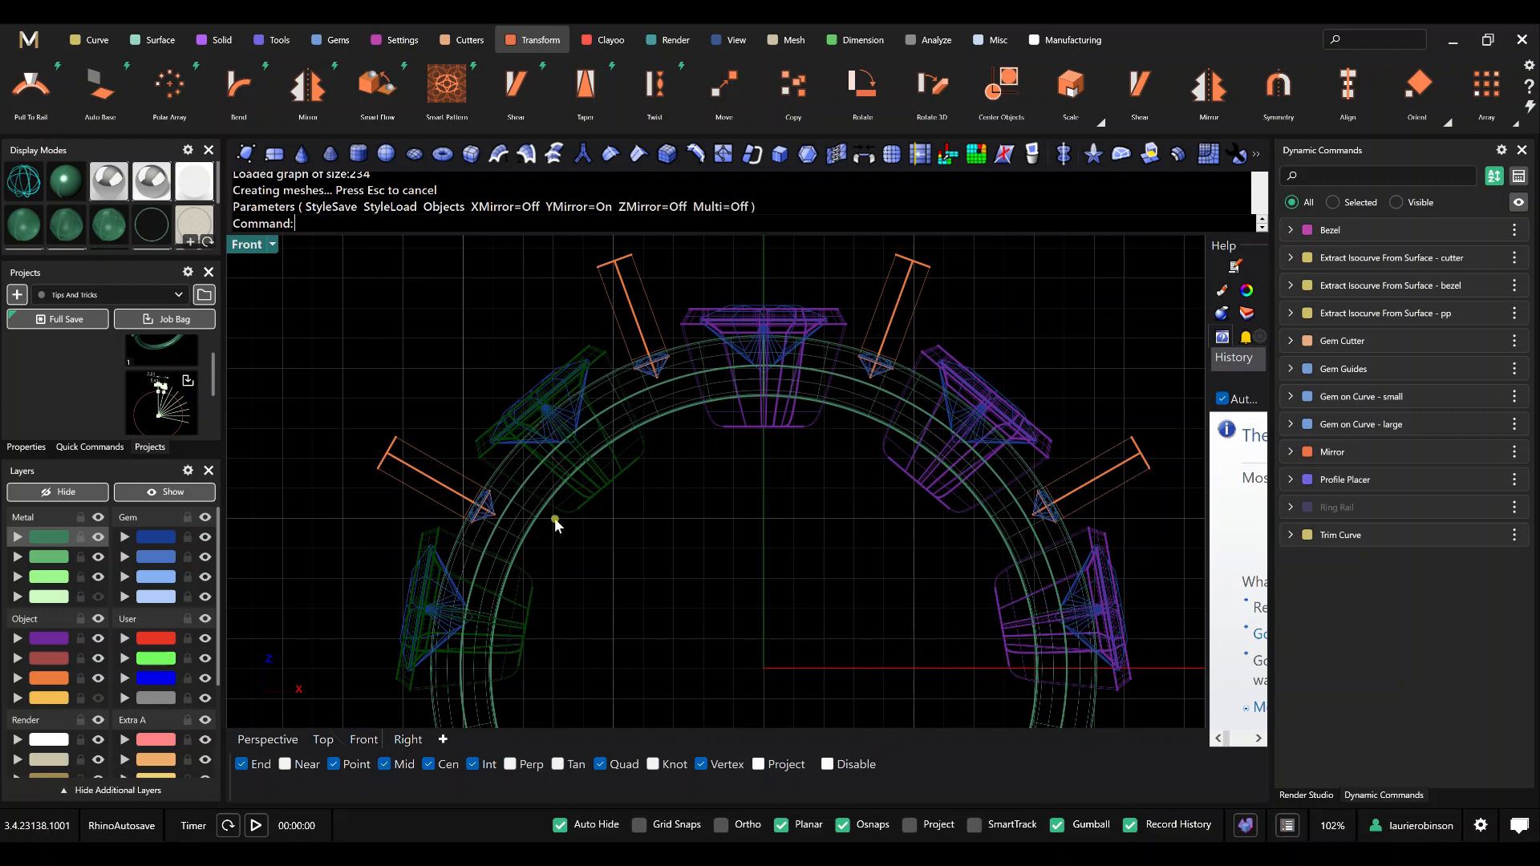
scroll(628, 485, down, 3)
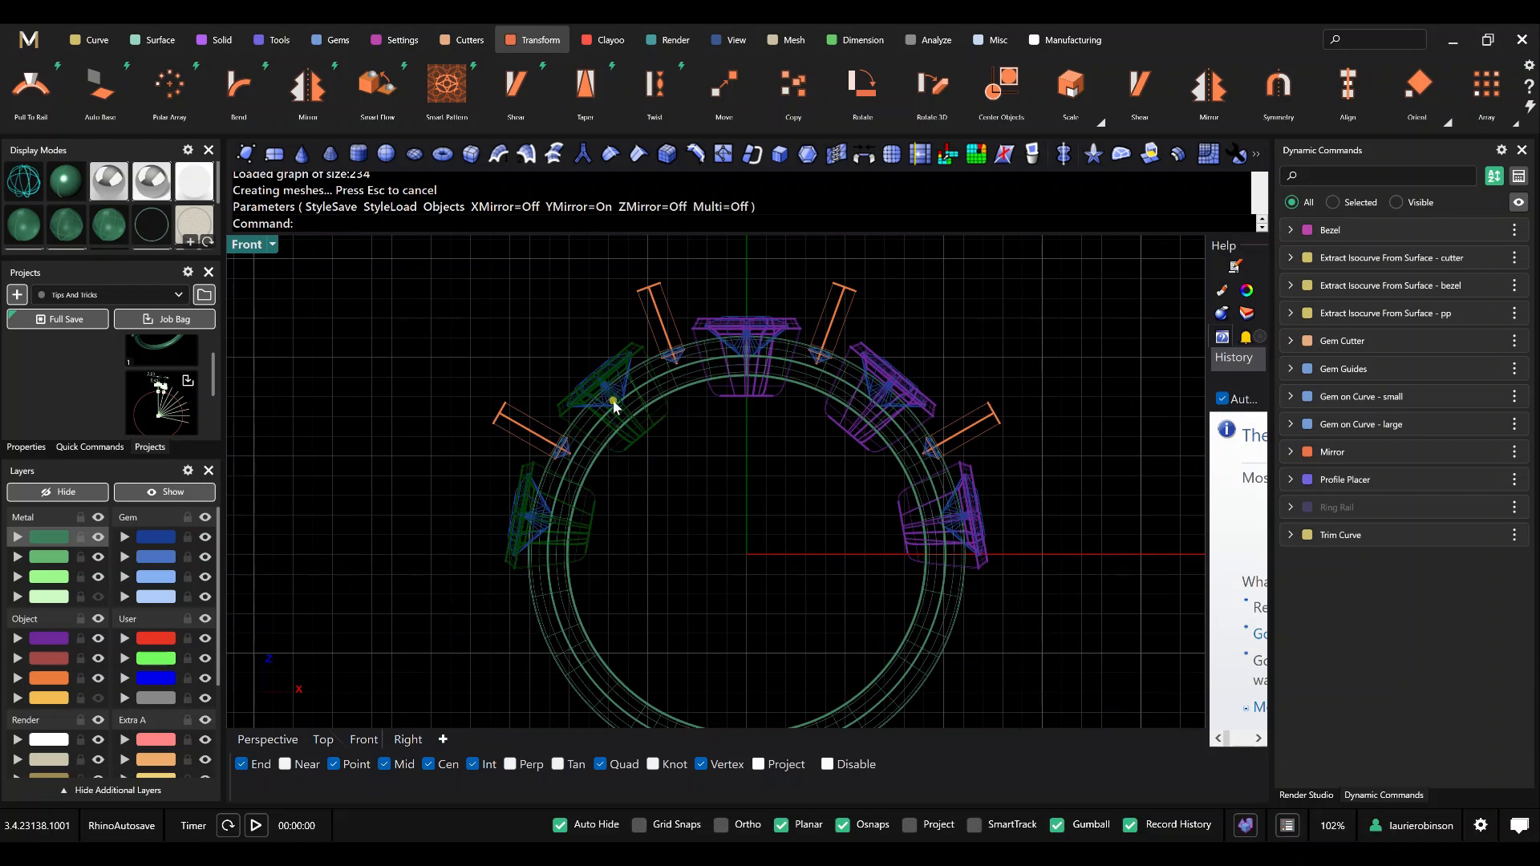
scroll(125, 623, down, 4)
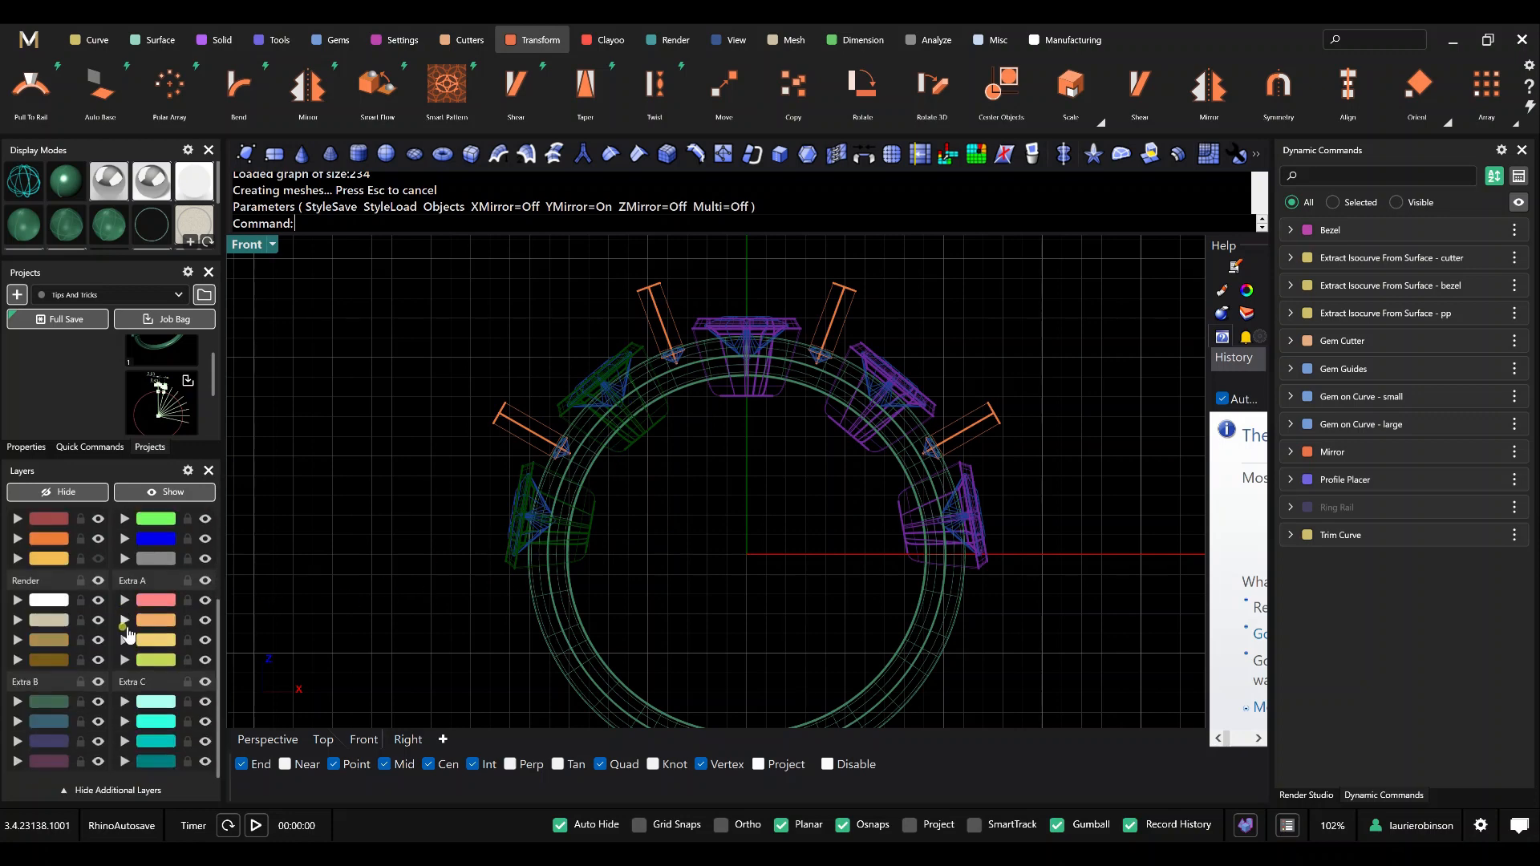
scroll(136, 627, up, 4)
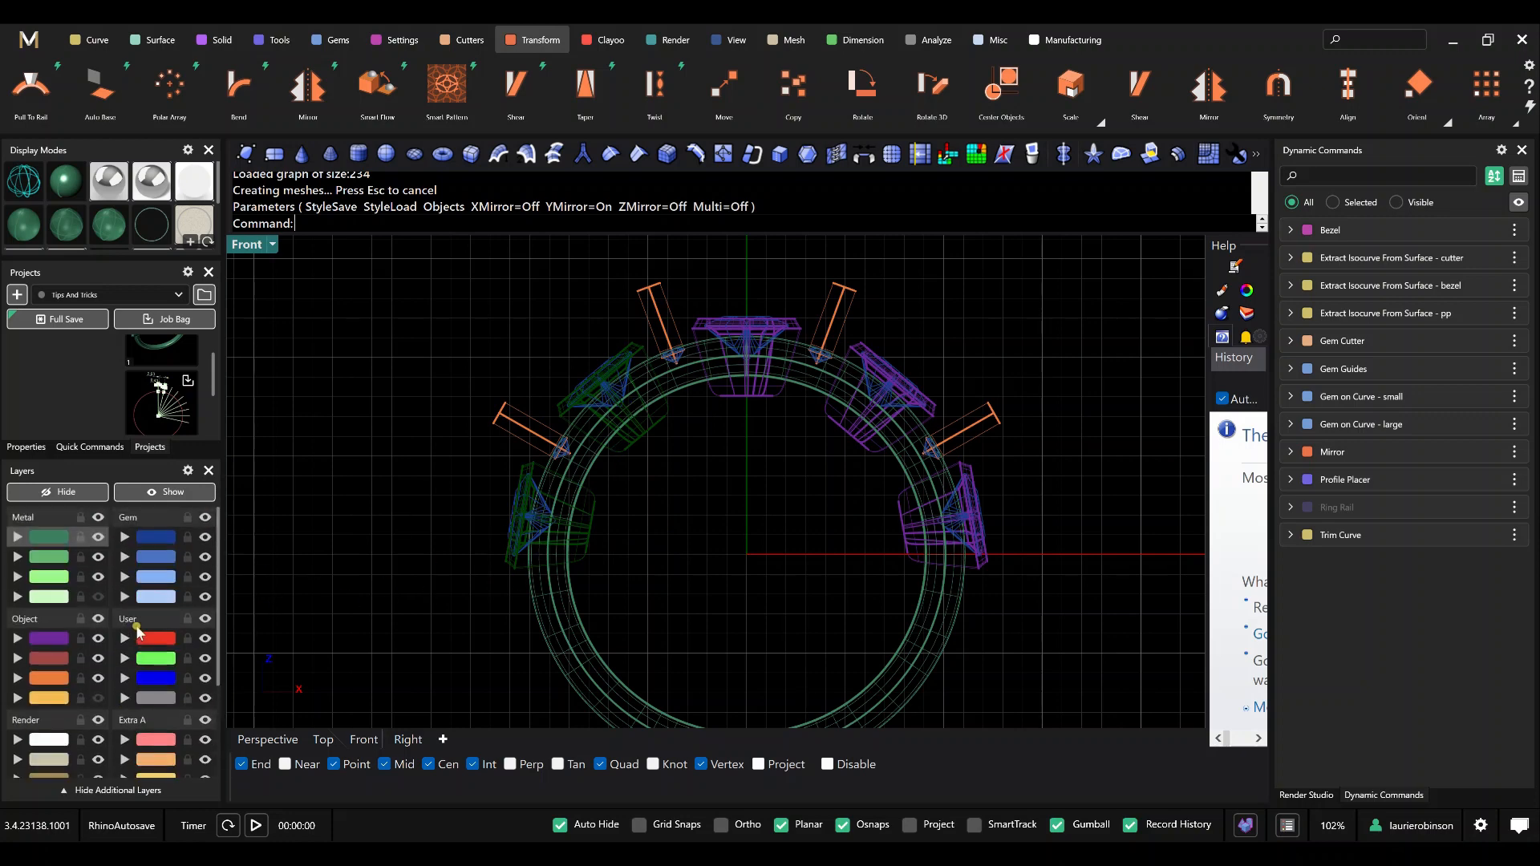
Bring up the full Layers list and widen it to review the layer structure, narrowing it again when done.
click(1247, 314)
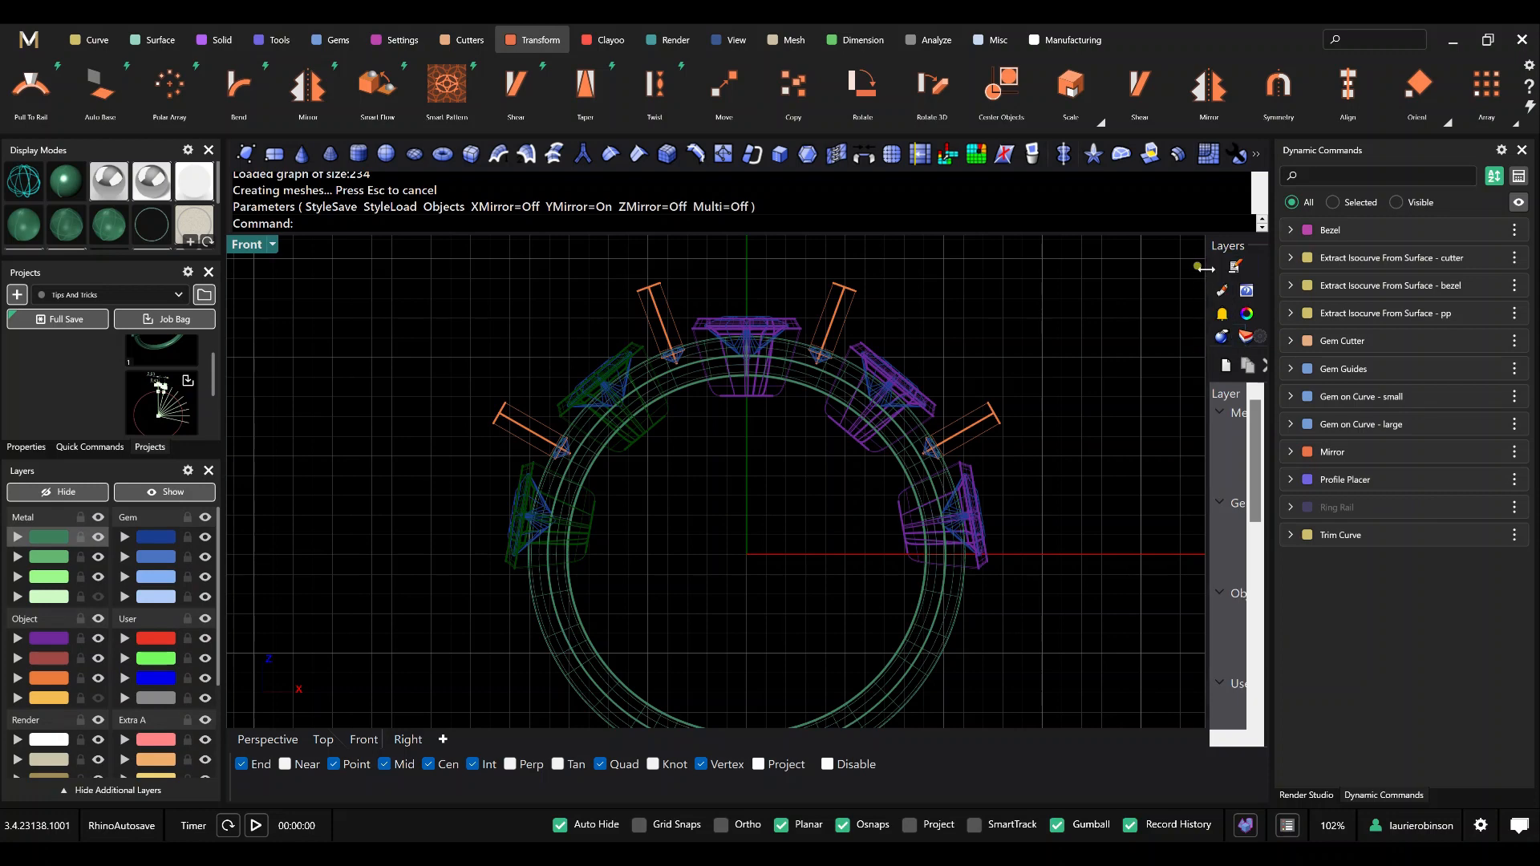
drag(1203, 269, 1075, 275)
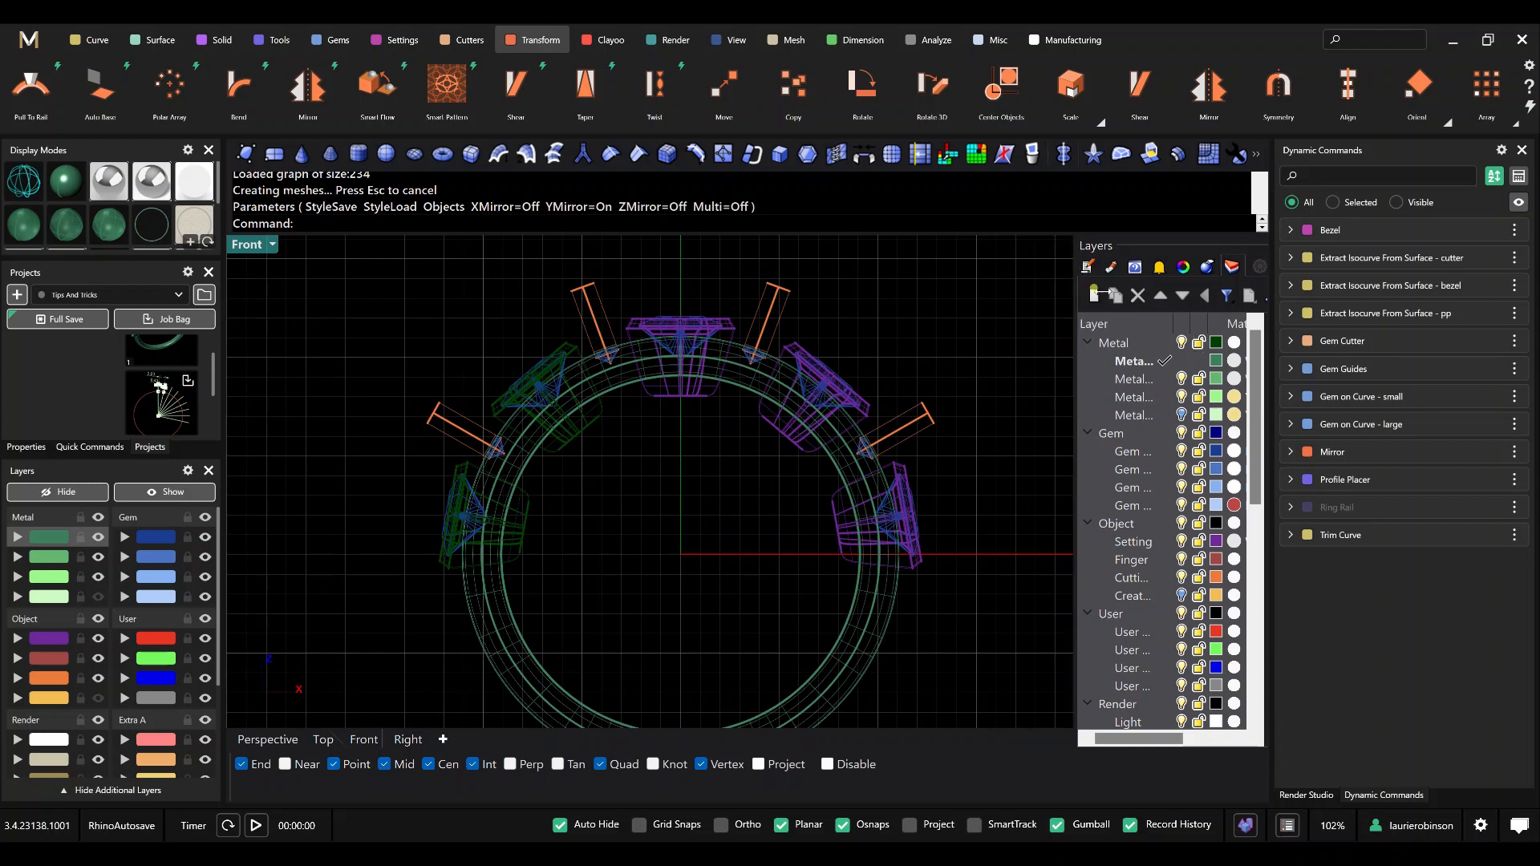
drag(1190, 295, 1217, 304)
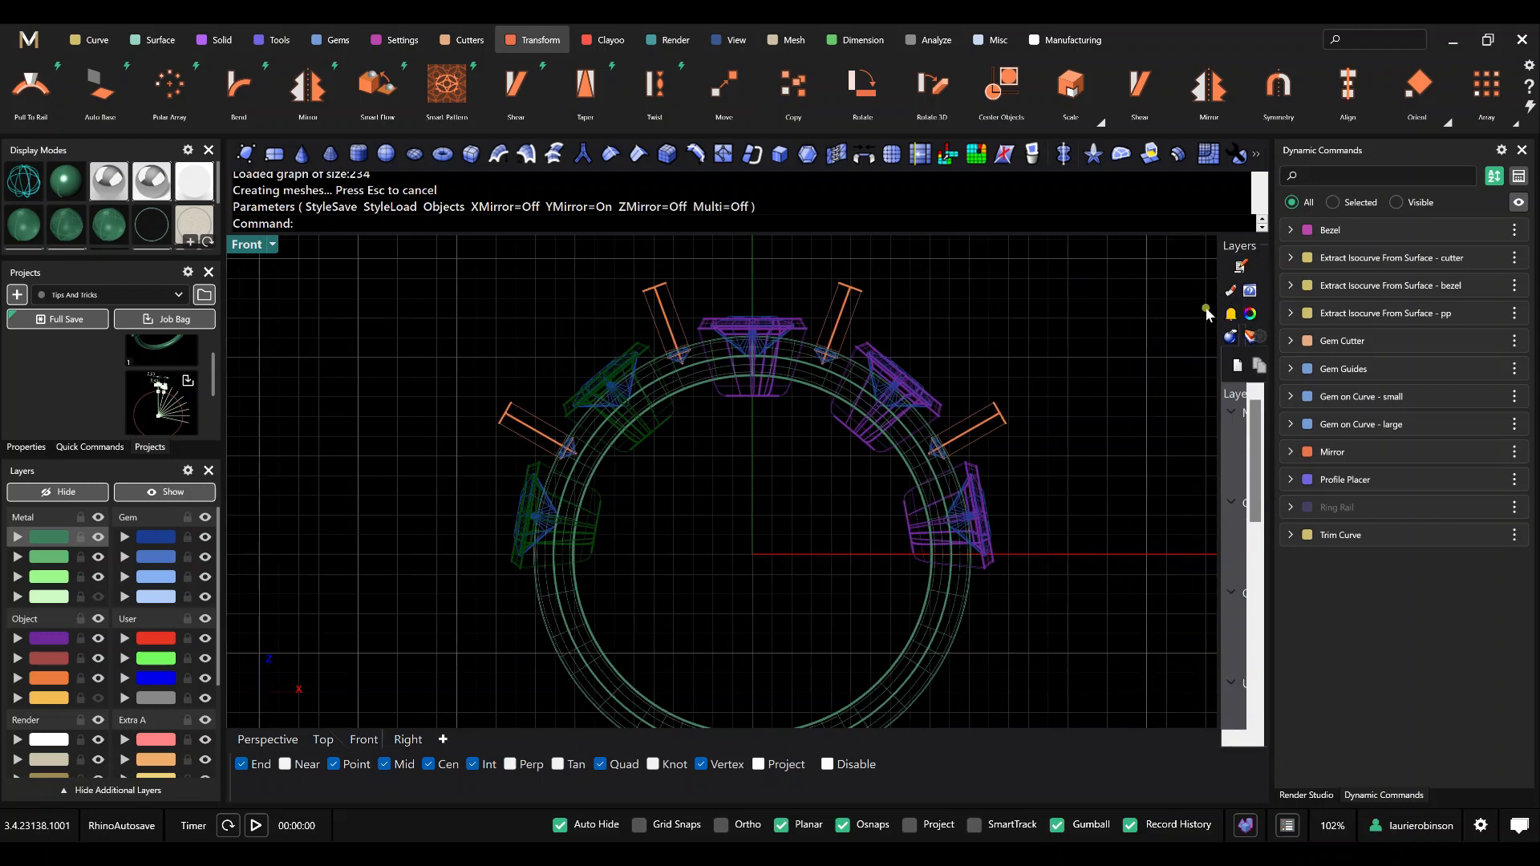
scroll(772, 443, up, 4)
scroll(720, 478, down, 4)
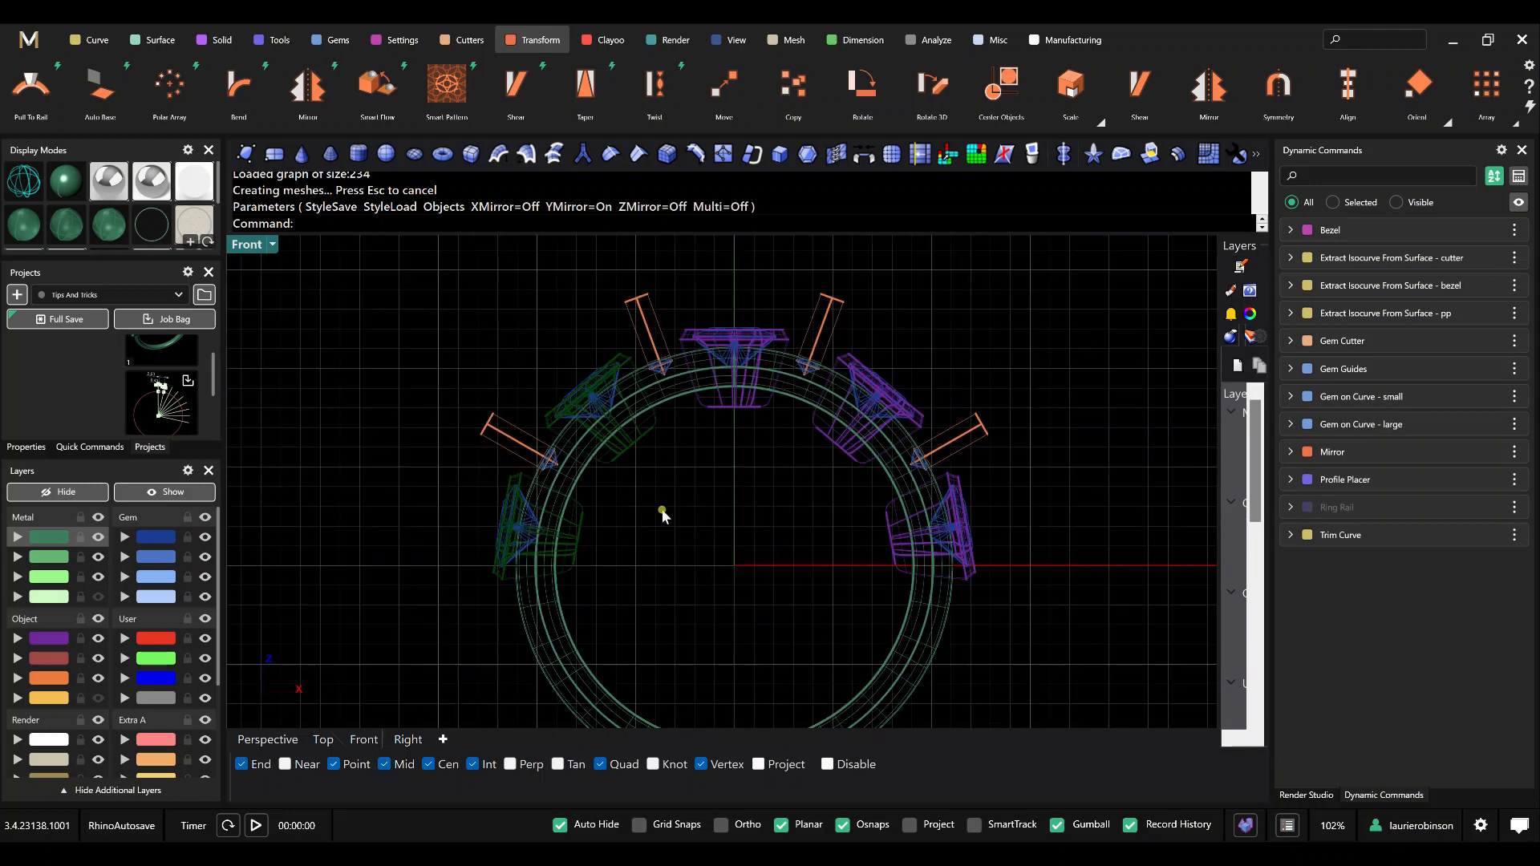
Unhide the Ring Rail curve from the dynamic command history and start Cut to Ring Rail.
mouse_move(1323, 513)
right_click(1361, 510)
click(1400, 600)
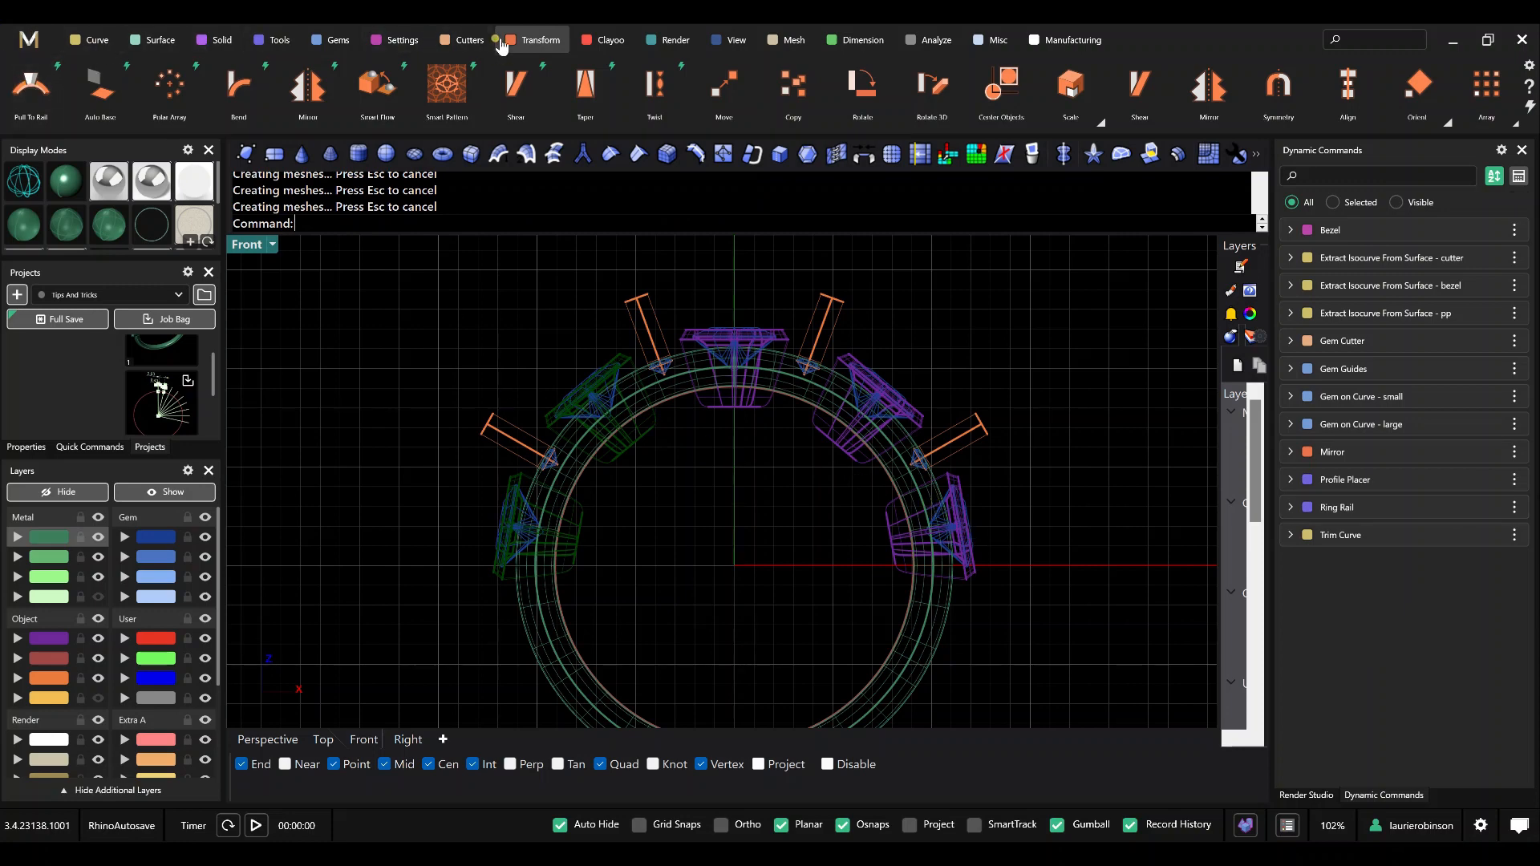
click(469, 41)
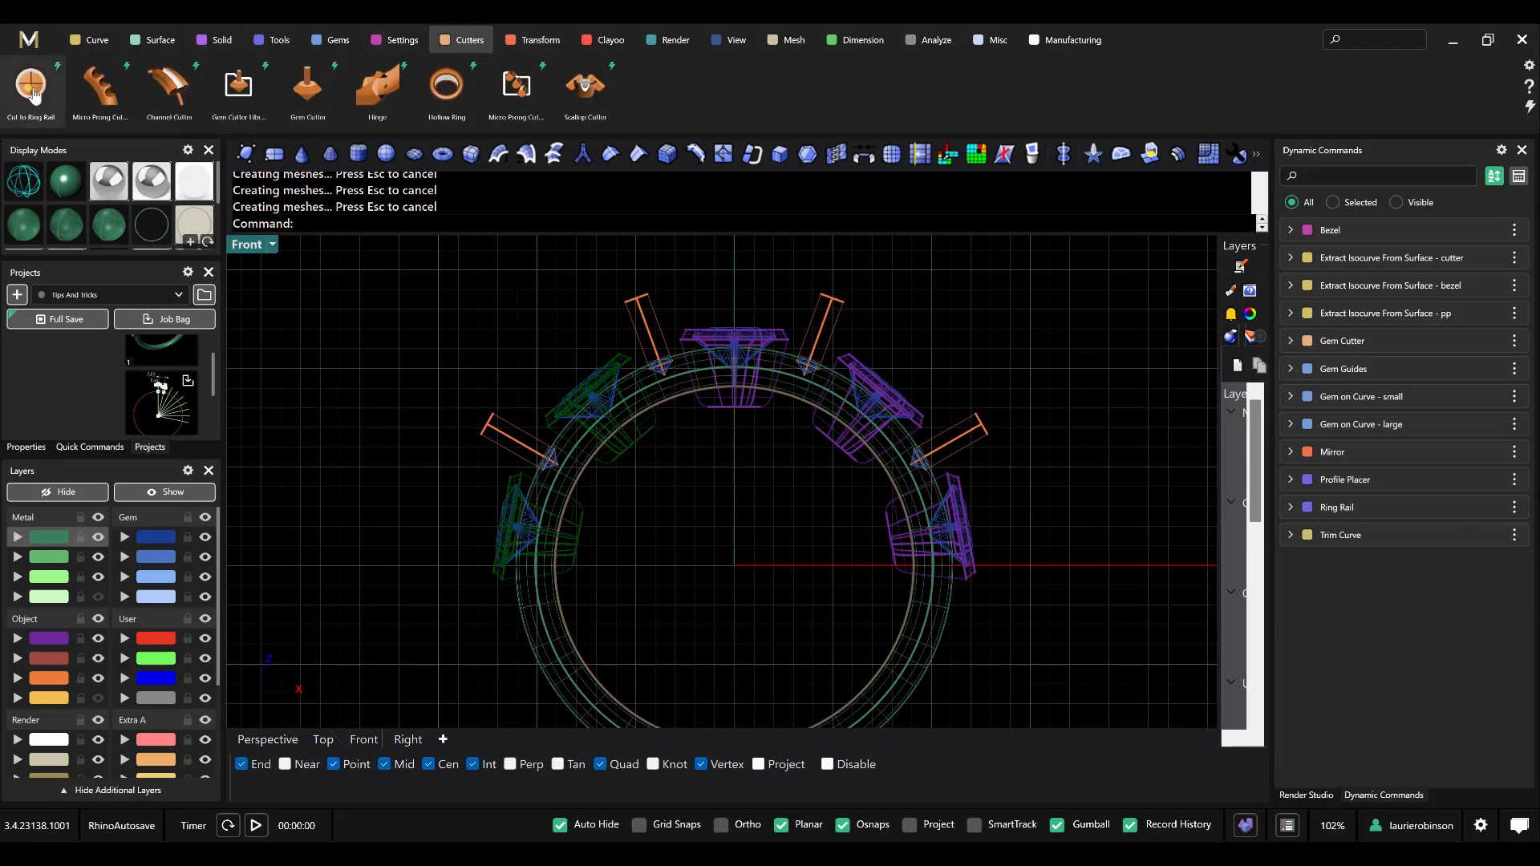
click(33, 94)
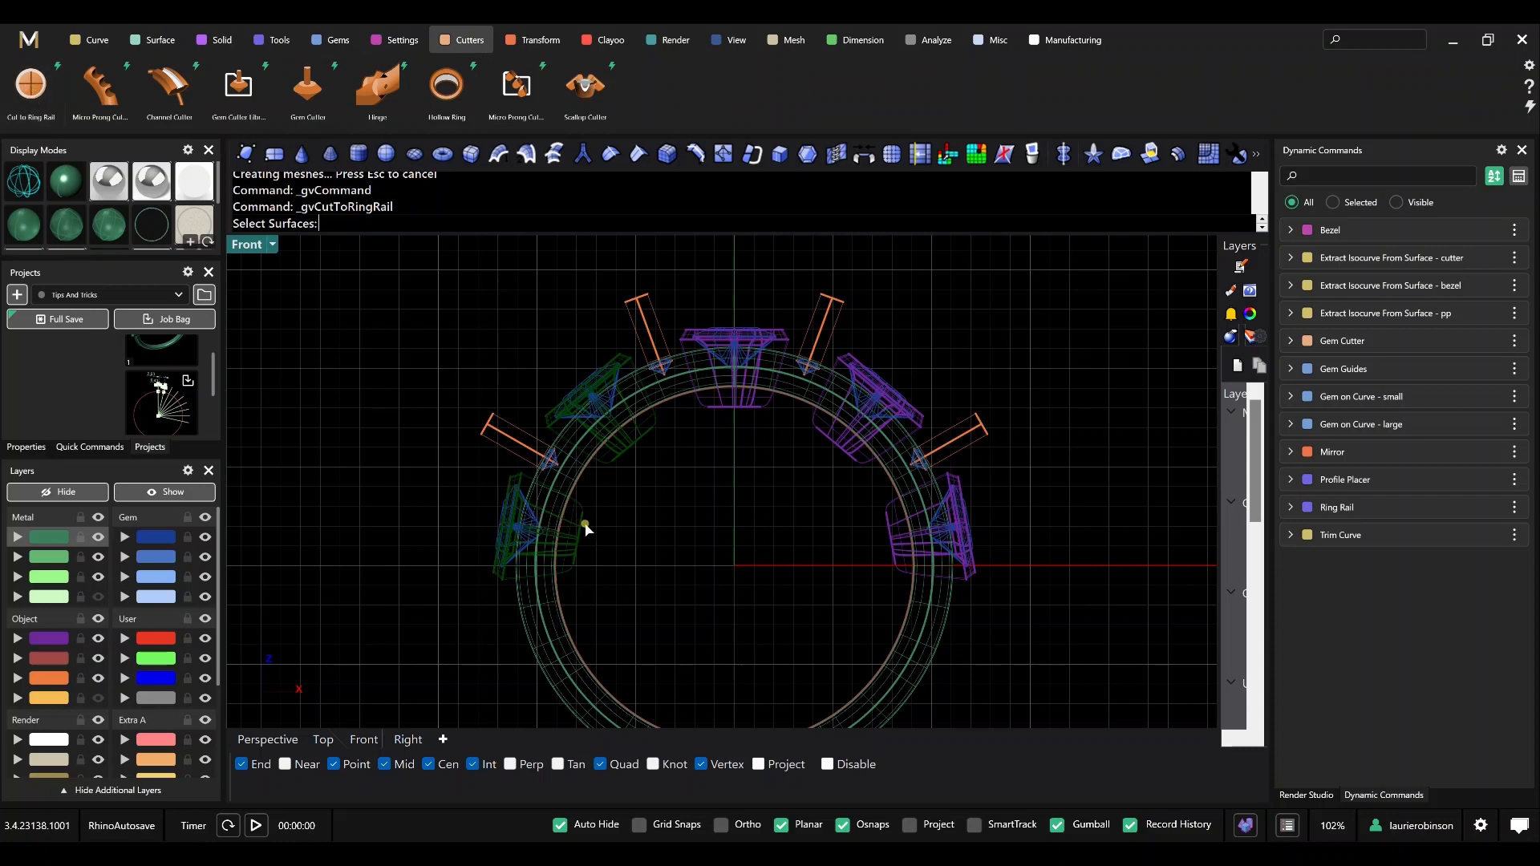
click(585, 528)
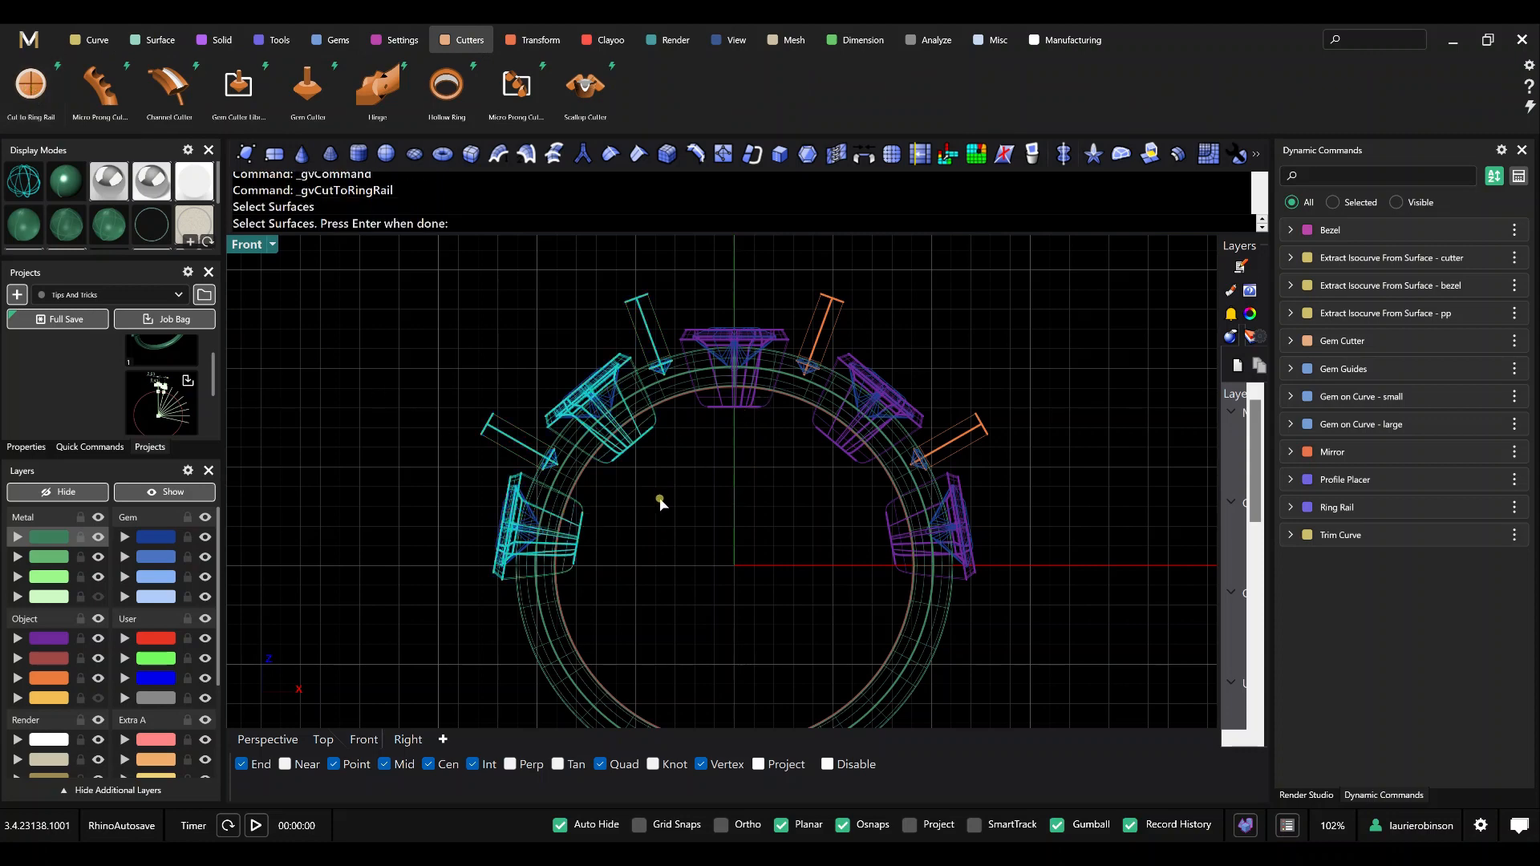
key(Return)
key(Return)
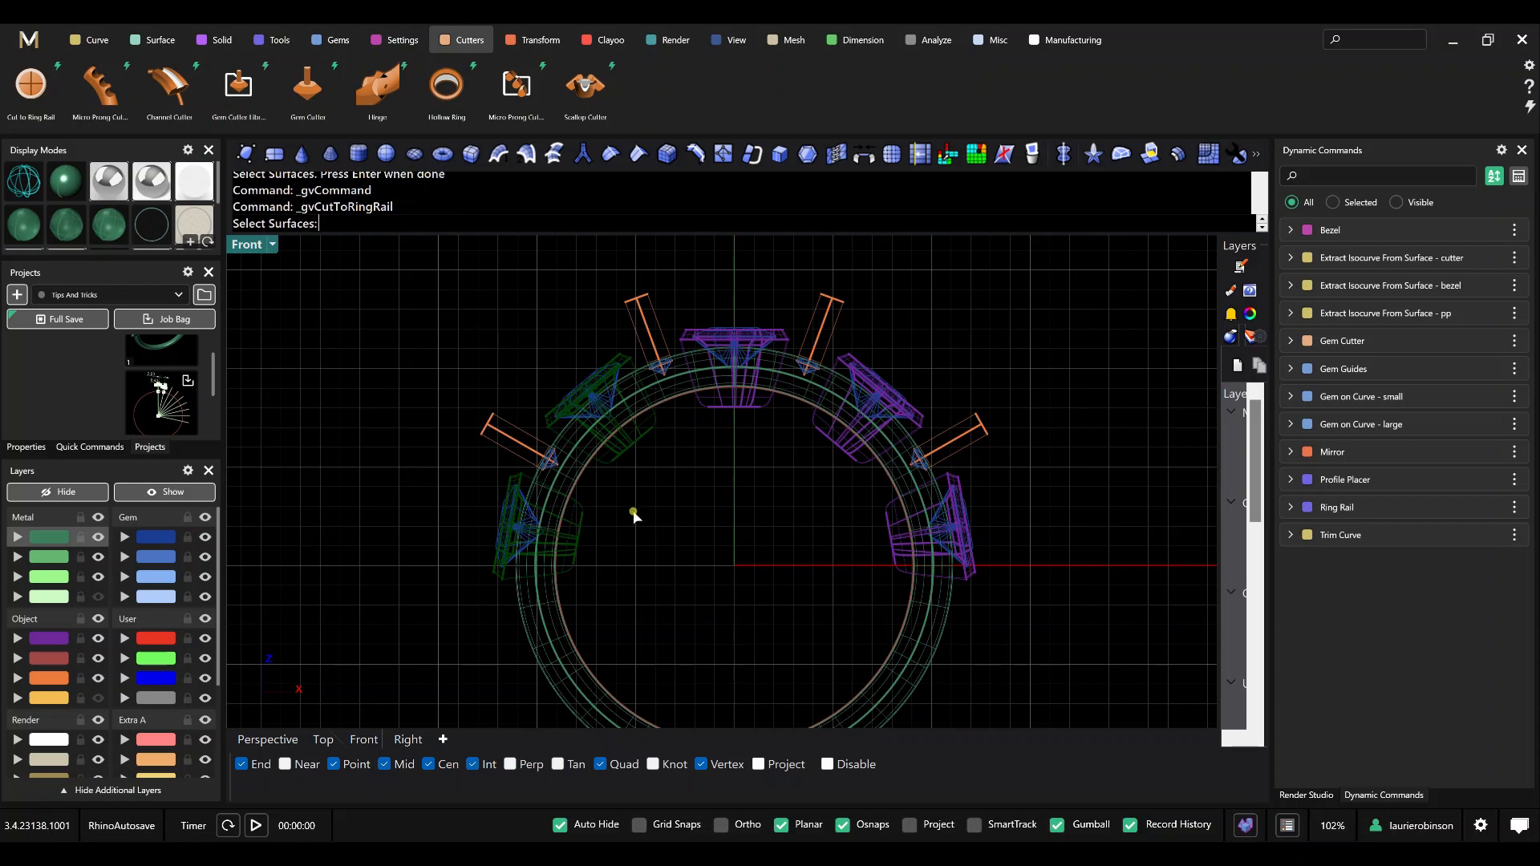
Cut all five bezels to the inner ring rail with Angle 180, Angle Offset 0, Offset 0 and Comfort Fit off.
click(567, 579)
click(618, 443)
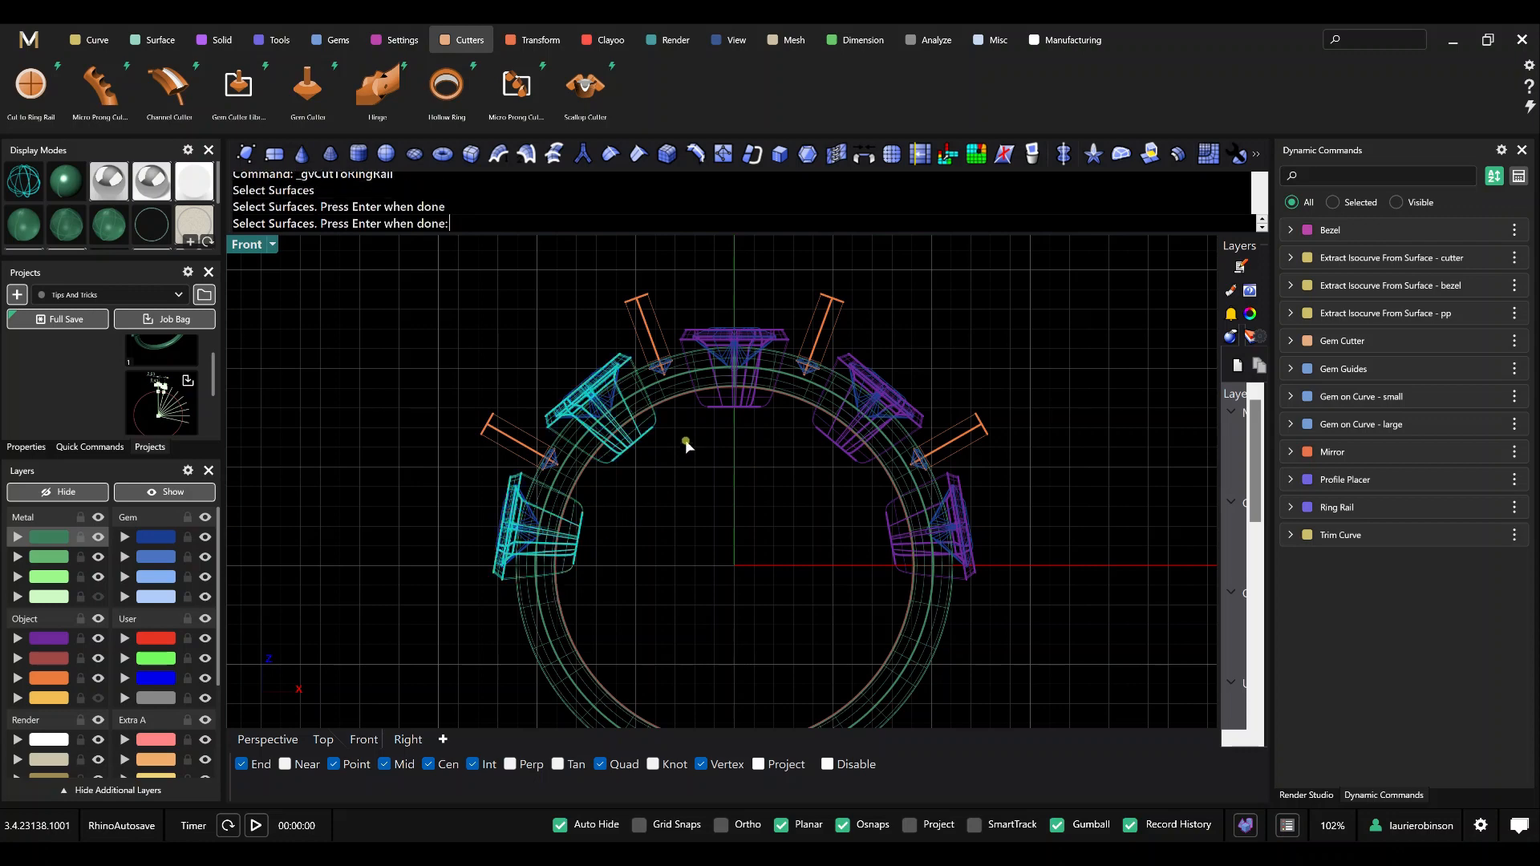
click(745, 418)
click(816, 437)
click(887, 546)
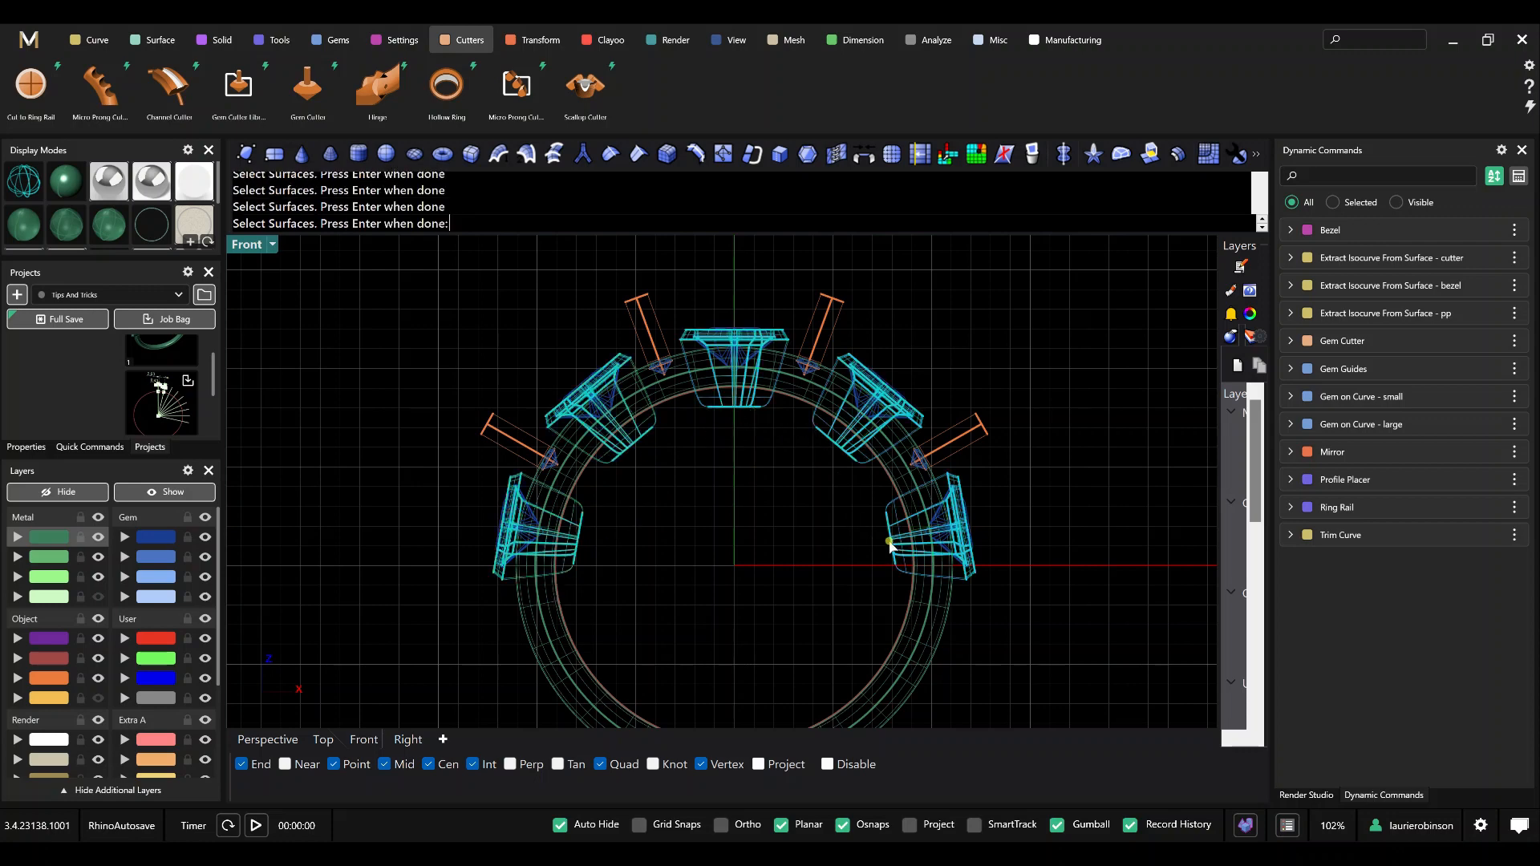
key(Return)
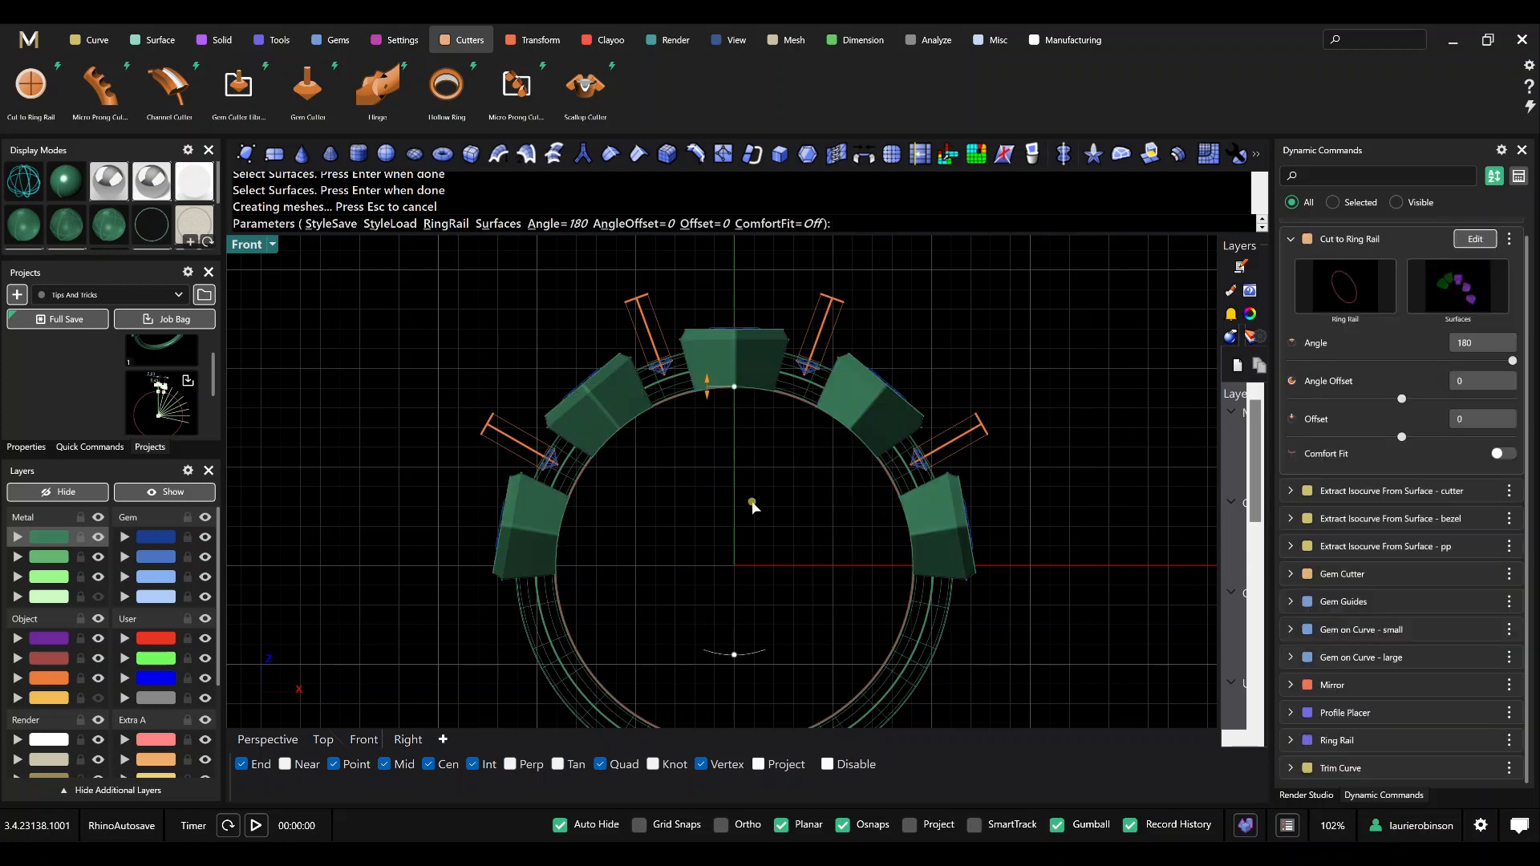
key(Return)
Inspect the trimmed bezels in the Front and Perspective views, temporarily hiding the dark blue gem layer to look inside them.
scroll(651, 427, up, 4)
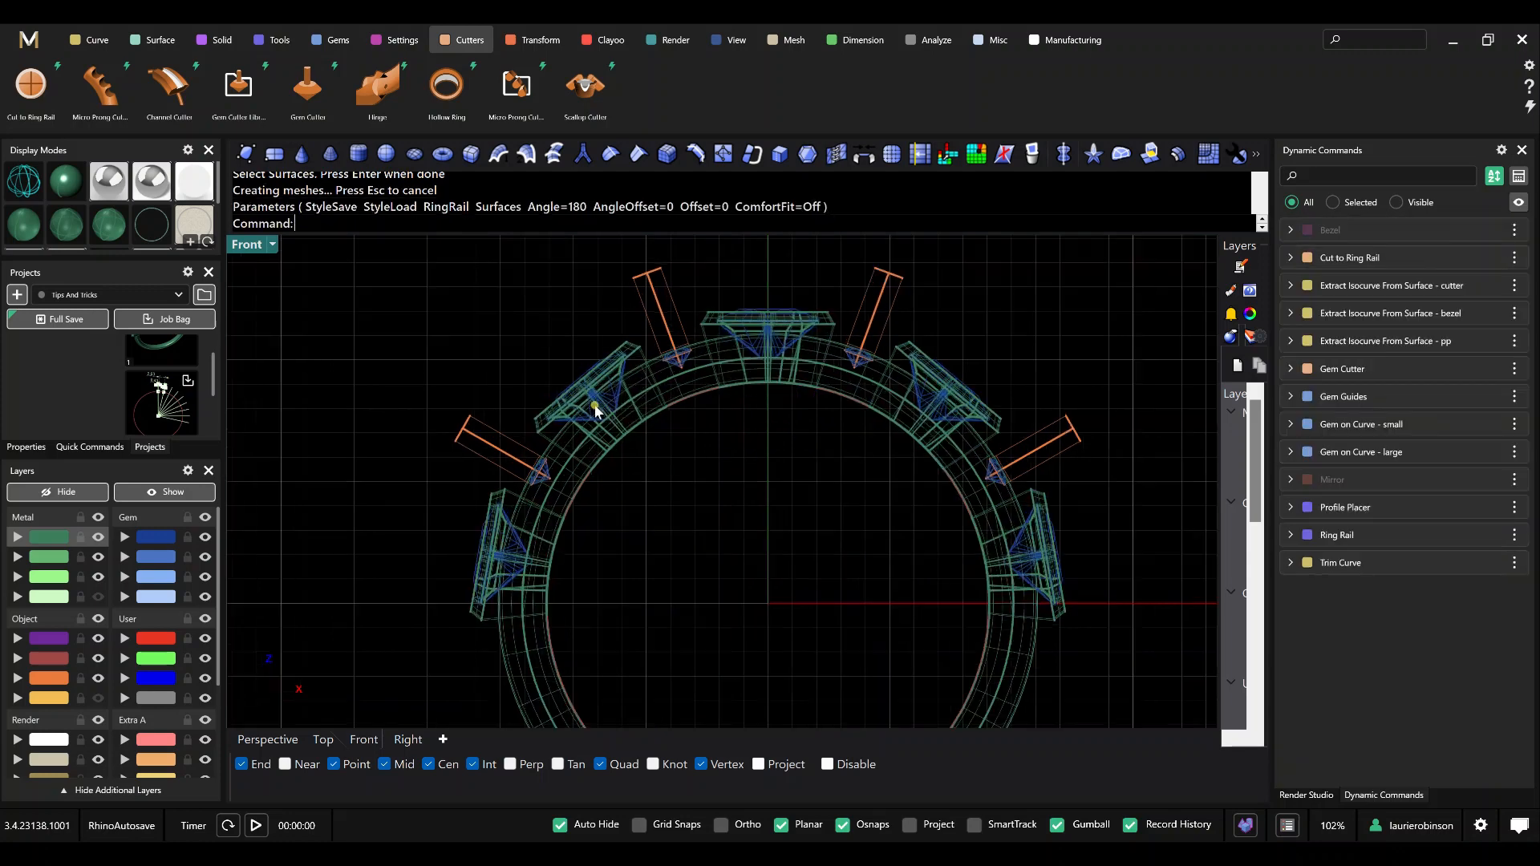
scroll(556, 548, up, 2)
scroll(558, 541, down, 5)
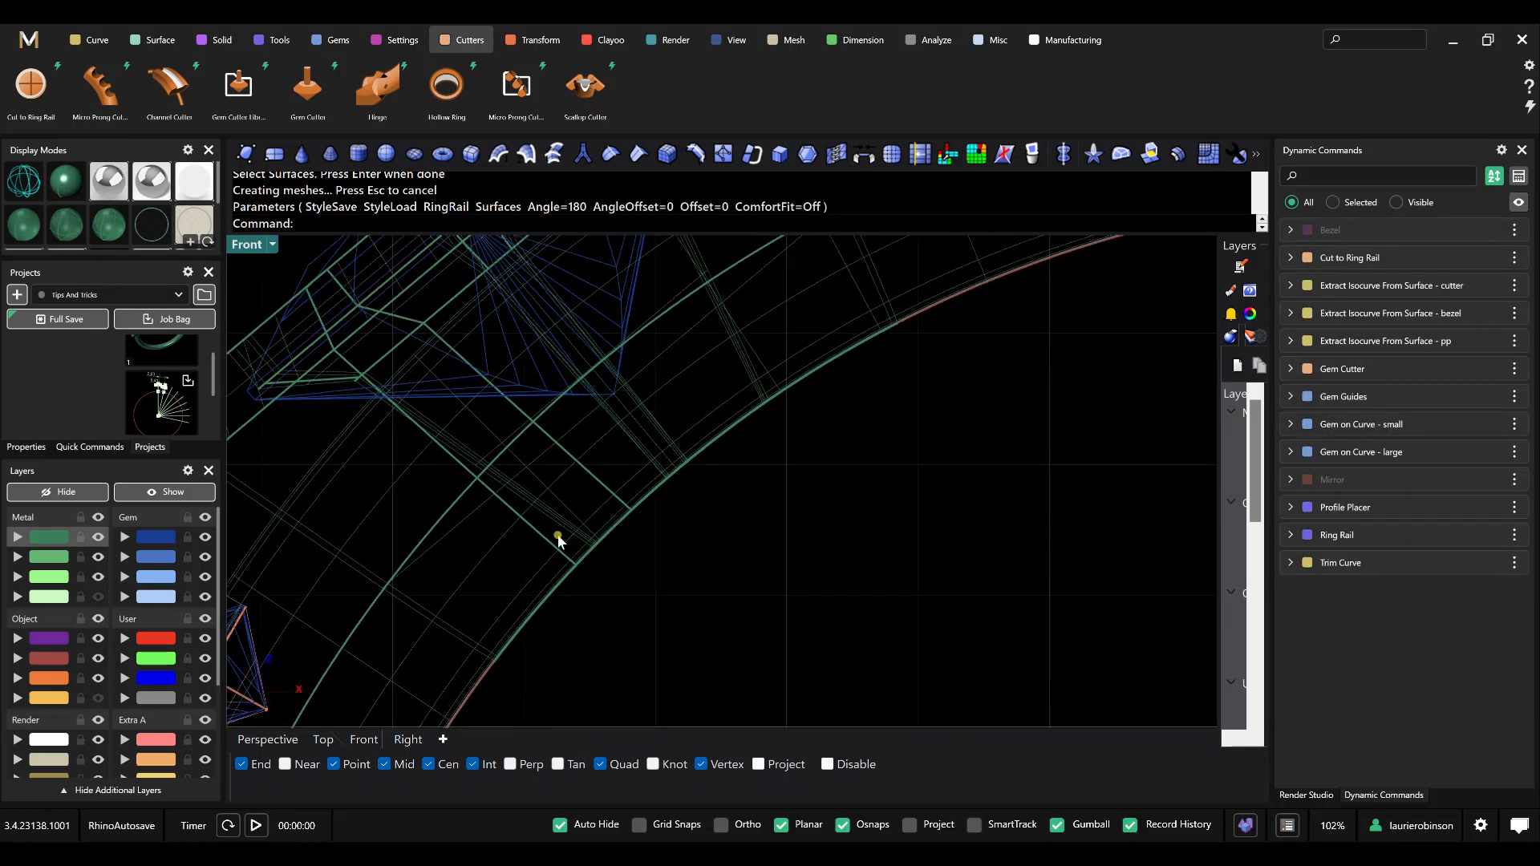
click(267, 739)
mouse_move(576, 493)
right_down()
mouse_move(581, 508)
mouse_move(570, 354)
mouse_move(619, 337)
mouse_move(578, 420)
mouse_move(607, 450)
mouse_move(609, 433)
mouse_move(605, 450)
mouse_move(326, 450)
right_up()
click(206, 536)
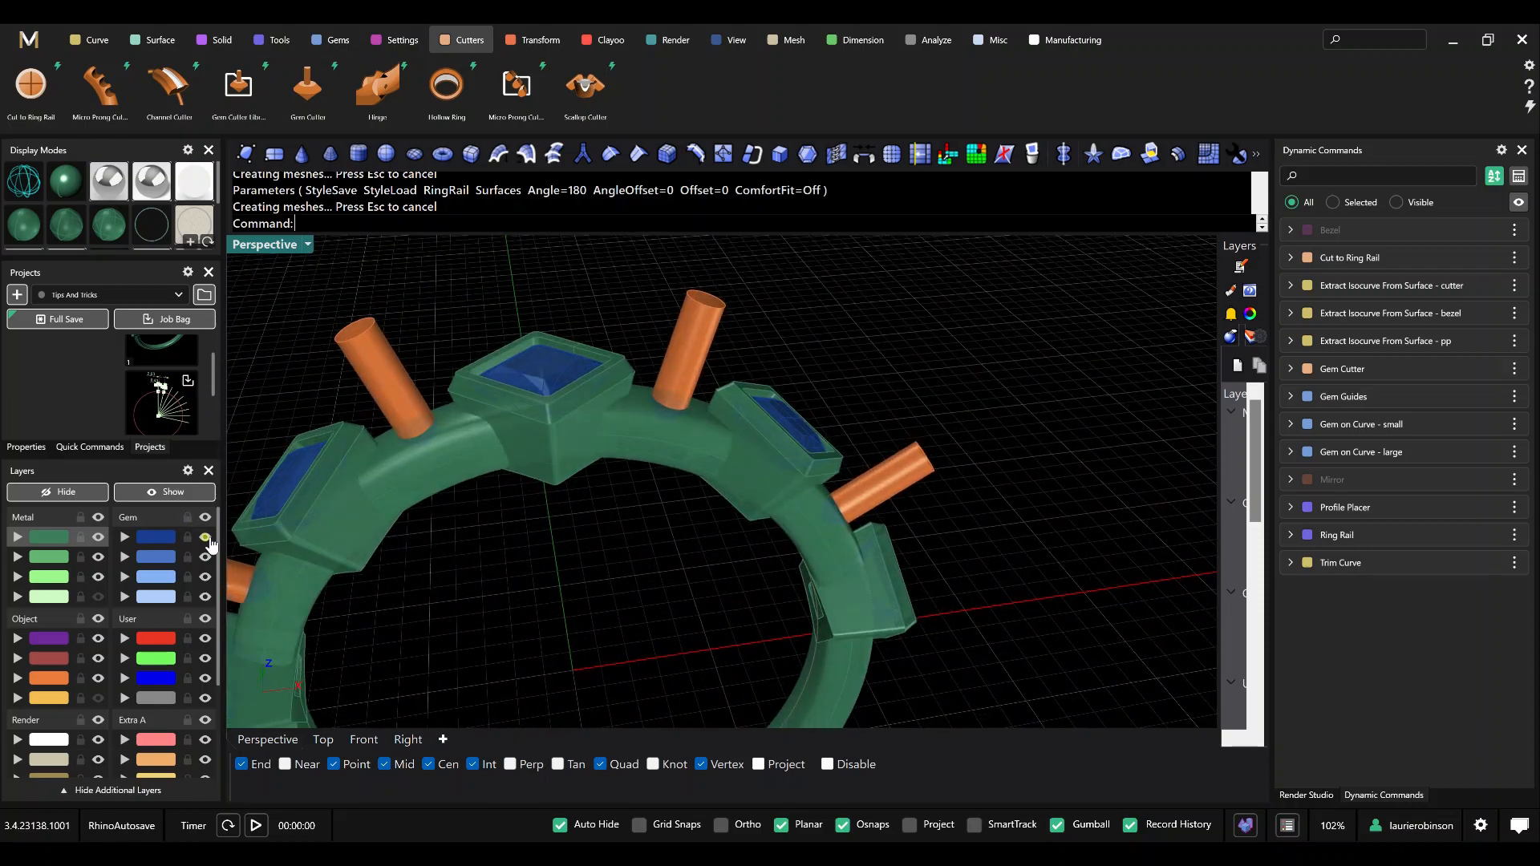
right_drag(591, 412, 533, 381)
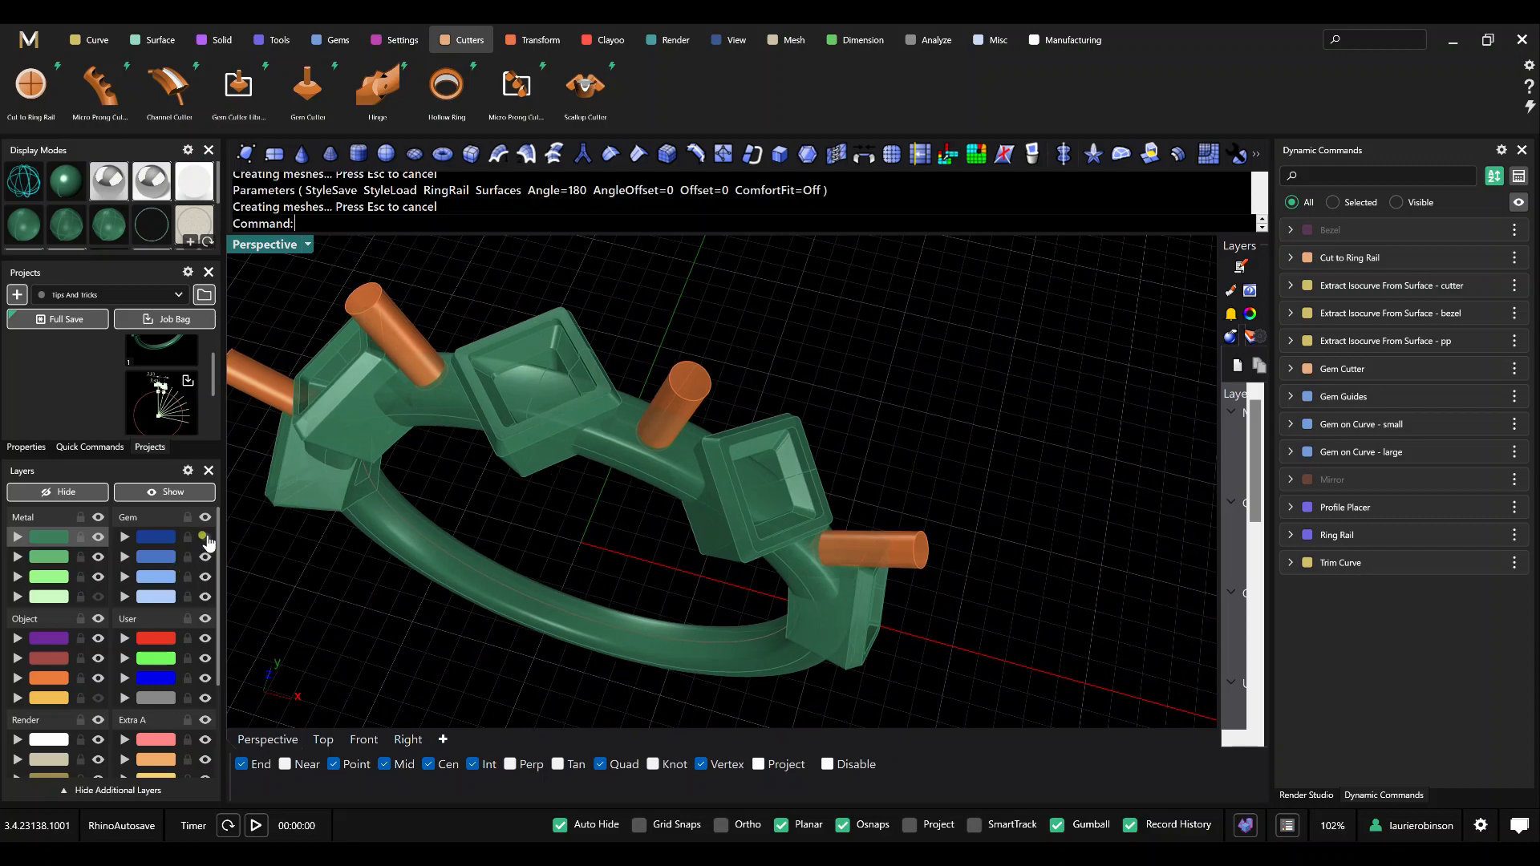
click(206, 536)
scroll(540, 464, down, 6)
shift+right_drag(575, 478, 680, 462)
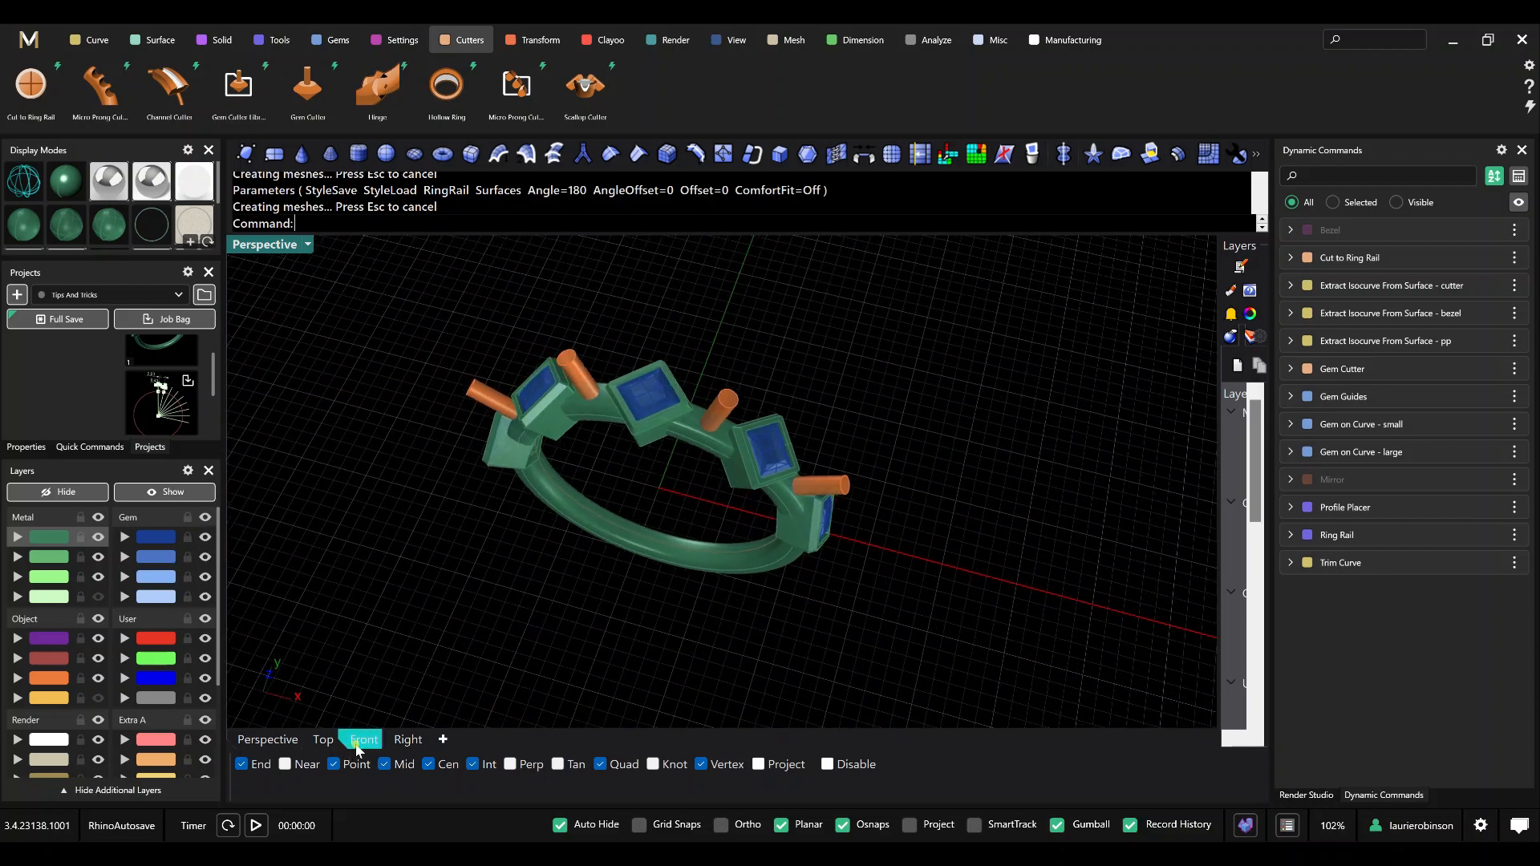
click(360, 740)
scroll(729, 550, down, 2)
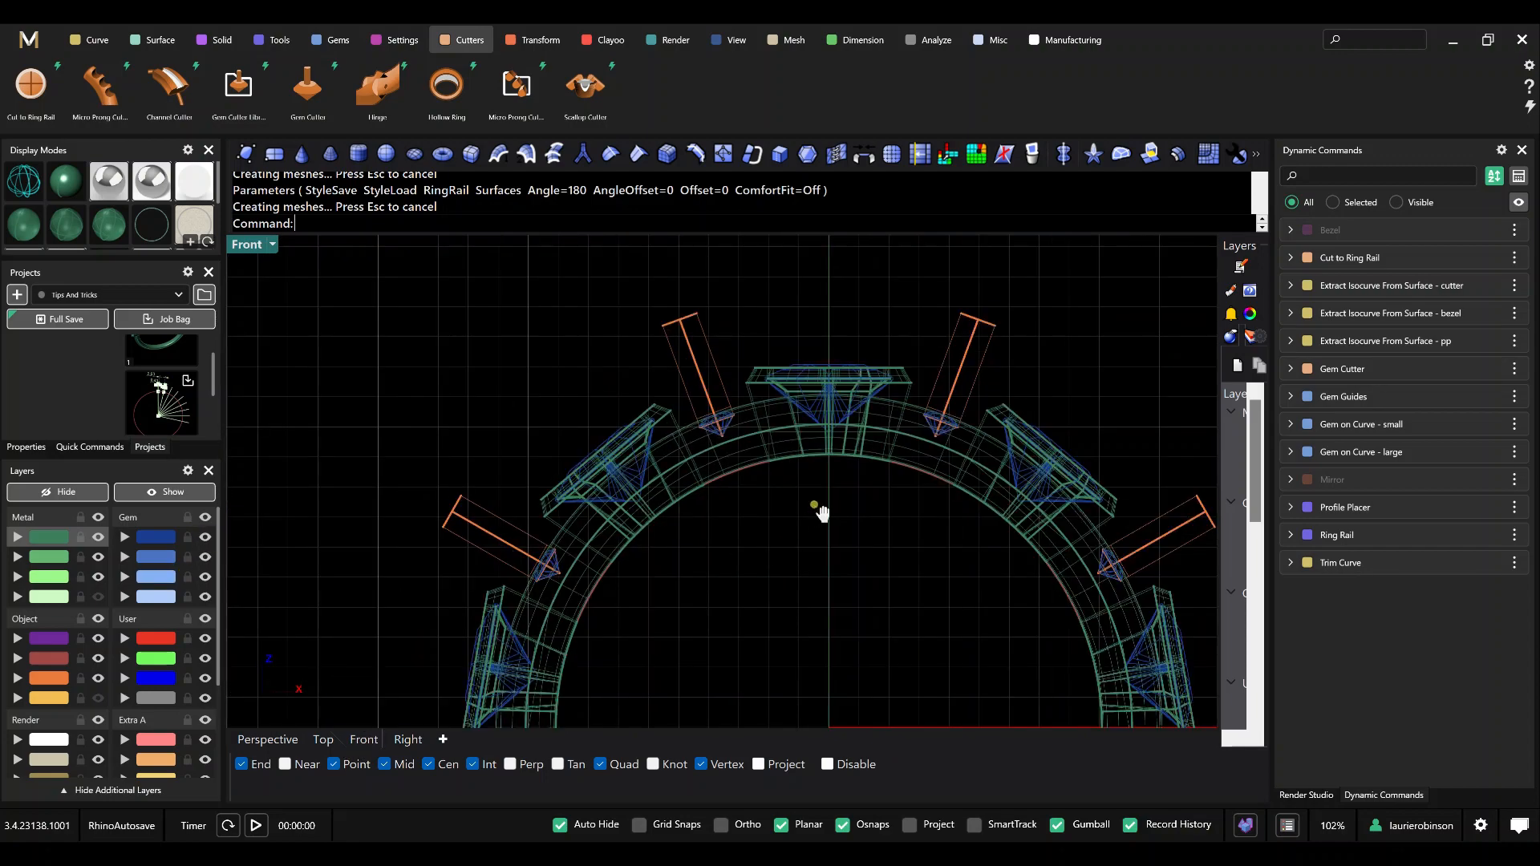
scroll(802, 497, up, 3)
scroll(773, 444, down, 2)
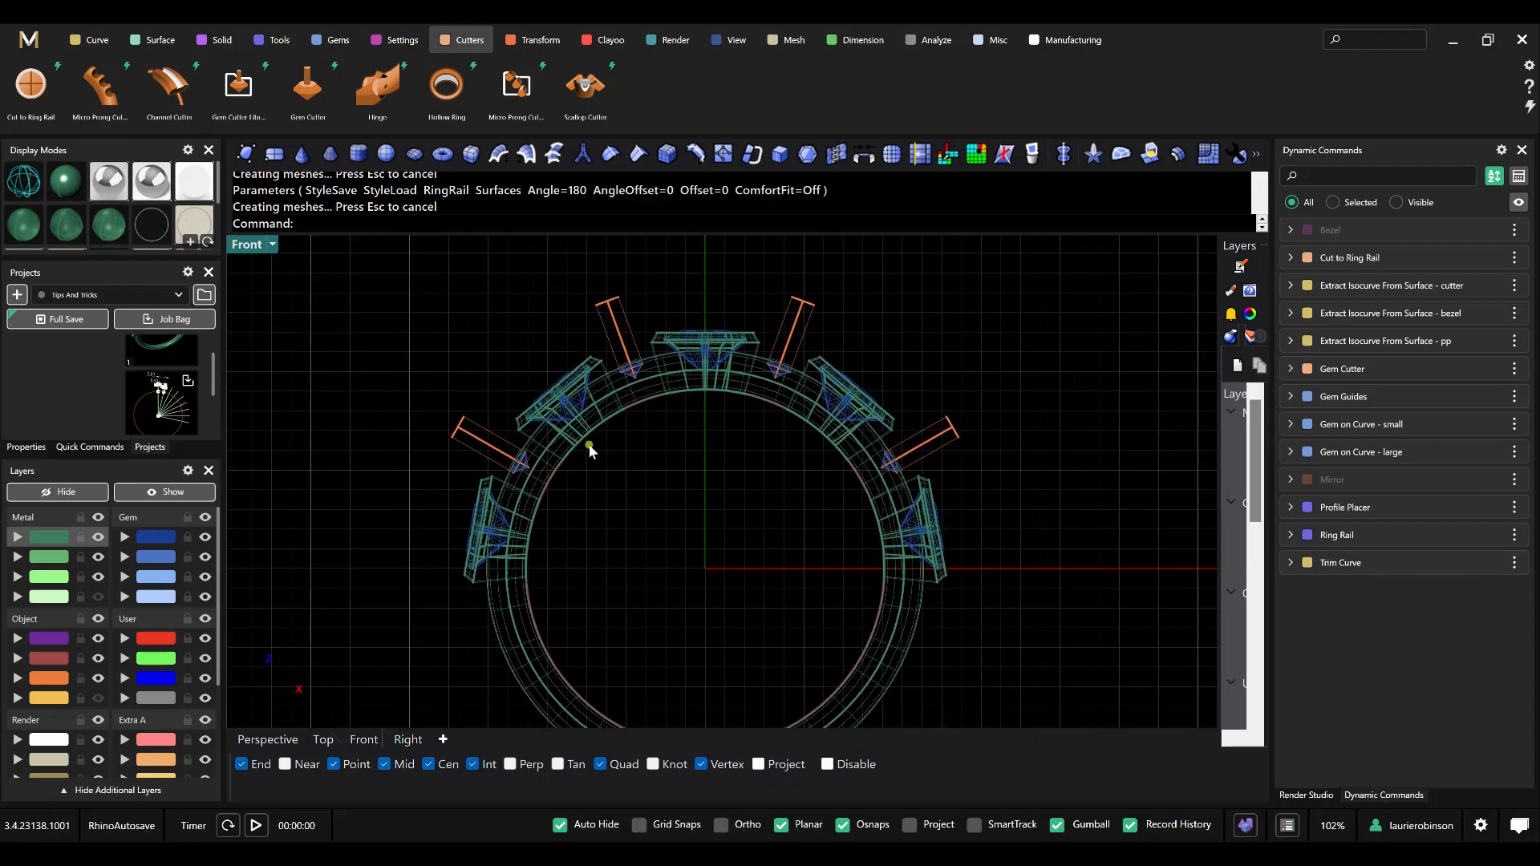
scroll(589, 447, up, 2)
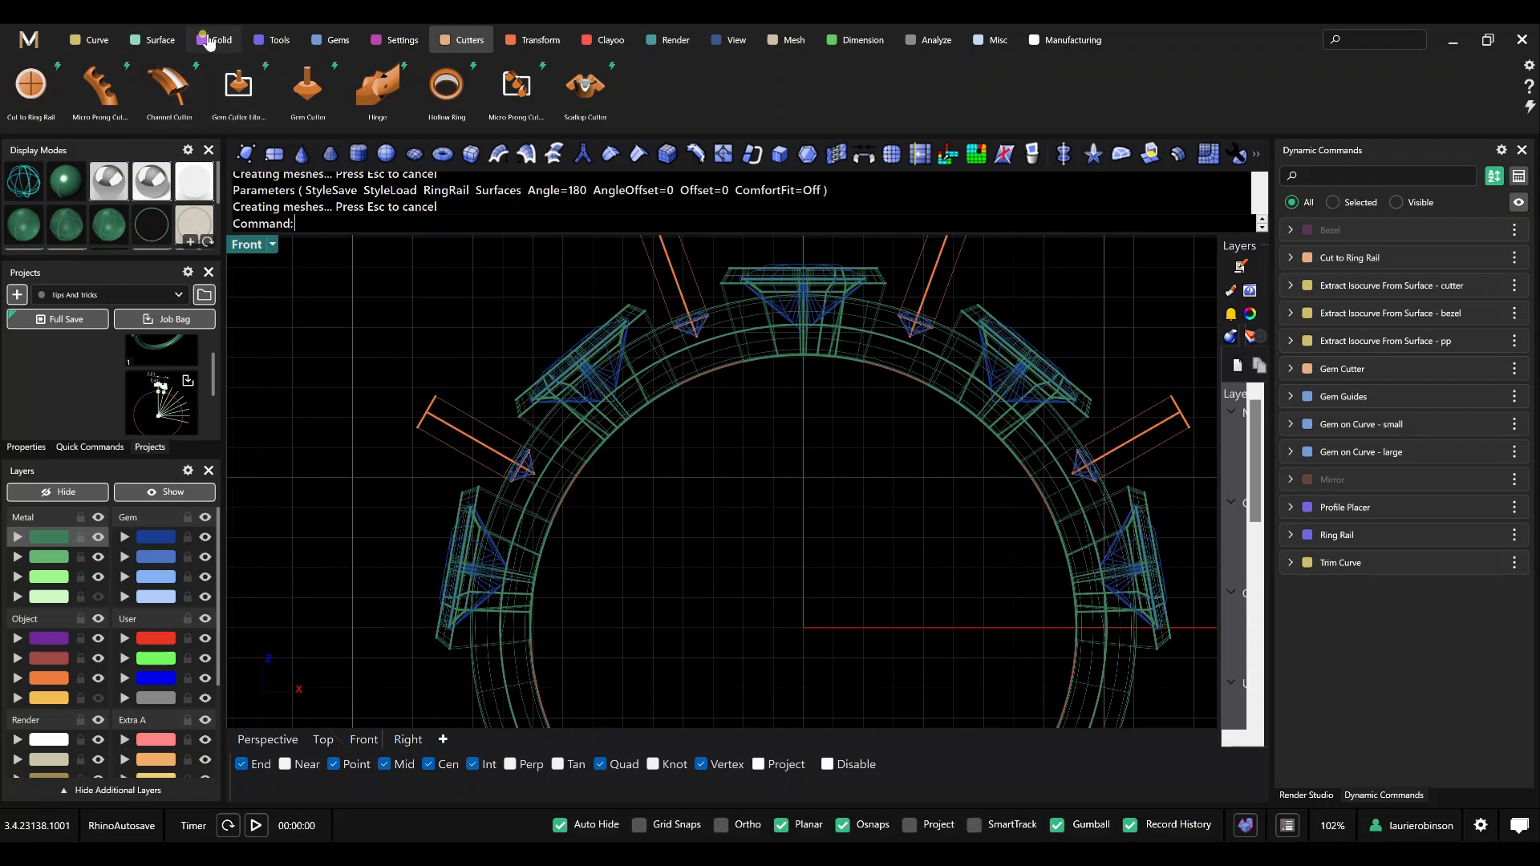
Apply Gem Offset Curve to the four small gems between the bezels.
click(338, 42)
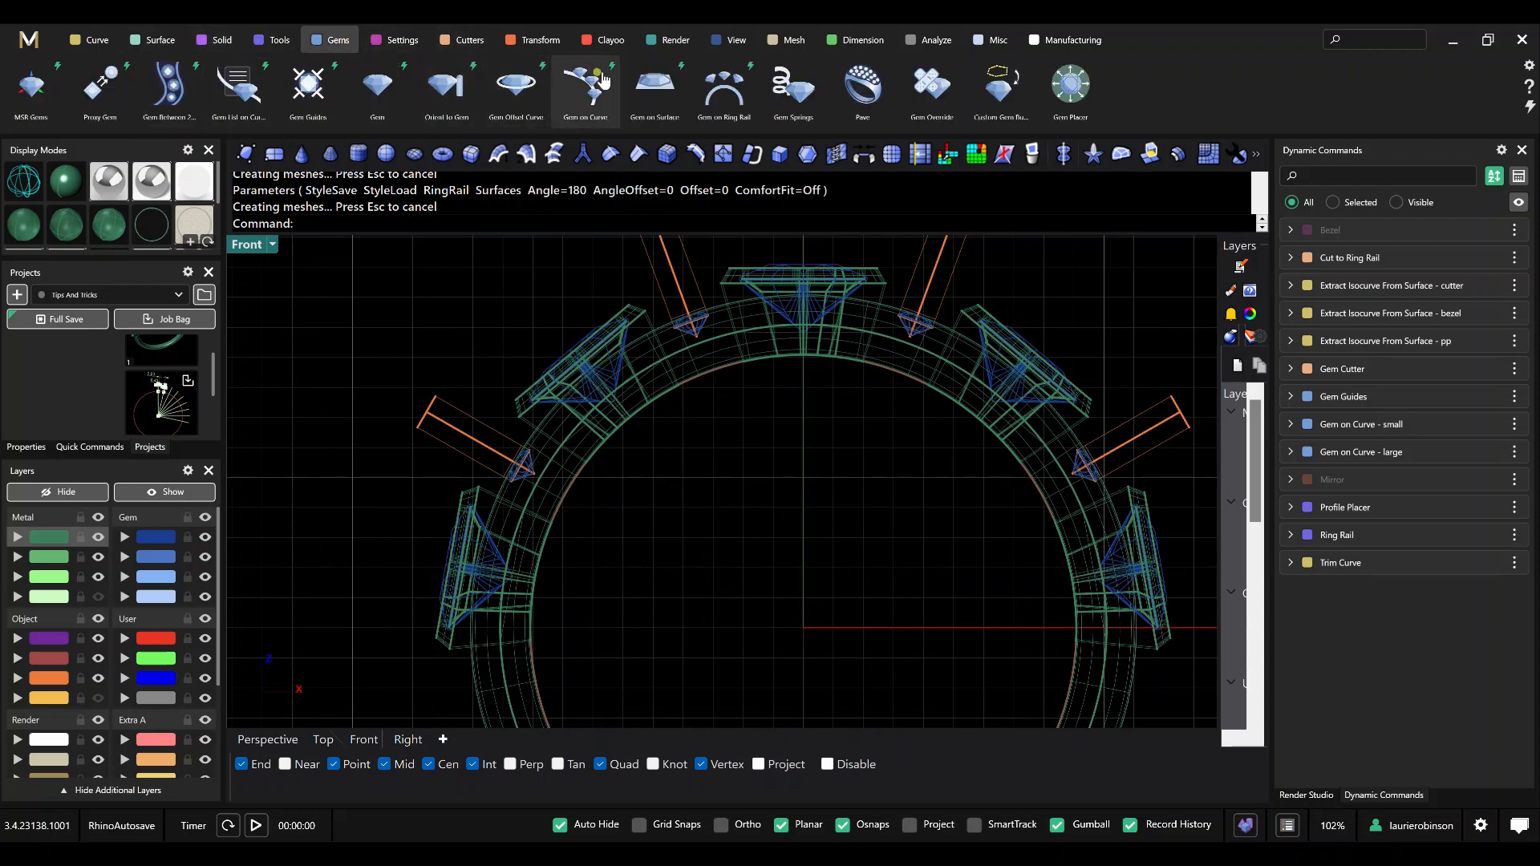
click(517, 86)
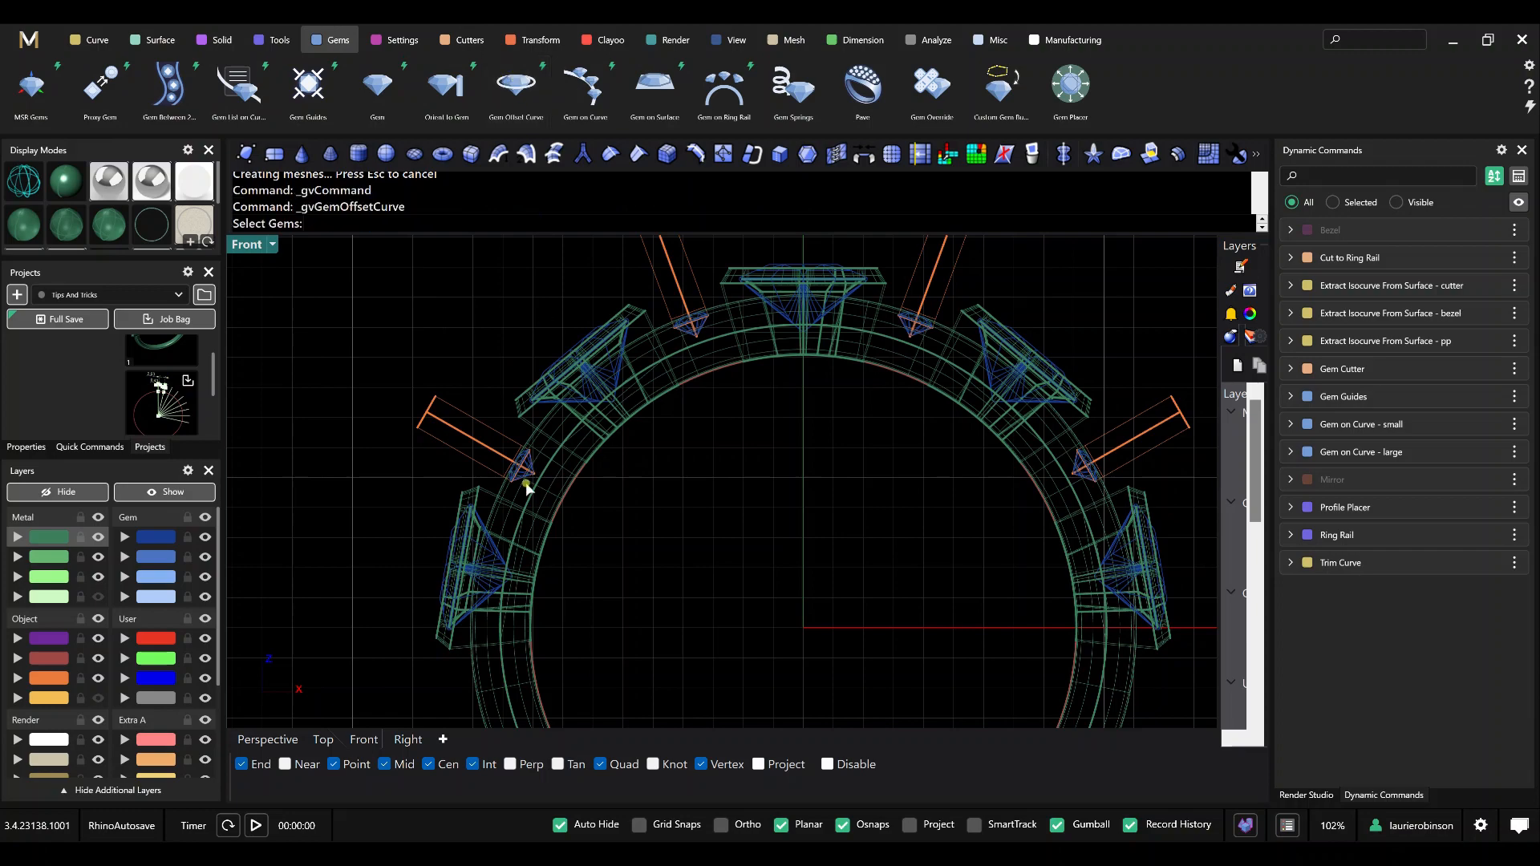
scroll(534, 486, up, 3)
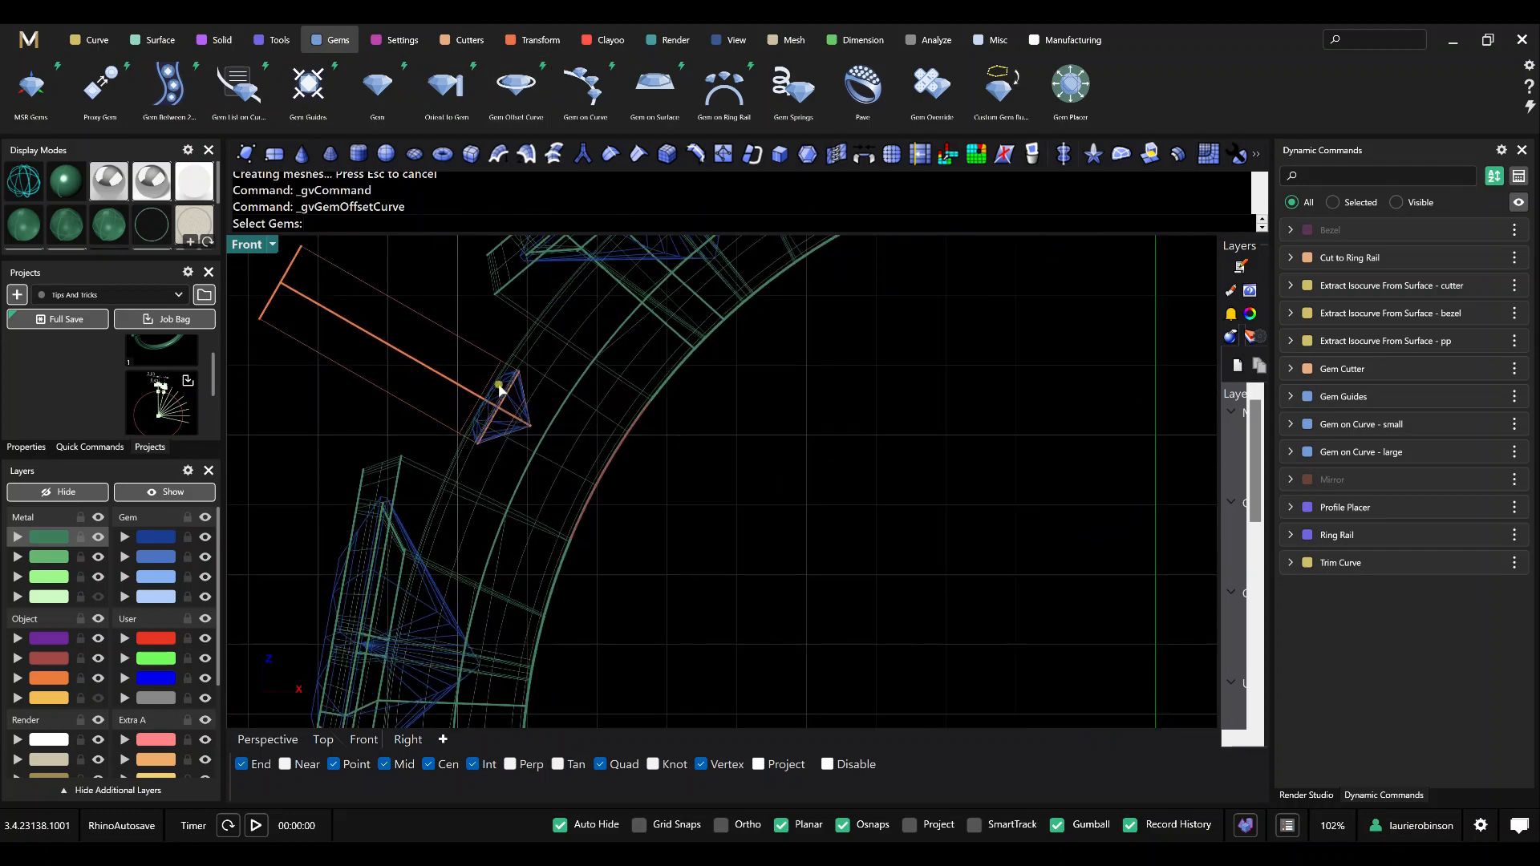
click(499, 387)
scroll(581, 377, down, 6)
right_drag(742, 389, 664, 672)
scroll(668, 483, up, 6)
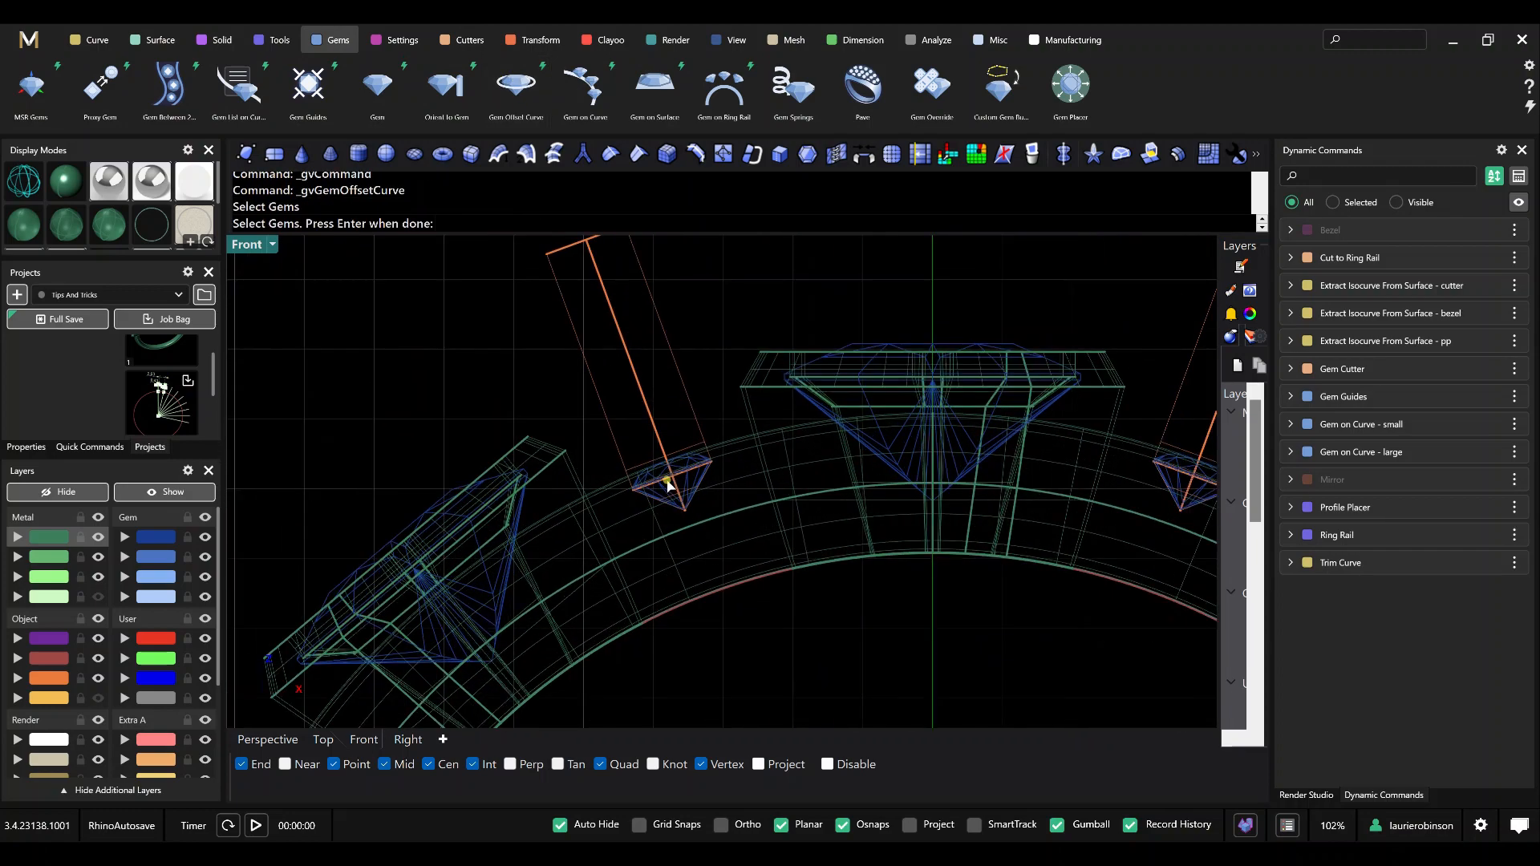
click(689, 460)
scroll(802, 463, down, 4)
right_drag(802, 464, 627, 504)
scroll(854, 486, up, 6)
click(890, 482)
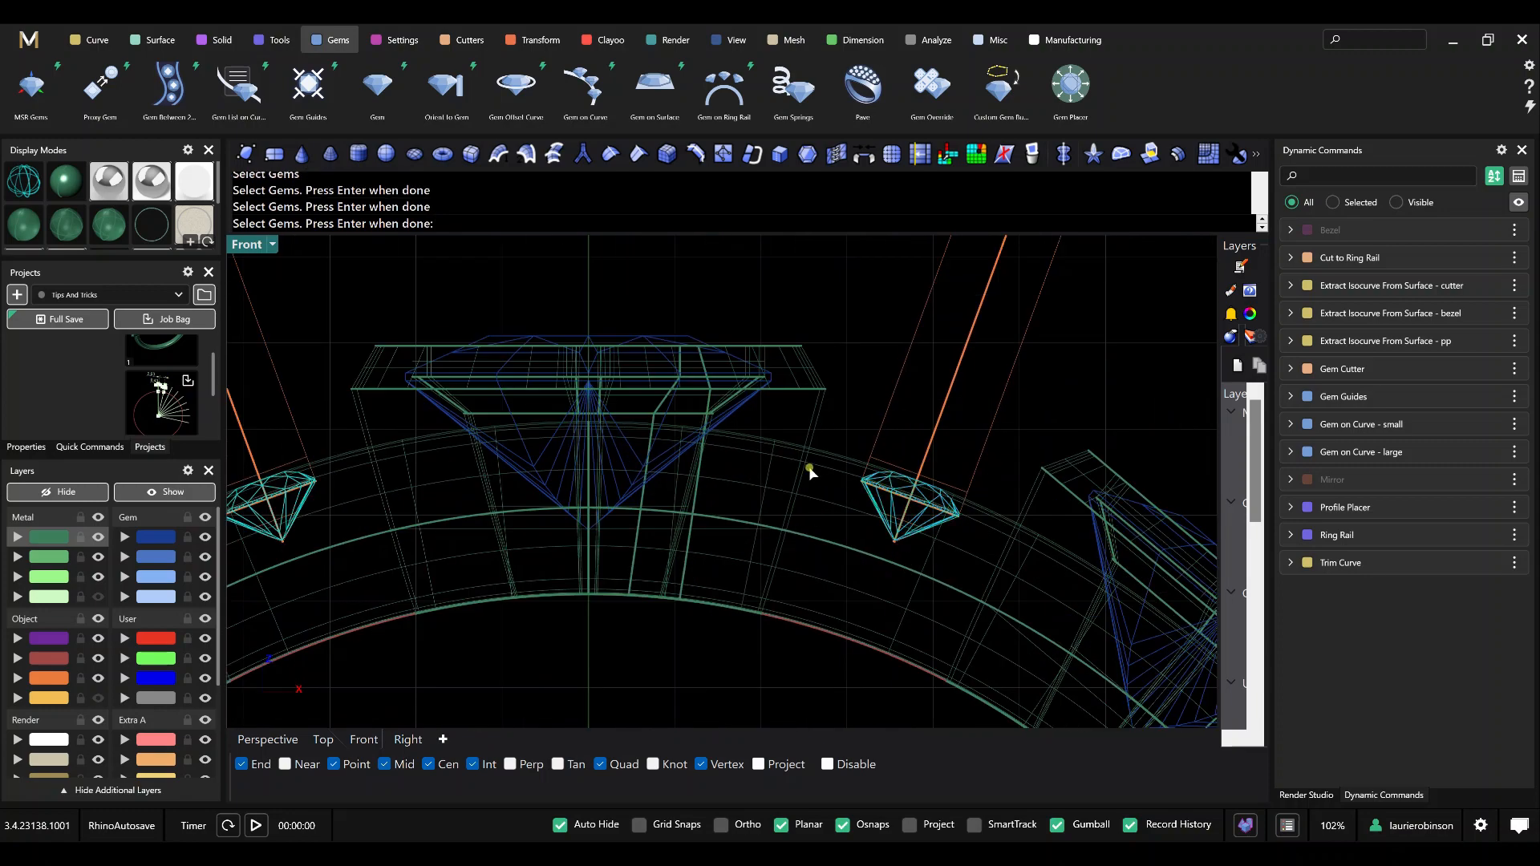
scroll(808, 469, down, 6)
right_drag(748, 622, 697, 544)
right_click(710, 518)
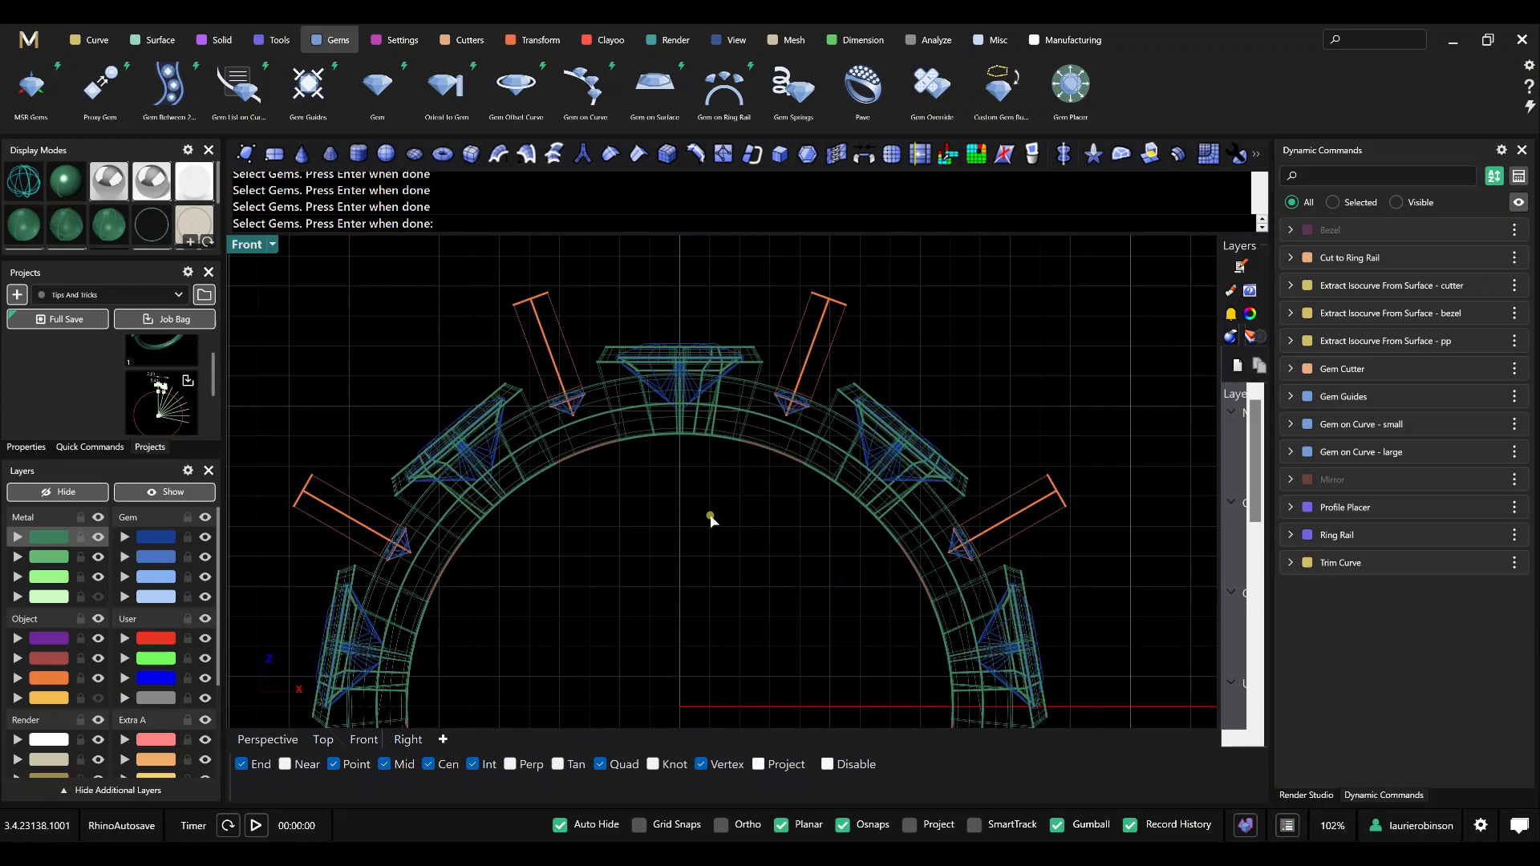
Raise the small gems' offset curves to a Z Offset of 0.2, with Girdle Spacing and Corner Blend at 0.
scroll(989, 539, up, 5)
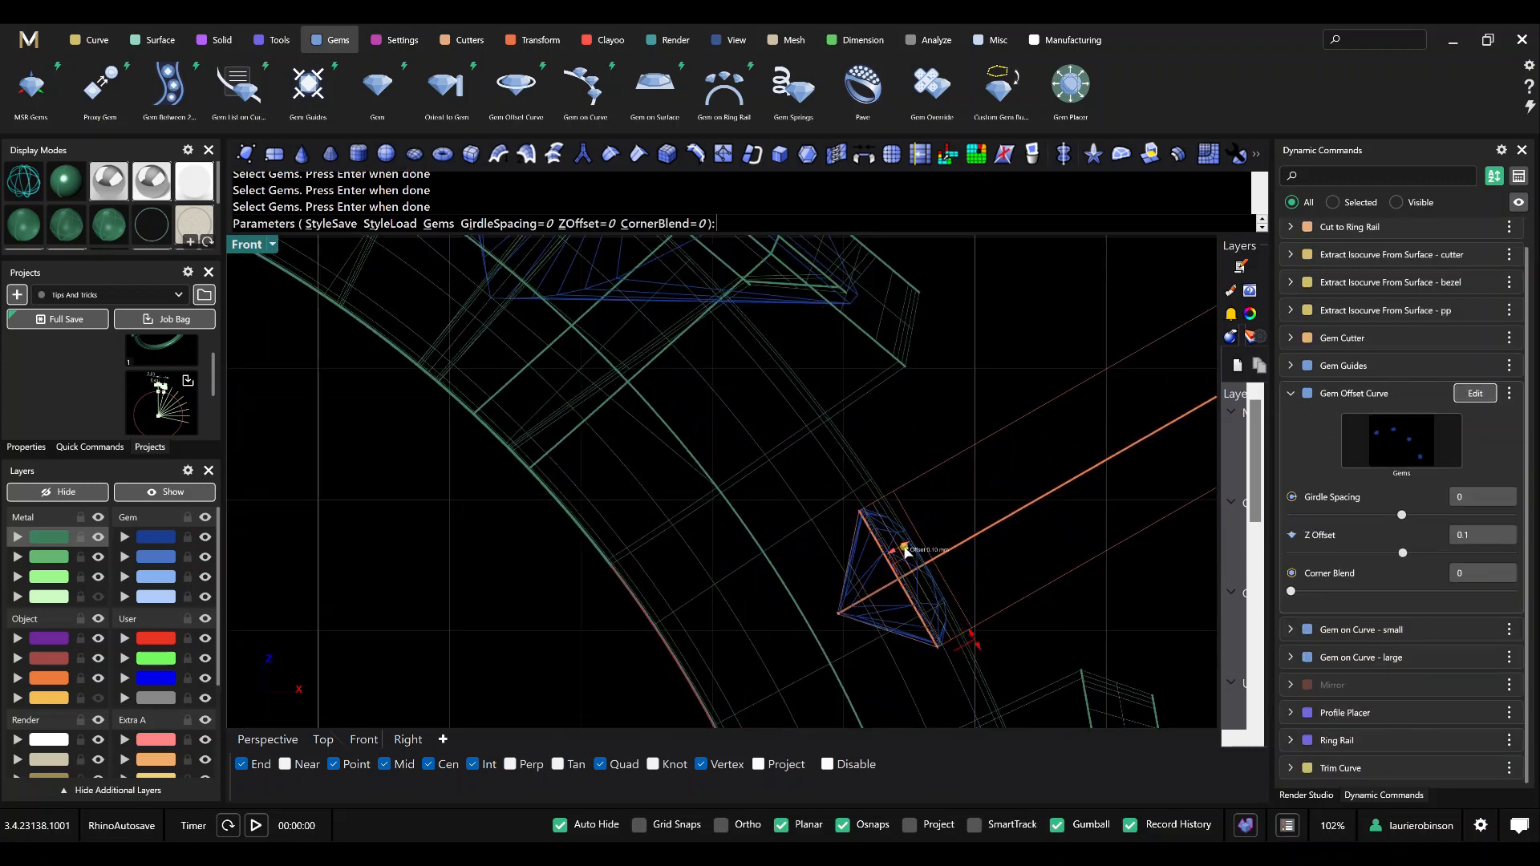
drag(905, 552, 913, 542)
scroll(939, 516, down, 5)
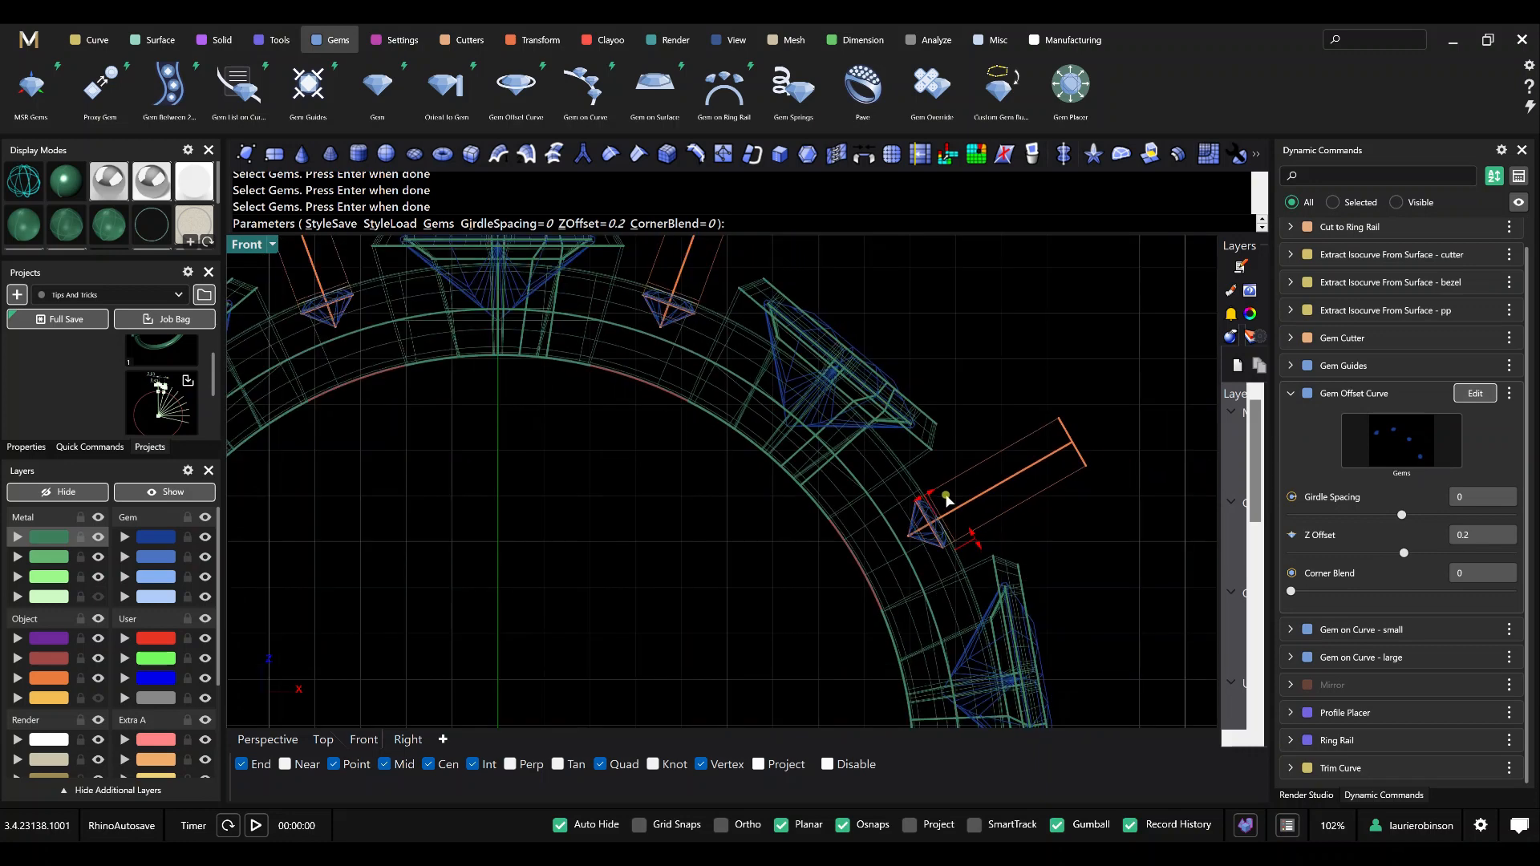
scroll(696, 578, down, 4)
right_drag(621, 589, 793, 513)
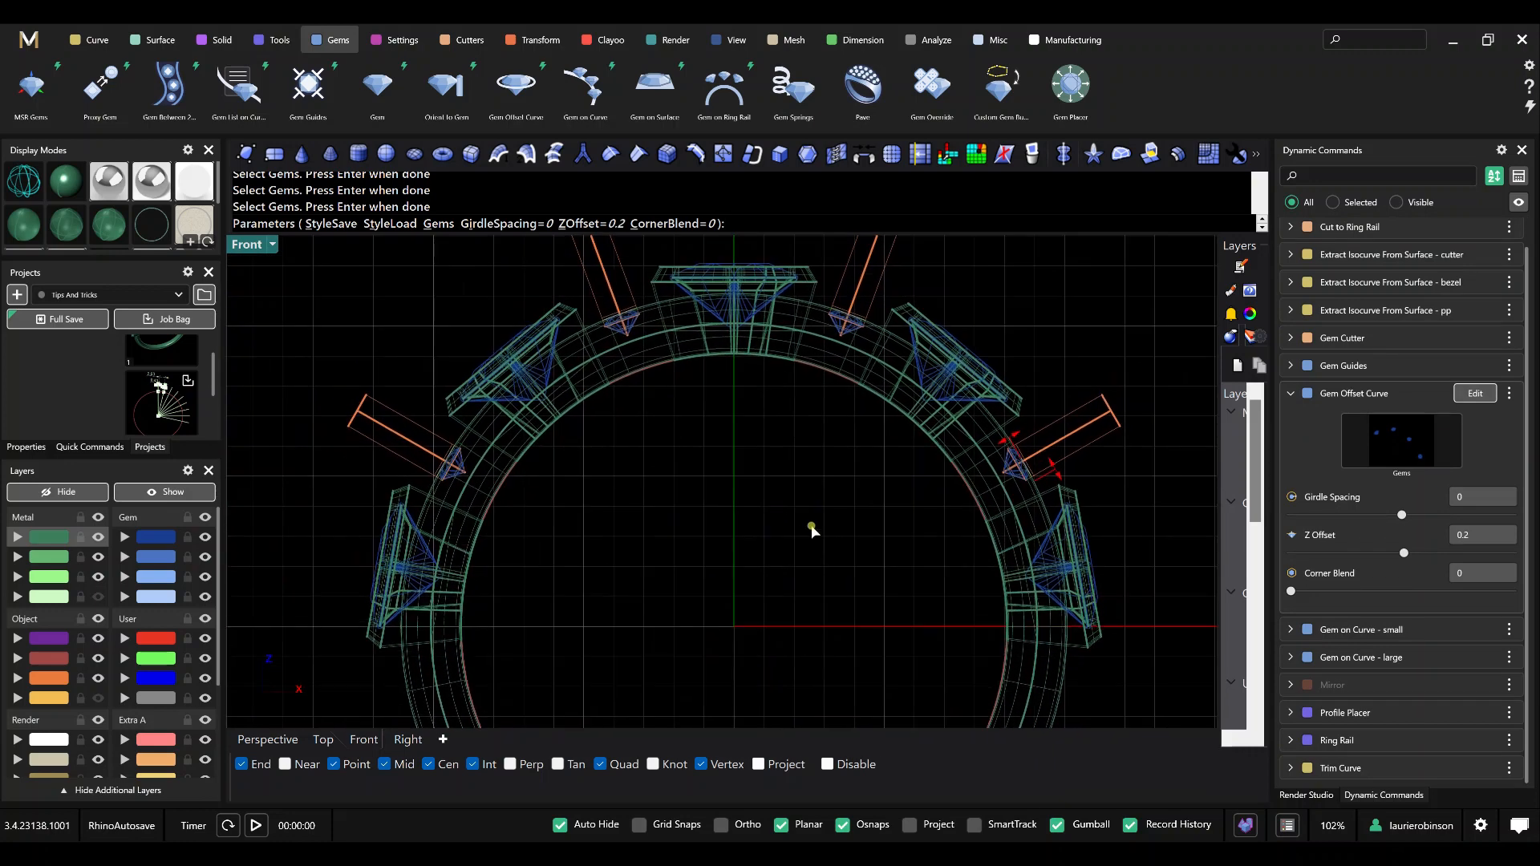
key(Return)
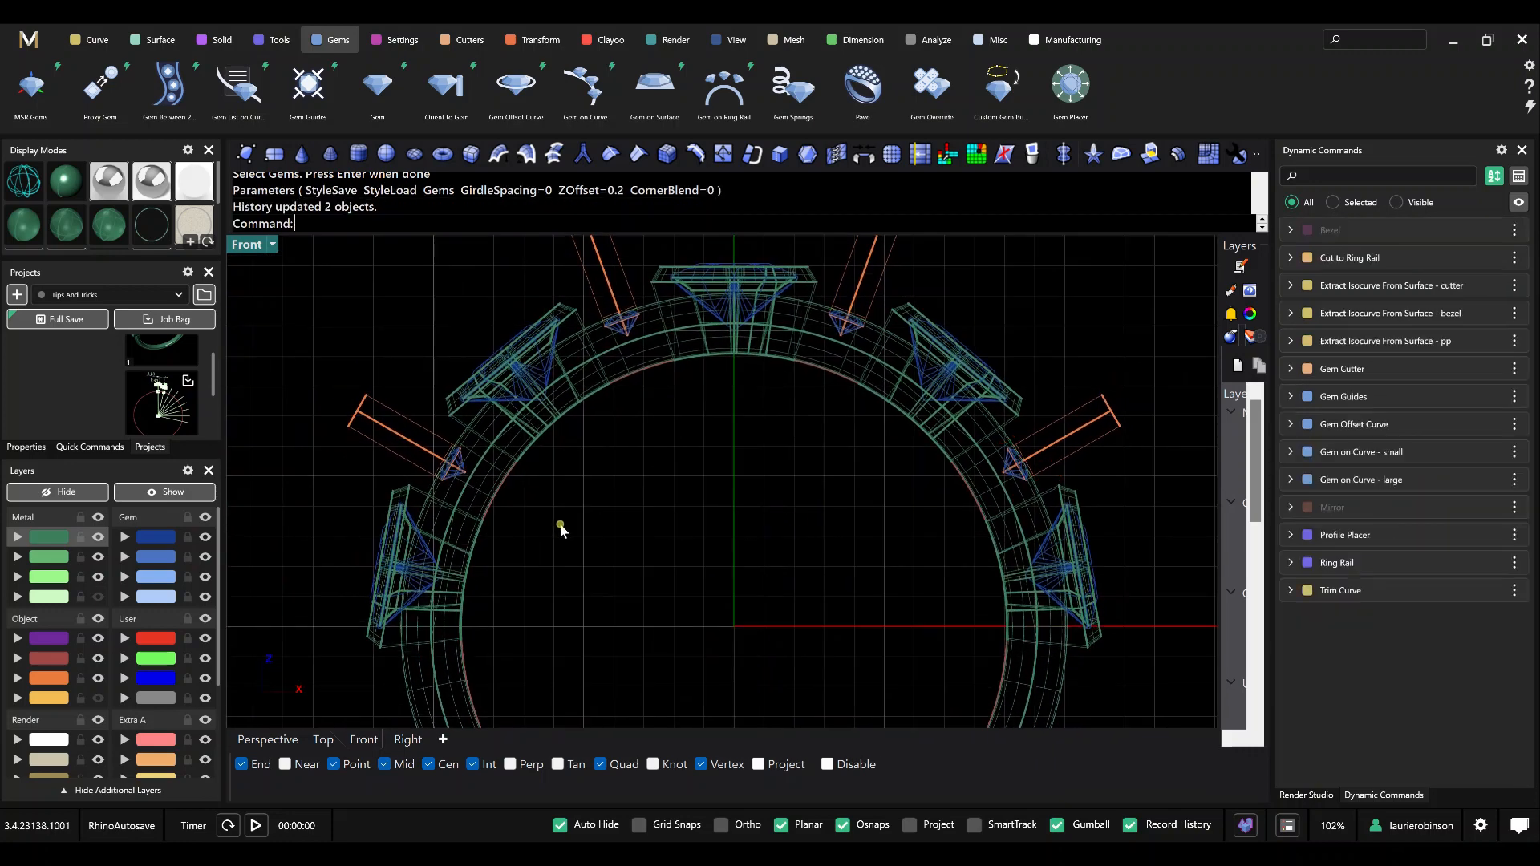
Show the yellow construction curve layer.
click(97, 698)
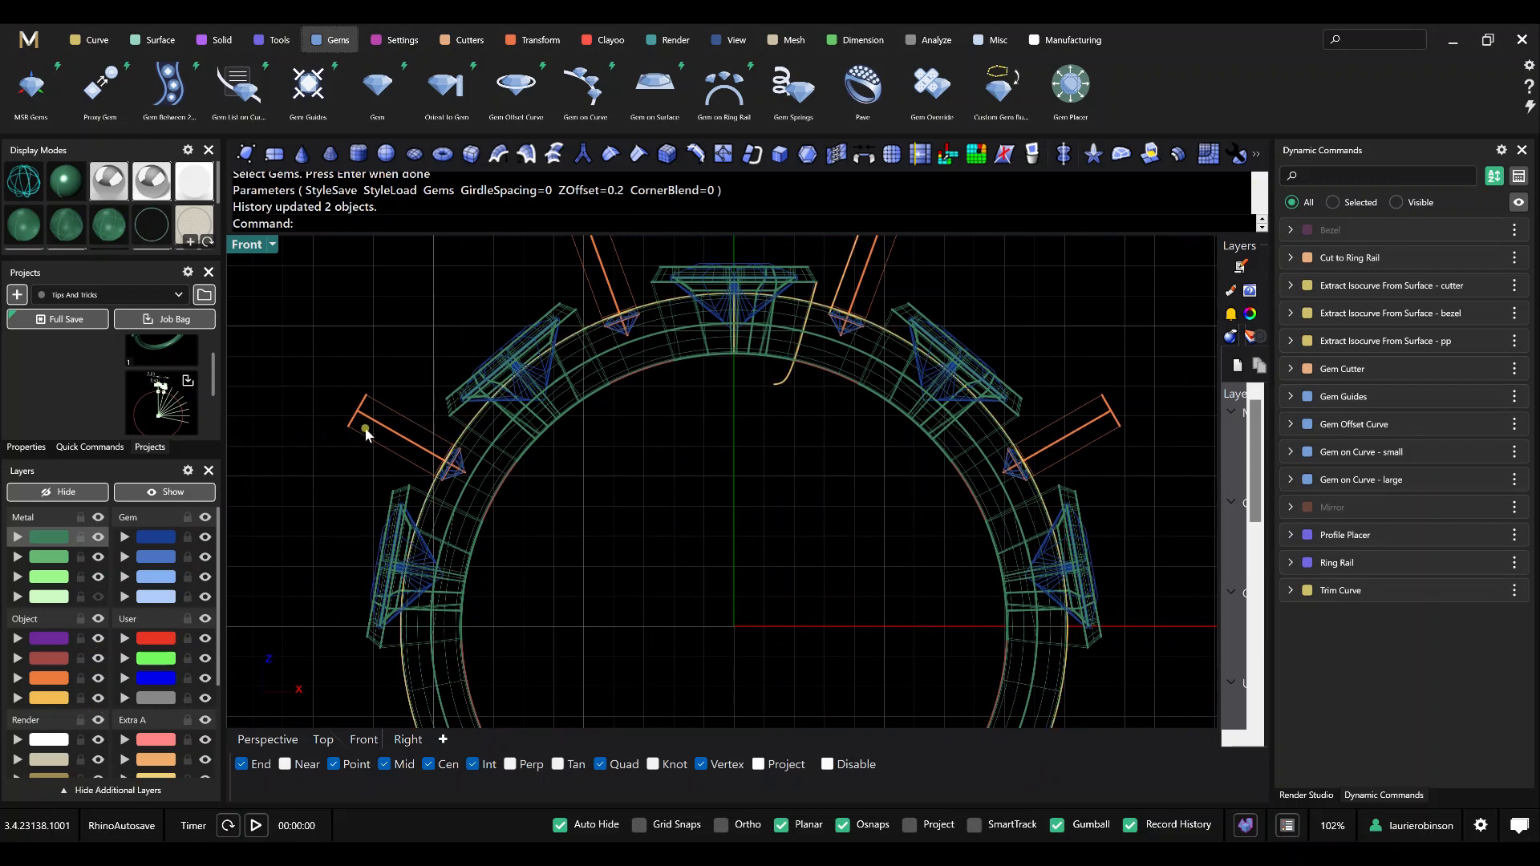
scroll(651, 338, up, 6)
scroll(884, 425, down, 4)
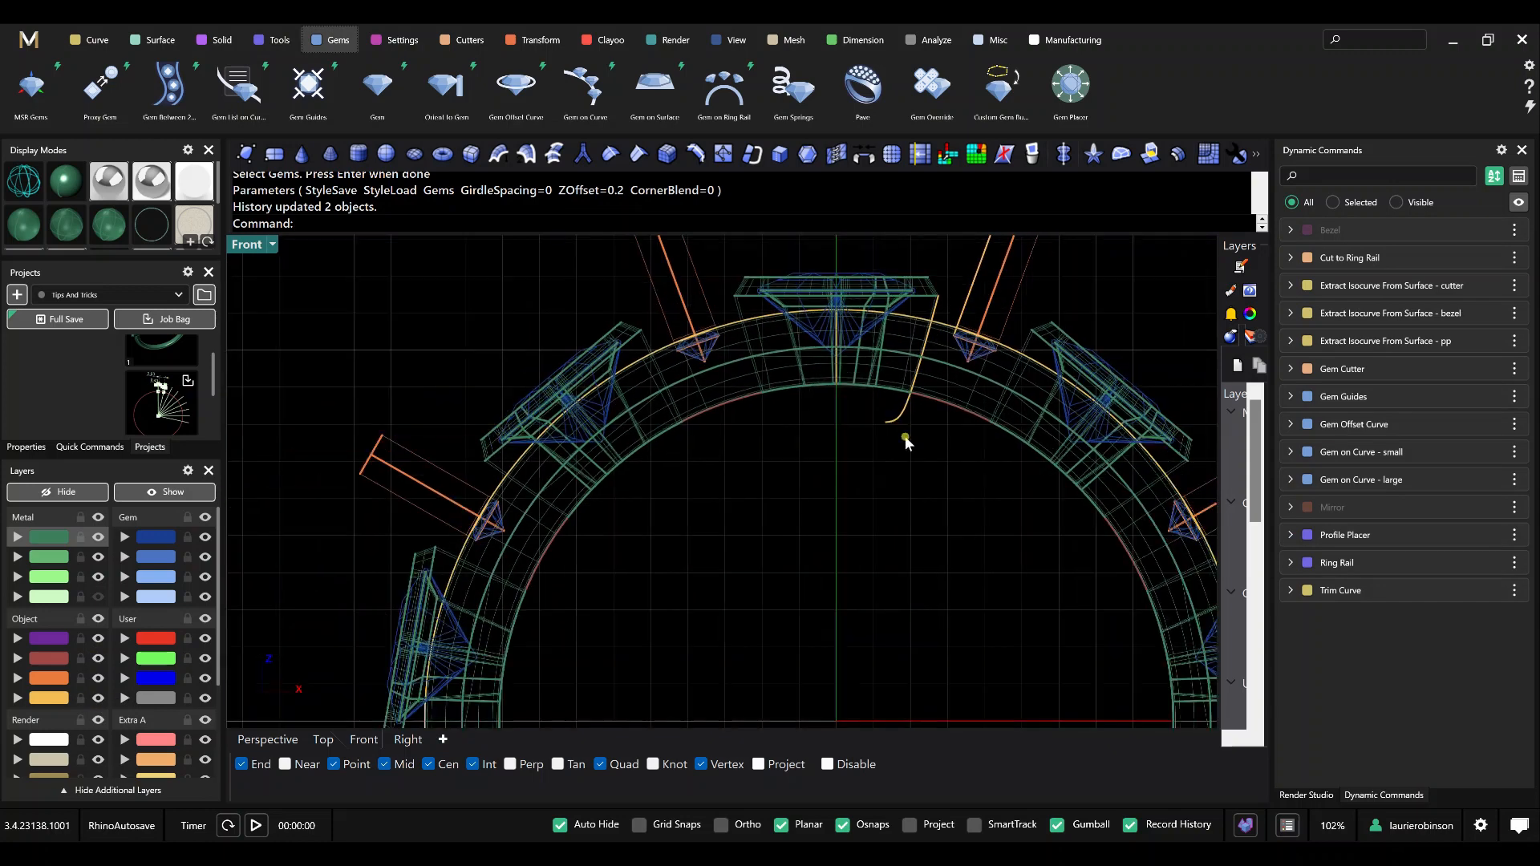
right_drag(877, 484, 781, 503)
scroll(866, 502, down, 3)
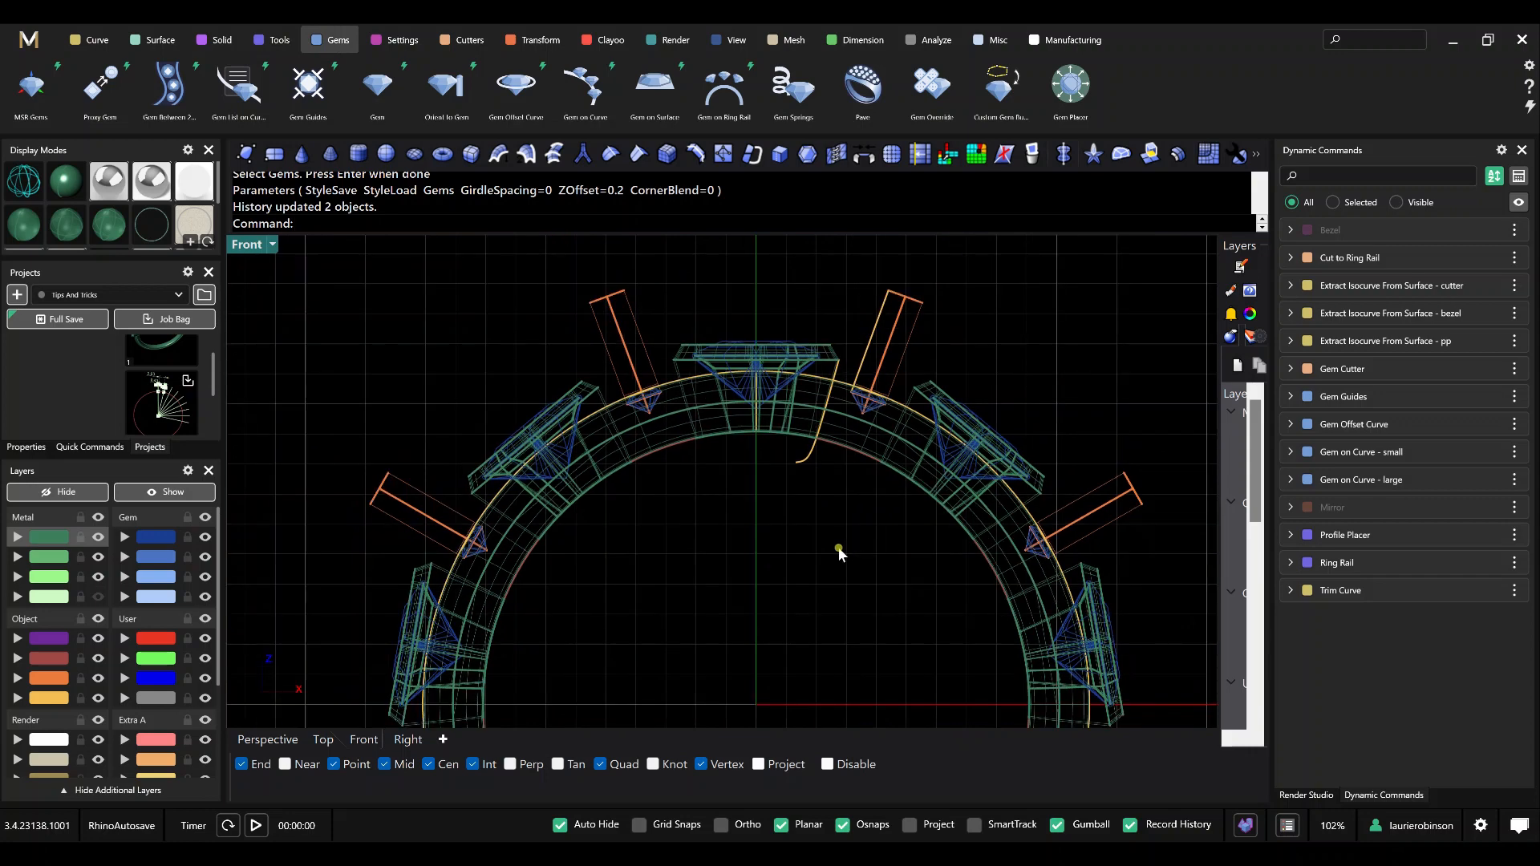
right_drag(783, 557, 762, 521)
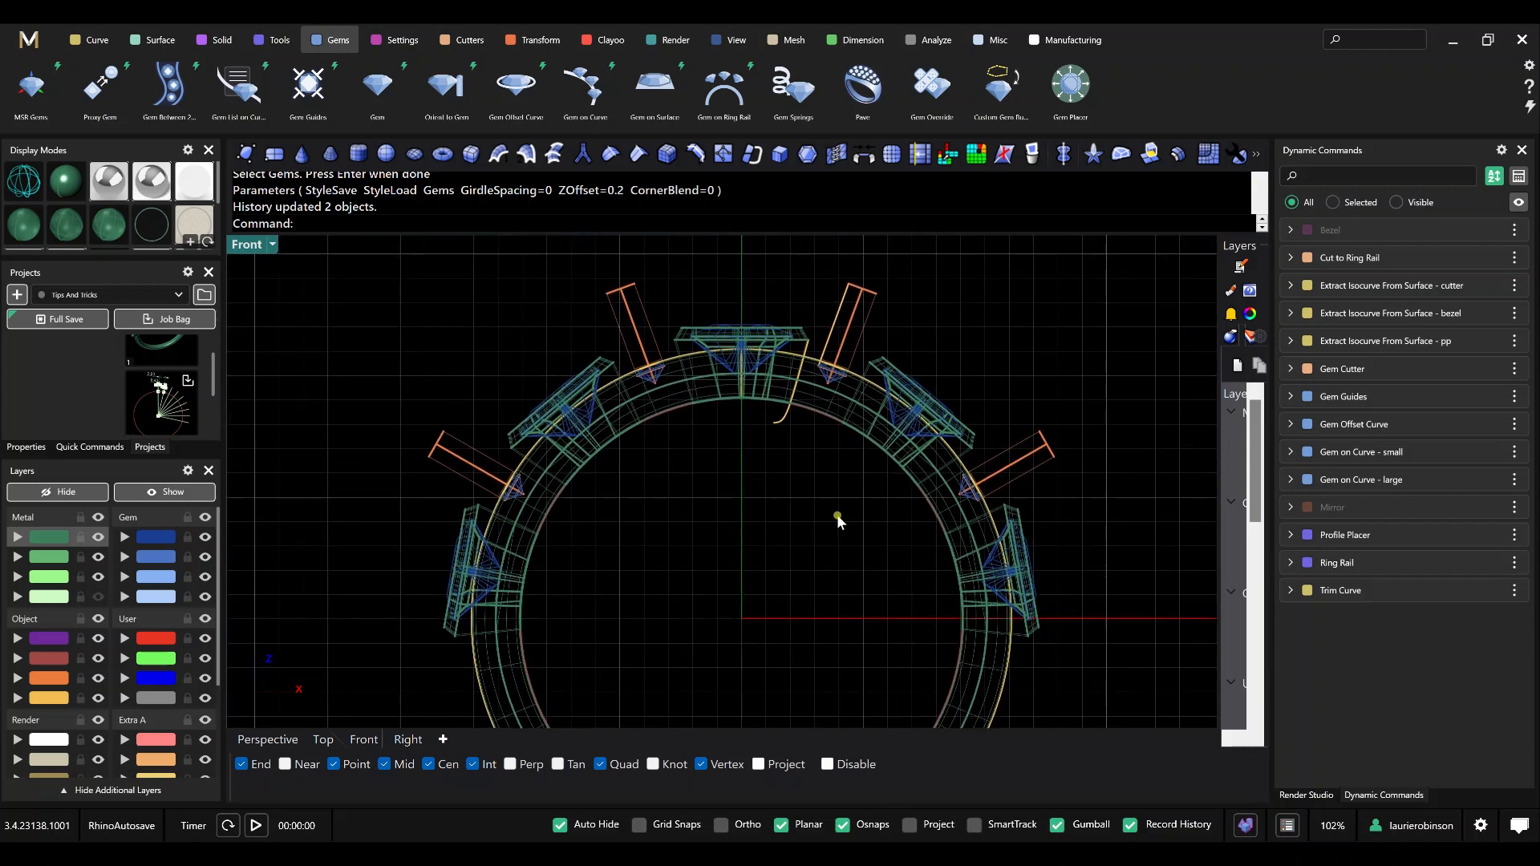
text(SelLast)
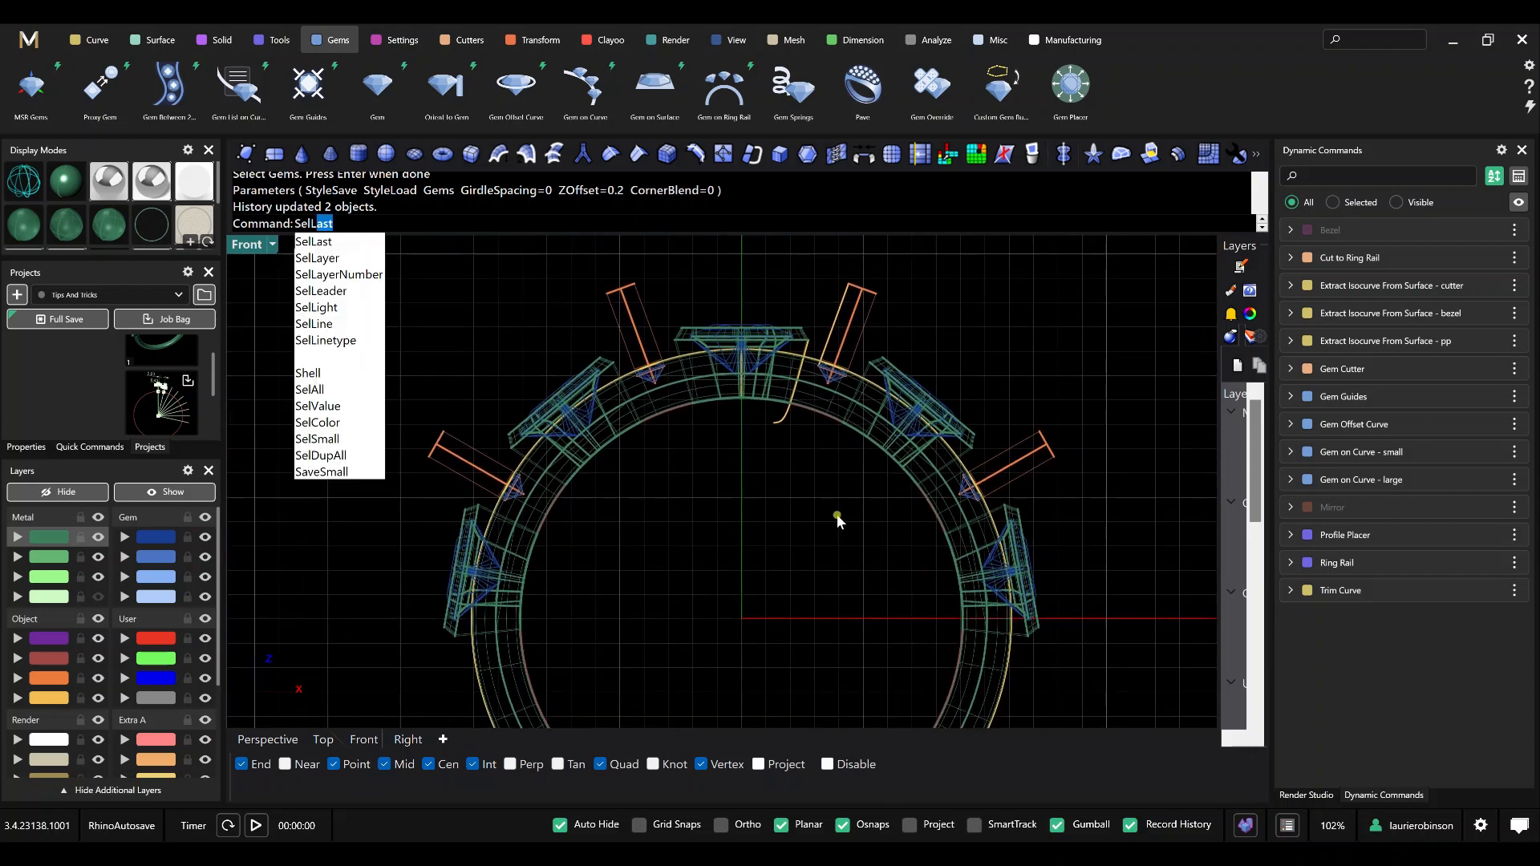
key(Return)
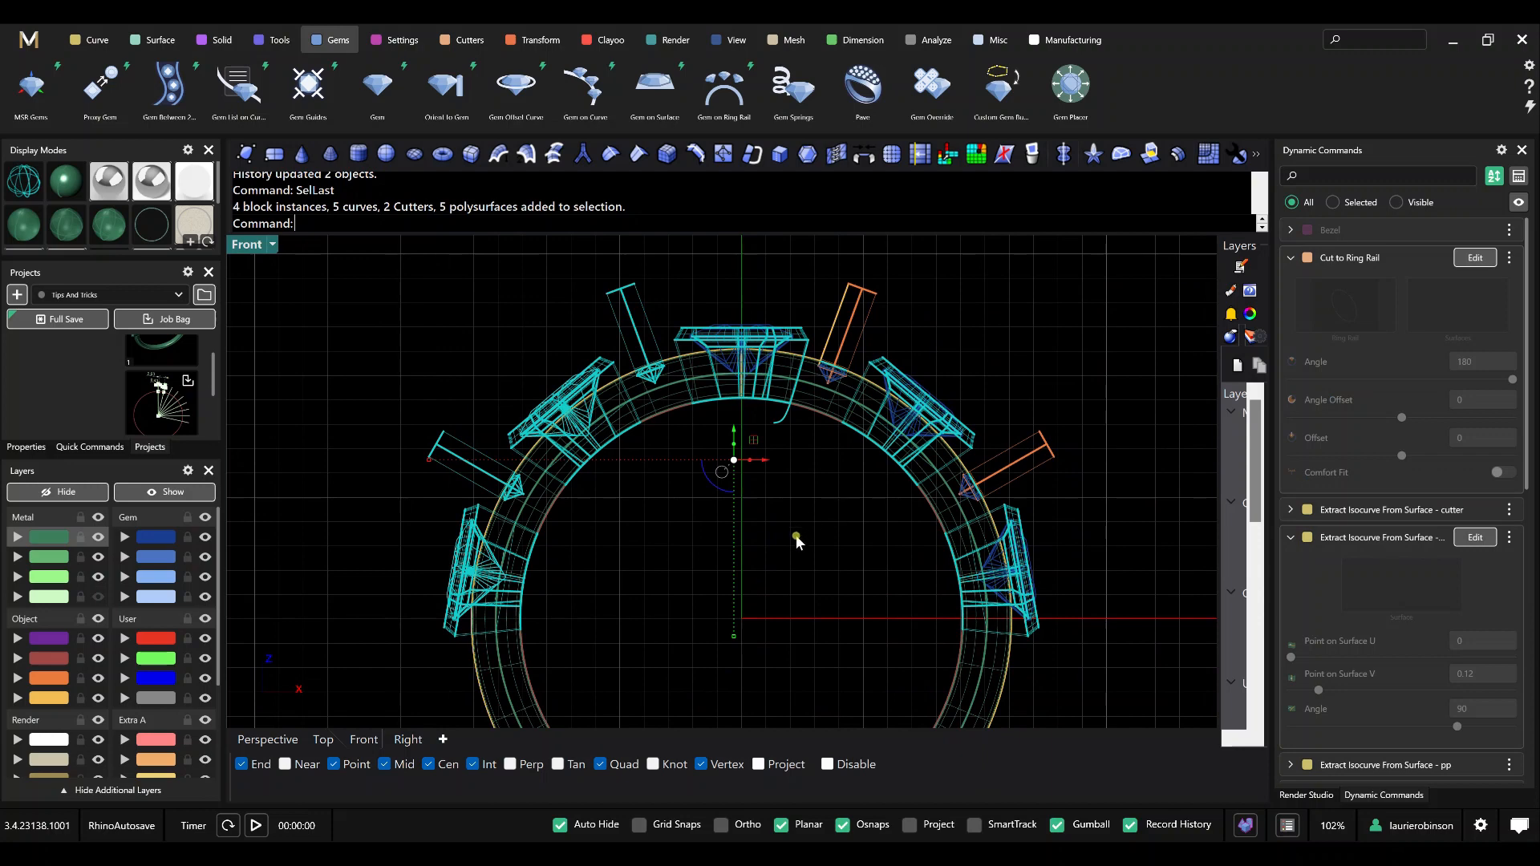
key(Escape)
scroll(859, 406, up, 5)
scroll(786, 379, up, 3)
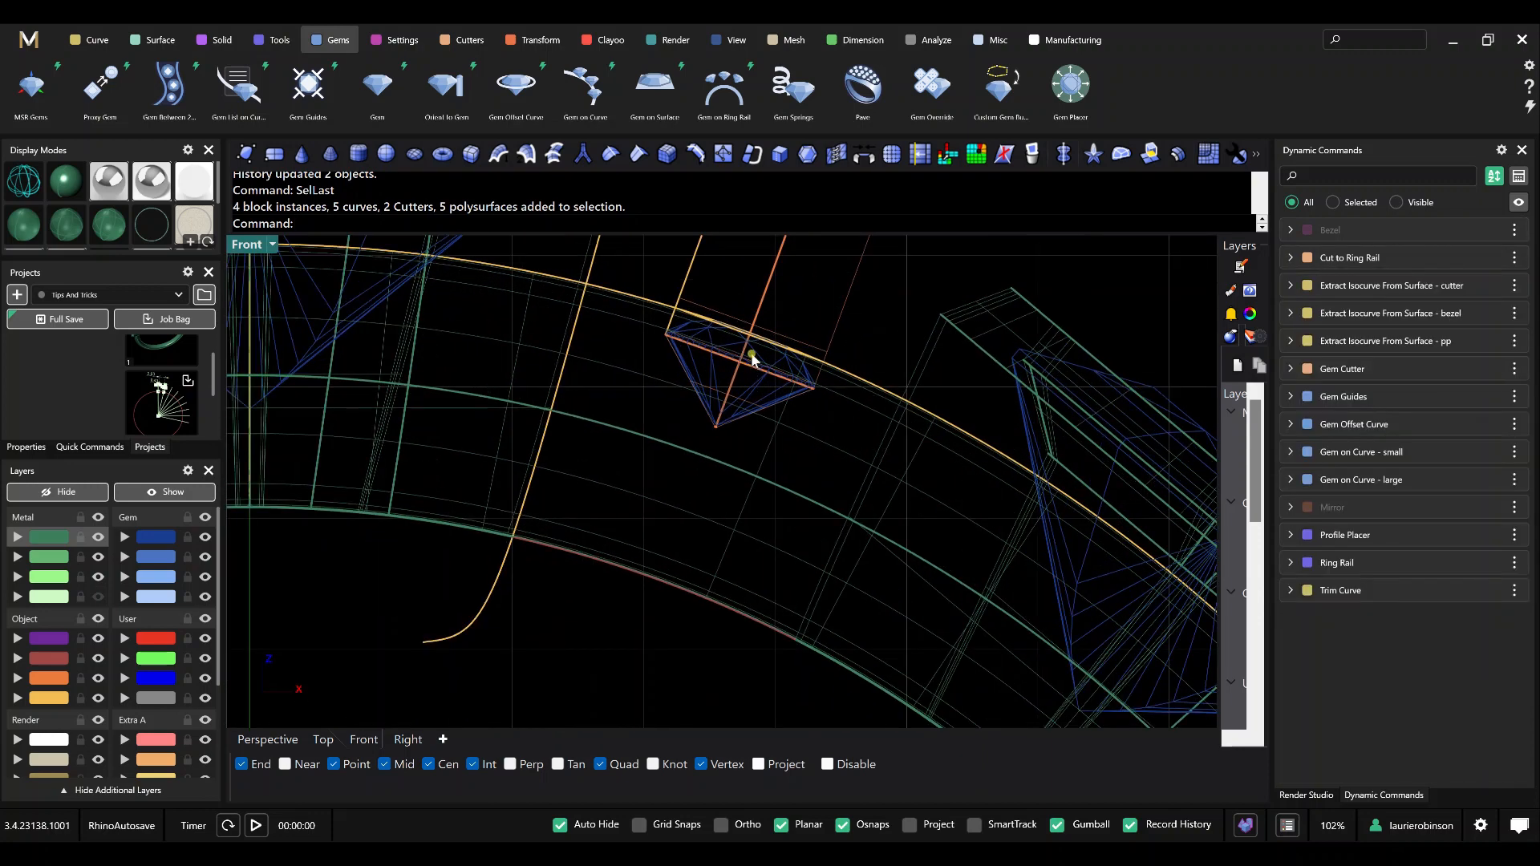
click(694, 320)
key(Escape)
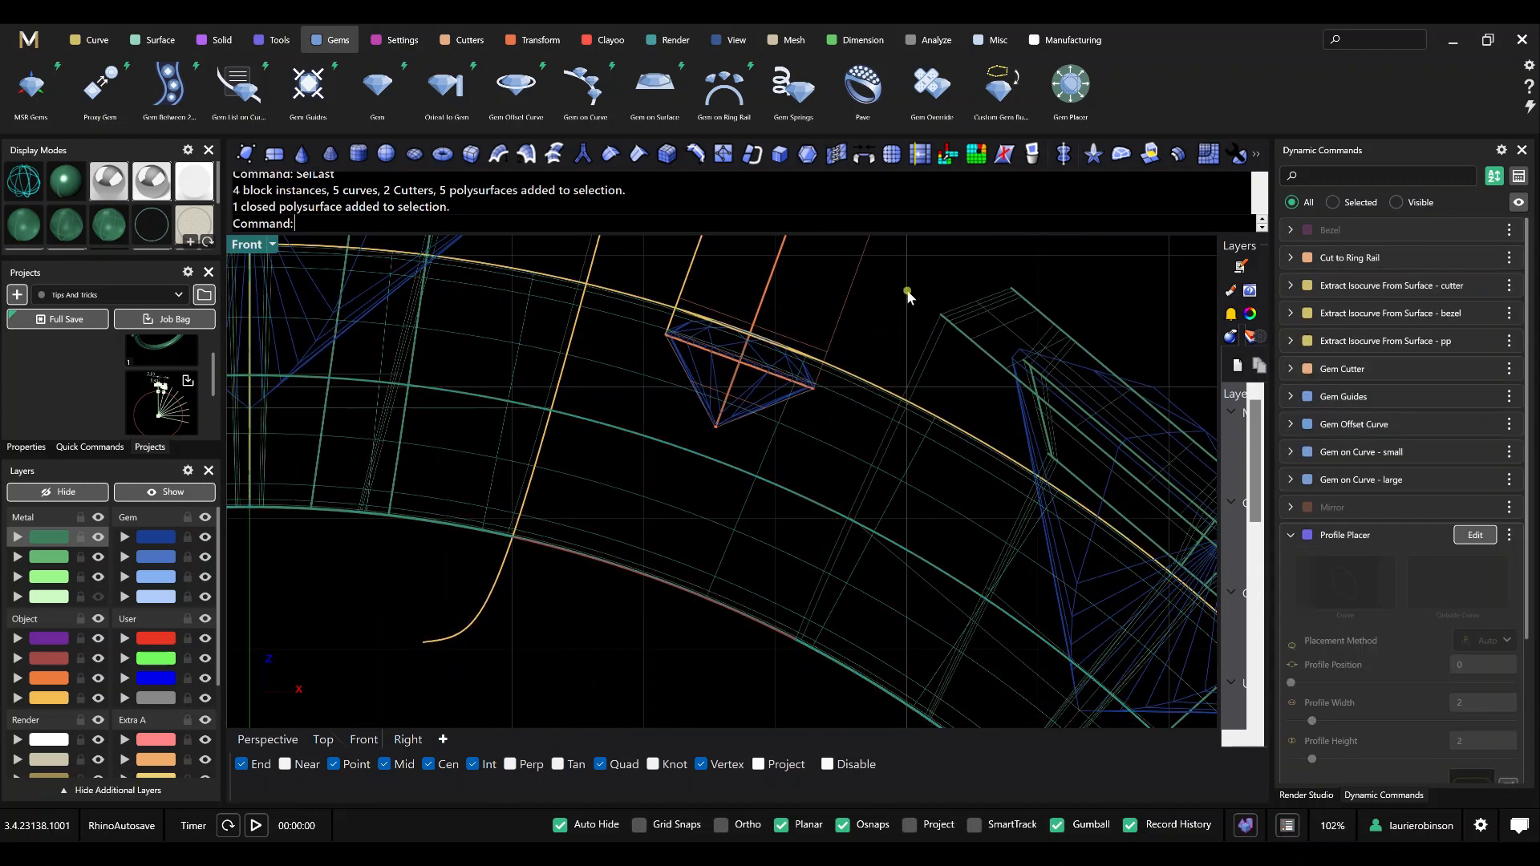
scroll(802, 333, down, 3)
scroll(534, 481, down, 4)
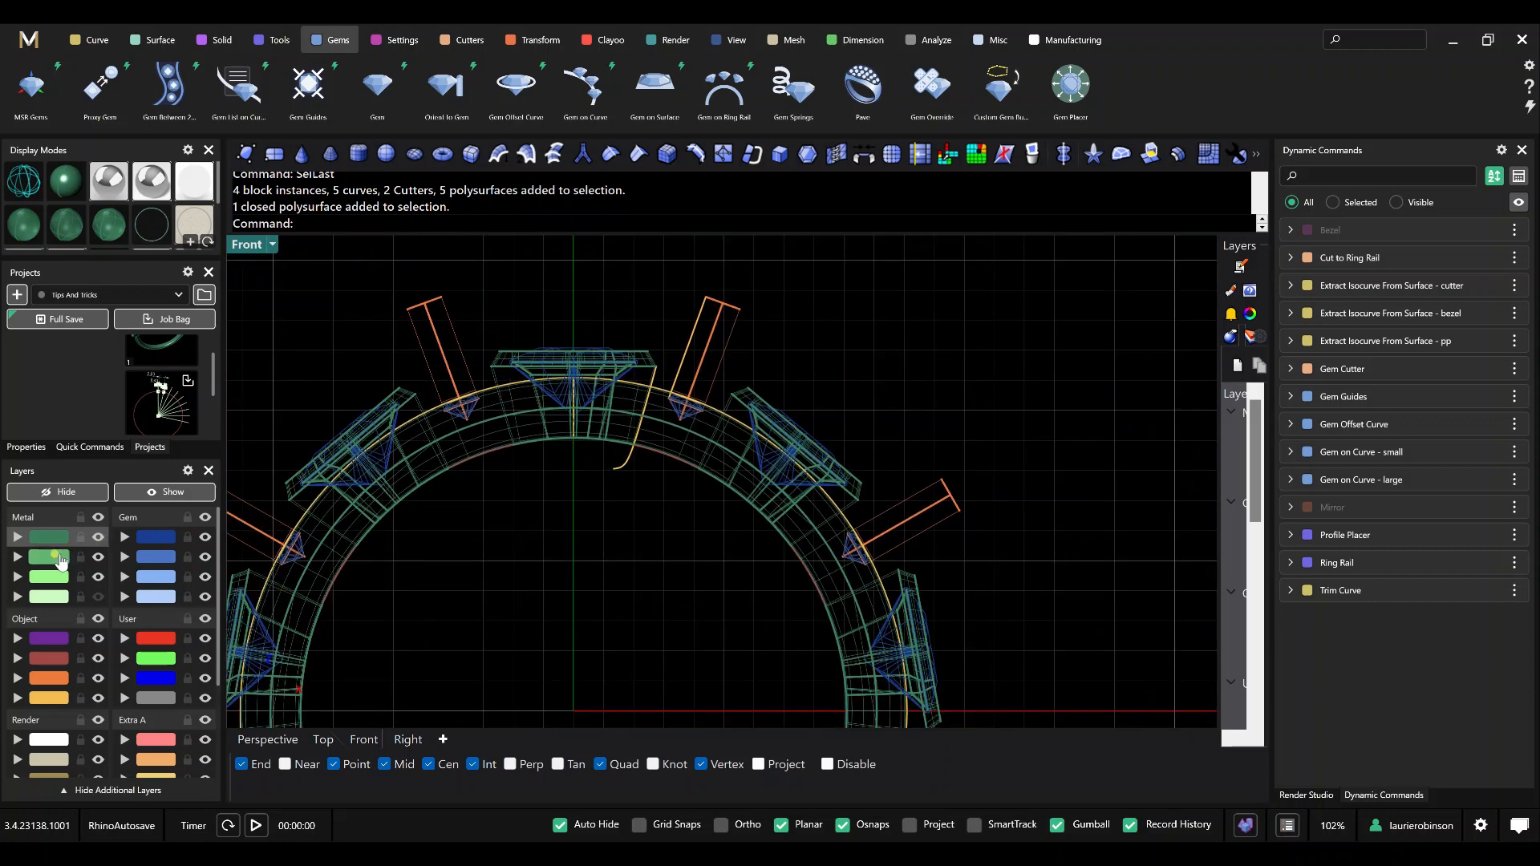
Make the second green metal layer current and hide the dark green, purple and orange layers.
click(98, 537)
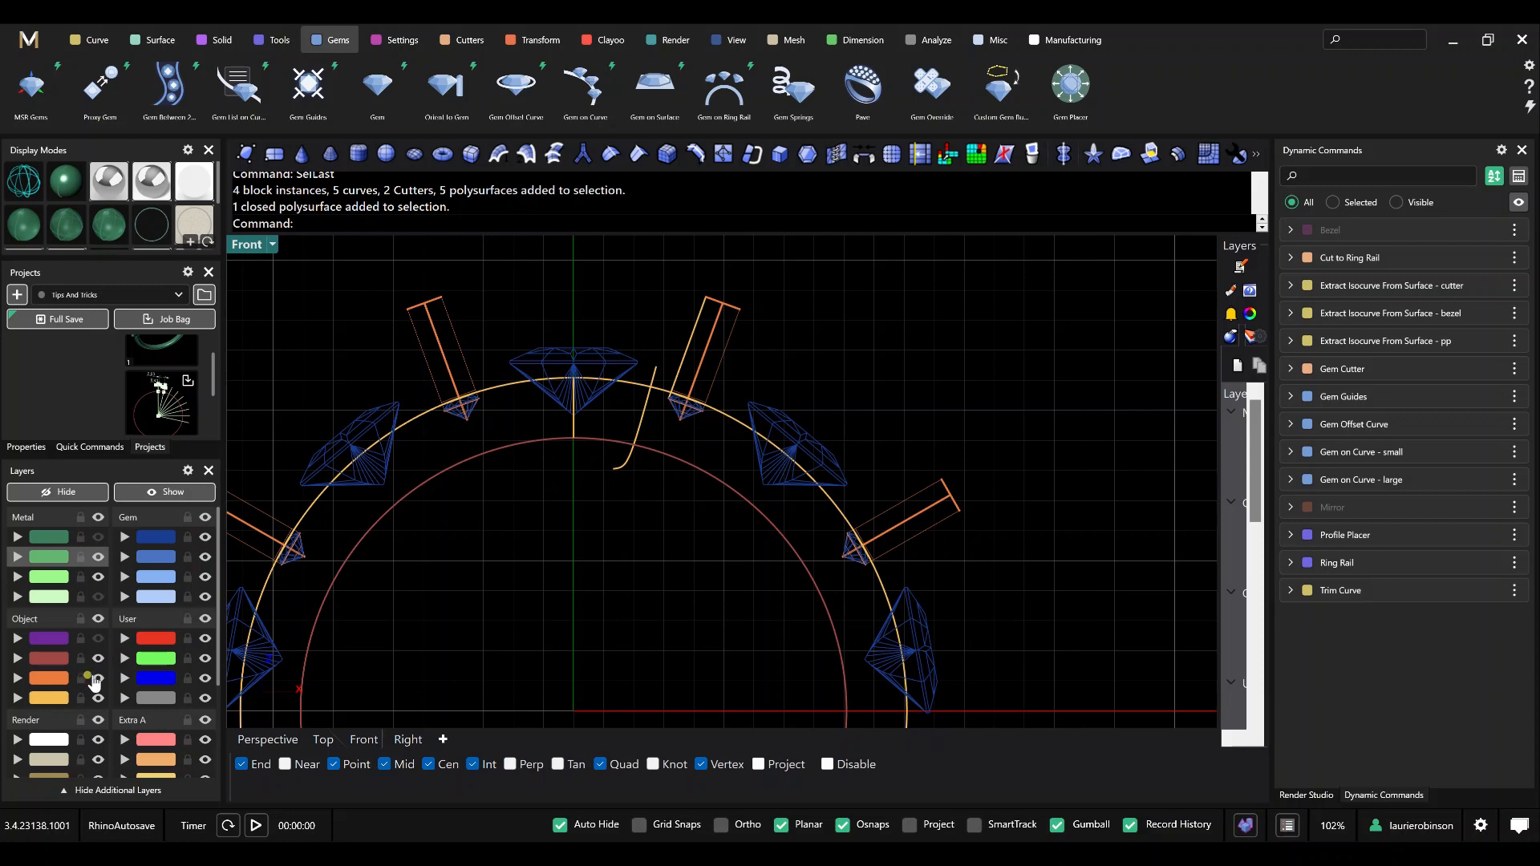
click(98, 677)
right_drag(546, 641, 684, 604)
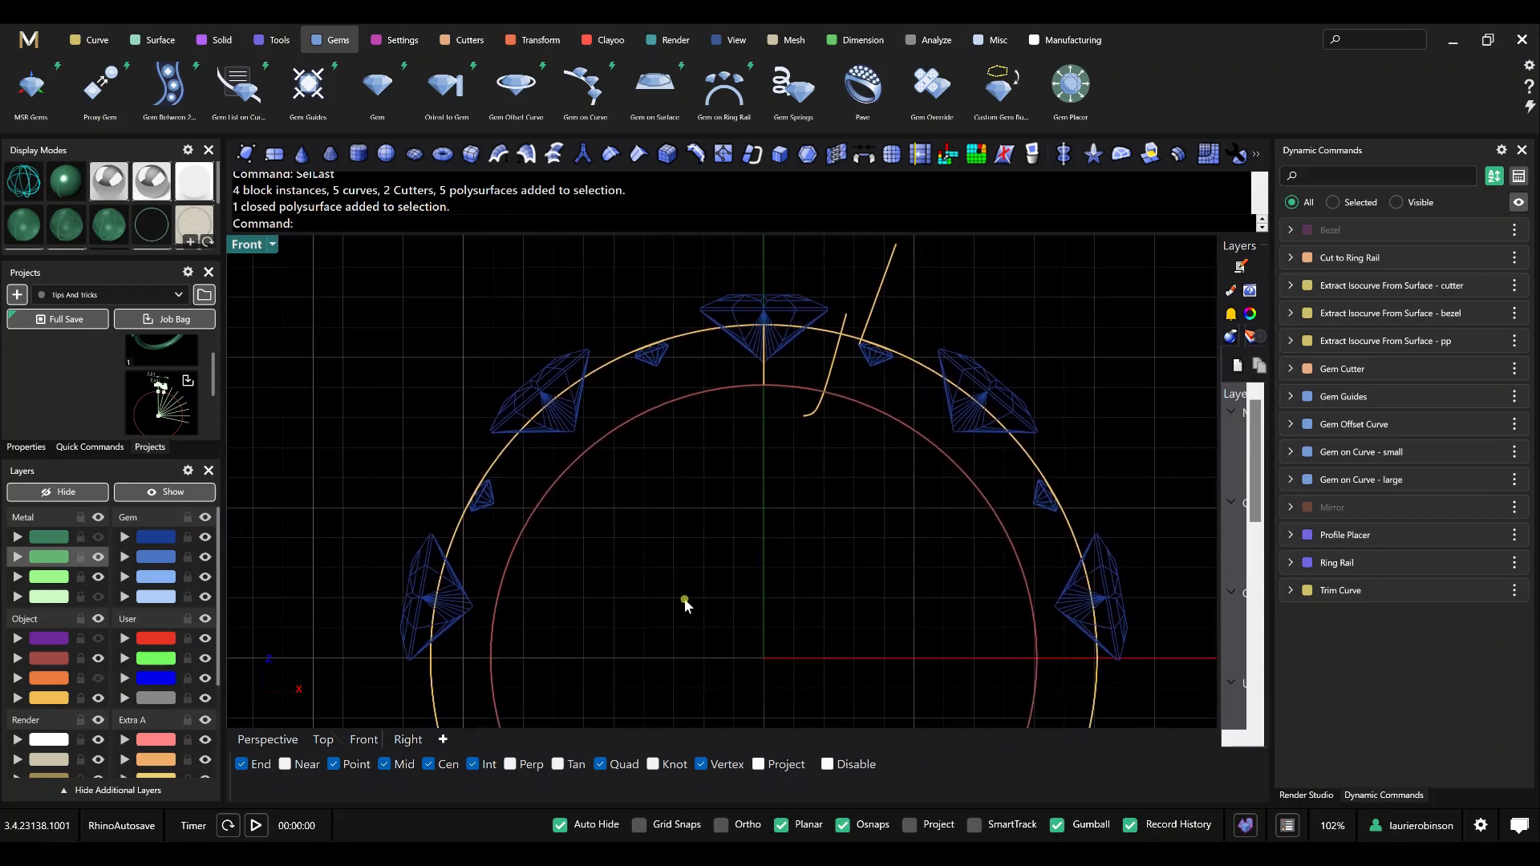
click(514, 87)
click(488, 510)
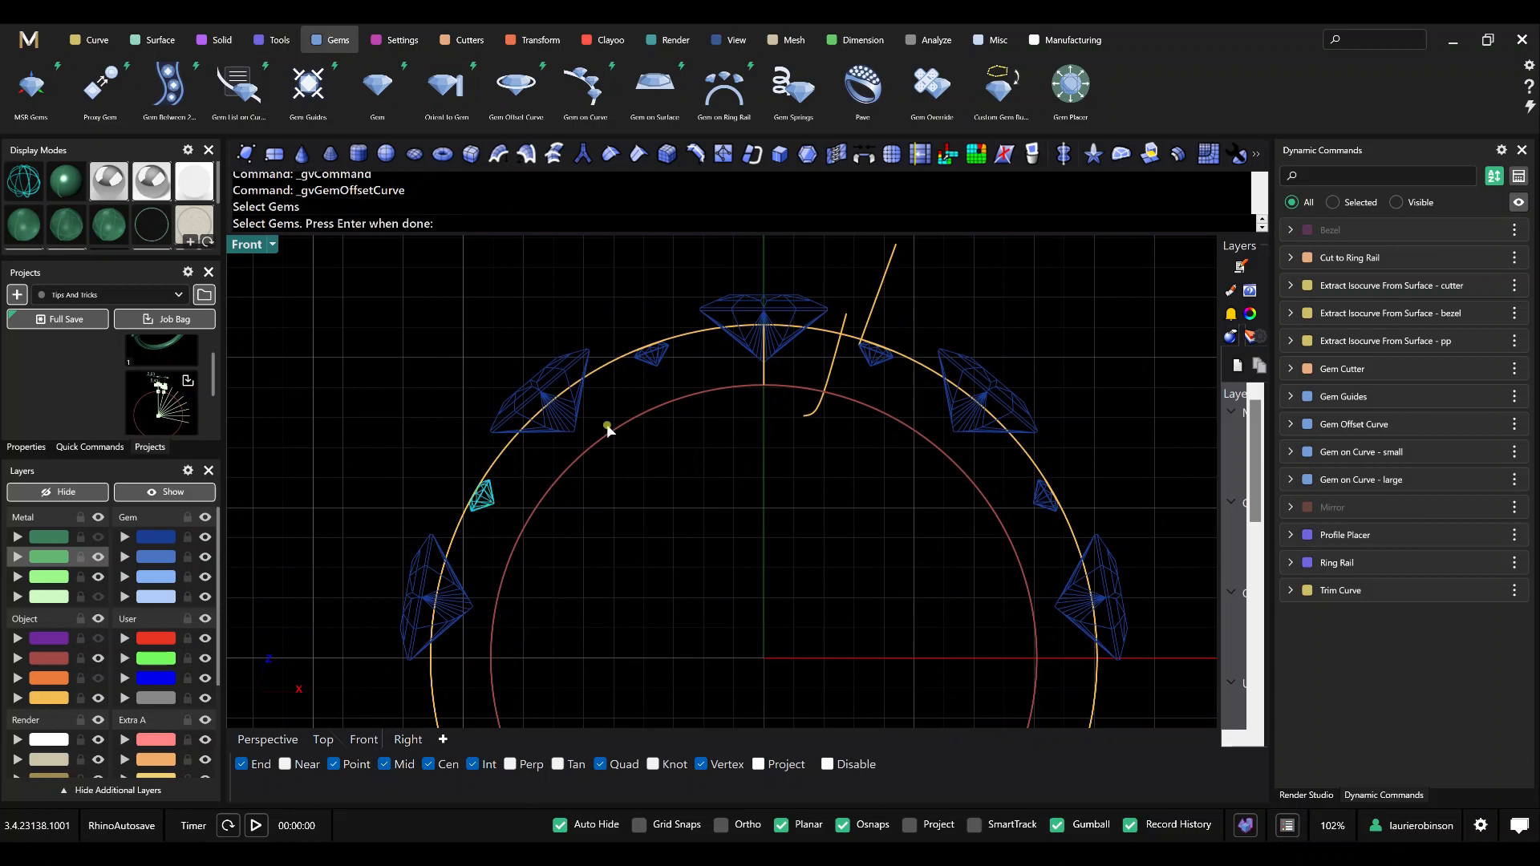
click(656, 363)
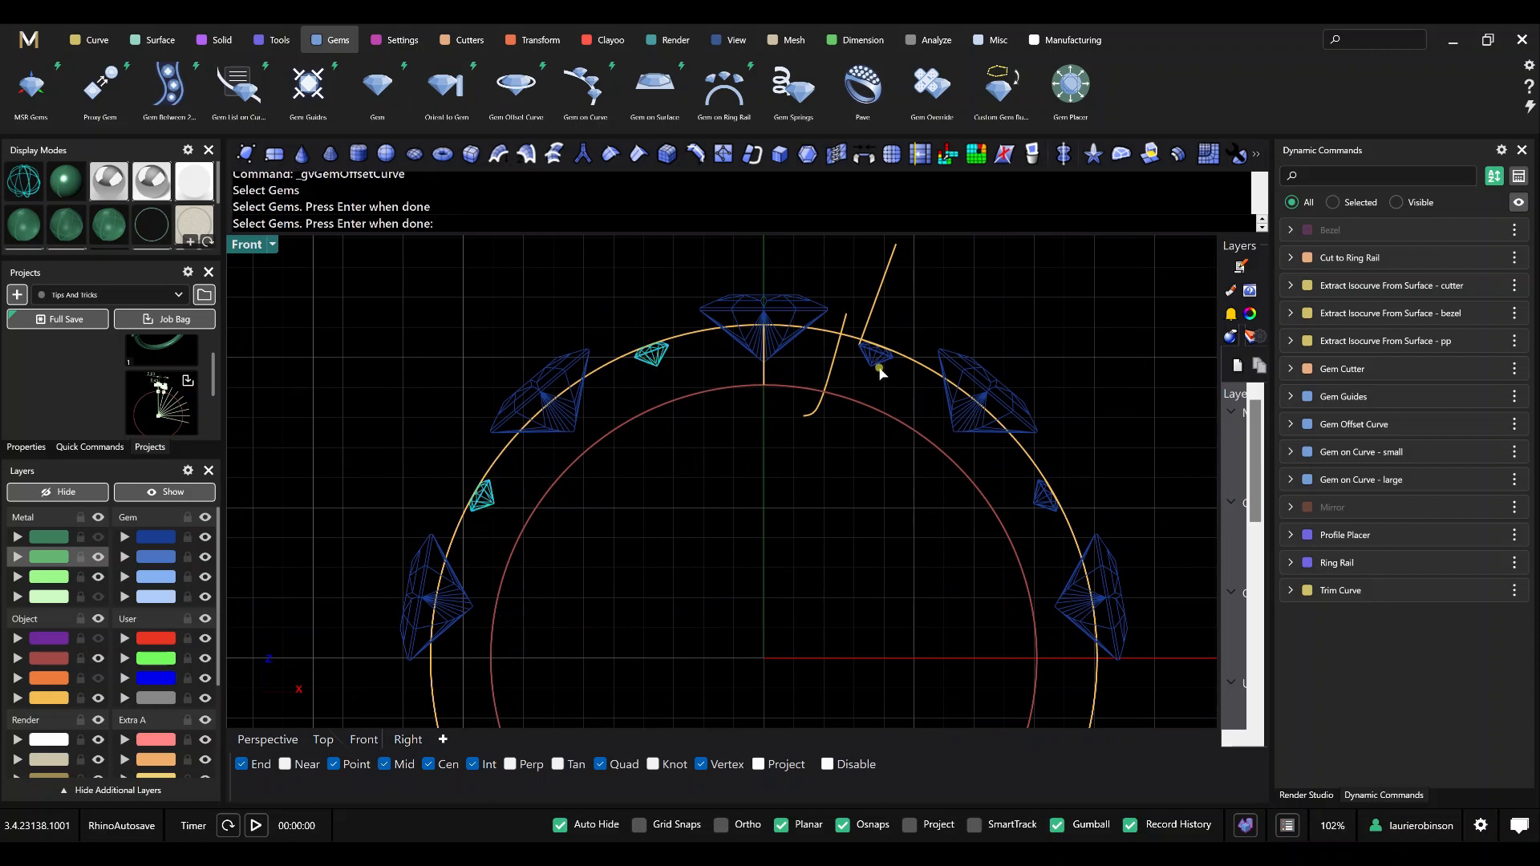
click(880, 371)
key(Return)
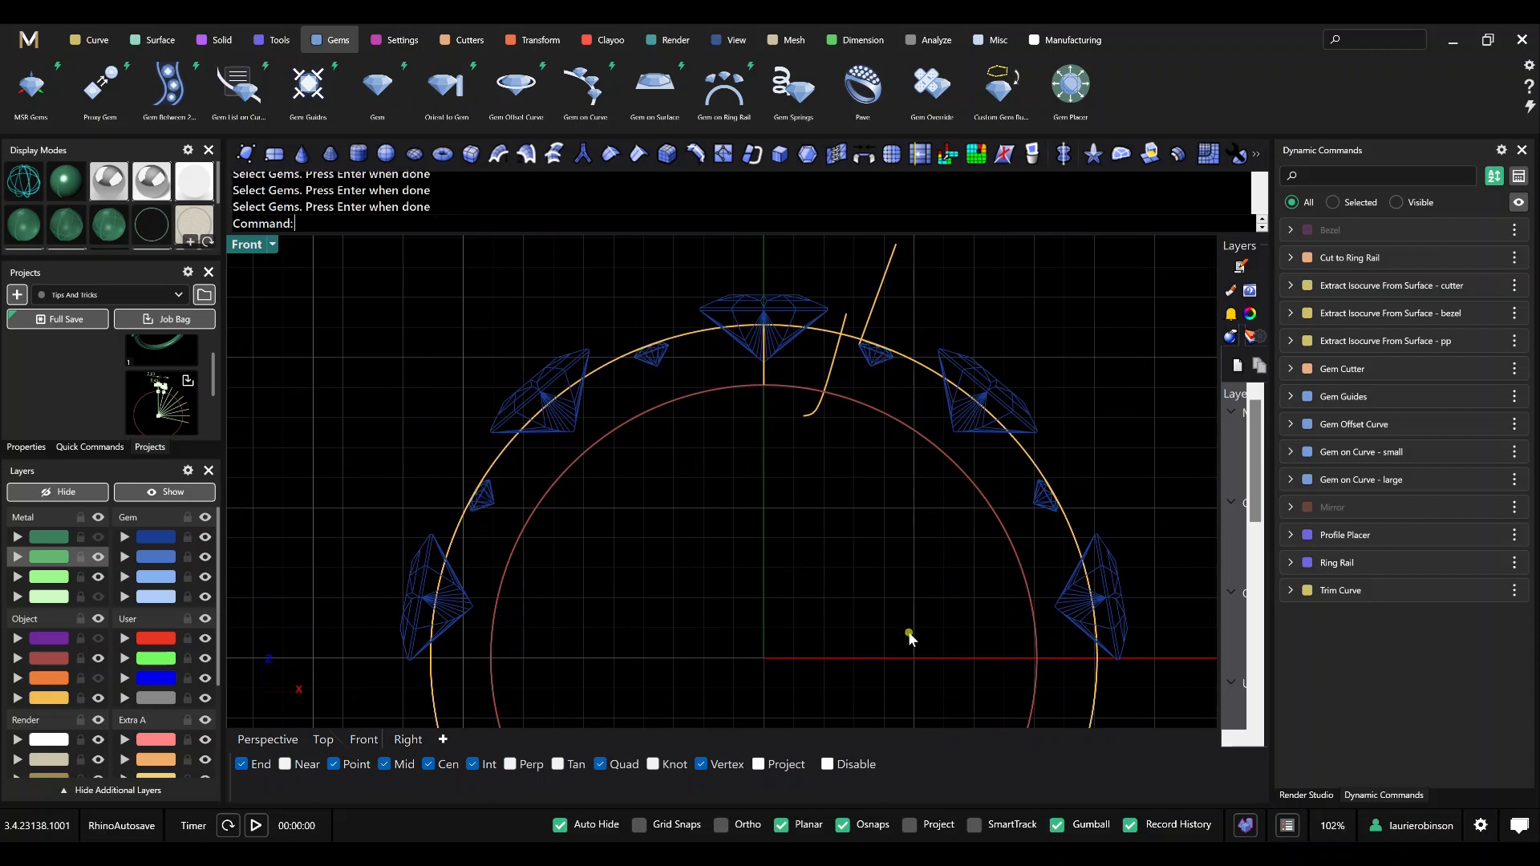
Hide the Gem Offset Curve command's objects and show them again.
right_click(1354, 428)
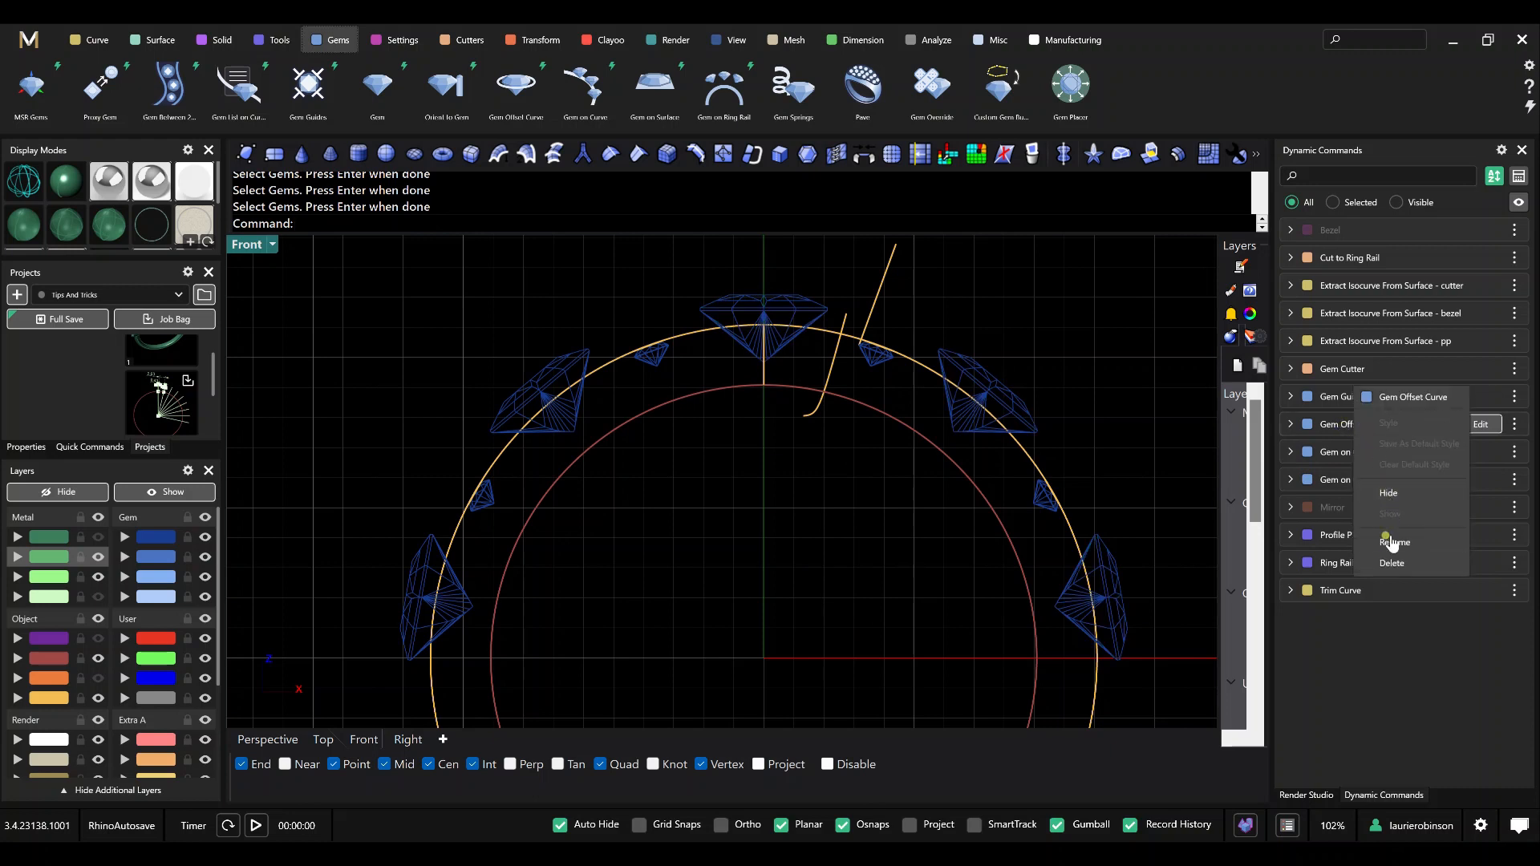
click(1392, 562)
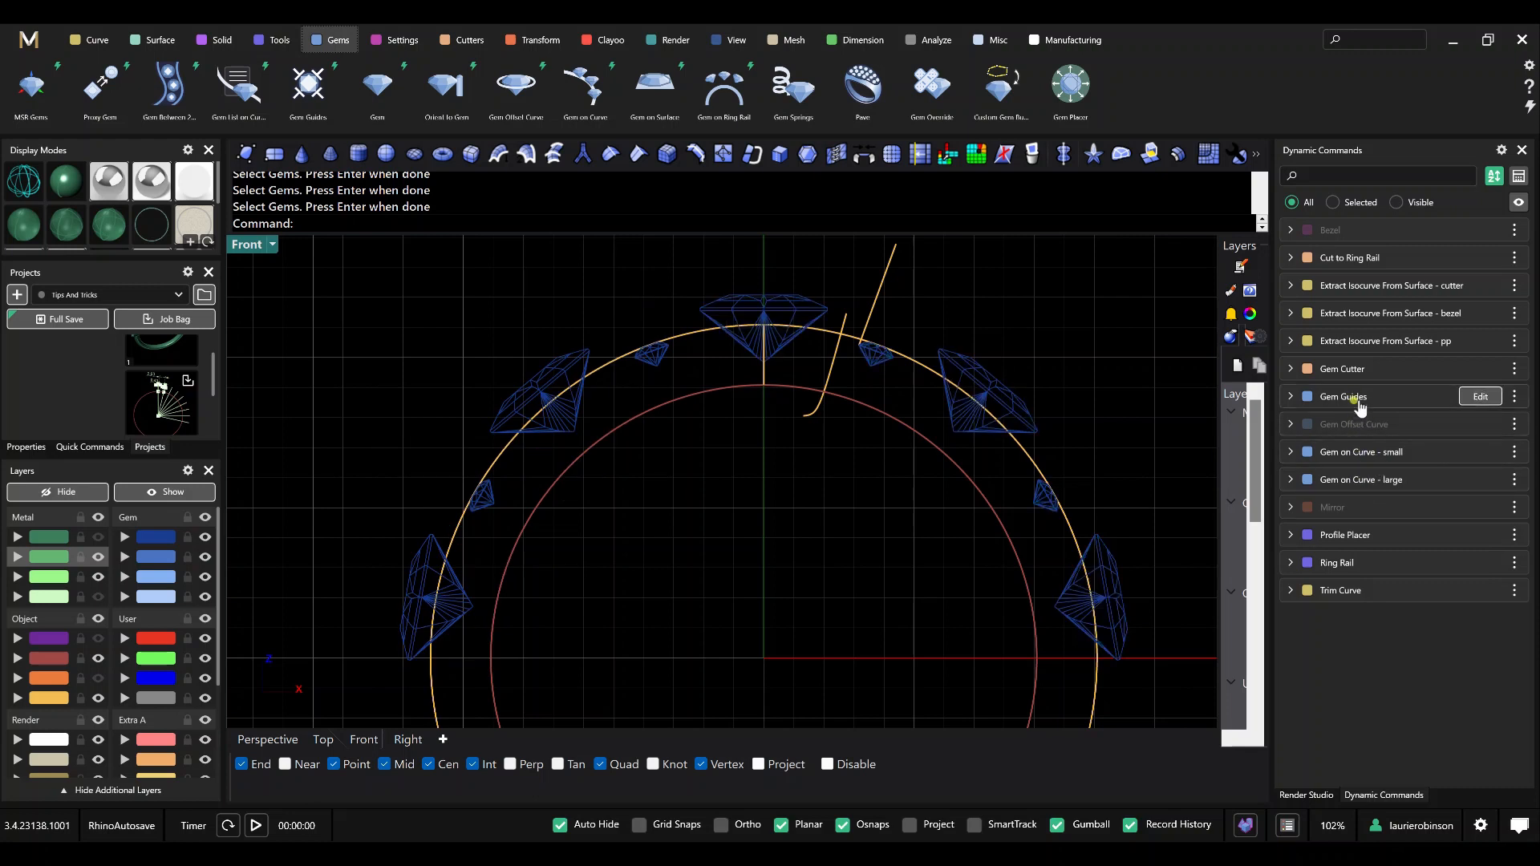
right_click(1359, 425)
click(1387, 509)
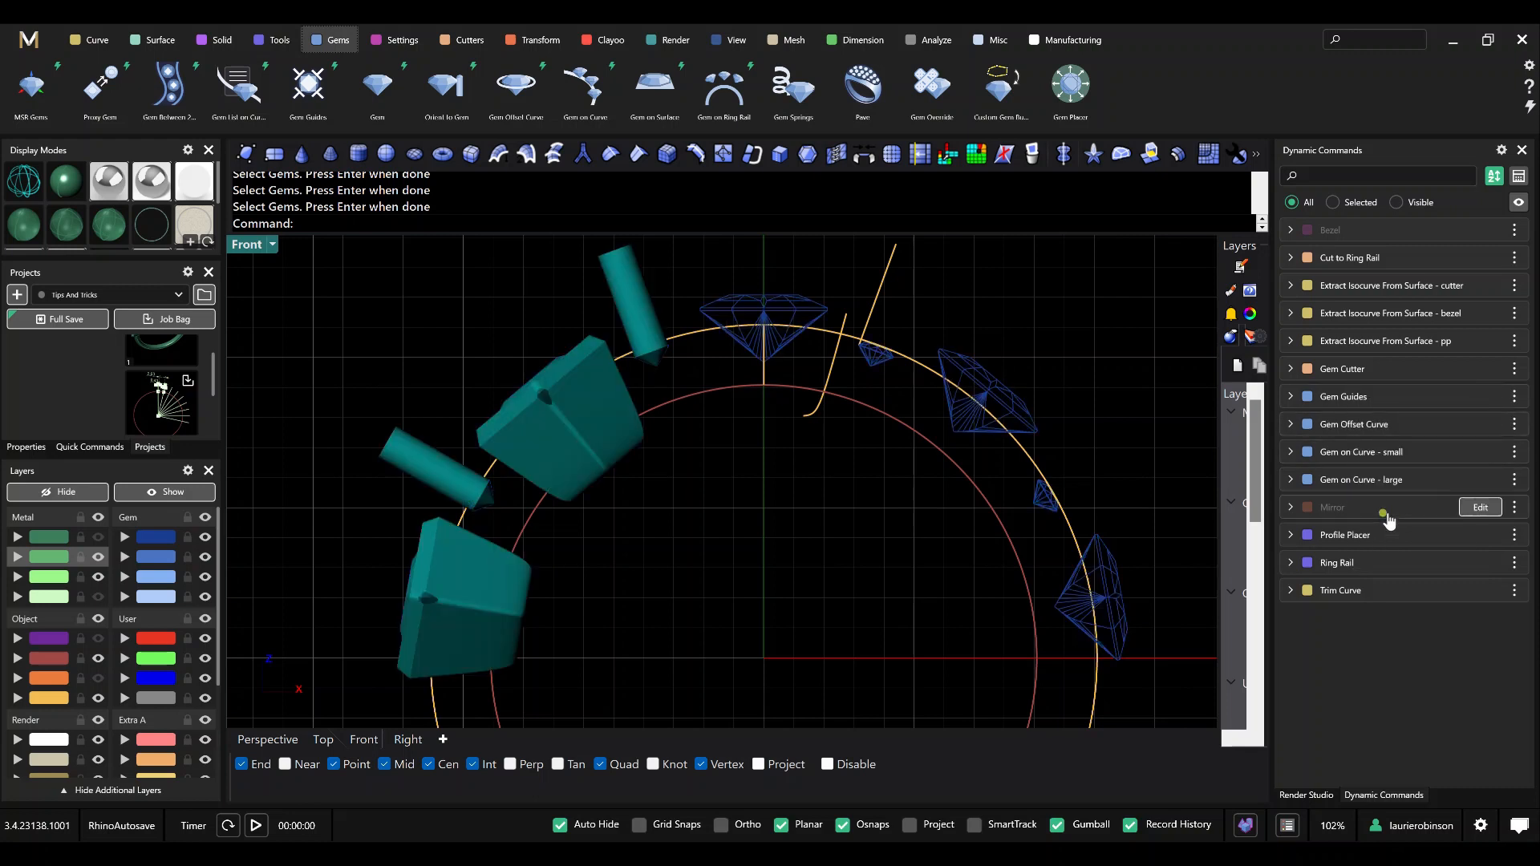
scroll(653, 353, up, 10)
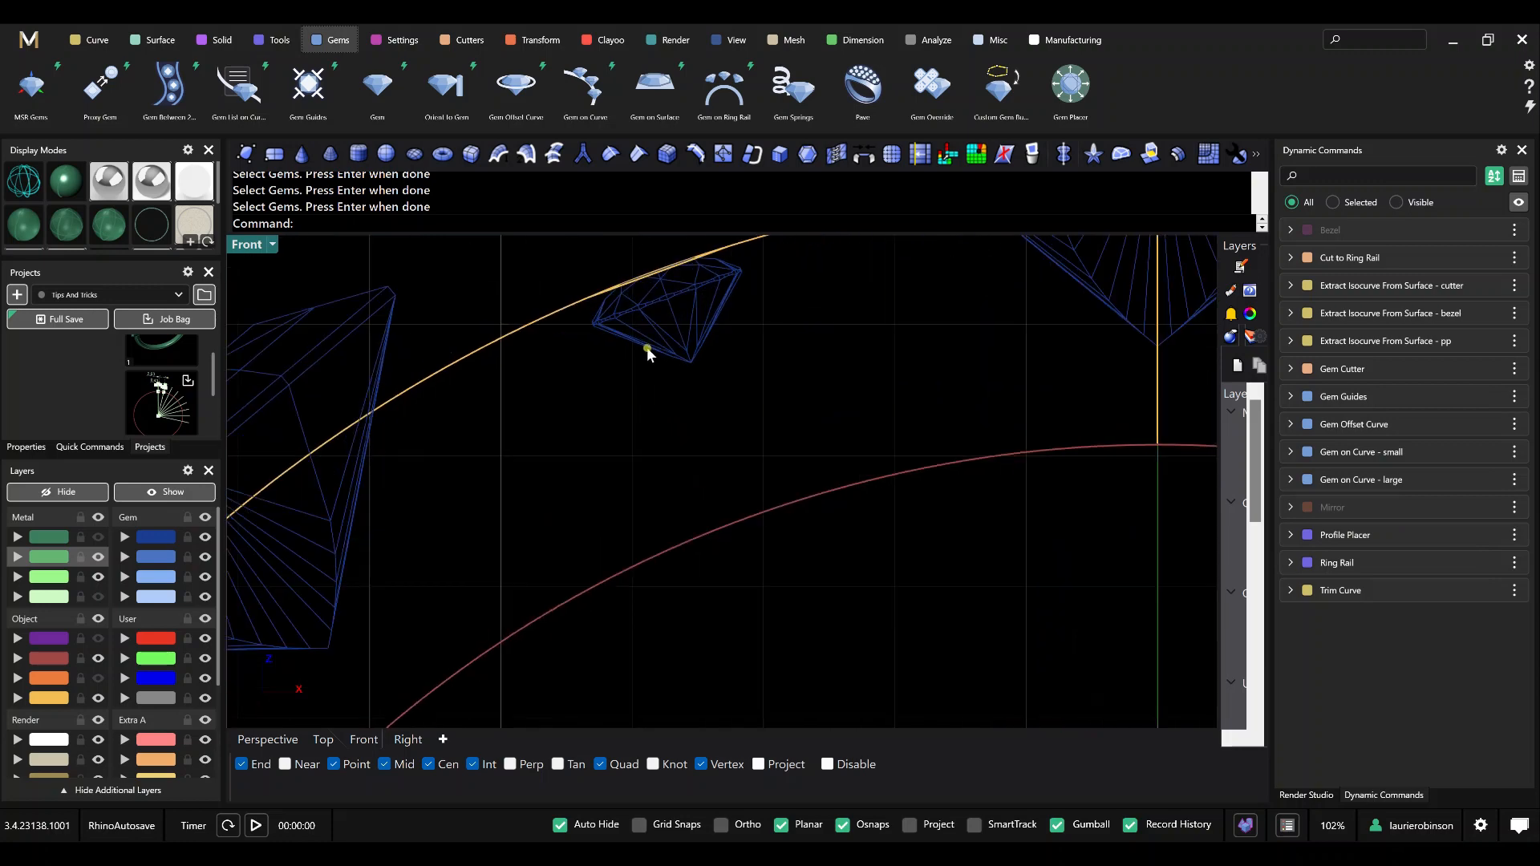
click(665, 289)
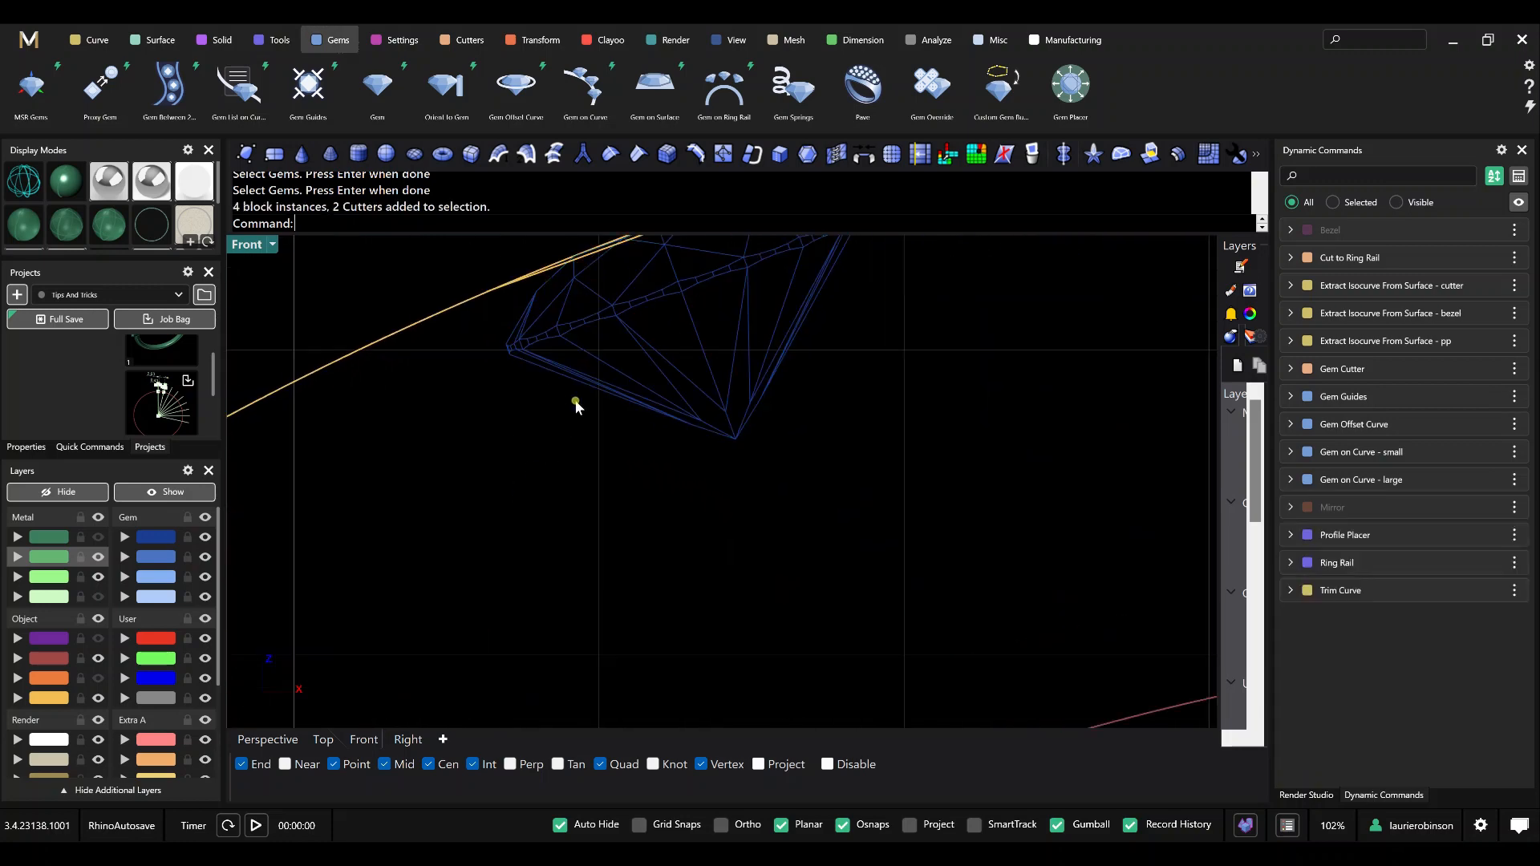
scroll(577, 405, down, 5)
click(638, 298)
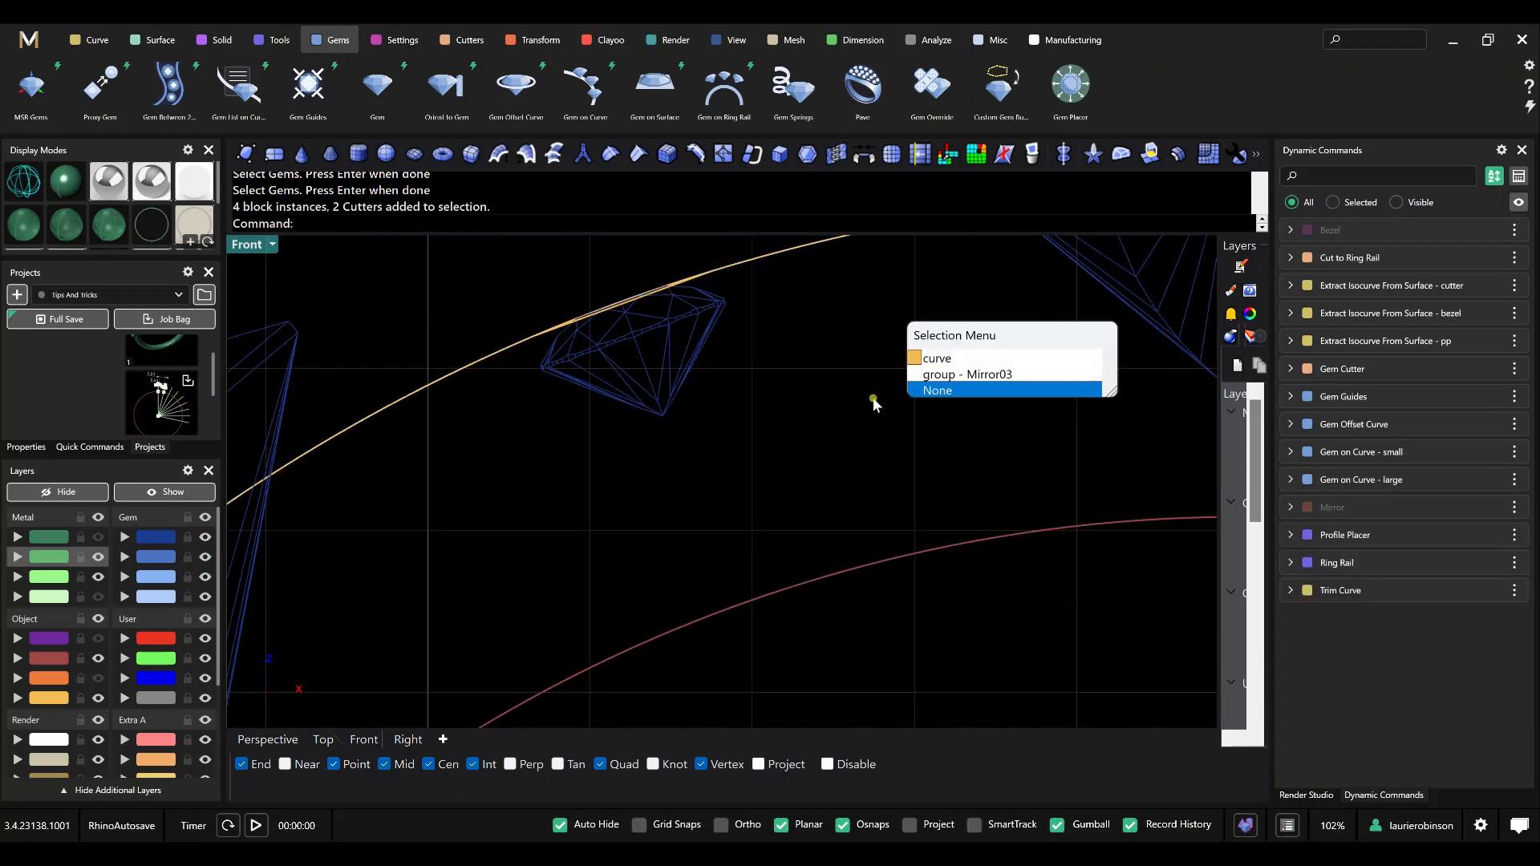
click(936, 389)
scroll(611, 467, down, 8)
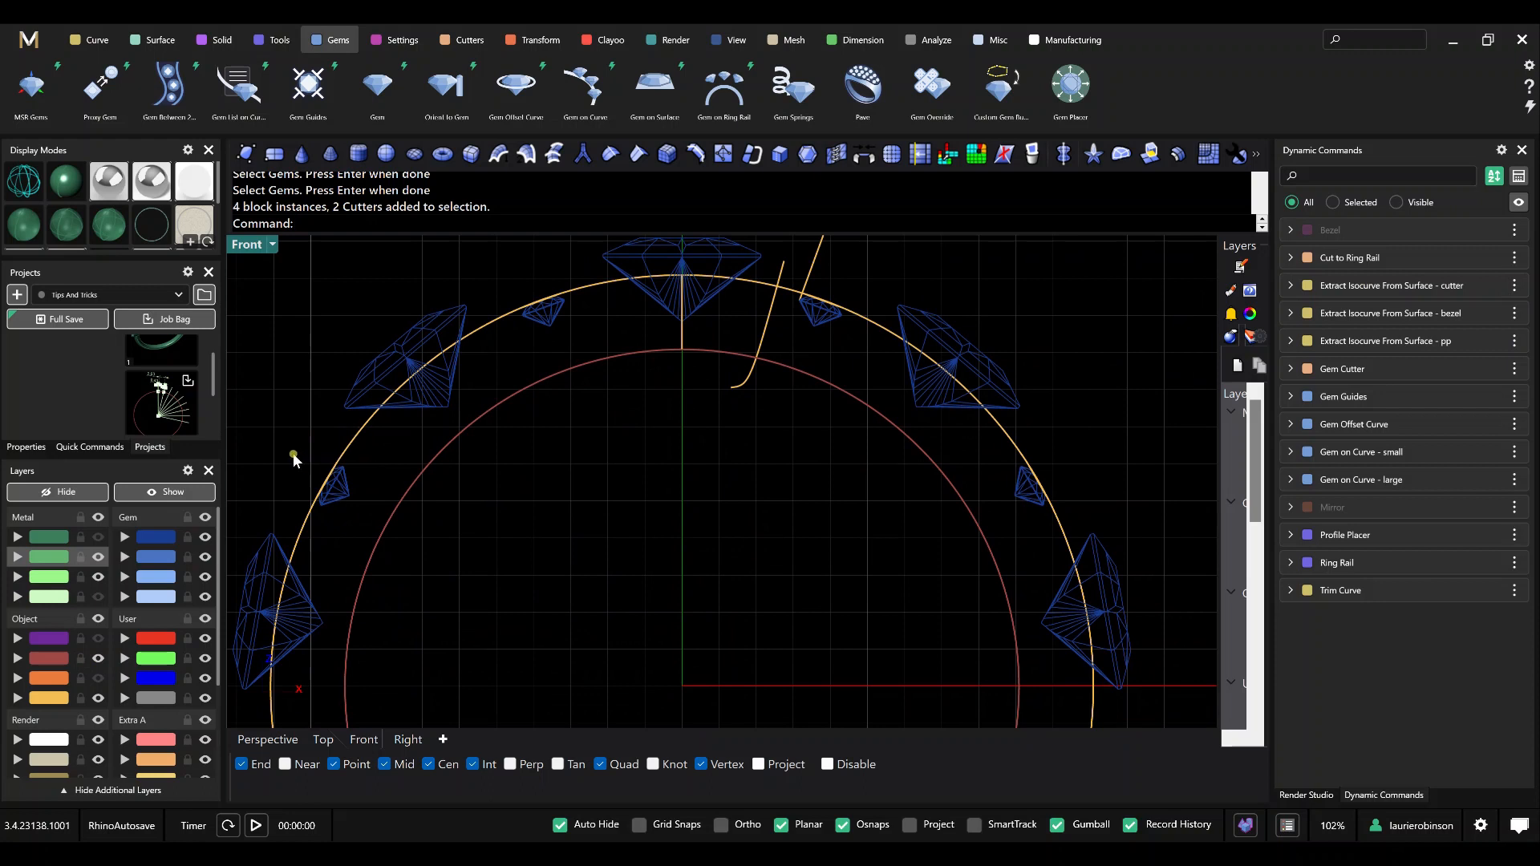
Hide the dark blue gem layer to expose the small gems' offset curves.
click(205, 538)
click(381, 519)
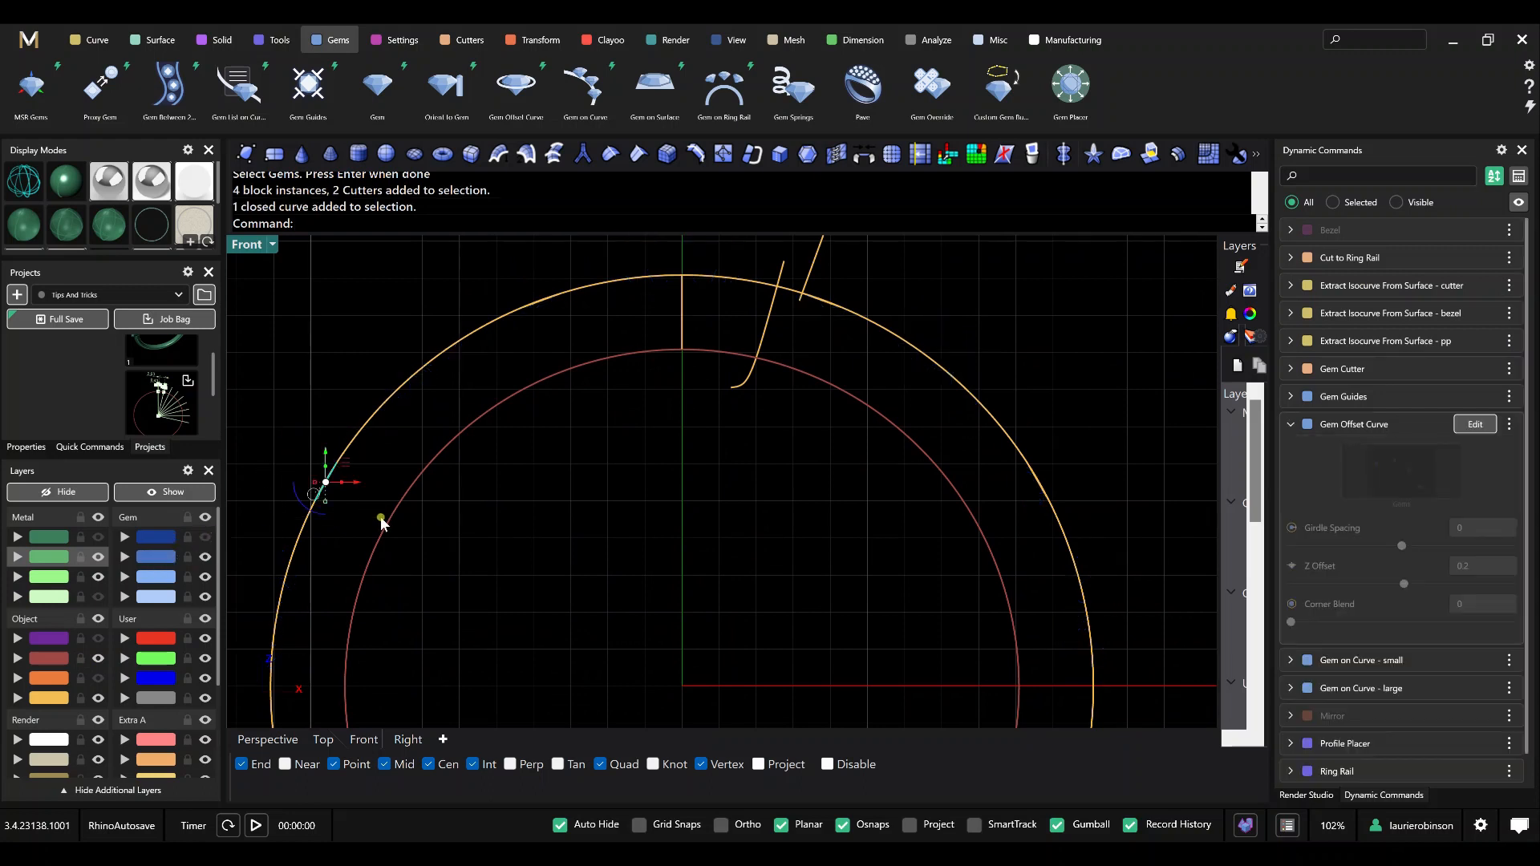
key(Escape)
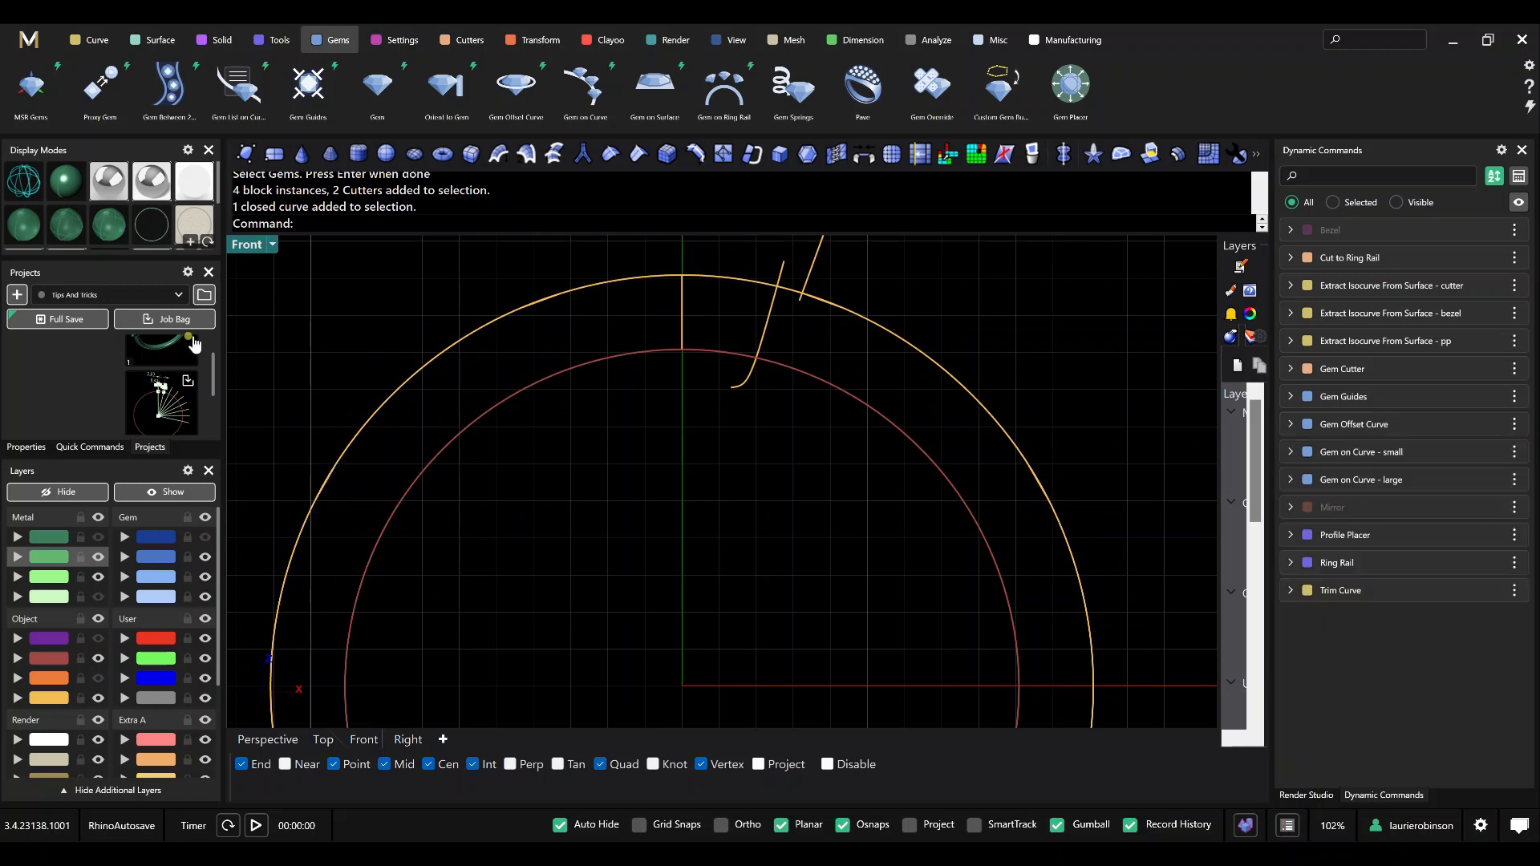
Select the four small gem offset curves in the Perspective view and group them.
click(268, 739)
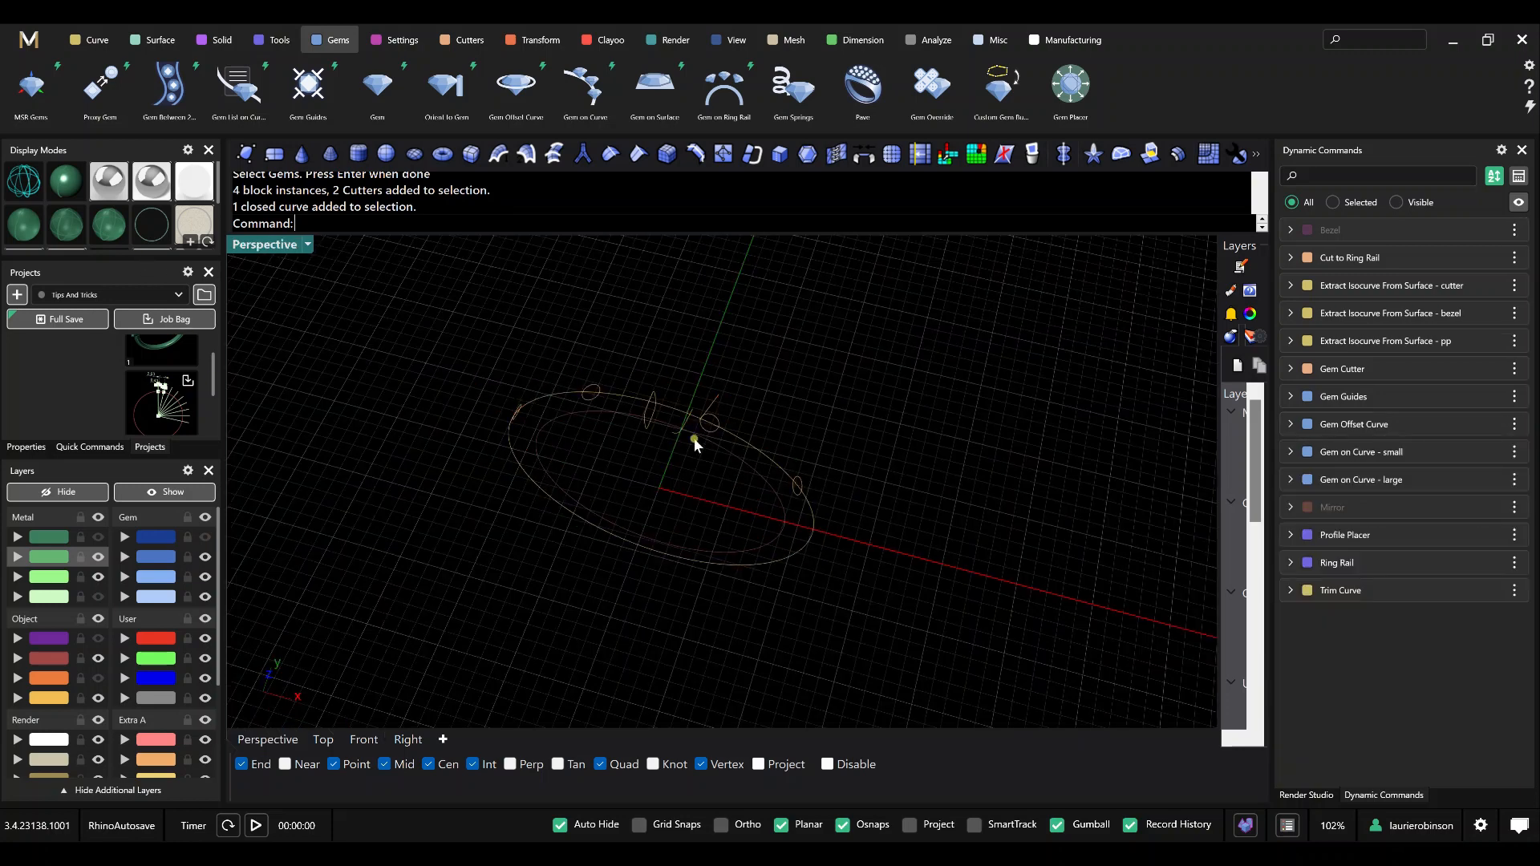
right_drag(692, 436, 483, 446)
click(509, 513)
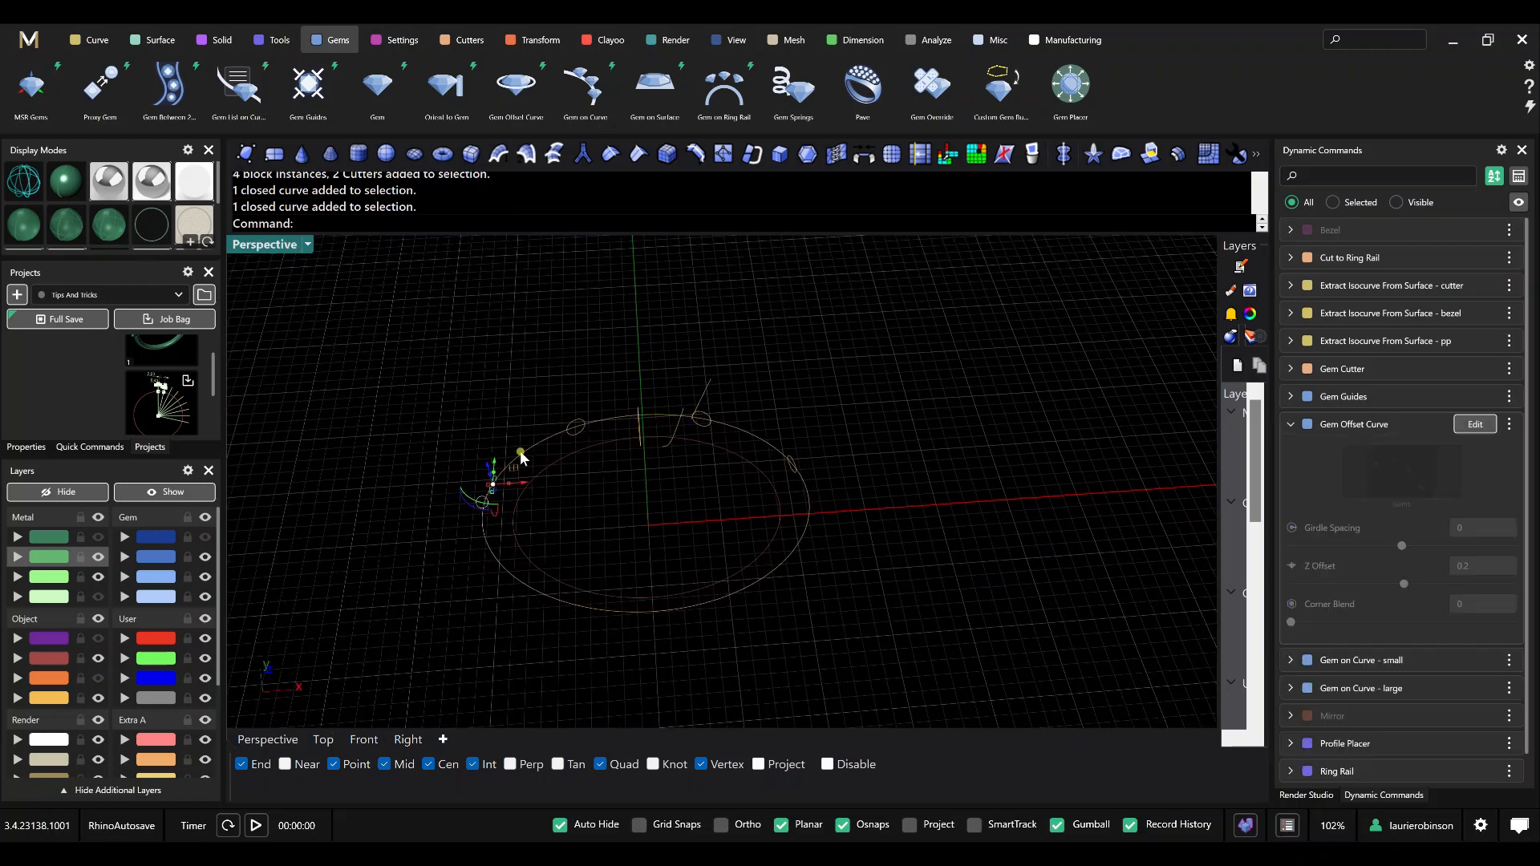
click(587, 447)
scroll(726, 438, up, 5)
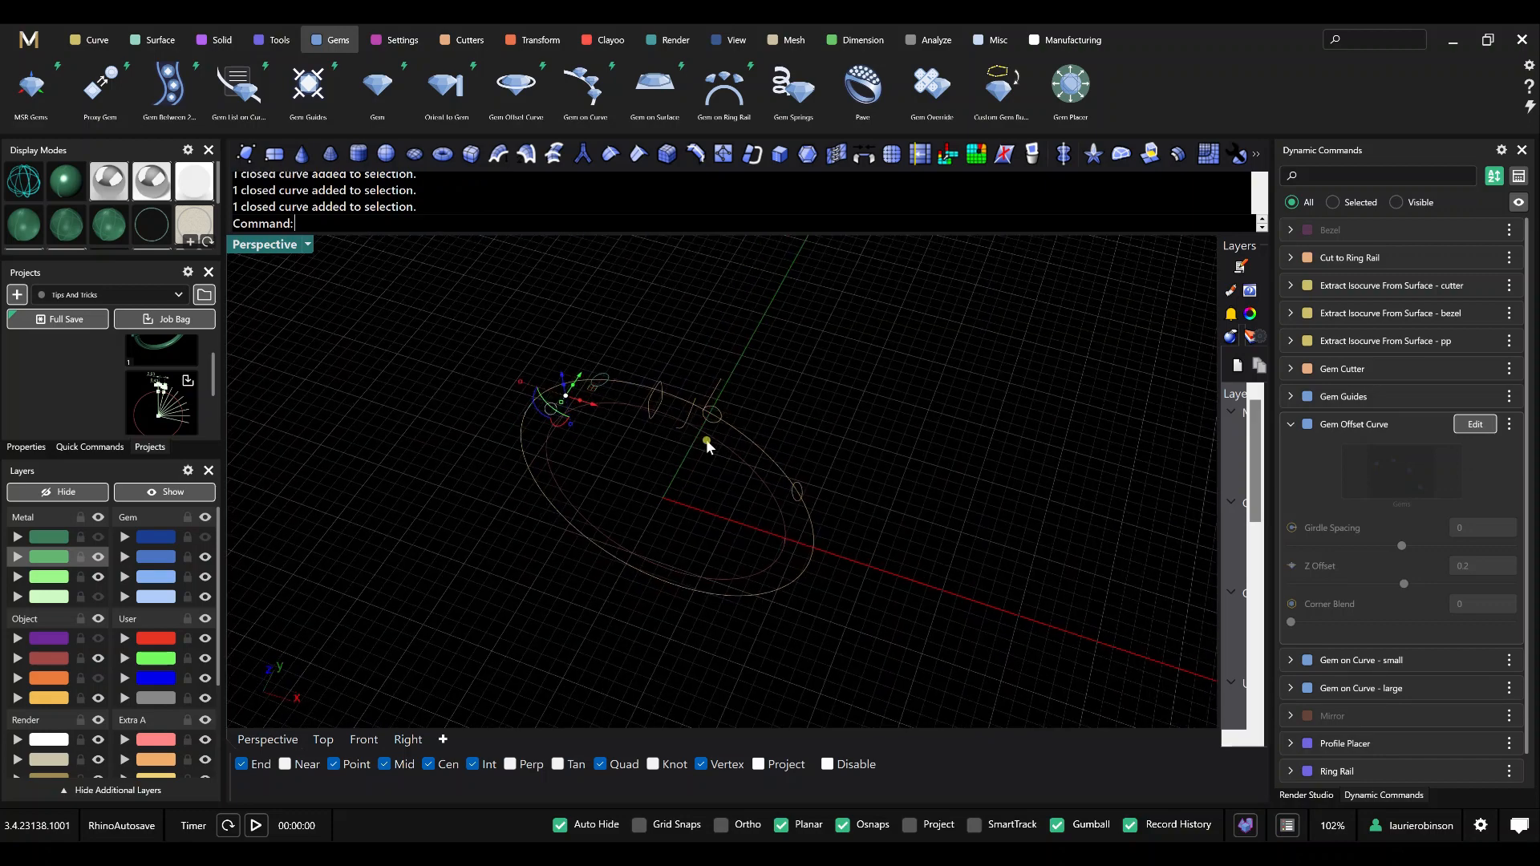
click(667, 409)
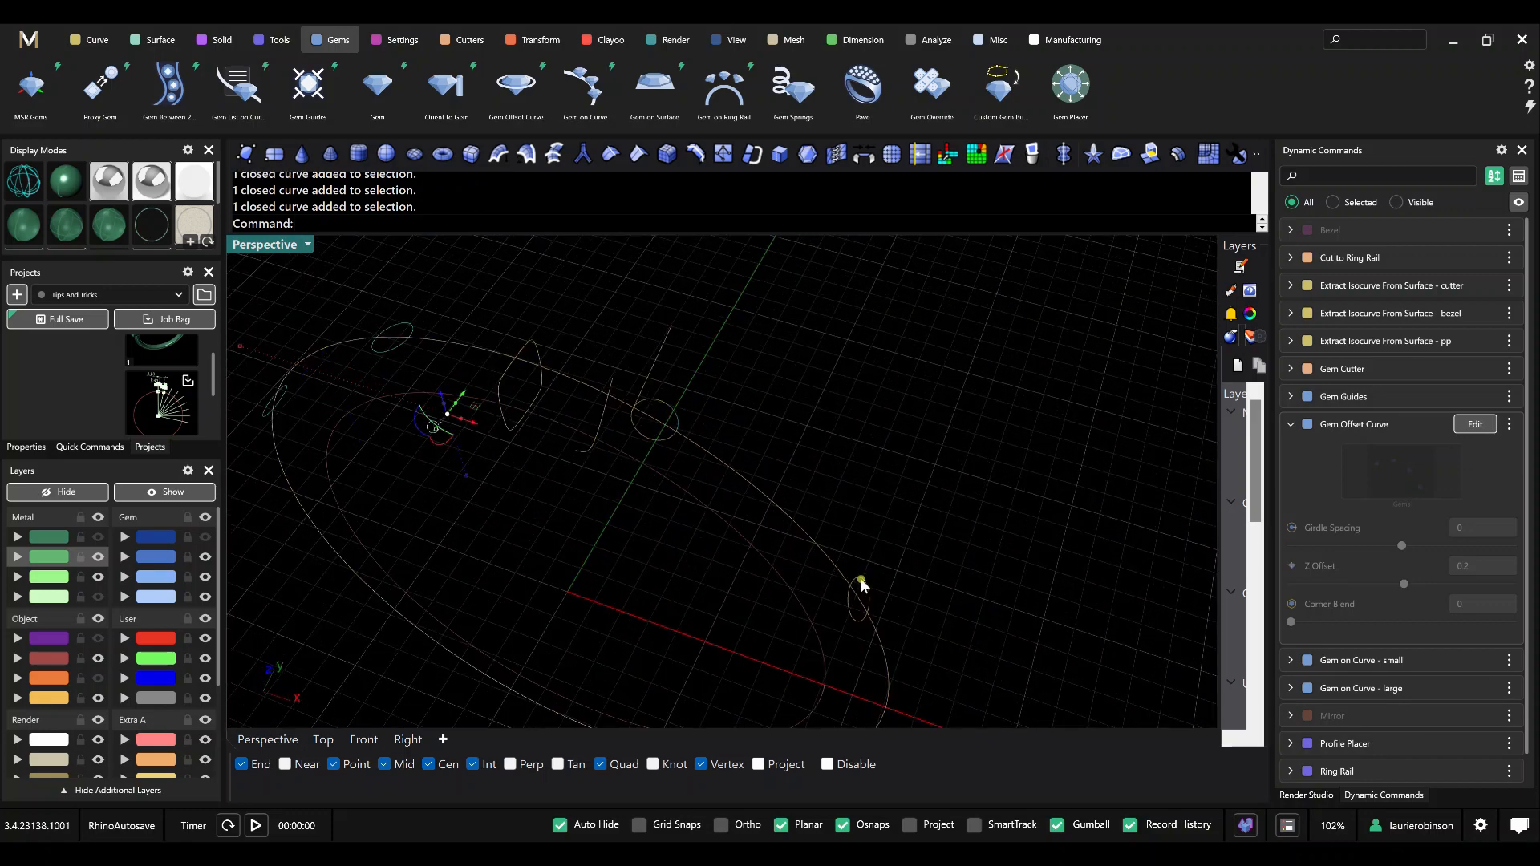
right_drag(859, 584, 864, 459)
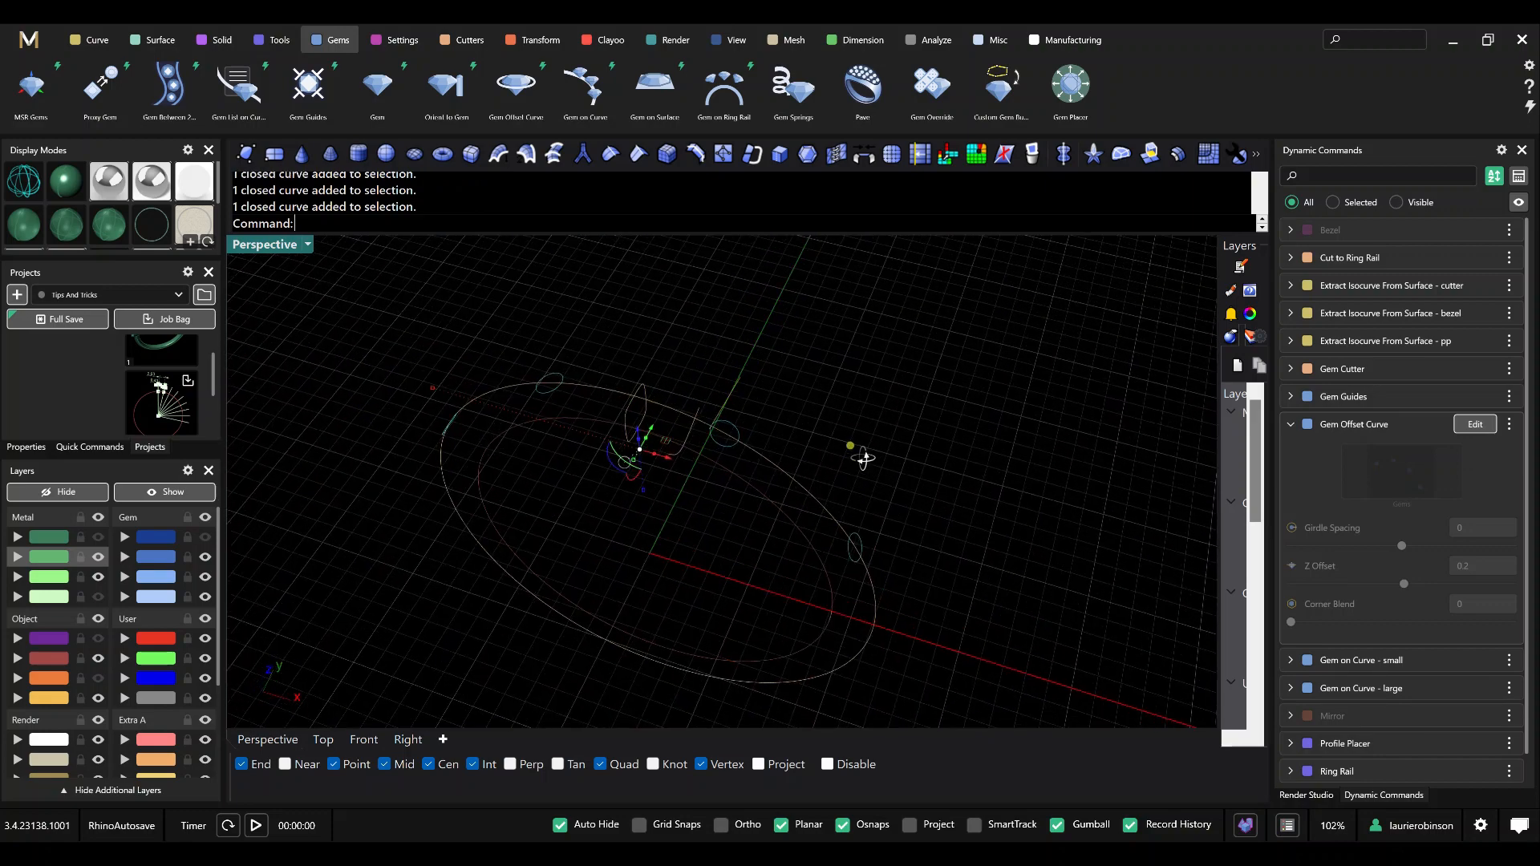
click(363, 739)
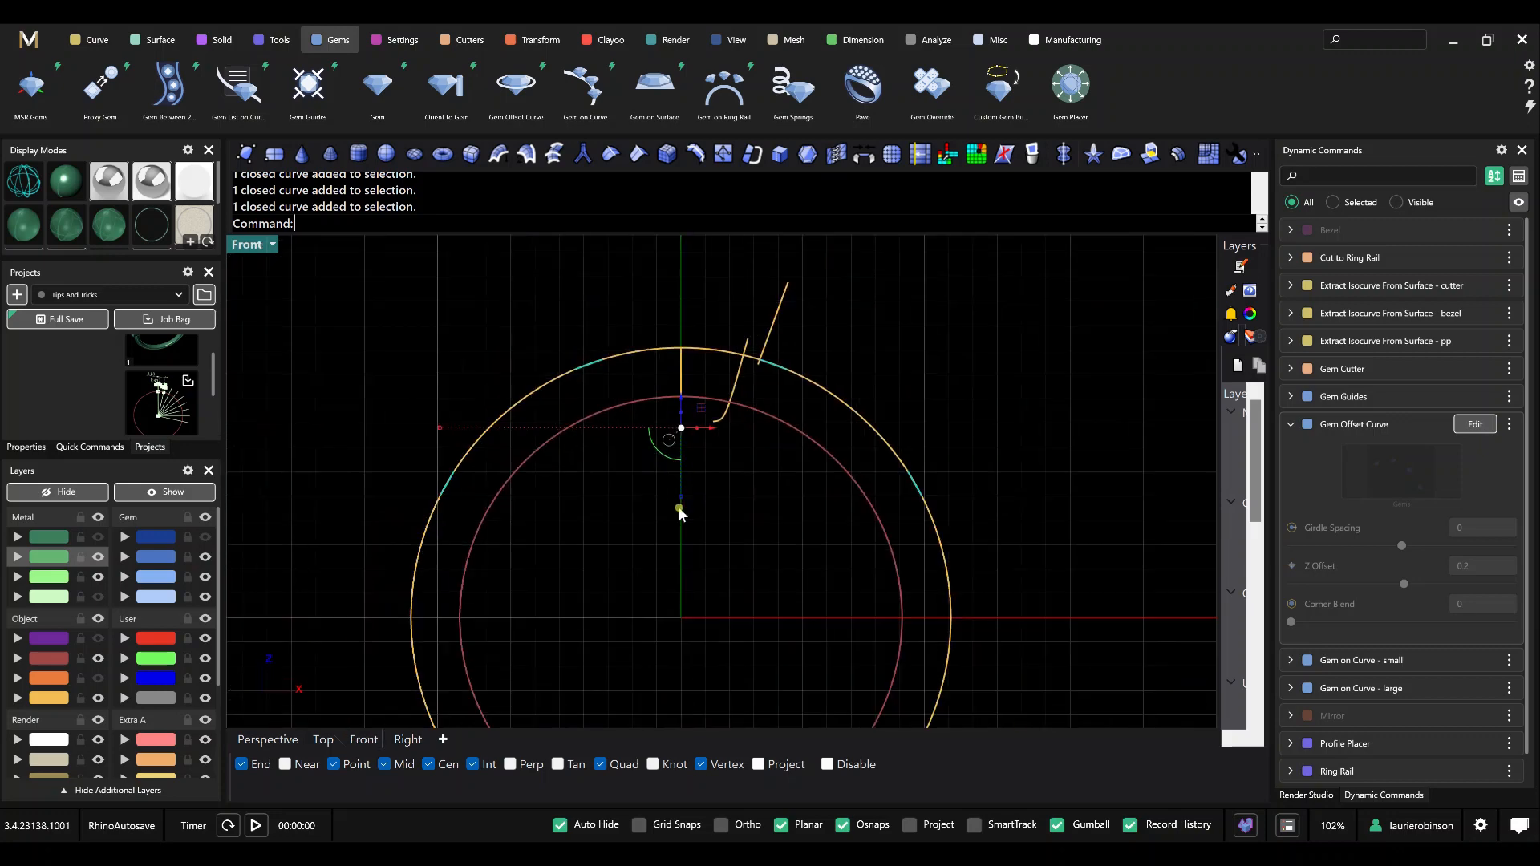
text(Group)
key(Return)
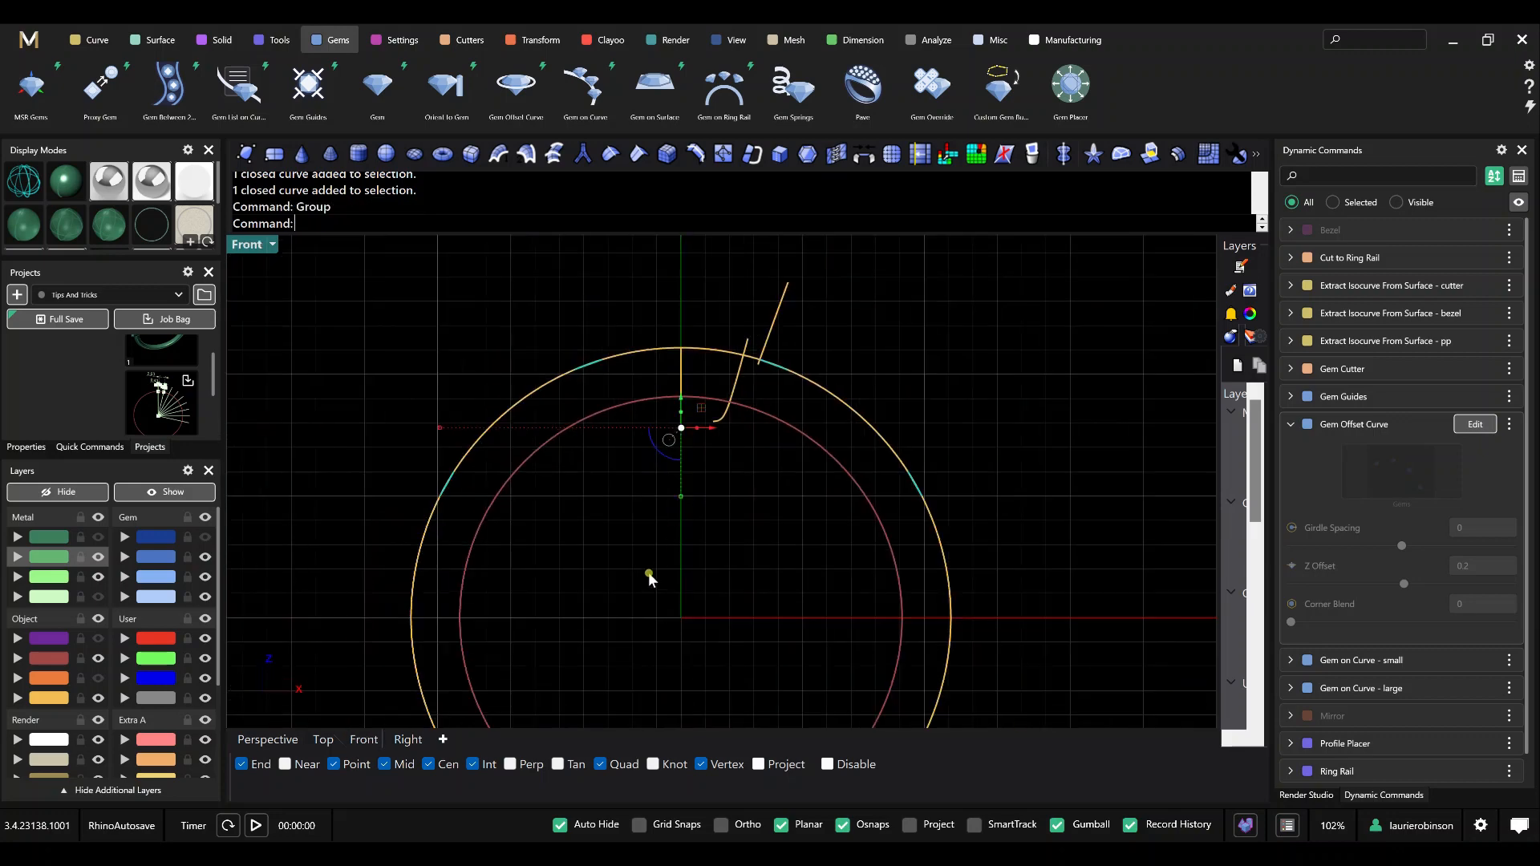
click(649, 573)
Show the dark green metal, purple and orange layers again.
click(98, 538)
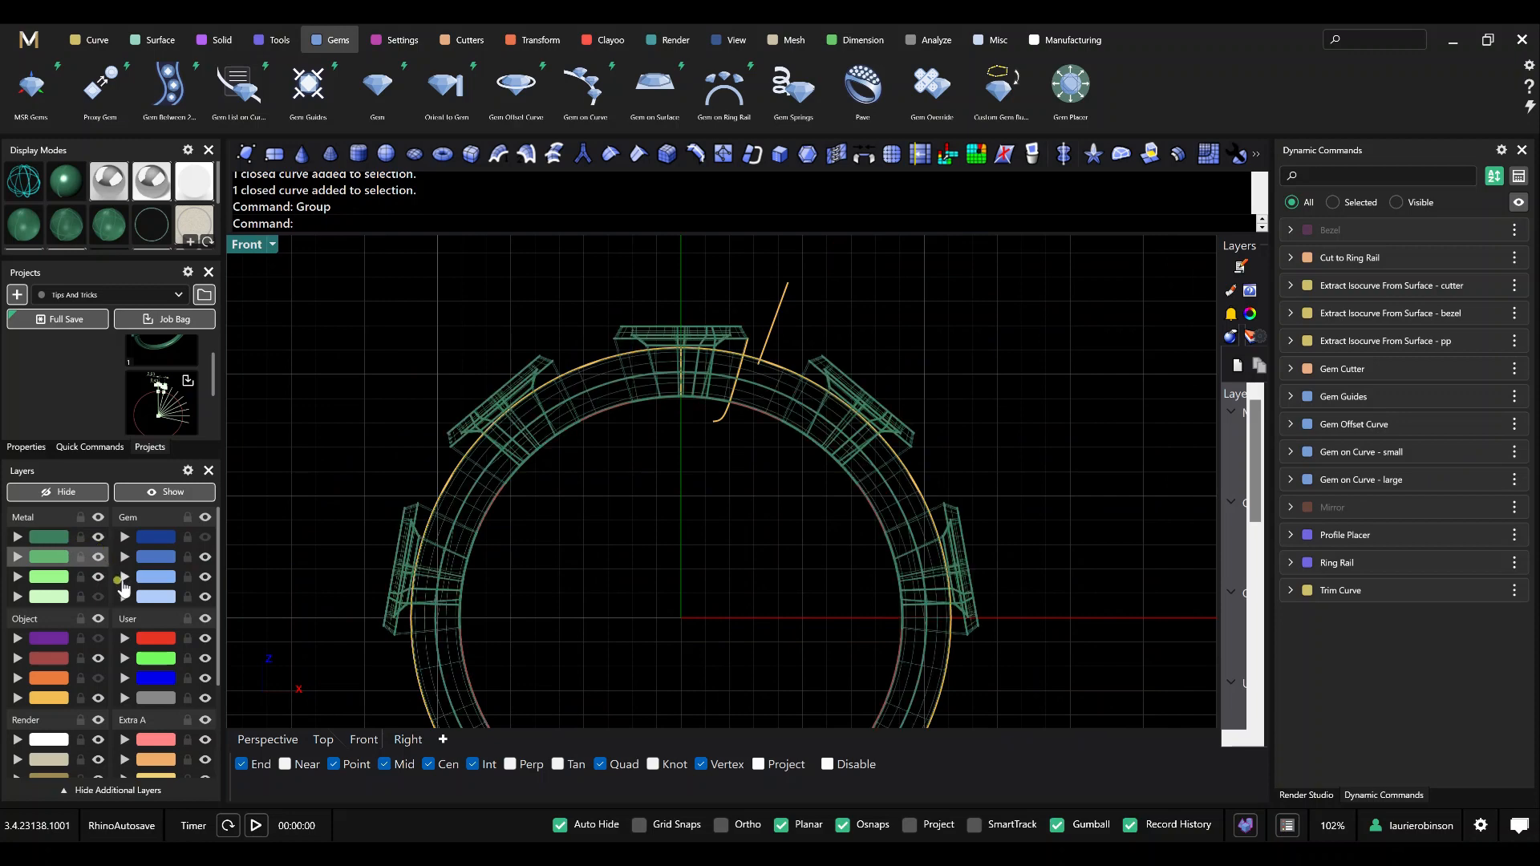
click(98, 638)
click(98, 677)
scroll(610, 576, up, 2)
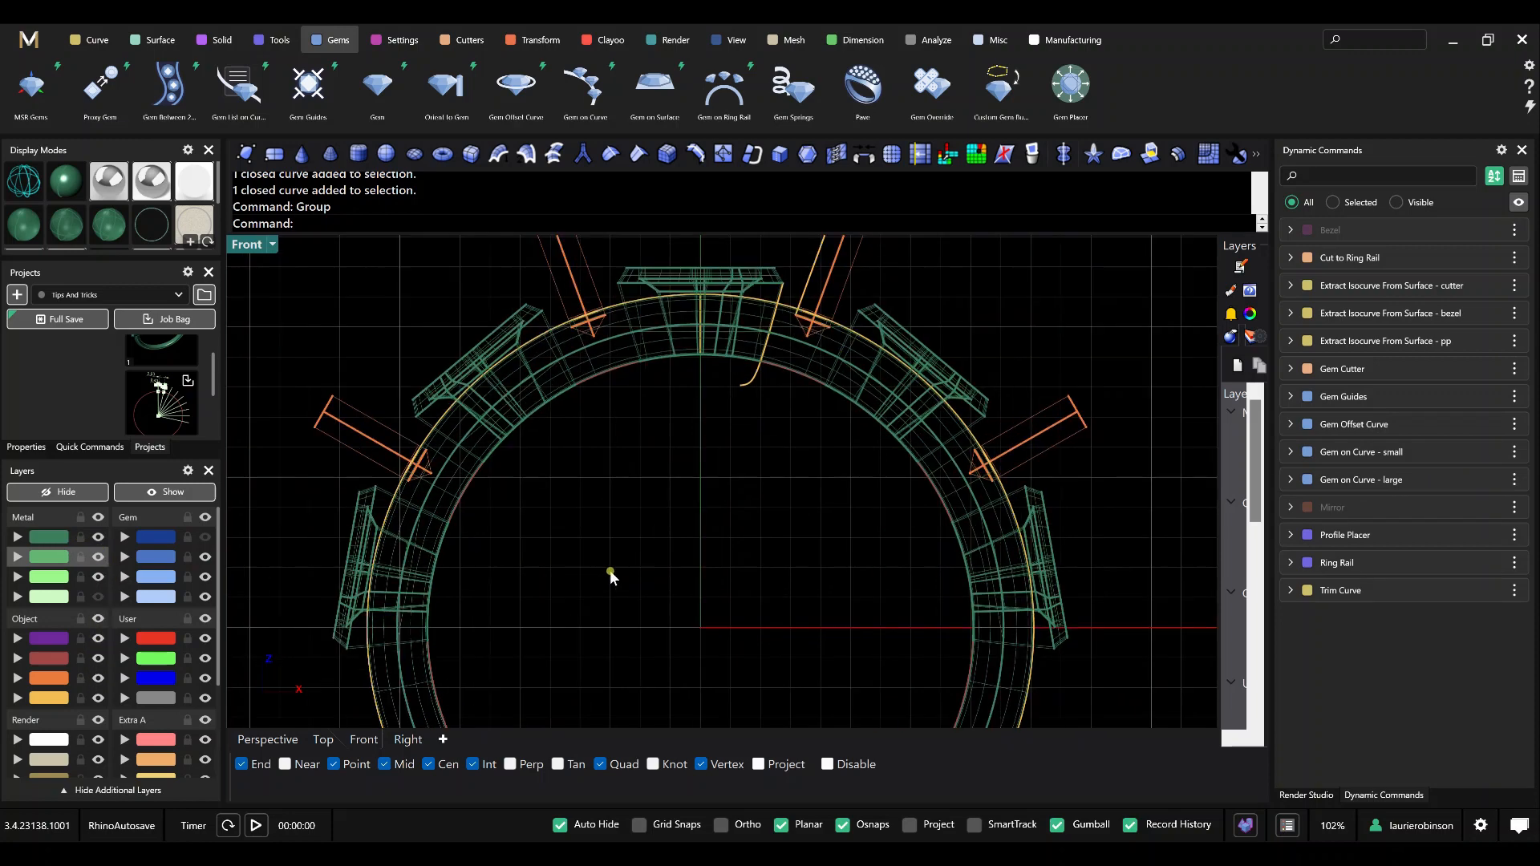
right_drag(610, 576, 716, 566)
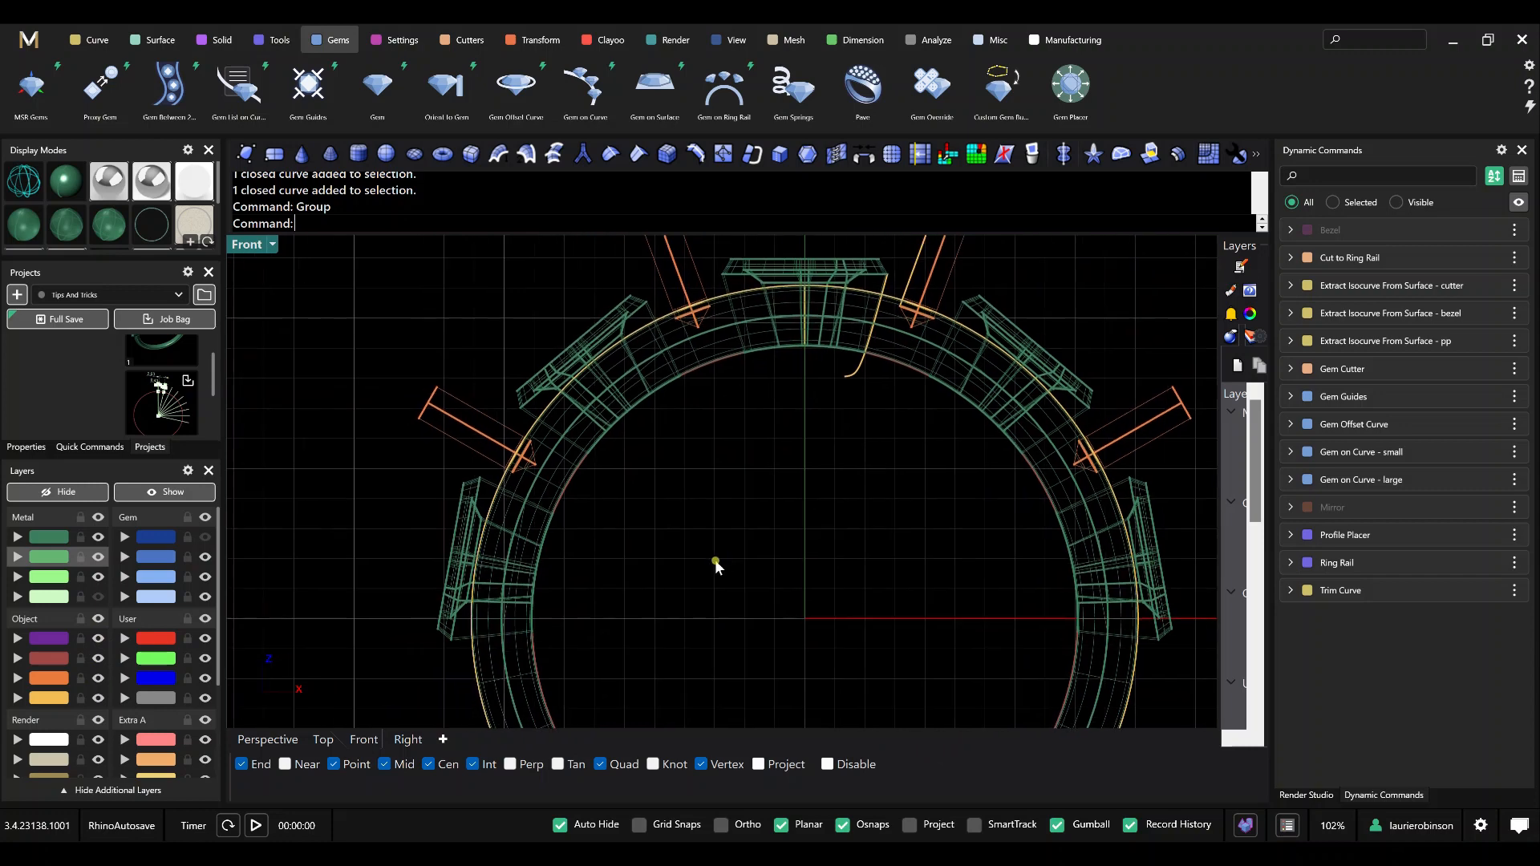
Select the grouped small-gem offset curves (Group03) in the Front view and apply the Pipe command to them.
scroll(522, 446, up, 4)
click(523, 446)
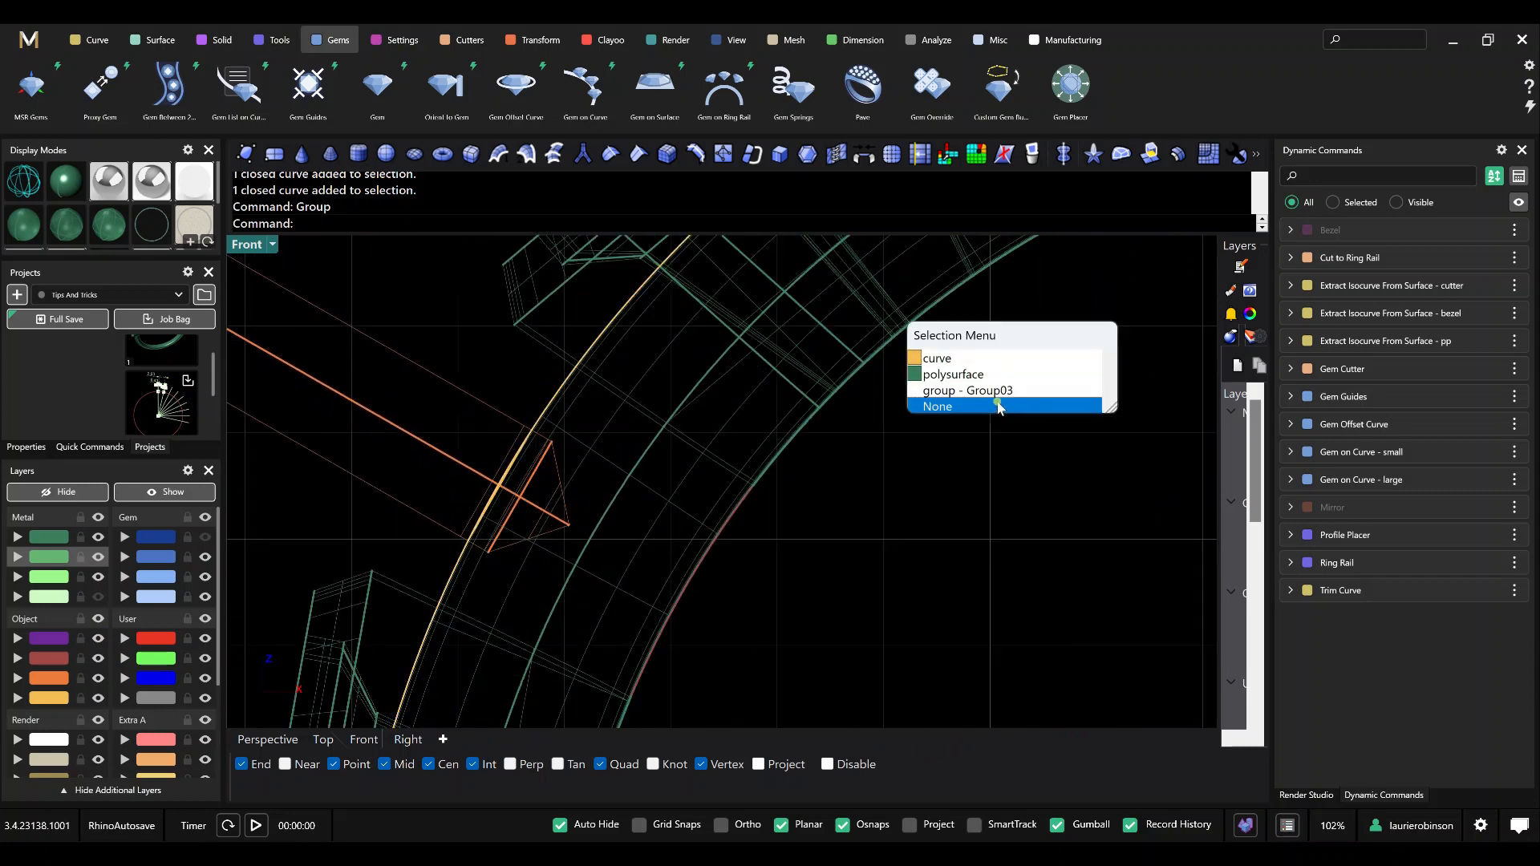
click(967, 391)
scroll(815, 612, down, 4)
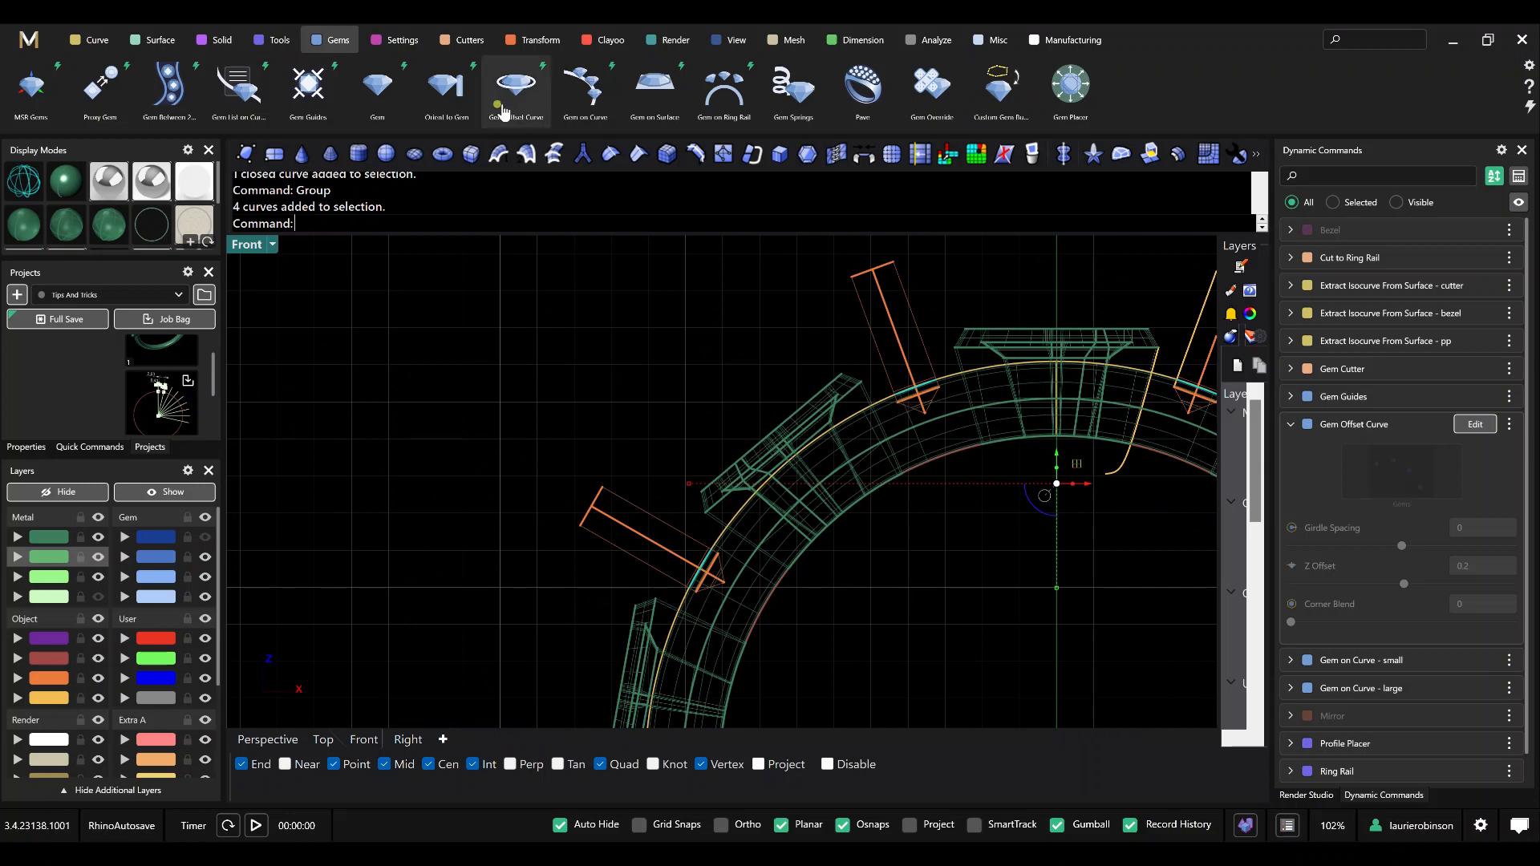
click(215, 40)
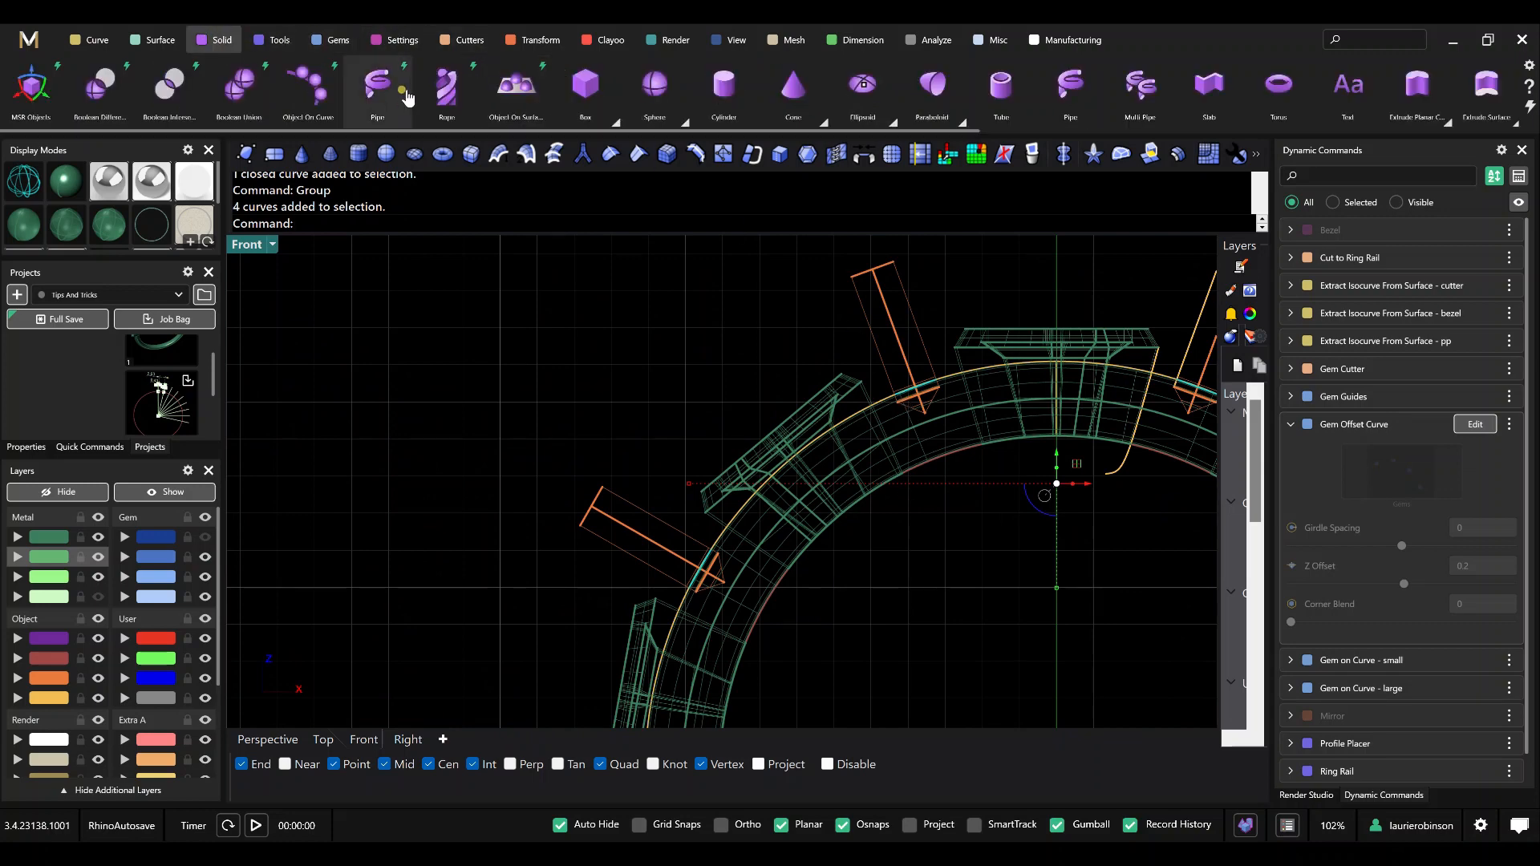
click(377, 86)
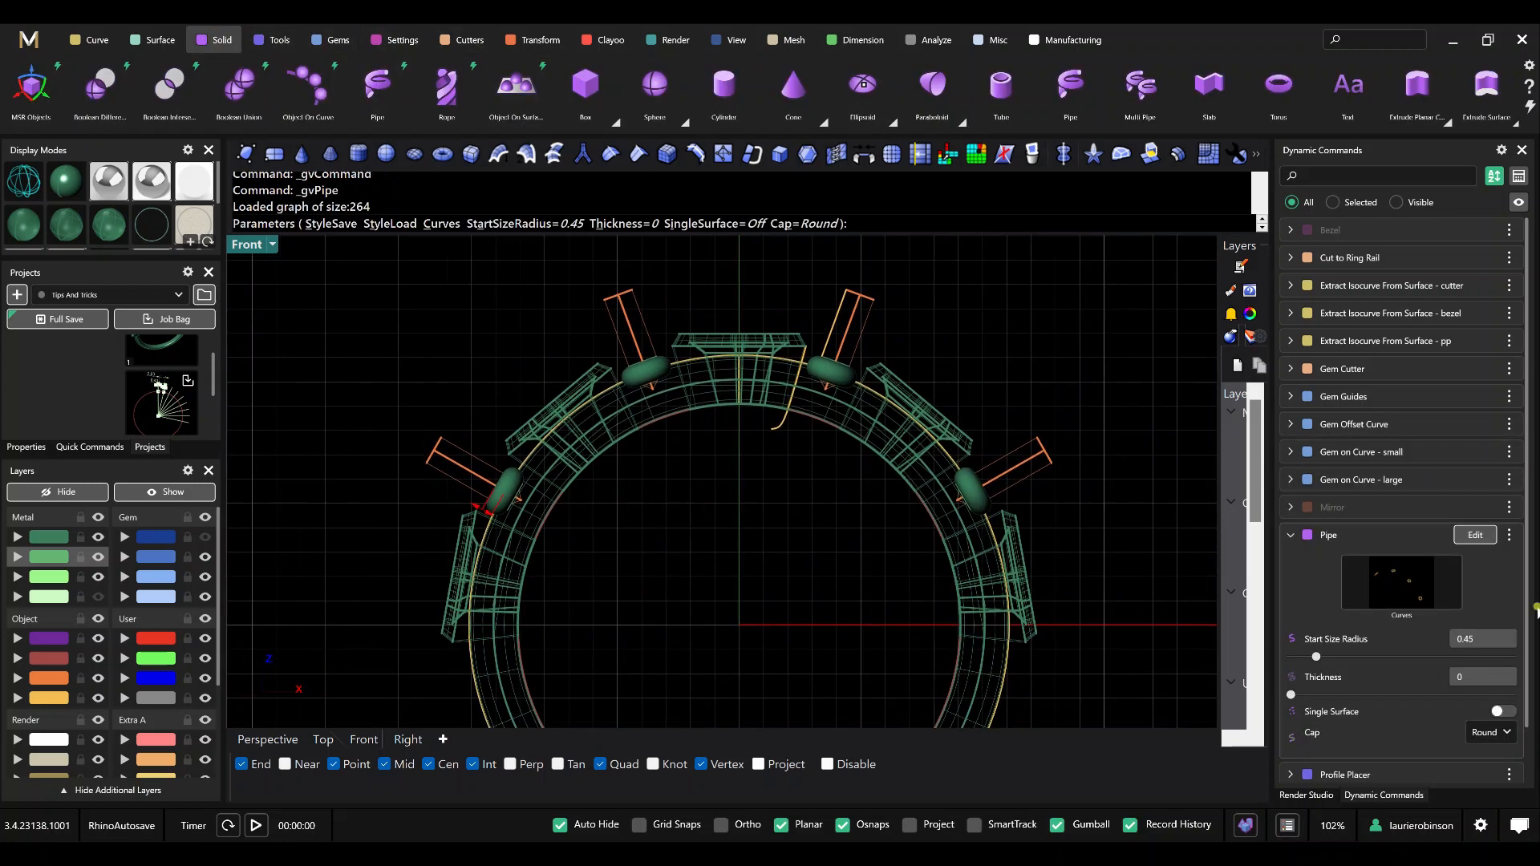
Set the pipe's start size radius to 0.15 and check its fit around a small gem cutter.
click(1465, 639)
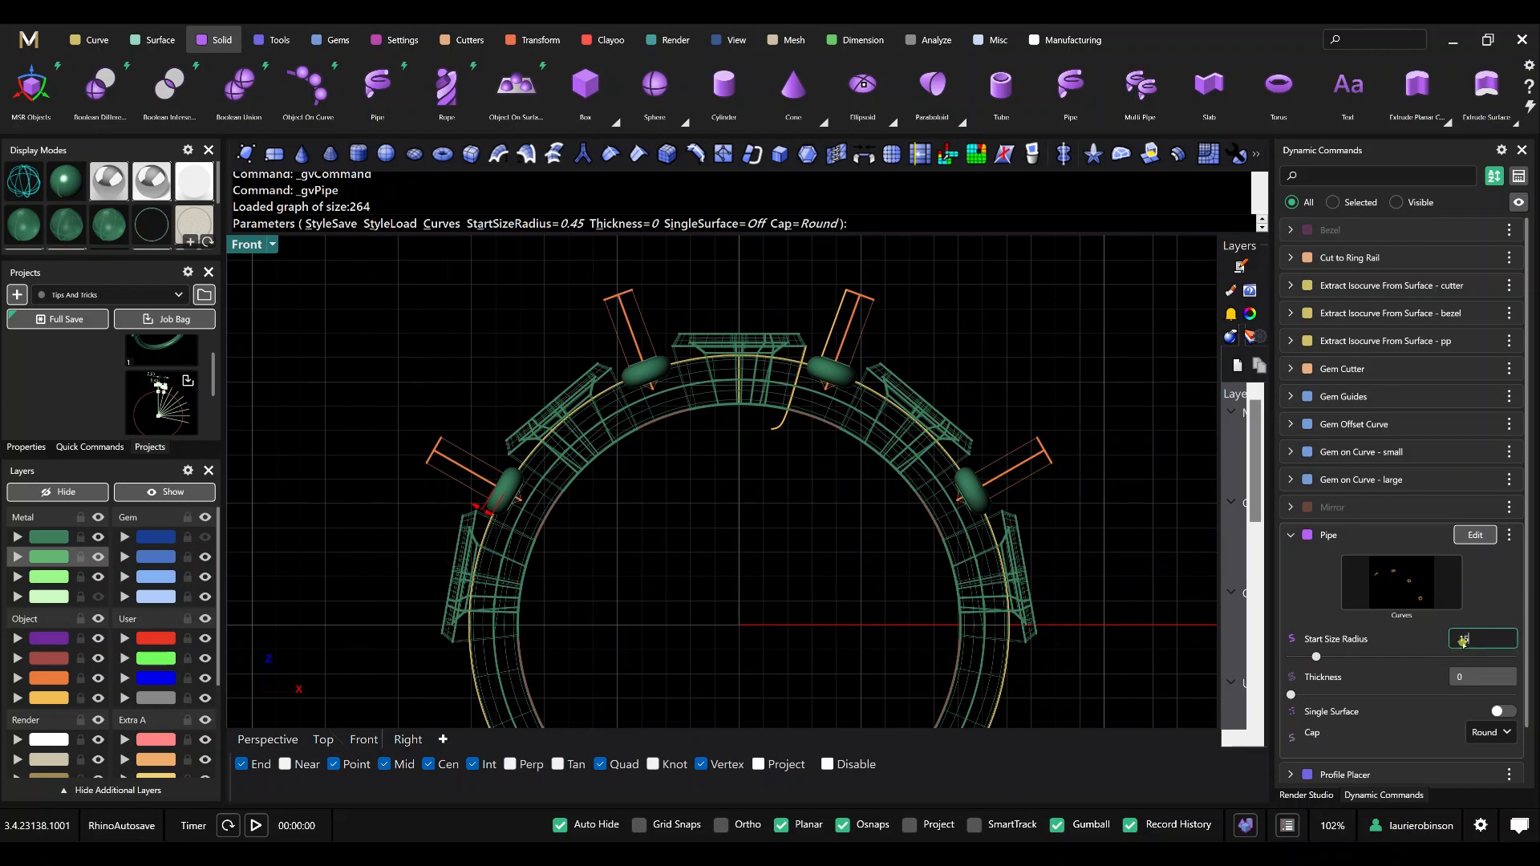
text(0.15)
key(Tab)
scroll(856, 292, up, 5)
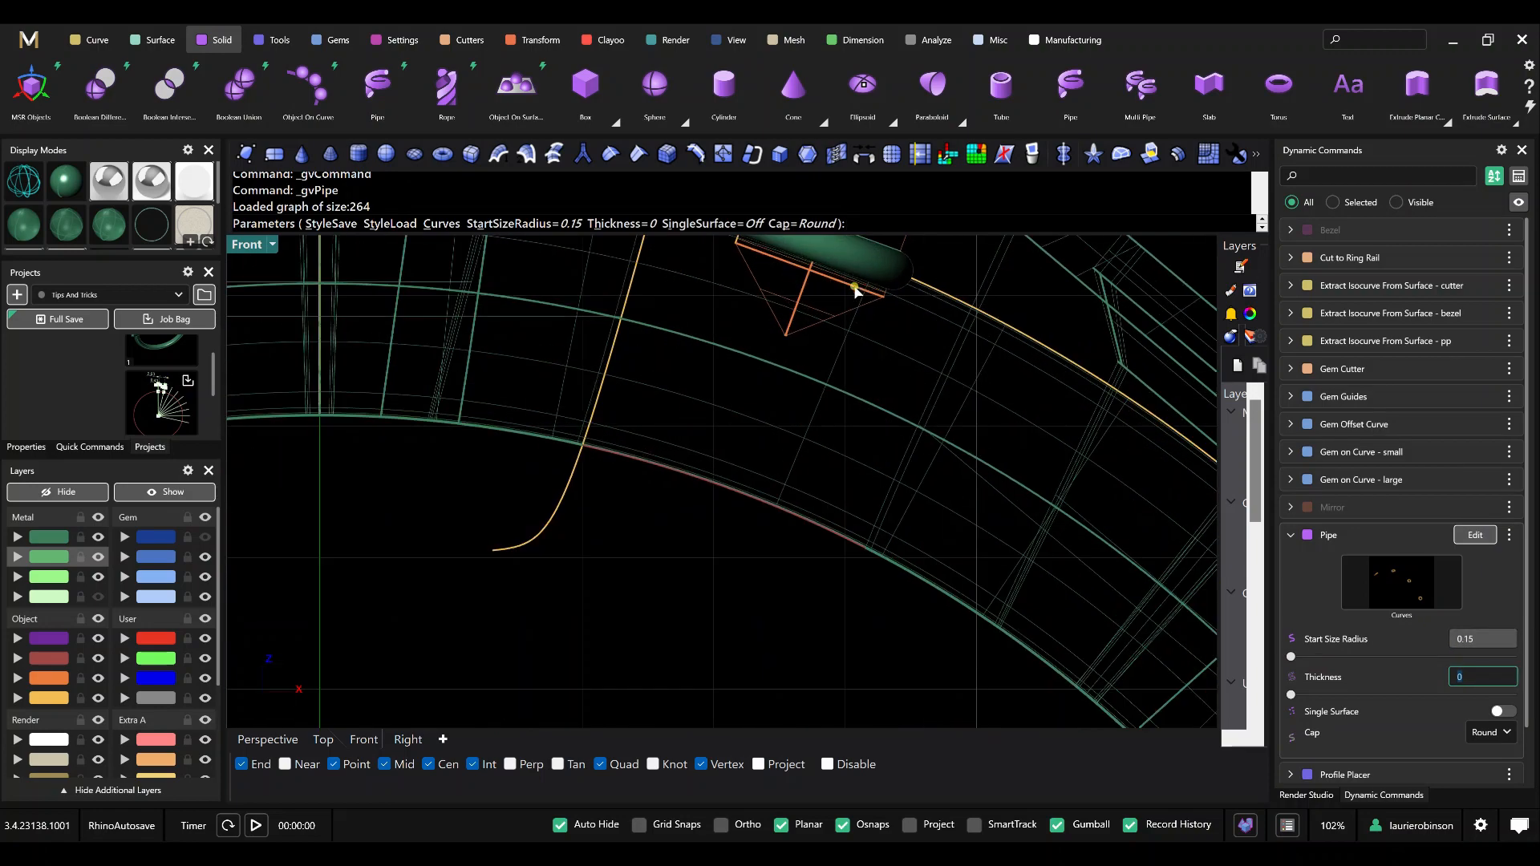
right_drag(855, 291, 830, 420)
scroll(713, 351, up, 2)
scroll(725, 365, down, 2)
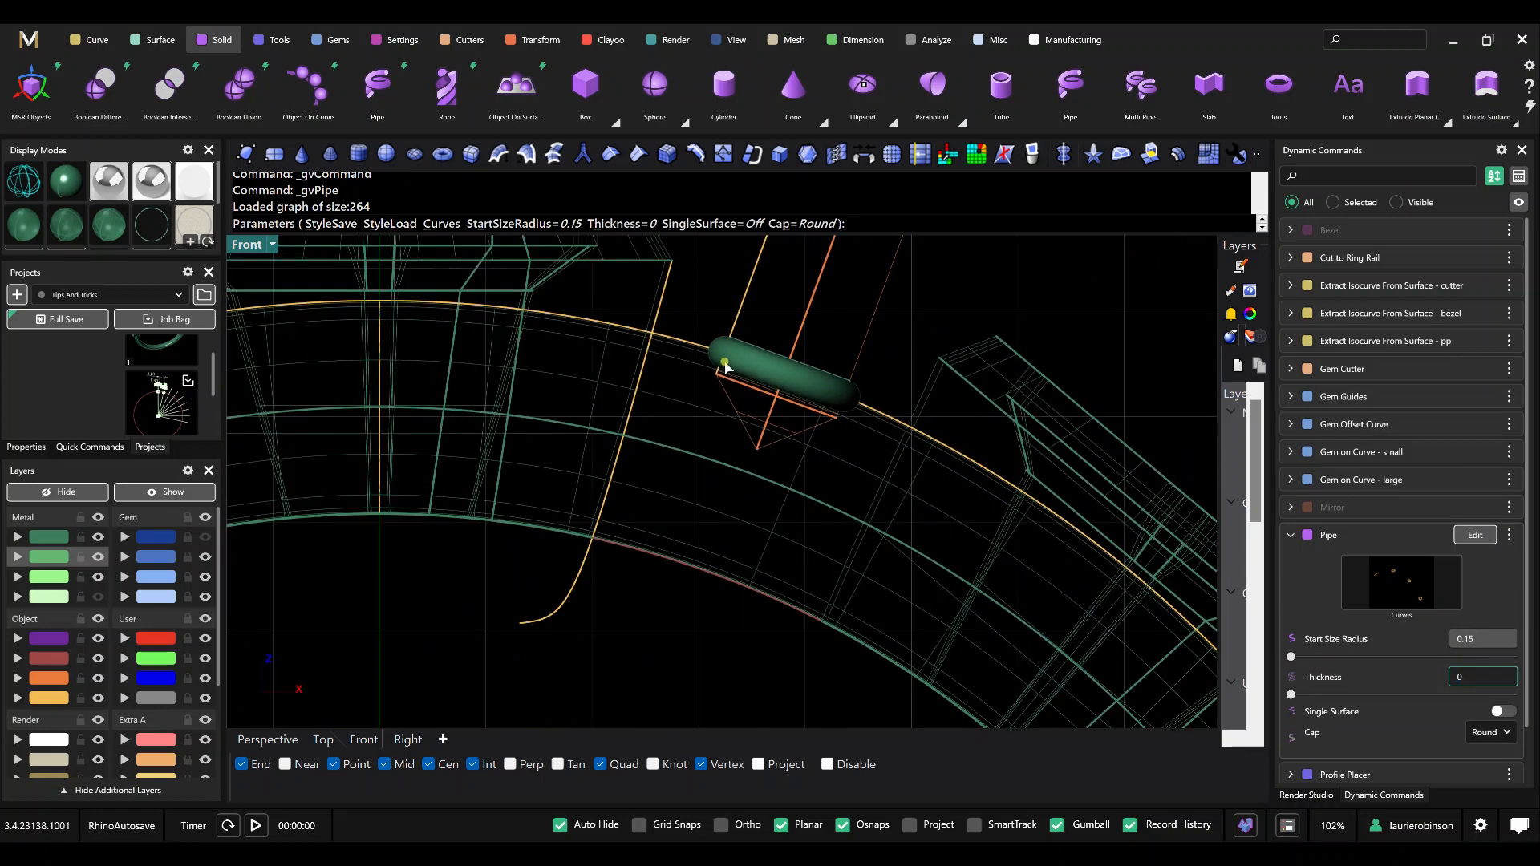
Set the pipe's start size radius to 0.12 and finish the pipes around the small gems.
click(1501, 639)
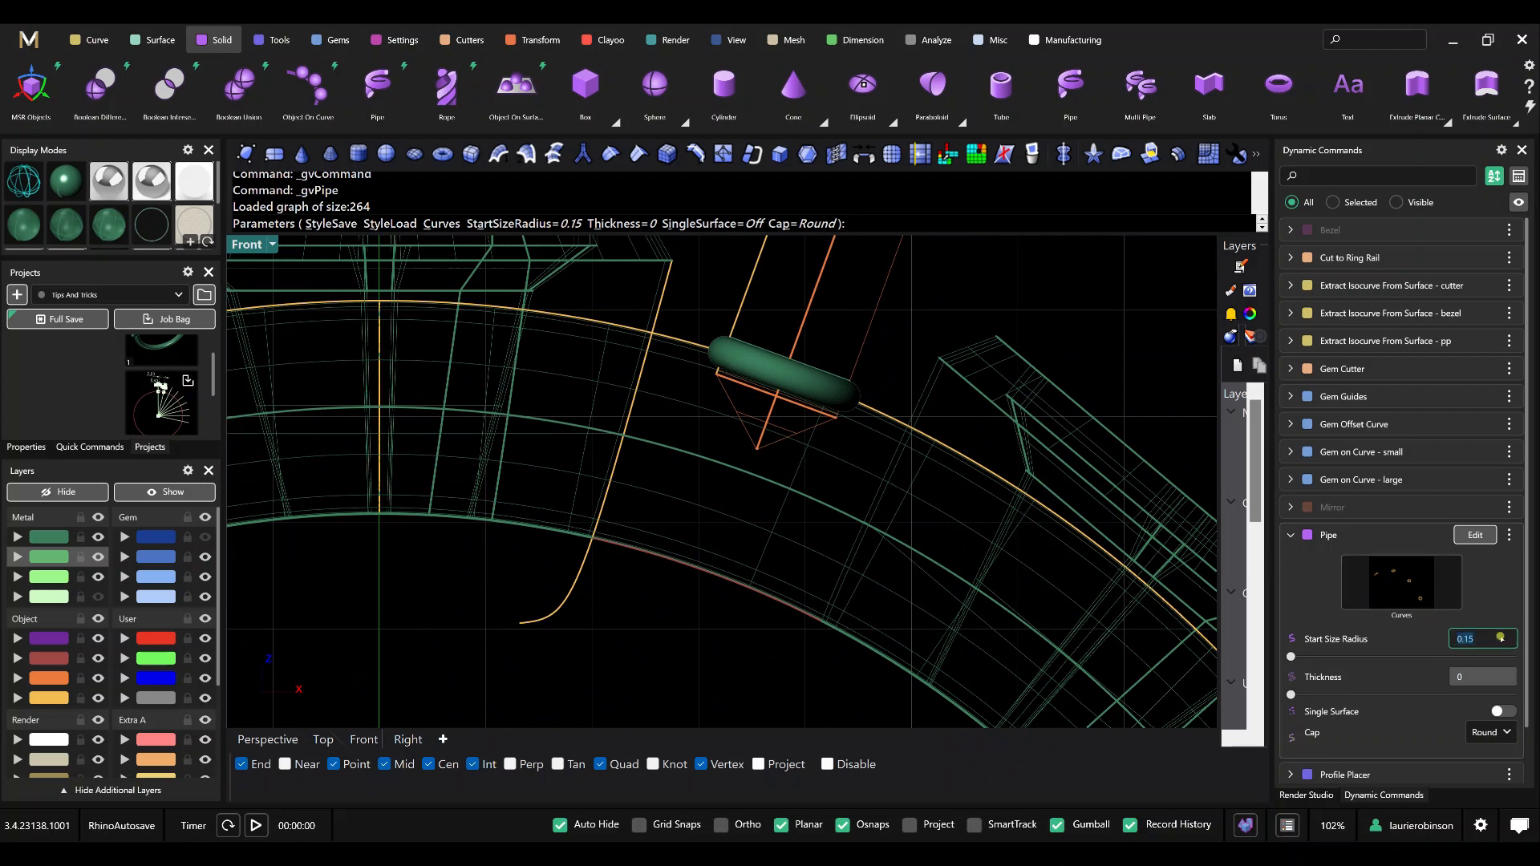
text(.12)
key(Tab)
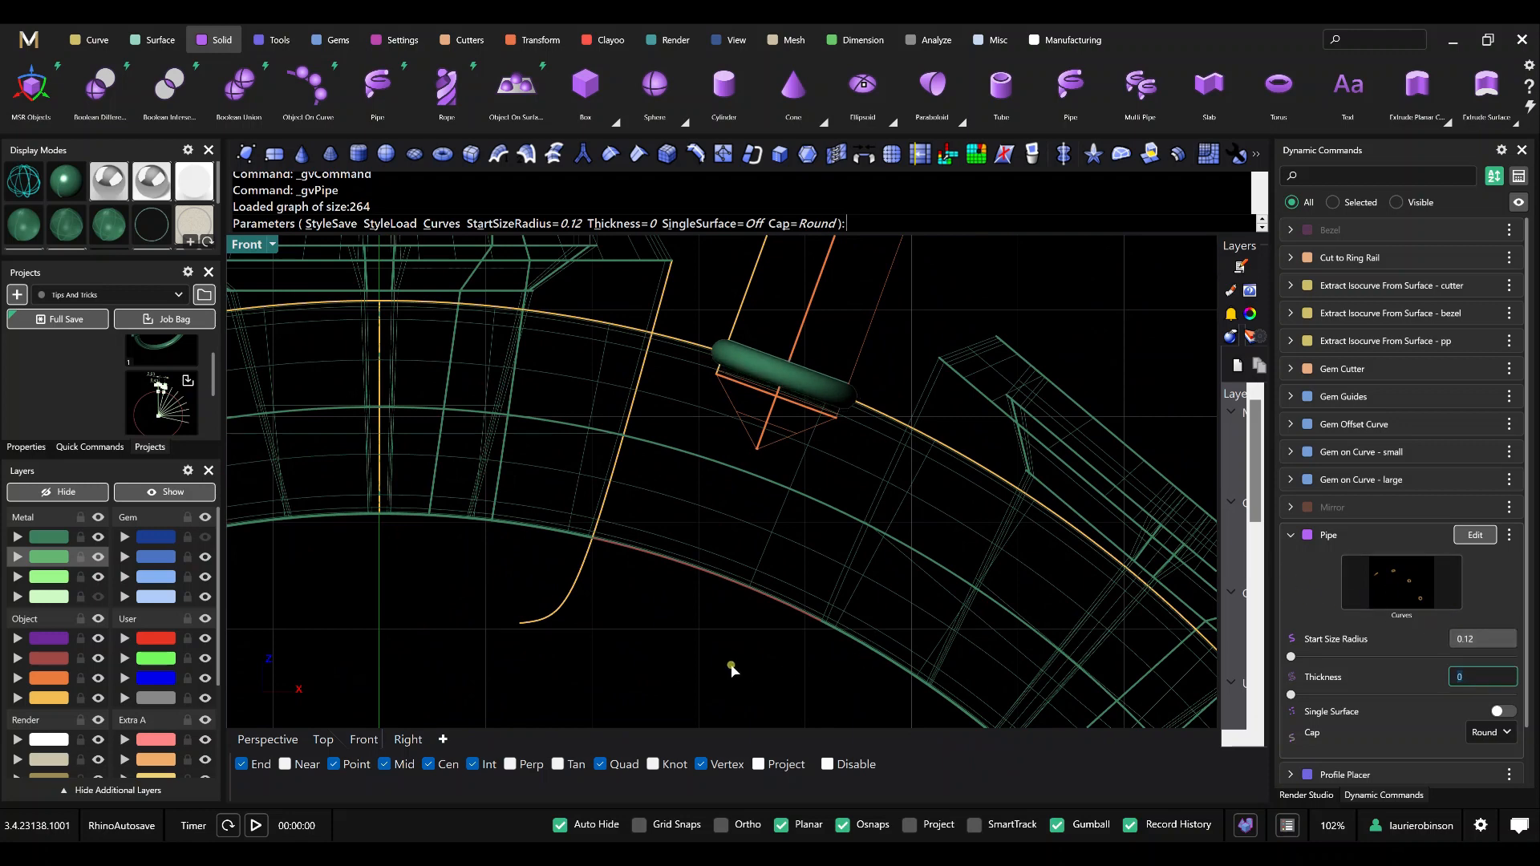
key(Return)
scroll(763, 574, down, 5)
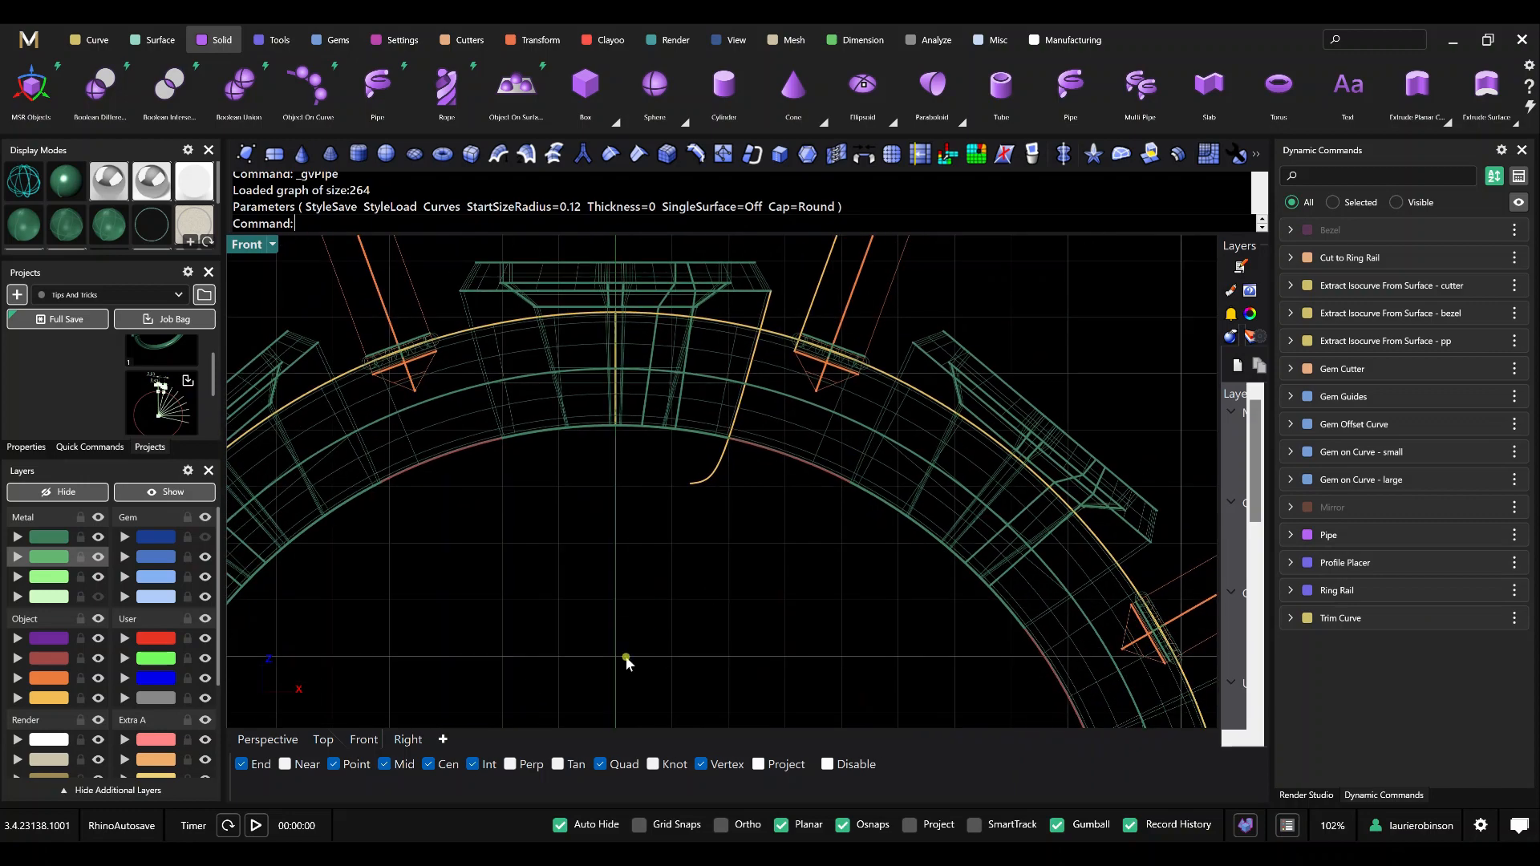
click(276, 738)
mouse_move(581, 631)
right_down()
mouse_move(572, 568)
mouse_move(651, 602)
right_up()
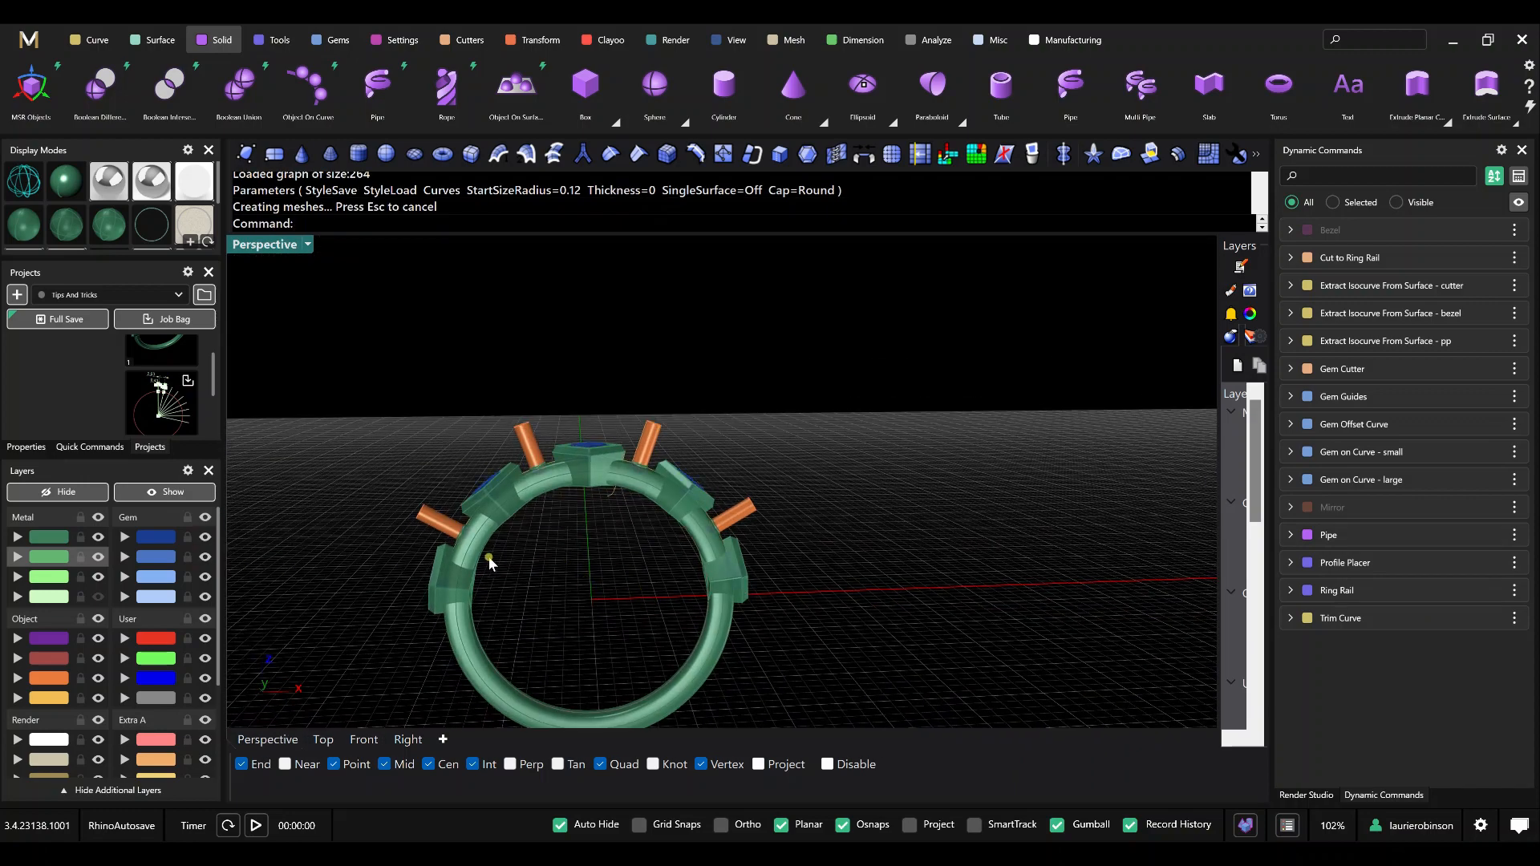
right_drag(491, 562, 417, 709)
Start a Boolean Difference in the Front view with the ring band polysurface as the first surface.
click(363, 739)
scroll(612, 503, down, 6)
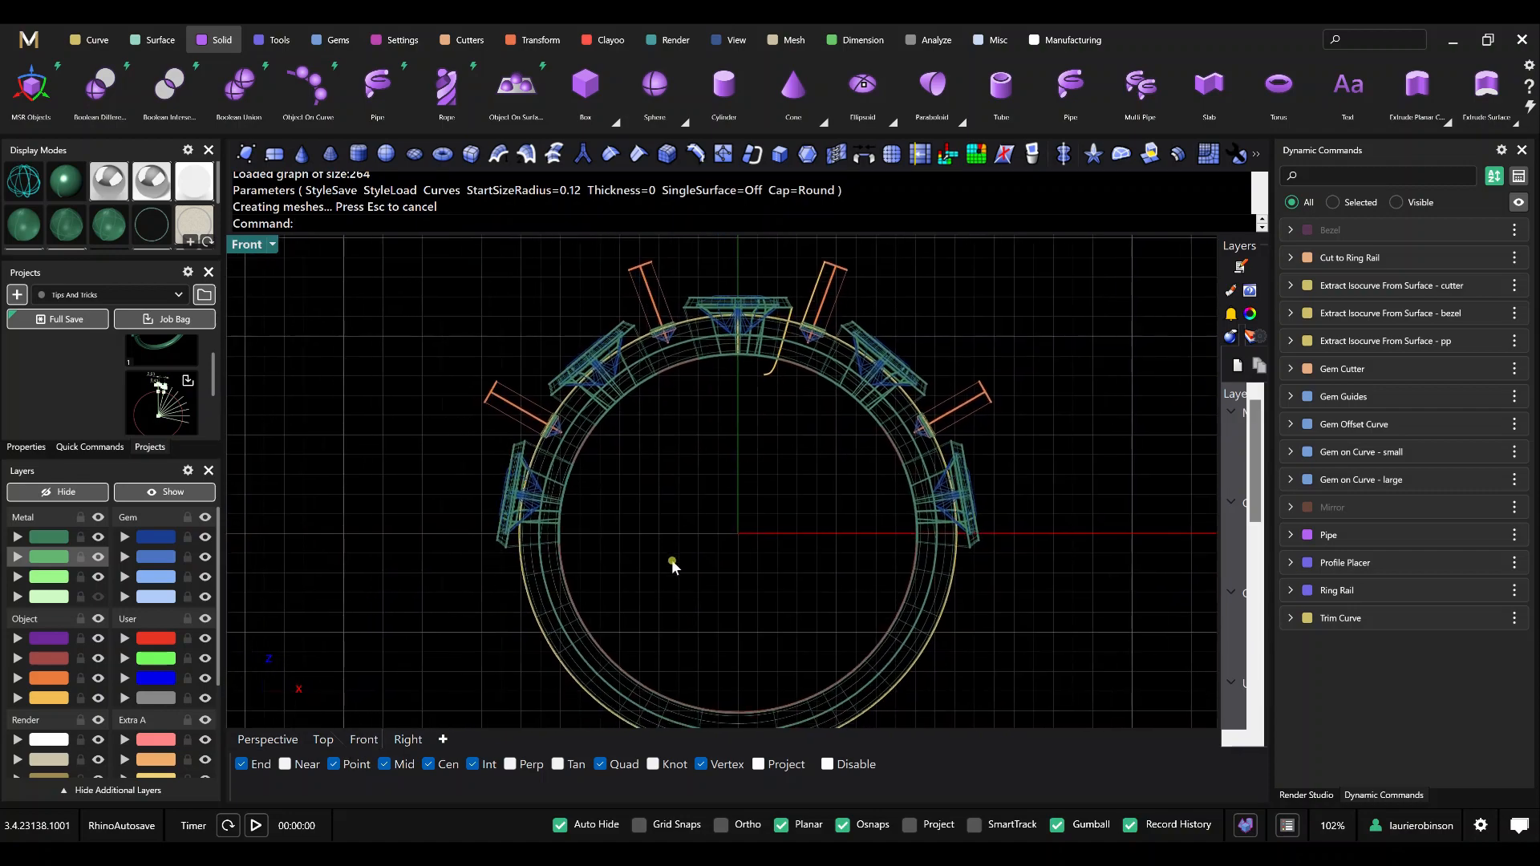
scroll(634, 544, up, 2)
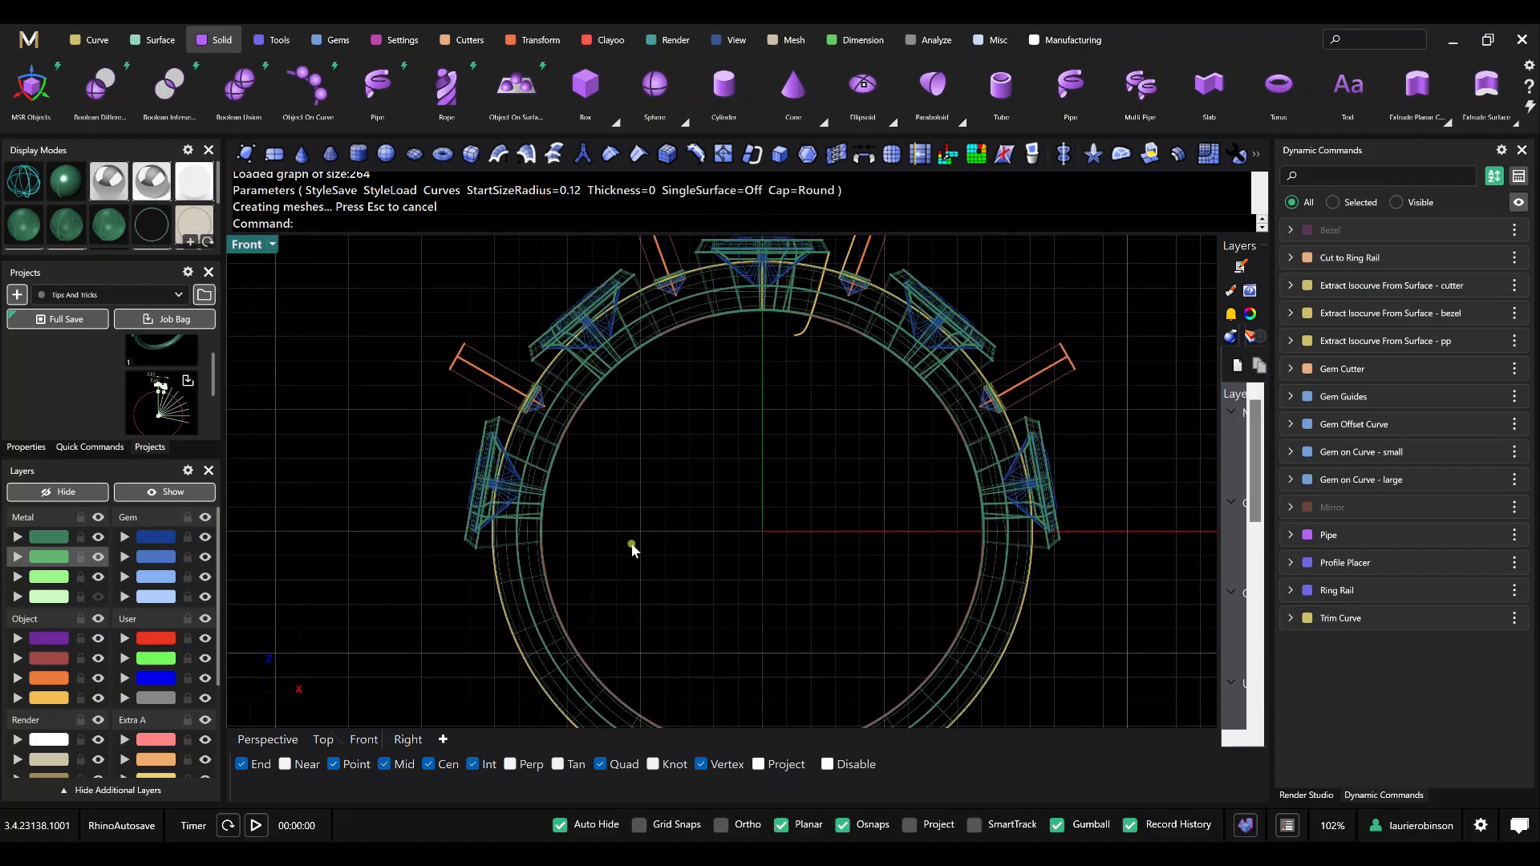
click(103, 98)
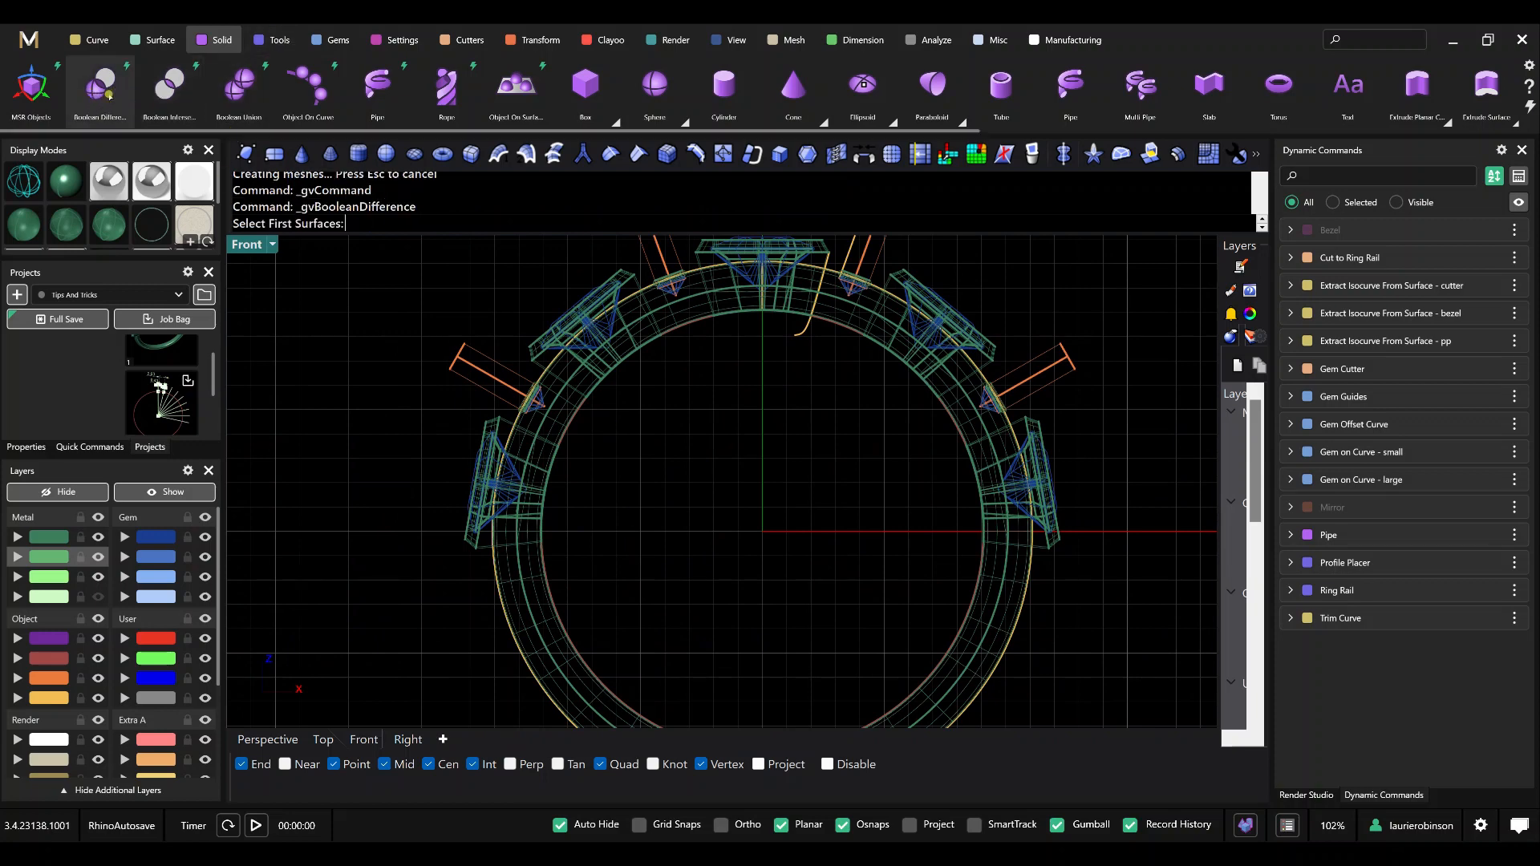
click(905, 327)
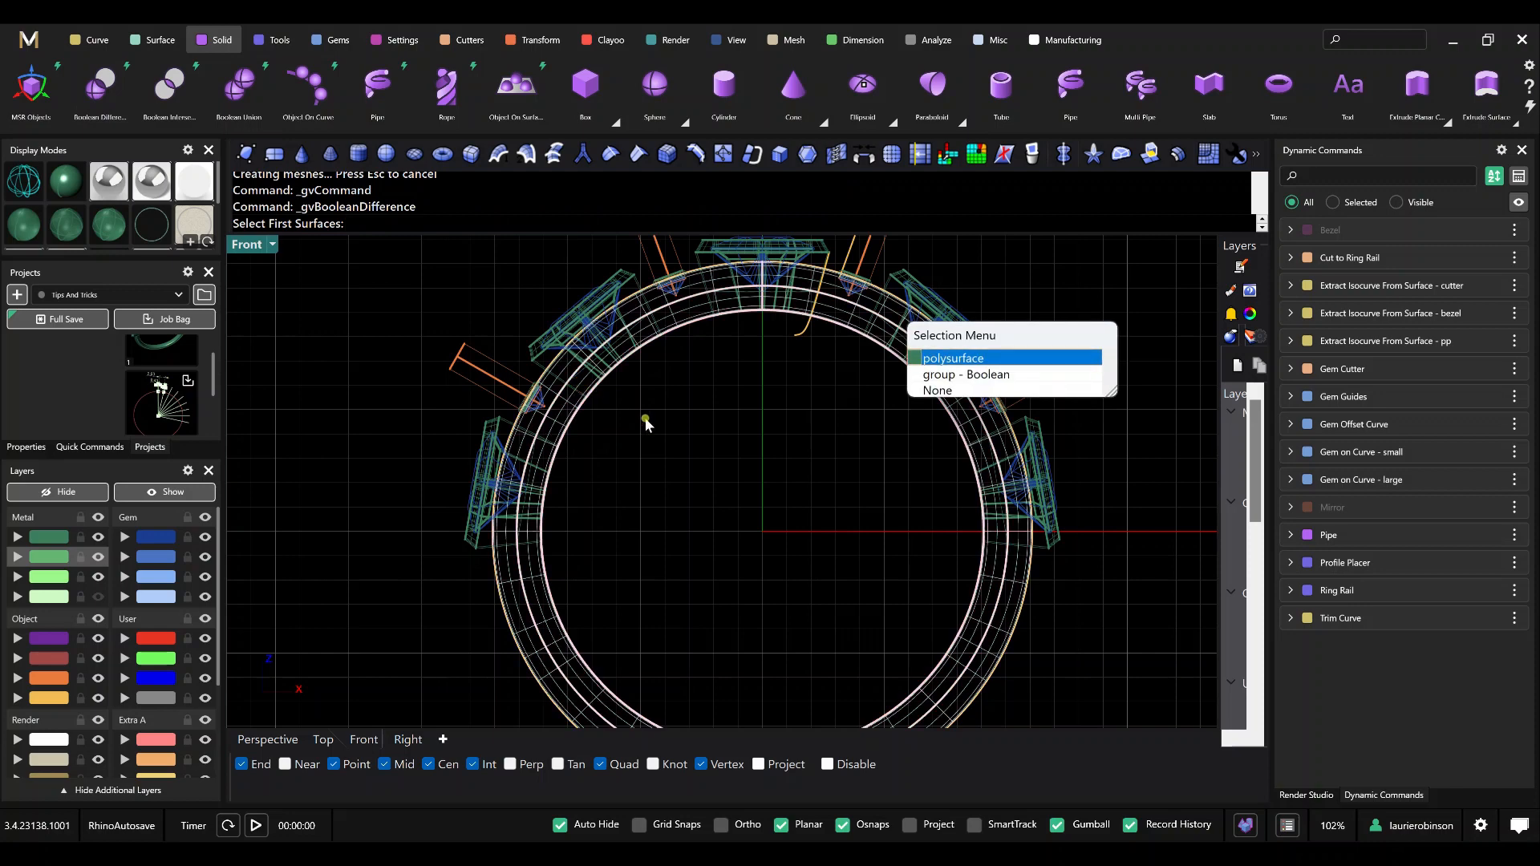
click(931, 353)
key(Return)
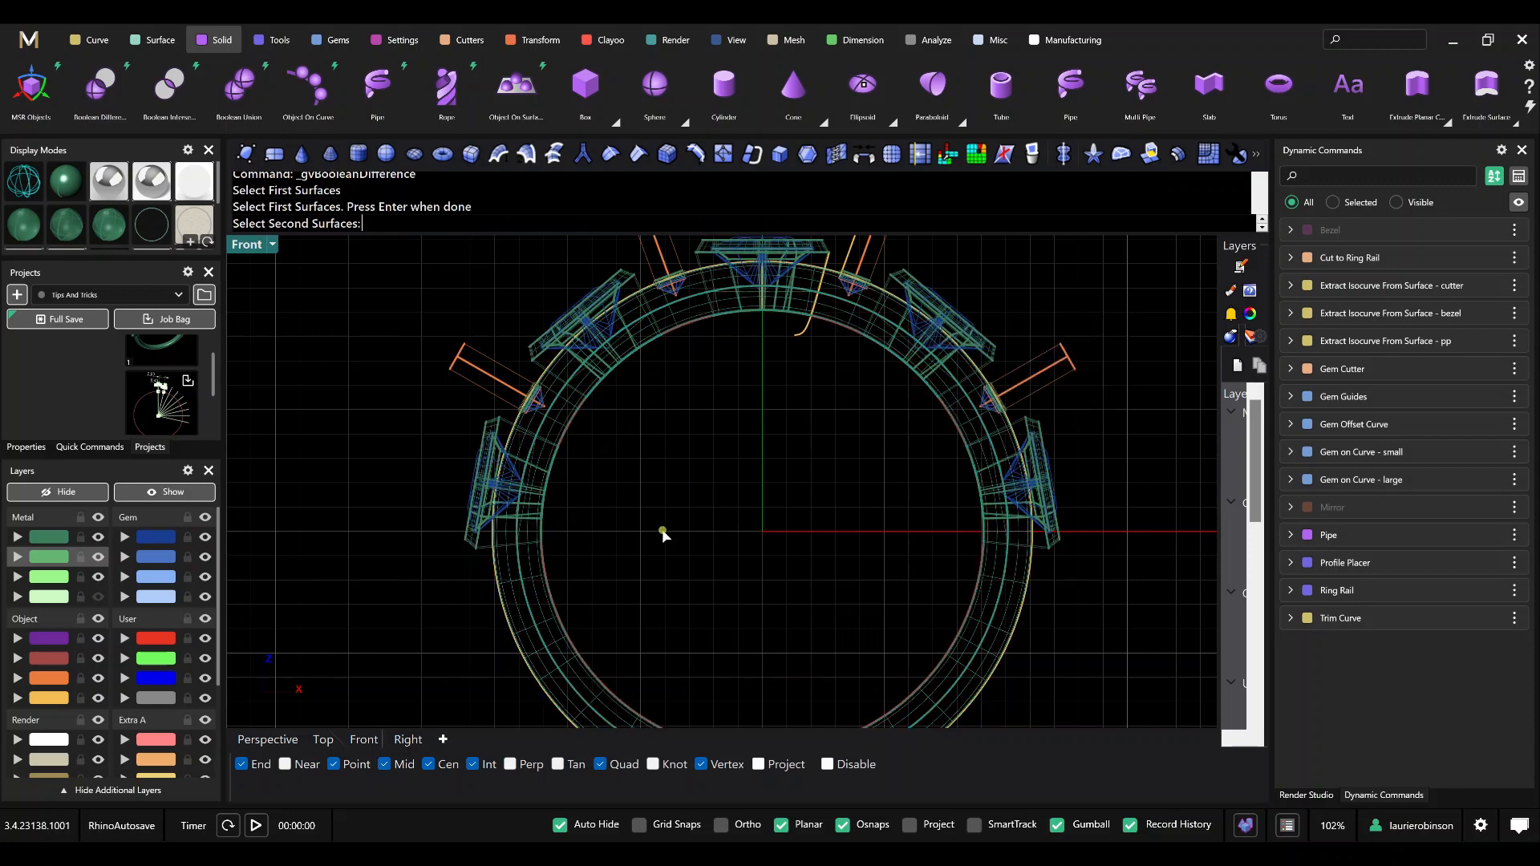
Pick the four small-gem cutters and the pipes as second surfaces of the Boolean Difference.
click(483, 517)
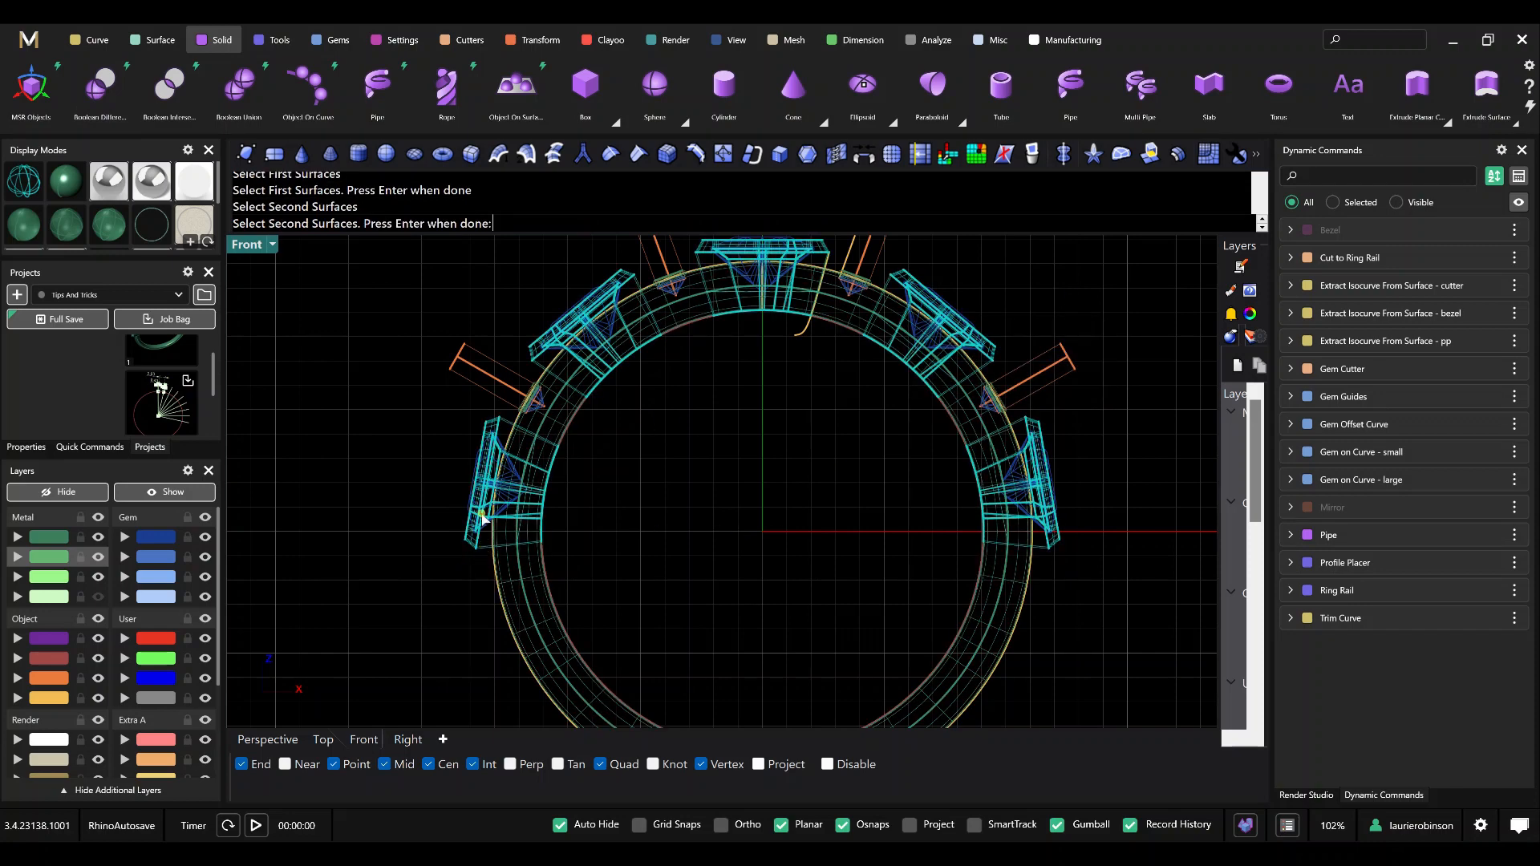
click(468, 379)
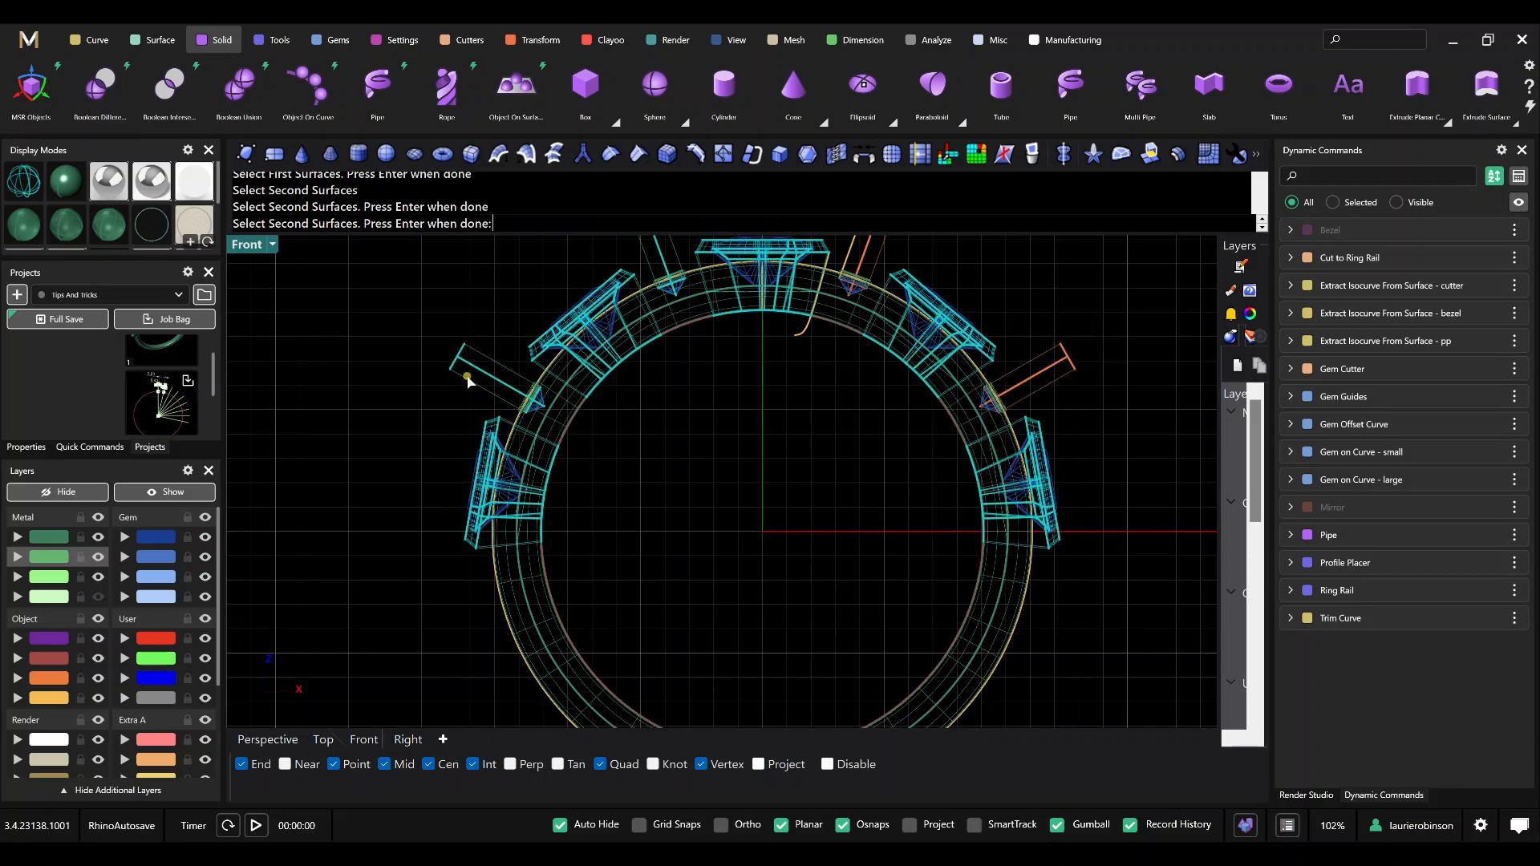
click(536, 397)
click(535, 396)
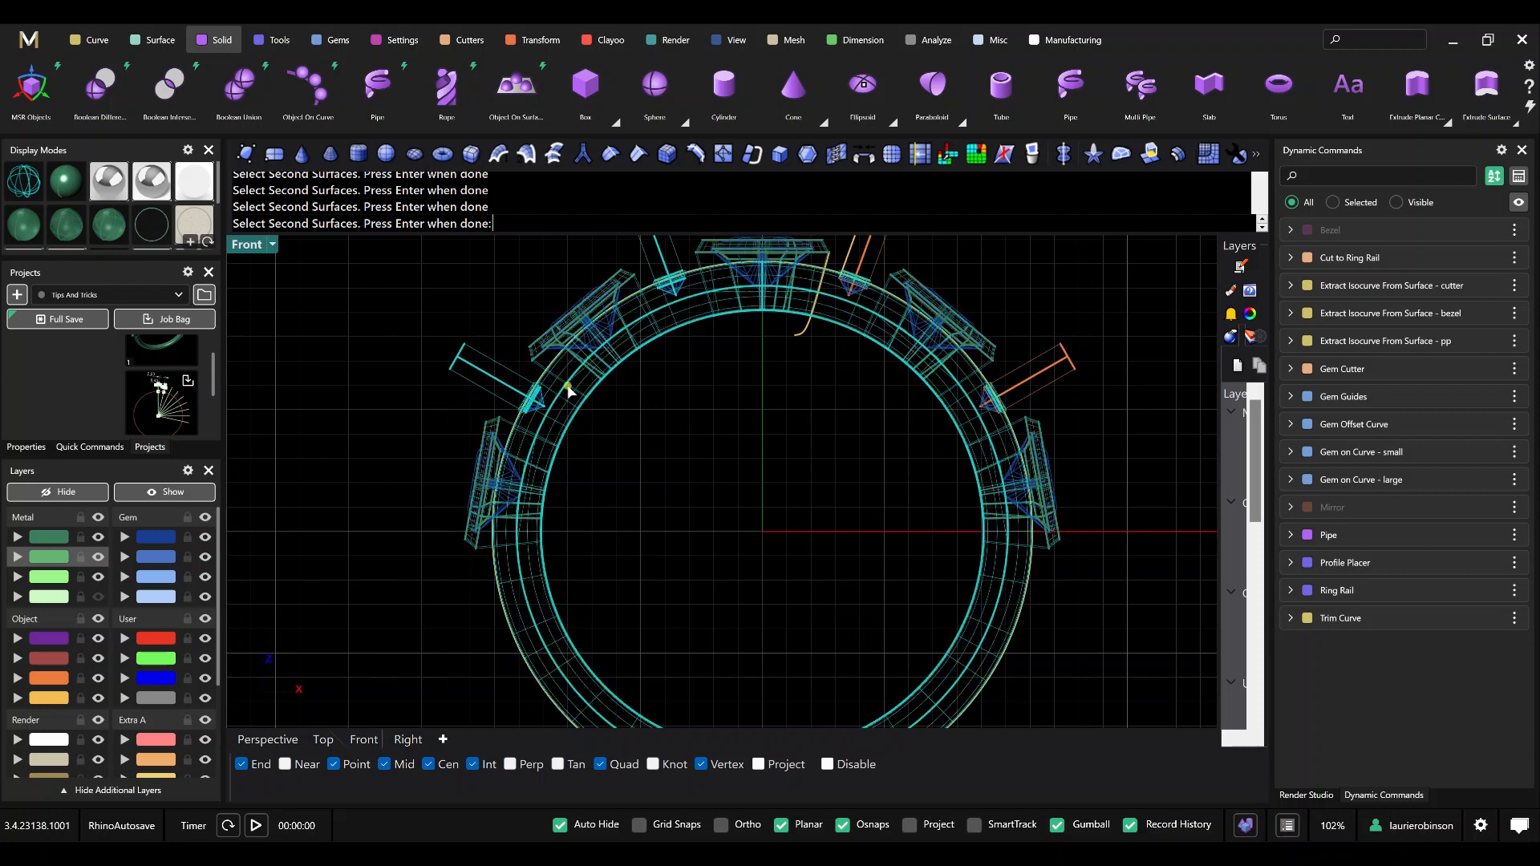
scroll(533, 397, up, 2)
scroll(750, 413, down, 5)
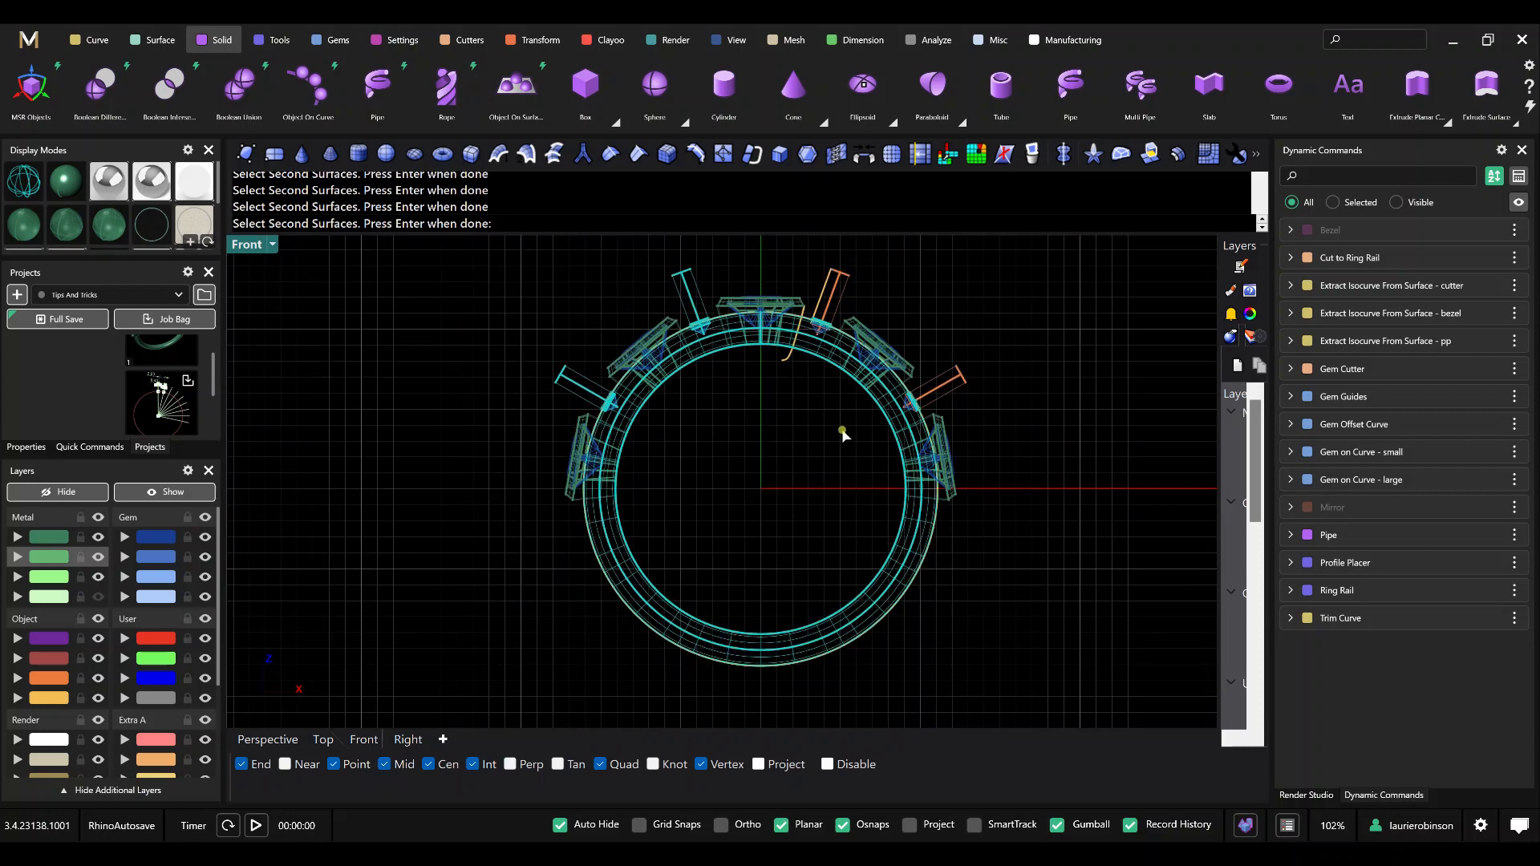
click(842, 286)
click(929, 369)
scroll(954, 478, up, 3)
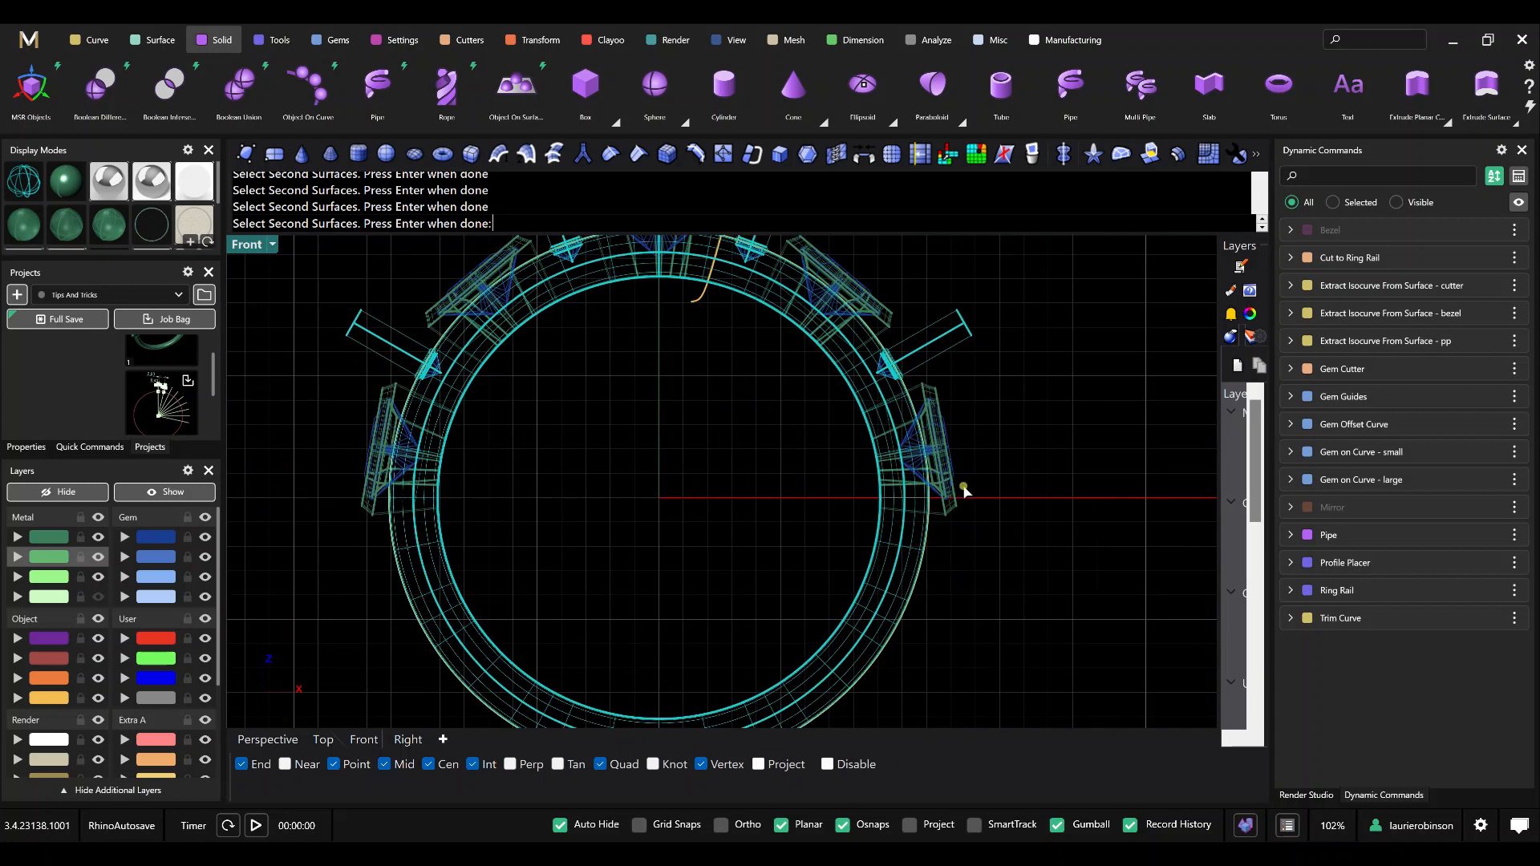
Add the five bezels to the second surfaces, deselect the ring band, and complete the Boolean Difference.
right_drag(975, 487, 964, 598)
click(955, 595)
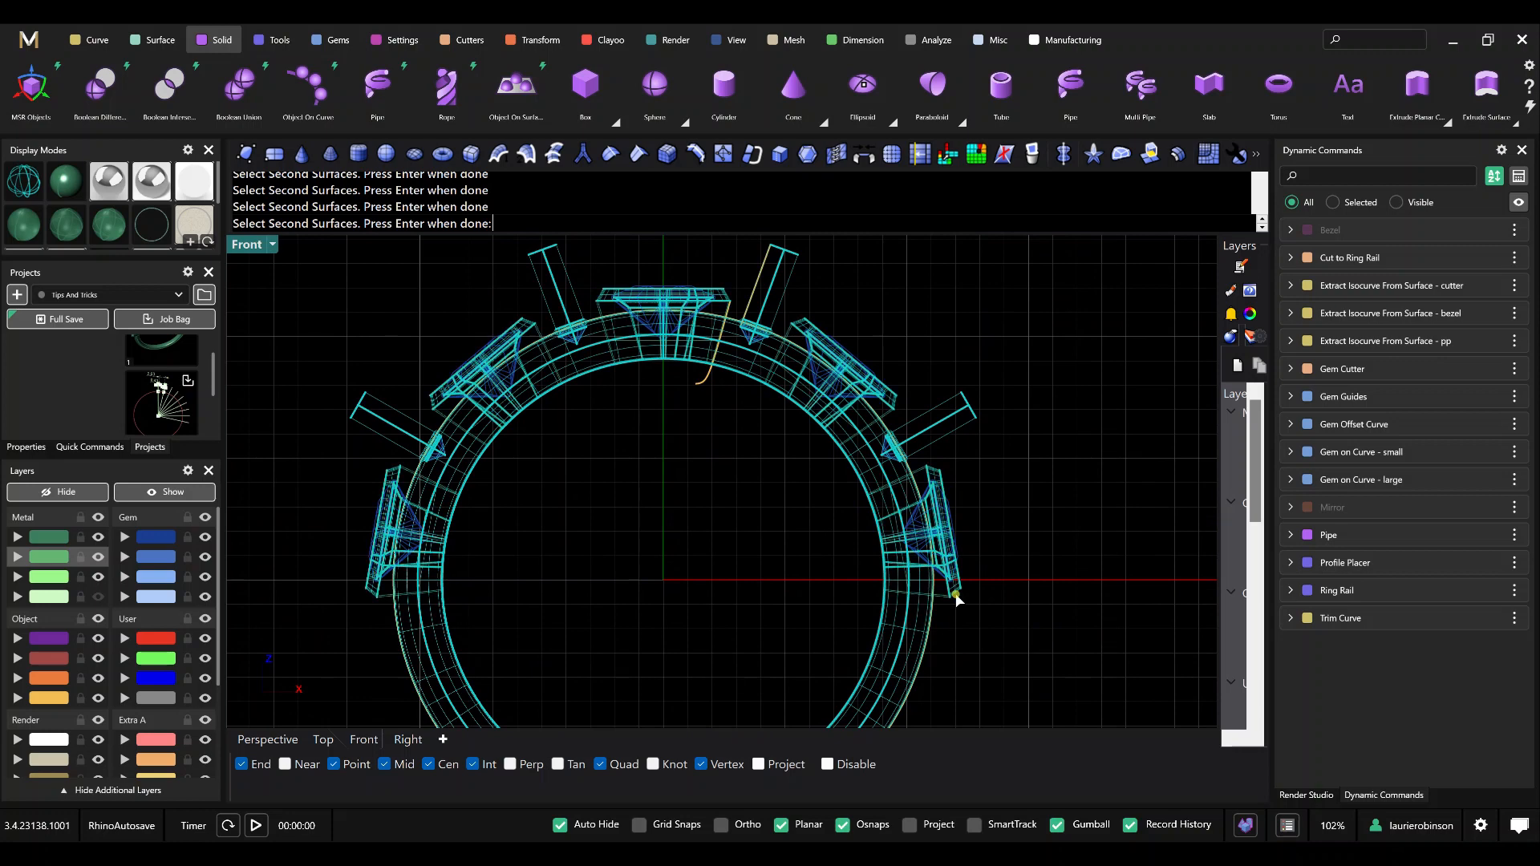
ctrl+click(879, 646)
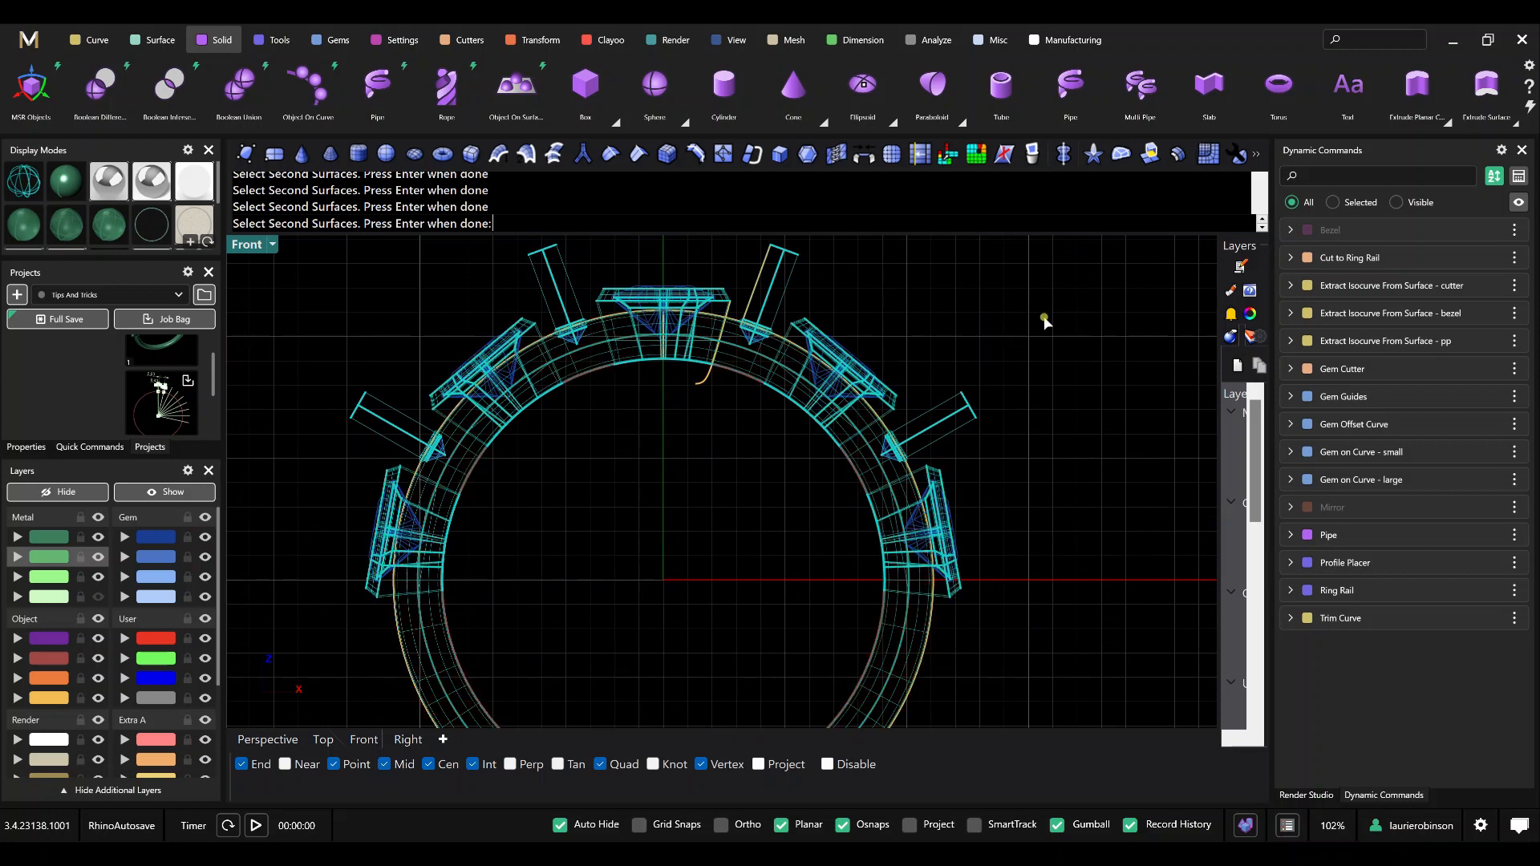
key(Return)
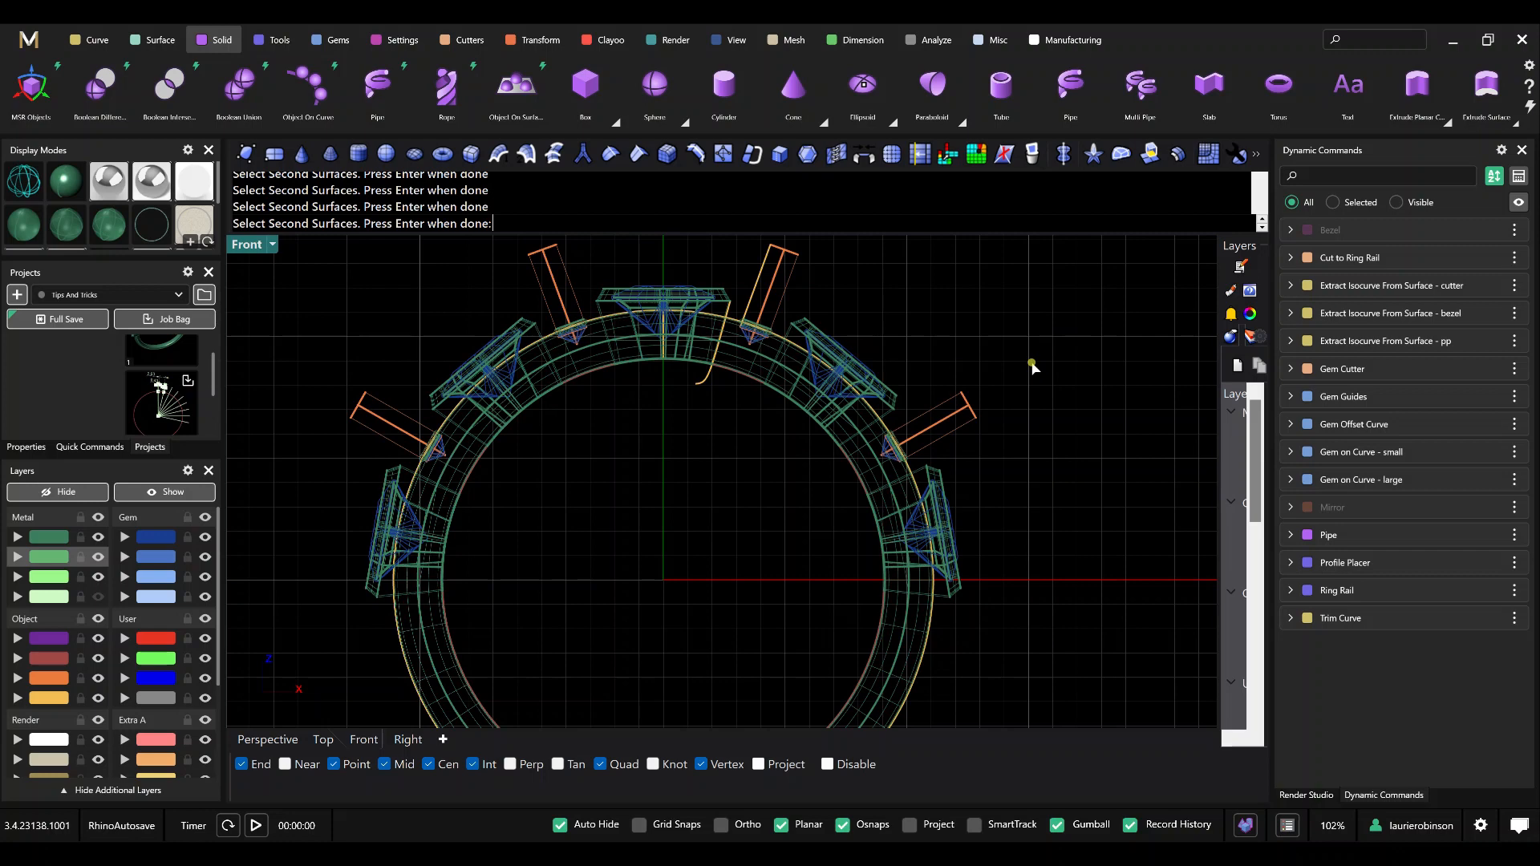
key(Return)
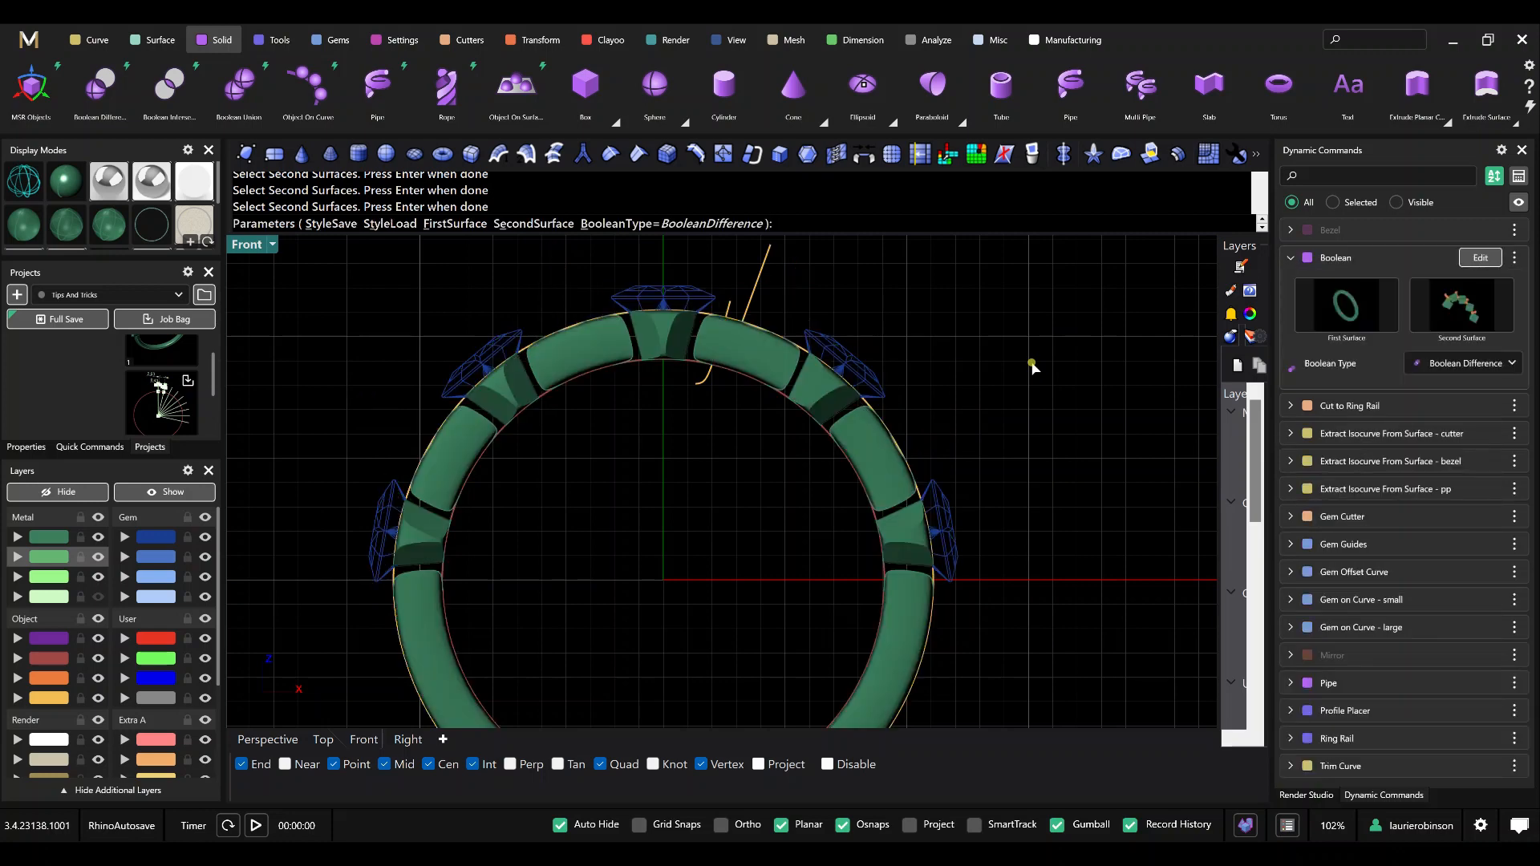
key(Return)
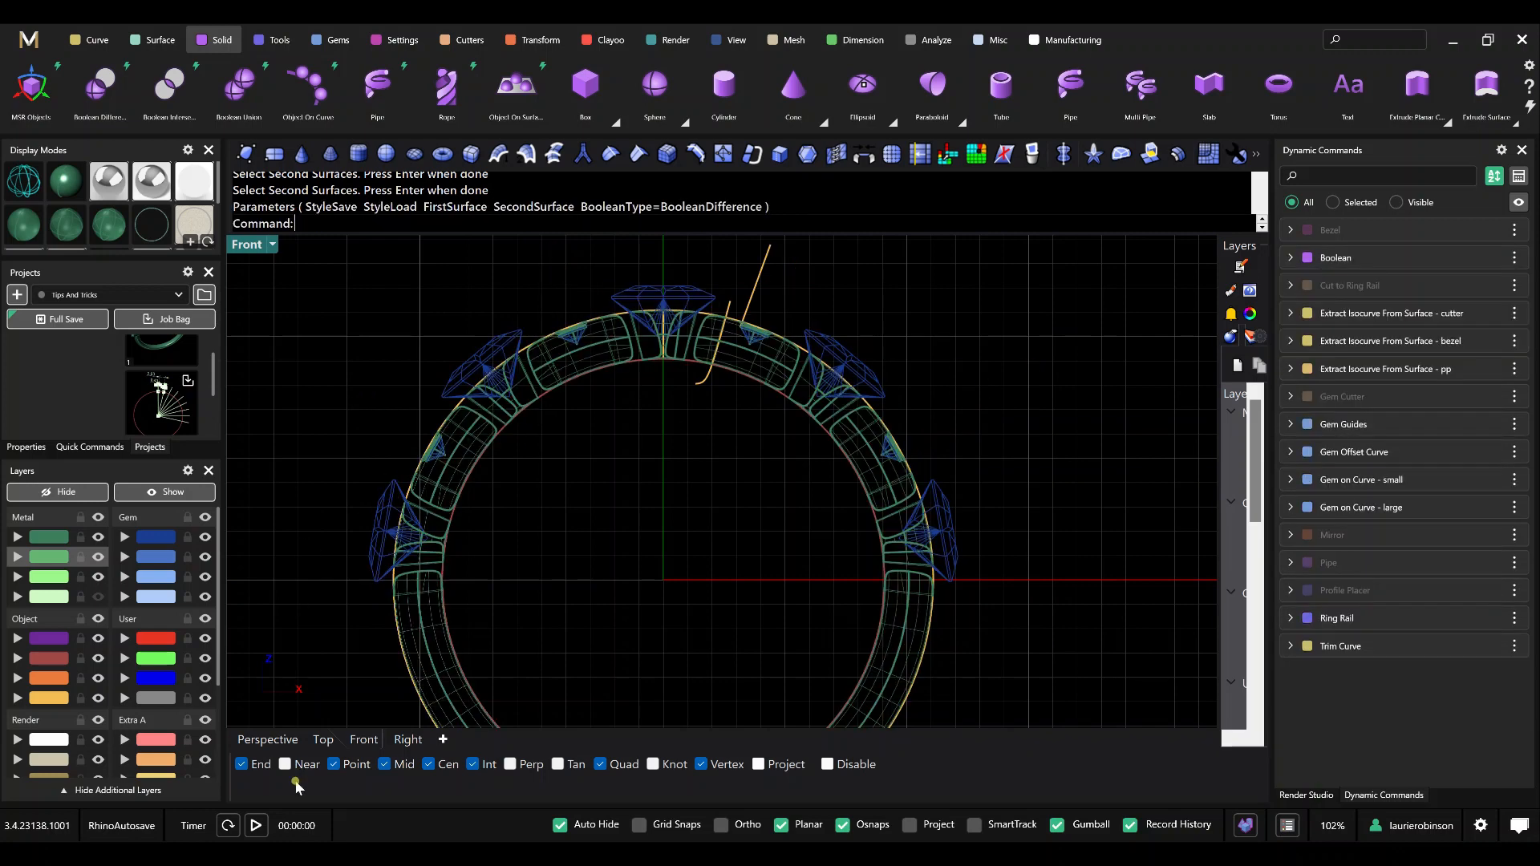
Examine the Boolean result on the ring band and under the large gems in the Perspective view.
click(267, 739)
mouse_move(388, 591)
right_down()
mouse_move(618, 567)
mouse_move(627, 604)
mouse_move(619, 567)
mouse_move(670, 412)
mouse_move(670, 497)
mouse_move(653, 450)
mouse_move(679, 459)
mouse_move(665, 473)
mouse_move(748, 465)
right_up()
scroll(677, 486, up, 4)
scroll(664, 473, down, 6)
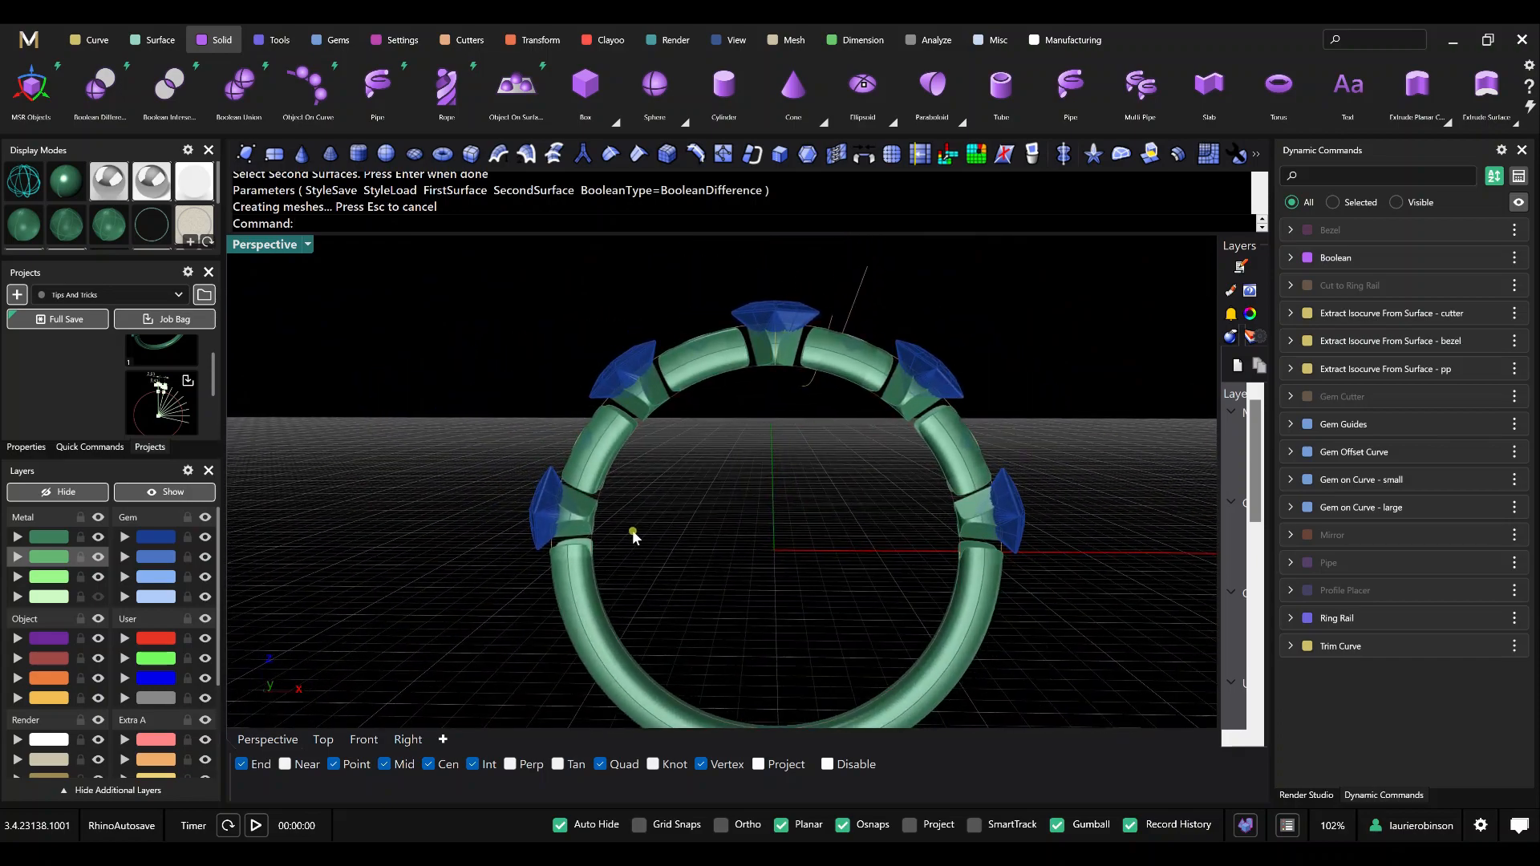
mouse_move(632, 531)
right_down()
mouse_move(653, 527)
mouse_move(638, 520)
right_up()
scroll(600, 532, up, 6)
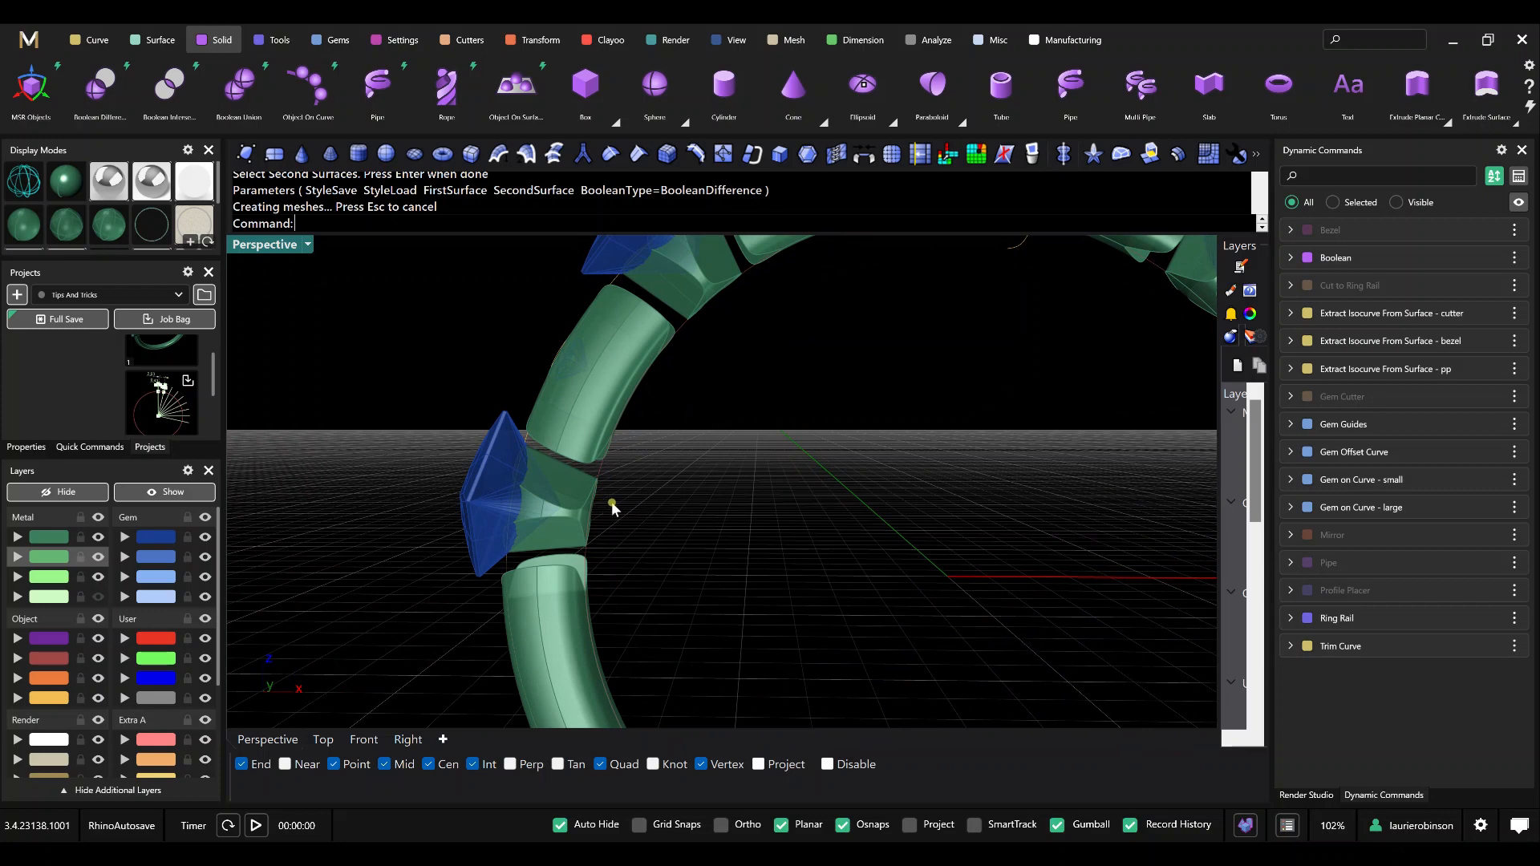
scroll(696, 511, down, 4)
shift+right_drag(772, 499, 690, 519)
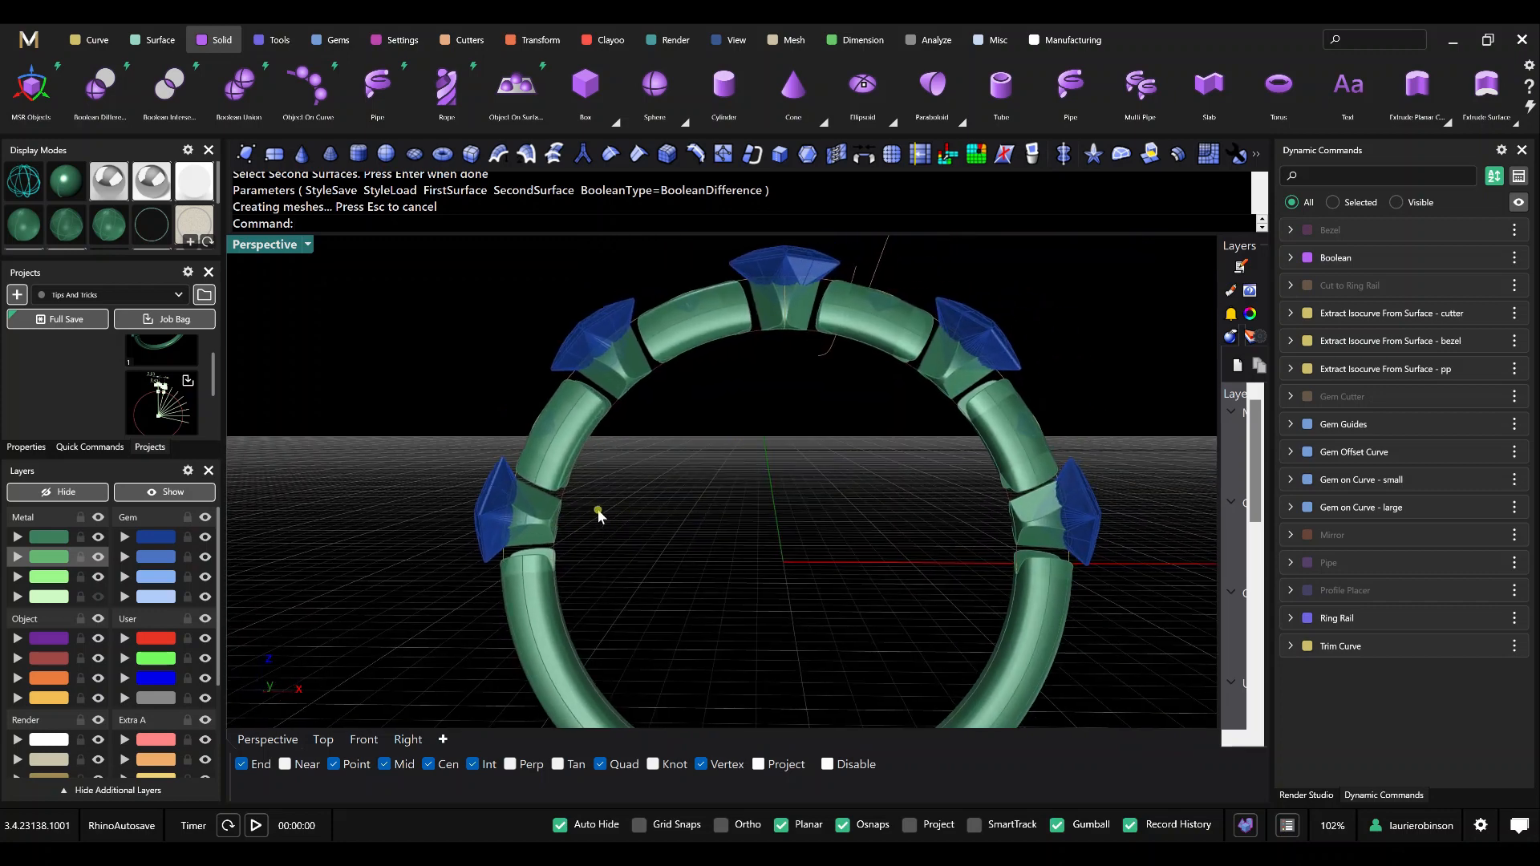
drag(597, 511, 546, 530)
Hide the separate band piece under the lowest large gem on the ring's left side with gvHide.
ctrl+click(569, 498)
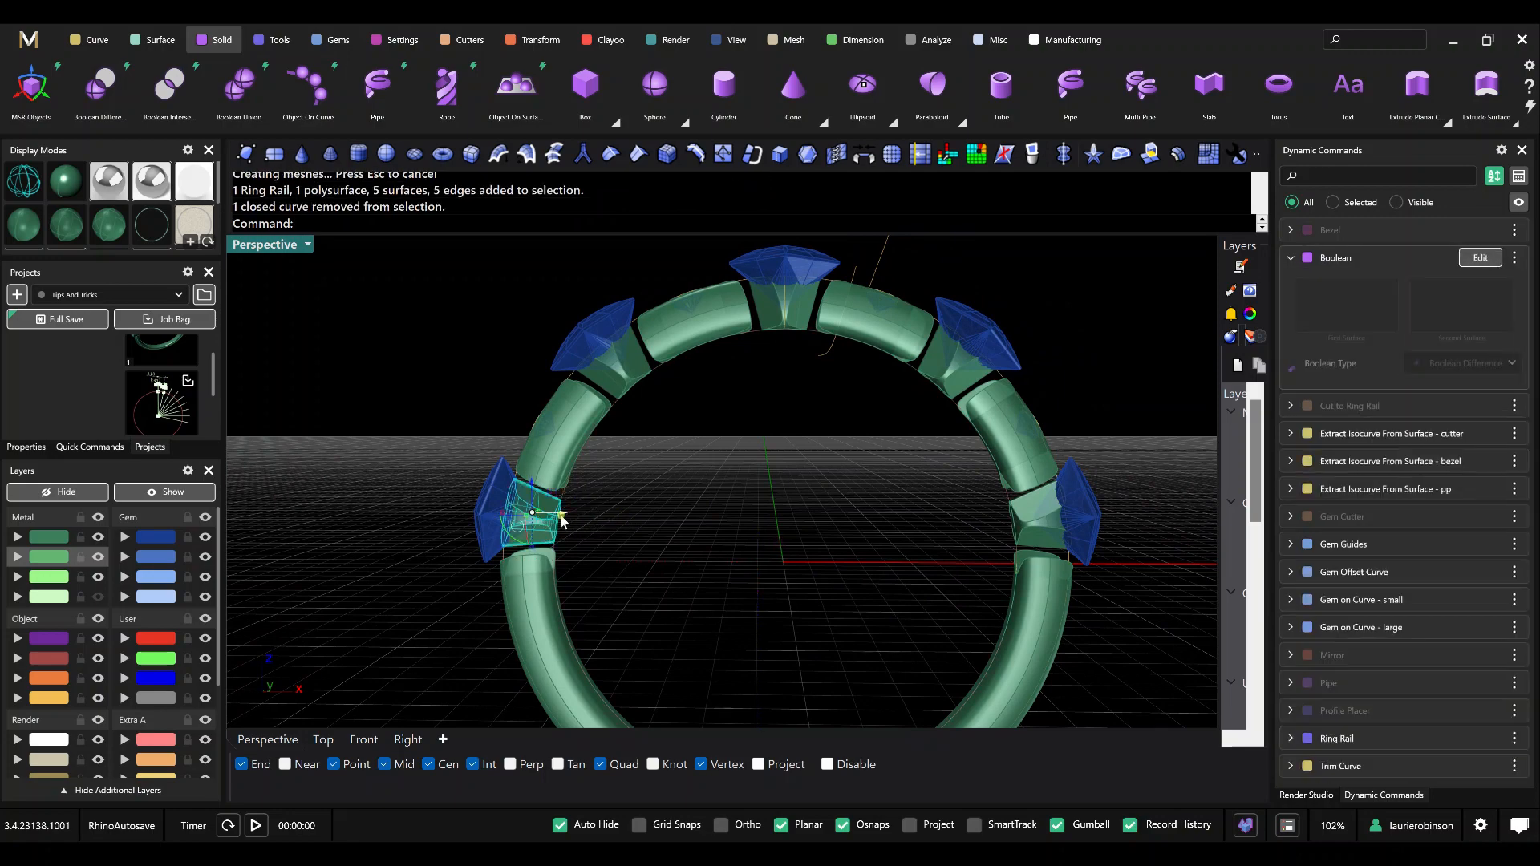
mouse_move(629, 508)
right_down()
mouse_move(639, 457)
mouse_move(633, 514)
mouse_move(612, 515)
mouse_move(627, 518)
right_up()
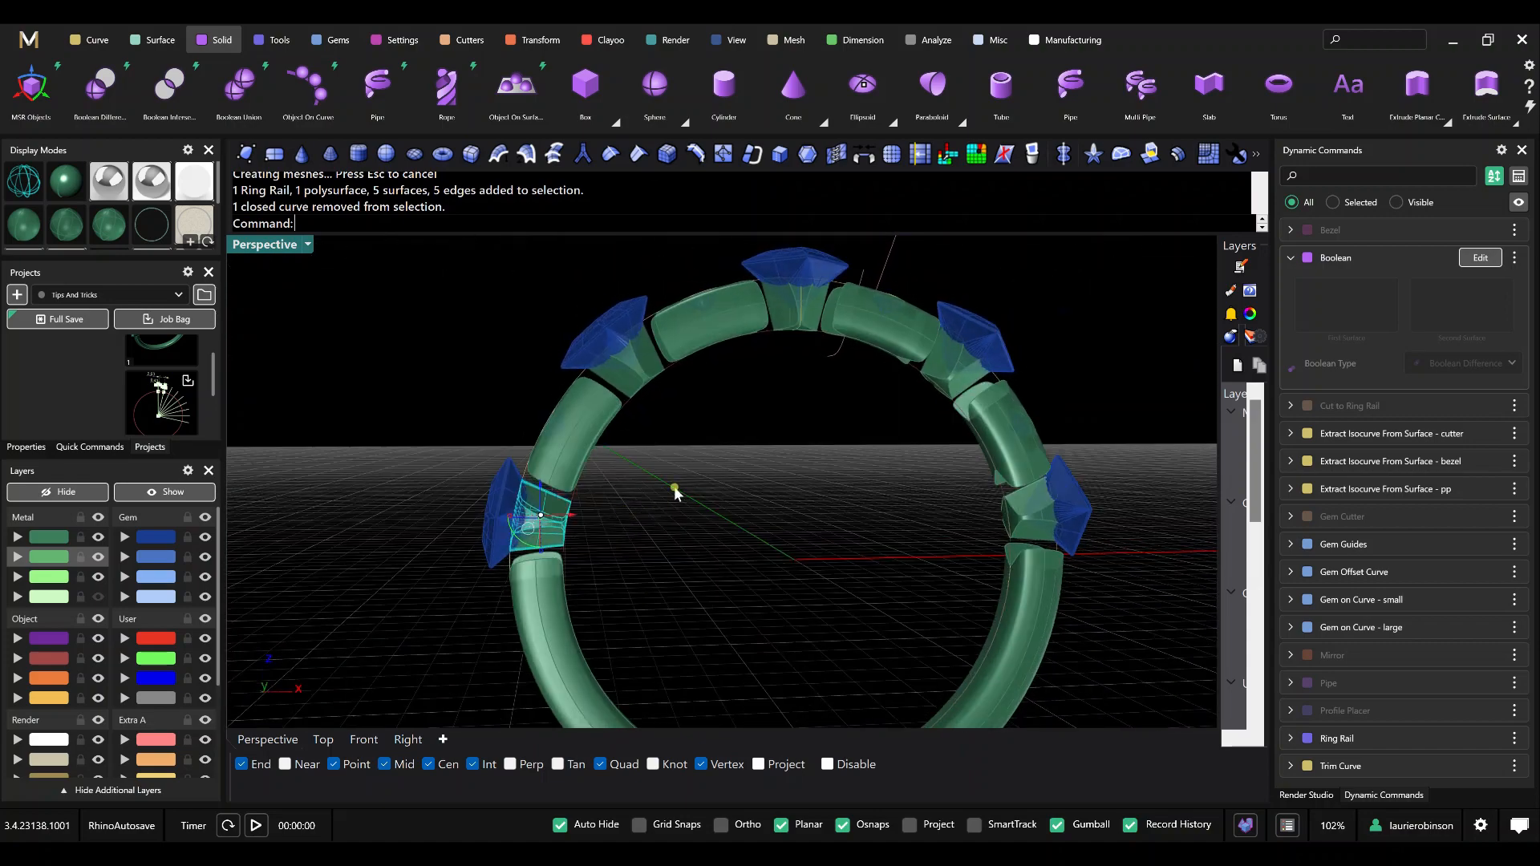
text(gvHi)
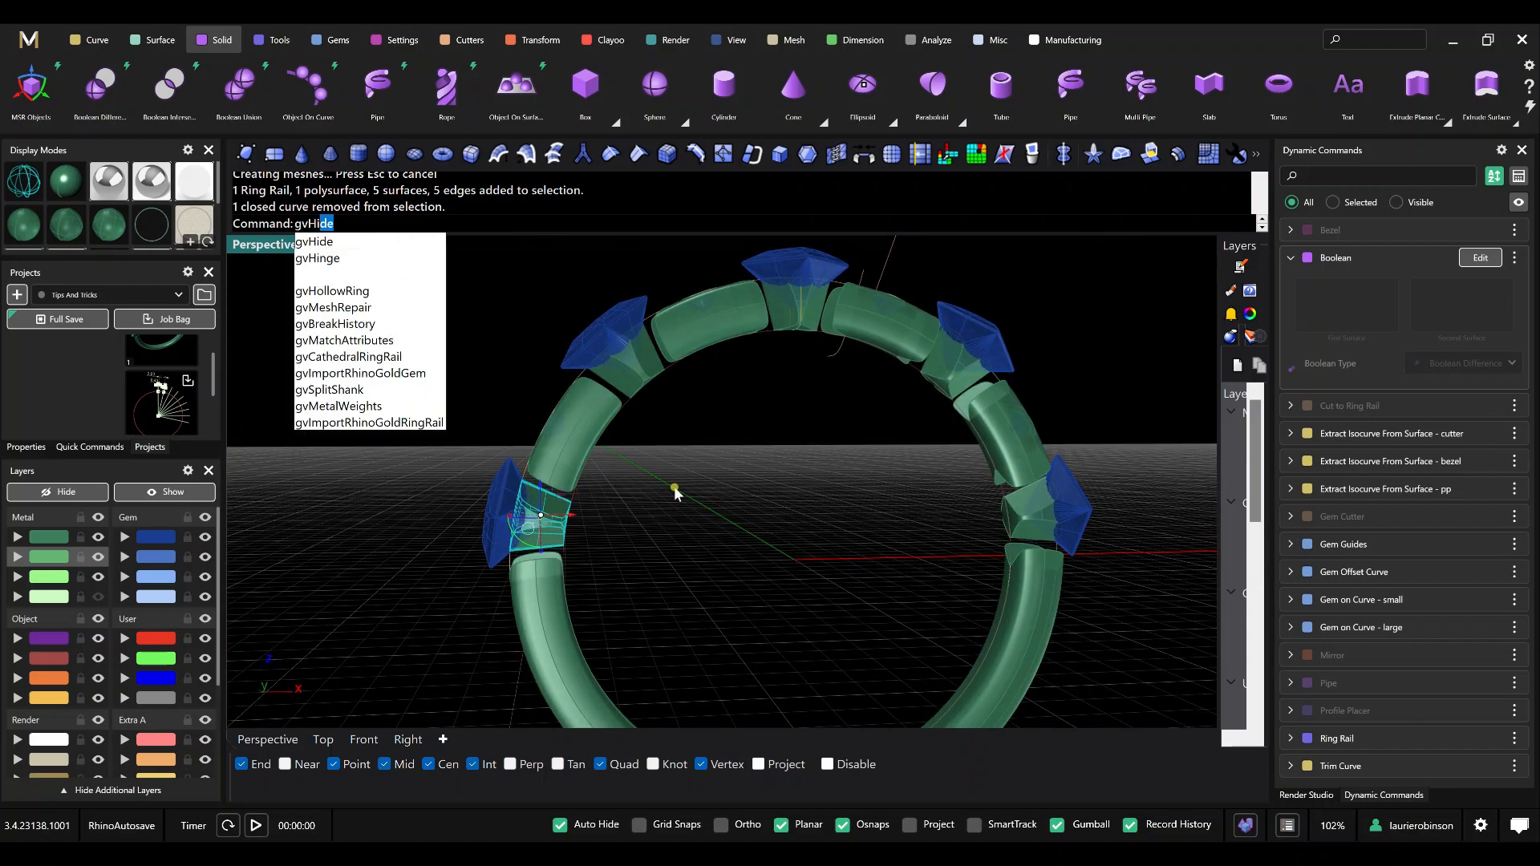
key(Return)
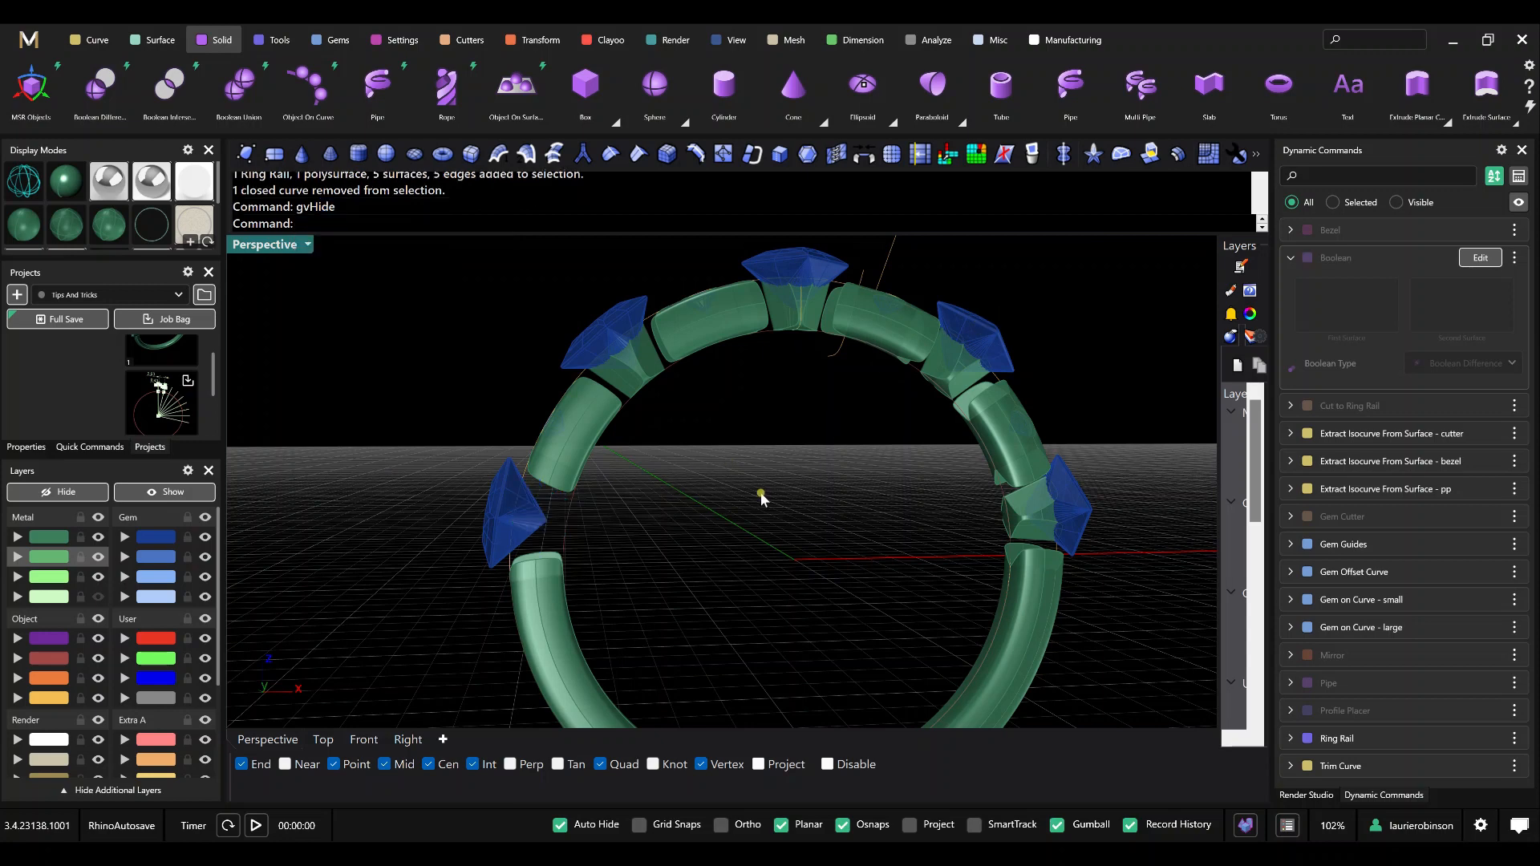
Undo the gvHide on the band piece and clear the selection.
key(ctrl+z)
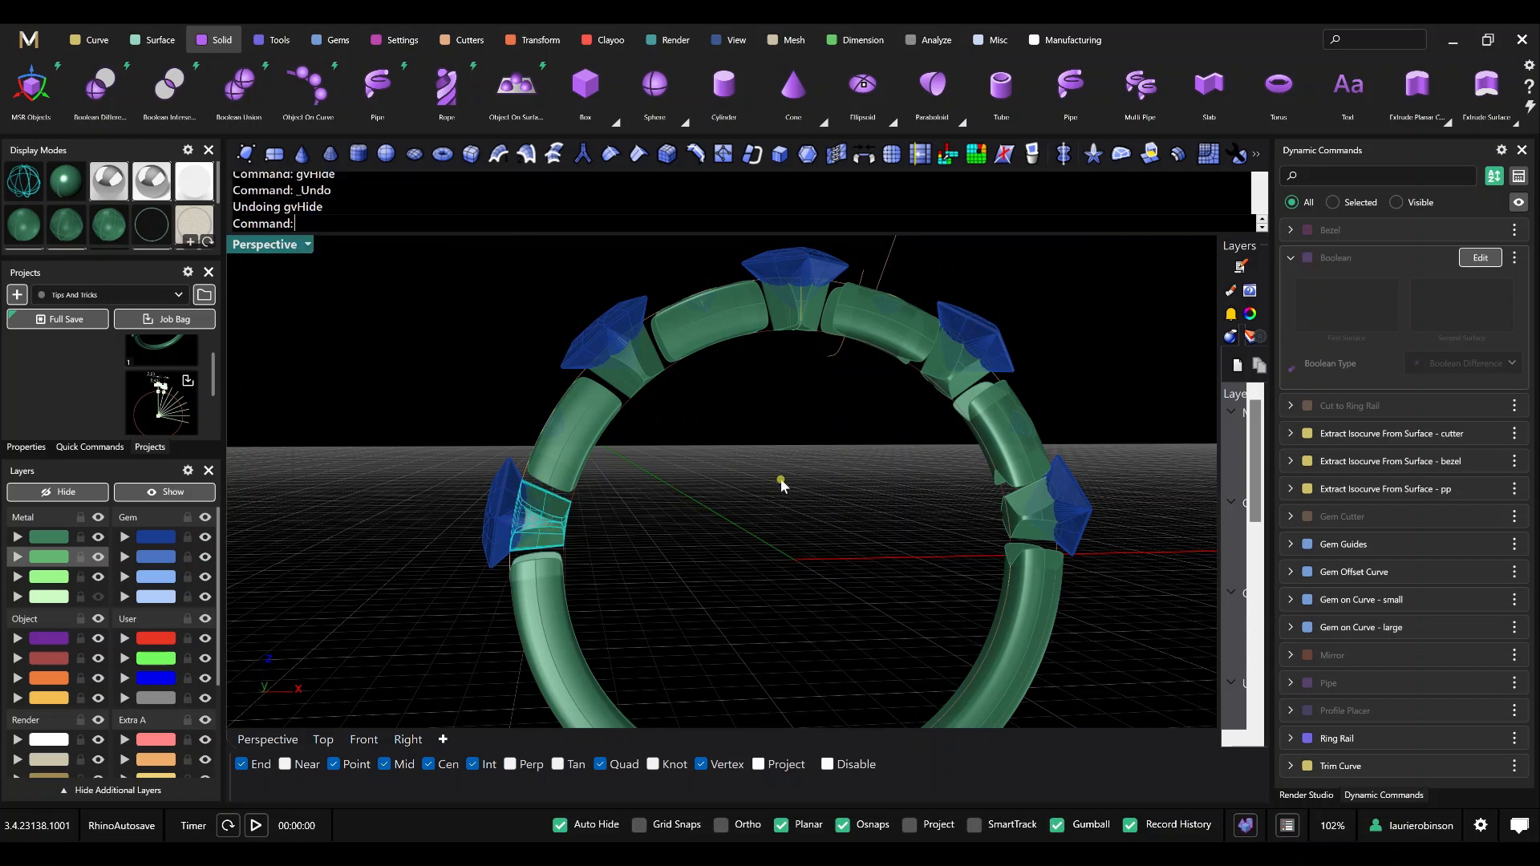
key(Escape)
mouse_move(766, 473)
right_down()
mouse_move(743, 509)
mouse_move(758, 465)
right_up()
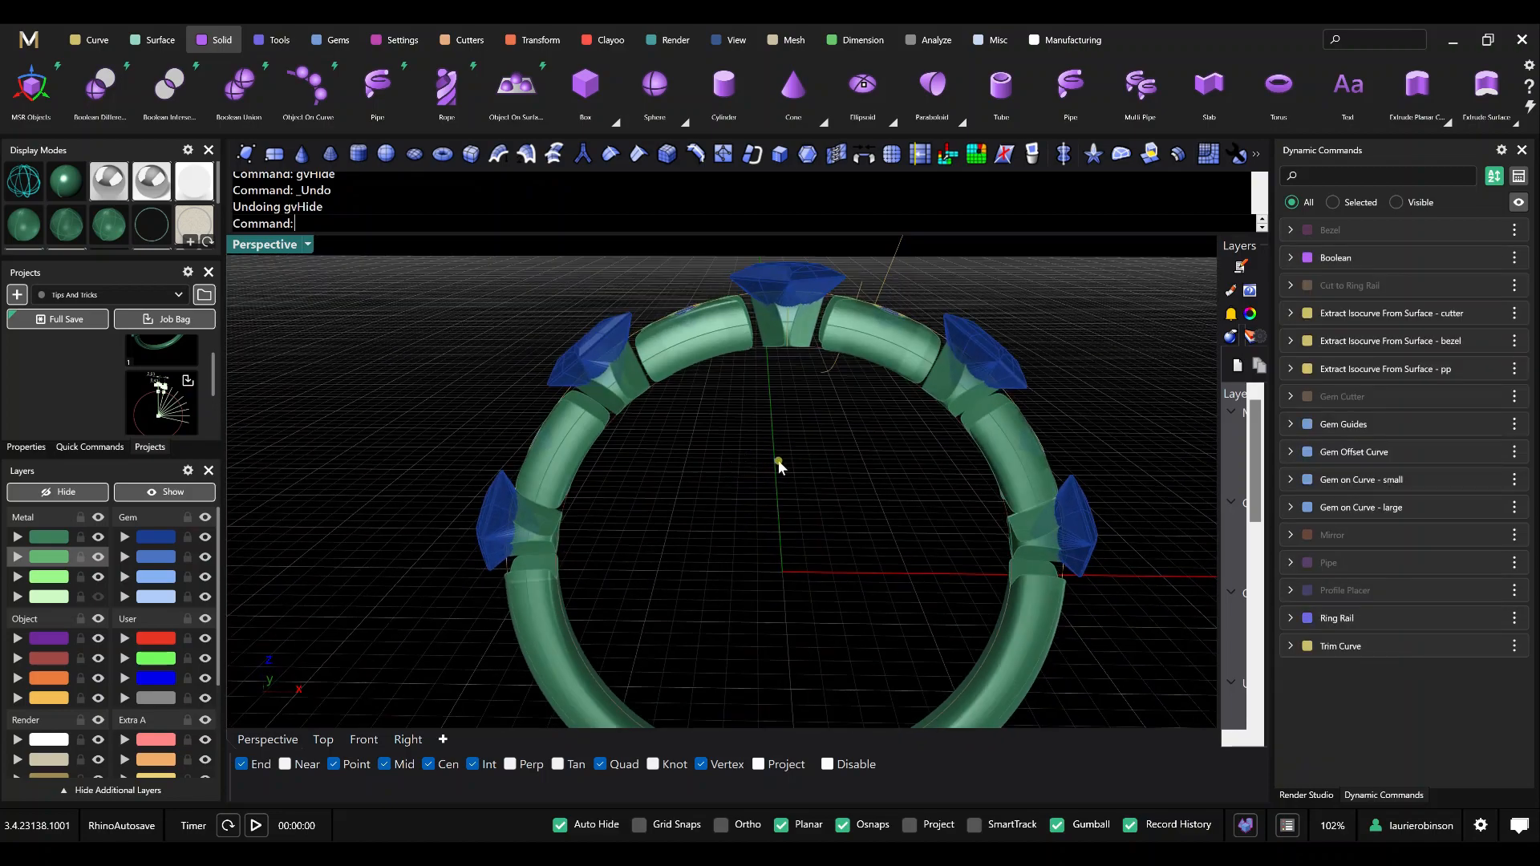
Unhide the Cut to Ring Rail result so the bezels show around the gems, and hide the yellow-orange Object layer.
scroll(799, 511, down, 3)
mouse_move(830, 513)
right_down()
mouse_move(787, 508)
mouse_move(817, 506)
right_up()
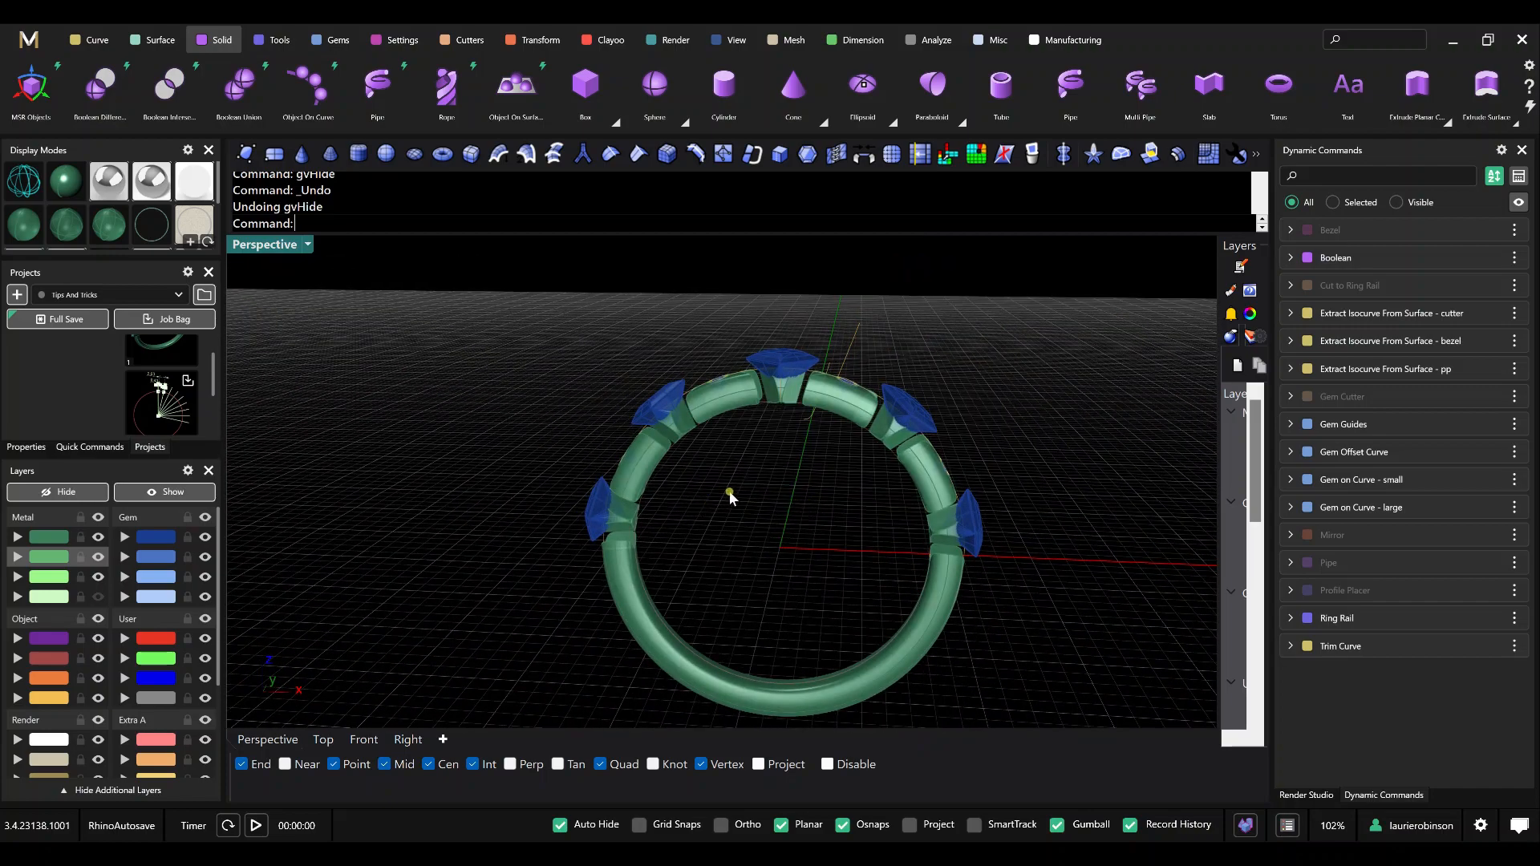
right_drag(778, 491, 736, 454)
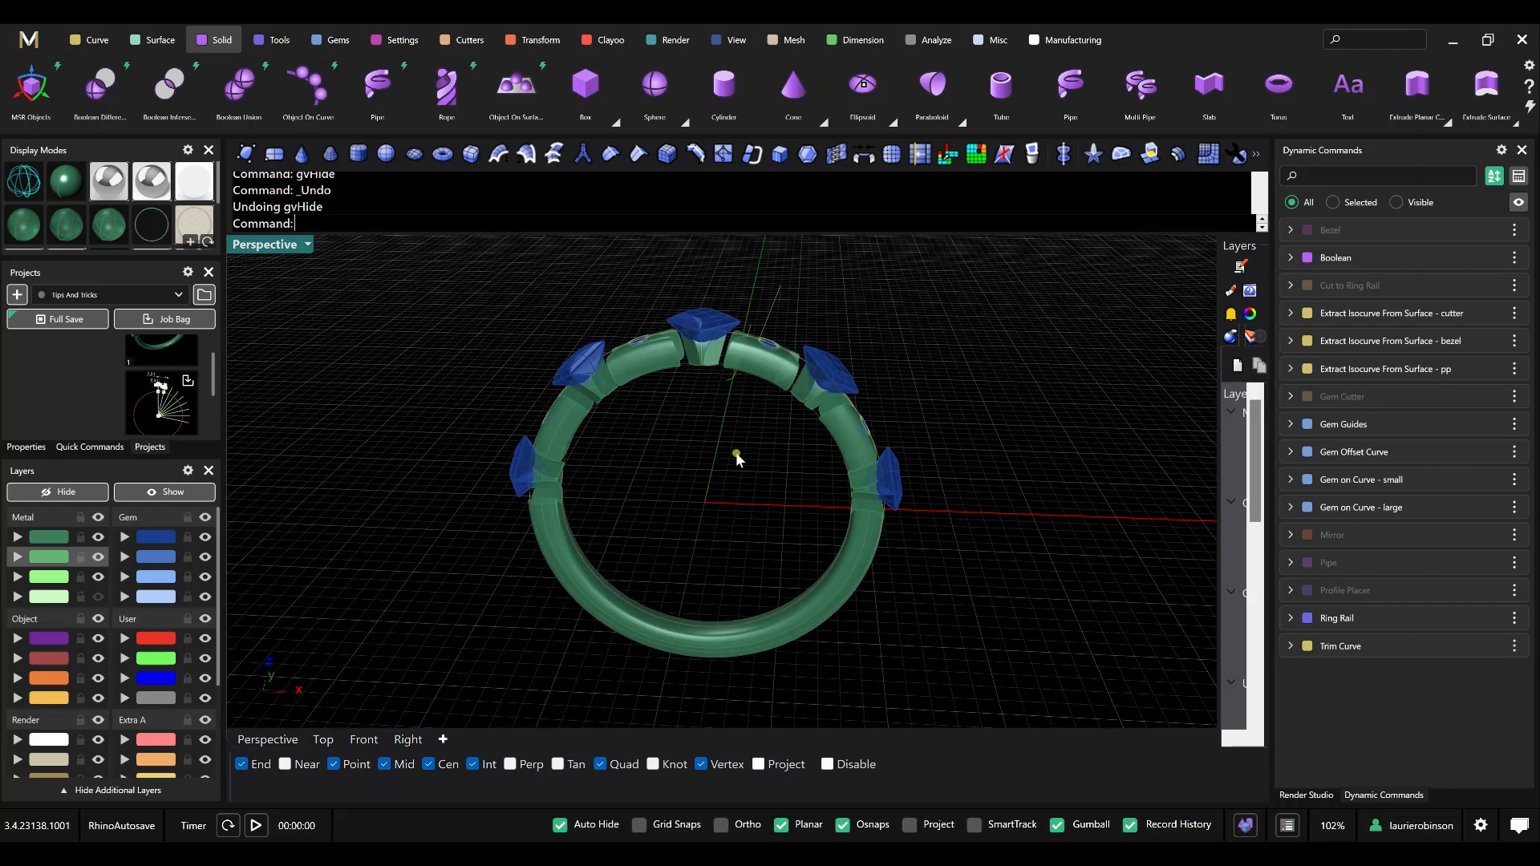
right_click(1348, 285)
click(1399, 354)
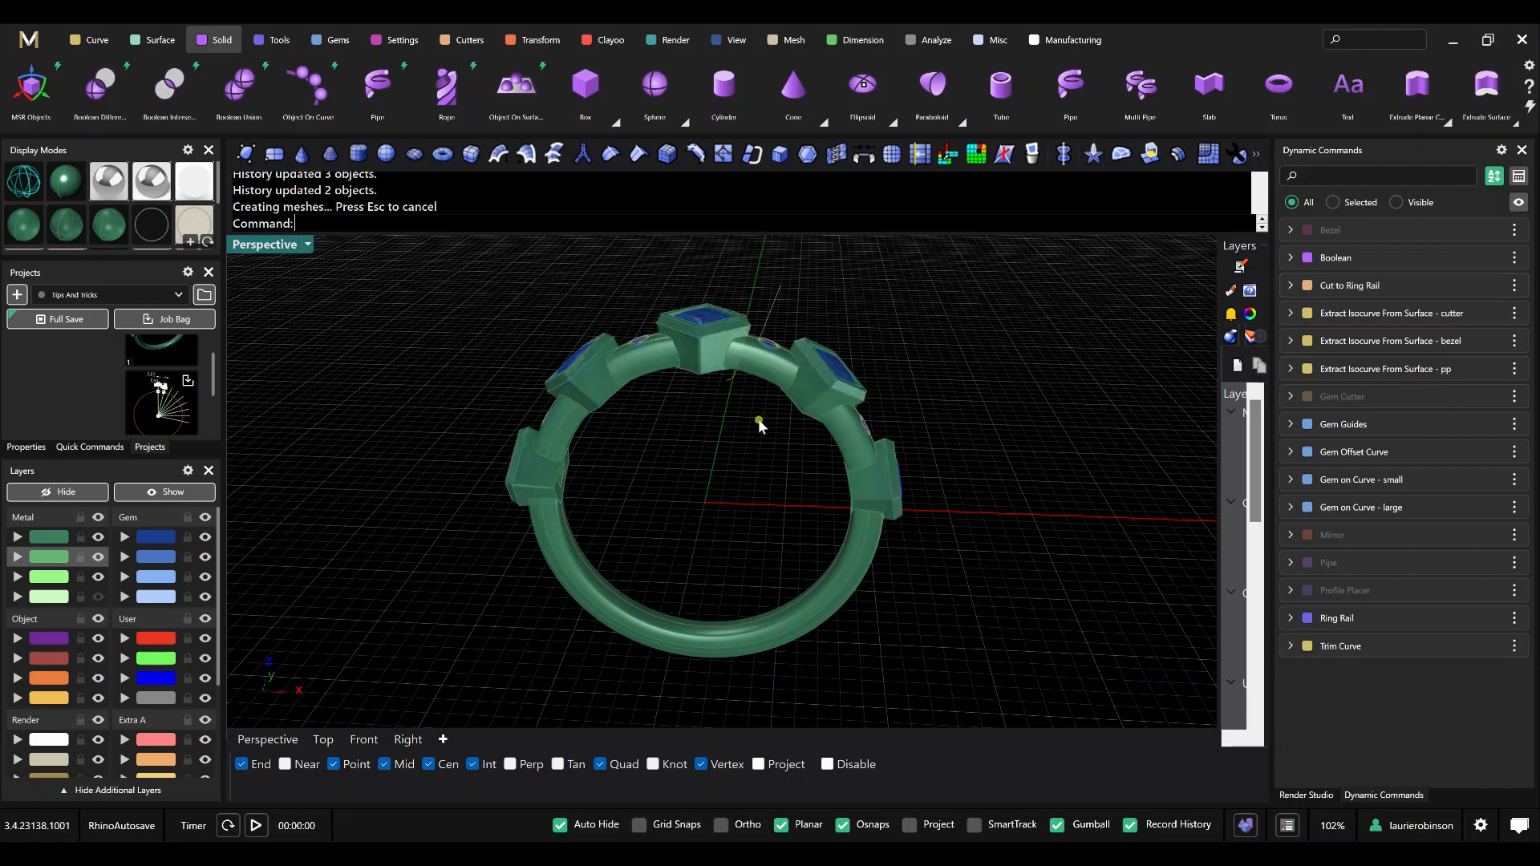
click(96, 697)
Examine the ring from several angles in a rendered metal display mode, and return to the shaded display mode.
right_drag(712, 522, 768, 519)
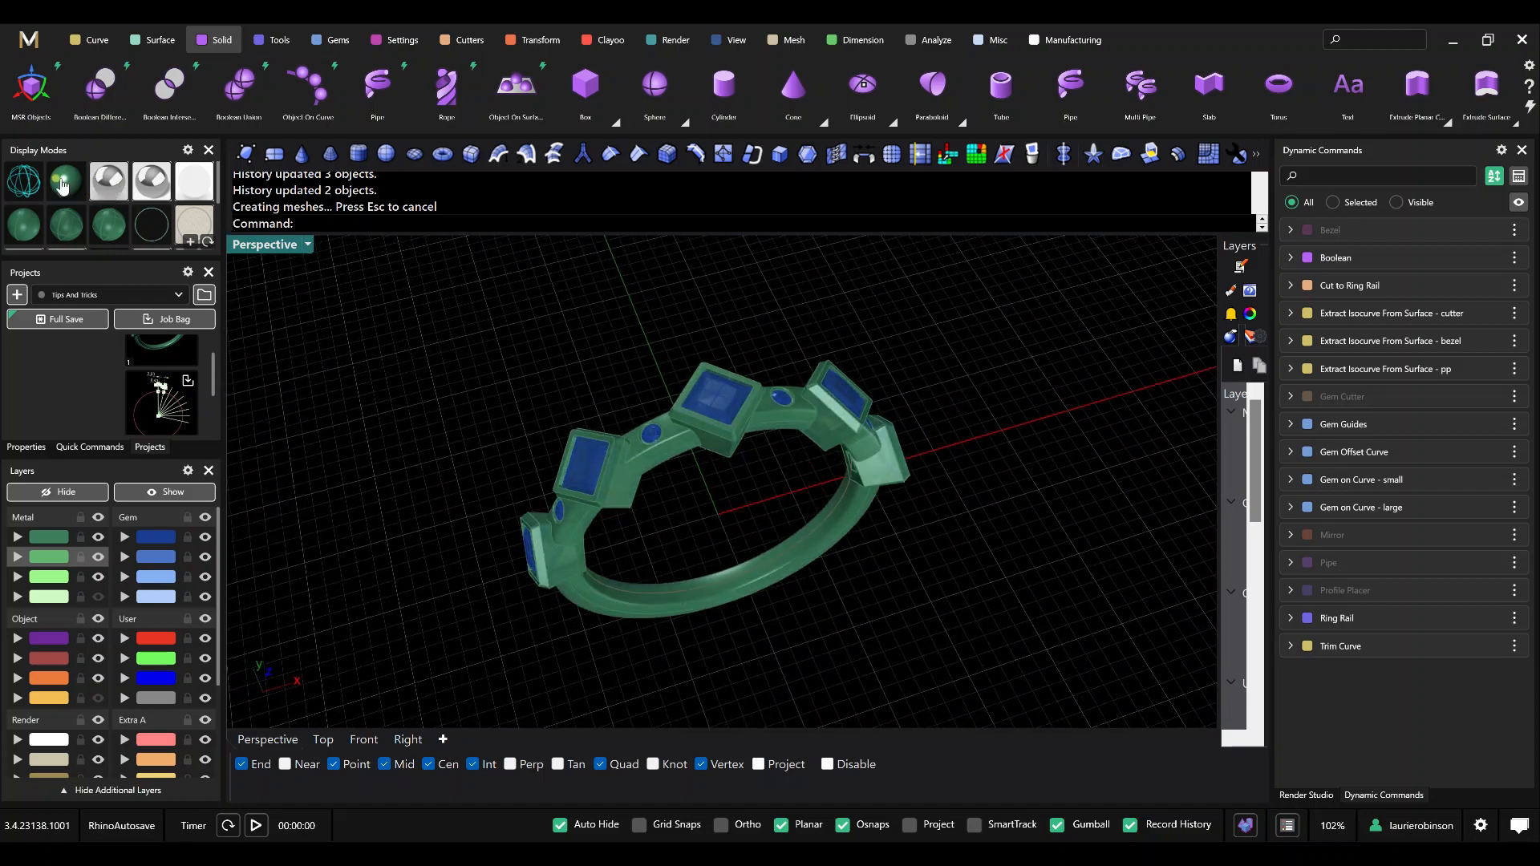
click(119, 187)
mouse_move(666, 433)
right_down()
mouse_move(643, 389)
mouse_move(684, 443)
mouse_move(663, 446)
mouse_move(660, 411)
mouse_move(600, 387)
right_up()
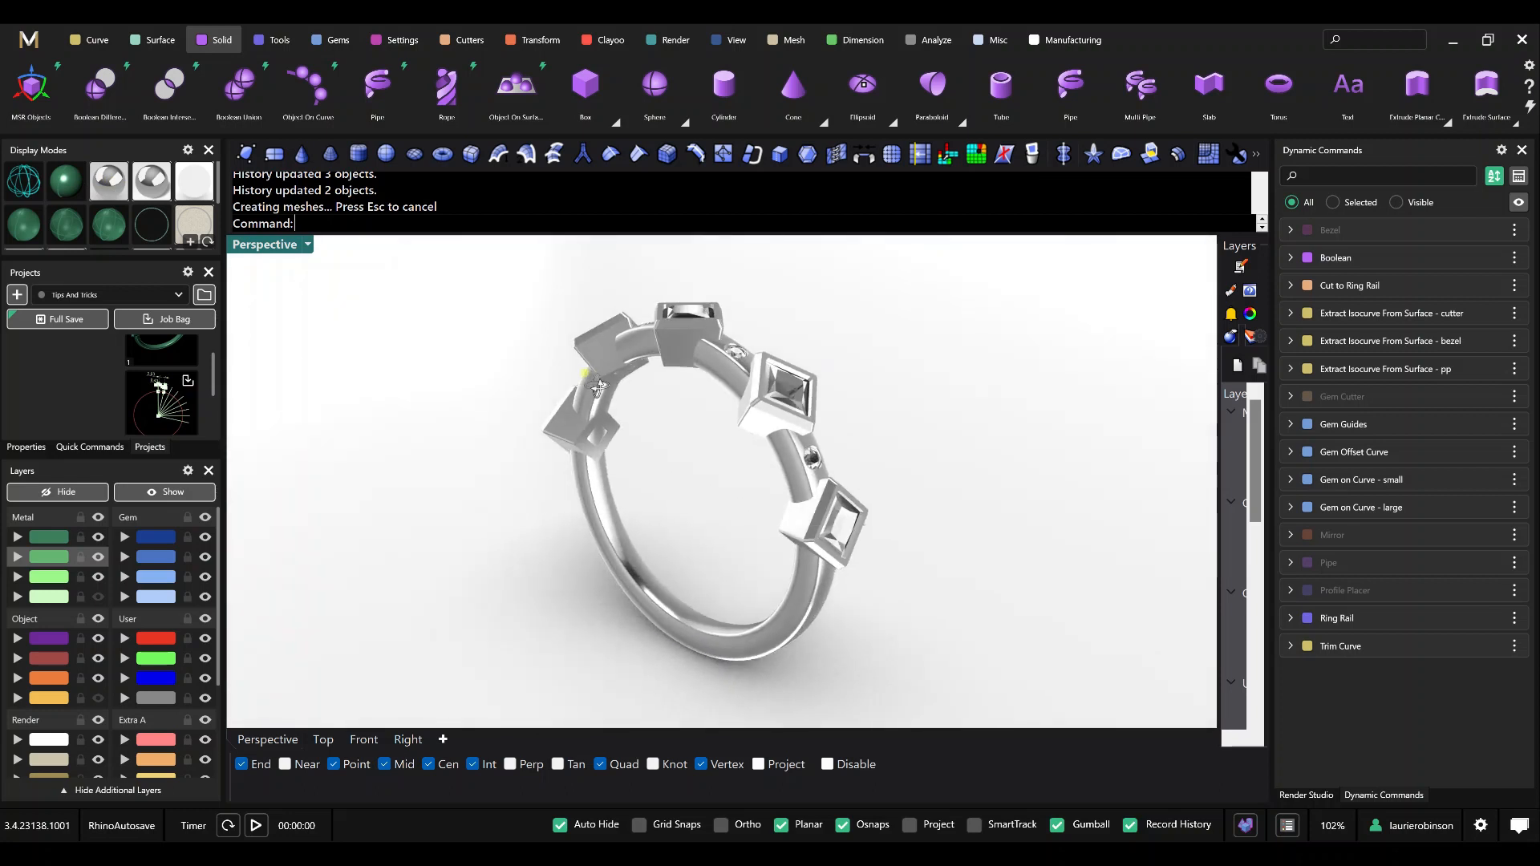
right_drag(653, 533, 714, 542)
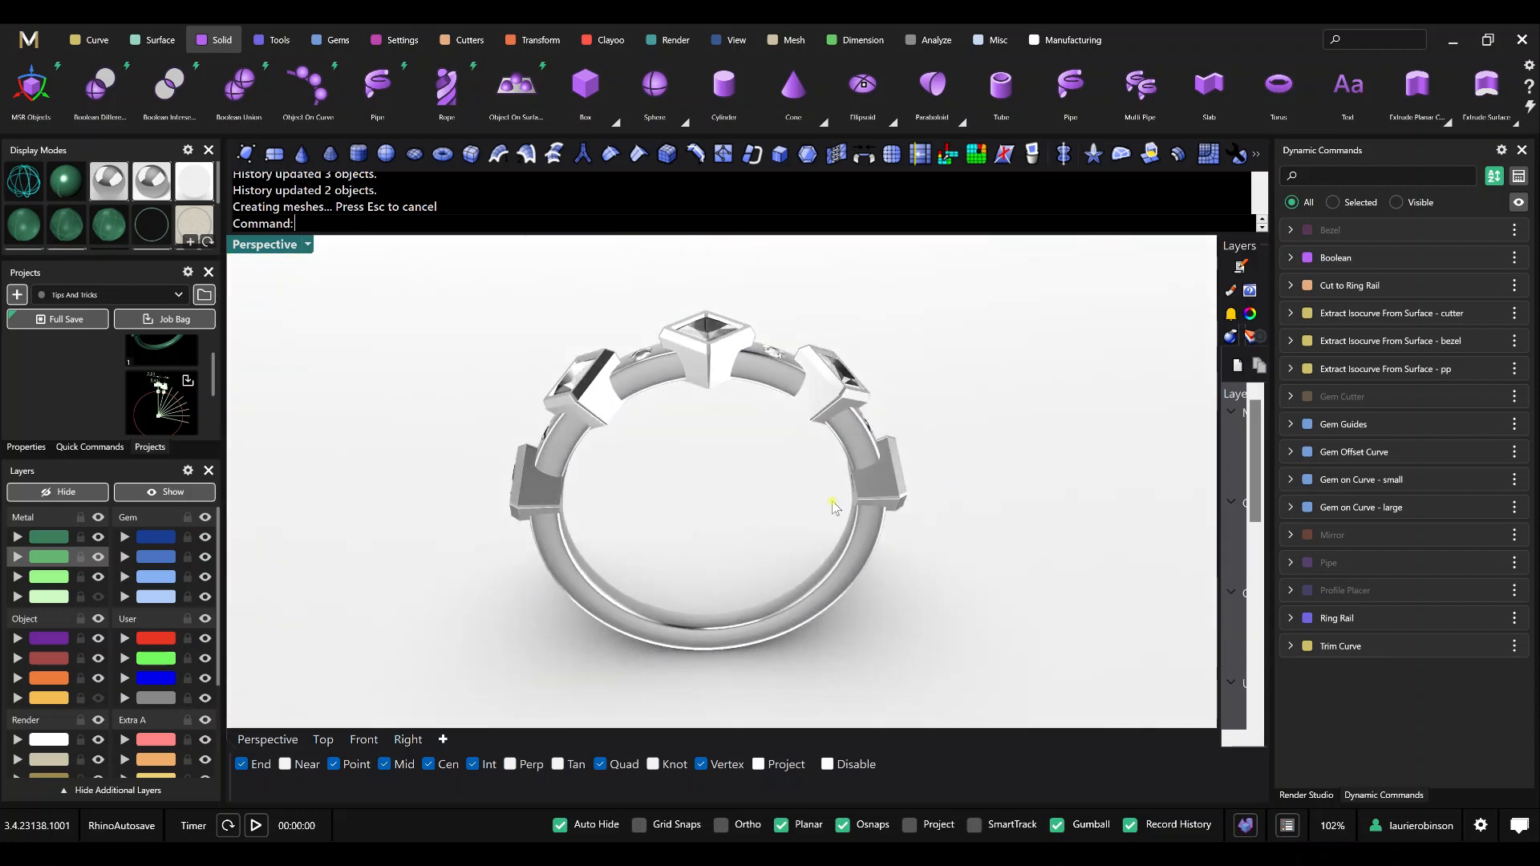
right_drag(935, 505, 870, 538)
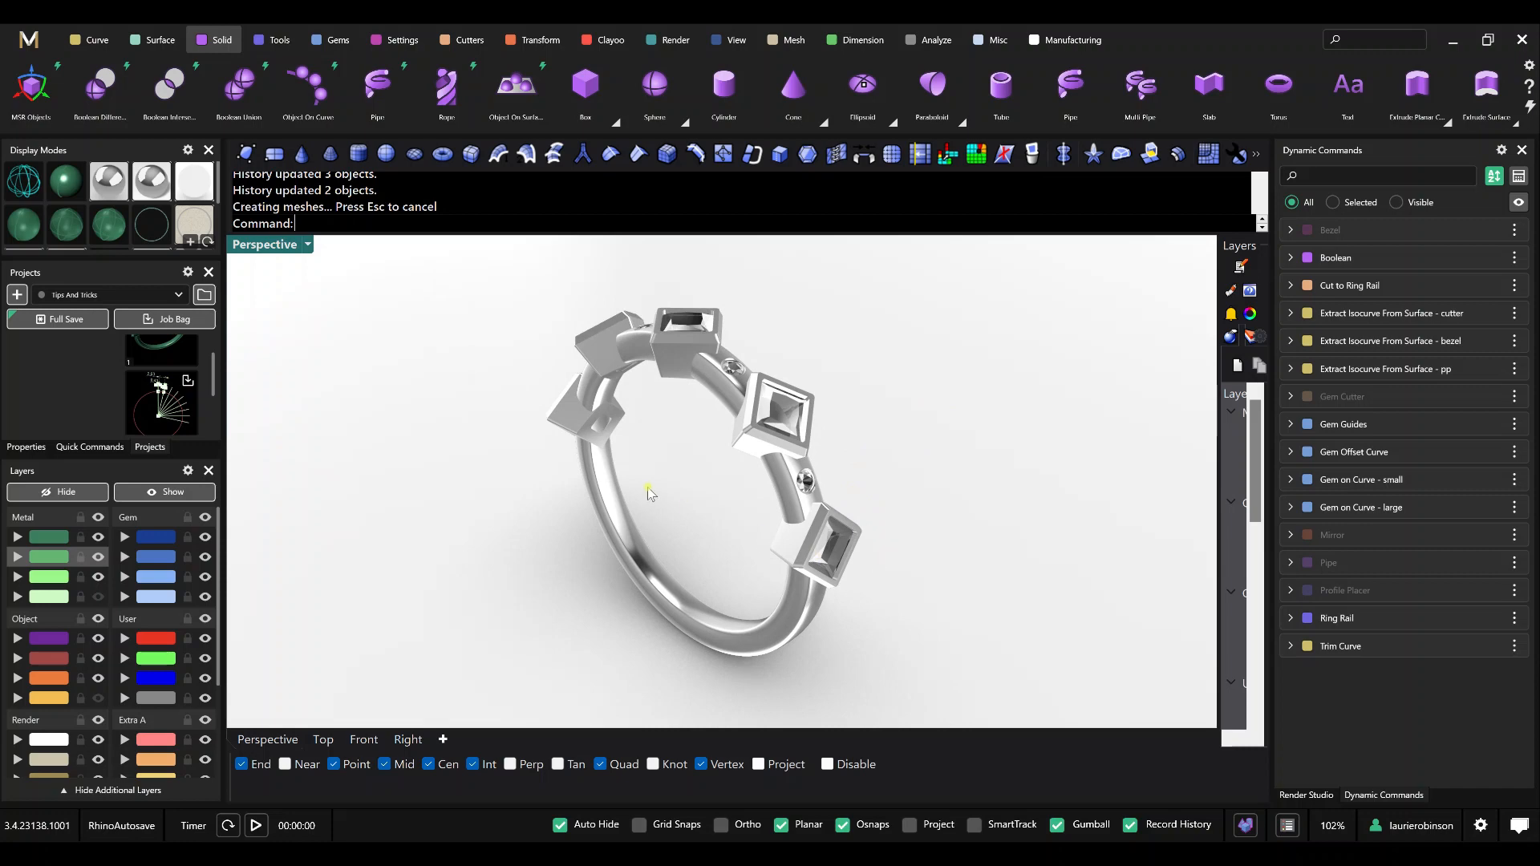
right_drag(648, 488, 719, 523)
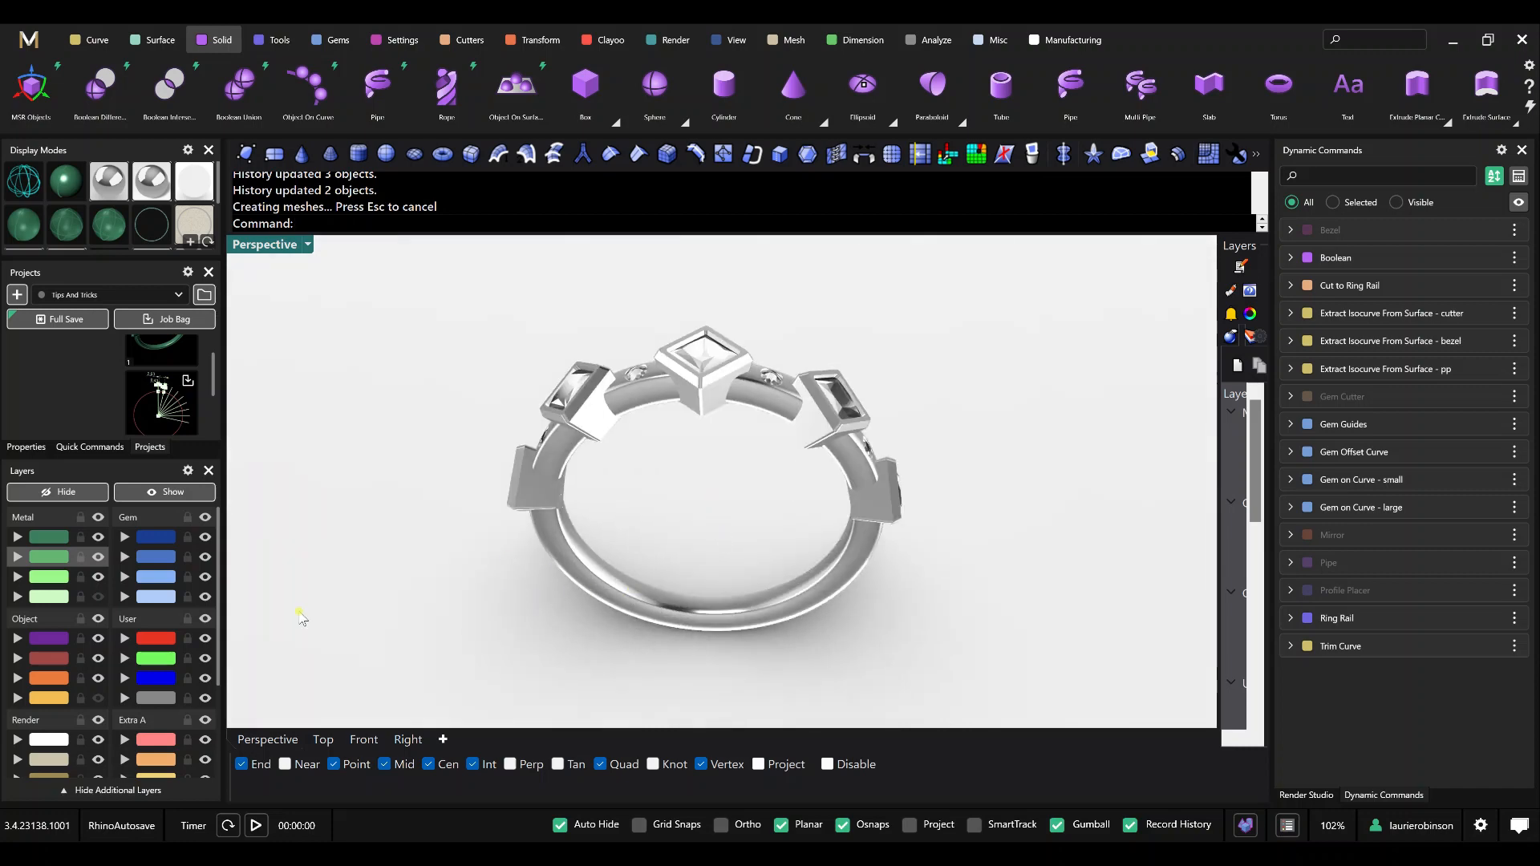
click(66, 177)
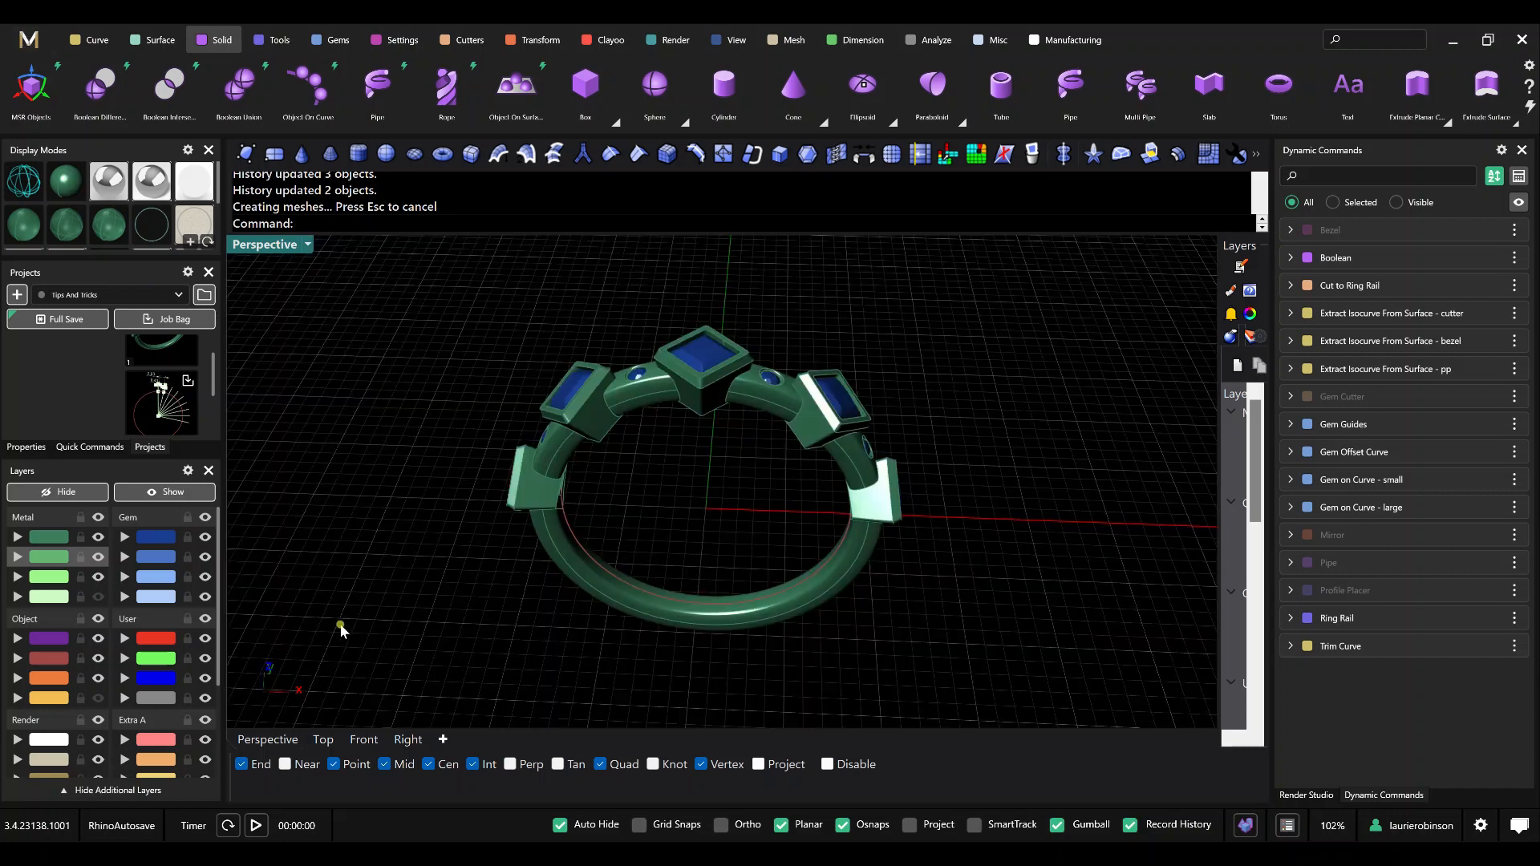
Switch to the Front view and show the palest green Metal layer containing the gem guide lines and dimensions.
click(365, 740)
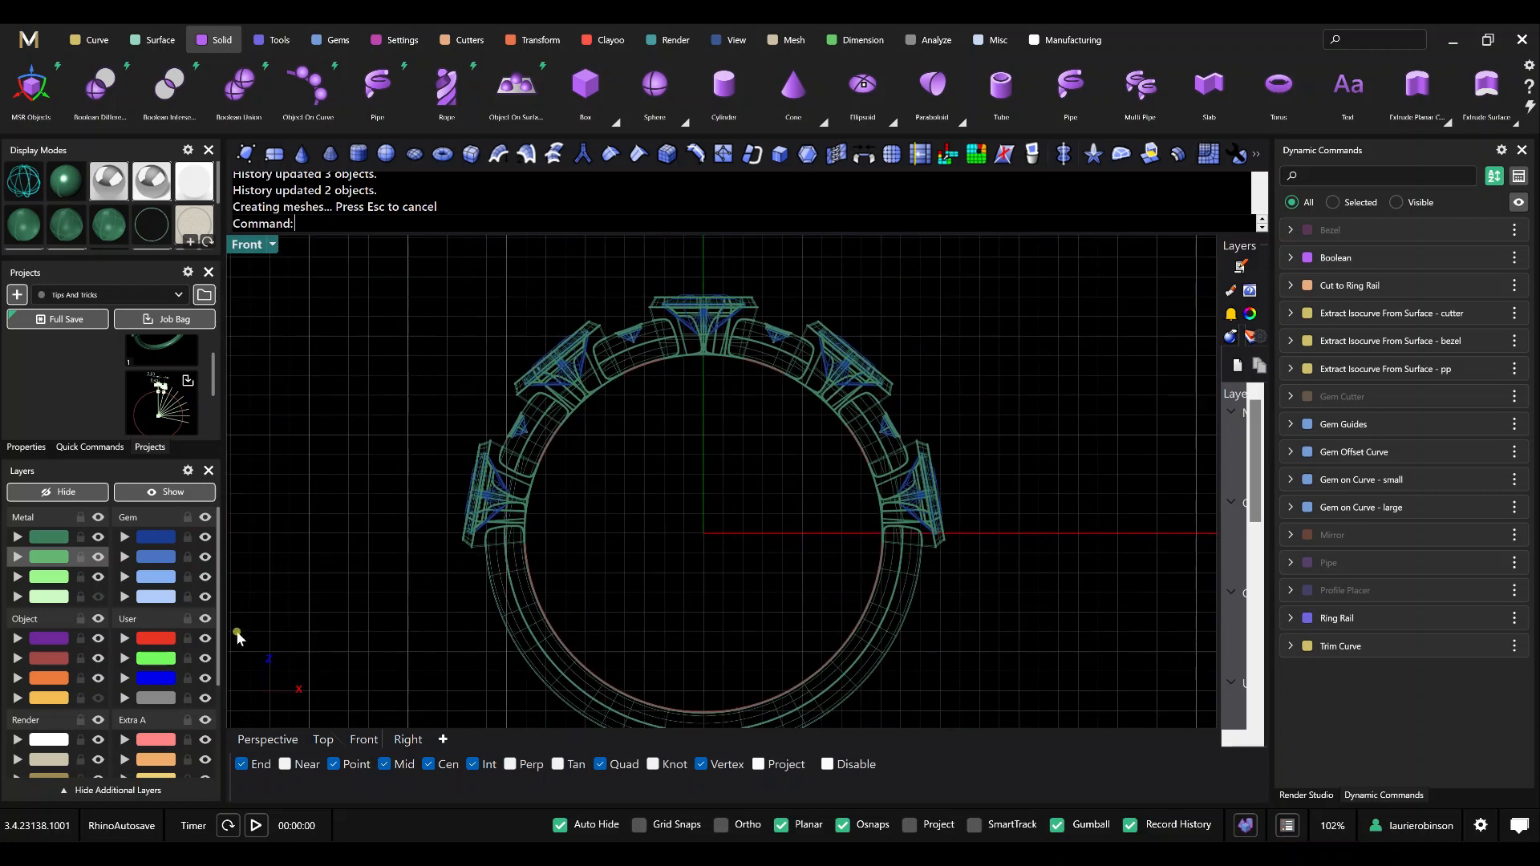
click(98, 596)
scroll(564, 575, down, 4)
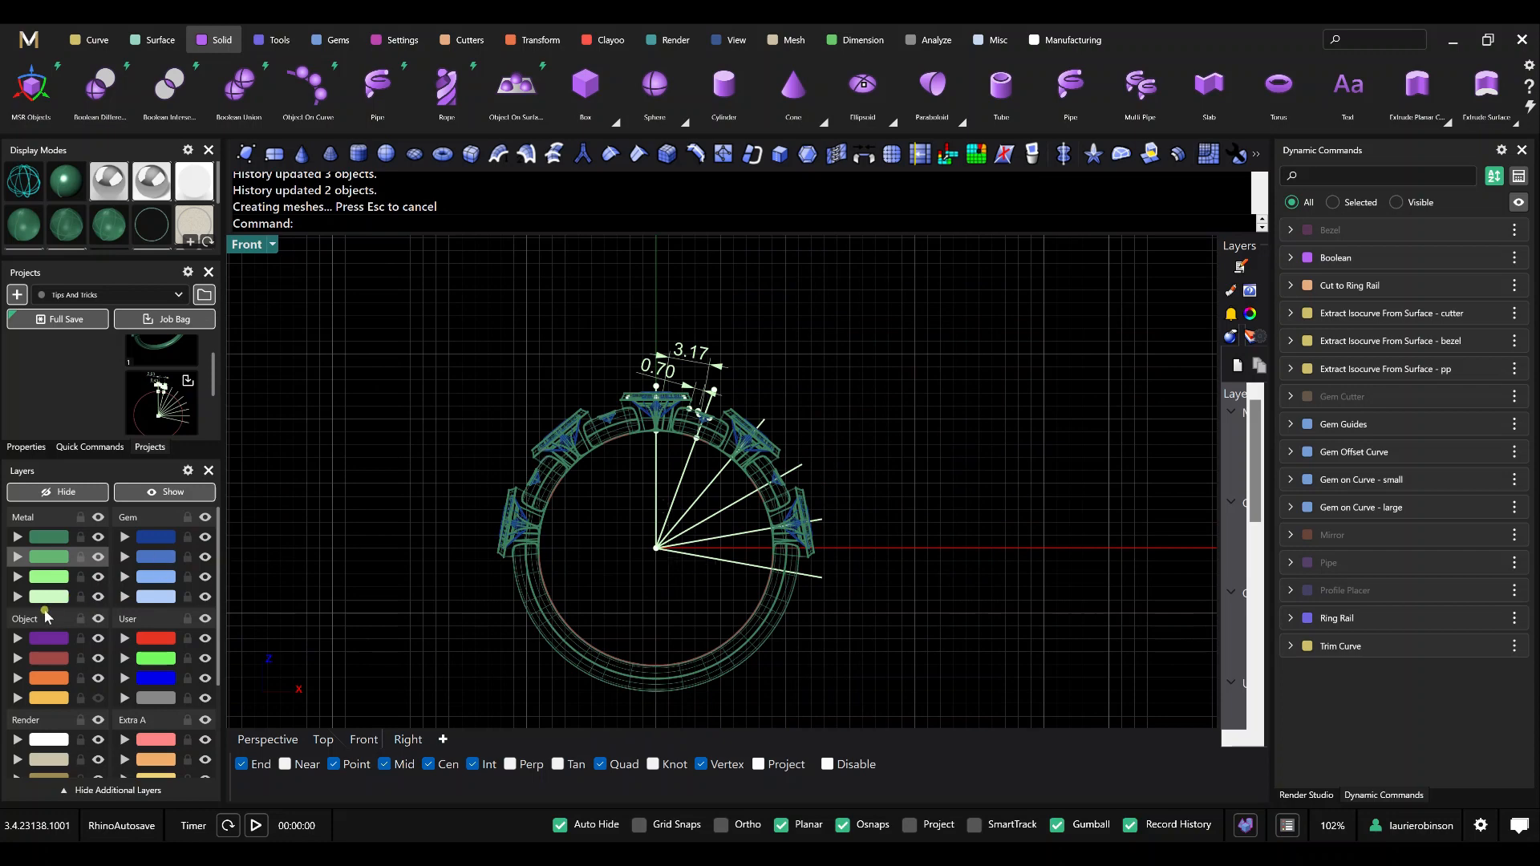
scroll(682, 497, up, 3)
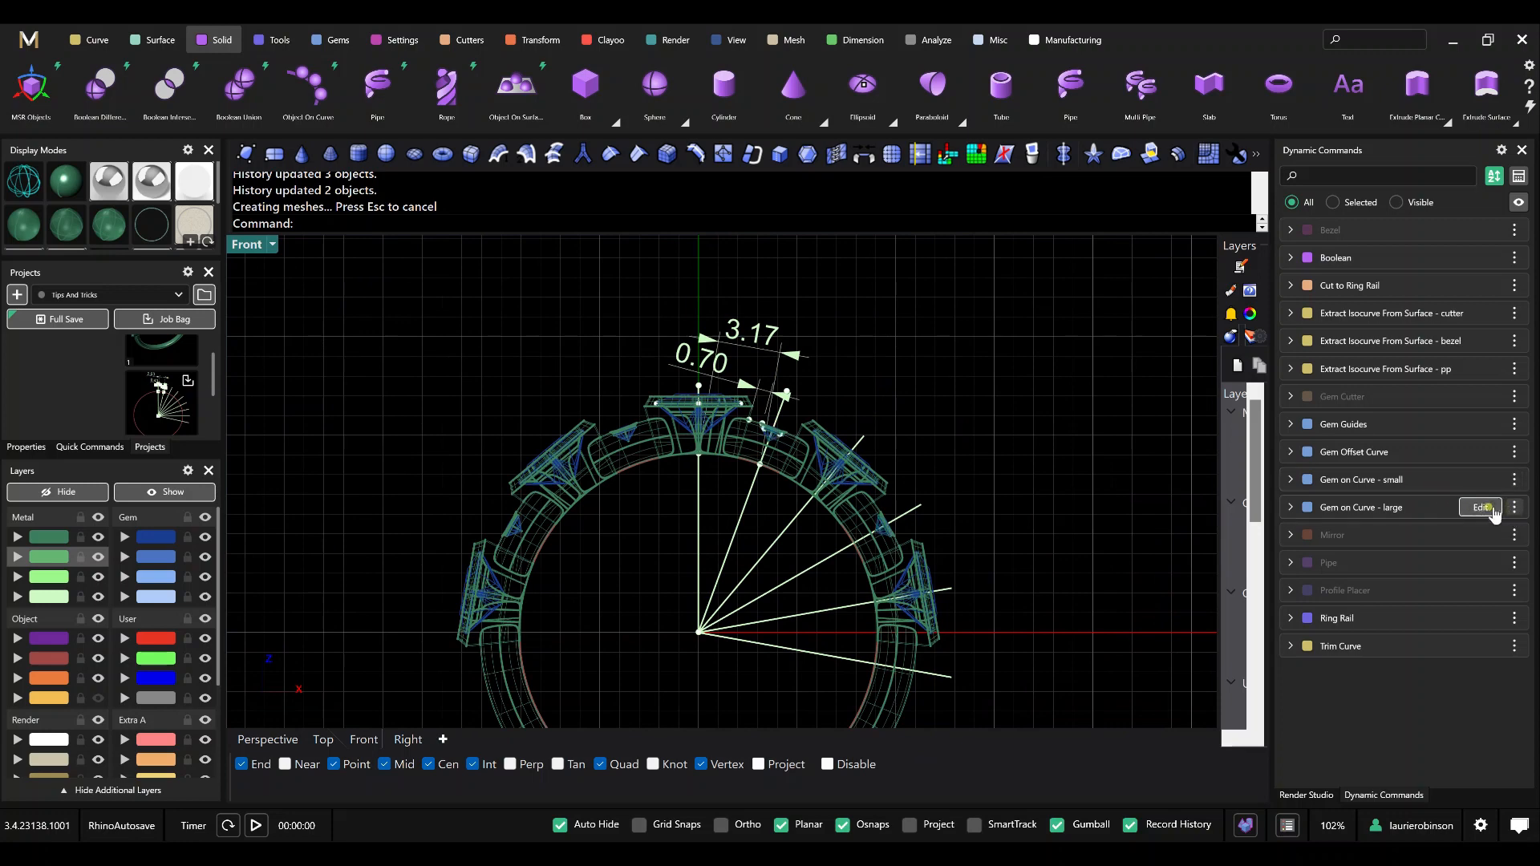
Edit the Gem on Curve - large command and change the gem shape to Cushion Square.
click(1476, 507)
click(1479, 511)
scroll(1413, 695, down, 3)
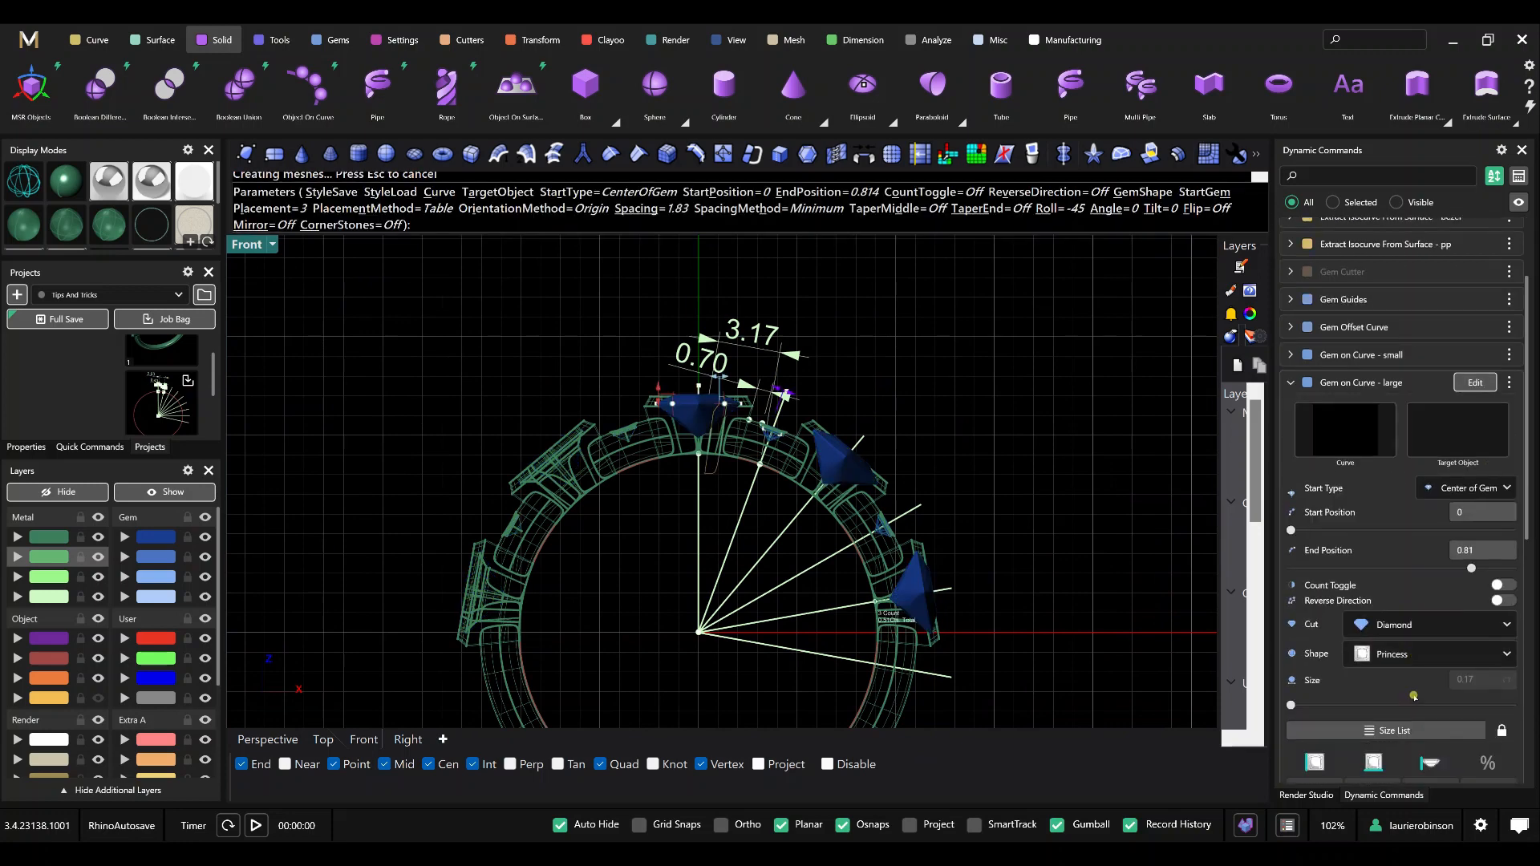
click(1407, 655)
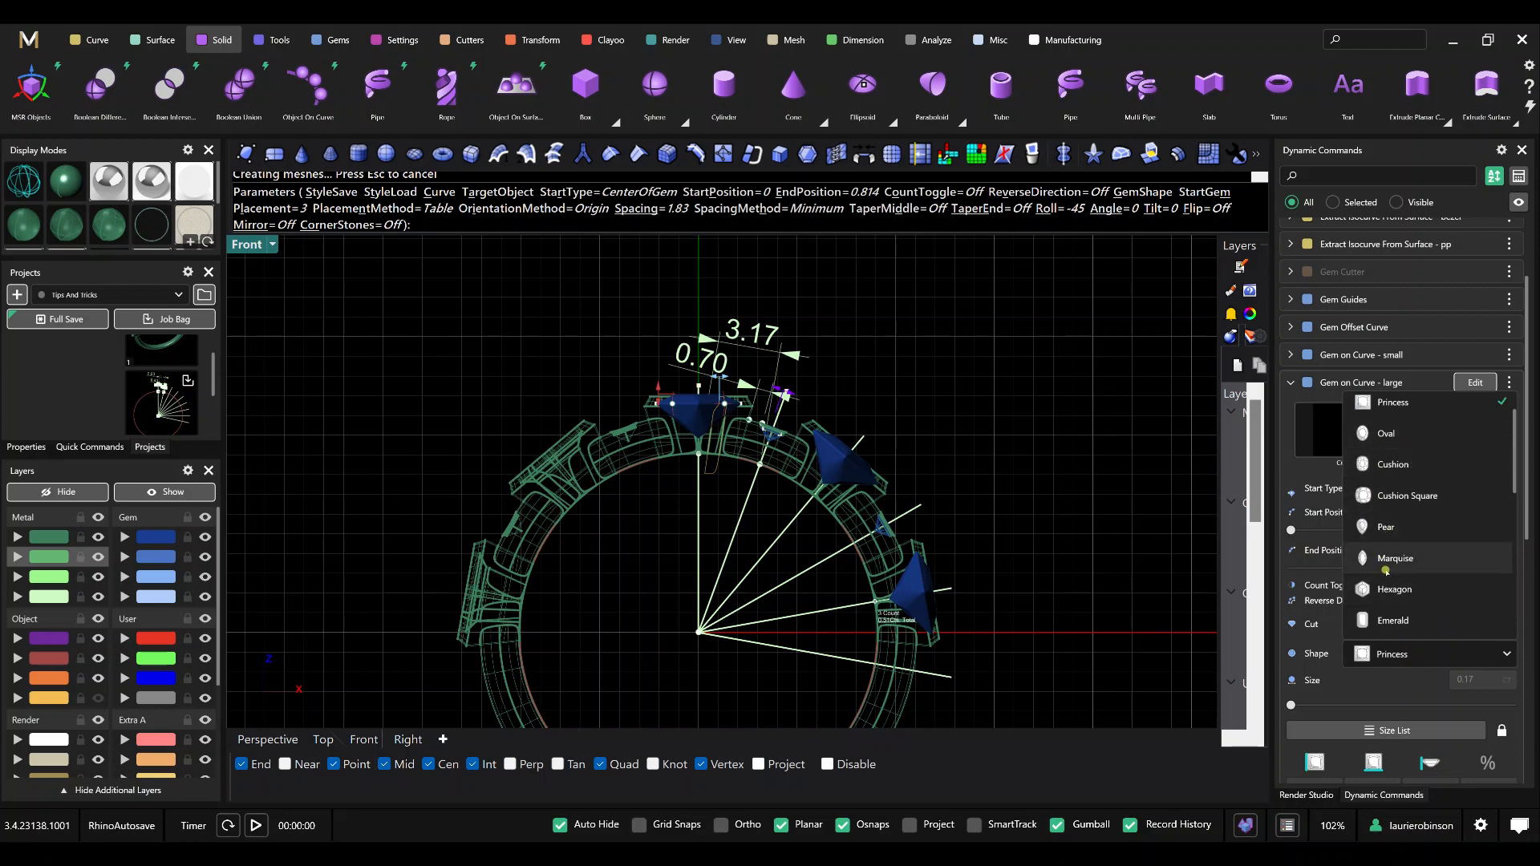
click(1436, 503)
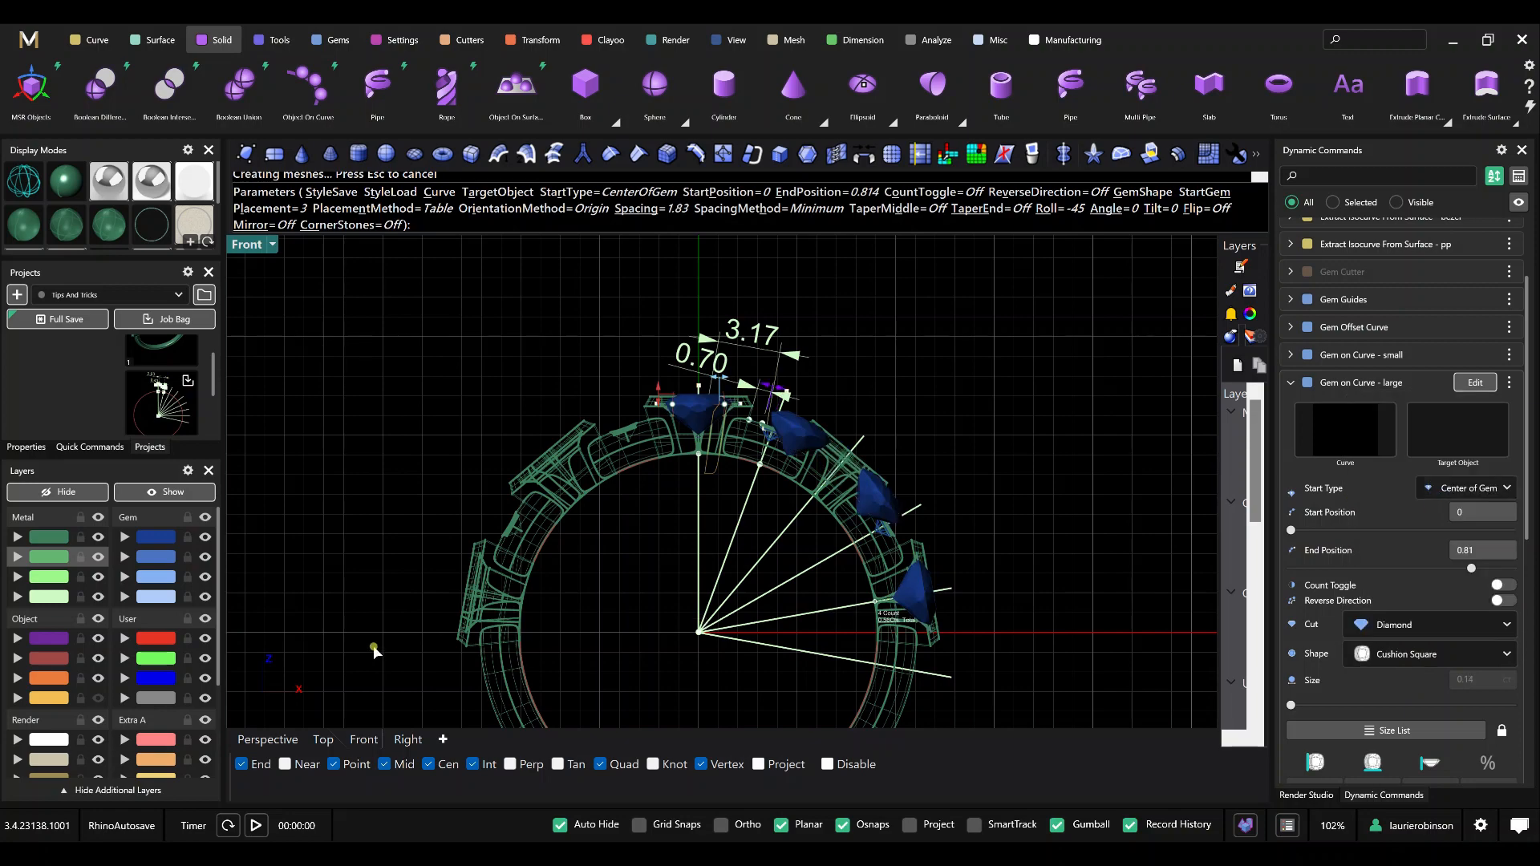
Set the roll of the large cushion gems to 0 in the Perspective view and complete the gem edit.
click(241, 739)
right_drag(648, 492, 680, 558)
scroll(681, 559, up, 8)
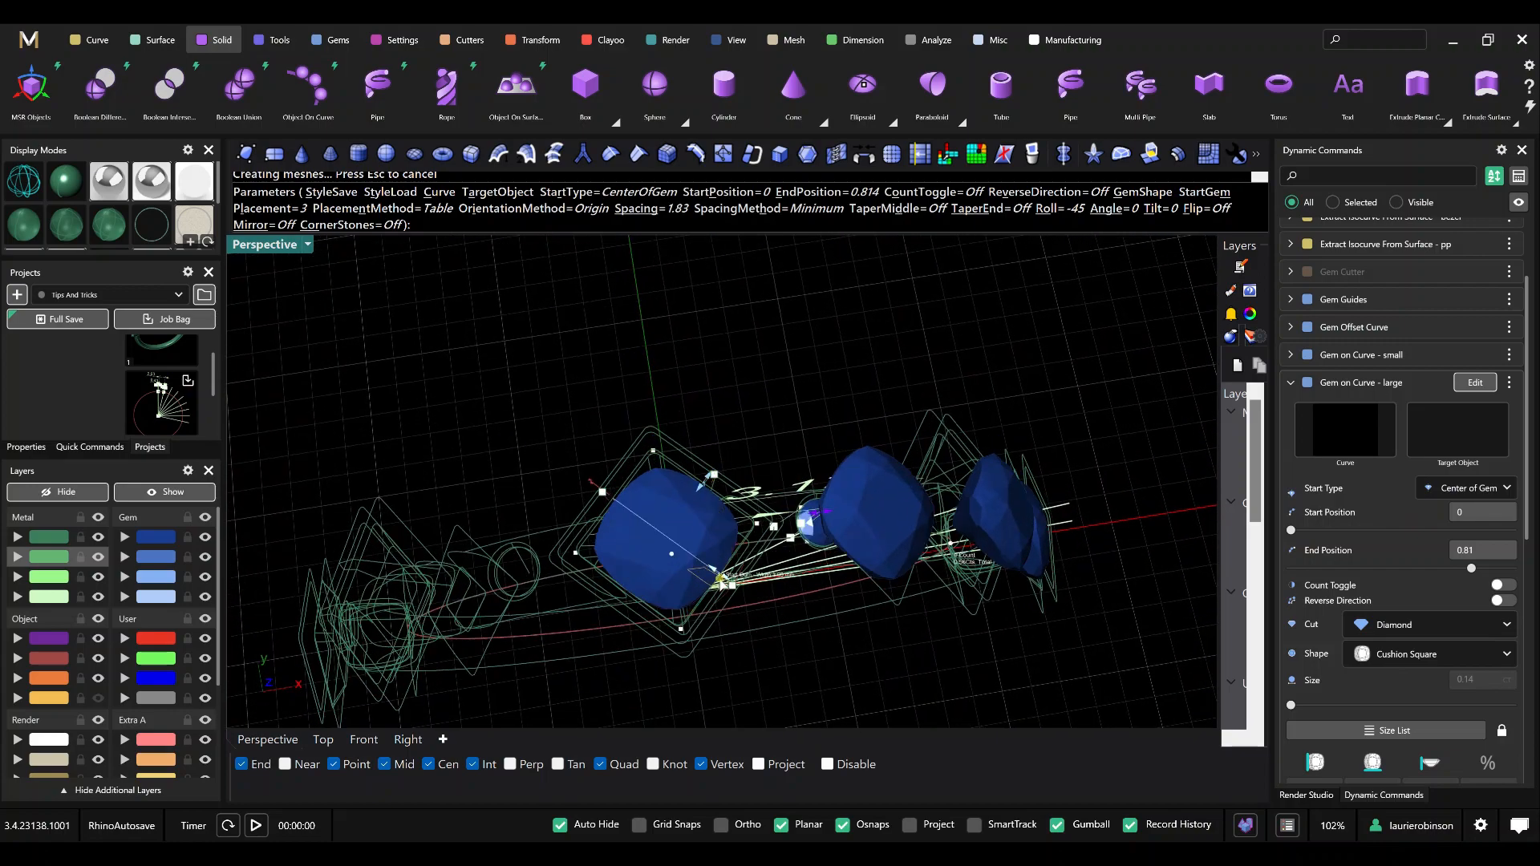
right_drag(728, 595, 698, 469)
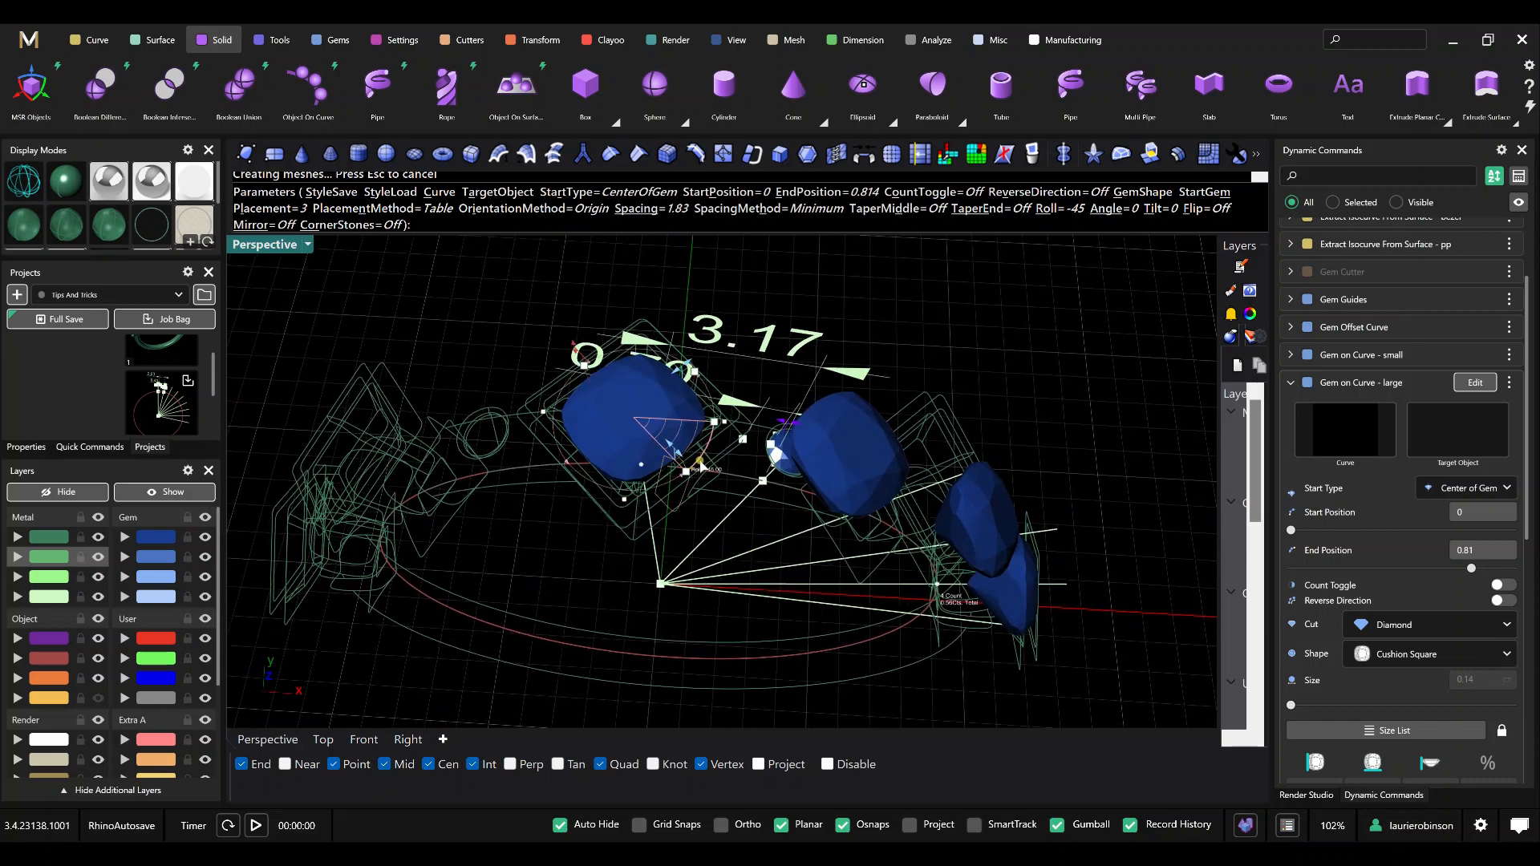
drag(690, 469, 736, 423)
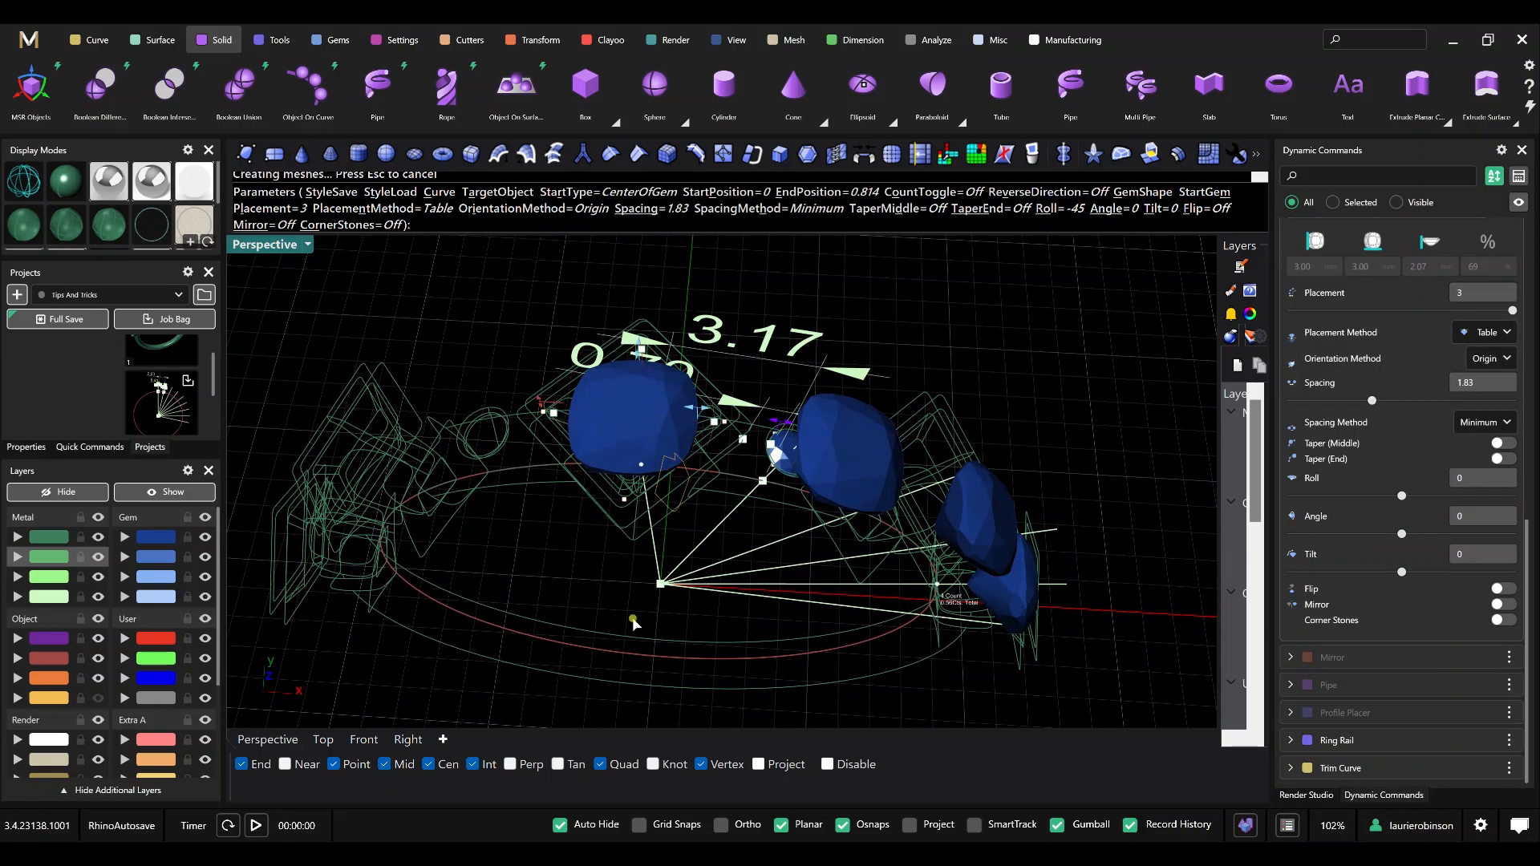
right_click(552, 575)
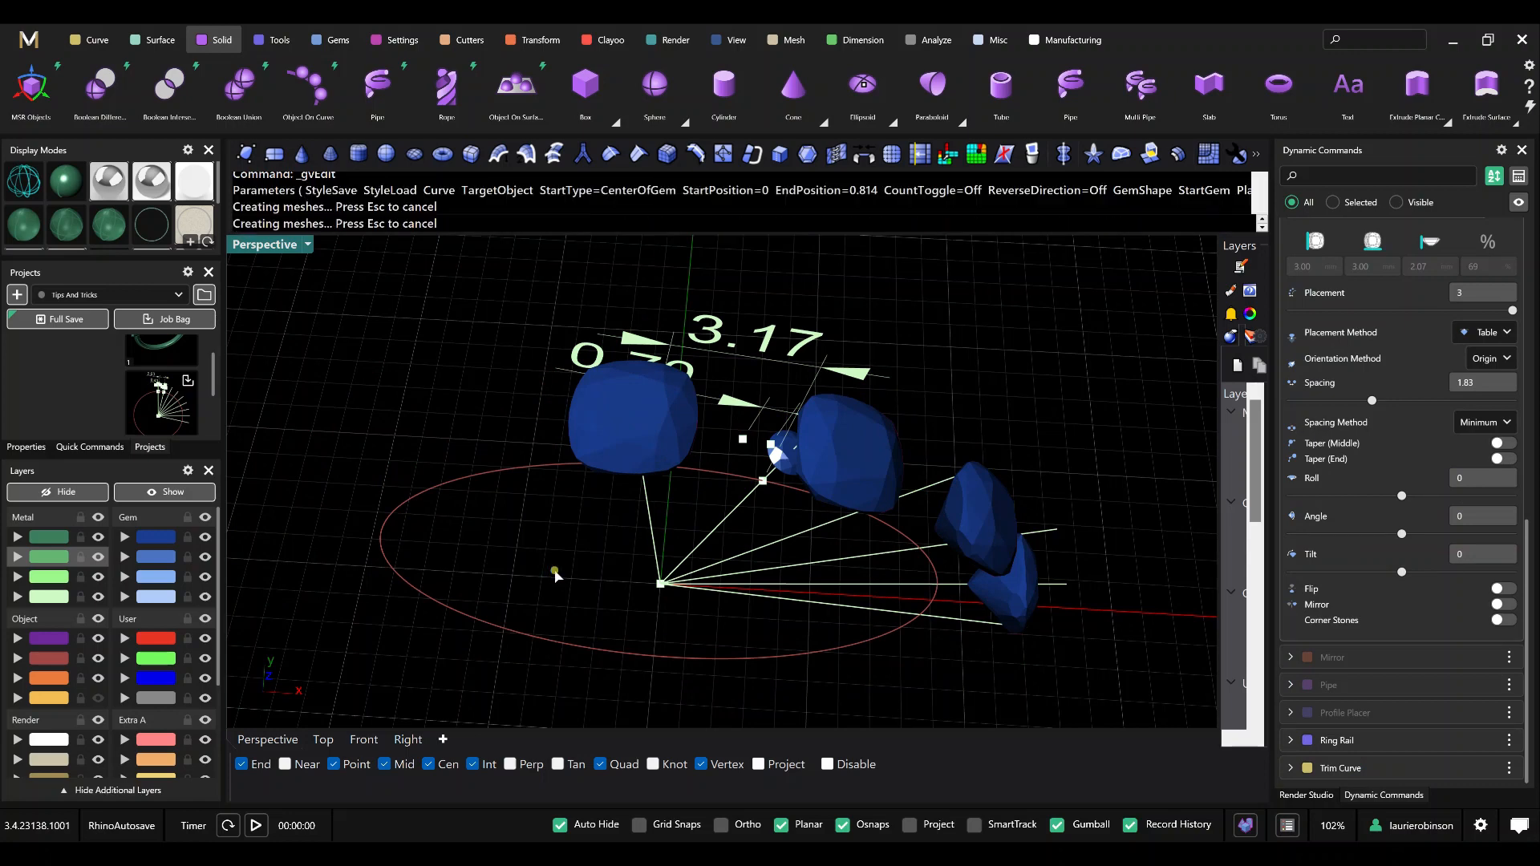
scroll(709, 510, down, 4)
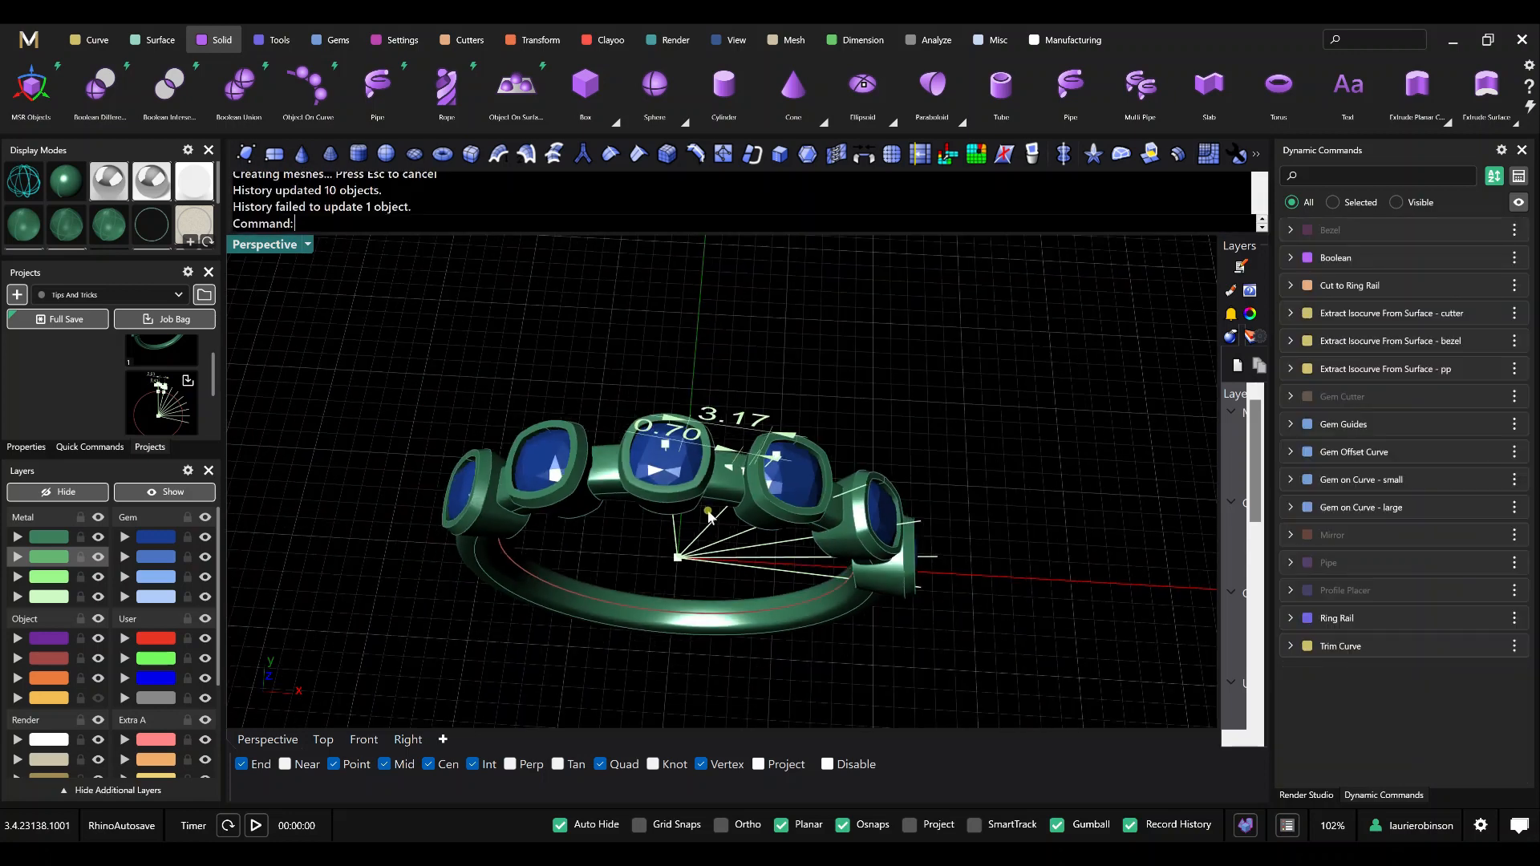
Edit the Extract Isocurve From Surface - bezel command, moving its point on the surface to V 0.25, and complete the edit.
right_drag(708, 513, 643, 492)
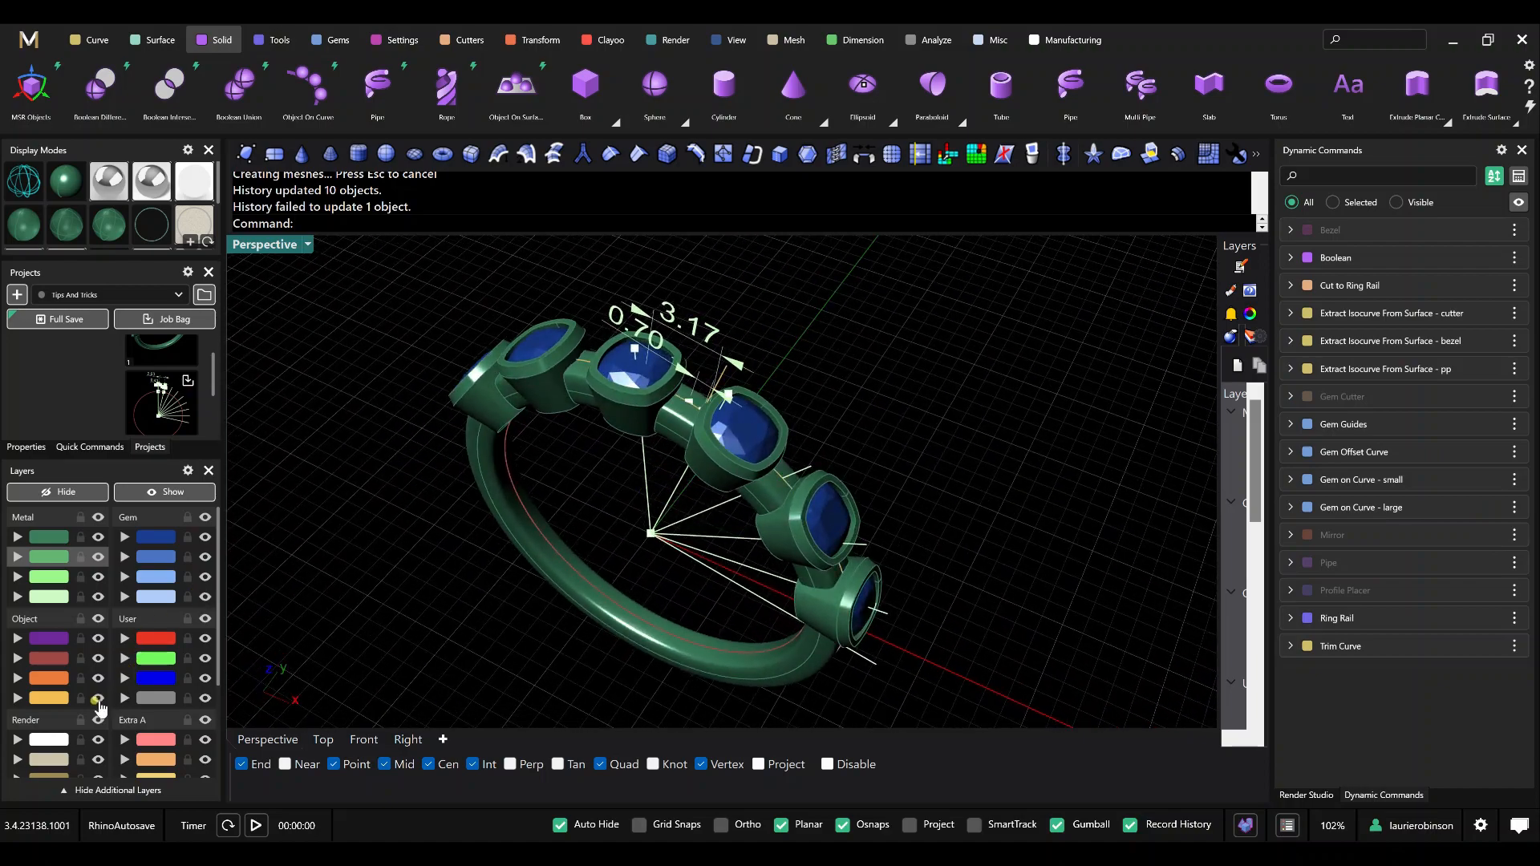
right_drag(515, 562, 672, 517)
scroll(699, 474, up, 5)
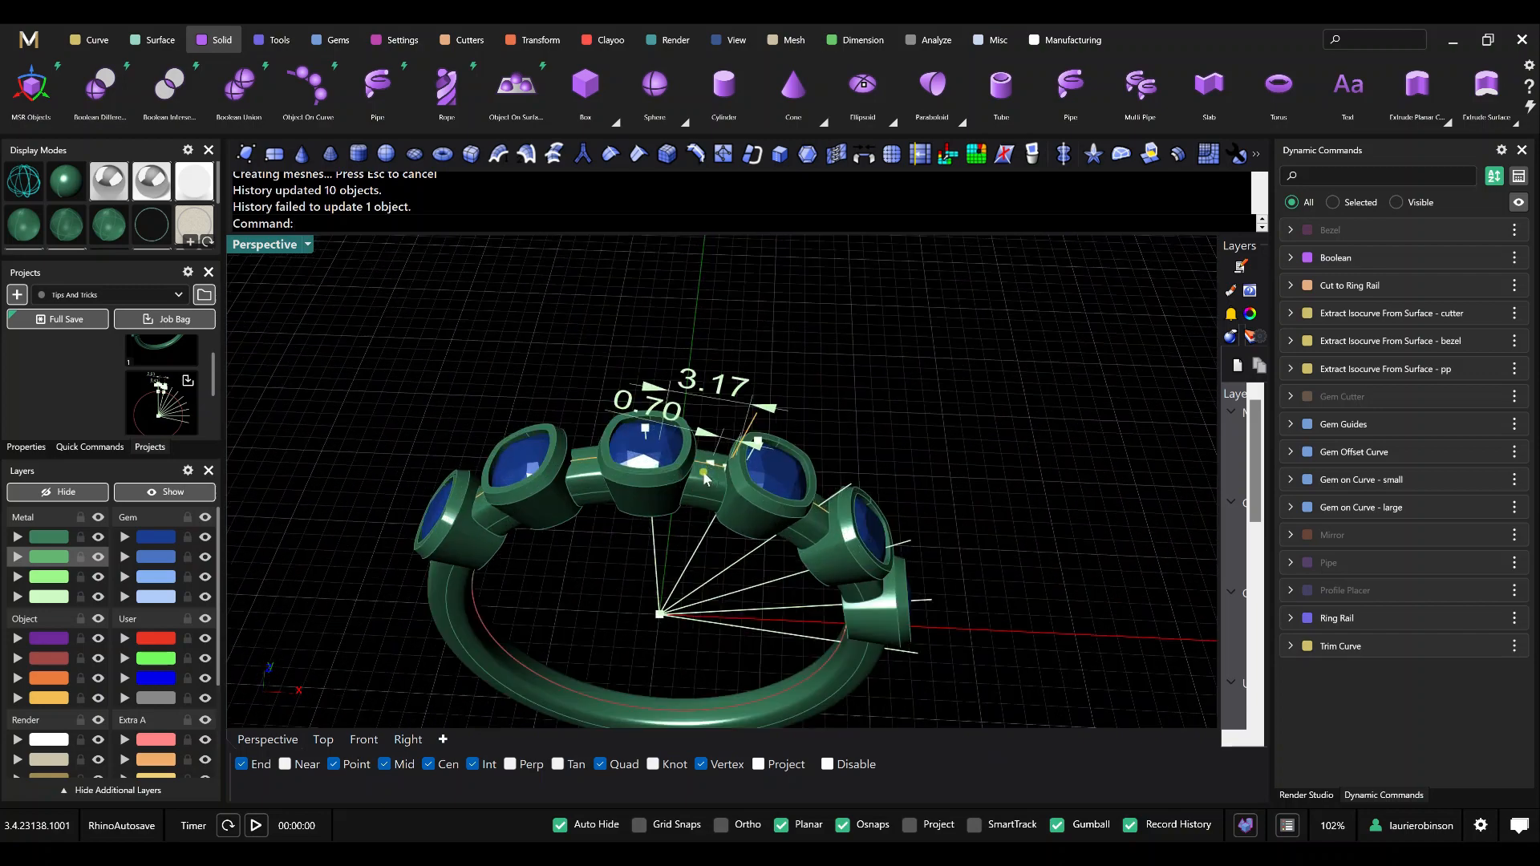
click(1419, 287)
click(1483, 340)
right_drag(762, 413, 714, 426)
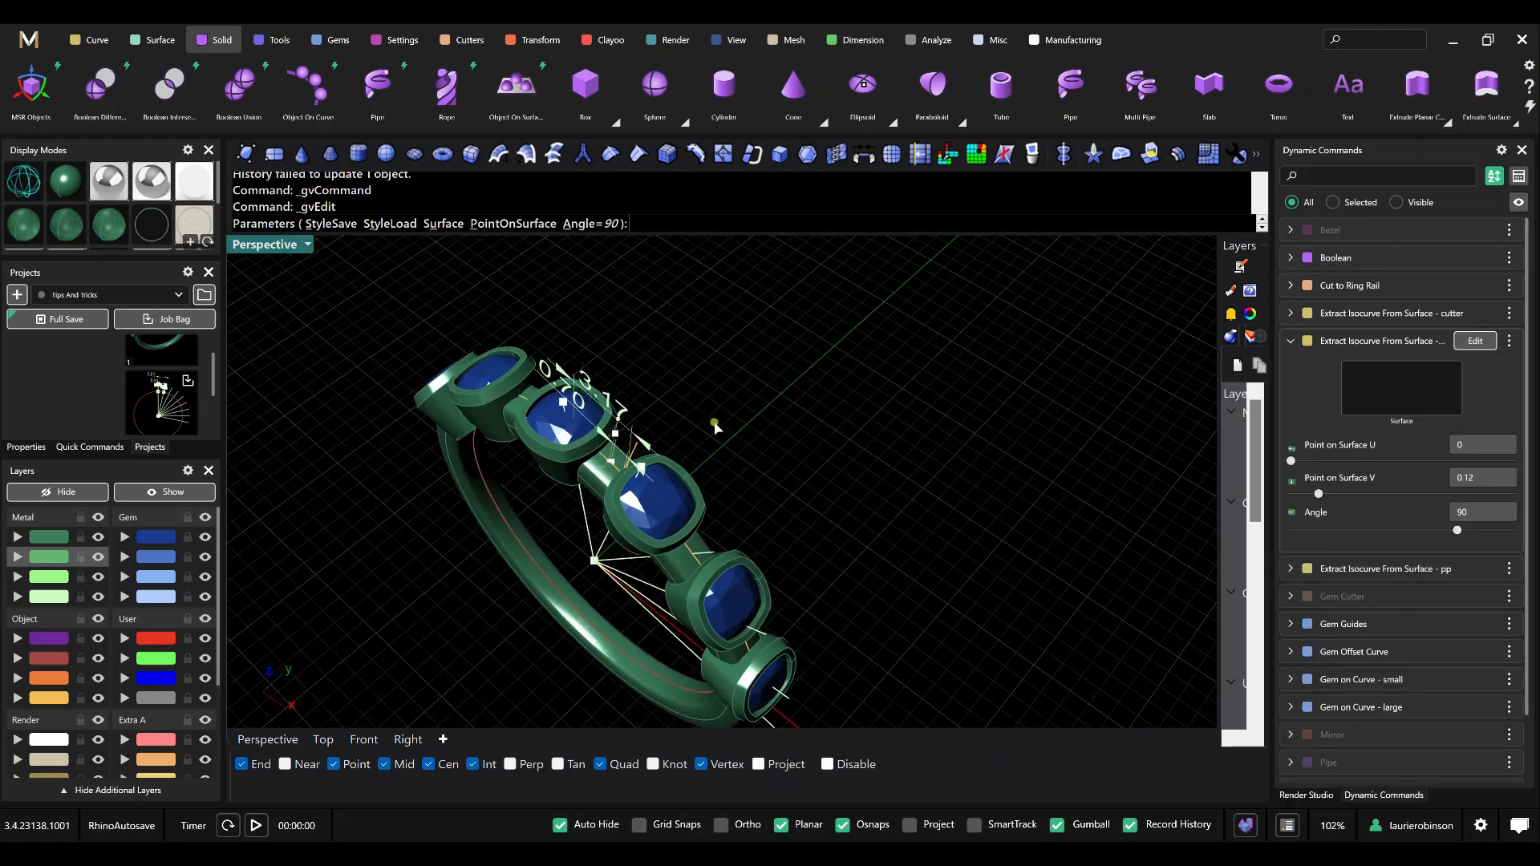
scroll(591, 441, up, 5)
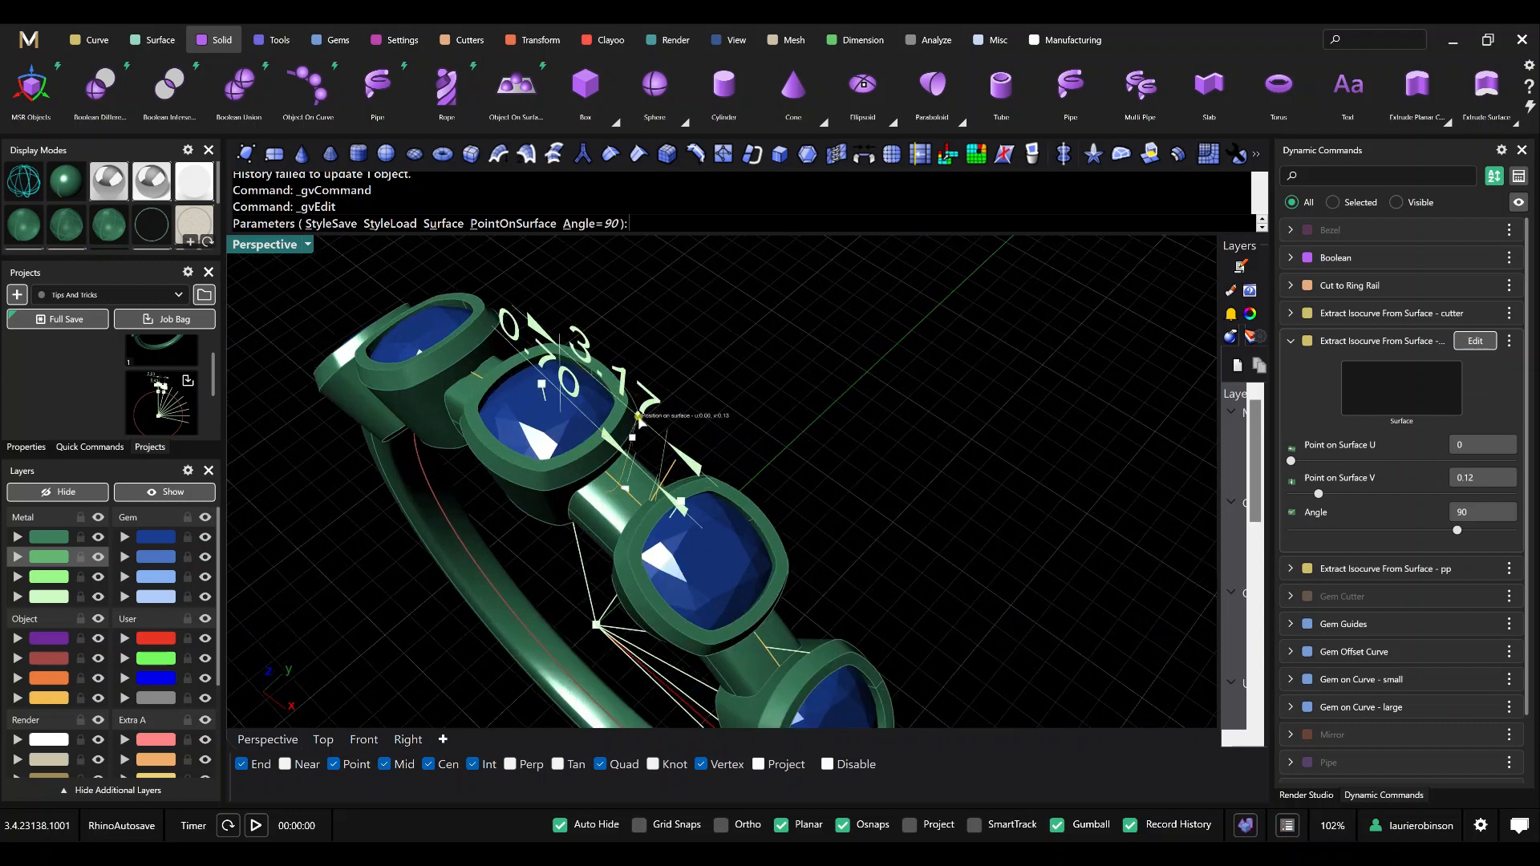
drag(639, 418, 606, 462)
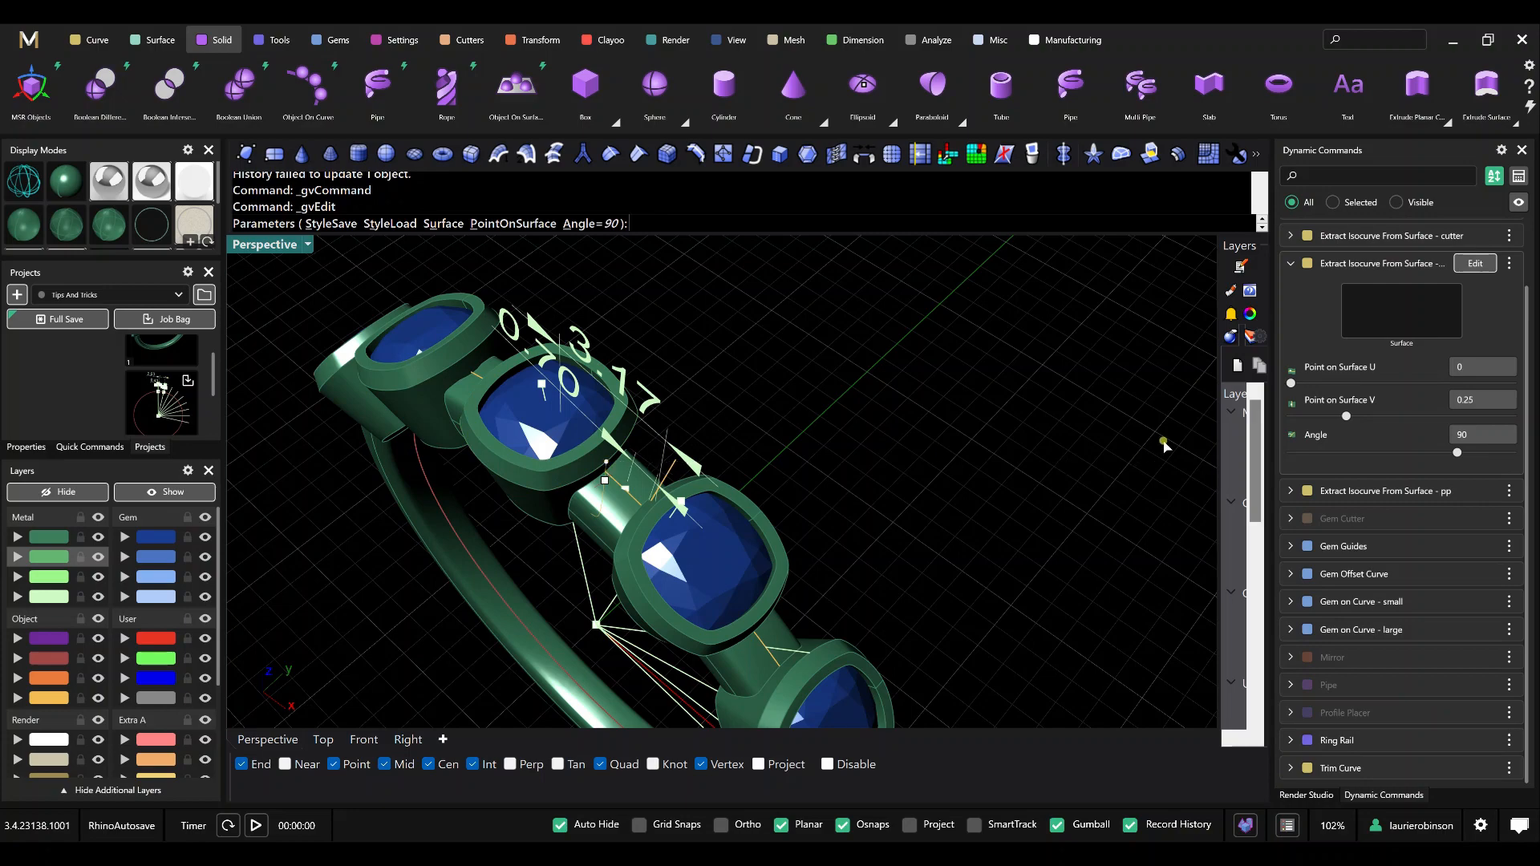
scroll(644, 484, up, 7)
right_drag(644, 485, 662, 439)
scroll(654, 462, down, 6)
shift+right_drag(703, 362, 687, 461)
right_click(1018, 362)
Undo the last bezel isocurve edit, compare the spacing between bezels from several angles, and redo the edit.
scroll(787, 365, down, 6)
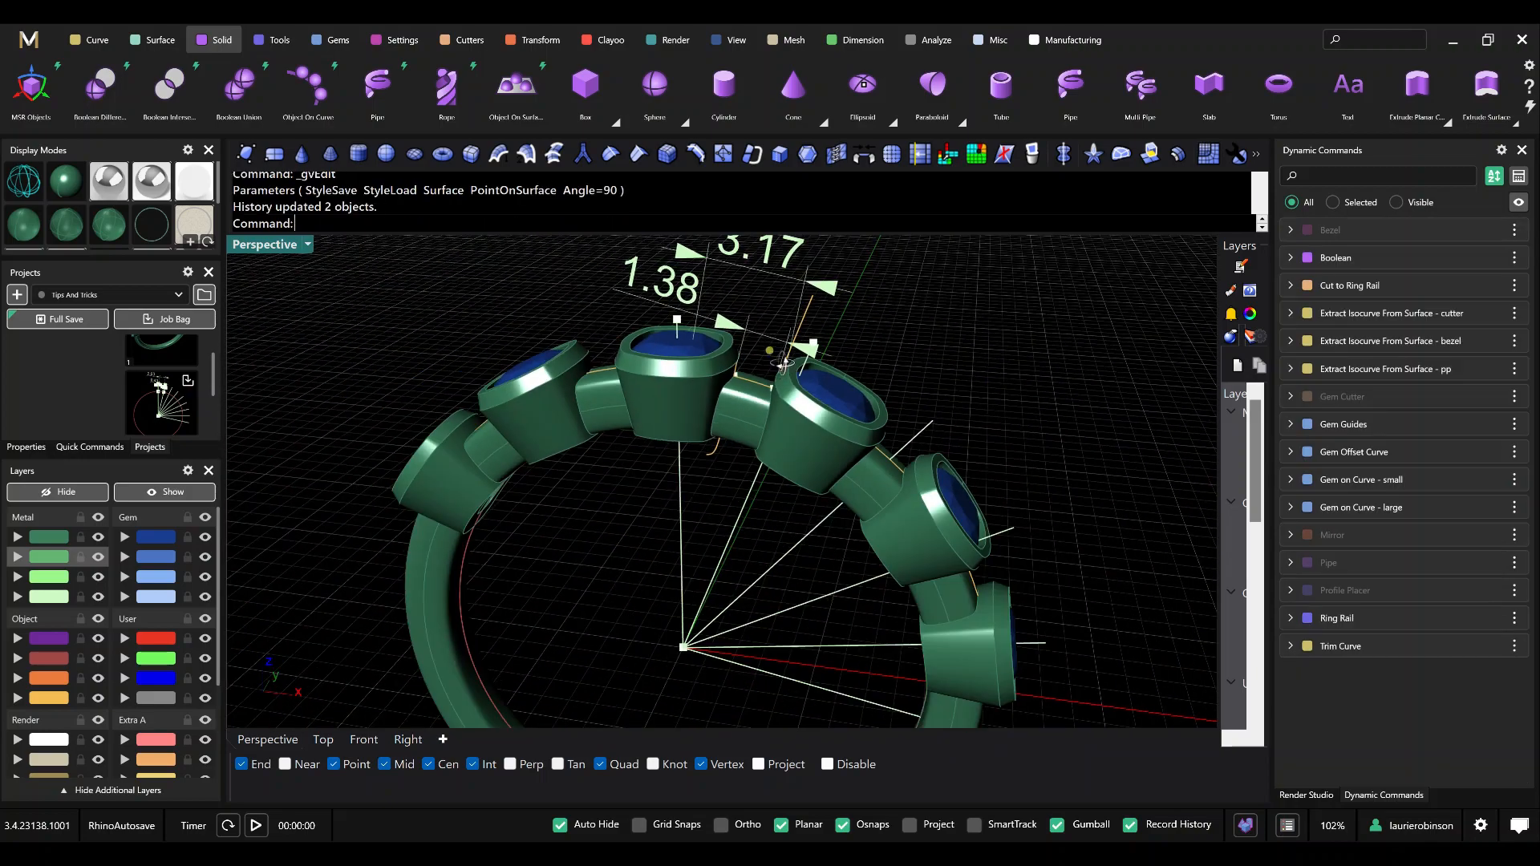
right_drag(780, 363, 788, 353)
scroll(770, 353, up, 8)
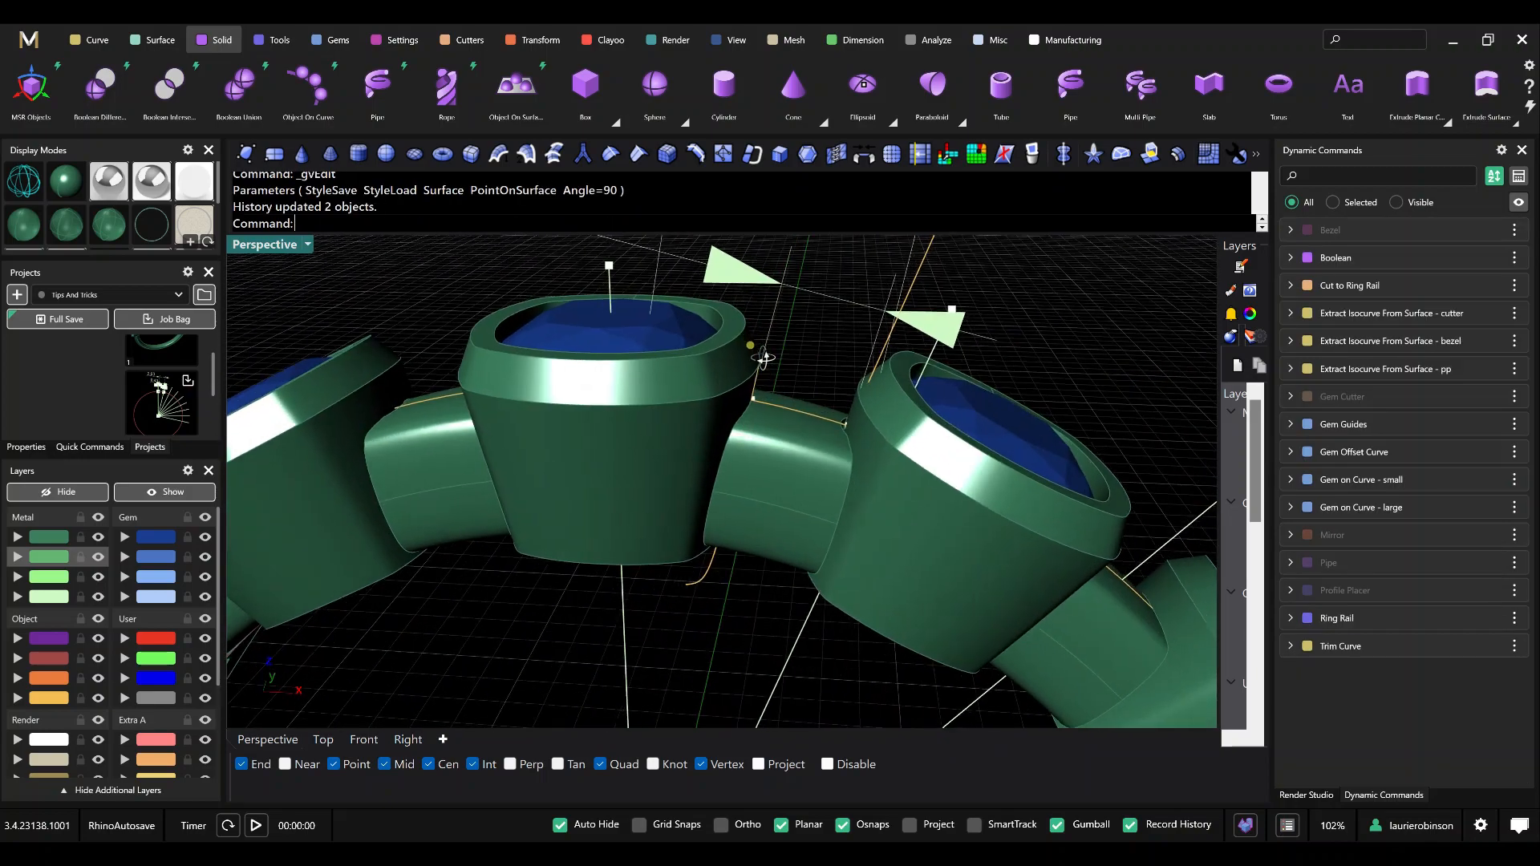
right_drag(717, 402, 627, 412)
scroll(695, 327, down, 6)
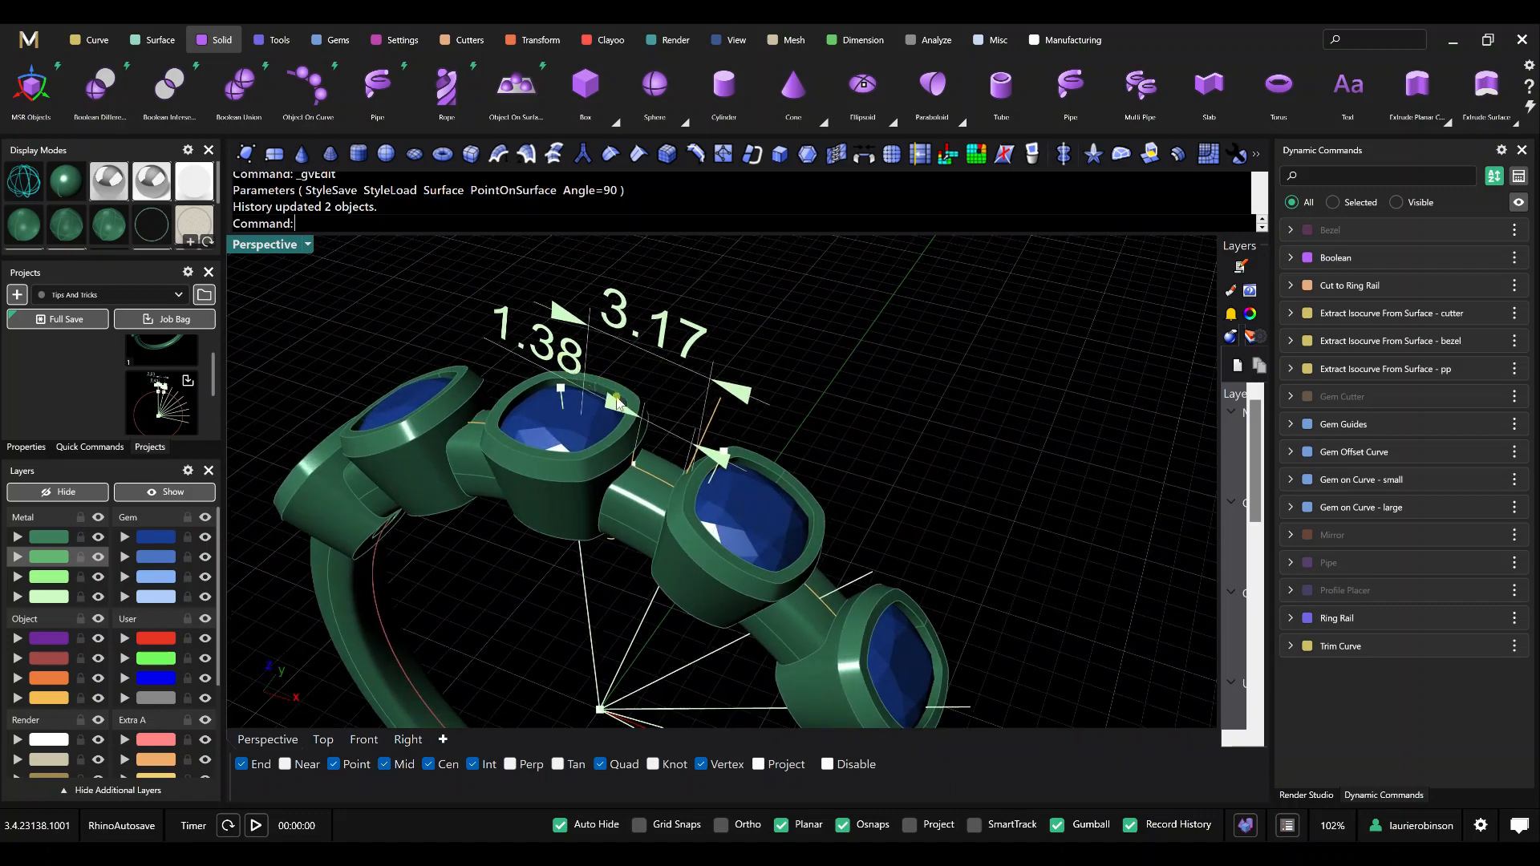
key(ctrl+z)
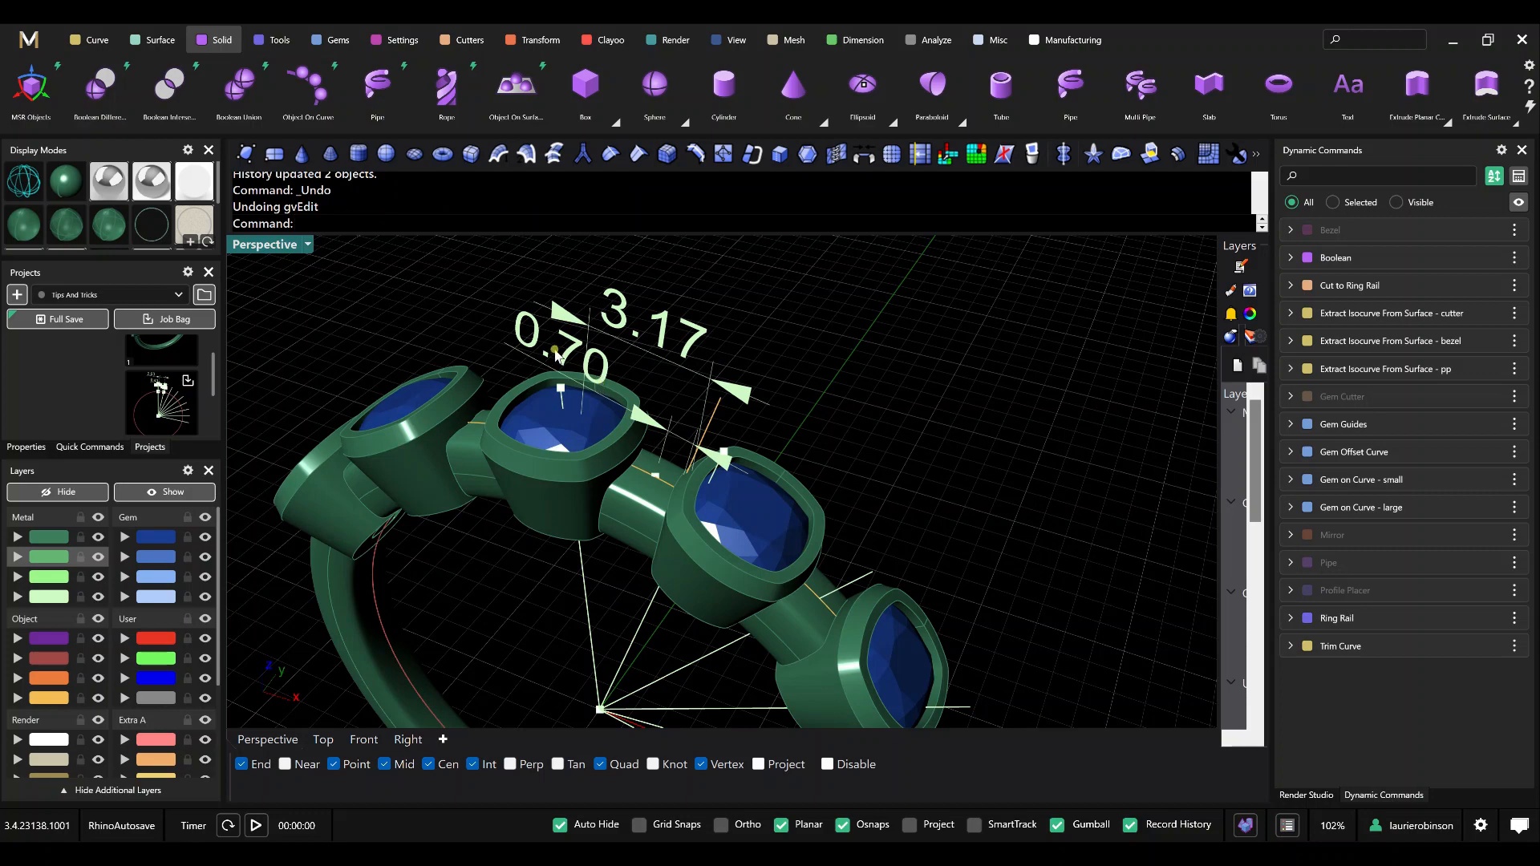
scroll(608, 379, down, 4)
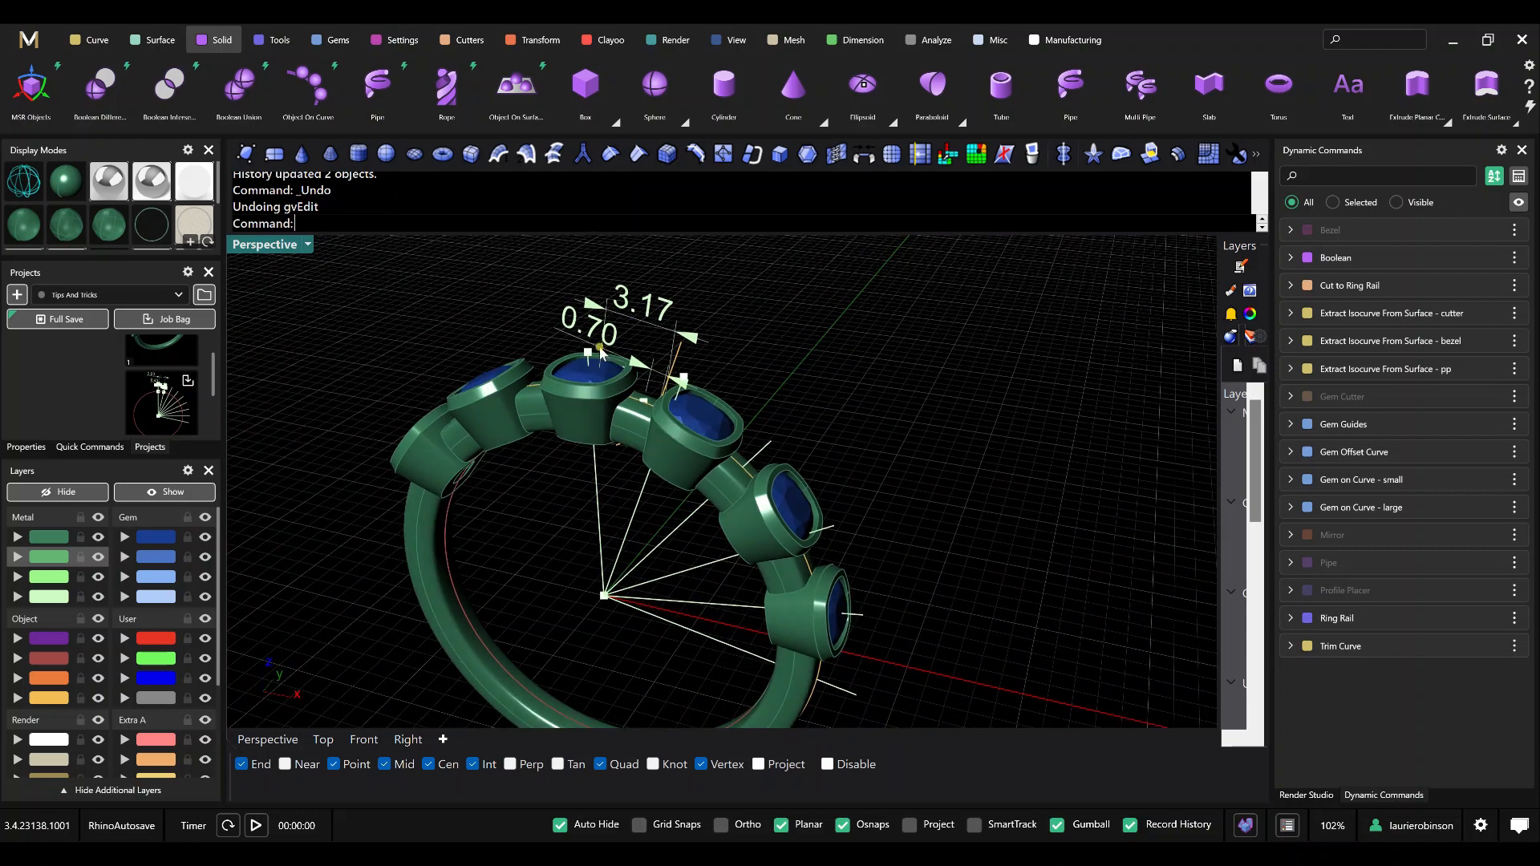
right_drag(678, 389, 585, 385)
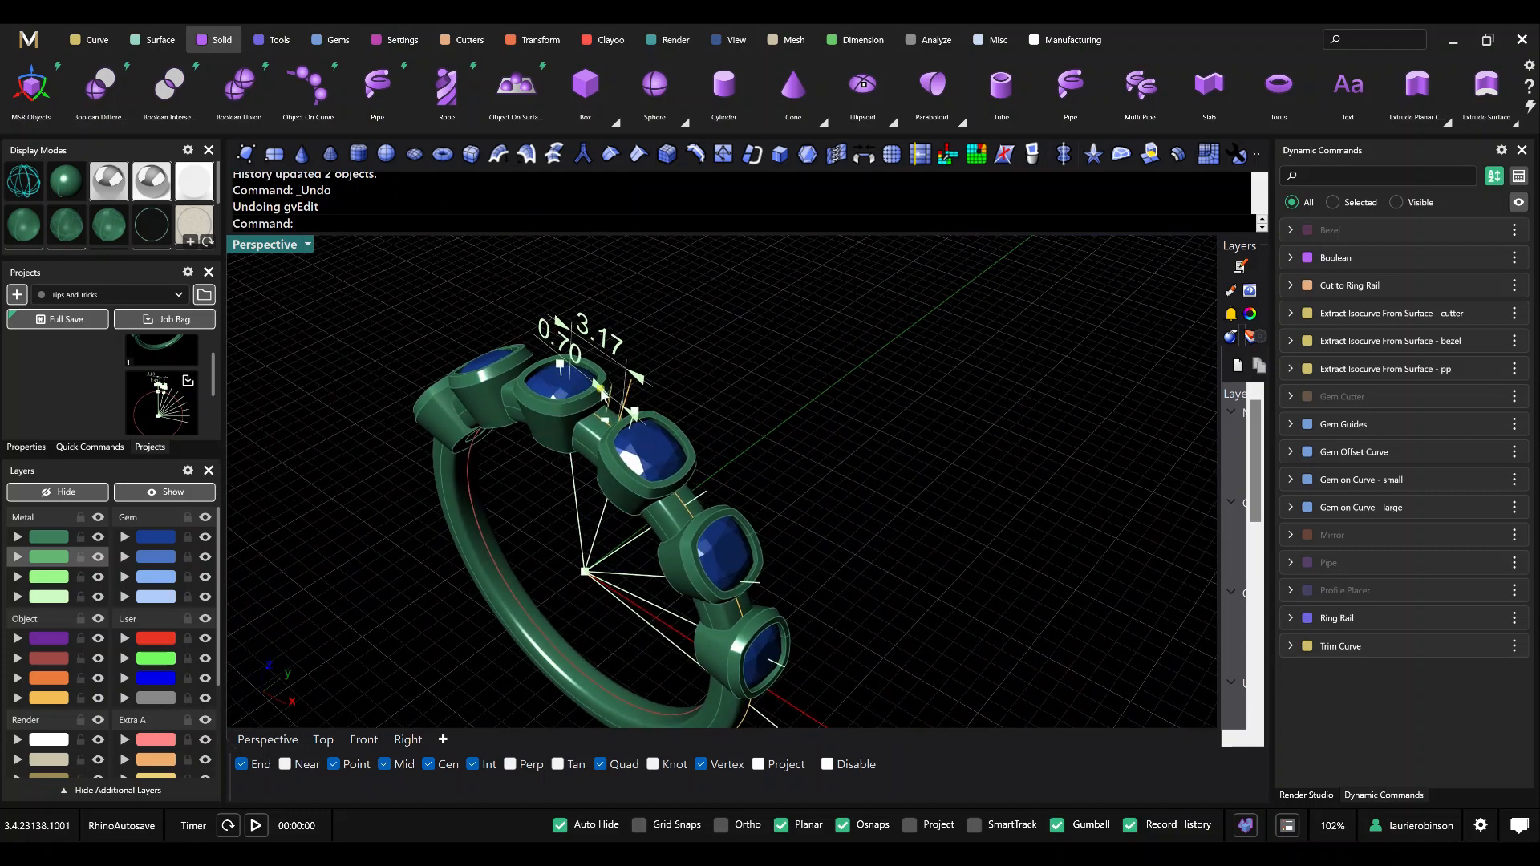
mouse_move(673, 401)
right_down()
mouse_move(614, 410)
mouse_move(669, 385)
mouse_move(646, 391)
right_up()
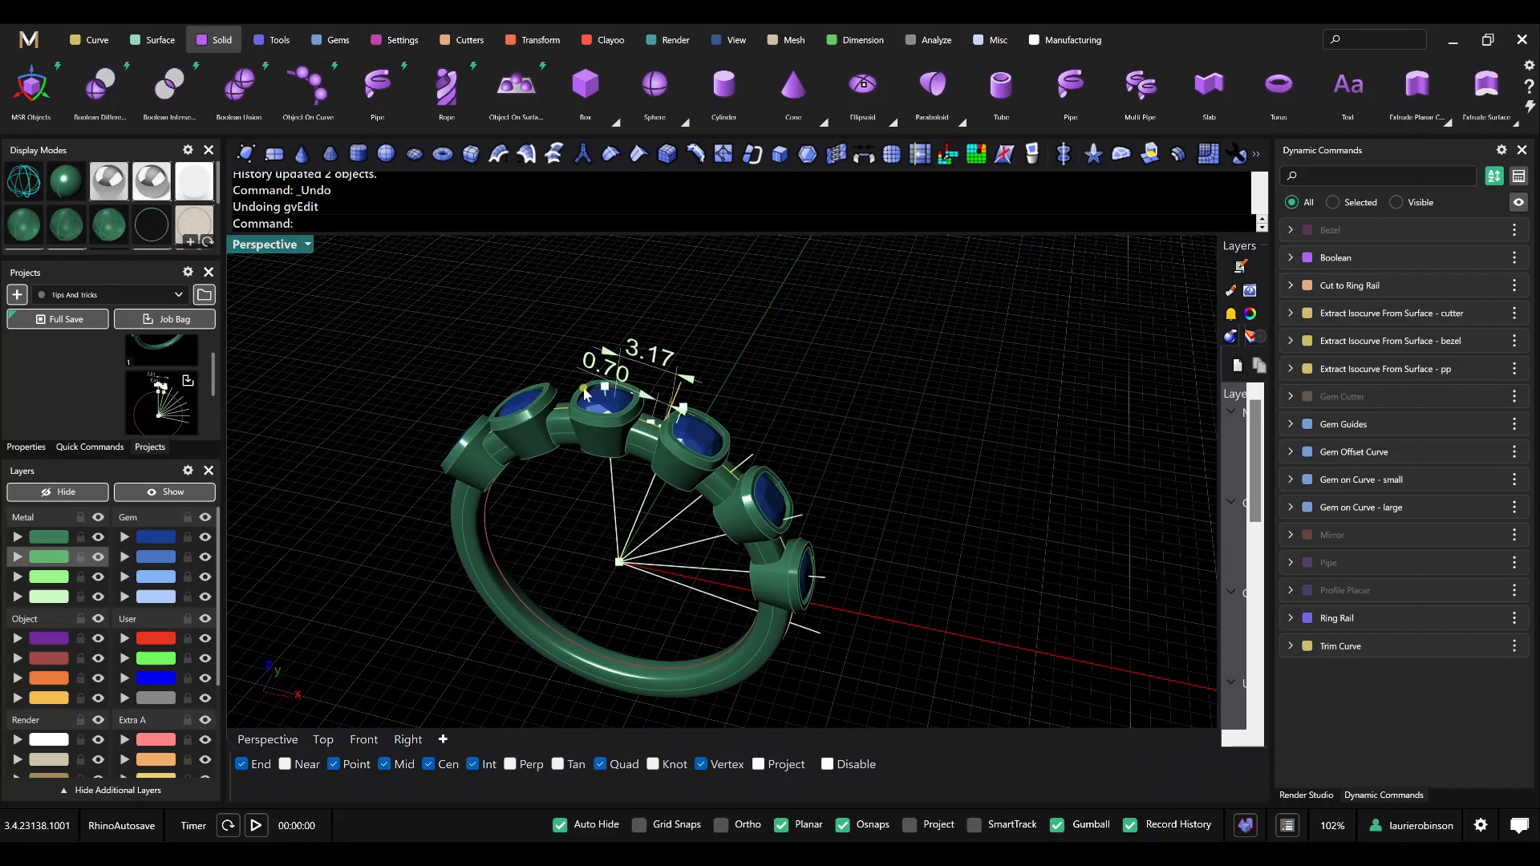
key(ctrl+y)
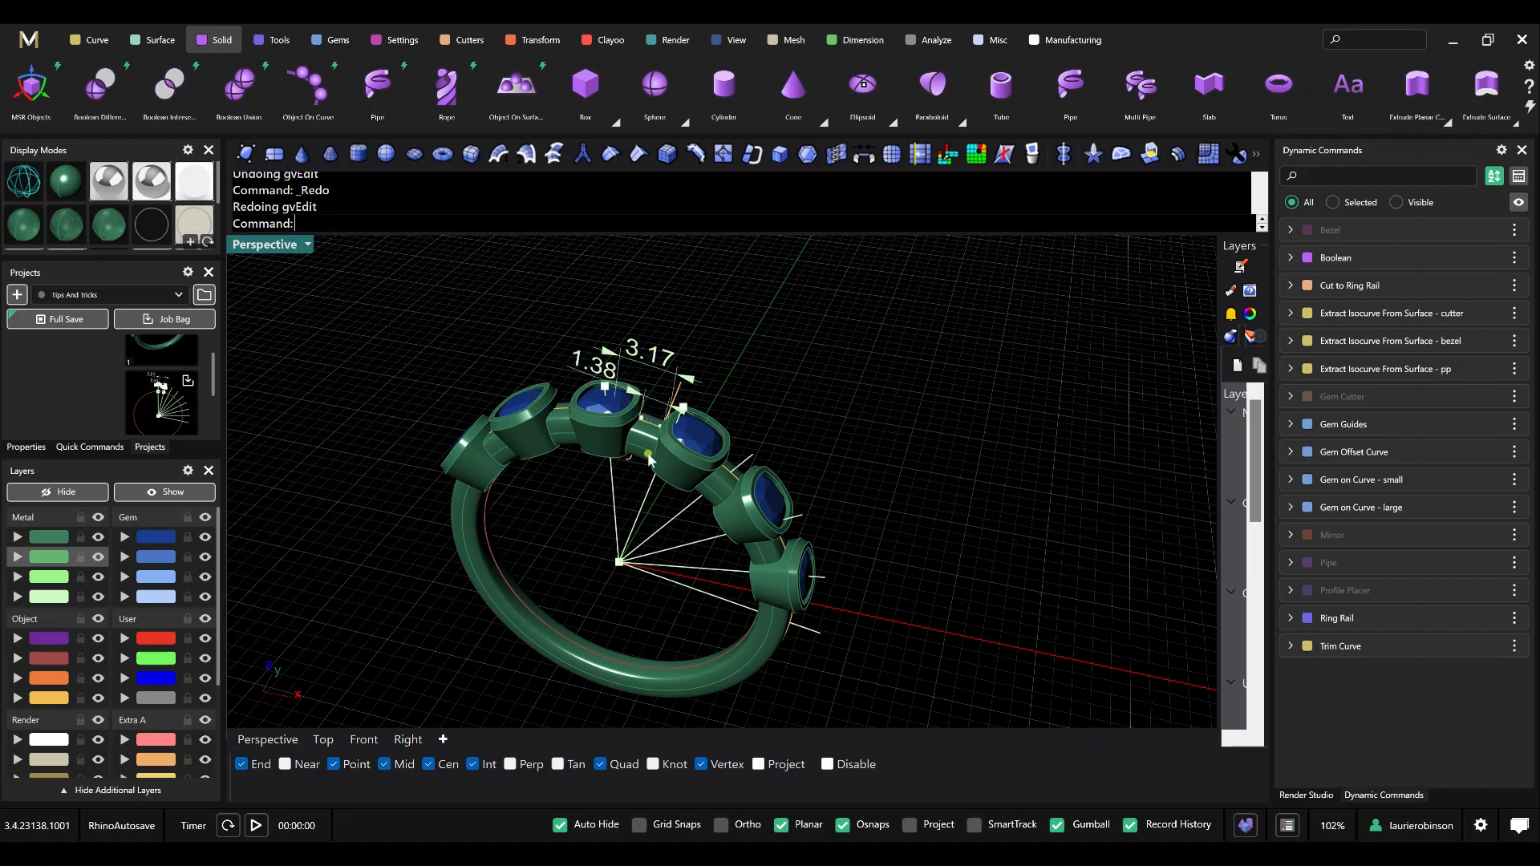
scroll(646, 416, up, 5)
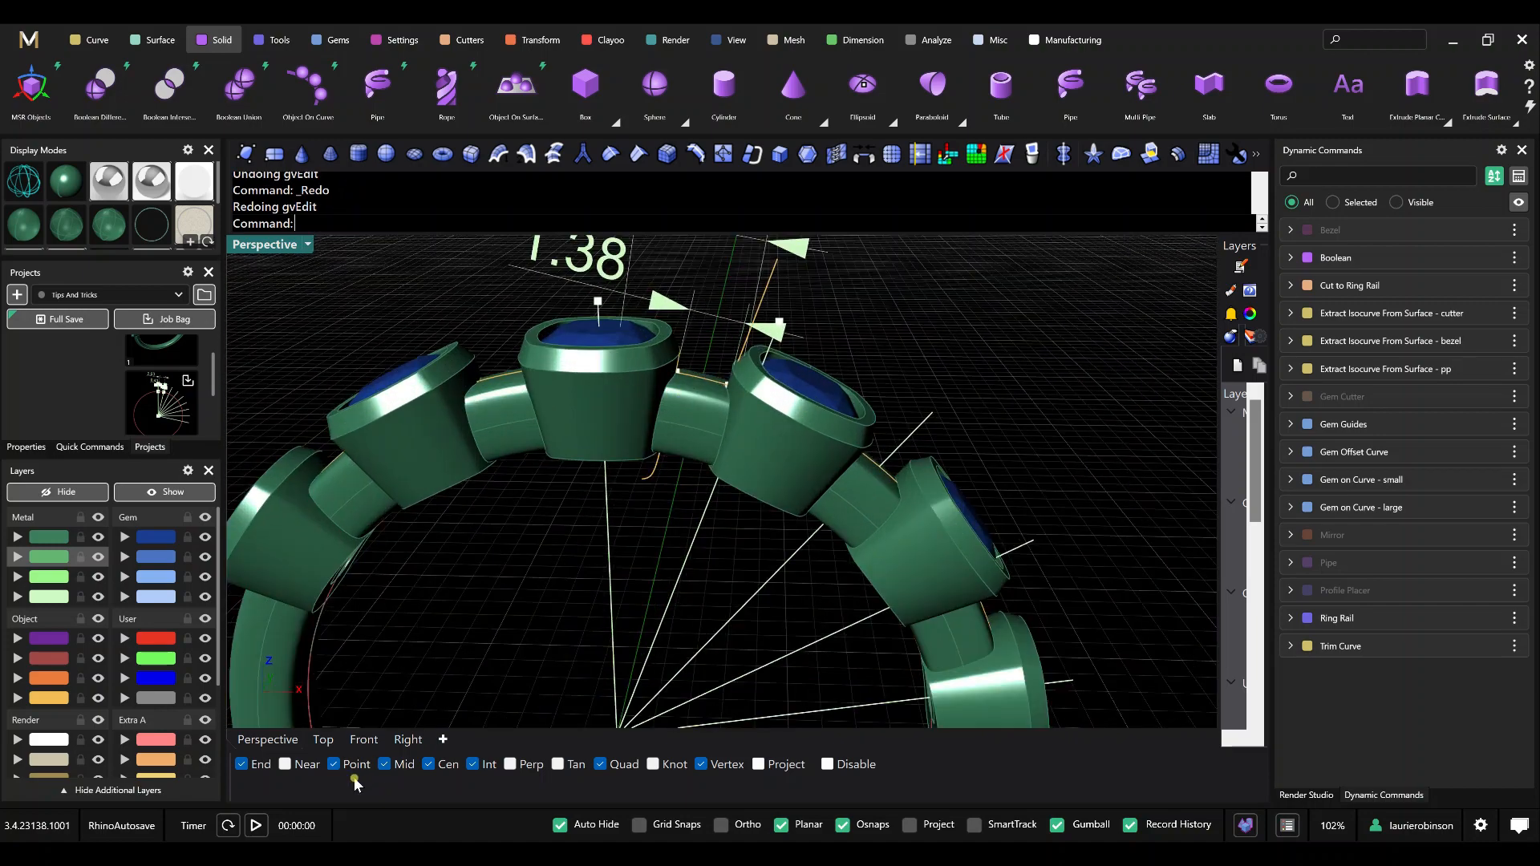
Edit the Gem on Curve - large command in the Front view, set the large gems' spacing to 2.99, and complete the edit.
click(360, 740)
scroll(762, 461, up, 5)
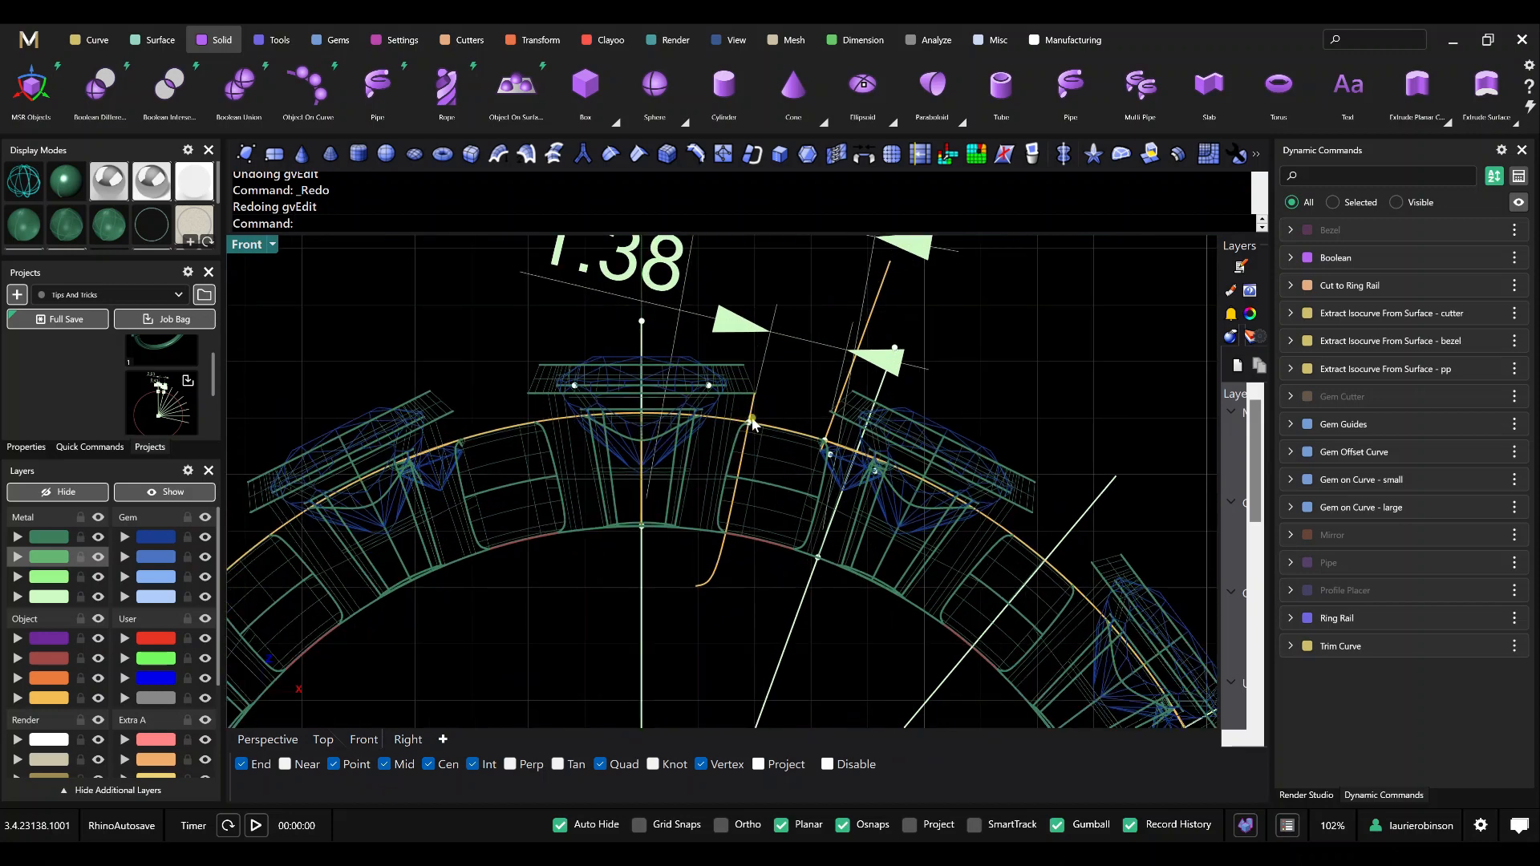
scroll(696, 457, down, 3)
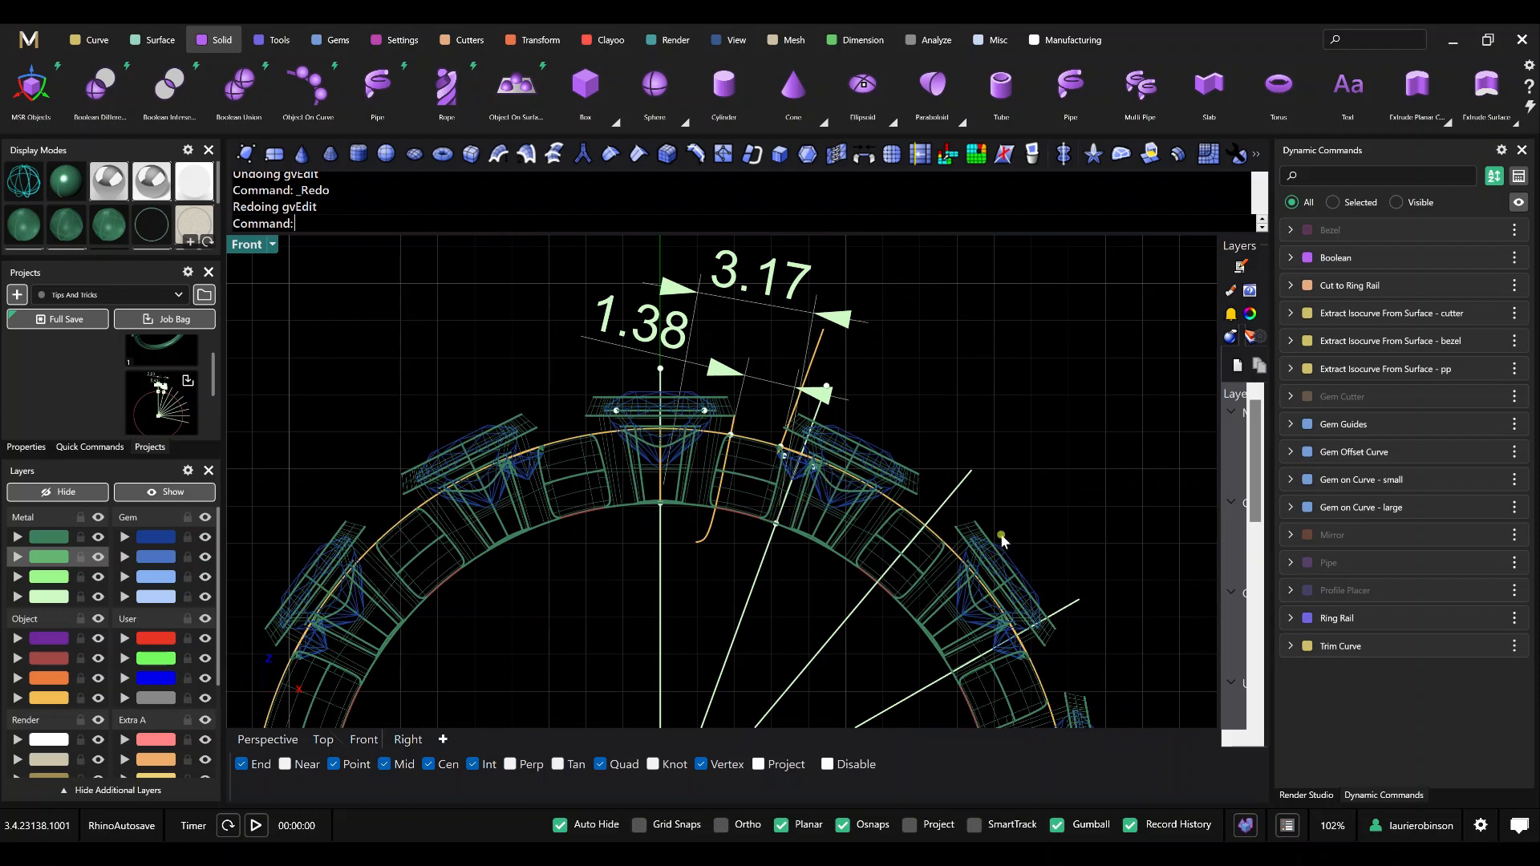
click(1474, 506)
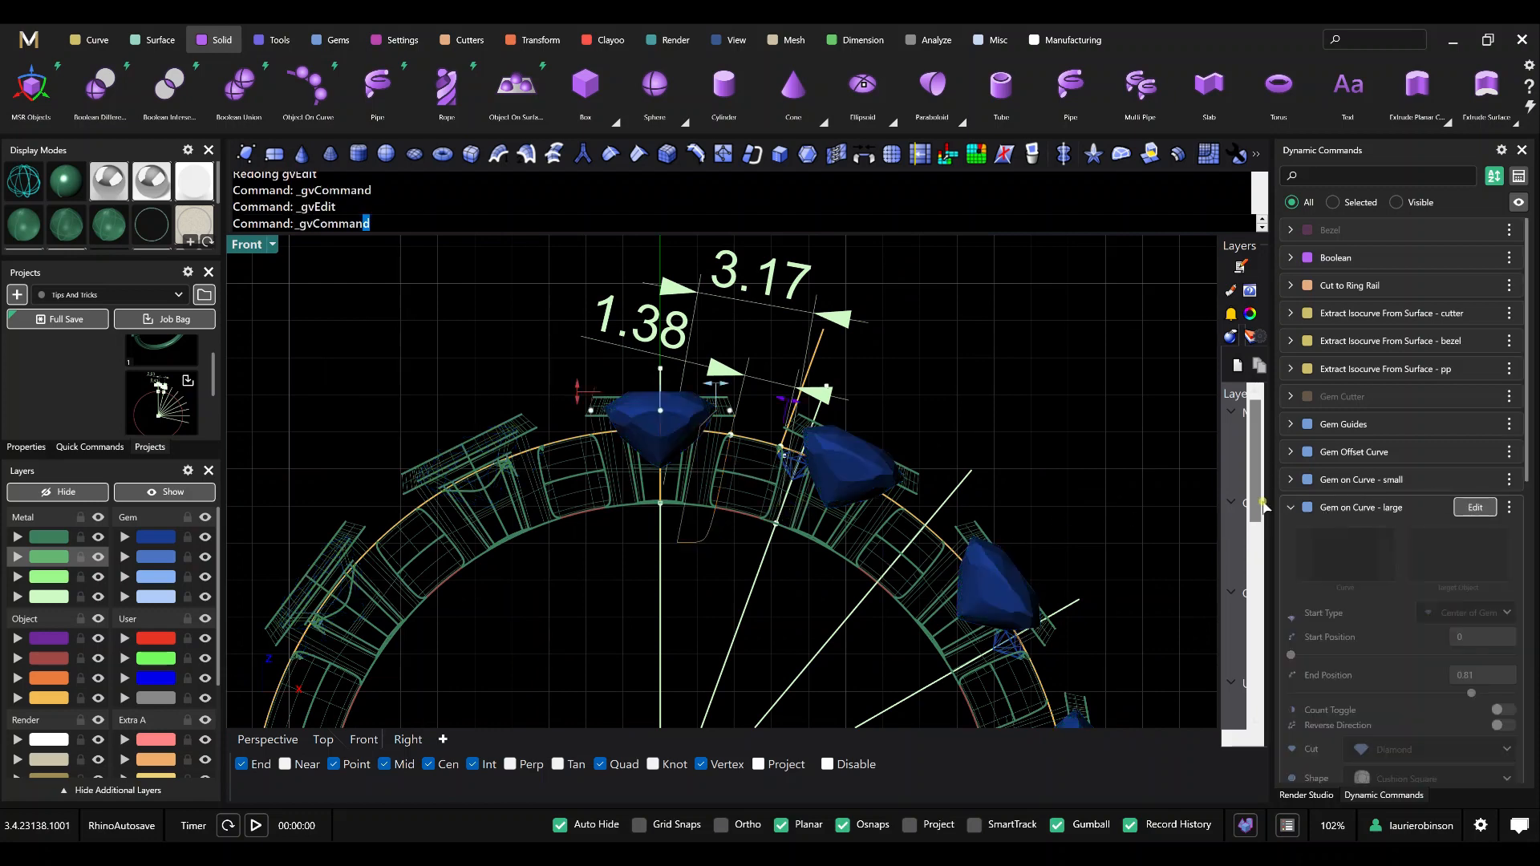
right_drag(1005, 512, 915, 482)
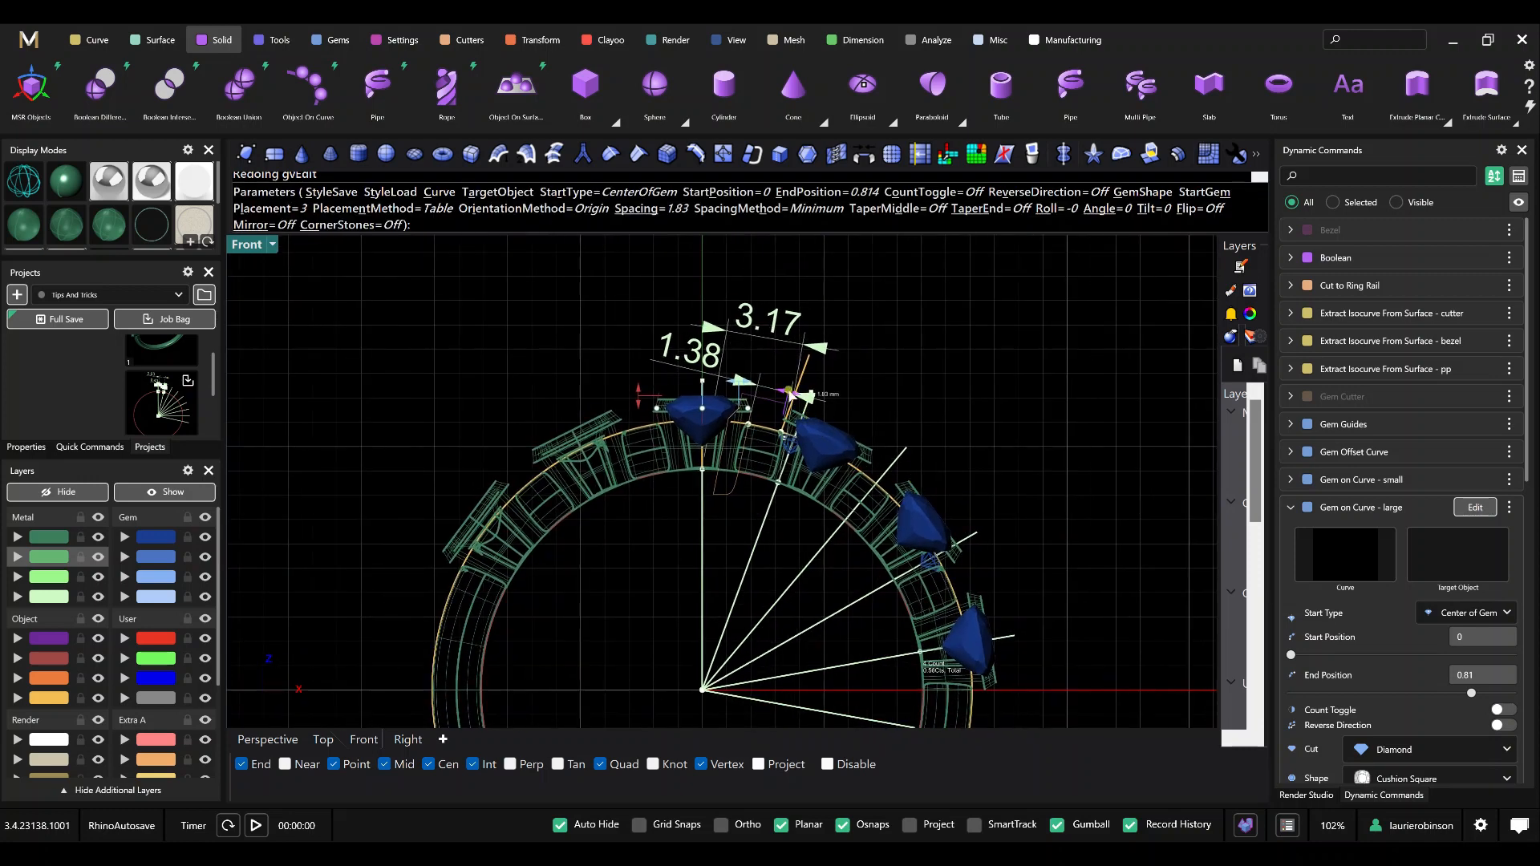
drag(788, 392, 816, 398)
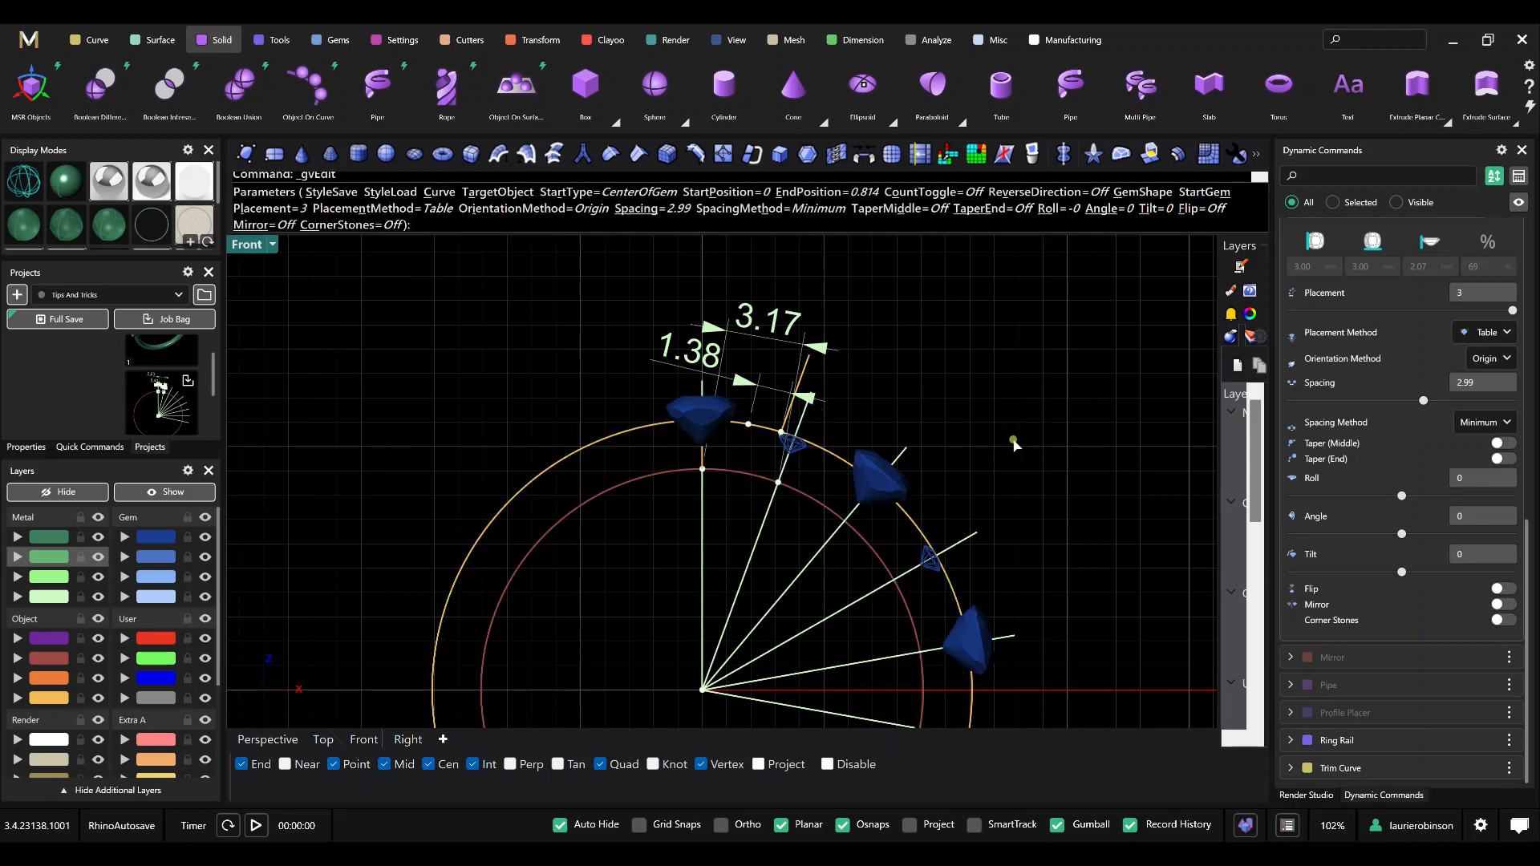
key(Return)
Edit the Gem on Curve - small command in the Perspective view, set its start position to 0.185, and complete the edit.
scroll(766, 441, up, 3)
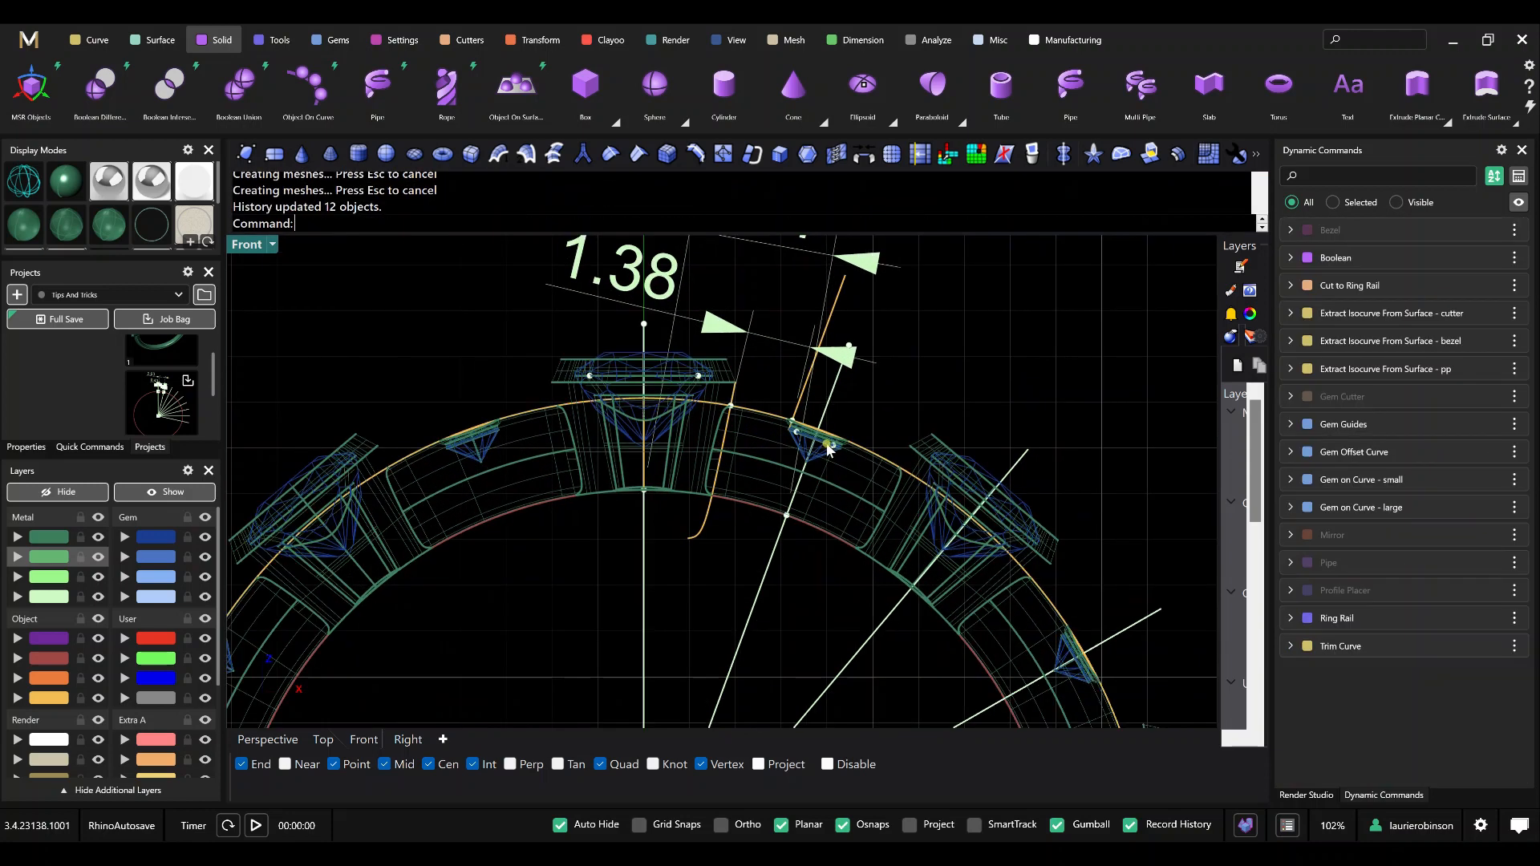
scroll(828, 449, down, 2)
click(267, 738)
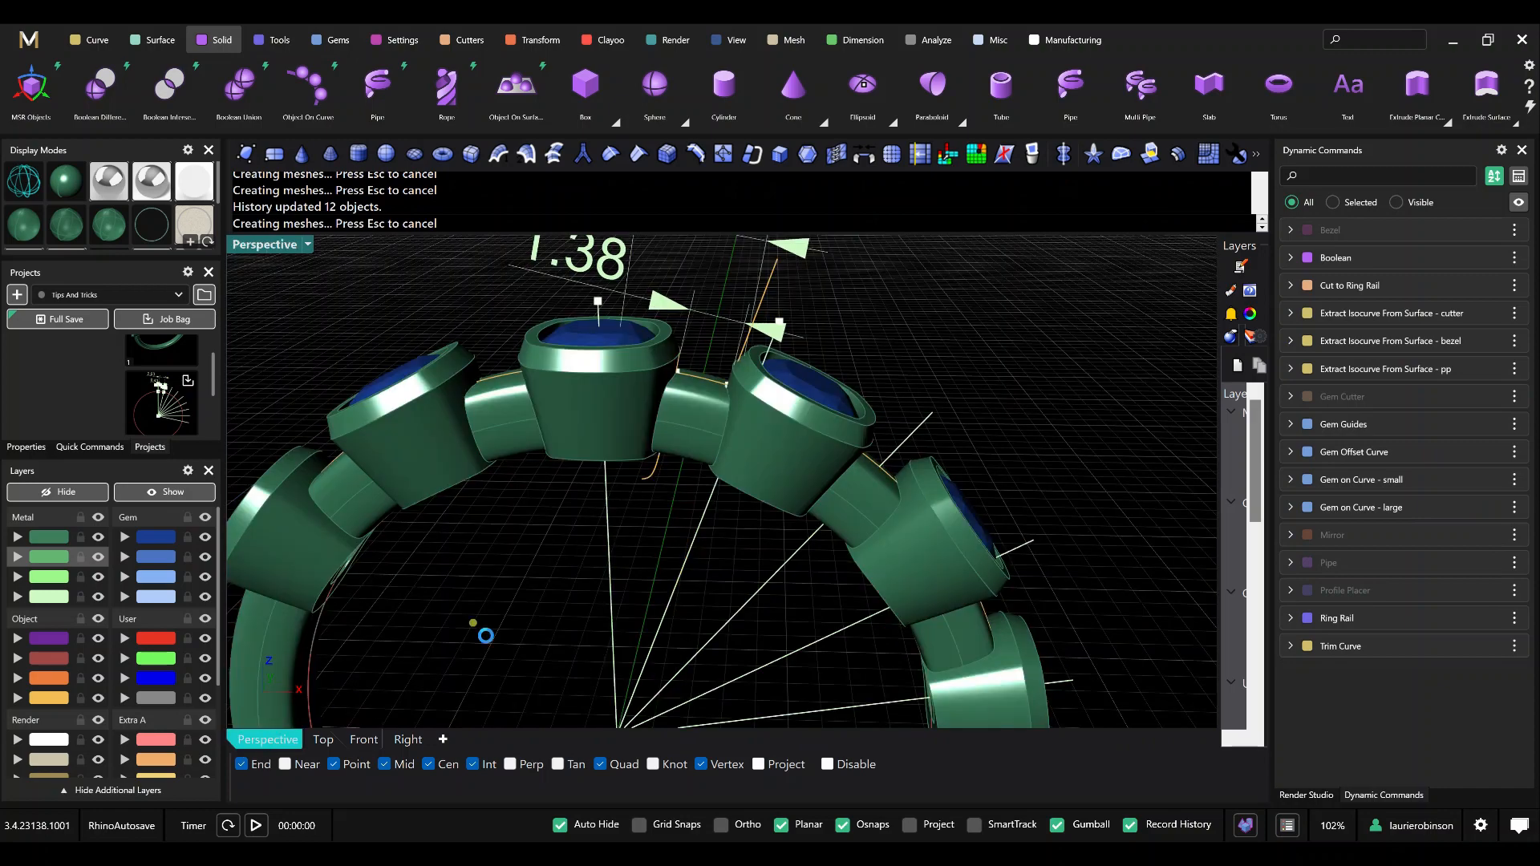
scroll(641, 553, up, 5)
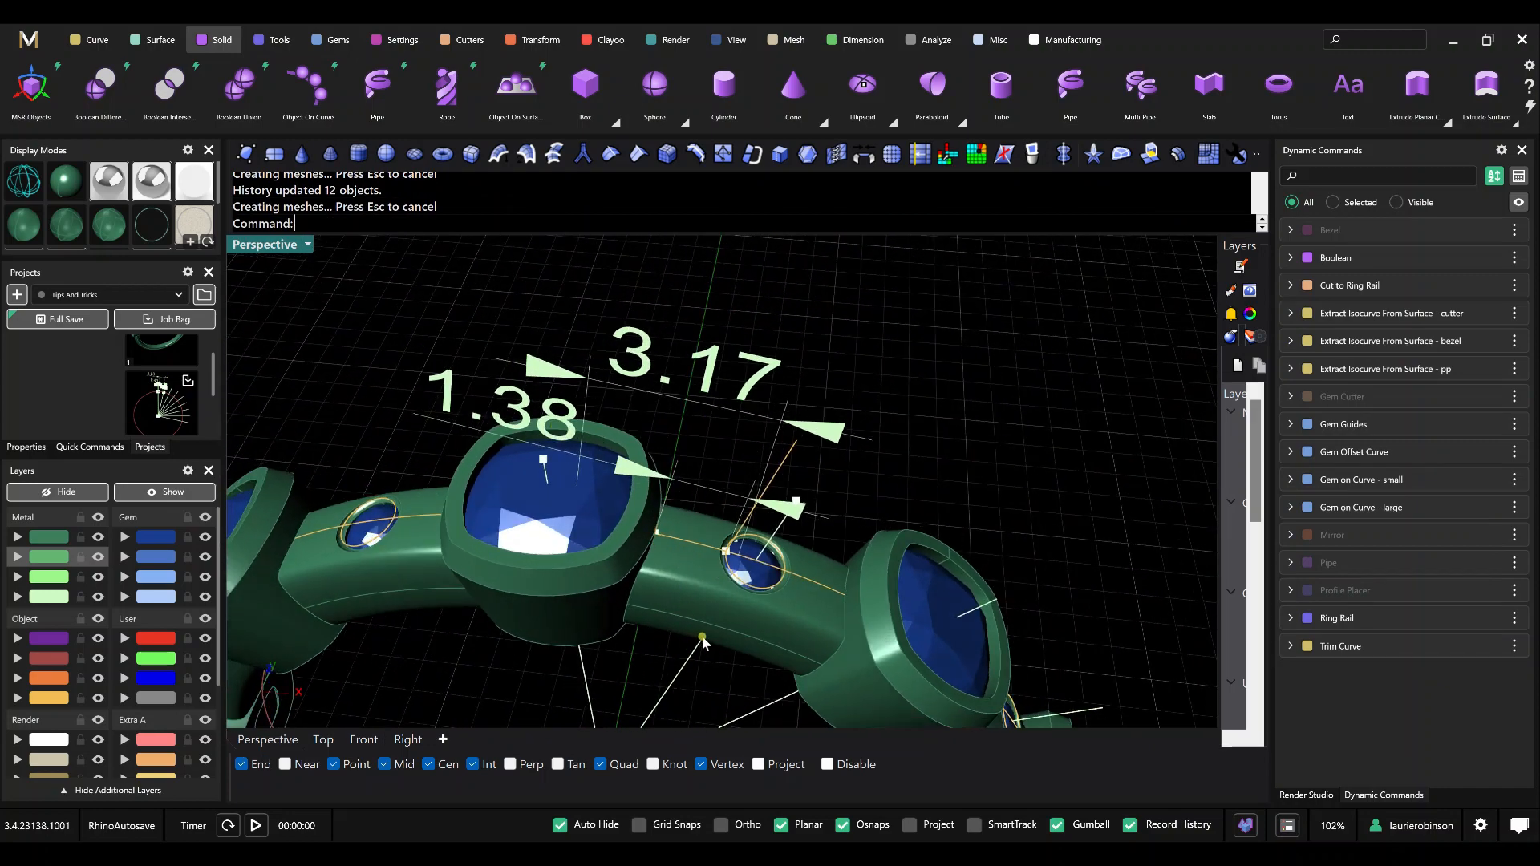
right_drag(724, 629, 731, 590)
scroll(730, 581, down, 5)
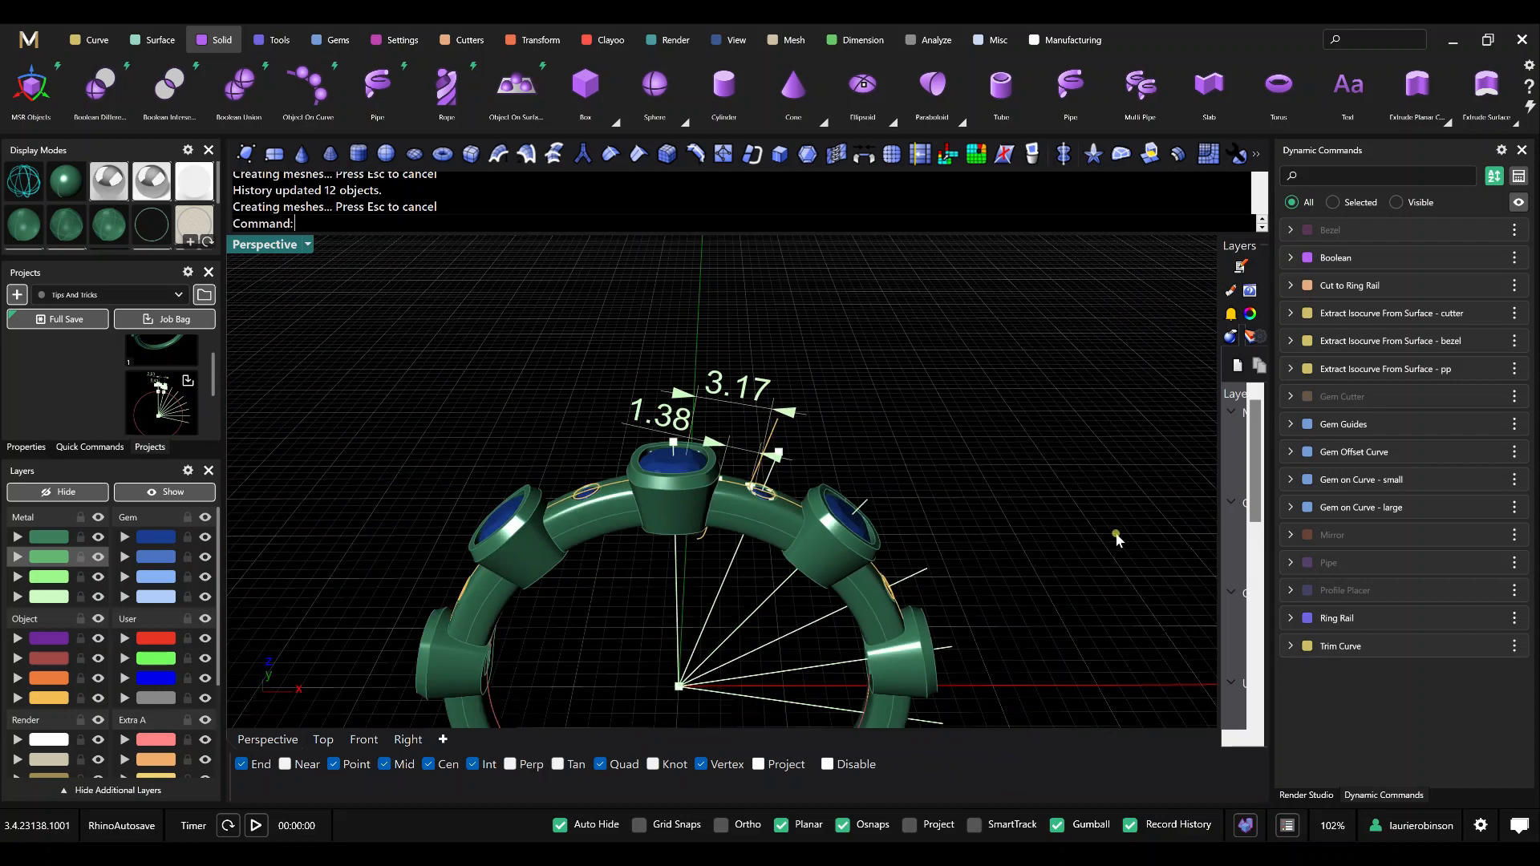
click(1474, 479)
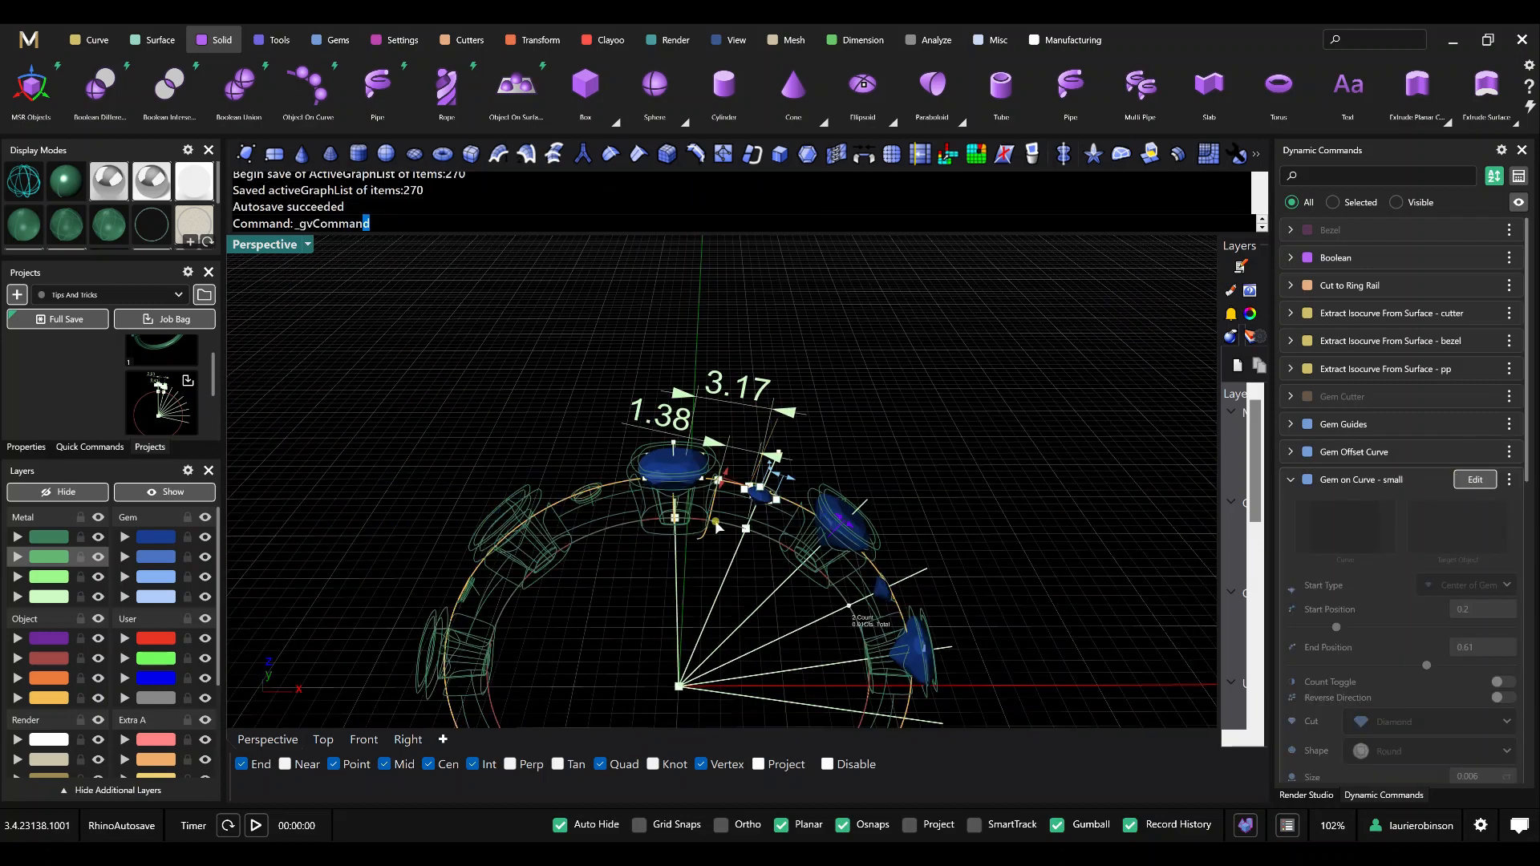
scroll(746, 530, up, 3)
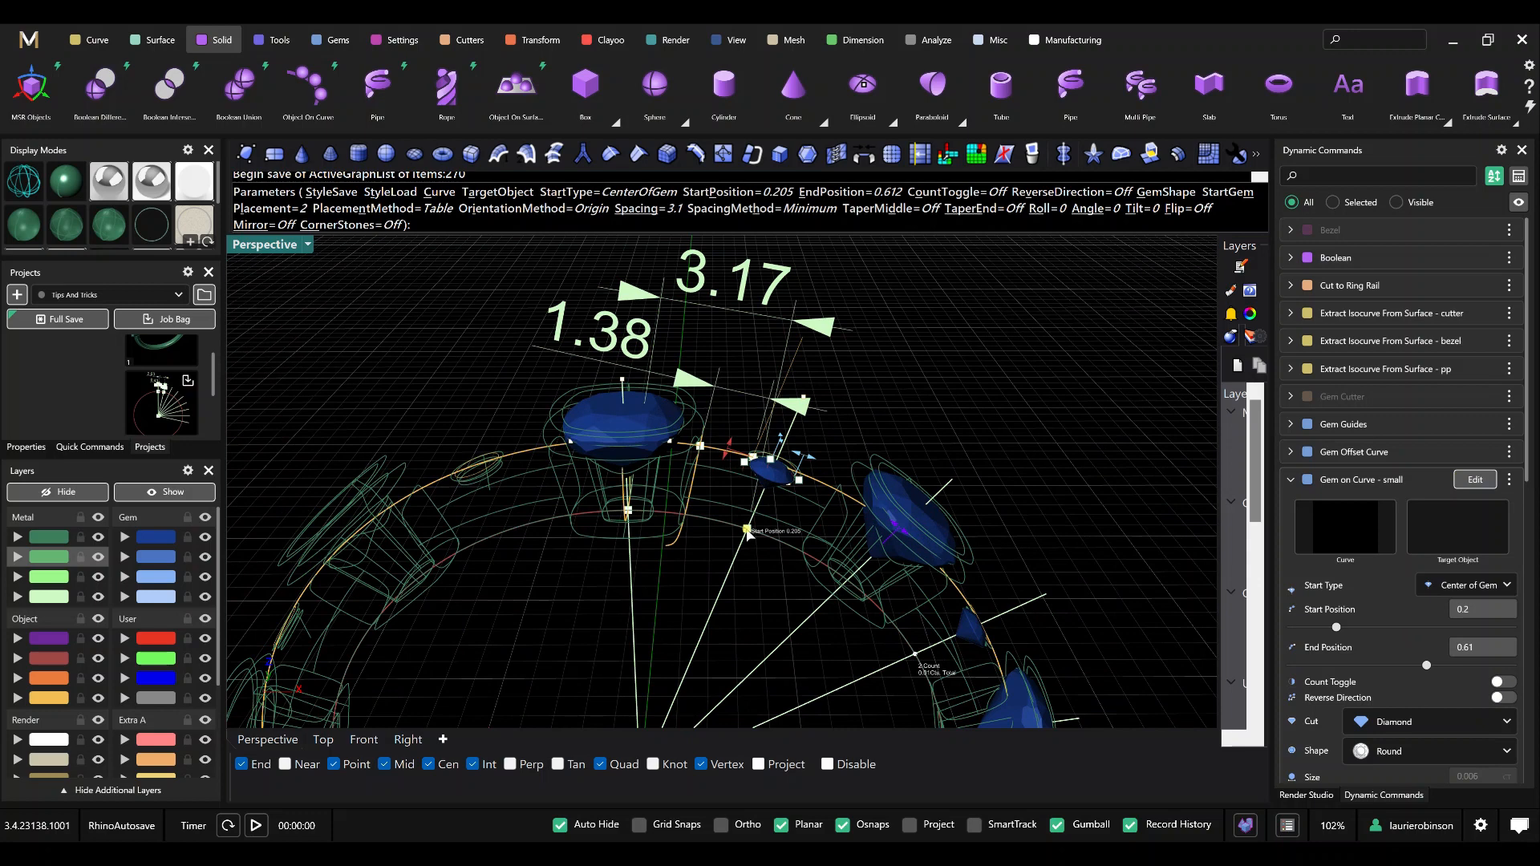
drag(747, 531, 737, 533)
right_click(944, 420)
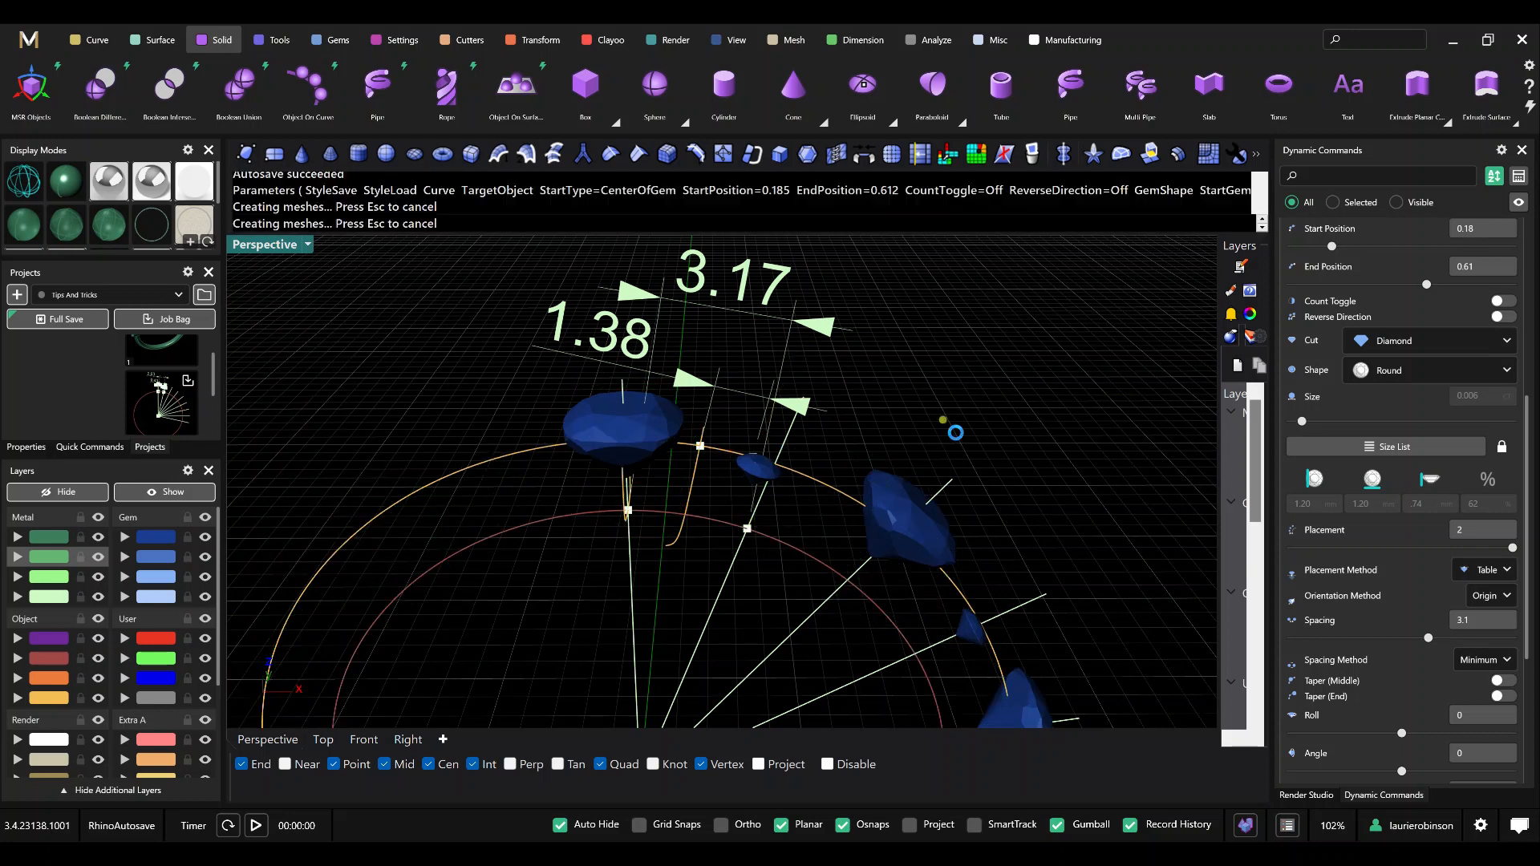
Delete the four old arrayed guide lines in the Front view, keeping the vertical line and the first angled line.
right_drag(793, 407, 840, 446)
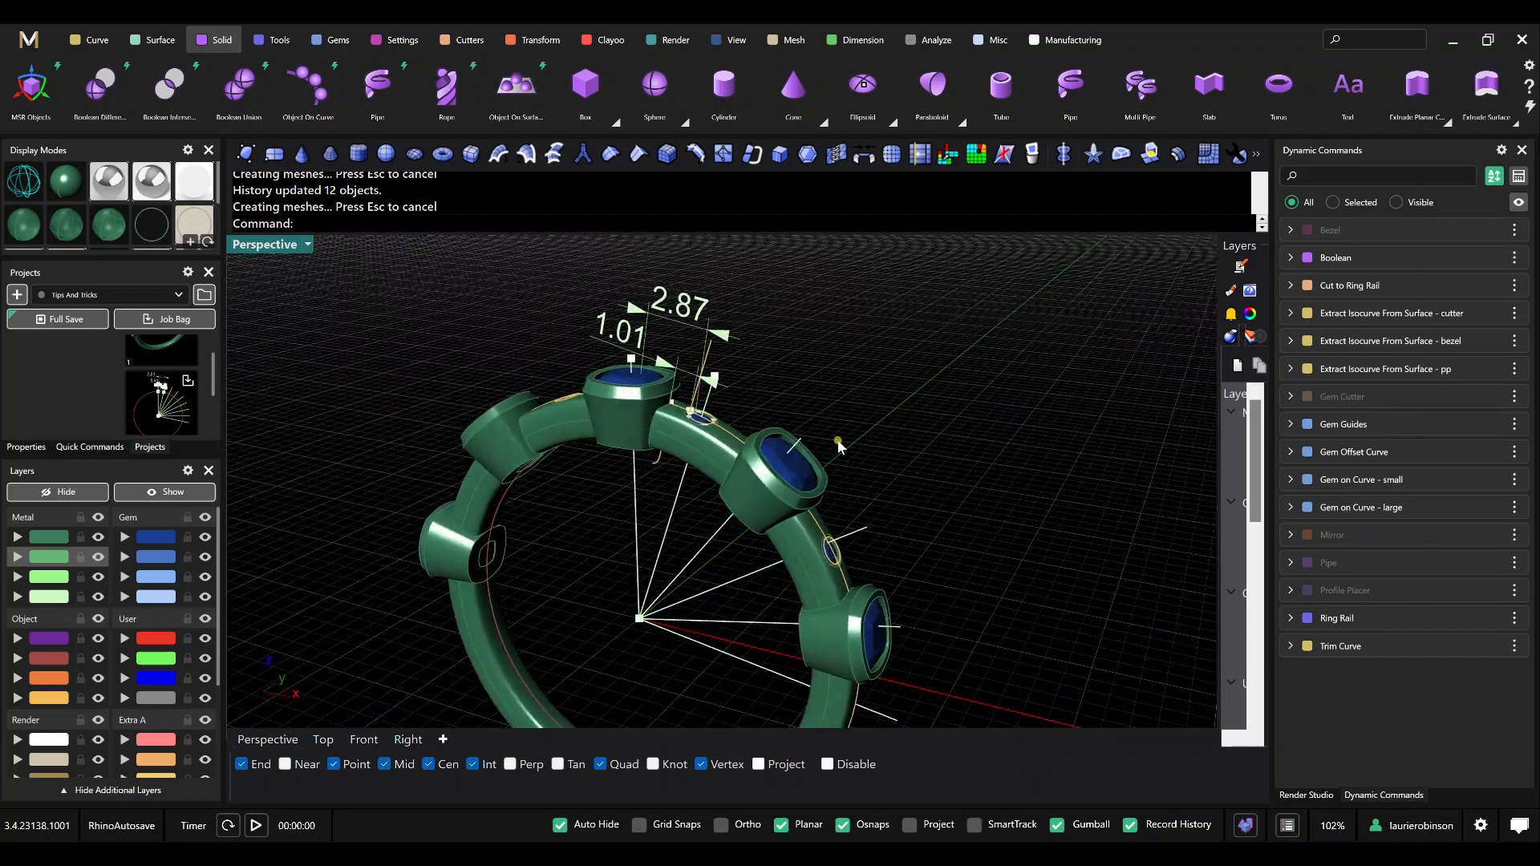
click(365, 741)
click(362, 741)
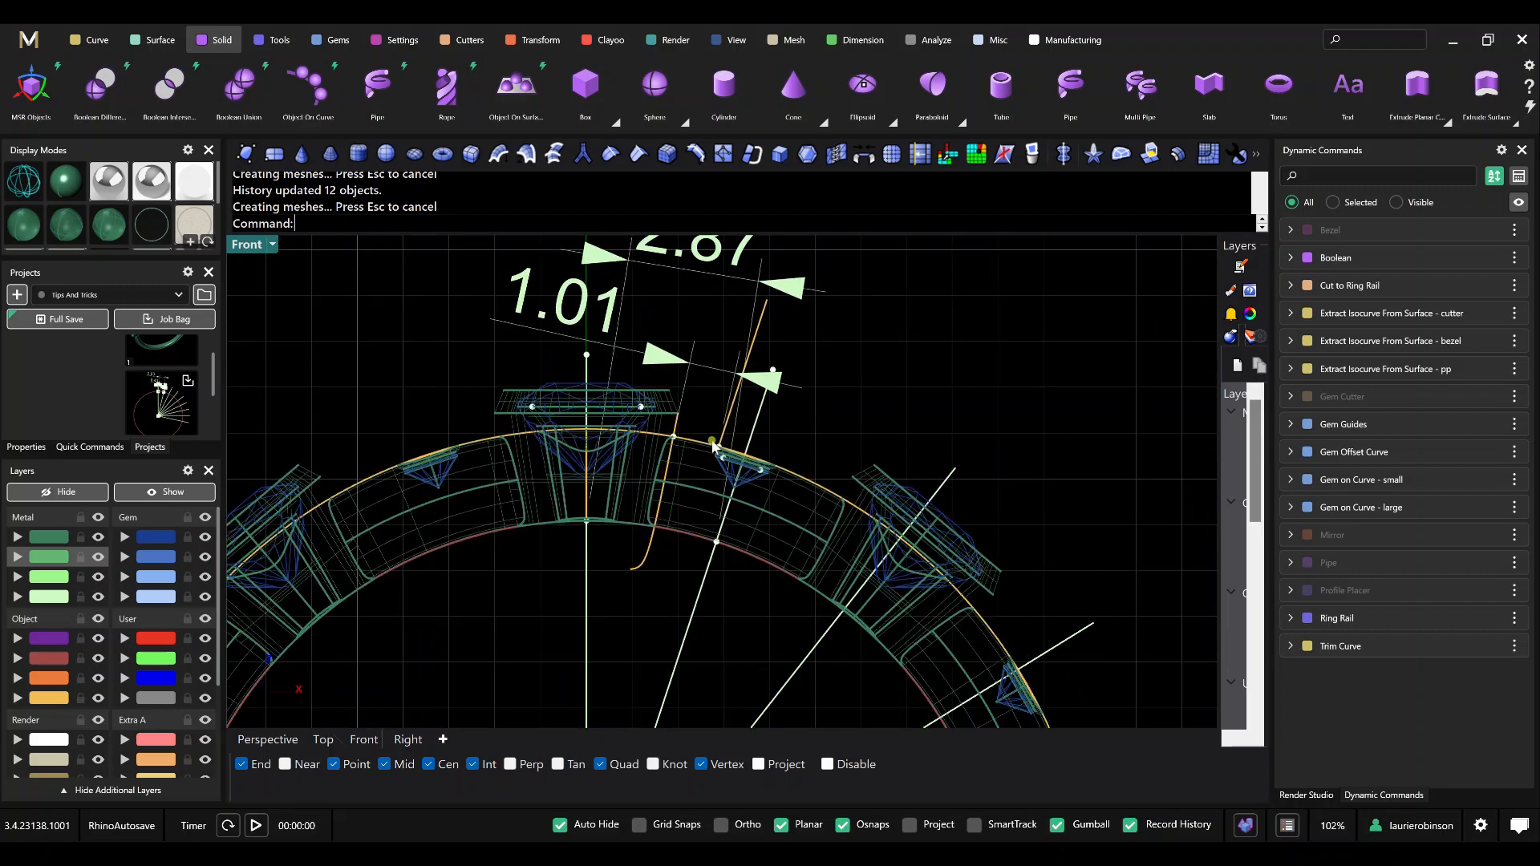
scroll(680, 520, down, 5)
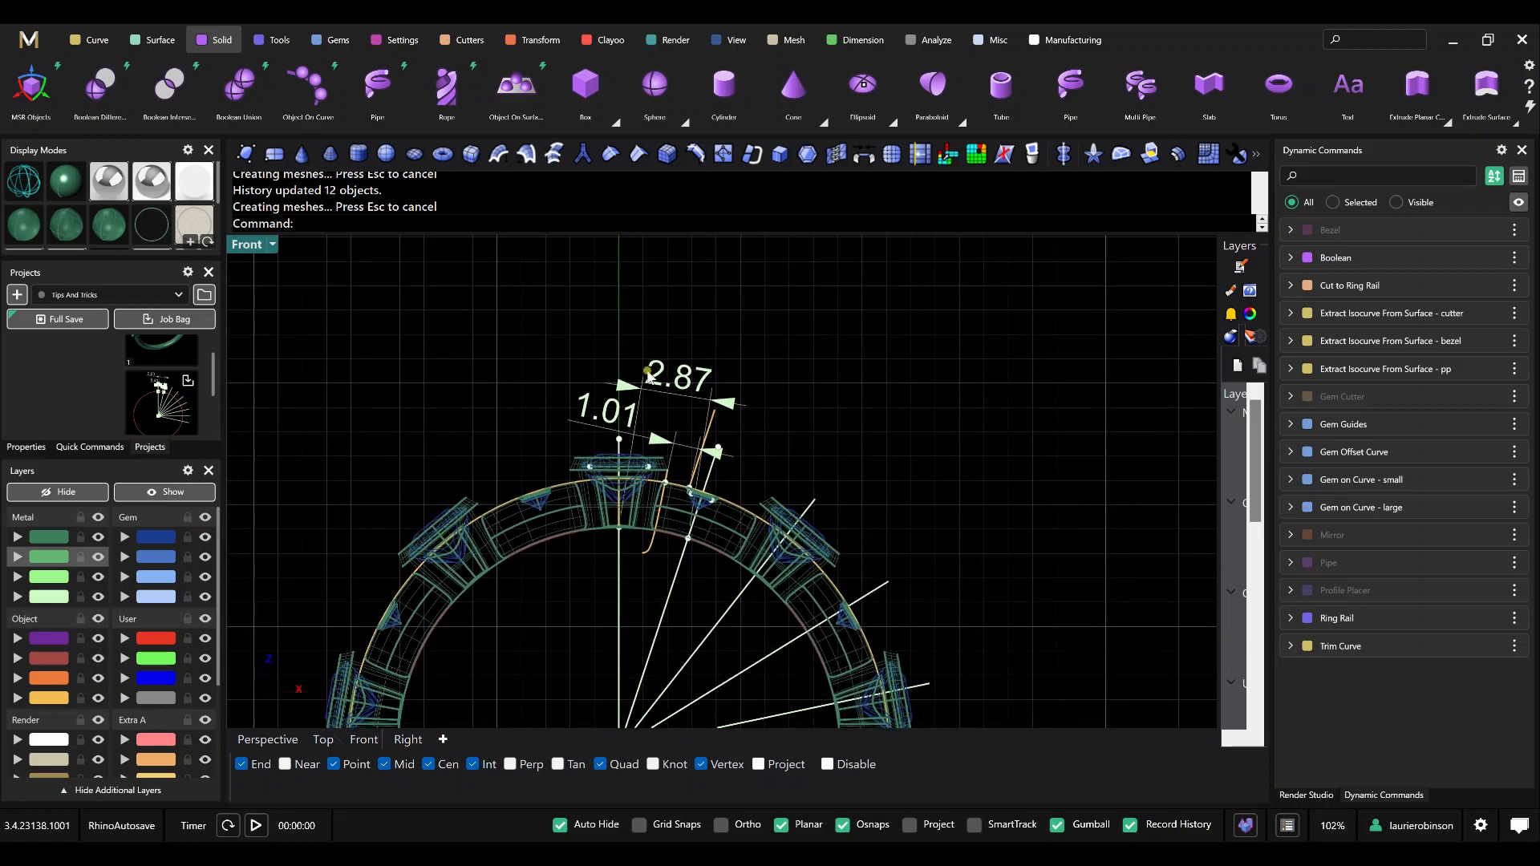
scroll(890, 503, down, 3)
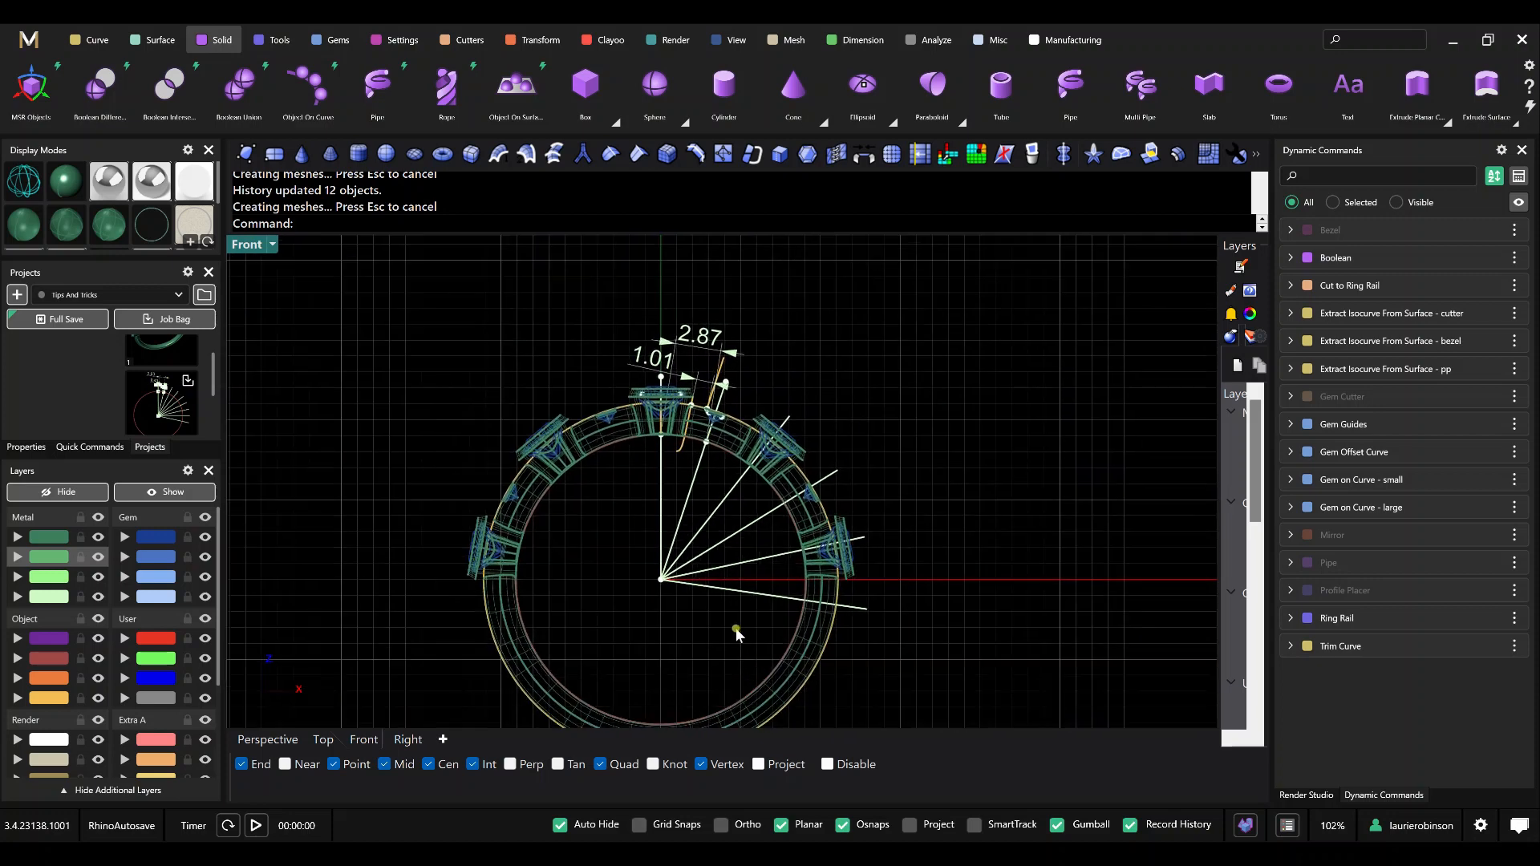
drag(738, 636, 709, 520)
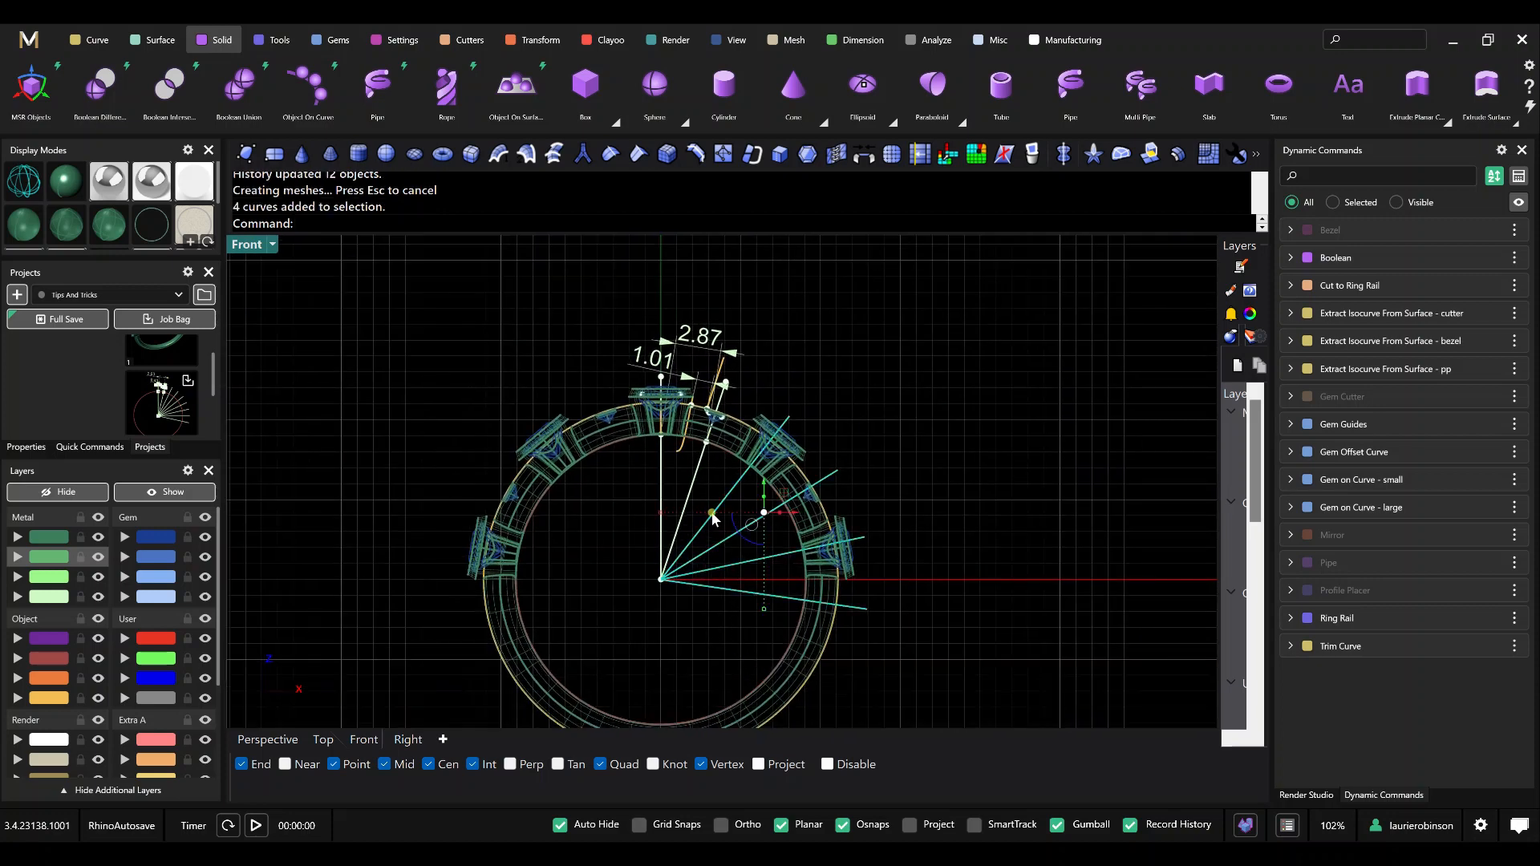
key(Delete)
scroll(710, 514, up, 3)
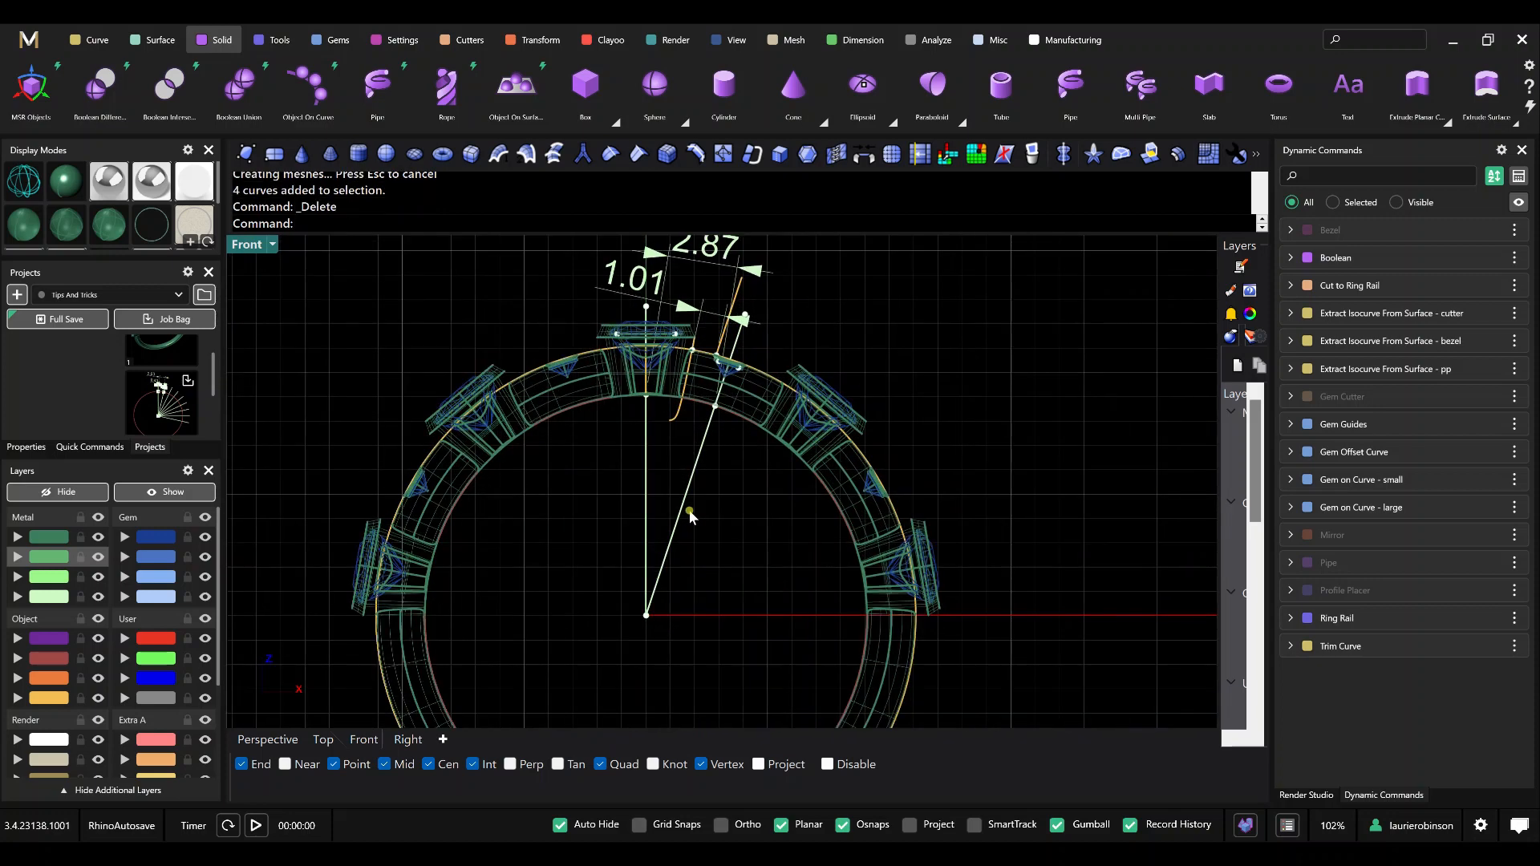
text(arraycrv)
key(Return)
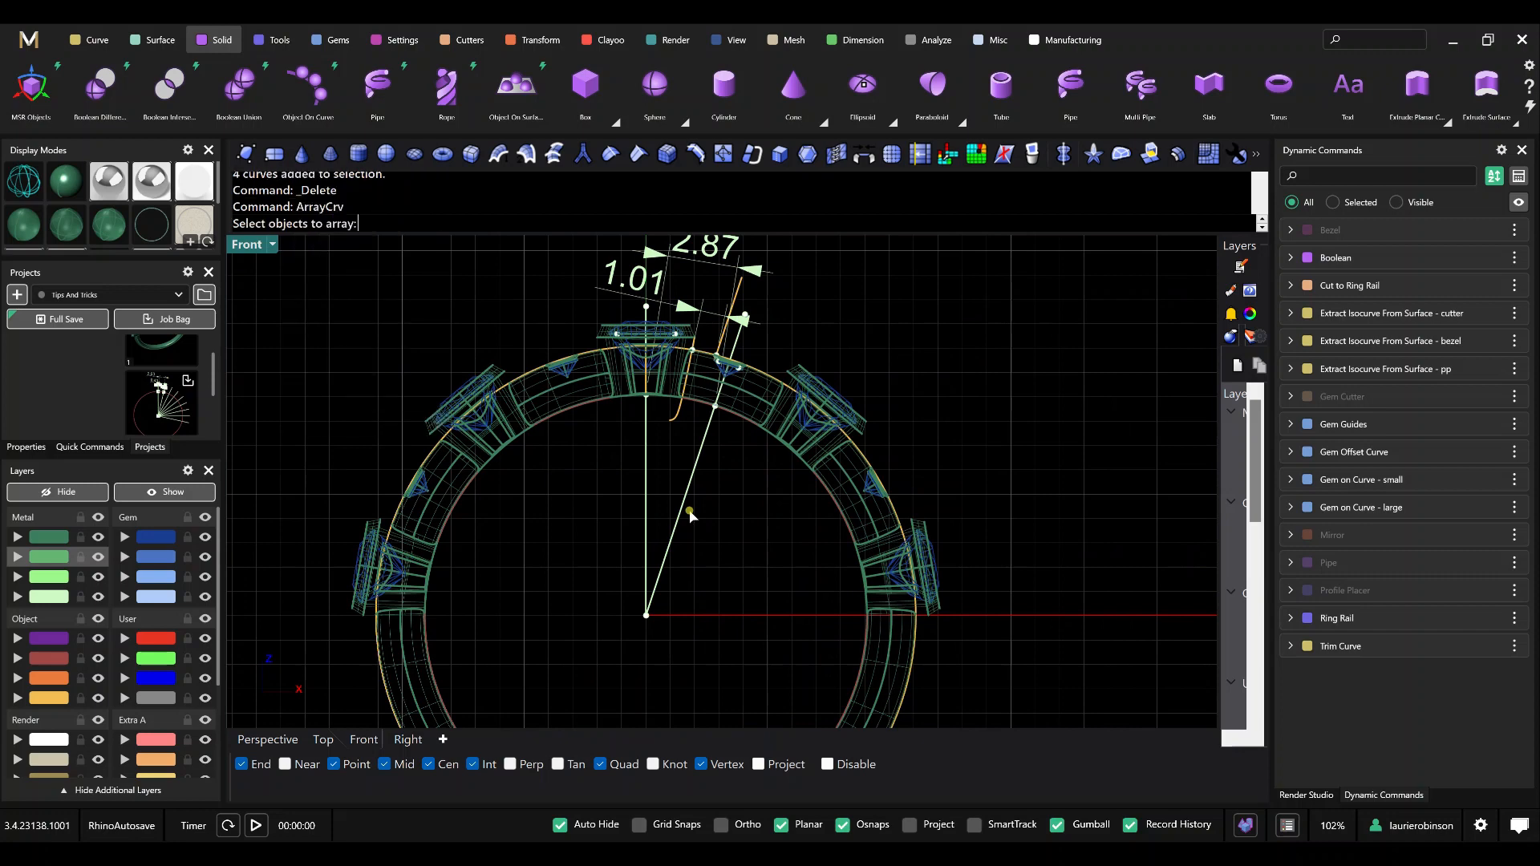
click(686, 499)
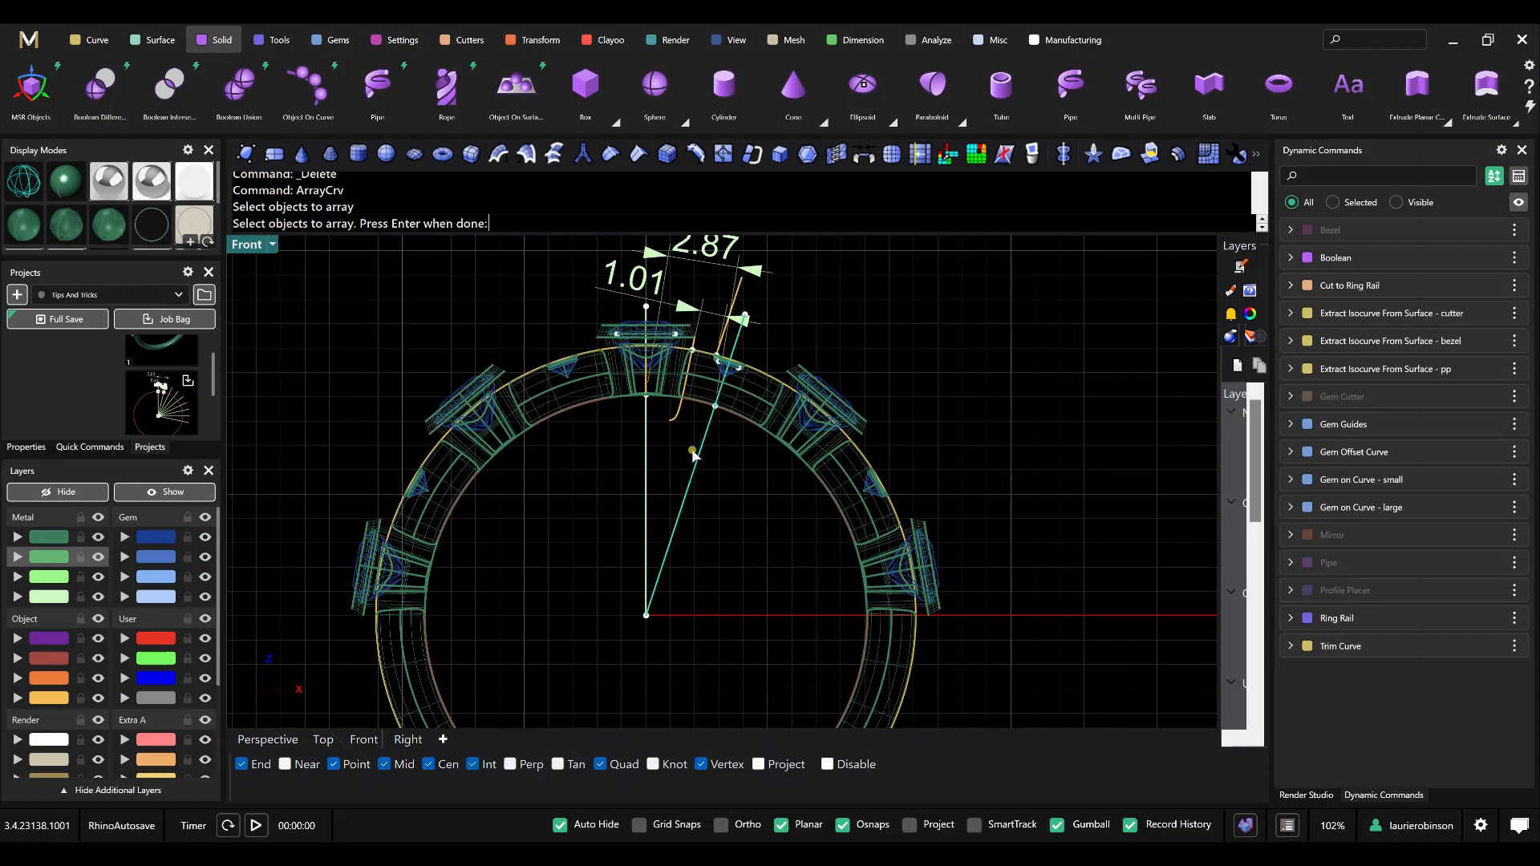
click(702, 405)
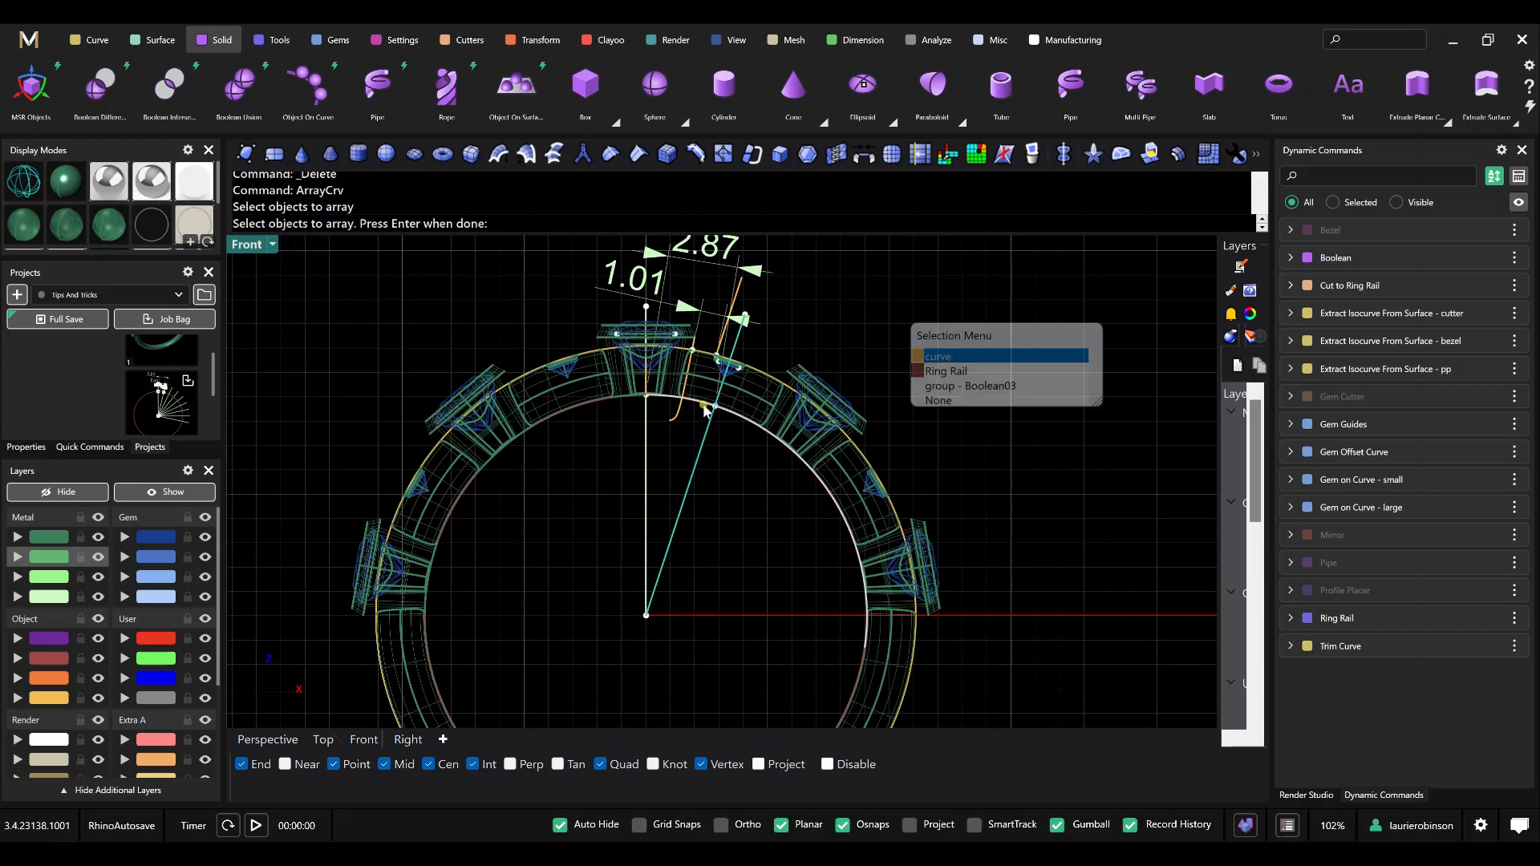
click(953, 358)
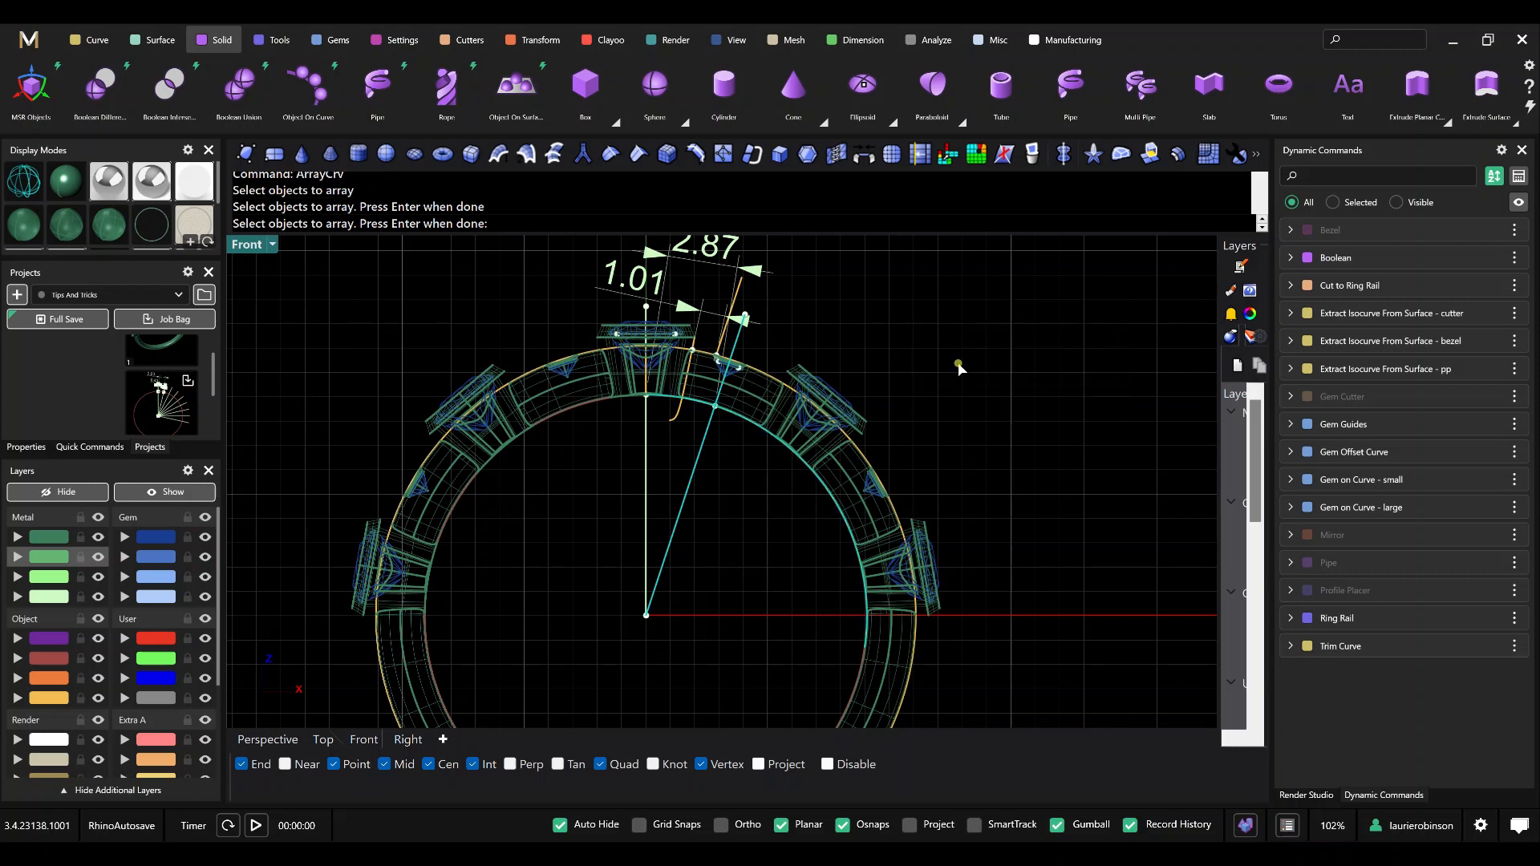
key(Return)
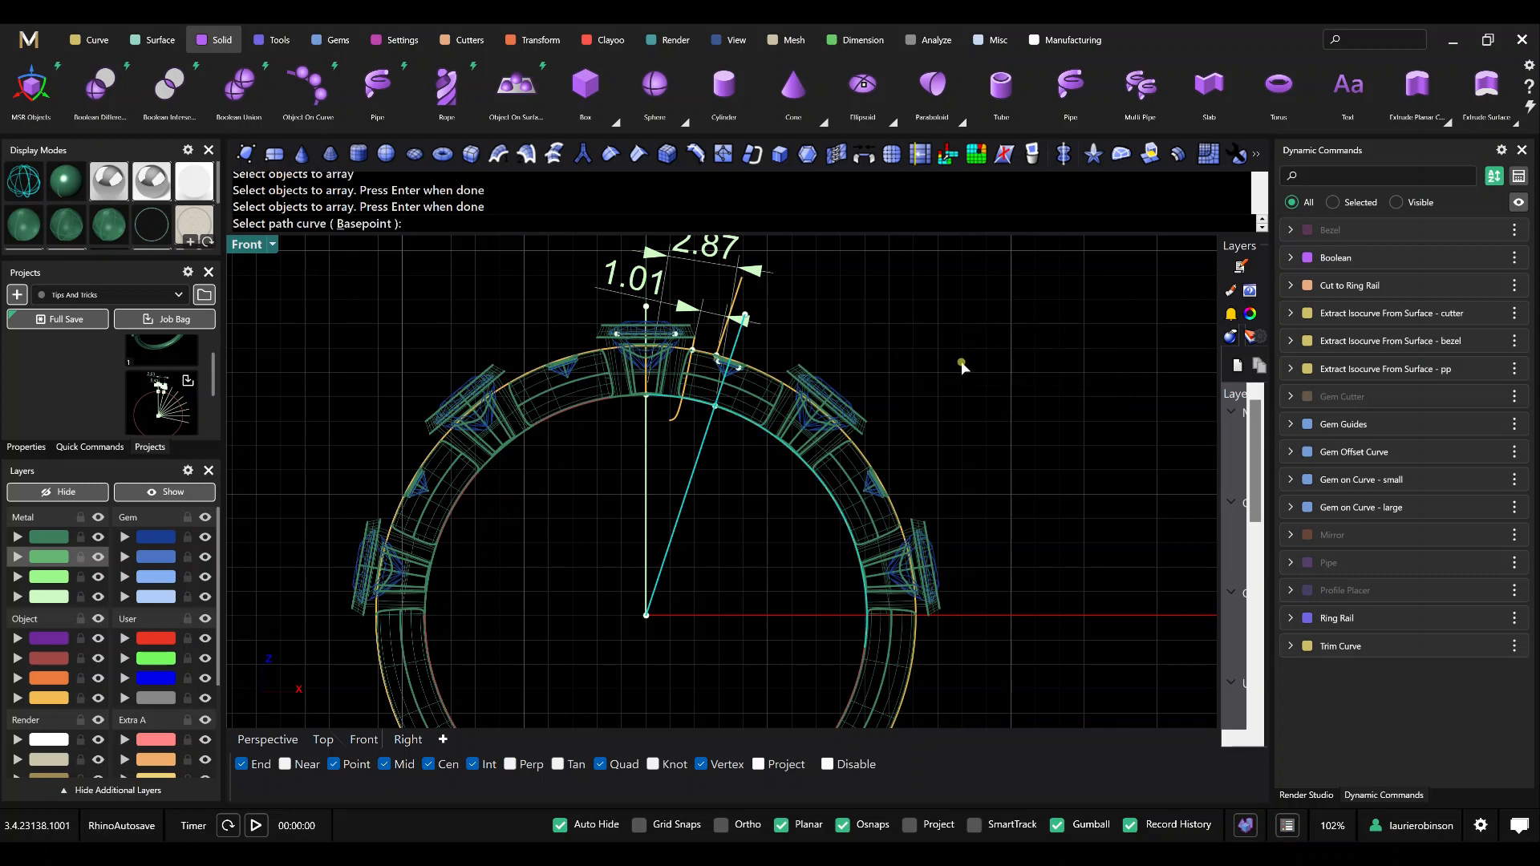
key(Escape)
Array the angled guide line along the inner ring curve with ArrayCrv, using a distance of 2.87 between items and Freeform orientation.
key(Return)
click(695, 474)
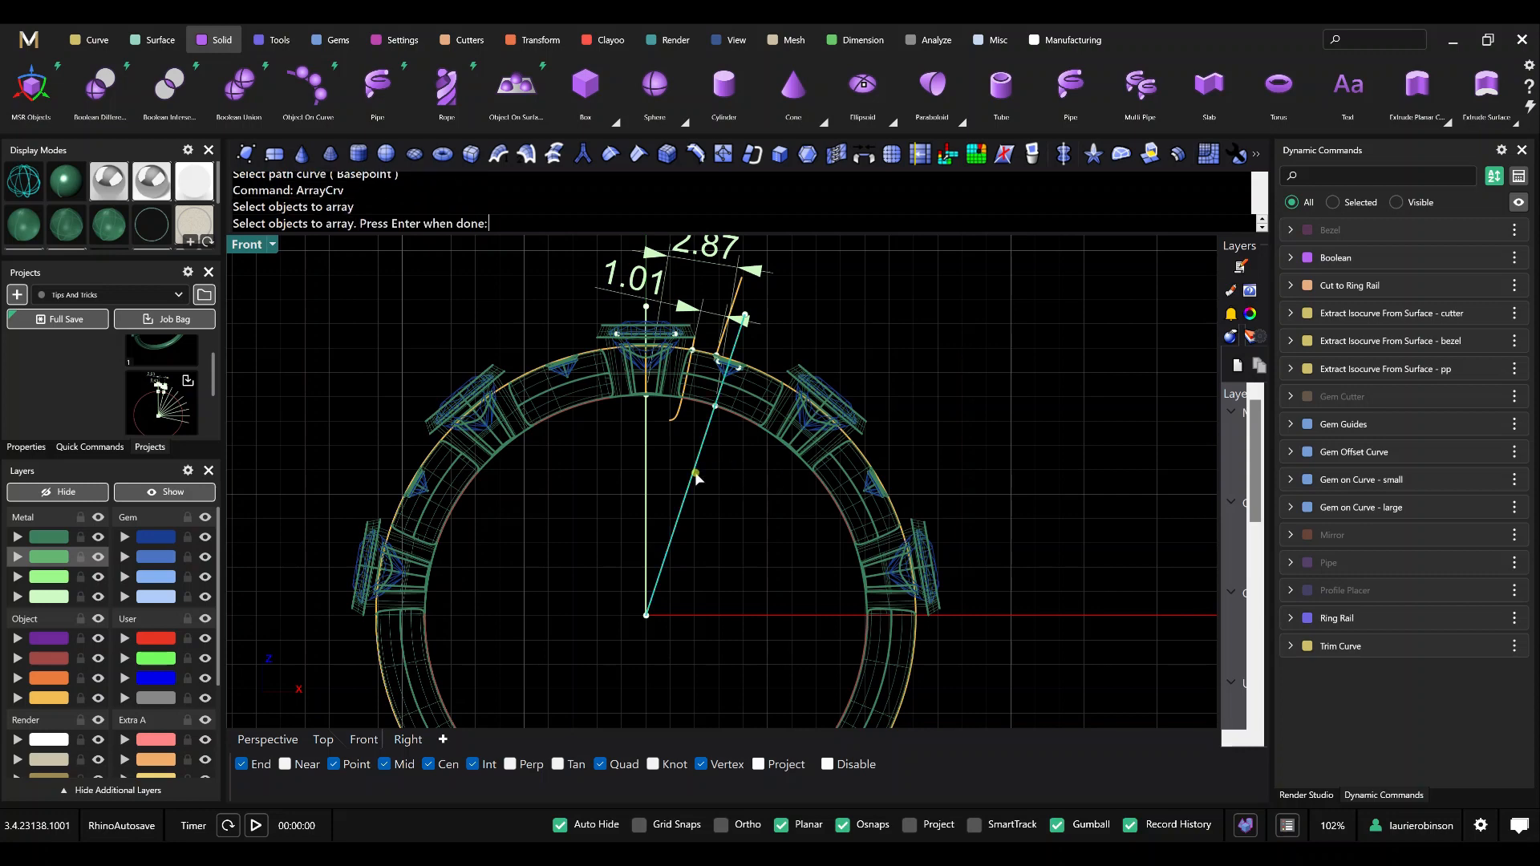
key(Return)
click(699, 407)
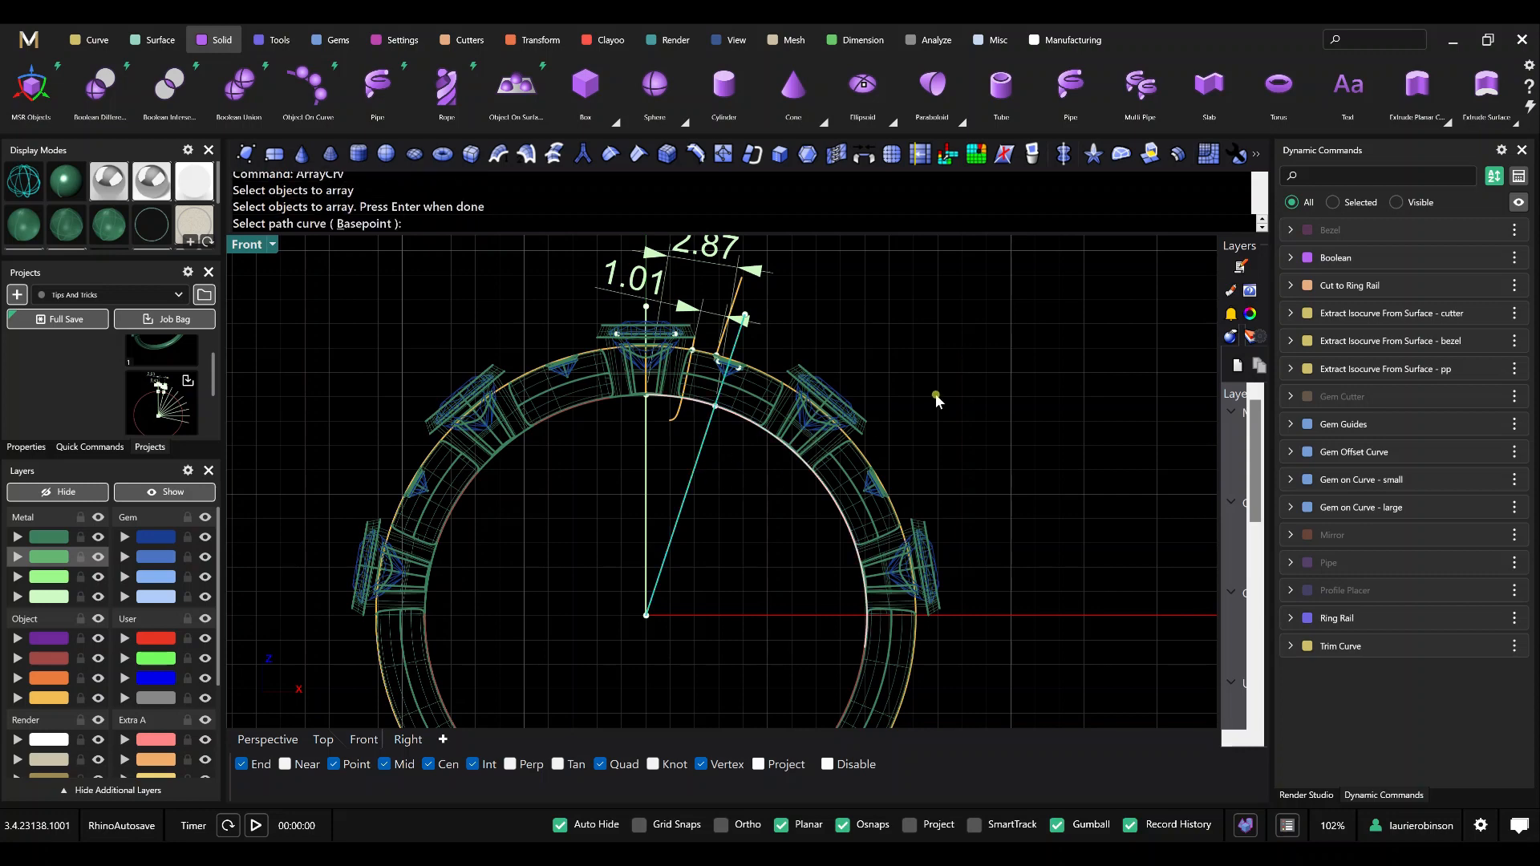
click(998, 435)
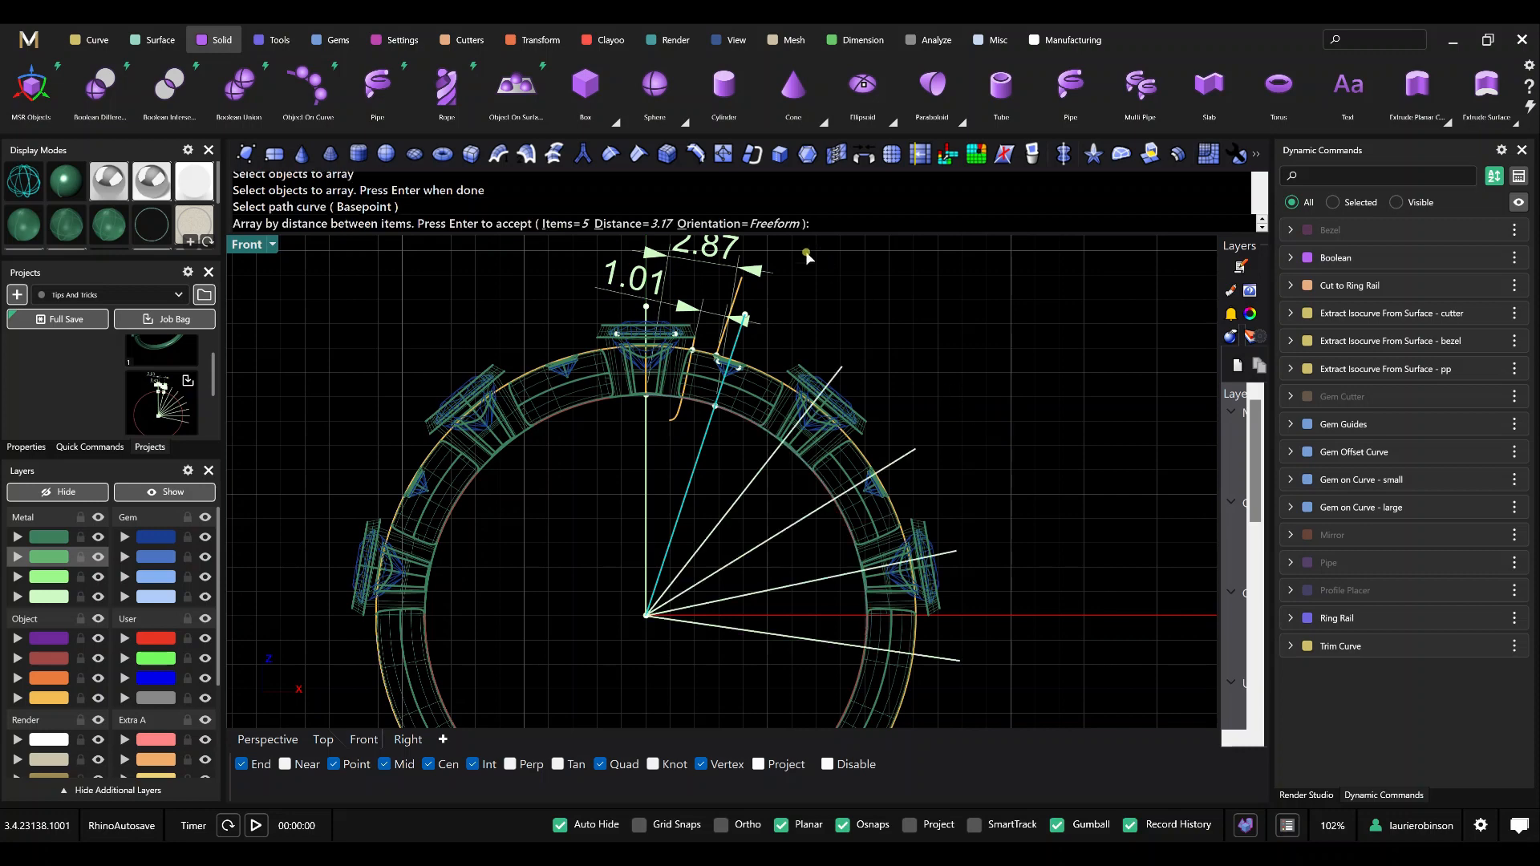
right_drag(908, 325, 903, 363)
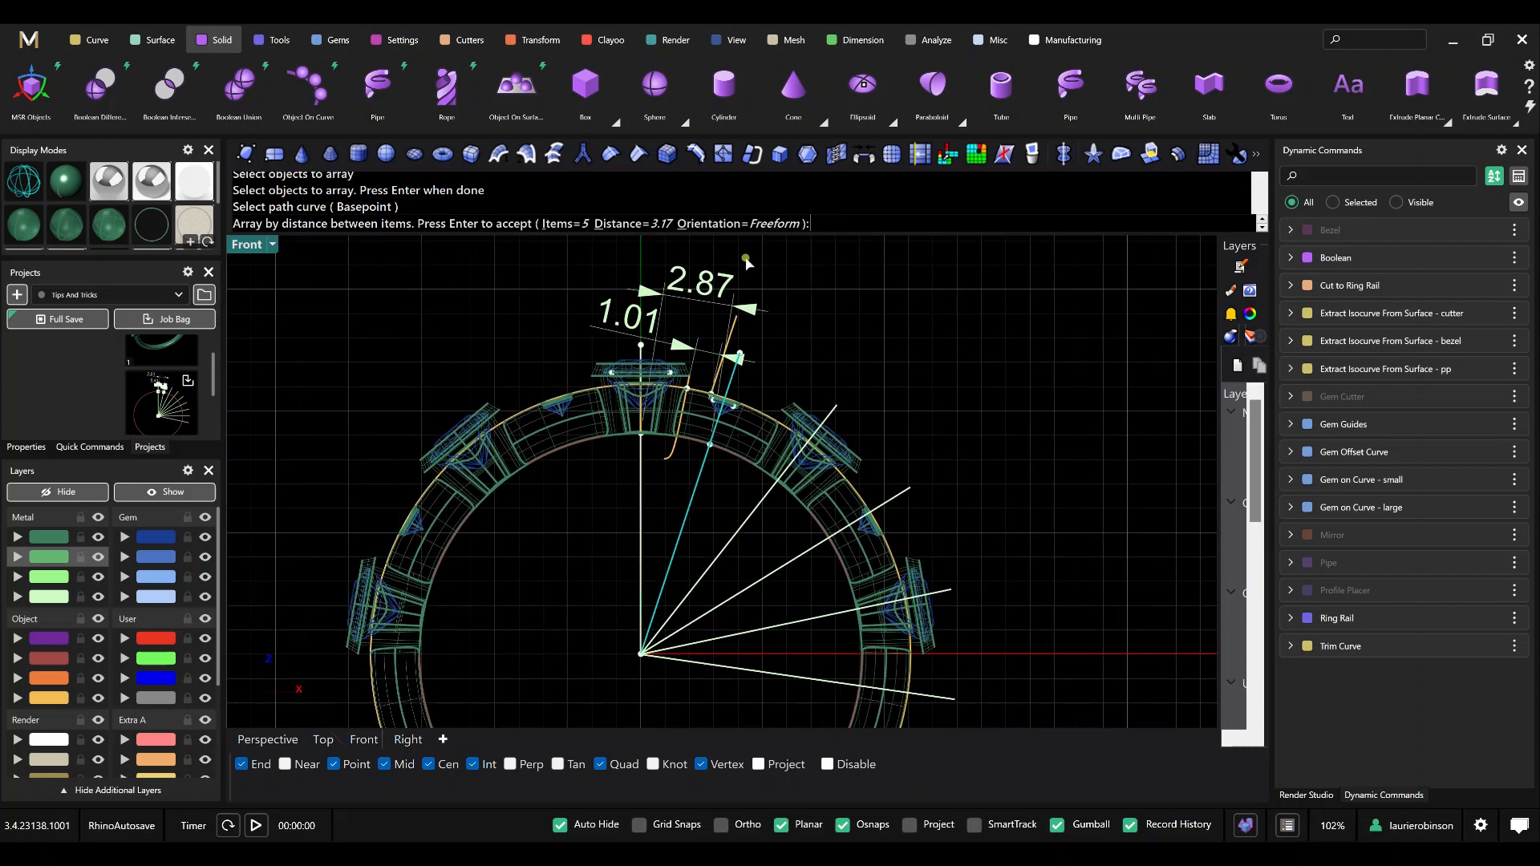
click(645, 224)
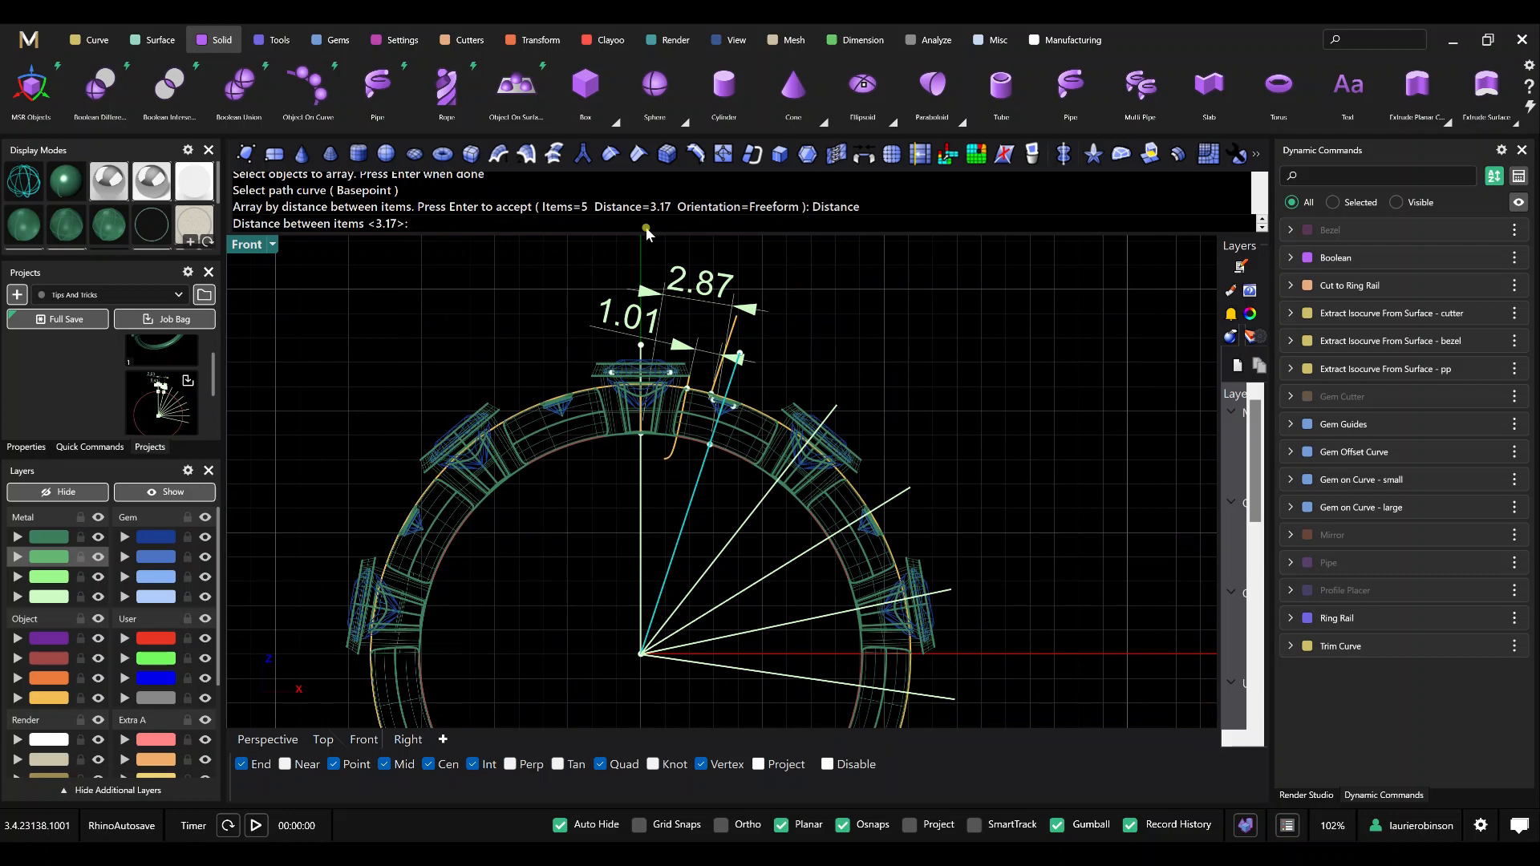
text(2.87)
key(Return)
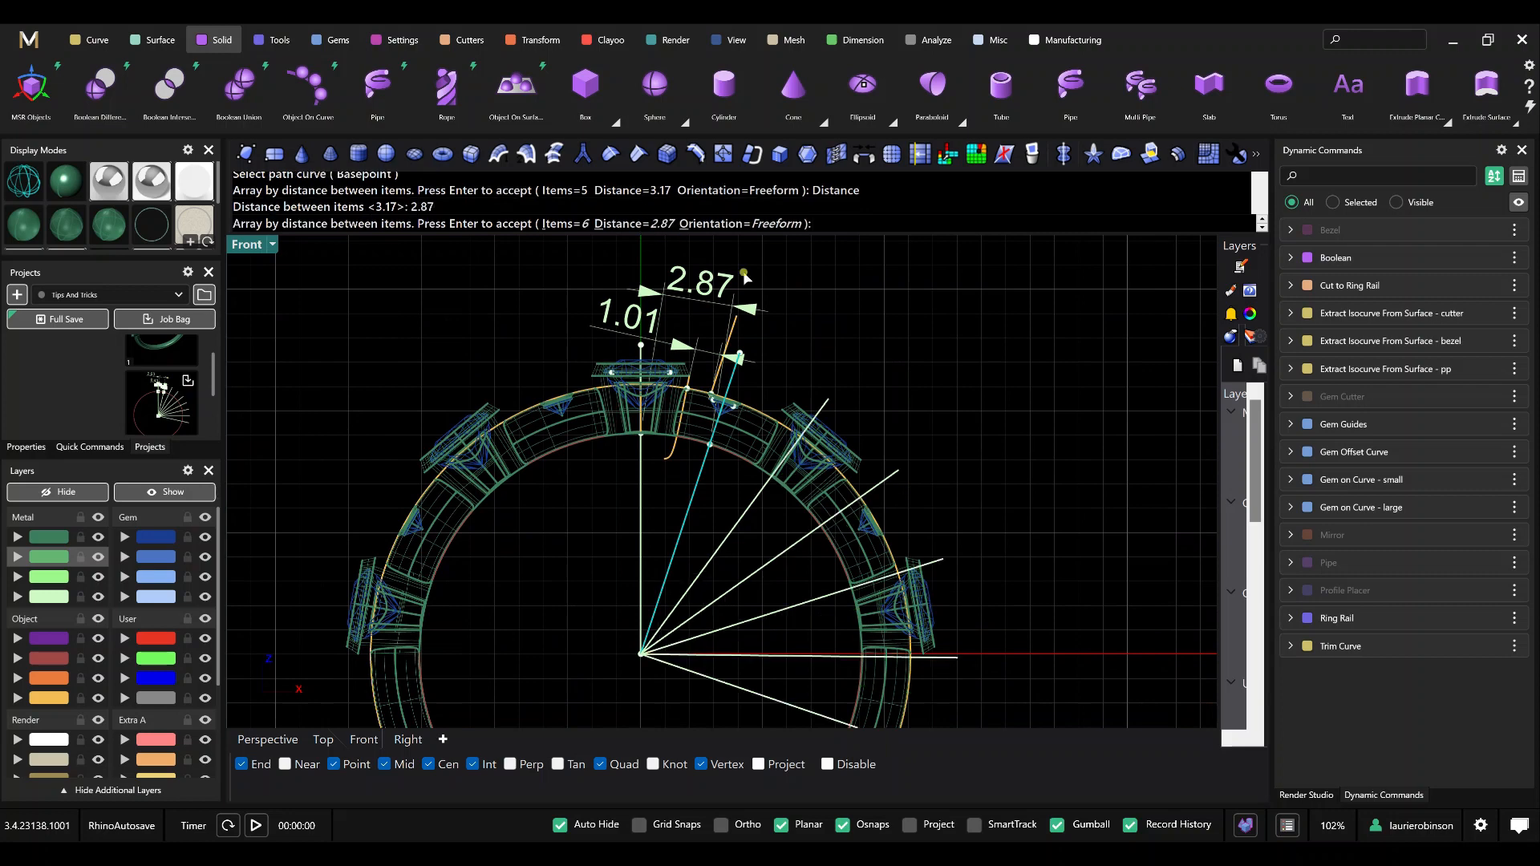
key(Return)
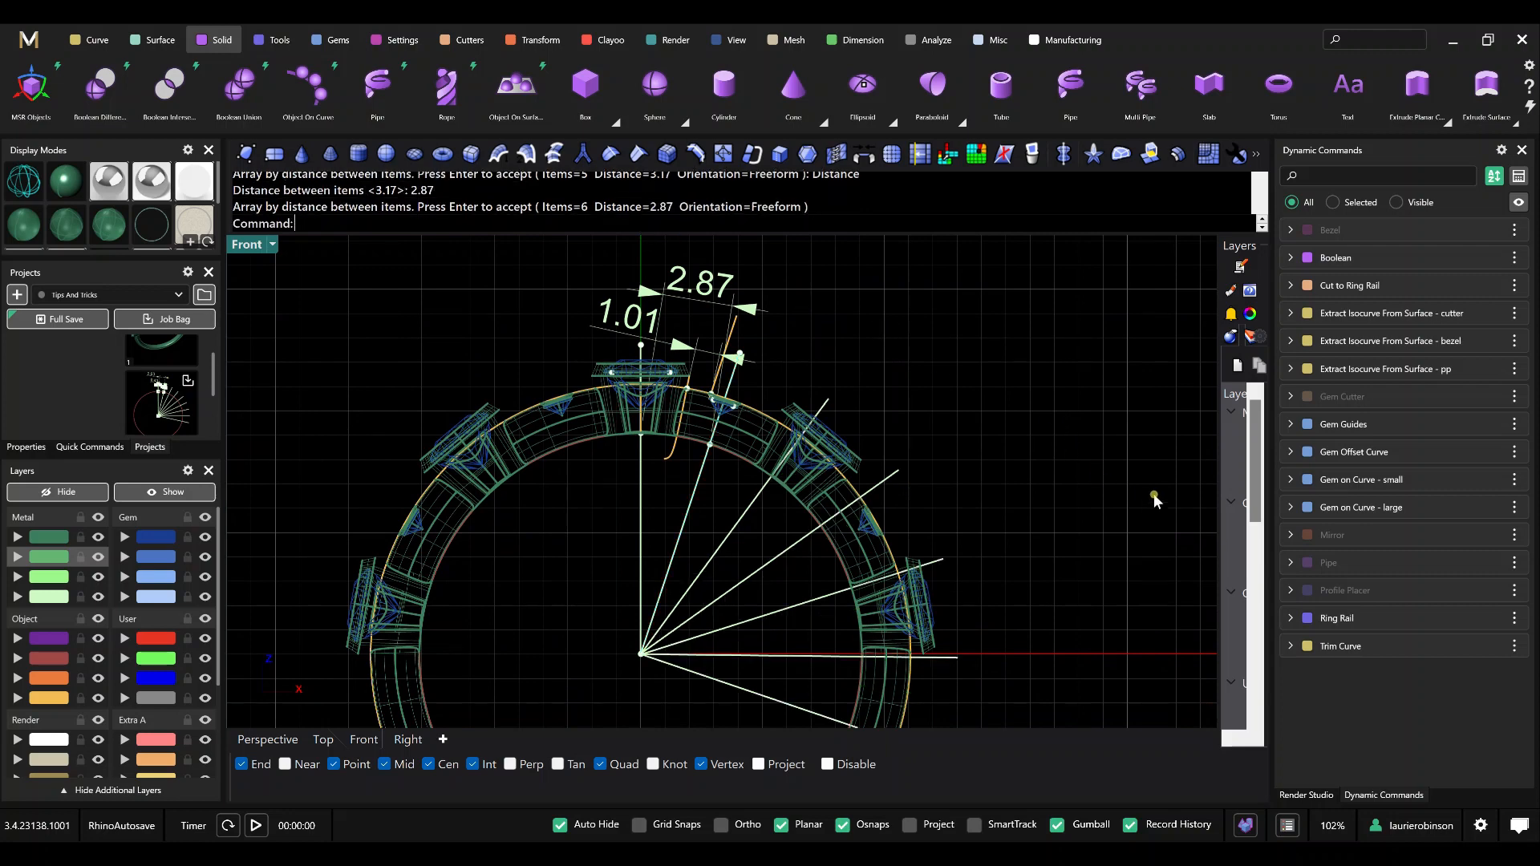
Edit the Gem on Curve - small command, move its end position to align the second small gem with its guide line, and complete the edit.
click(1457, 484)
scroll(842, 558, up, 1)
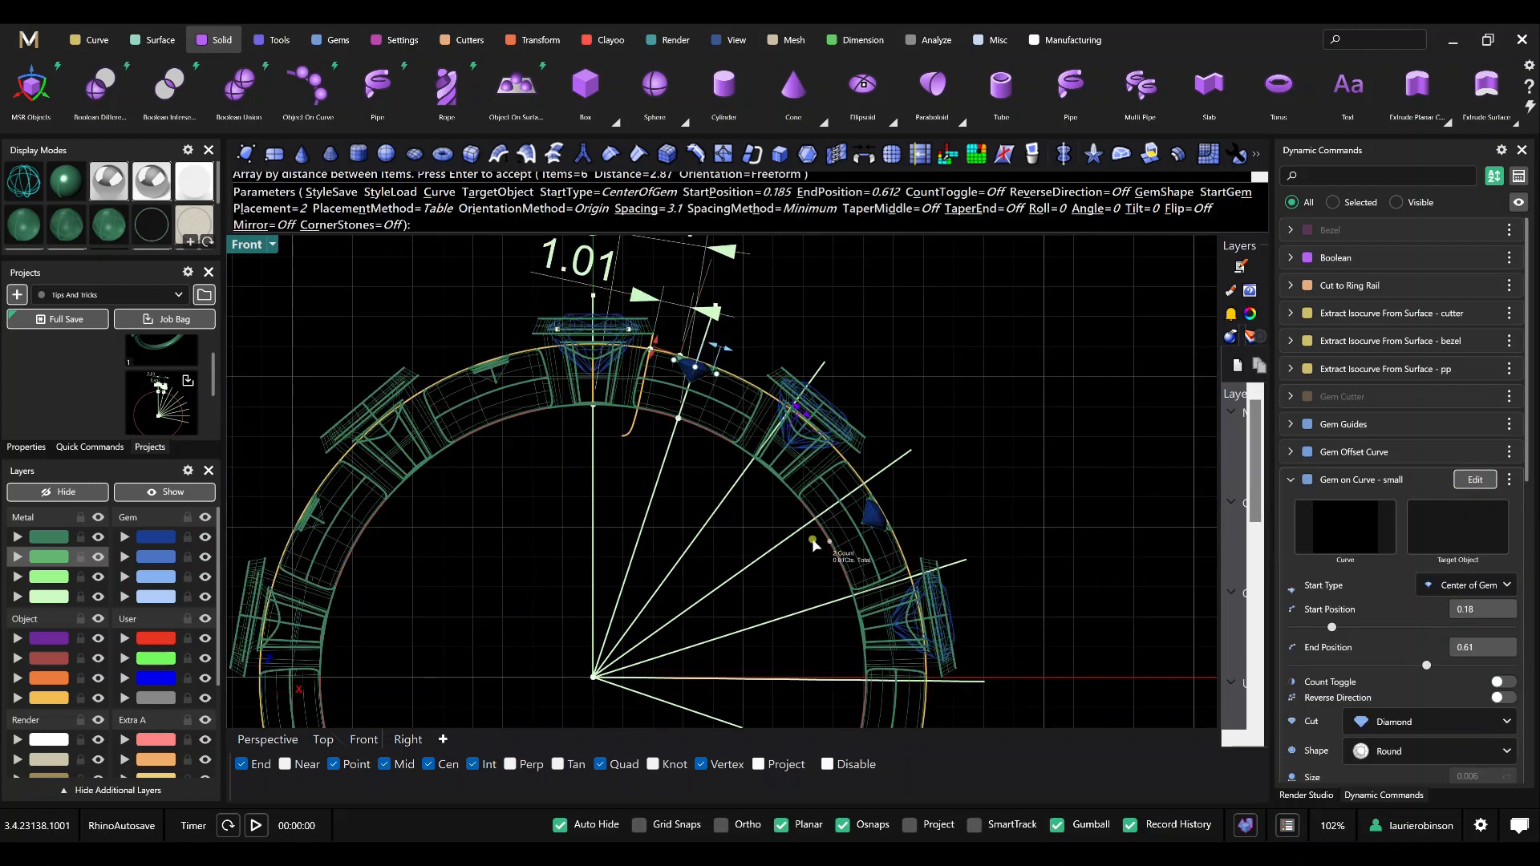
scroll(814, 546, up, 1)
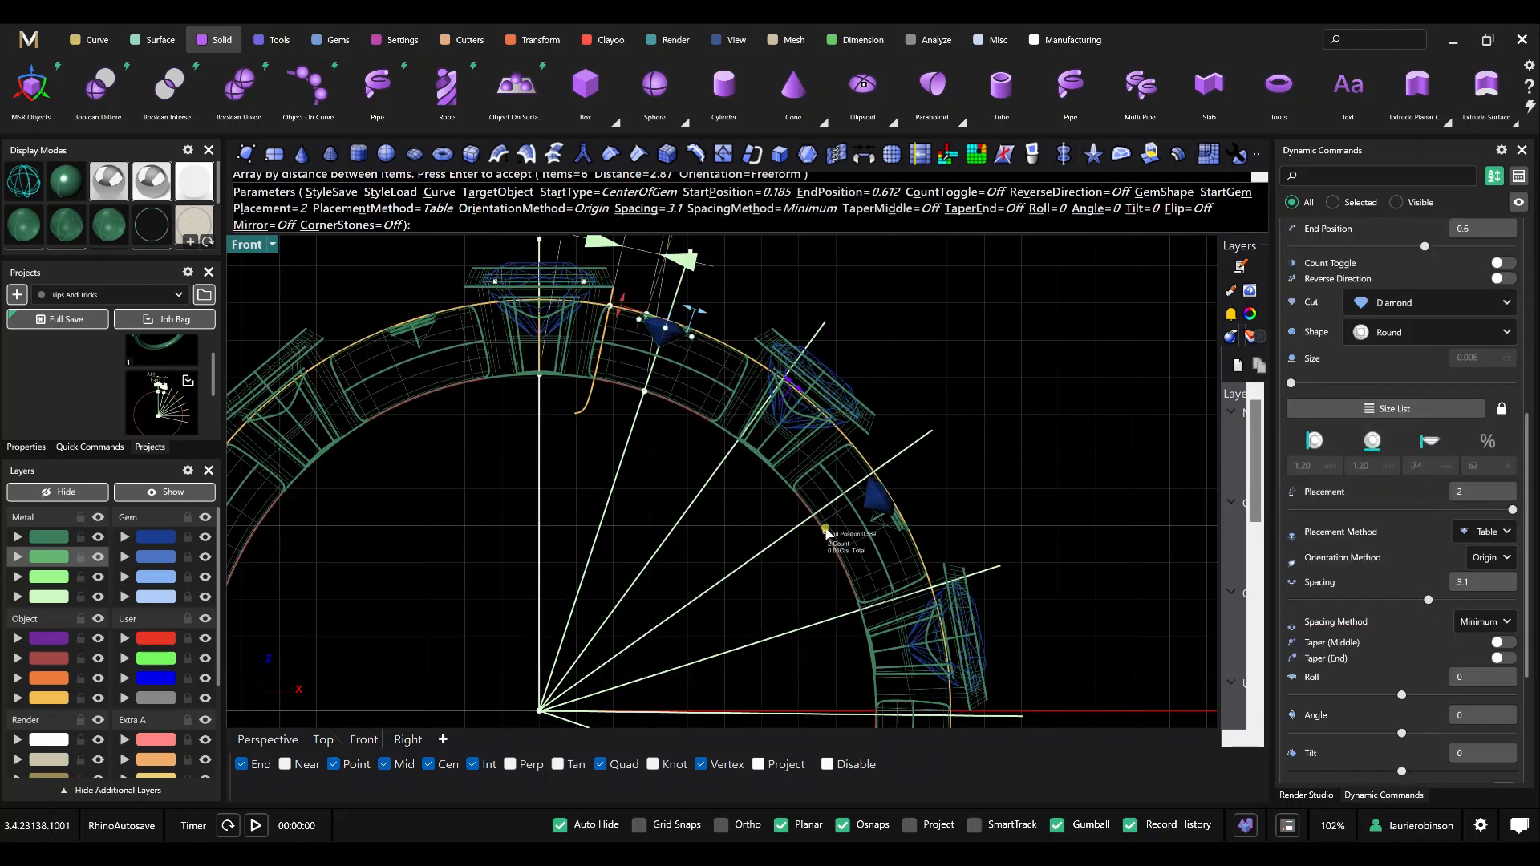
drag(826, 532, 826, 510)
right_click(995, 508)
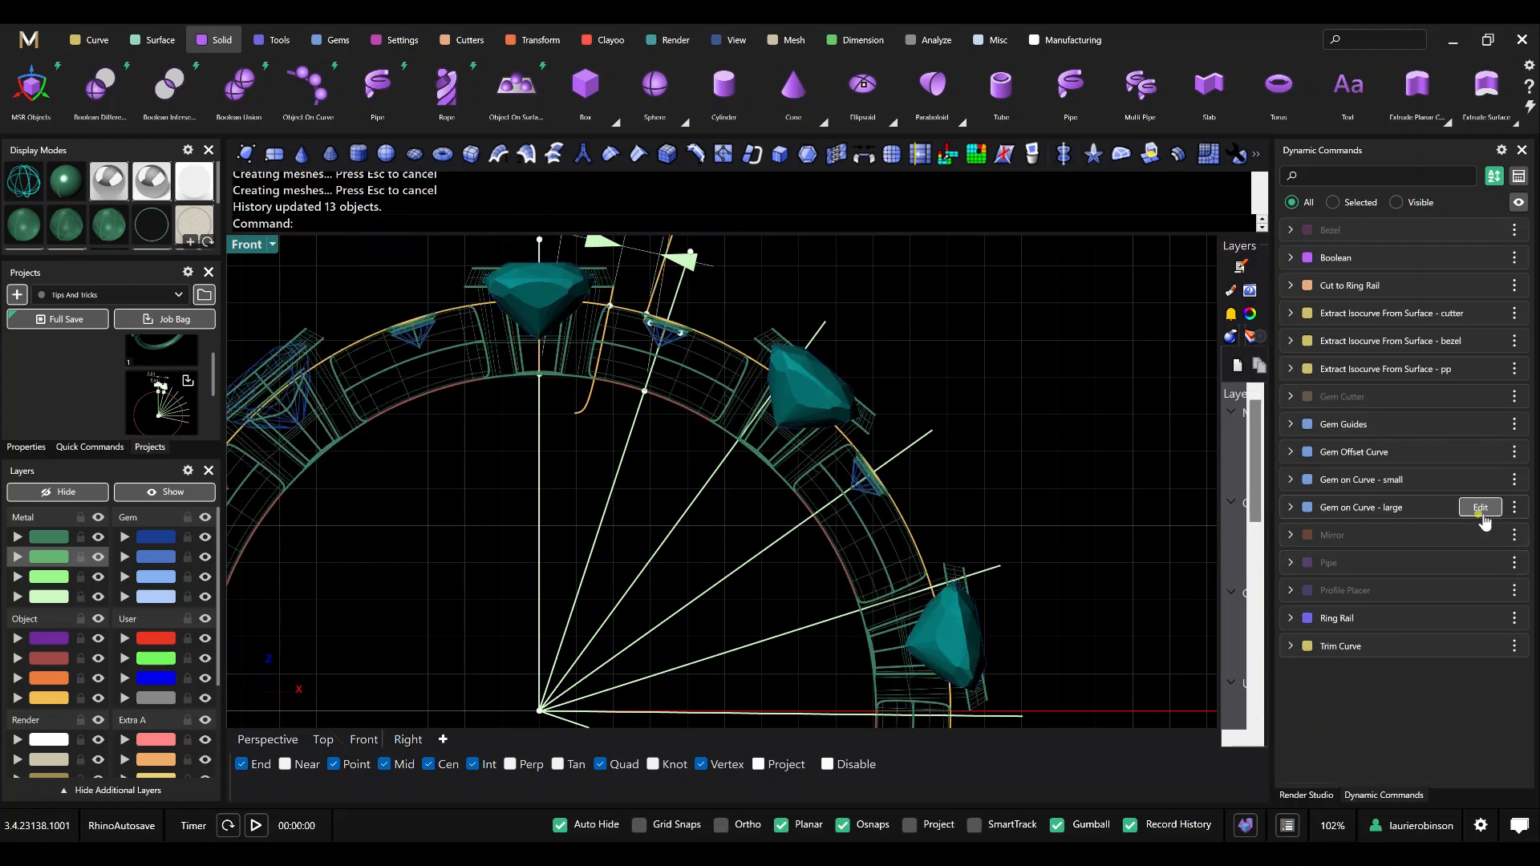
Edit the Gem on Curve - large command, move its end position to 0.739 to align the large gems with their guide lines, and complete the edit.
click(1475, 508)
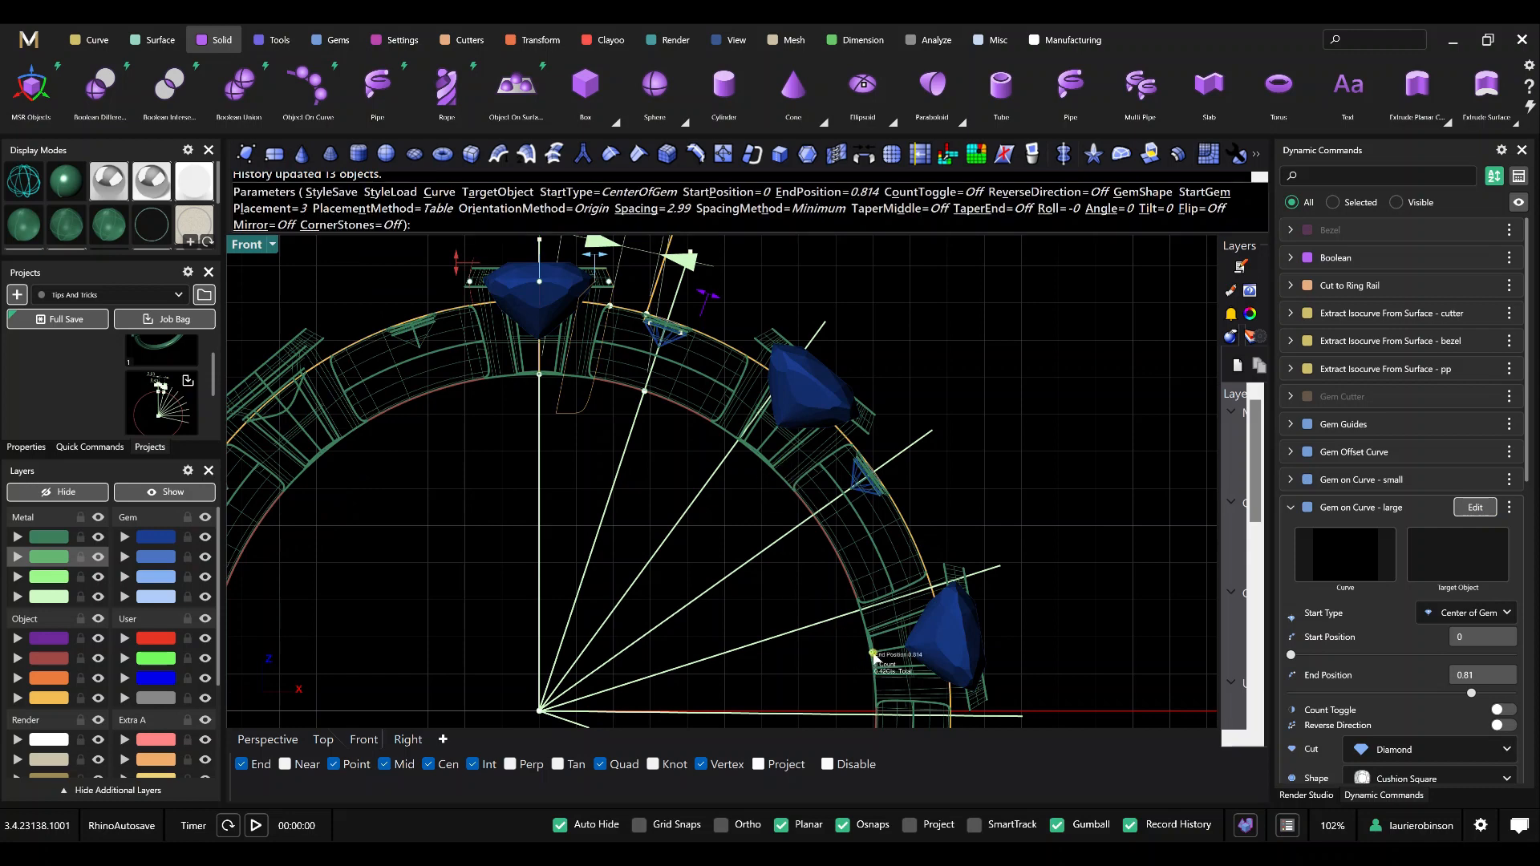
drag(872, 654, 864, 610)
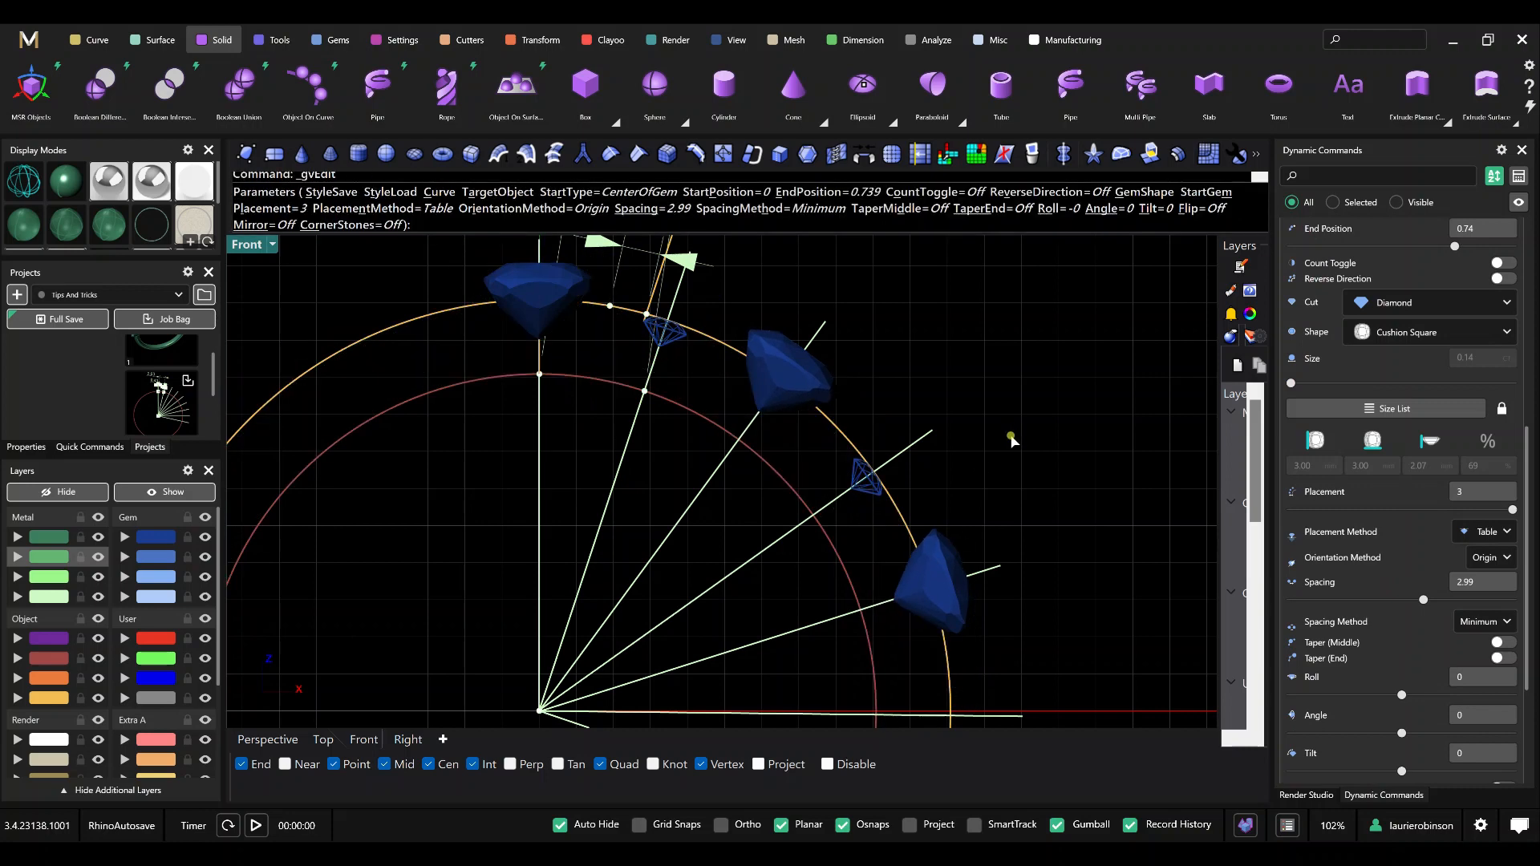
right_click(1011, 437)
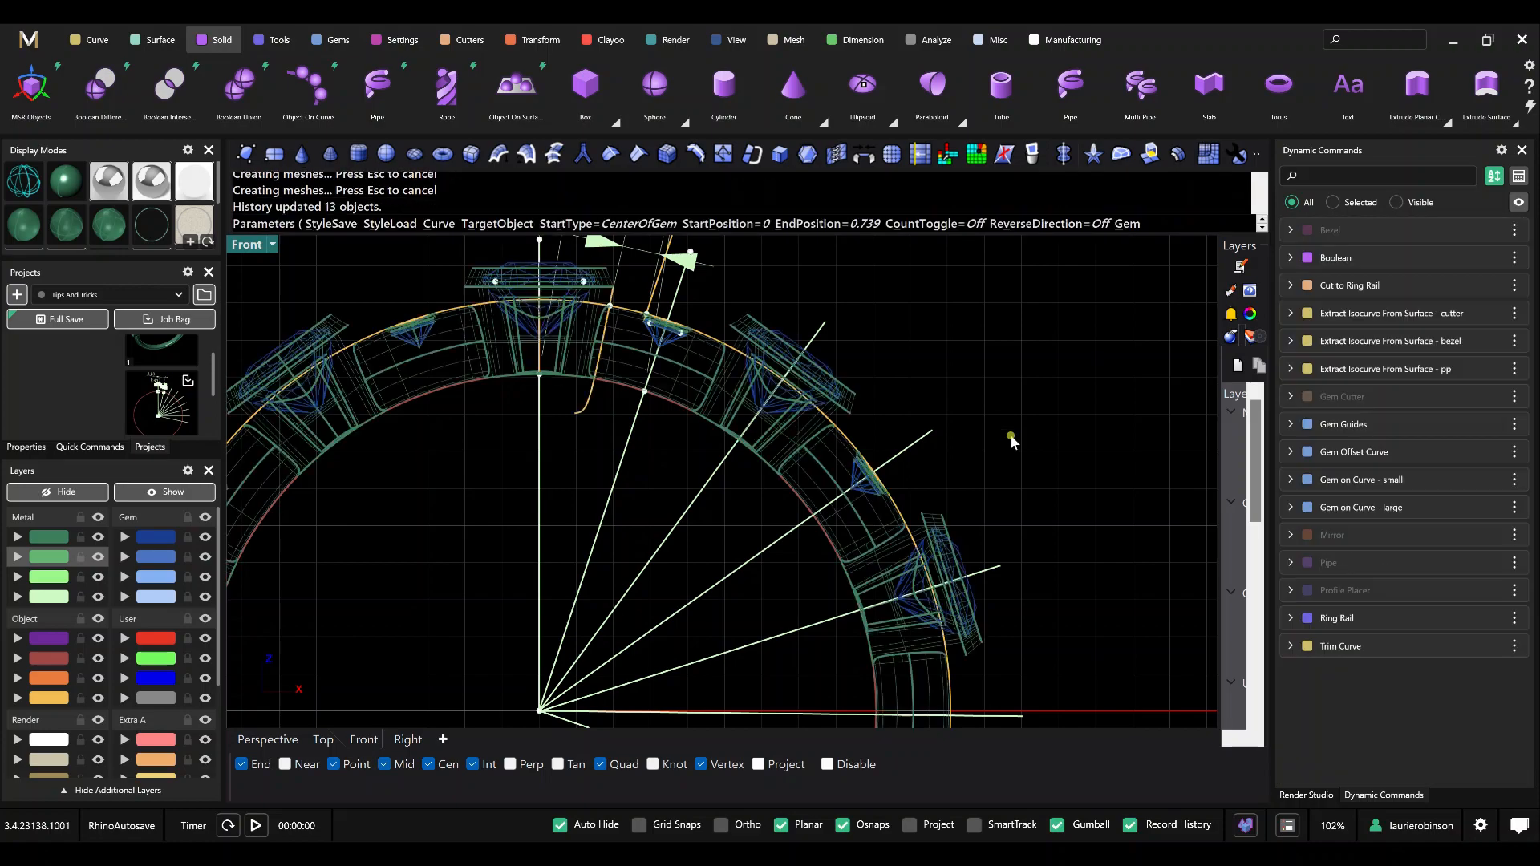
In the Perspective view, hide the yellow-orange Object layer and the palest green Metal layer, leaving only the ring model to review.
click(268, 740)
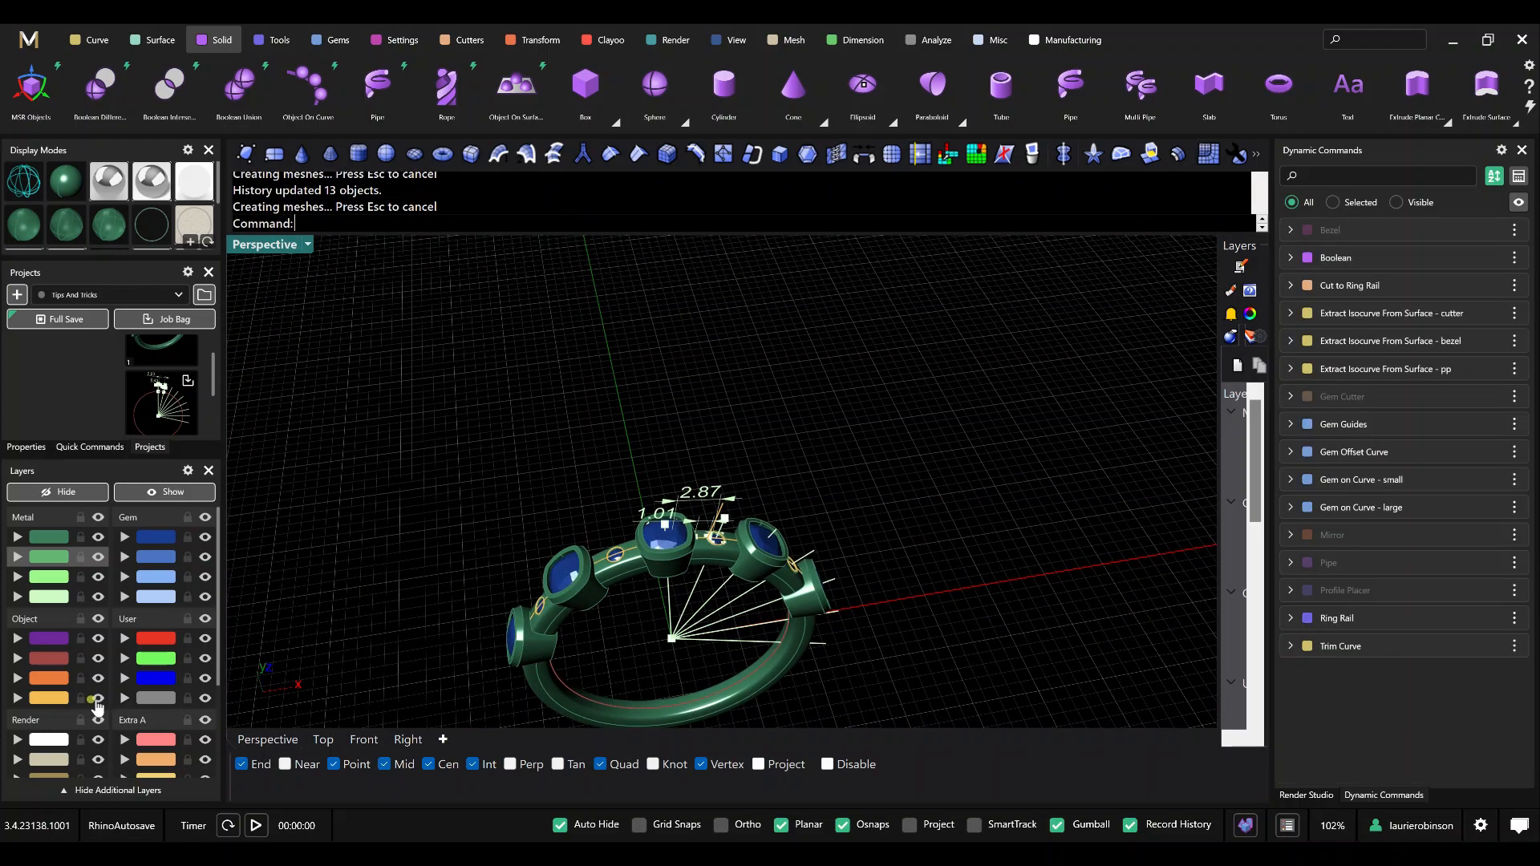
click(98, 698)
click(98, 596)
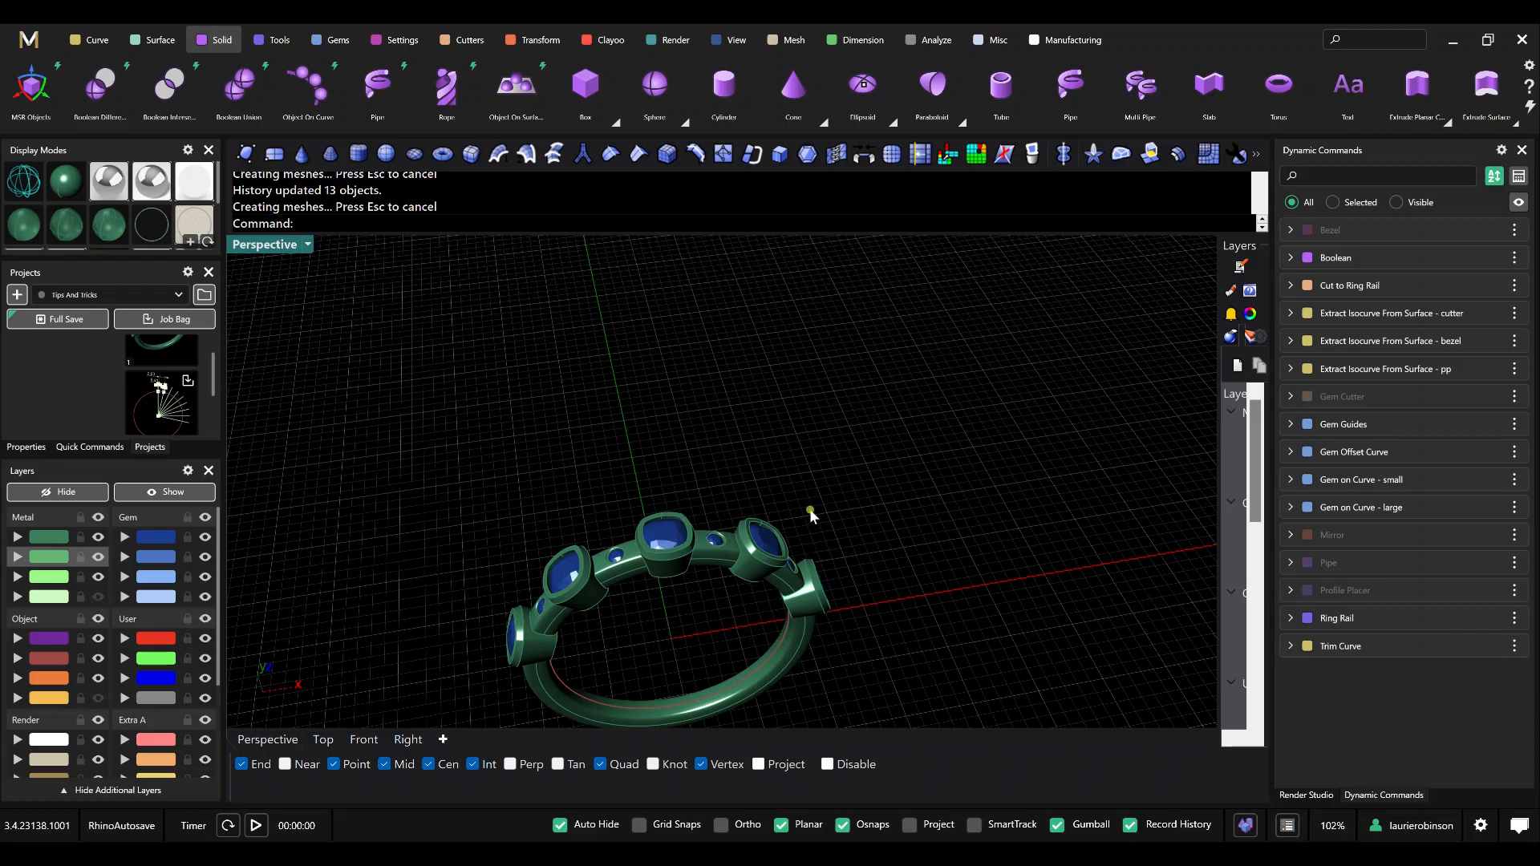
scroll(810, 513, down, 3)
right_drag(826, 510, 826, 472)
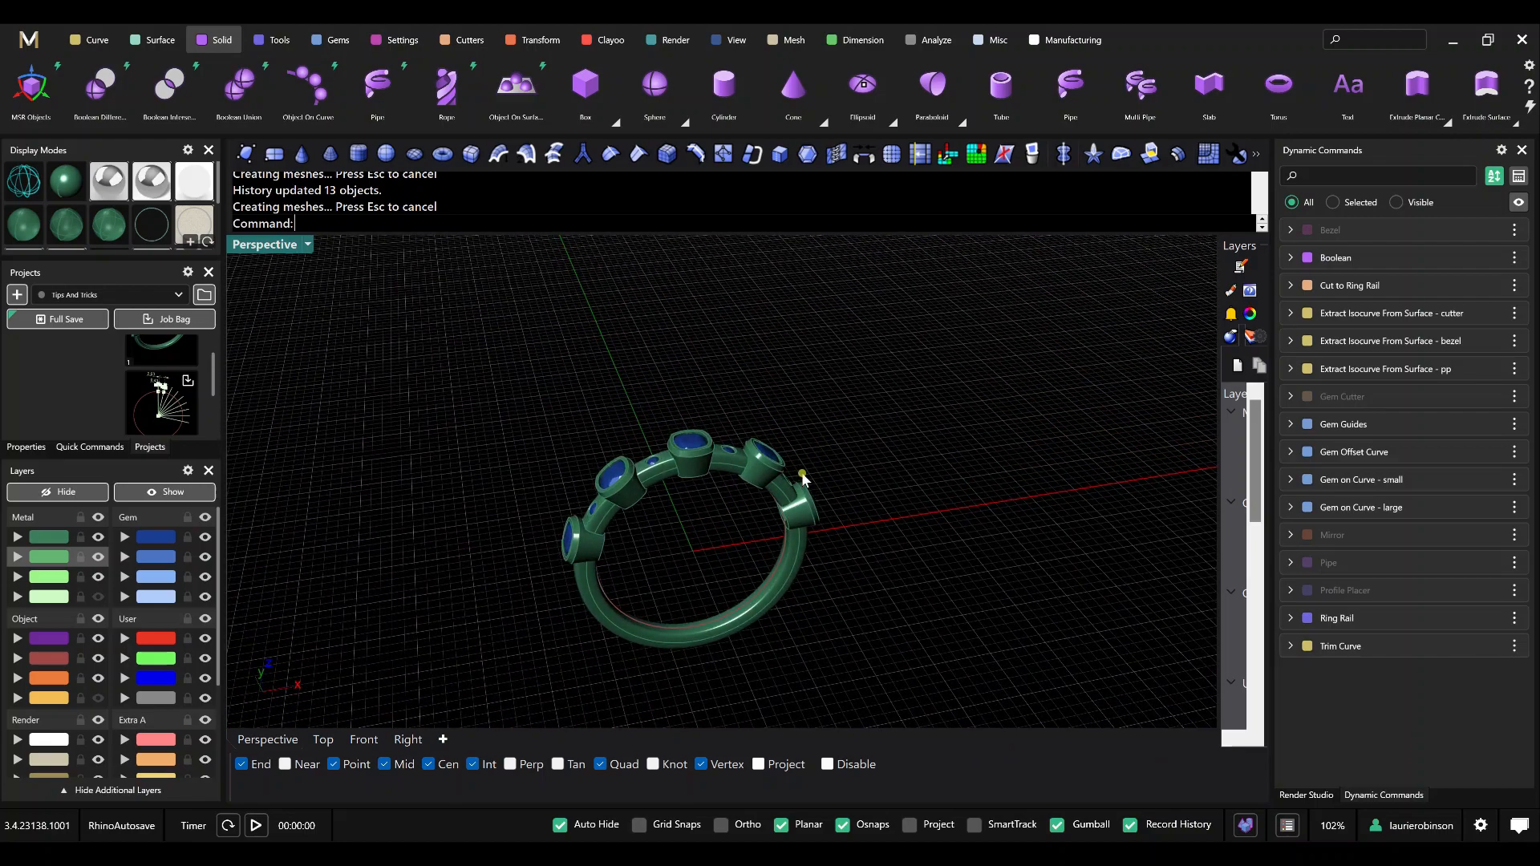
mouse_move(841, 487)
right_down()
mouse_move(850, 507)
mouse_move(852, 470)
right_up()
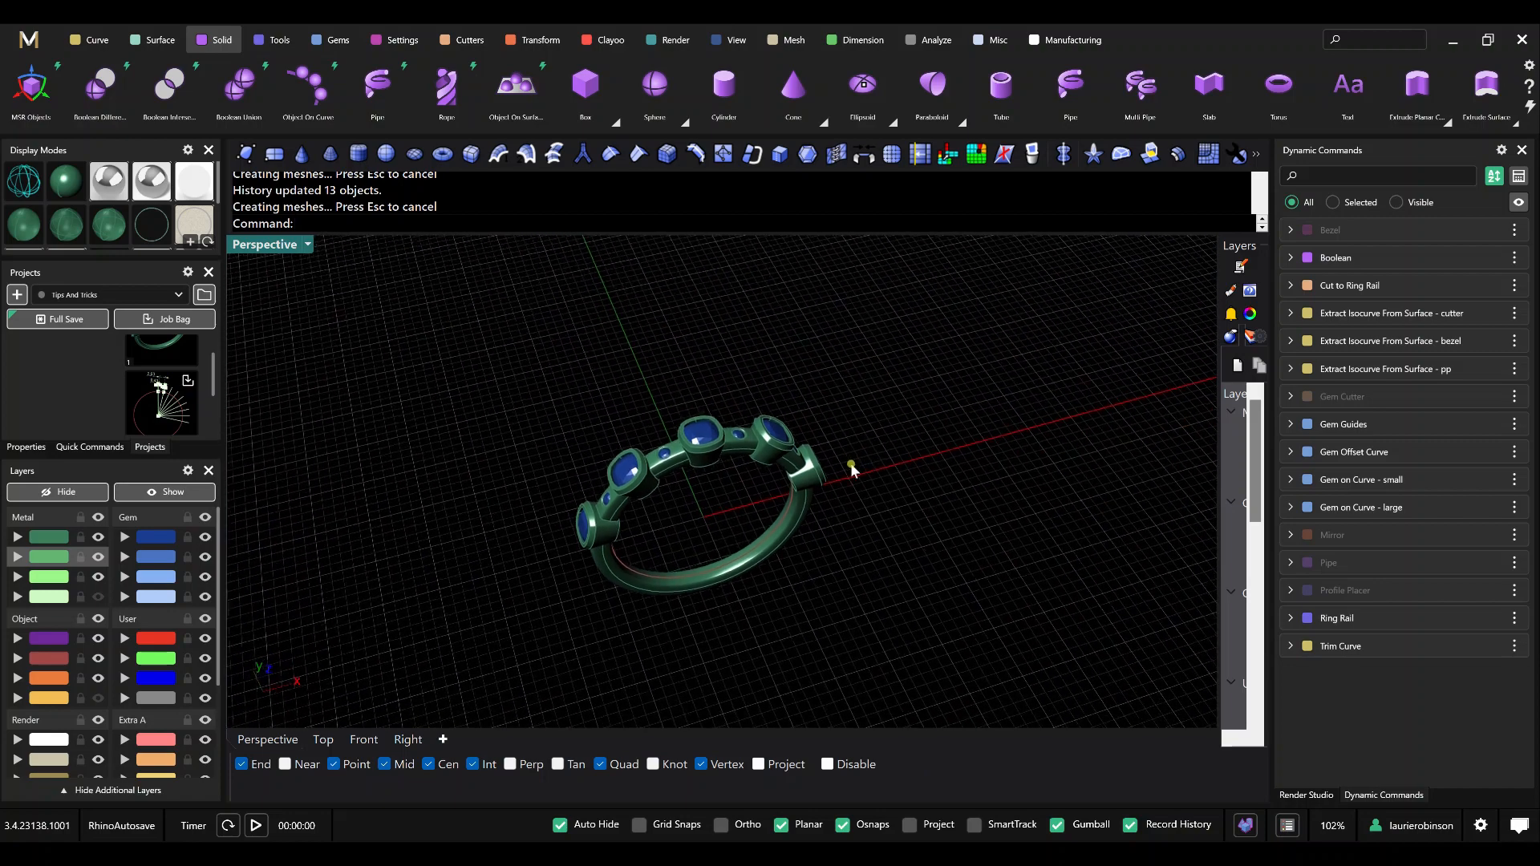
scroll(757, 488, up, 4)
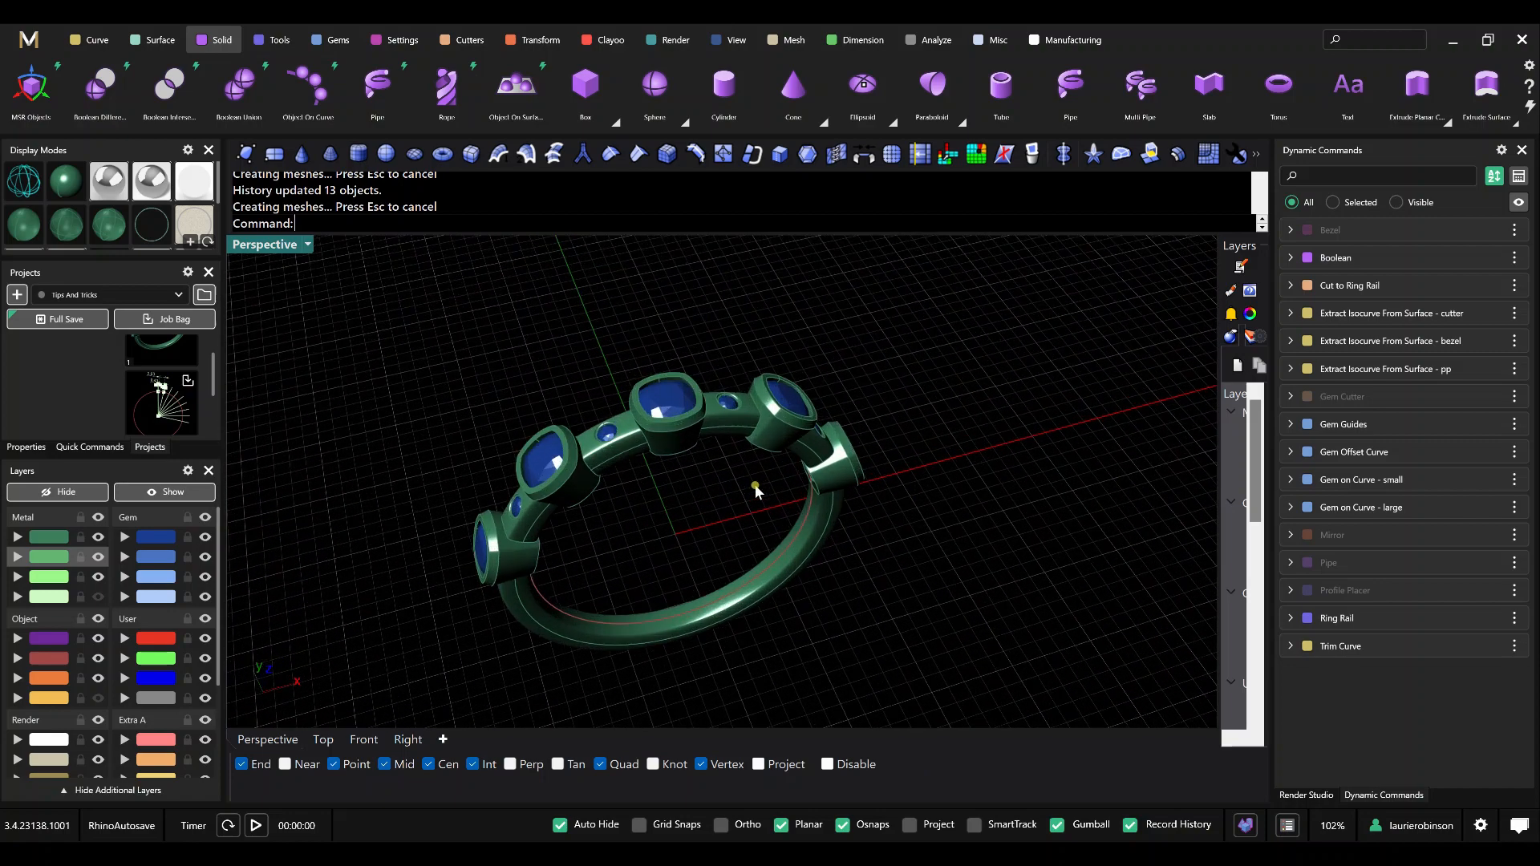
shift+right_drag(751, 508, 837, 497)
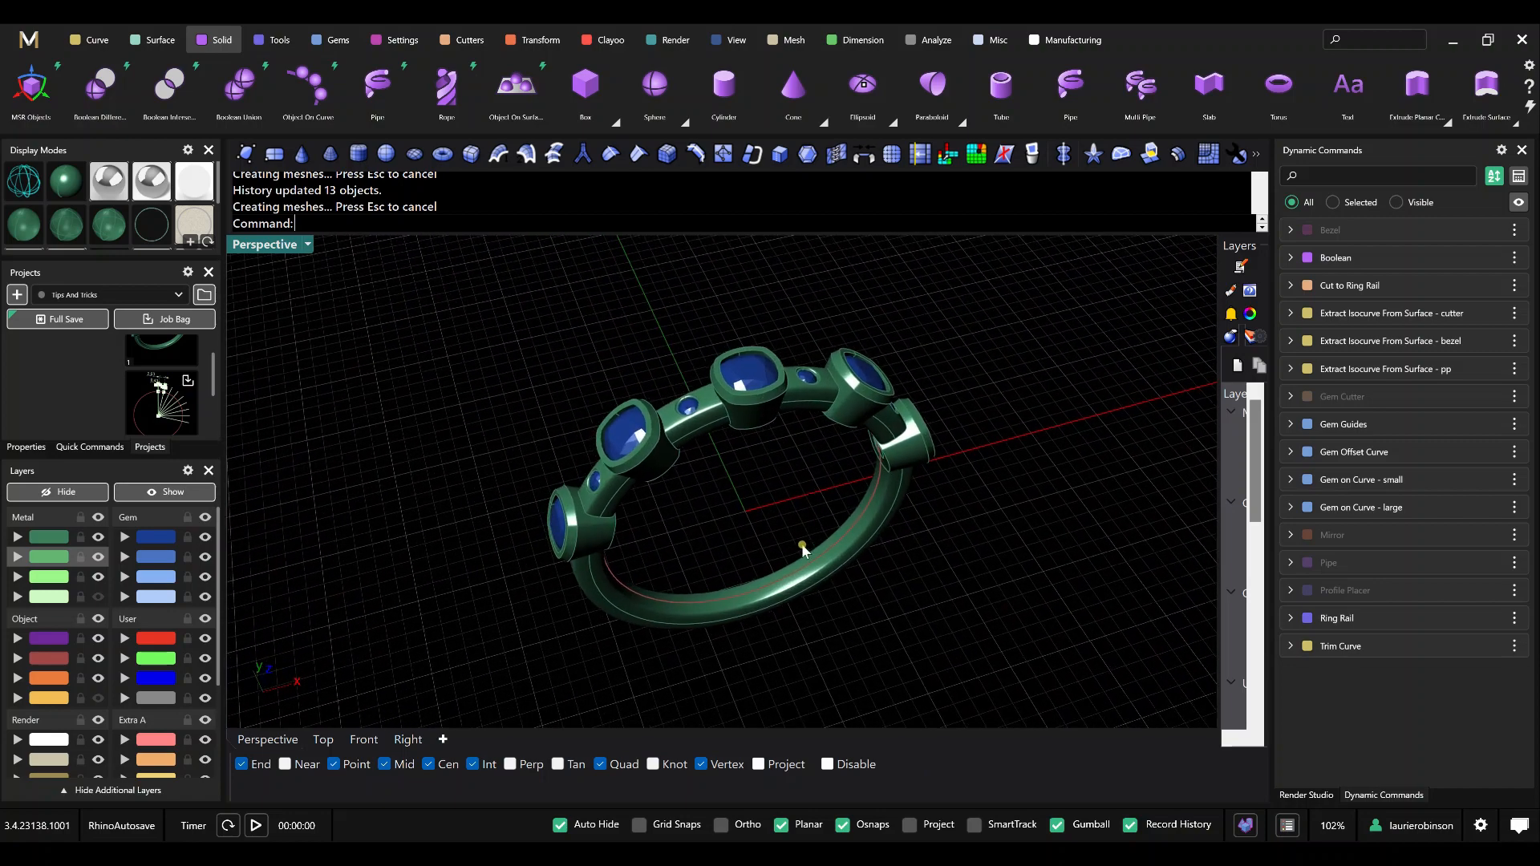